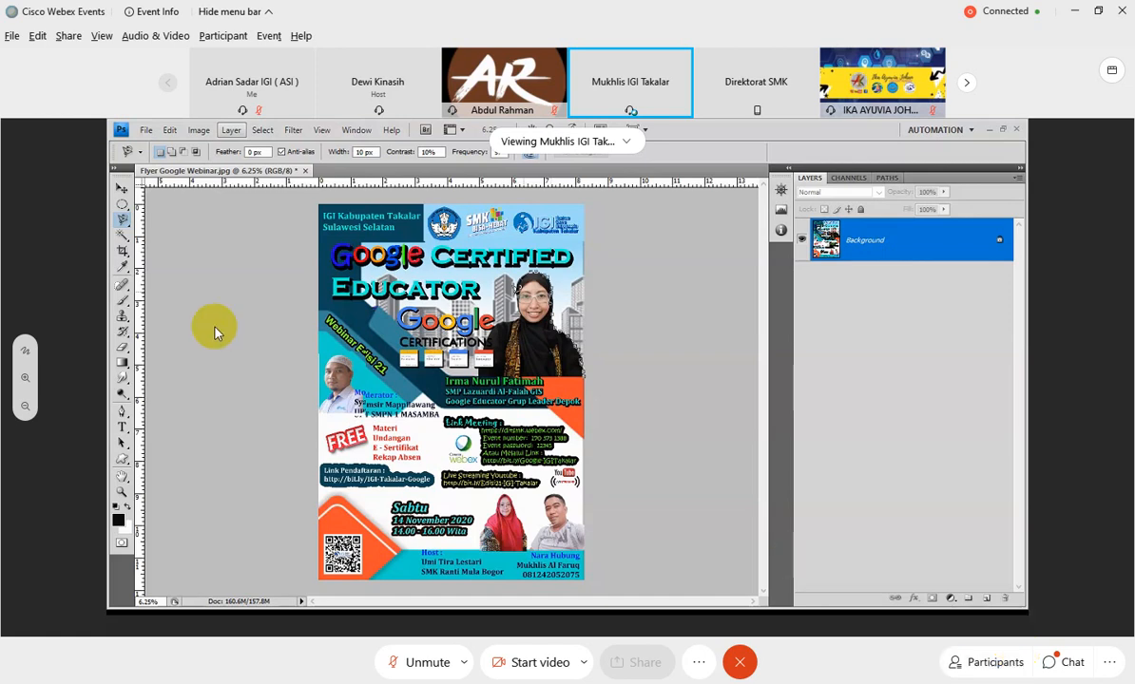
Enlarge the presenter's shared screen and check the meeting chat, closing it again.
{"action": "left_click", "coordinate": [26, 377]}
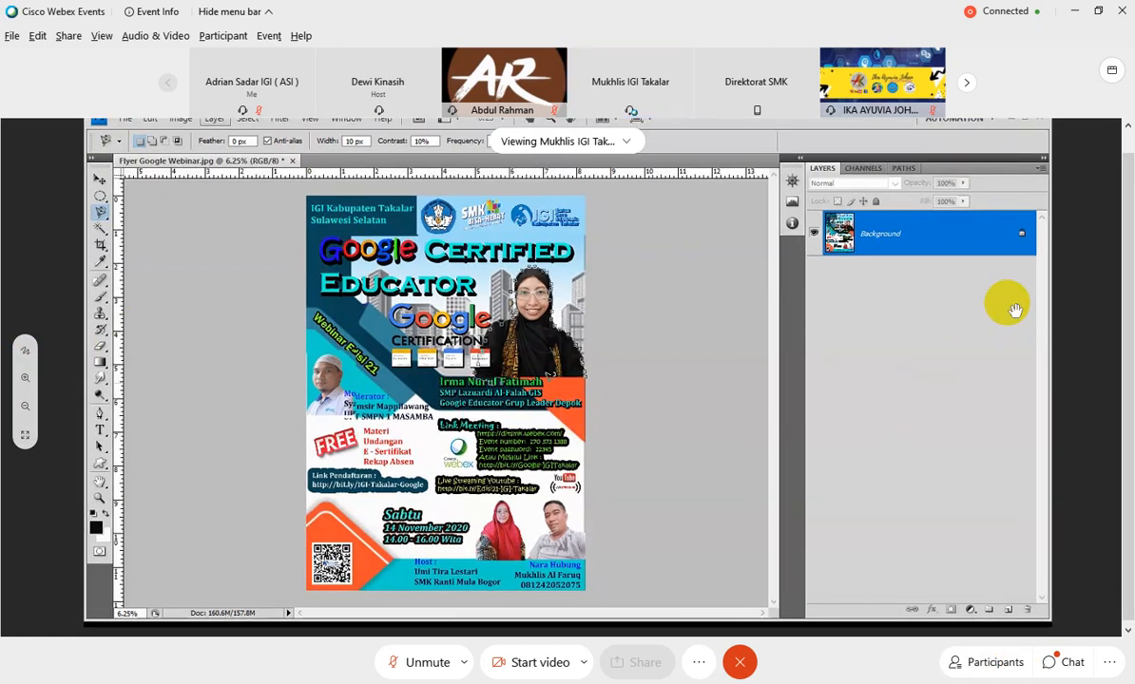
{"action": "left_click_drag", "start_coordinate": [987, 274], "coordinate": [995, 317]}
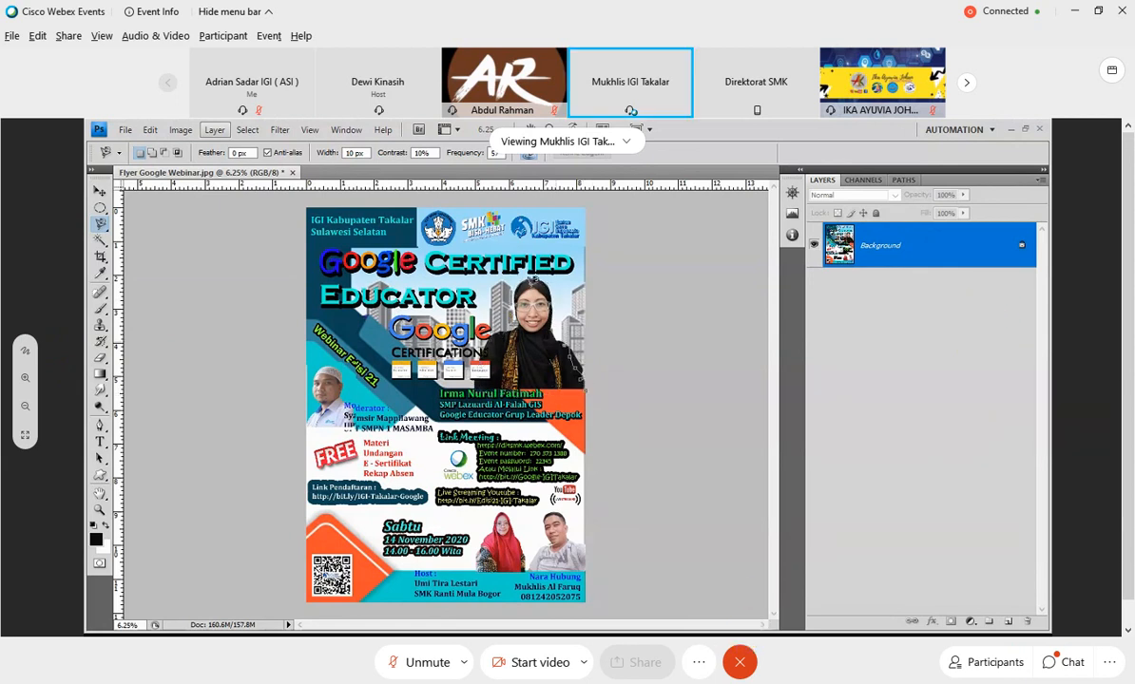
{"action": "left_click", "coordinate": [1071, 662]}
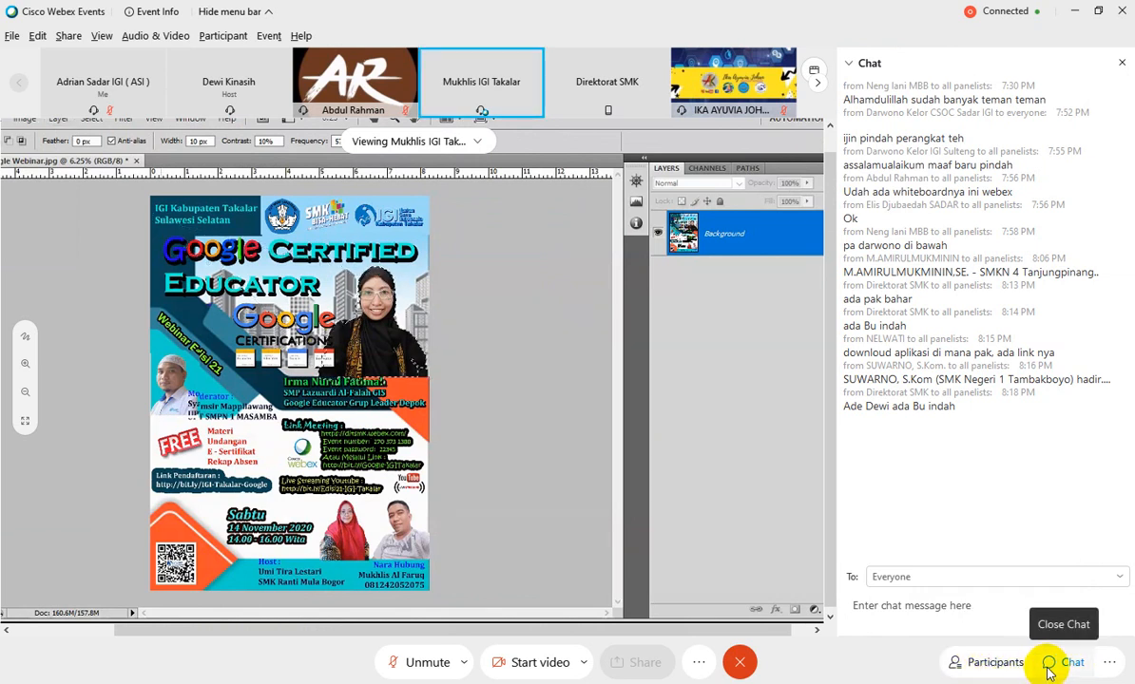
{"action": "left_click", "coordinate": [1053, 665]}
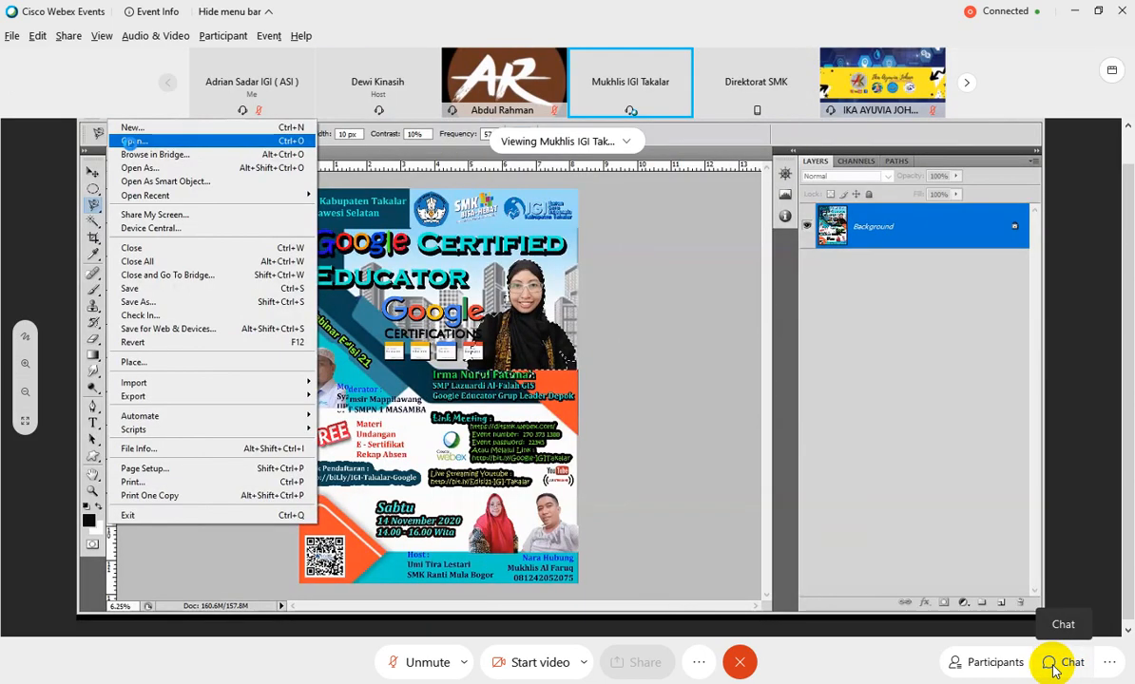
Look through the meeting's participant list down to its end and close it.
{"action": "left_click", "coordinate": [998, 675]}
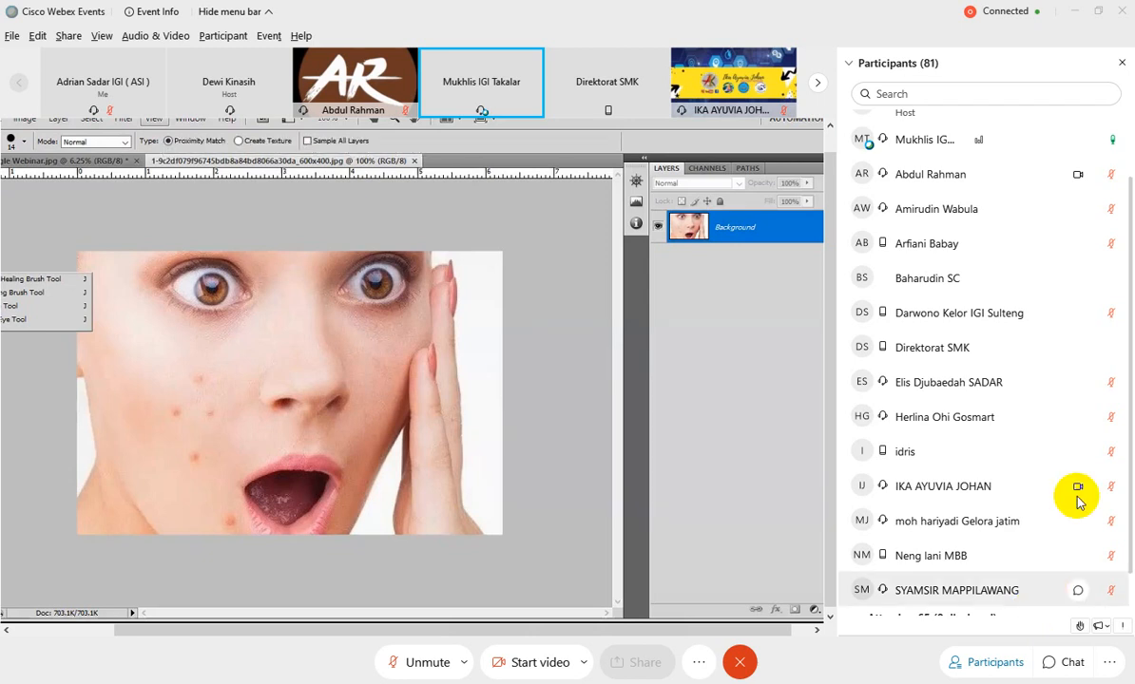
{"action": "scroll", "coordinate": [1112, 496], "scroll_direction": "down", "scroll_amount": 1}
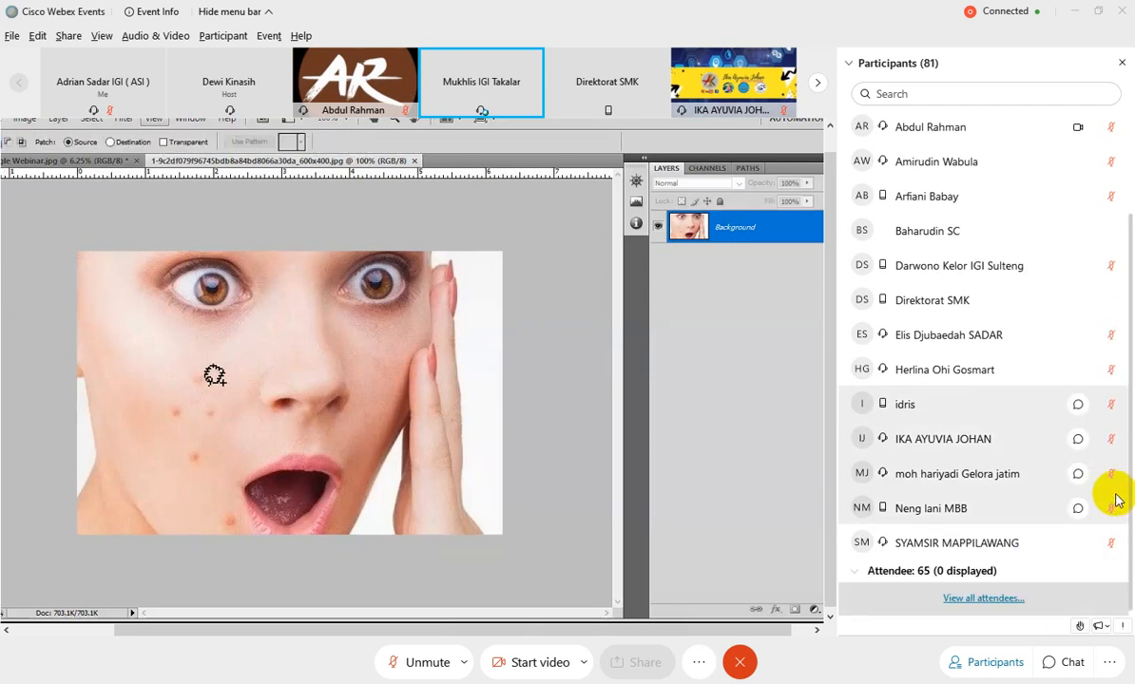
{"action": "left_click", "coordinate": [990, 665]}
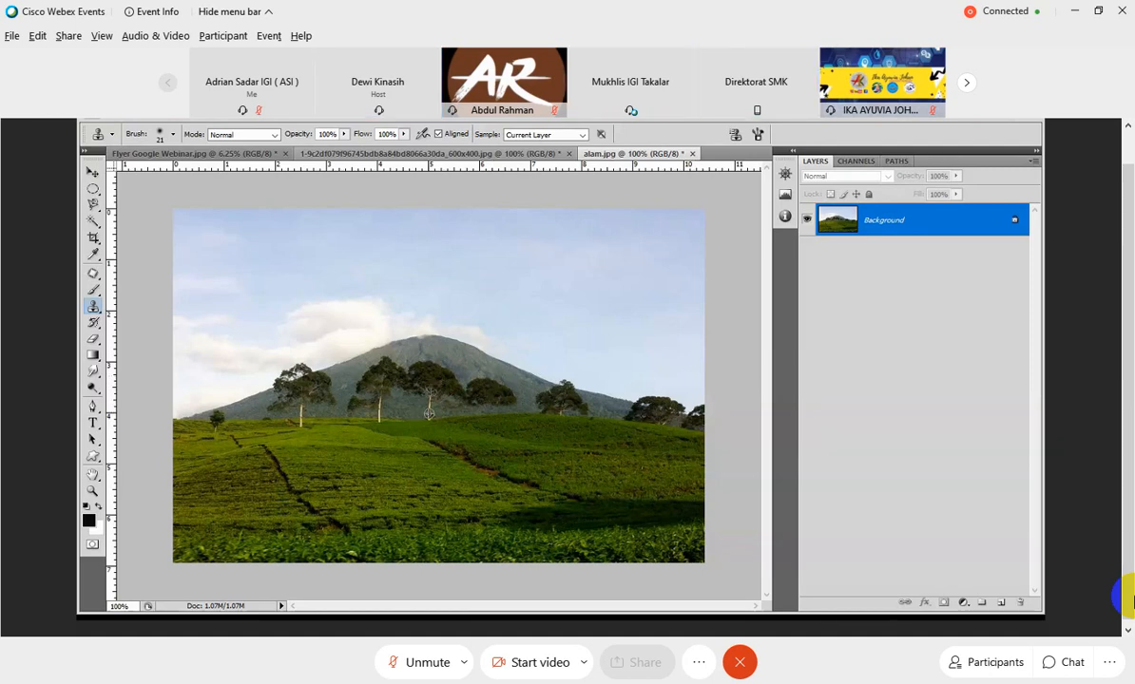
Clone a trunk beneath the fourth tree and a copy of the mountain peak above the right-hand trees in alam.jpg.
{"action": "left_click_drag", "start_coordinate": [489, 405], "coordinate": [493, 429]}
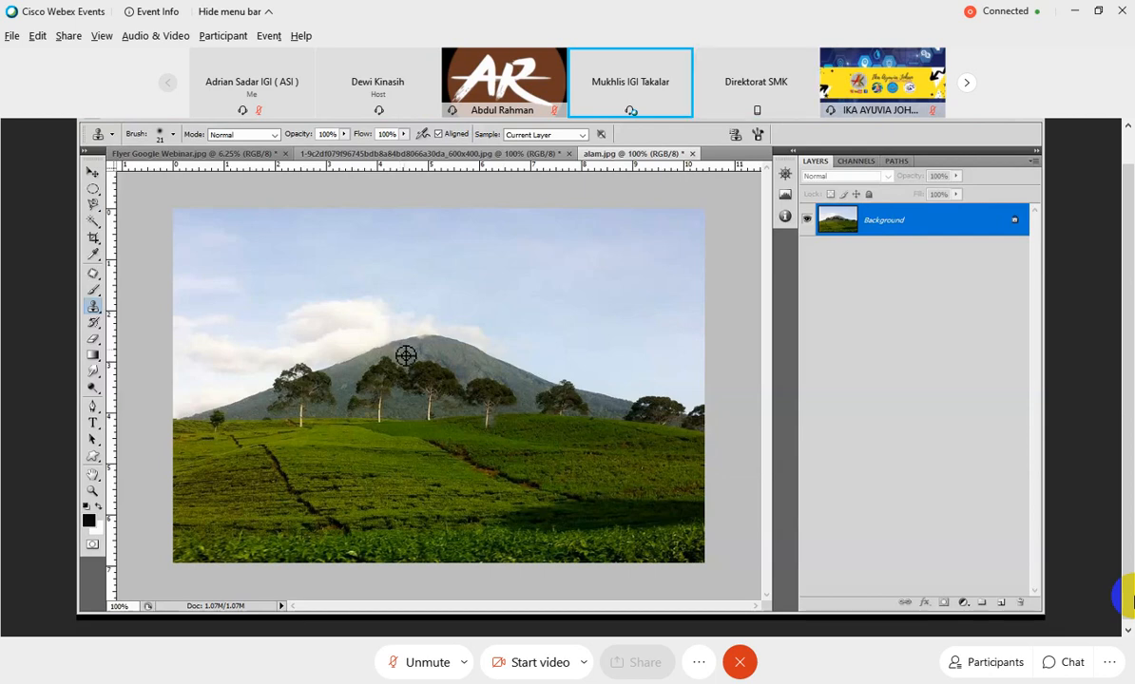
{"action": "left_click", "coordinate": [379, 332], "text": "alt"}
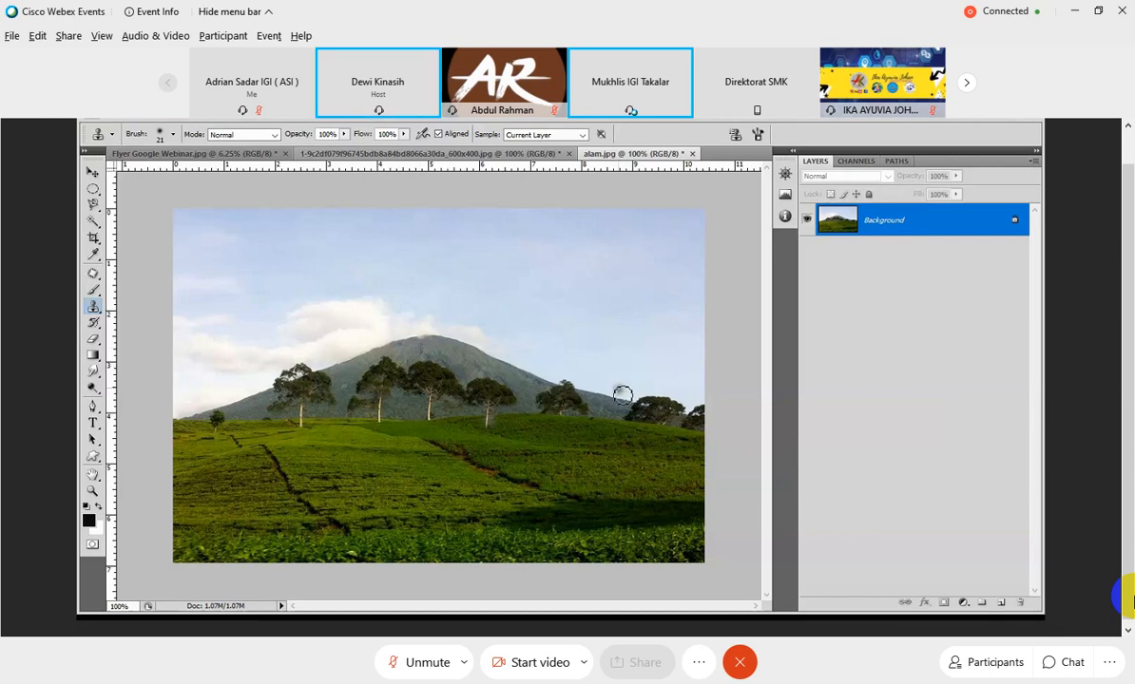
{"action": "mouse_move", "coordinate": [623, 394]}
{"action": "left_mouse_down"}
{"action": "mouse_move", "coordinate": [680, 371]}
{"action": "mouse_move", "coordinate": [689, 388]}
{"action": "mouse_move", "coordinate": [616, 403]}
{"action": "left_mouse_up"}
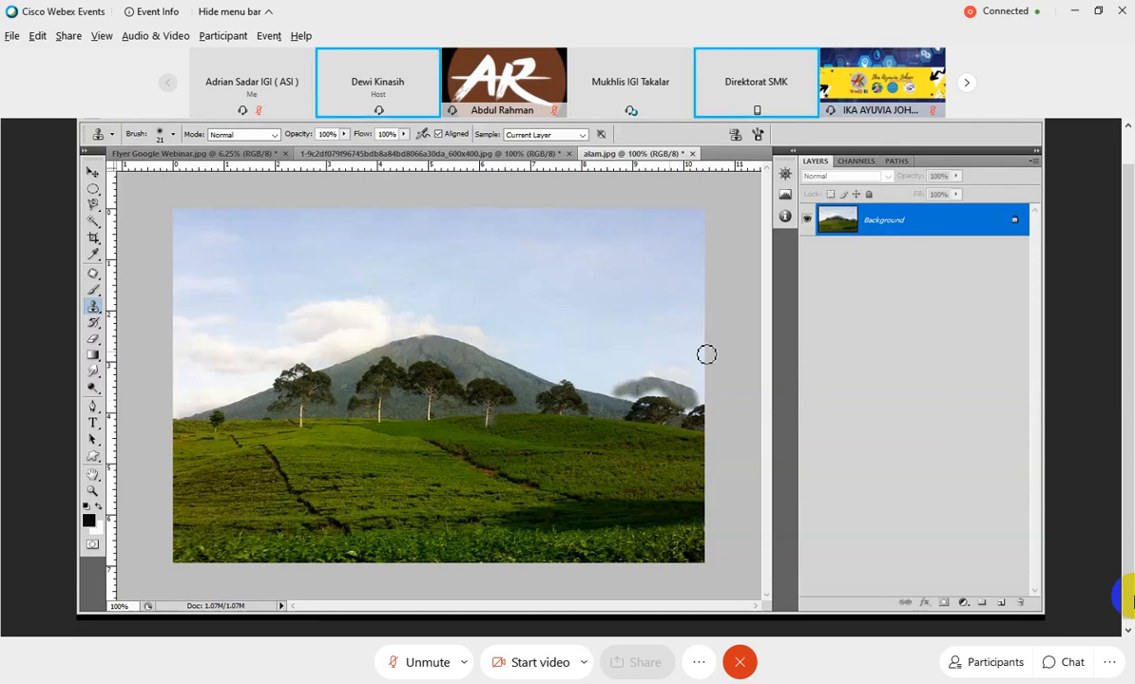
{"action": "mouse_move", "coordinate": [707, 354]}
{"action": "left_mouse_down"}
{"action": "mouse_move", "coordinate": [648, 399]}
{"action": "mouse_move", "coordinate": [622, 379]}
{"action": "mouse_move", "coordinate": [585, 373]}
{"action": "mouse_move", "coordinate": [624, 399]}
{"action": "left_mouse_up"}
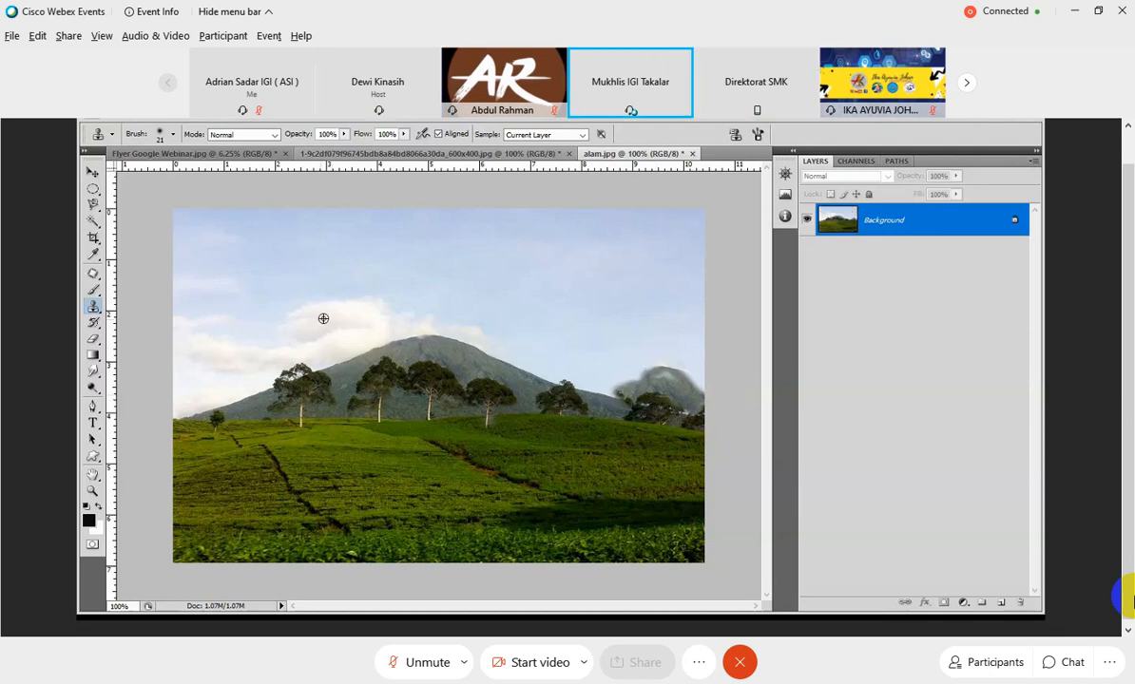
Clone the white cloud beside the mountain into the empty sky above the copied peak.
{"action": "left_click", "coordinate": [292, 344], "text": "alt"}
{"action": "mouse_move", "coordinate": [652, 327]}
{"action": "left_mouse_down"}
{"action": "mouse_move", "coordinate": [664, 332]}
{"action": "mouse_move", "coordinate": [687, 303]}
{"action": "mouse_move", "coordinate": [688, 340]}
{"action": "mouse_move", "coordinate": [568, 344]}
{"action": "left_mouse_up"}
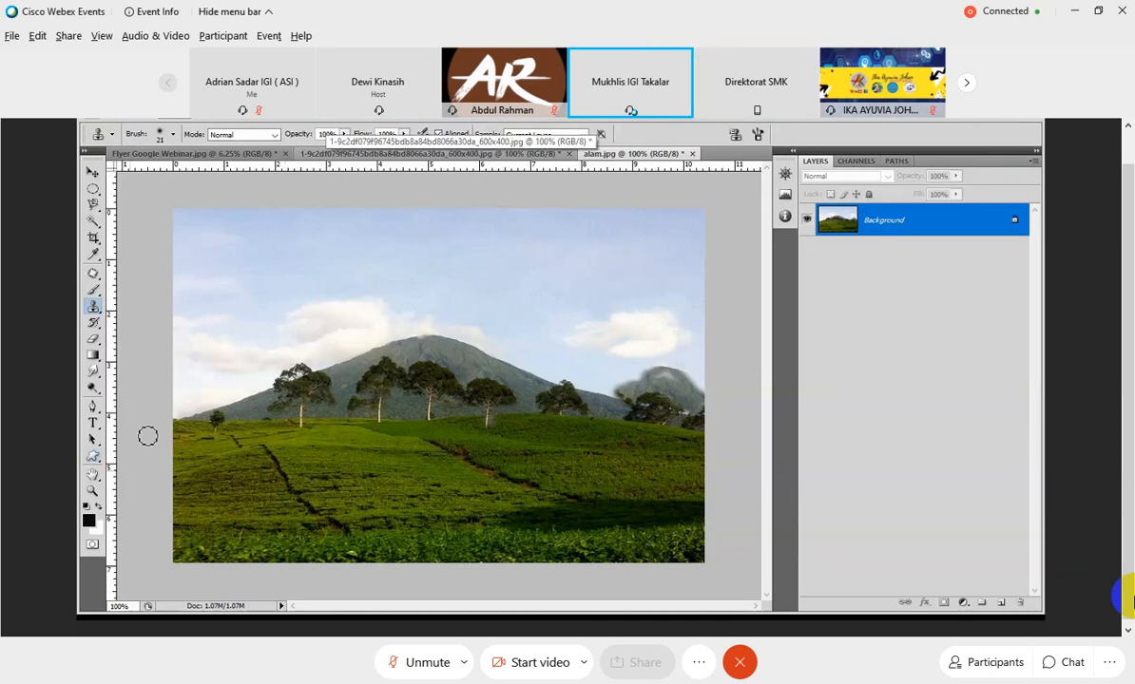
Close alam.jpg, Flyer Google Webinar.jpg and the face photo without saving their changes.
{"action": "left_click", "coordinate": [100, 462]}
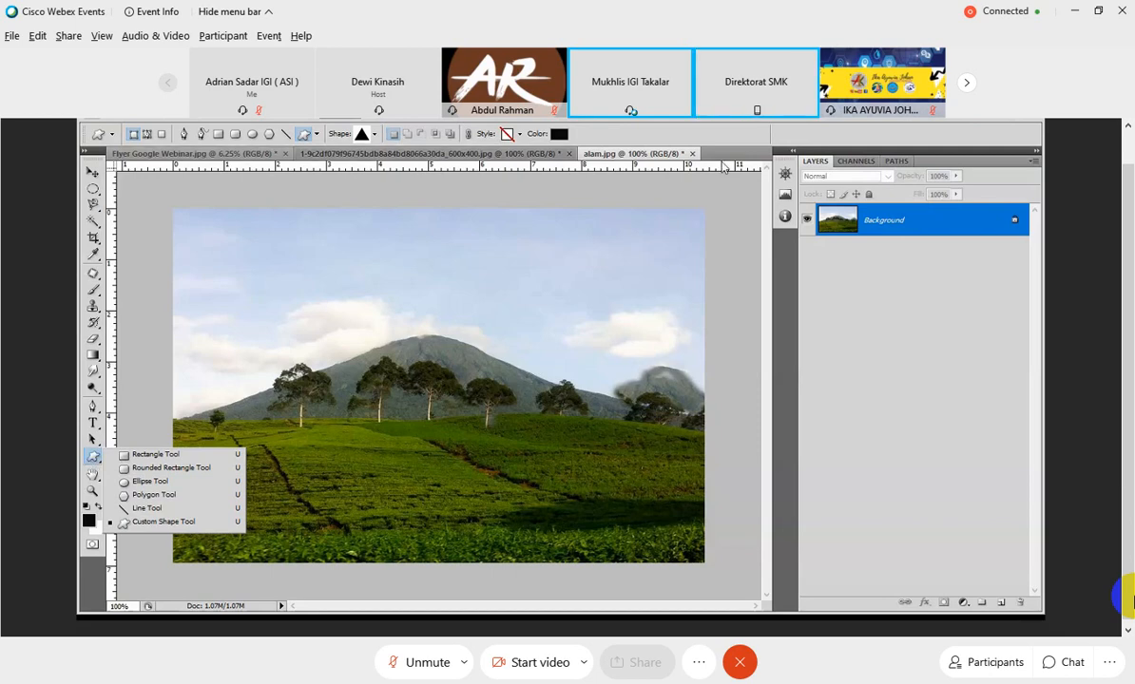
{"action": "left_click", "coordinate": [691, 153]}
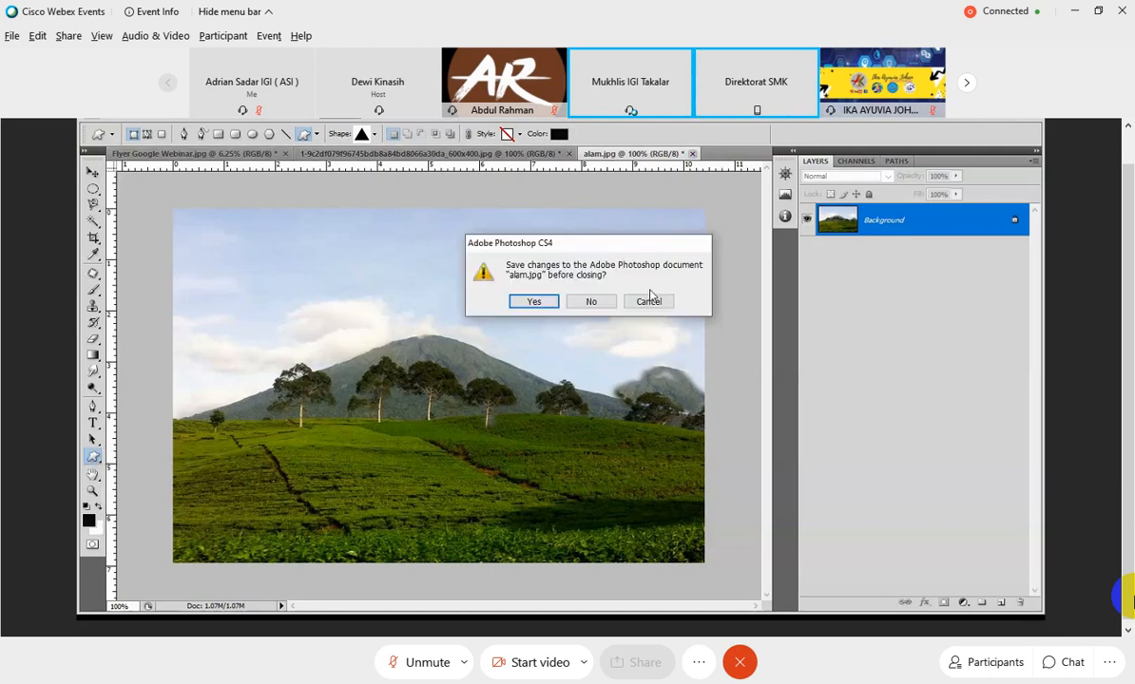
{"action": "left_click", "coordinate": [650, 300]}
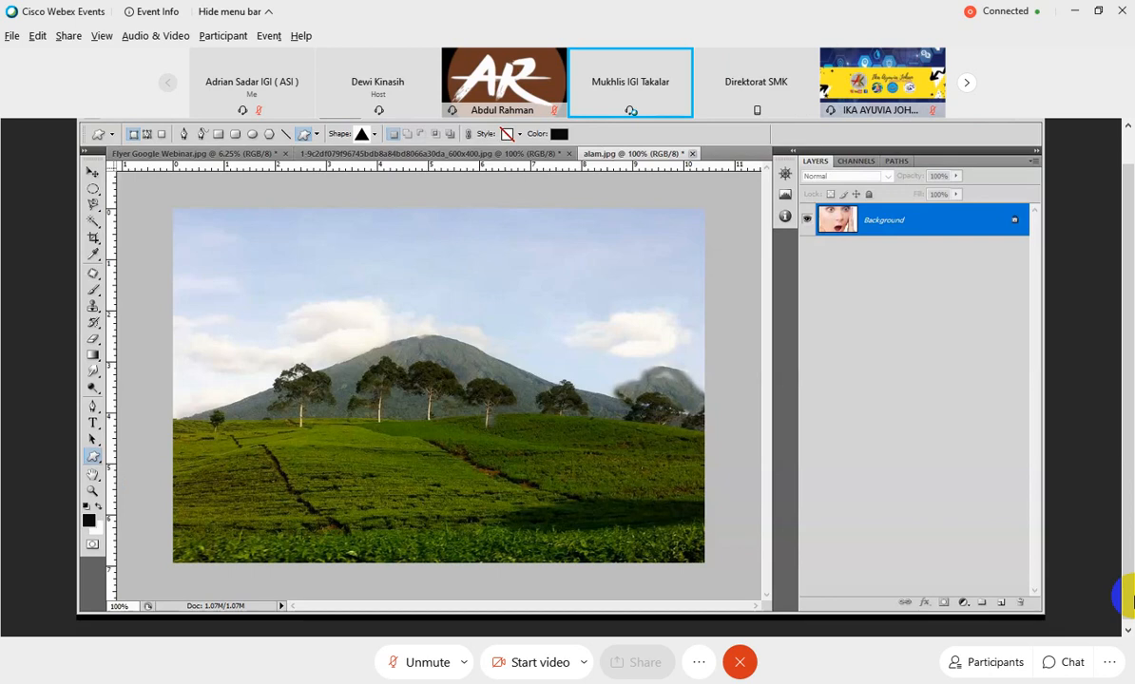
{"action": "left_click", "coordinate": [283, 154]}
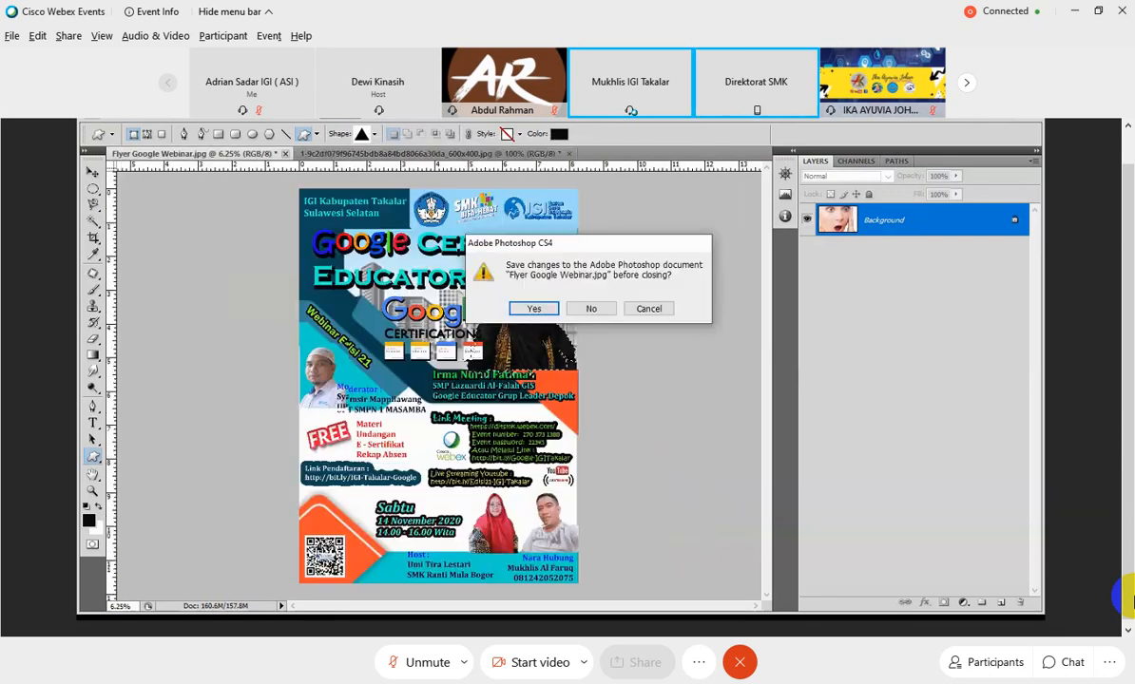
{"action": "left_click", "coordinate": [591, 309]}
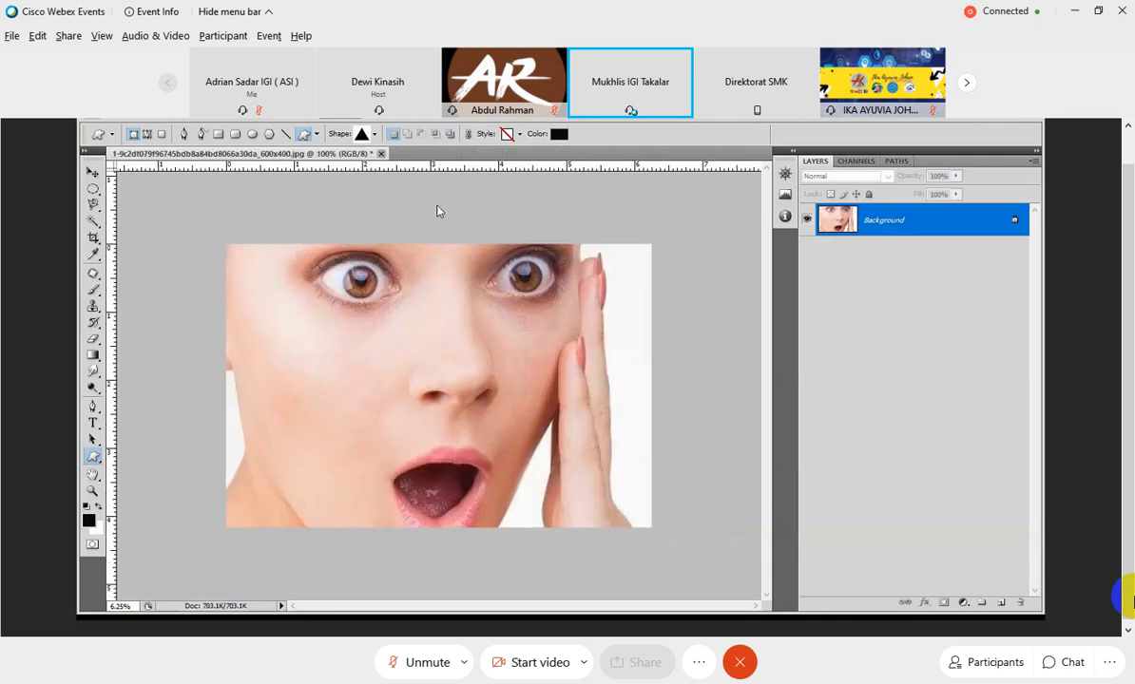
{"action": "left_click", "coordinate": [381, 154]}
{"action": "left_click", "coordinate": [595, 310]}
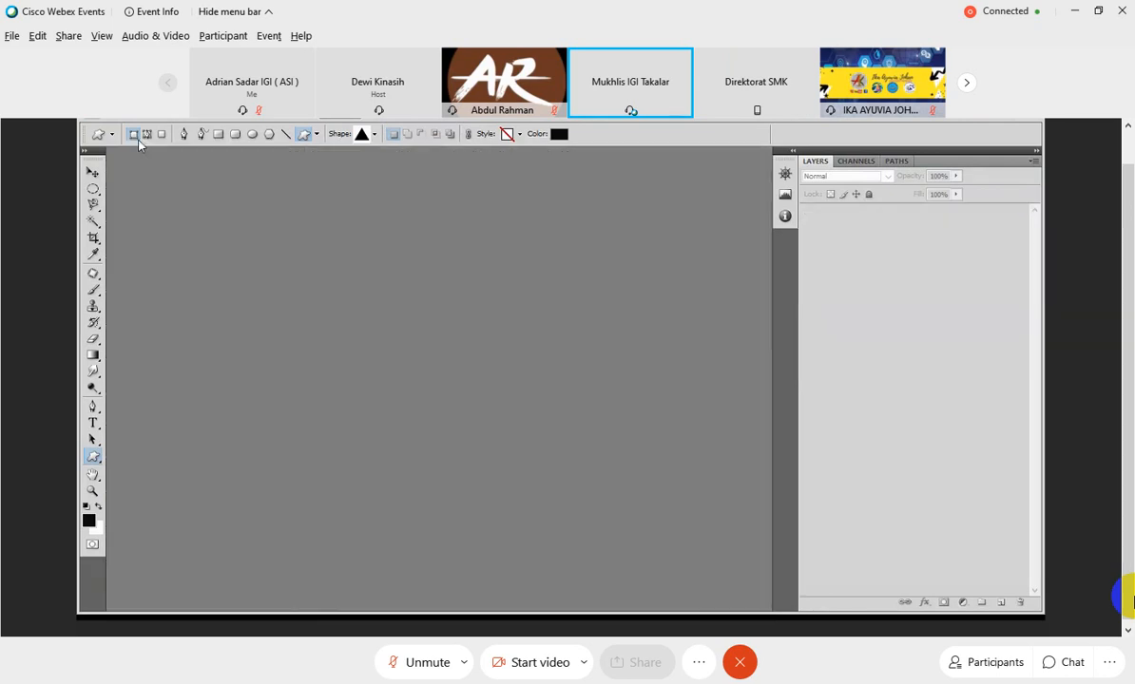
Start a new International Paper A4 document named "Sertifikat Adobe Photoshop".
{"action": "left_click", "coordinate": [116, 118]}
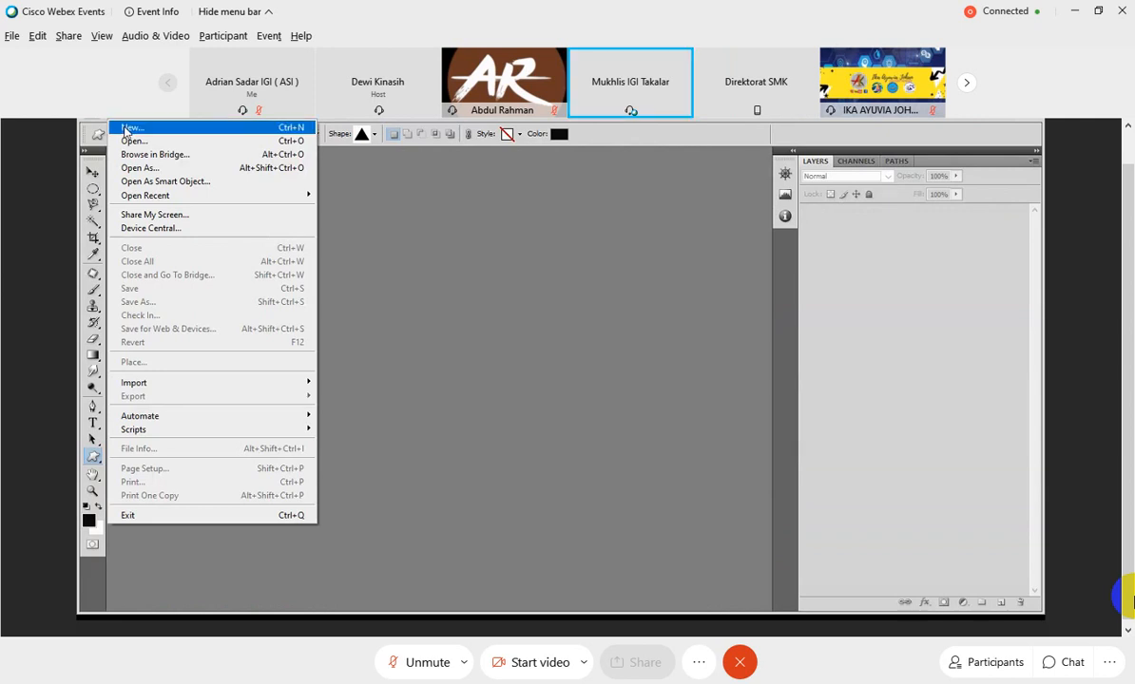
{"action": "left_click", "coordinate": [131, 128]}
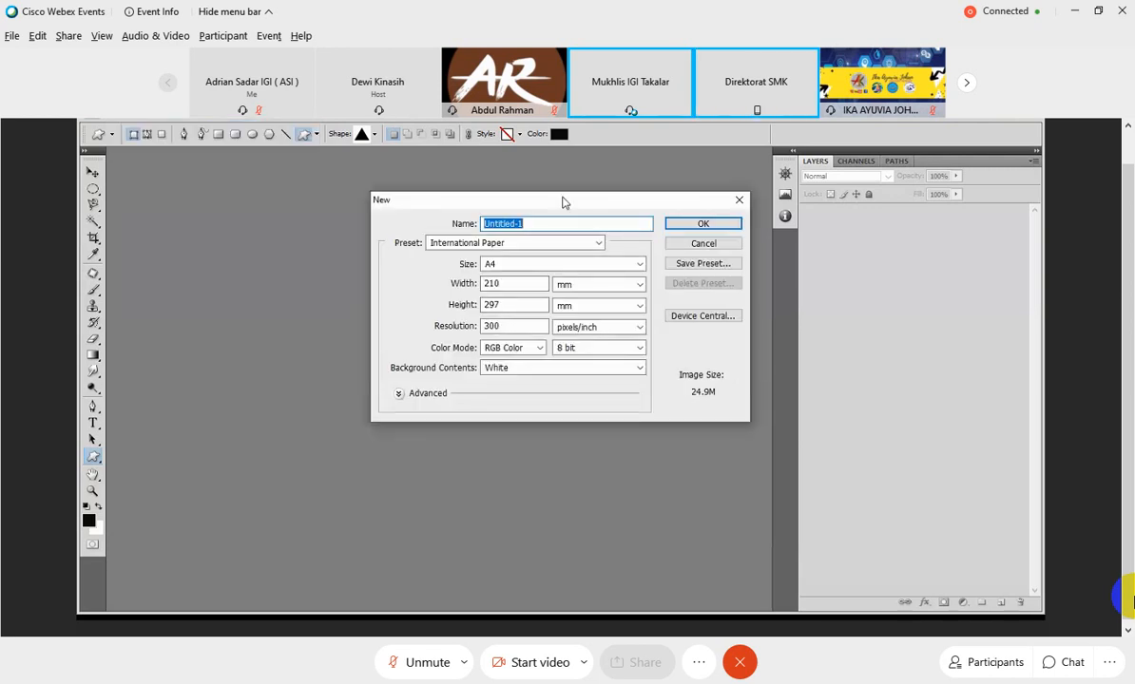
{"action": "left_click_drag", "start_coordinate": [562, 201], "coordinate": [438, 216]}
{"action": "type", "text": "Se"}
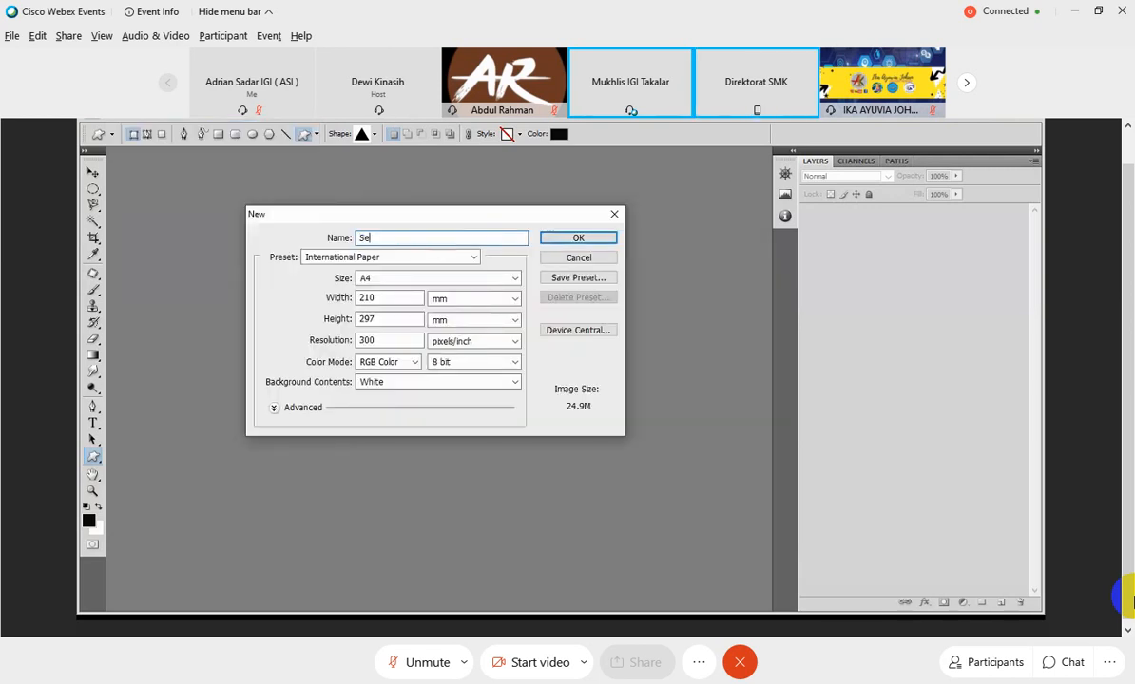
{"action": "type", "text": "rtifikat Ado"}
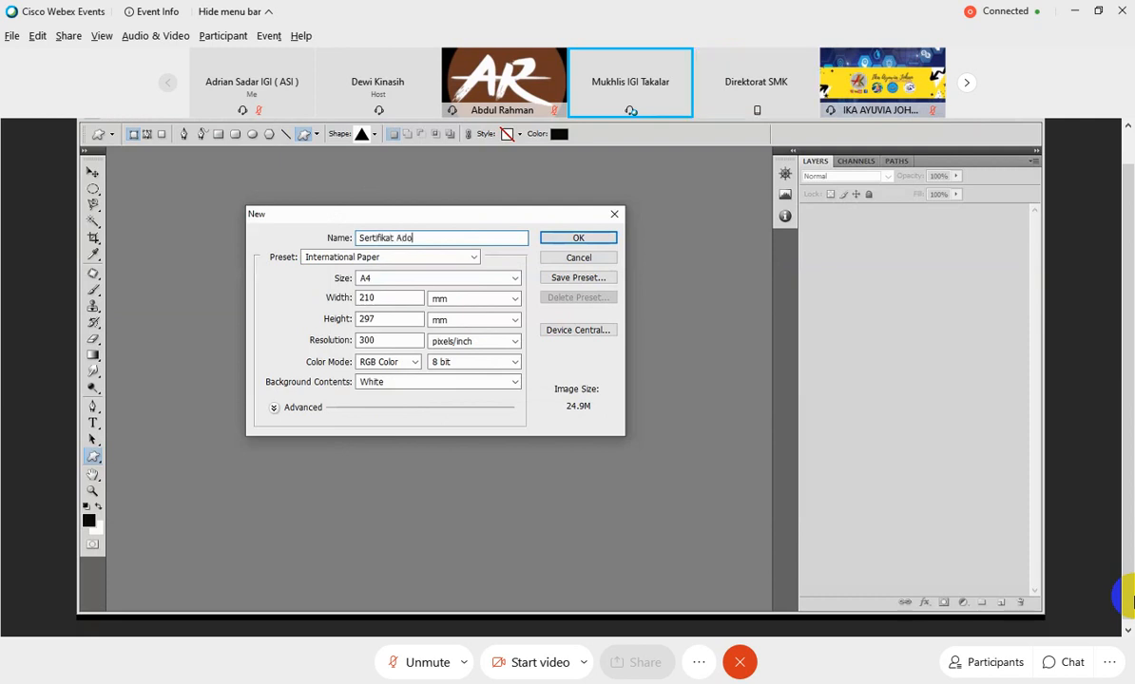
{"action": "type", "text": "be Photoshop"}
Set the new document's width to 297 mm and height to 210 mm, and create it.
{"action": "left_click", "coordinate": [390, 297]}
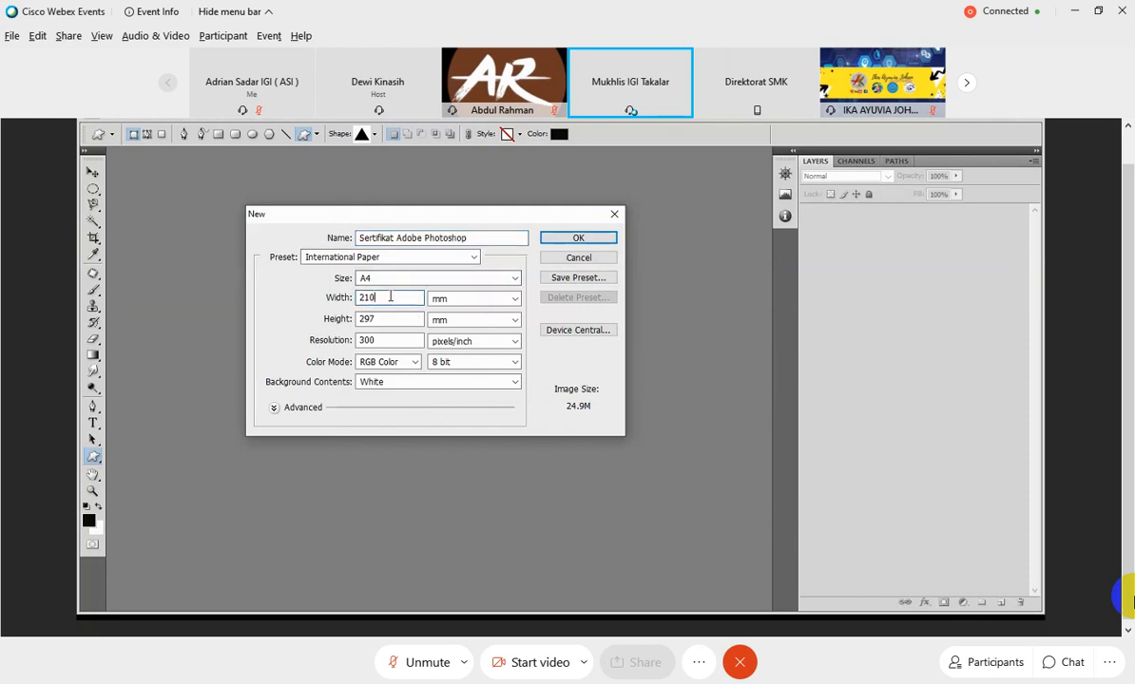
{"action": "left_click_drag", "start_coordinate": [390, 297], "coordinate": [331, 300]}
{"action": "type", "text": "297"}
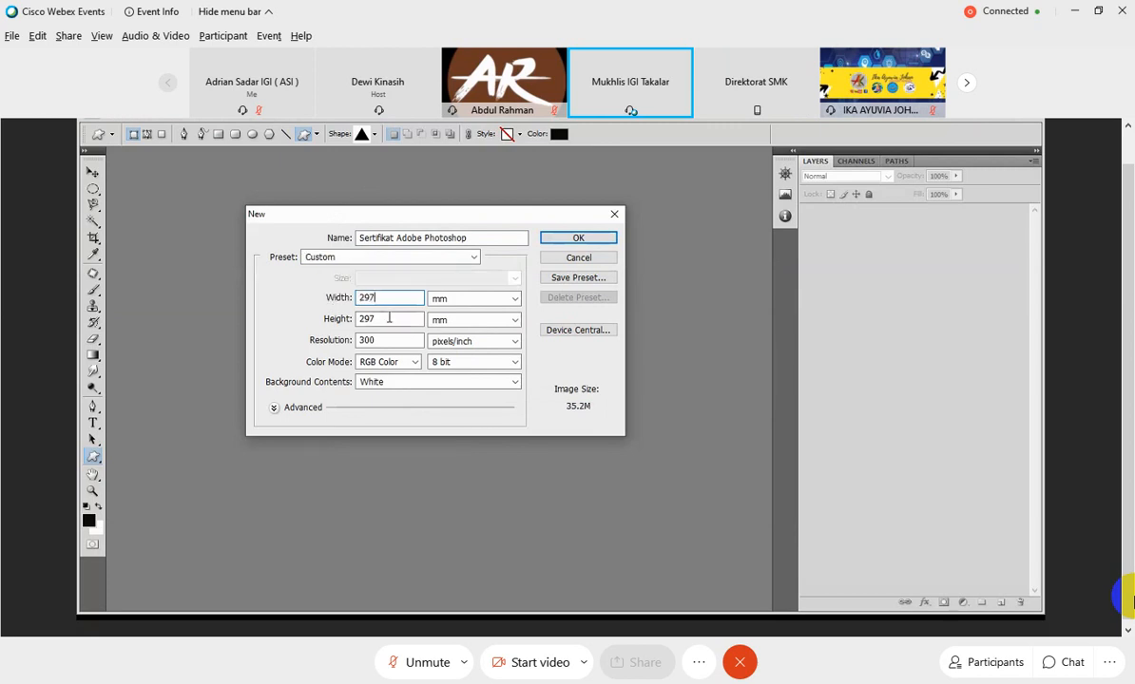
{"action": "left_click_drag", "start_coordinate": [389, 318], "coordinate": [353, 321]}
{"action": "type", "text": "210"}
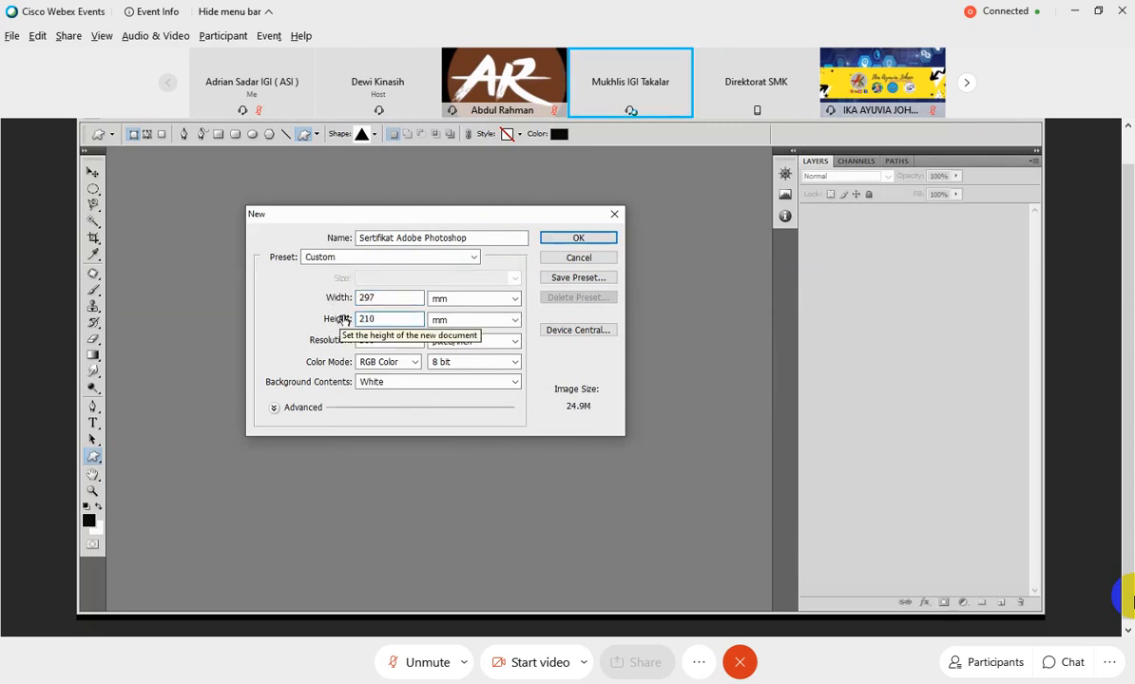
{"action": "left_click", "coordinate": [579, 239]}
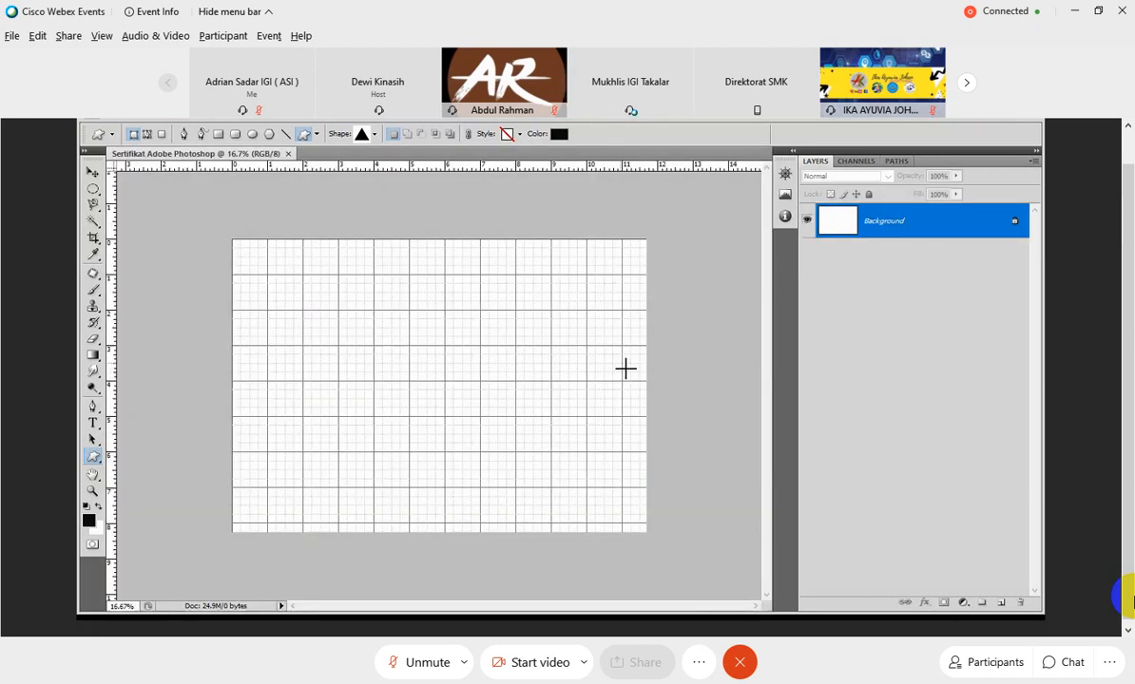
Hide the grid on the blank certificate canvas.
{"action": "left_click", "coordinate": [311, 119]}
{"action": "left_click", "coordinate": [313, 300]}
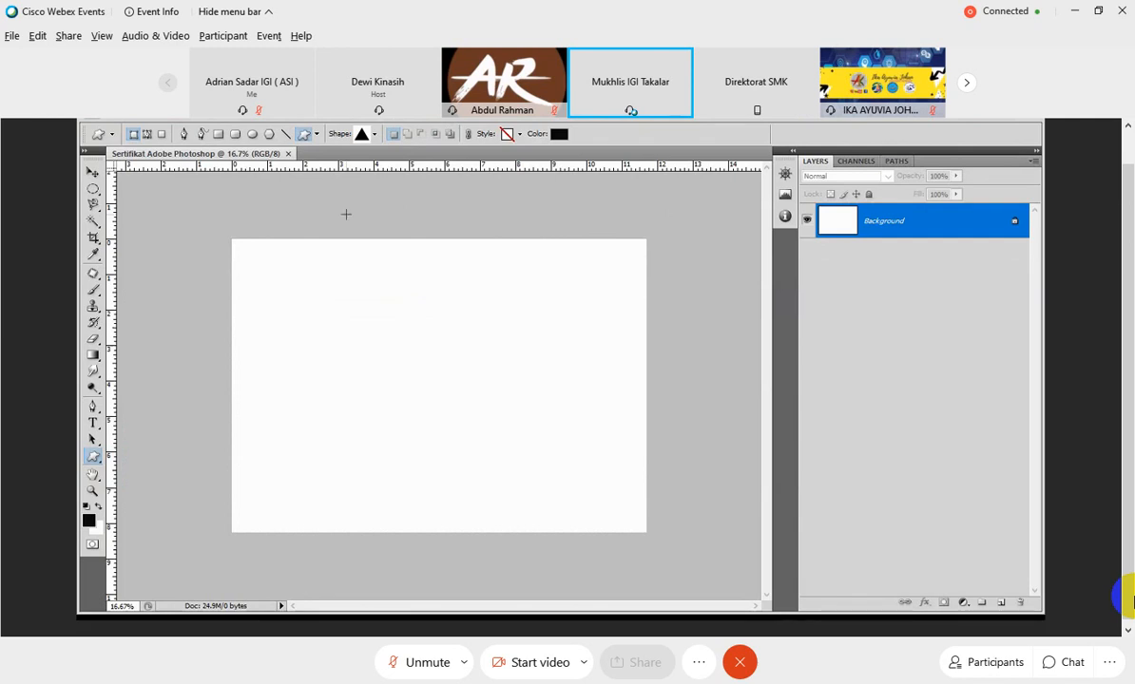
{"action": "left_click", "coordinate": [109, 120]}
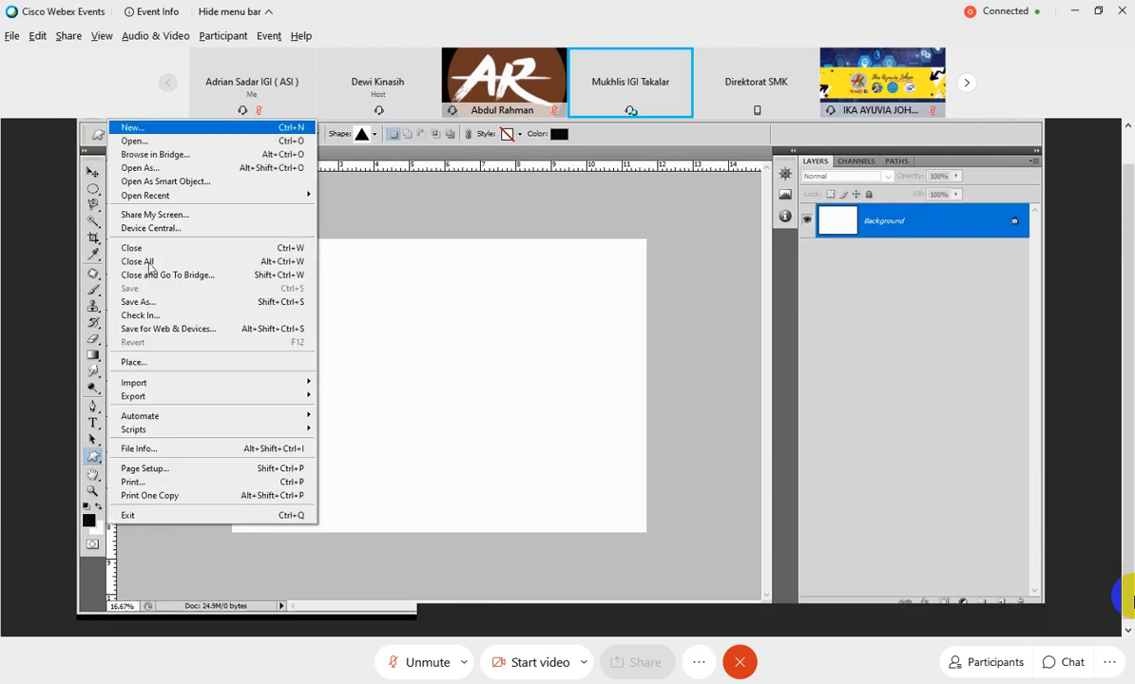
{"action": "left_click", "coordinate": [159, 142]}
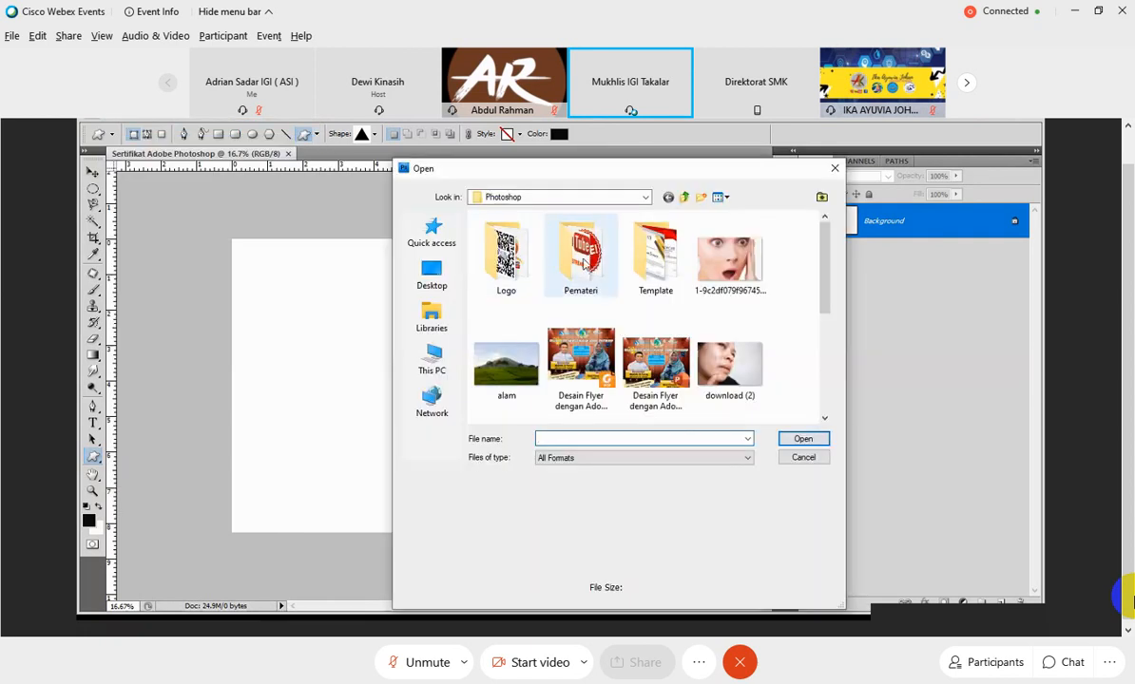
{"action": "double_click", "coordinate": [655, 251]}
{"action": "left_click", "coordinate": [485, 365]}
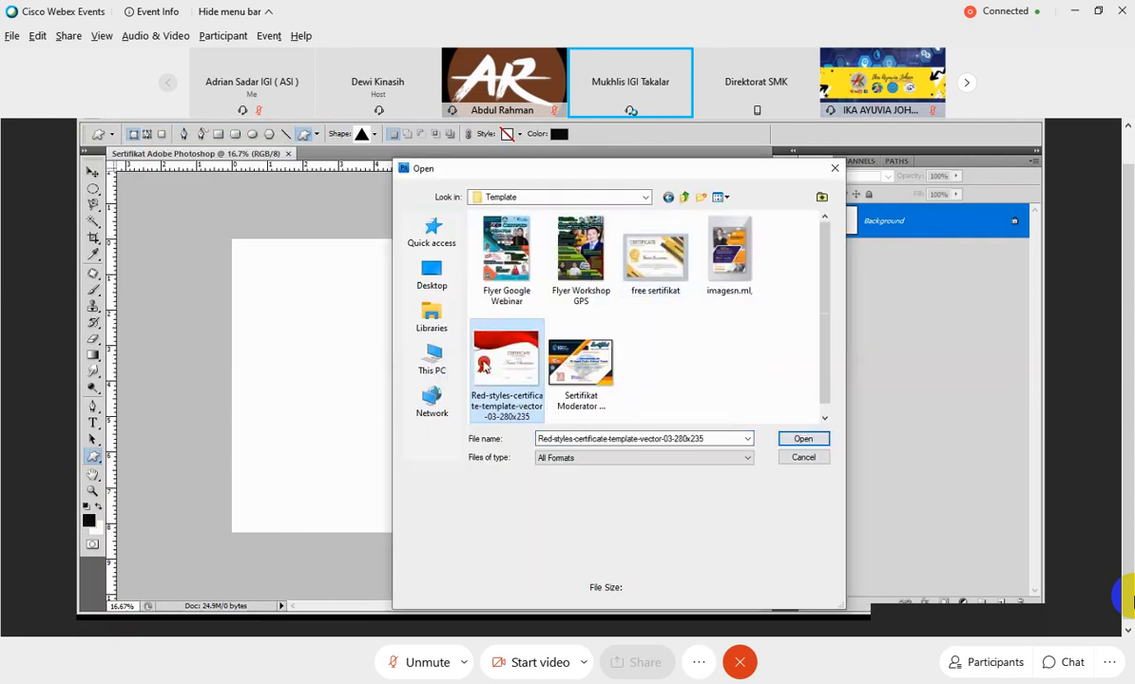
{"action": "left_click", "coordinate": [802, 438]}
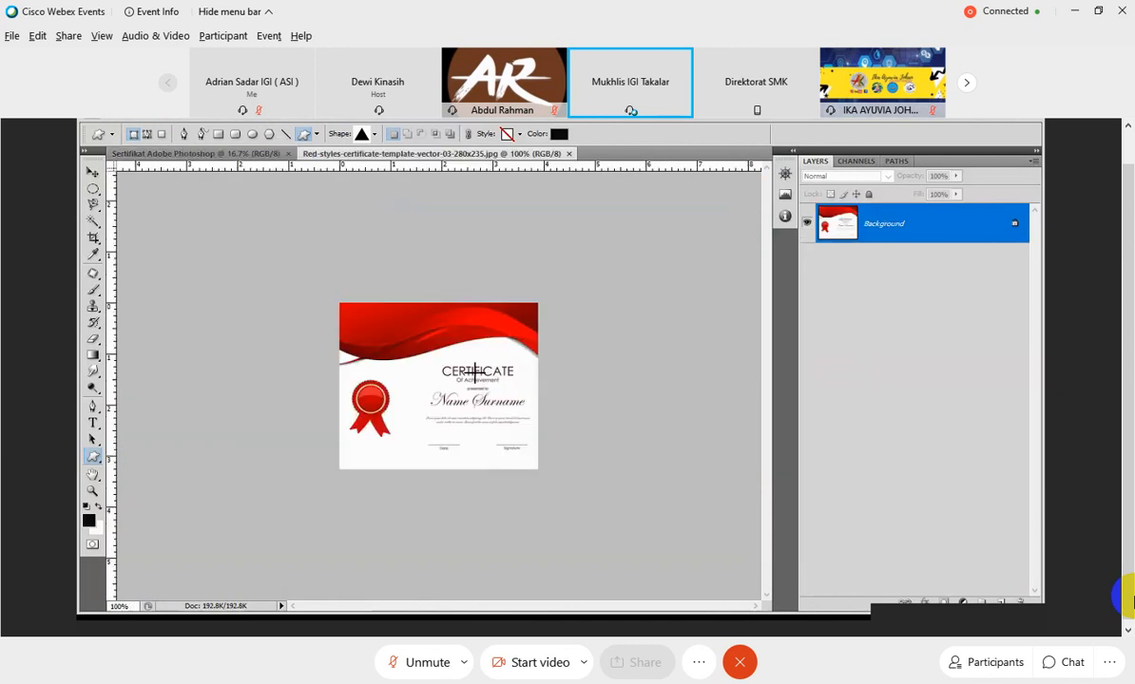
{"action": "left_click", "coordinate": [570, 154]}
{"action": "left_click", "coordinate": [111, 118]}
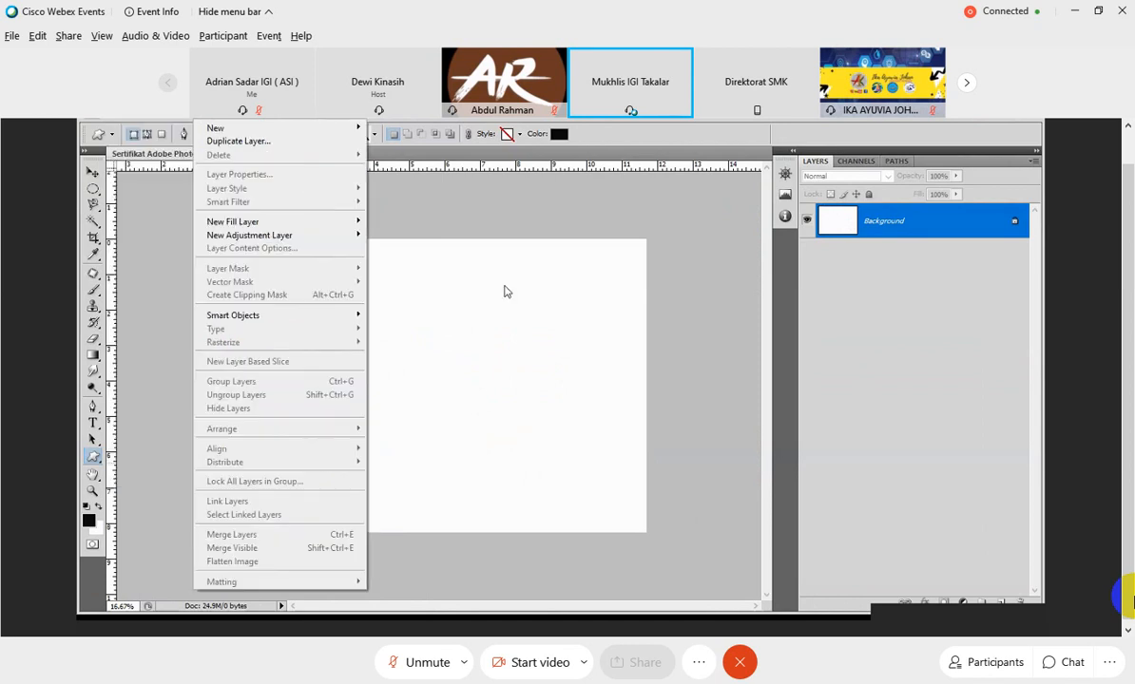
{"action": "left_click", "coordinate": [670, 331]}
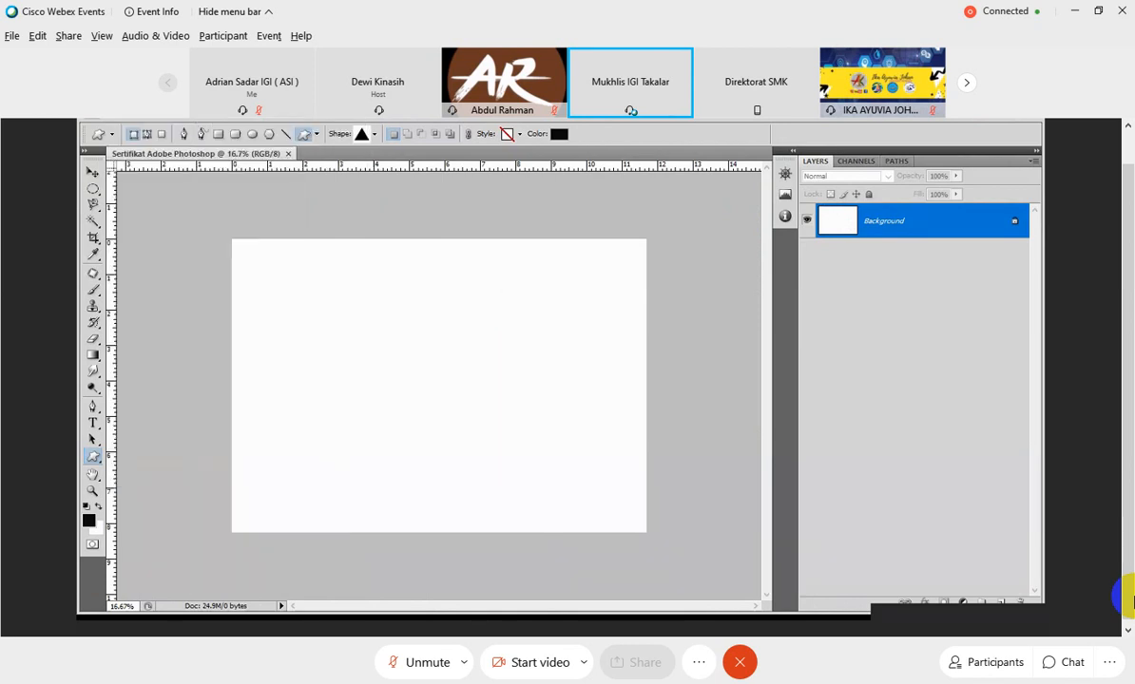
Place the image Red-styles-certificate-template-vector-03-280x235 from the Template folder onto the certificate canvas.
{"action": "left_click", "coordinate": [130, 116]}
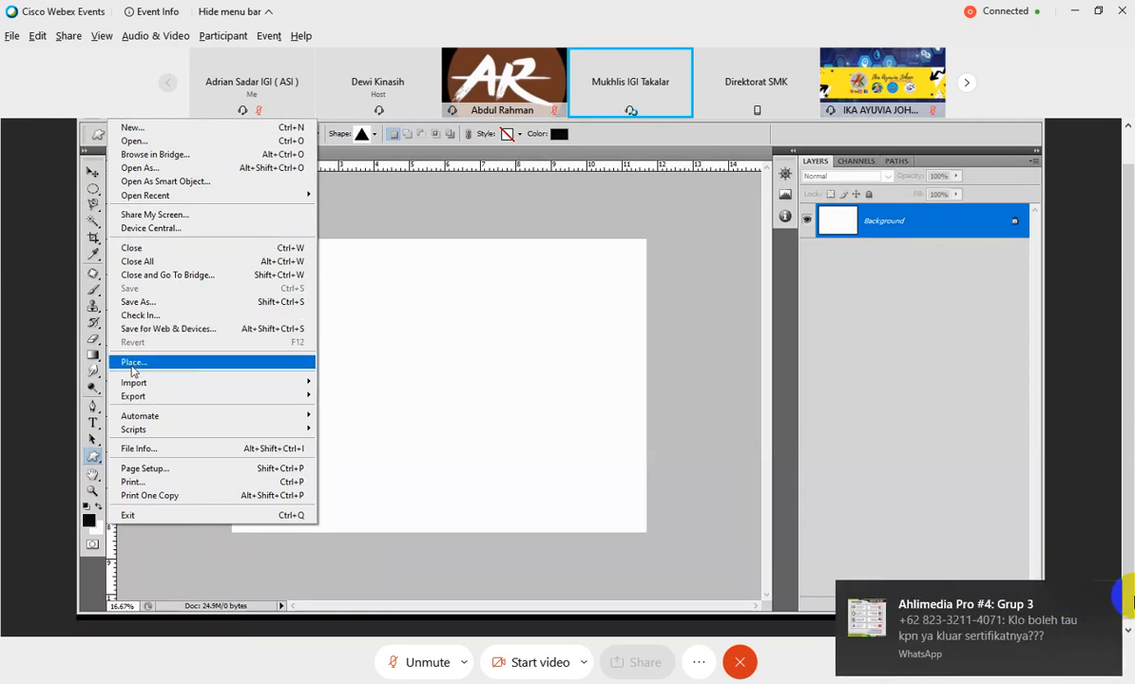
{"action": "left_click", "coordinate": [133, 367]}
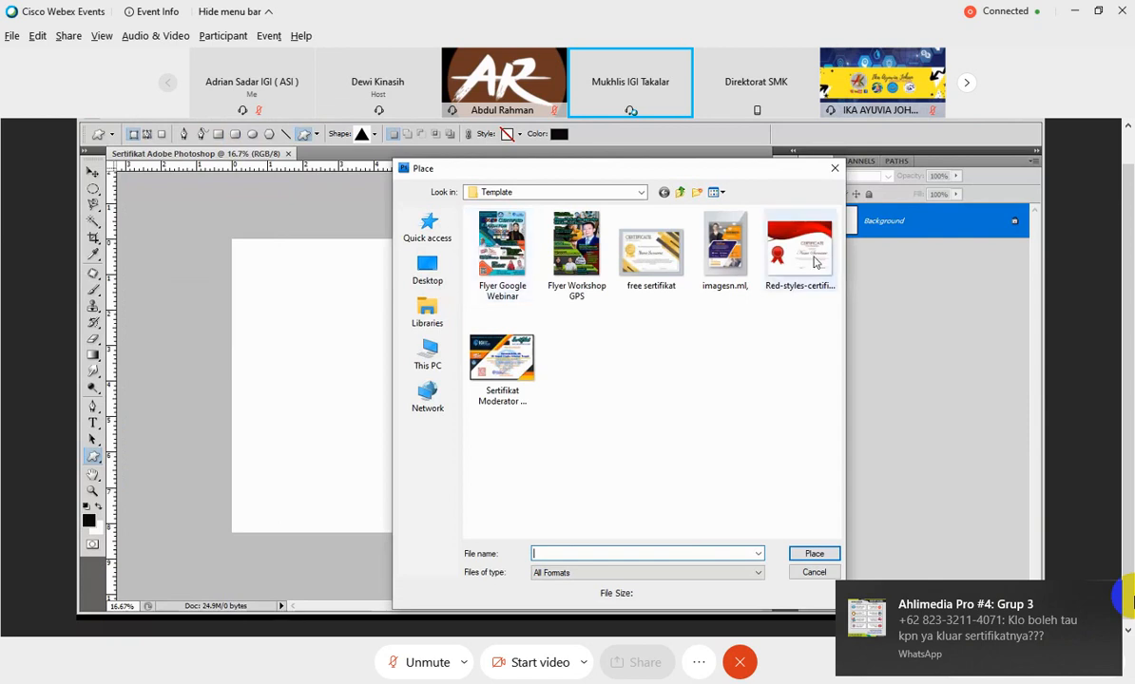
{"action": "left_click", "coordinate": [814, 264]}
{"action": "left_click", "coordinate": [814, 554]}
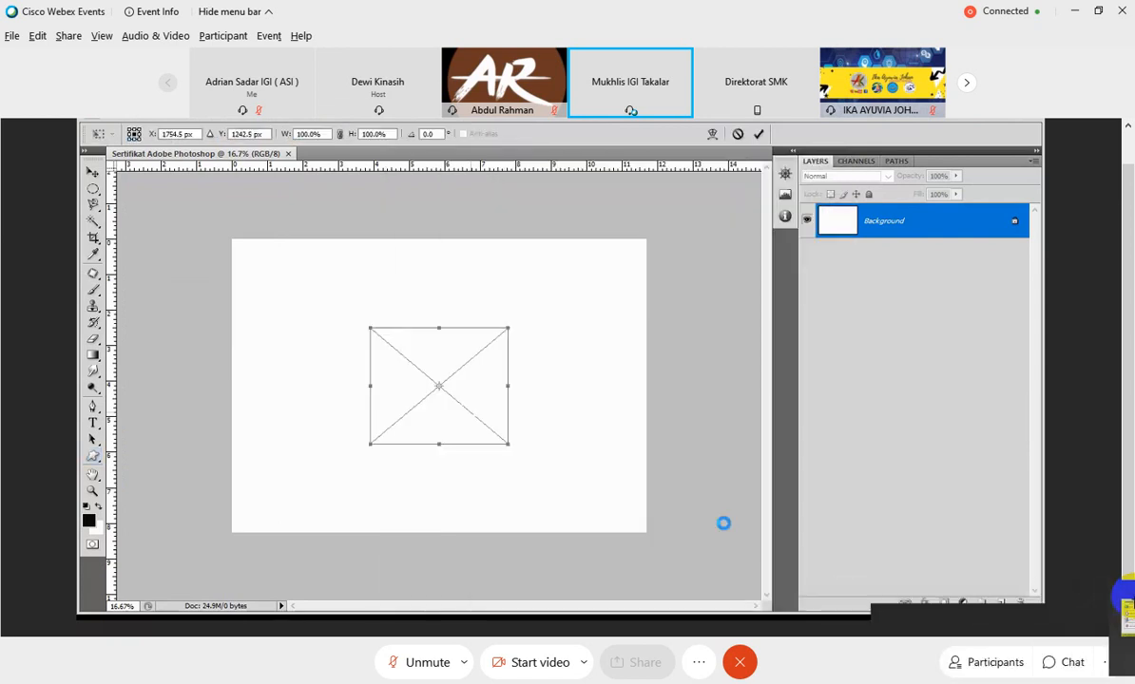
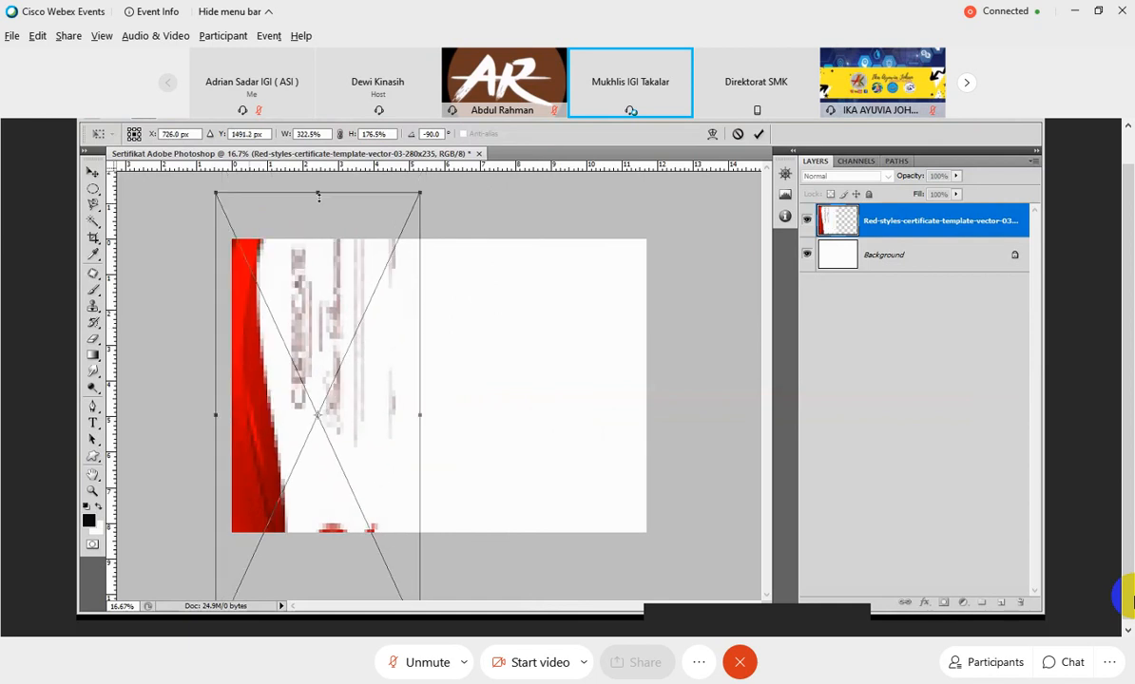
Scale the rotated template to about 231% width, align it with the page's top-left corner, and commit the placement.
{"action": "left_click_drag", "start_coordinate": [319, 194], "coordinate": [320, 220]}
{"action": "left_click_drag", "start_coordinate": [314, 295], "coordinate": [324, 269]}
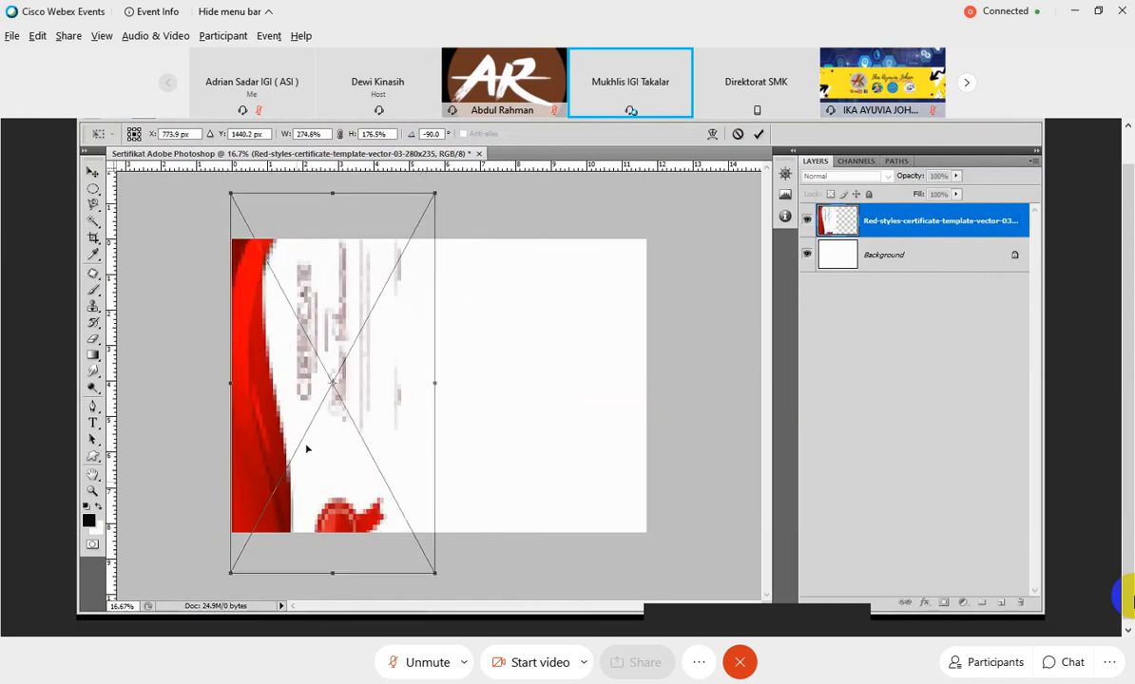
{"action": "left_click_drag", "start_coordinate": [307, 450], "coordinate": [308, 431]}
{"action": "left_click_drag", "start_coordinate": [332, 555], "coordinate": [332, 495]}
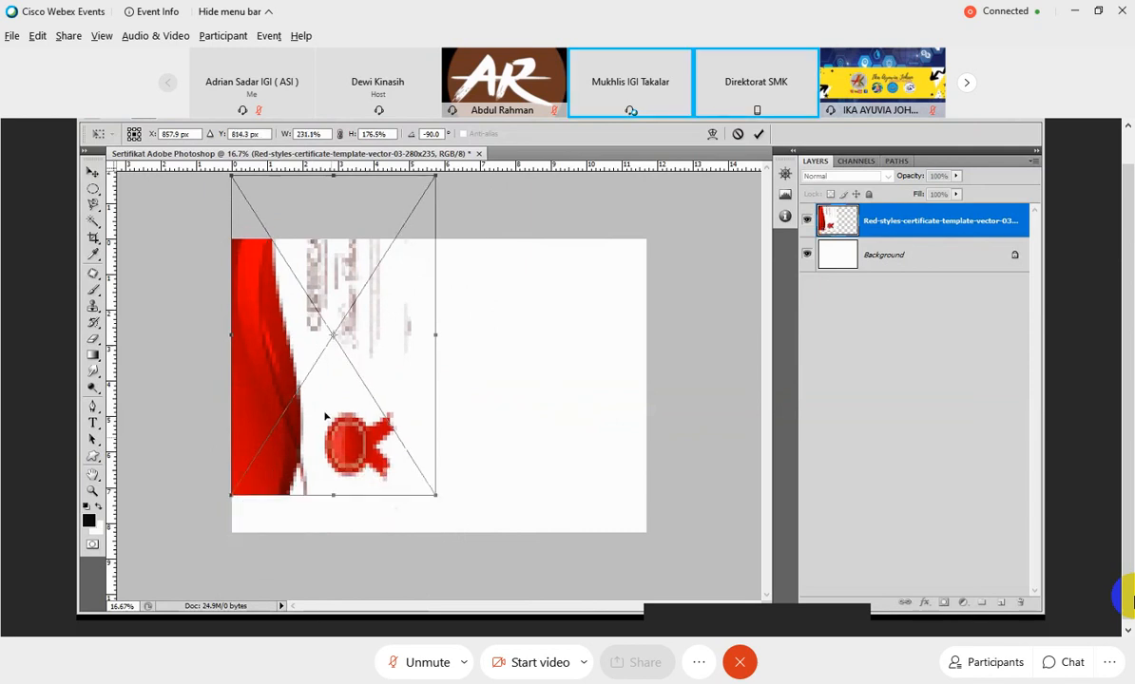
{"action": "left_click_drag", "start_coordinate": [324, 416], "coordinate": [324, 466]}
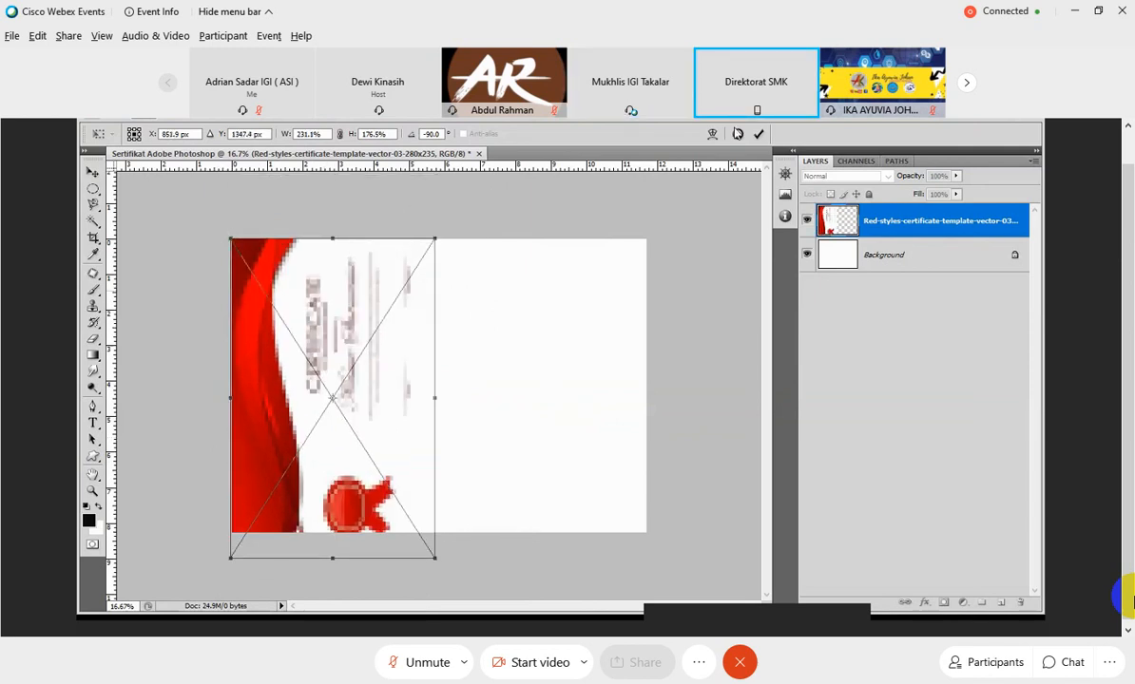
{"action": "left_click", "coordinate": [758, 135]}
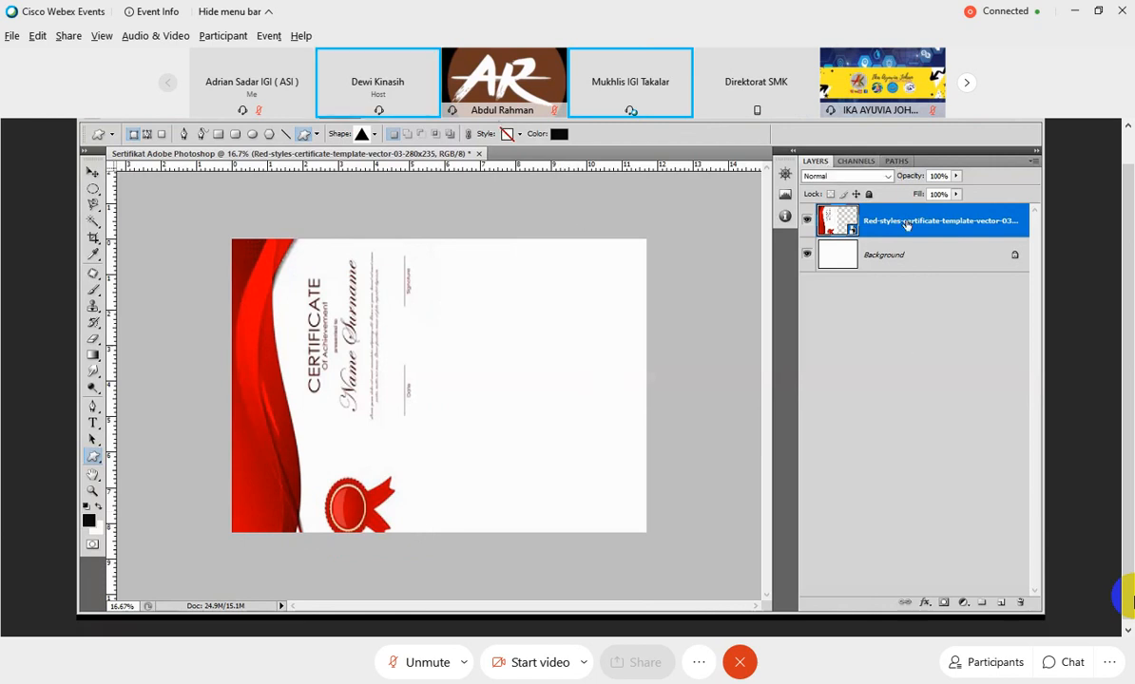
Duplicate the template layer and move the copy to the right side of the certificate.
{"action": "right_click", "coordinate": [857, 217]}
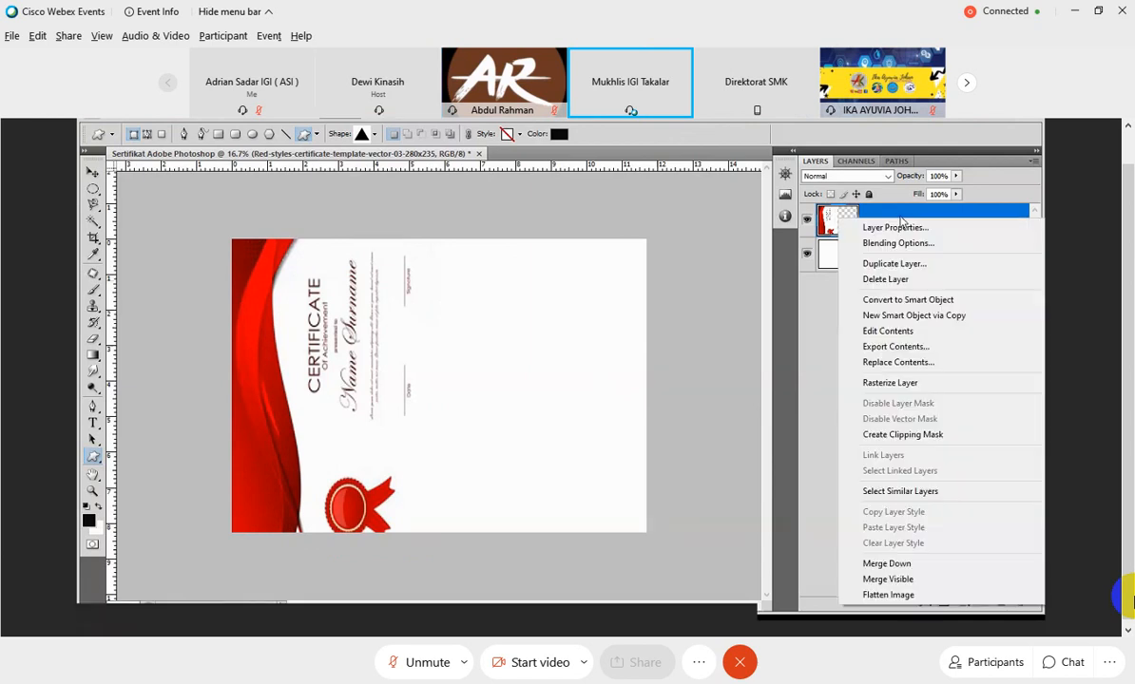
{"action": "left_click", "coordinate": [893, 264]}
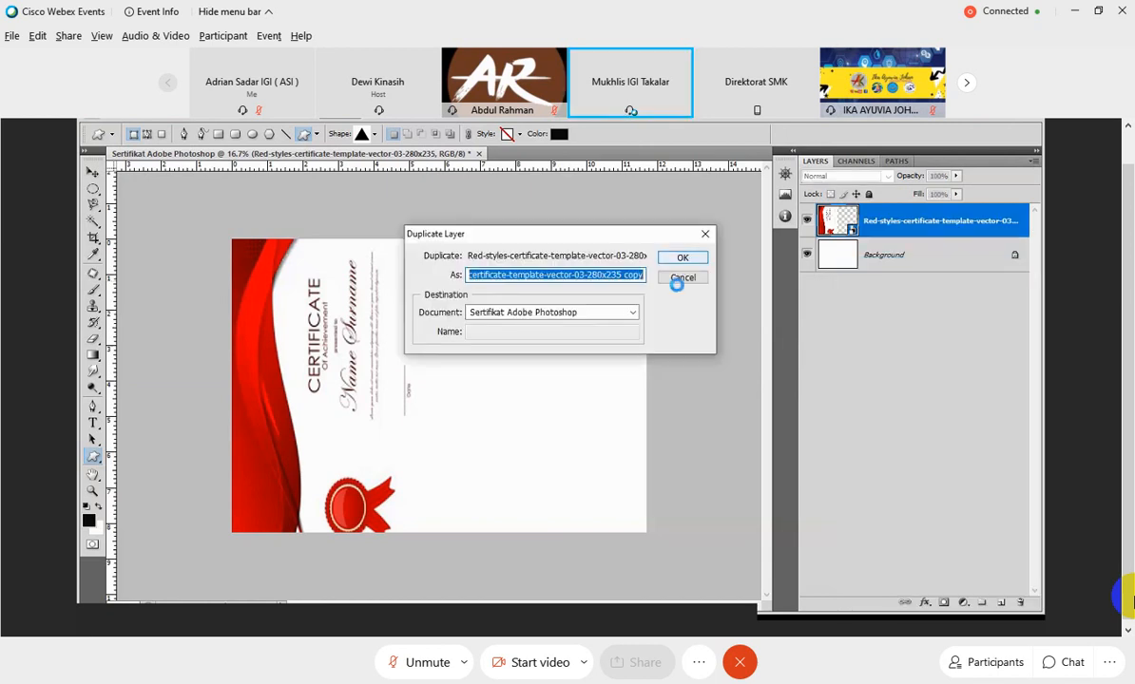
{"action": "left_click", "coordinate": [682, 258]}
{"action": "left_click", "coordinate": [92, 172]}
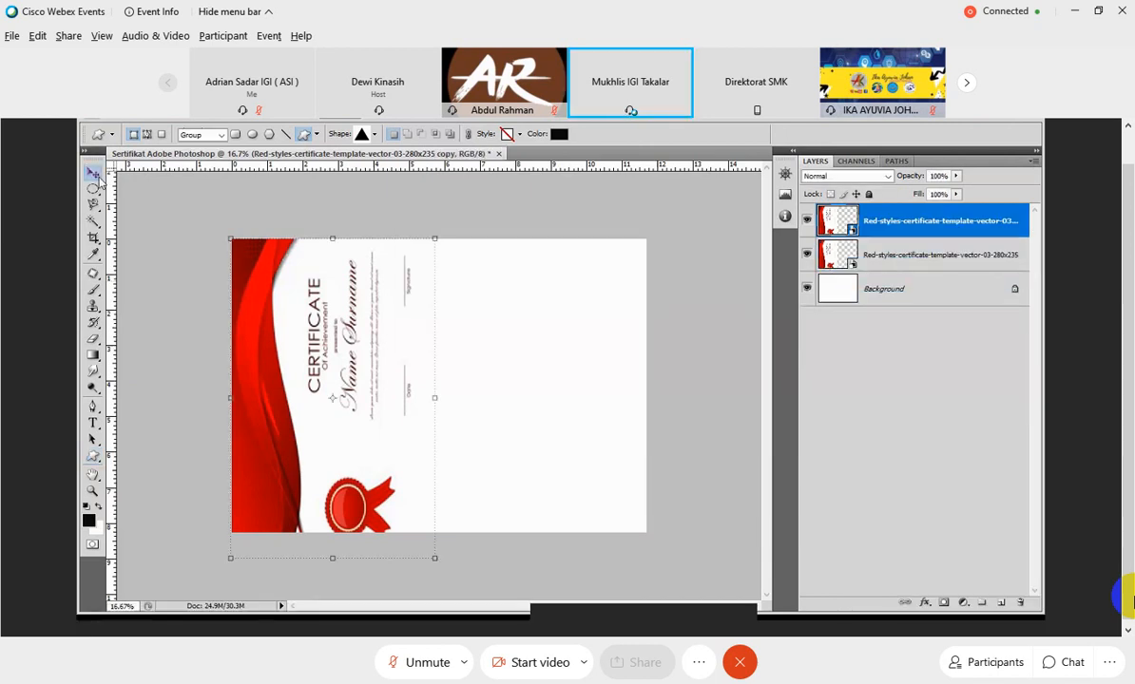
{"action": "left_click_drag", "start_coordinate": [245, 332], "coordinate": [516, 324]}
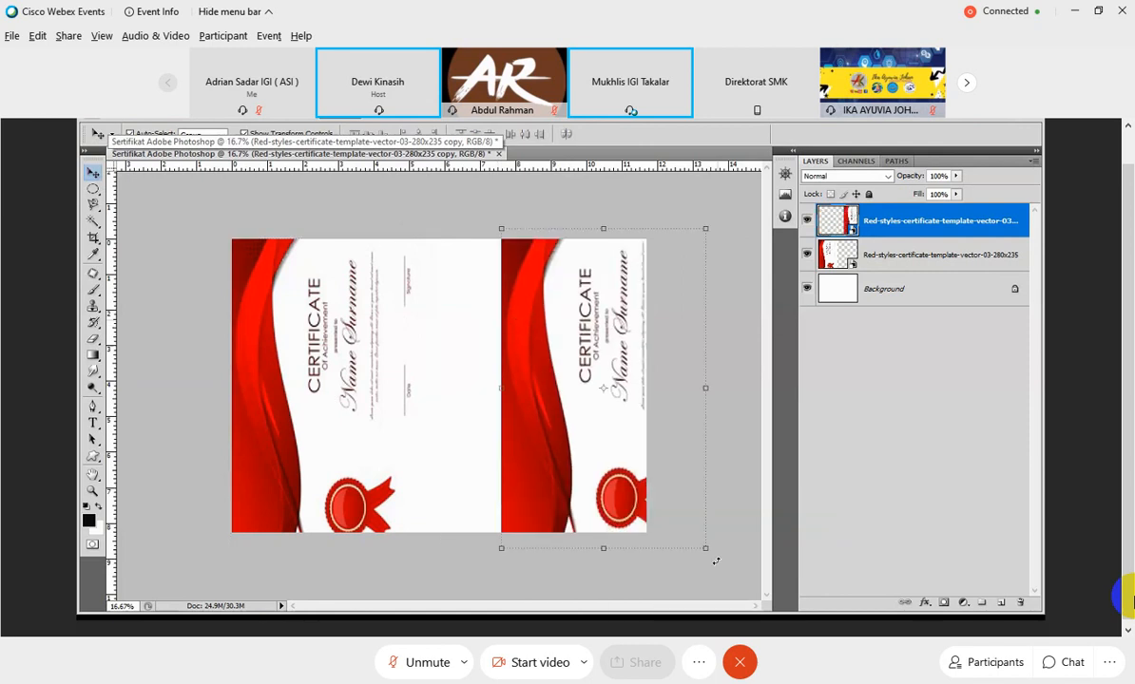
Rotate the template copy by about 180 degrees and align its red waves with the page's right edge.
{"action": "left_click_drag", "start_coordinate": [716, 562], "coordinate": [520, 273]}
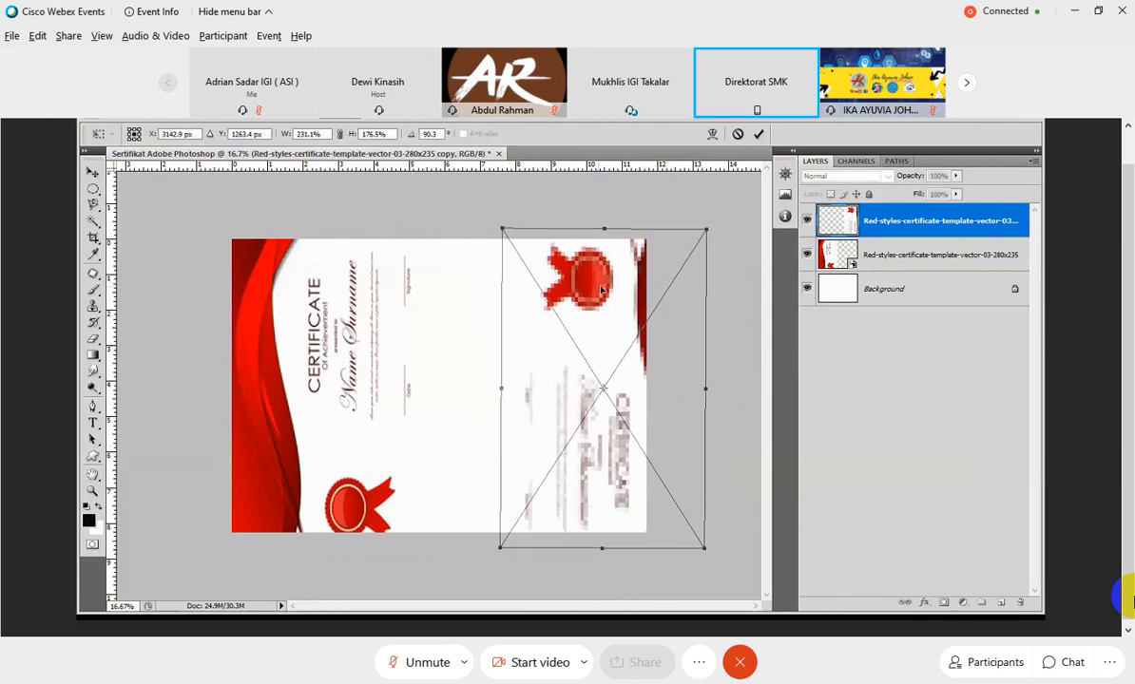
{"action": "left_click_drag", "start_coordinate": [628, 319], "coordinate": [567, 323]}
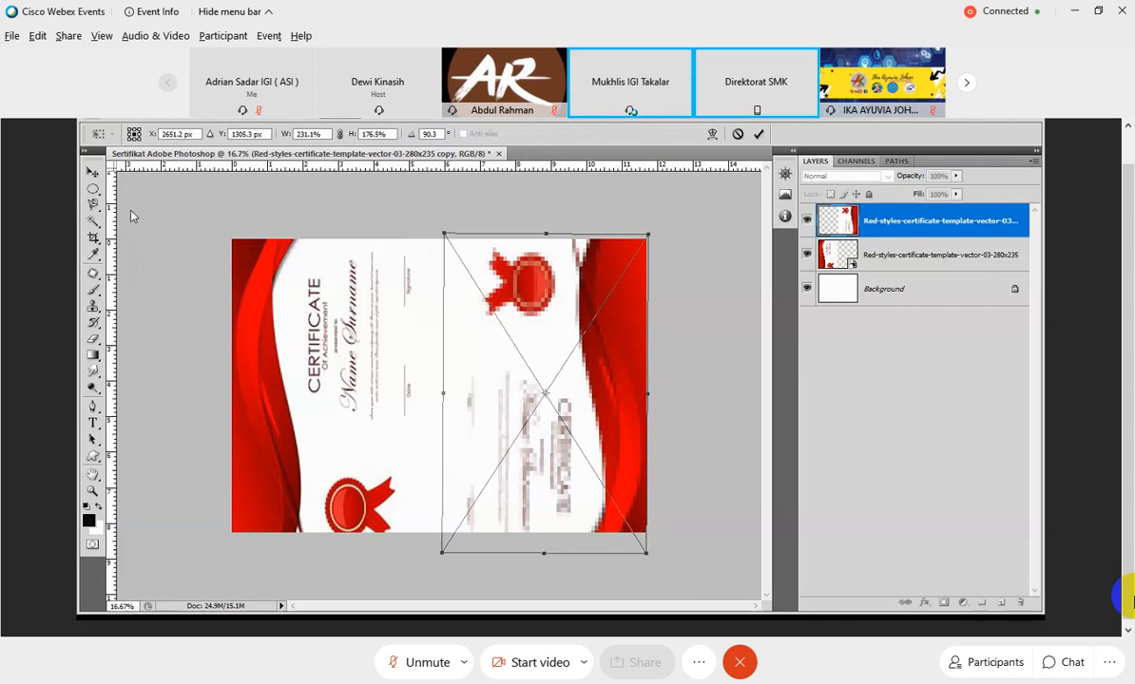
{"action": "left_click", "coordinate": [761, 135]}
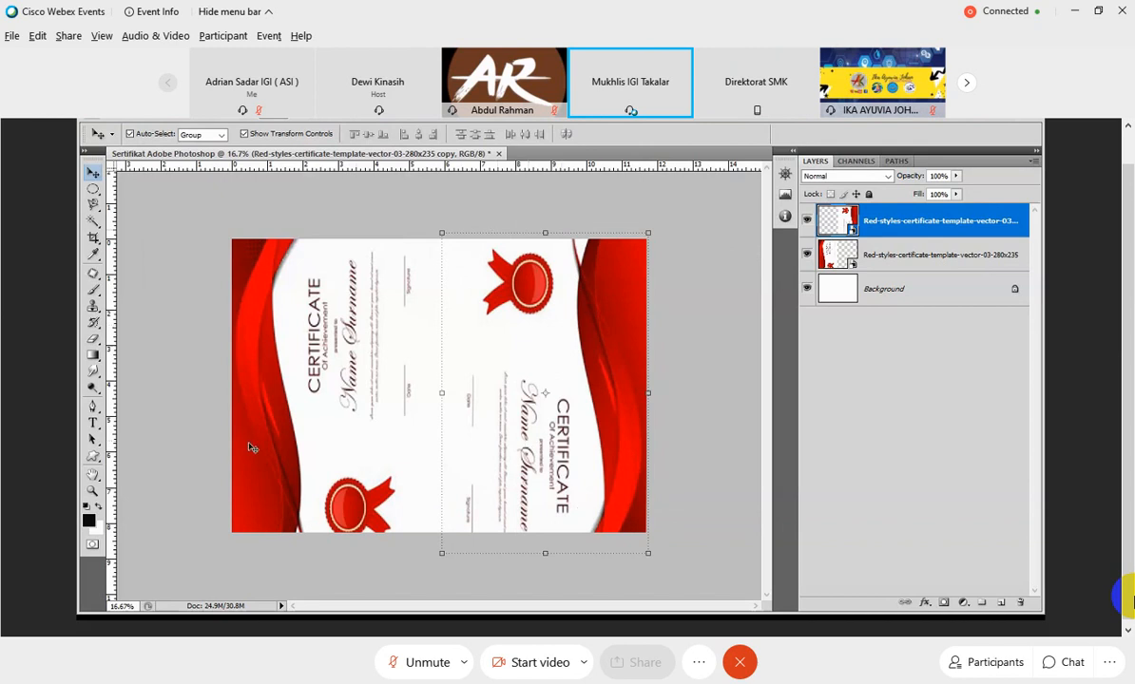
Draw a filled rectangle over the template text between the two red wave borders, nearly the full page height.
{"action": "left_click", "coordinate": [93, 457]}
{"action": "left_click", "coordinate": [142, 455]}
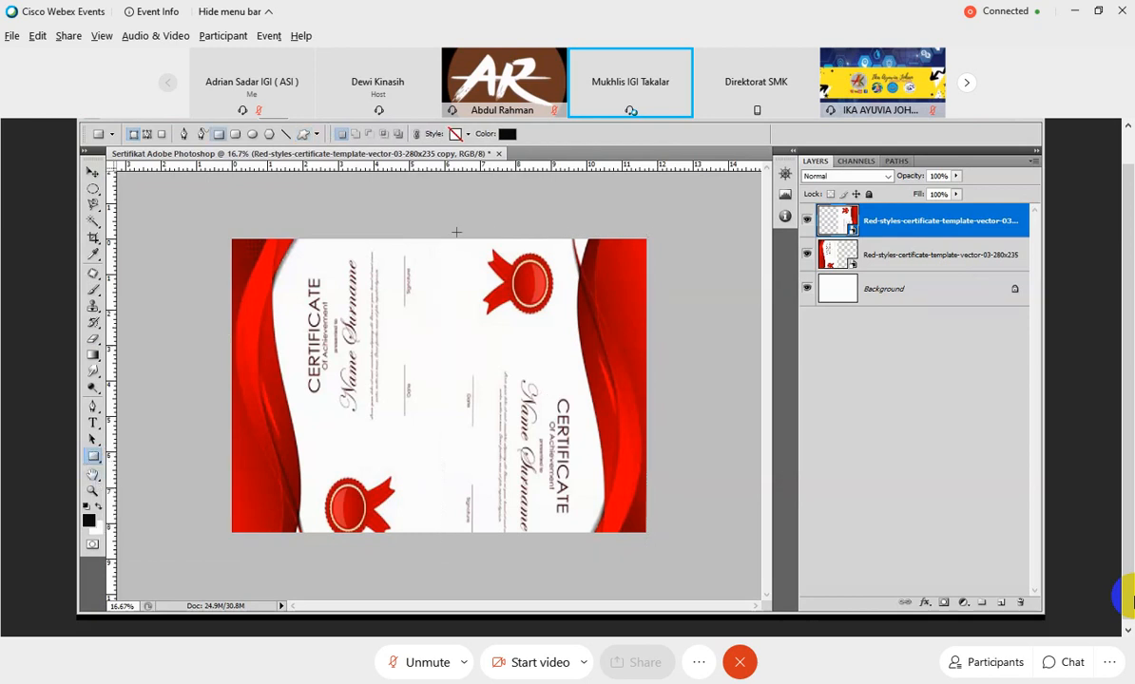
{"action": "mouse_move", "coordinate": [305, 244]}
{"action": "left_mouse_down"}
{"action": "mouse_move", "coordinate": [312, 499]}
{"action": "mouse_move", "coordinate": [399, 532]}
{"action": "mouse_move", "coordinate": [569, 538]}
{"action": "mouse_move", "coordinate": [562, 529]}
{"action": "left_mouse_up"}
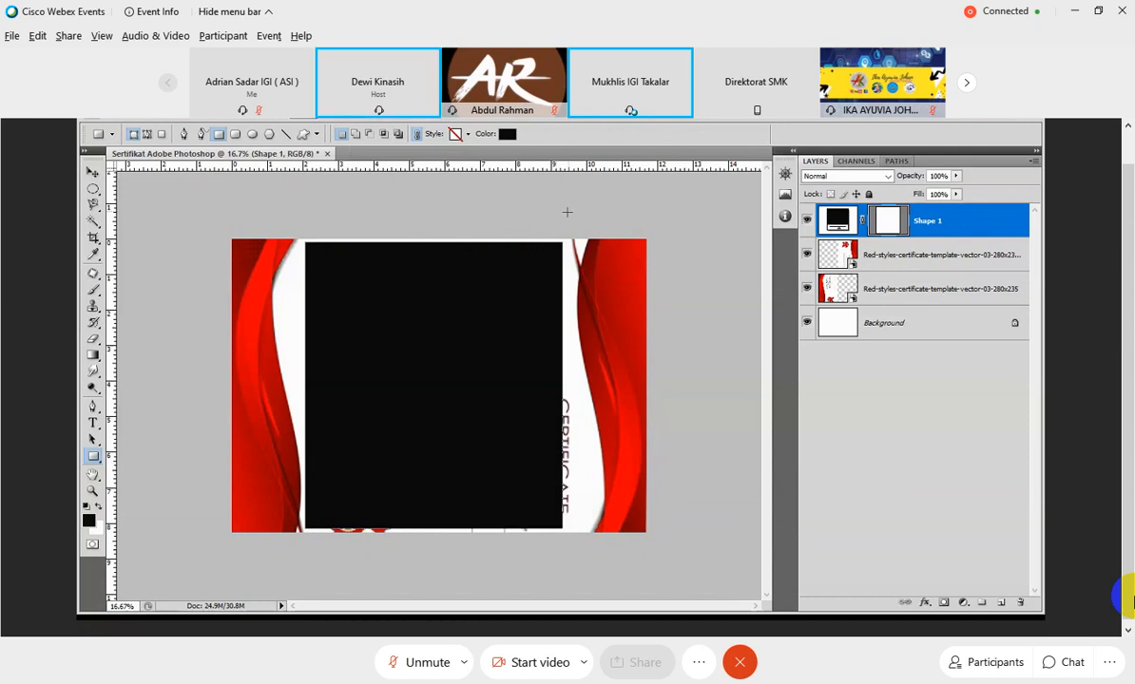
{"action": "left_click", "coordinate": [94, 172]}
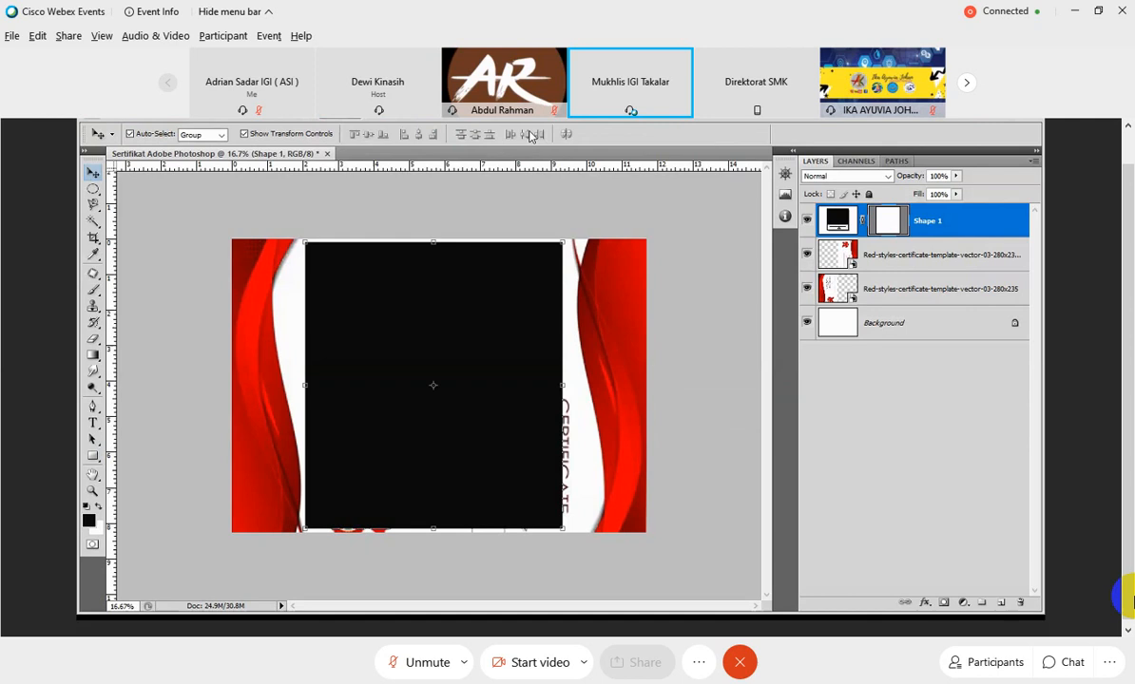
Recolor the central rectangle to white (#ffffff) by sampling the certificate's white area.
{"action": "double_click", "coordinate": [839, 221]}
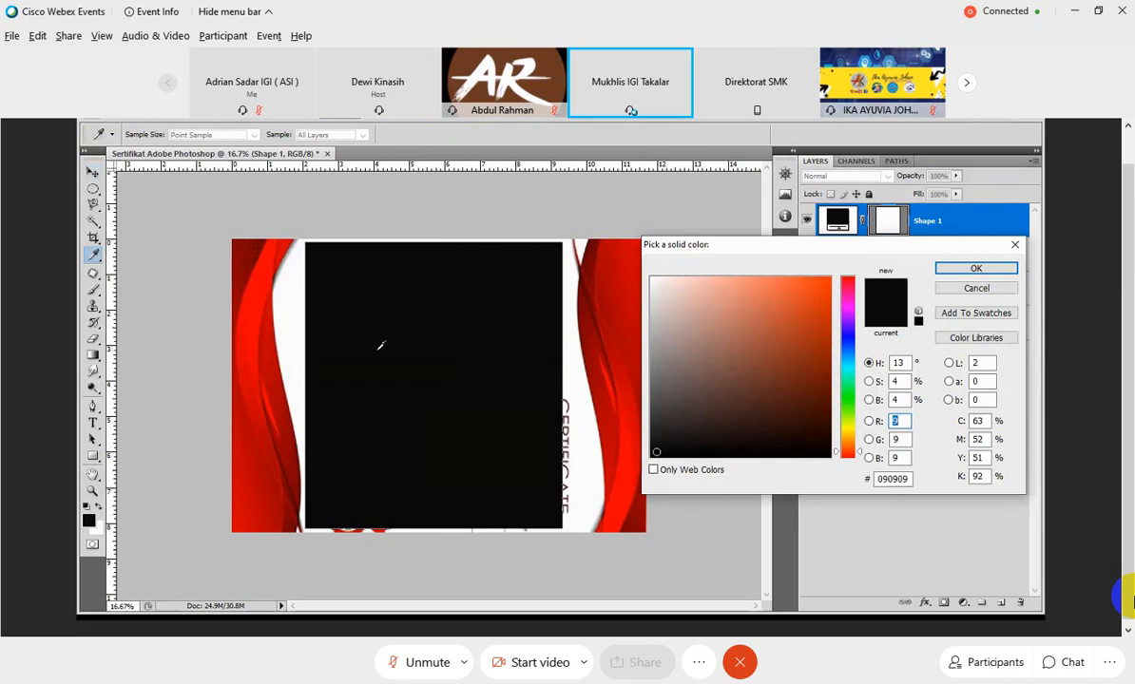
{"action": "type", "text": "124"}
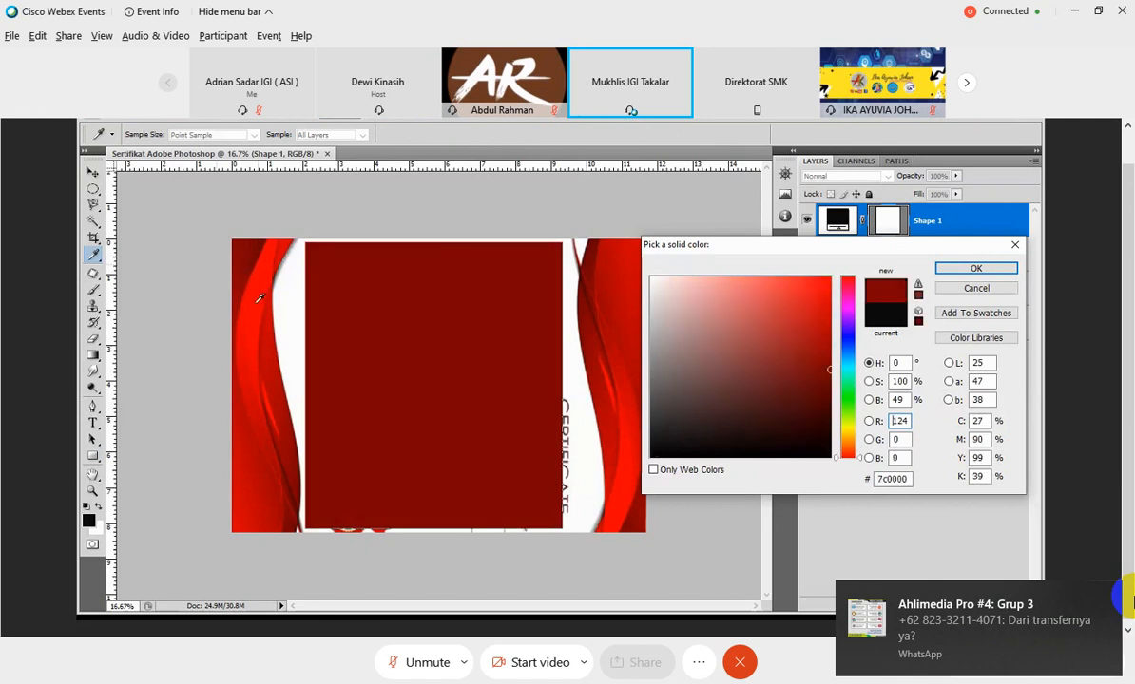
{"action": "left_click", "coordinate": [257, 303]}
{"action": "left_click", "coordinate": [272, 346]}
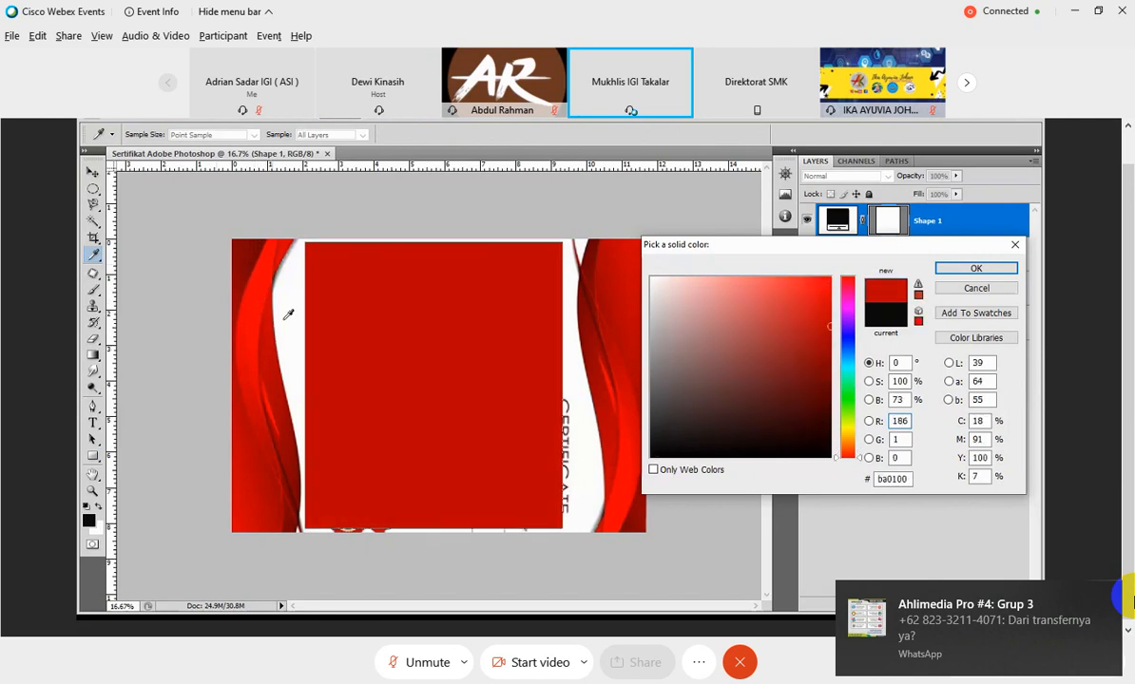
{"action": "left_click", "coordinate": [291, 300]}
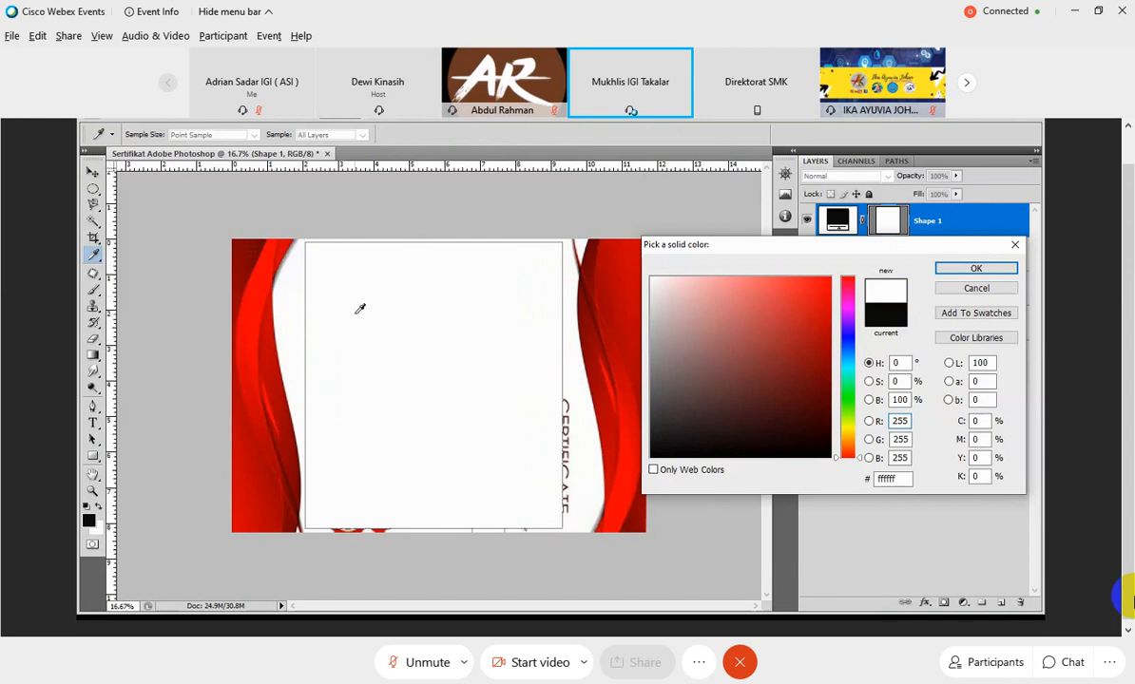
{"action": "left_click", "coordinate": [944, 273]}
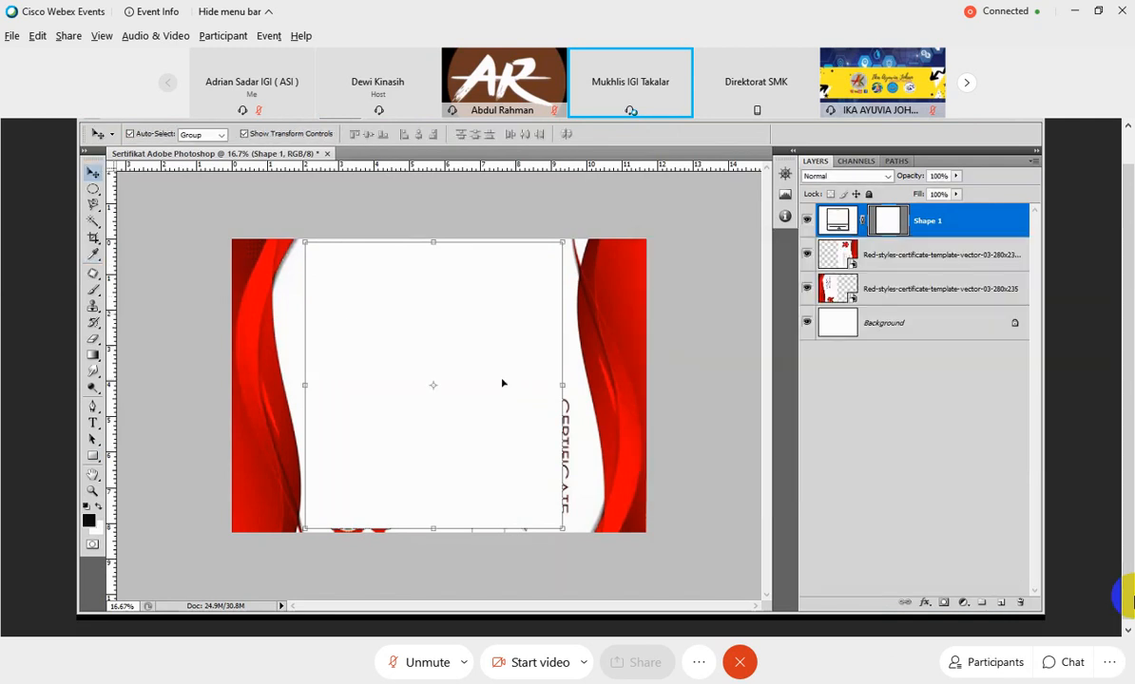
Draw two more white rectangles to cover the remaining CERTIFICATE text on the right and the ribbon remnants along the bottom.
{"action": "left_click", "coordinate": [93, 439]}
{"action": "left_click", "coordinate": [93, 456]}
{"action": "mouse_move", "coordinate": [540, 386]}
{"action": "left_mouse_down"}
{"action": "mouse_move", "coordinate": [589, 468]}
{"action": "mouse_move", "coordinate": [583, 538]}
{"action": "left_mouse_up"}
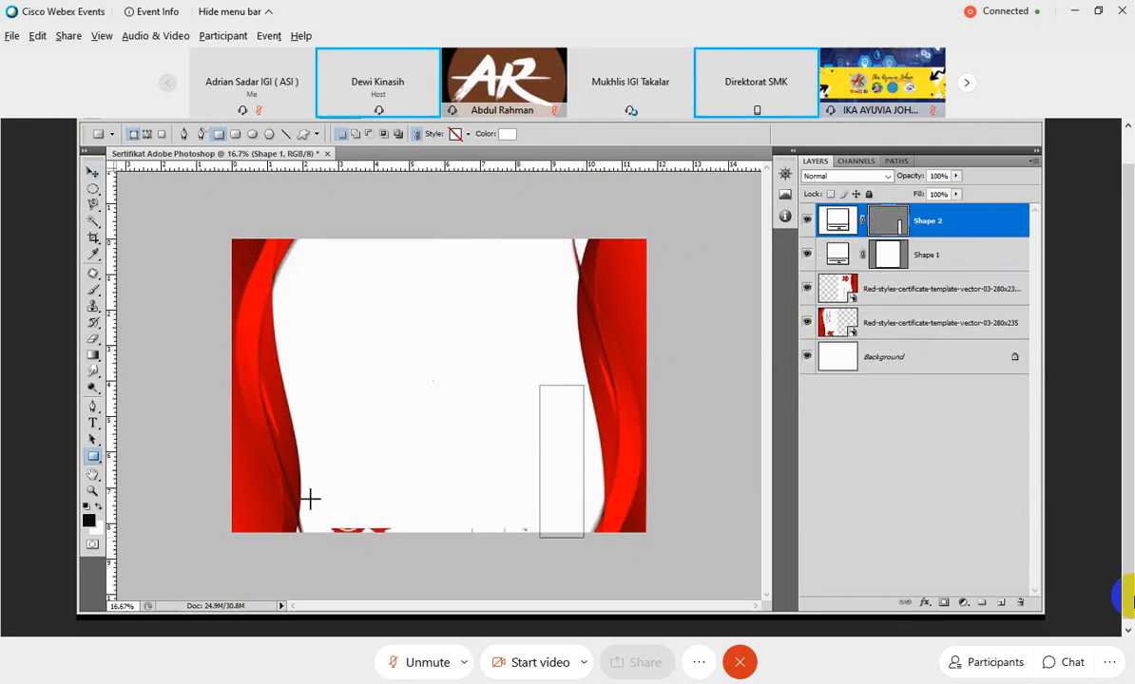
{"action": "left_click_drag", "start_coordinate": [324, 495], "coordinate": [559, 552]}
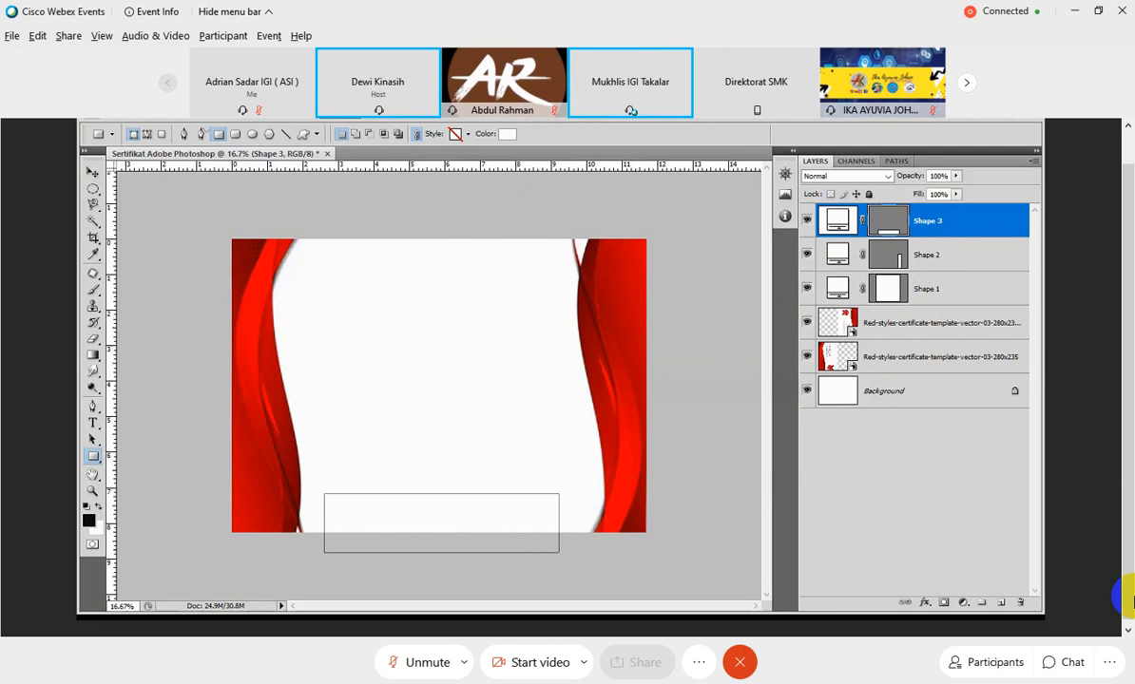
Place the image Logo IGI Takalar from the Logo folder onto the certificate.
{"action": "left_click", "coordinate": [123, 121]}
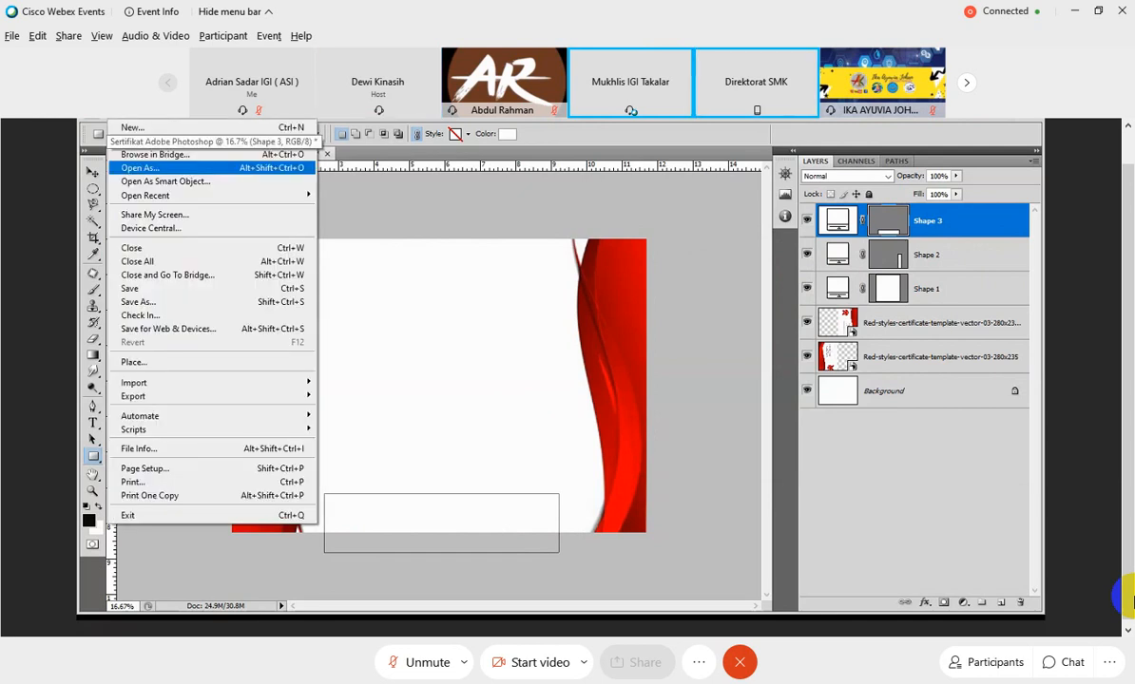
{"action": "left_click", "coordinate": [166, 367]}
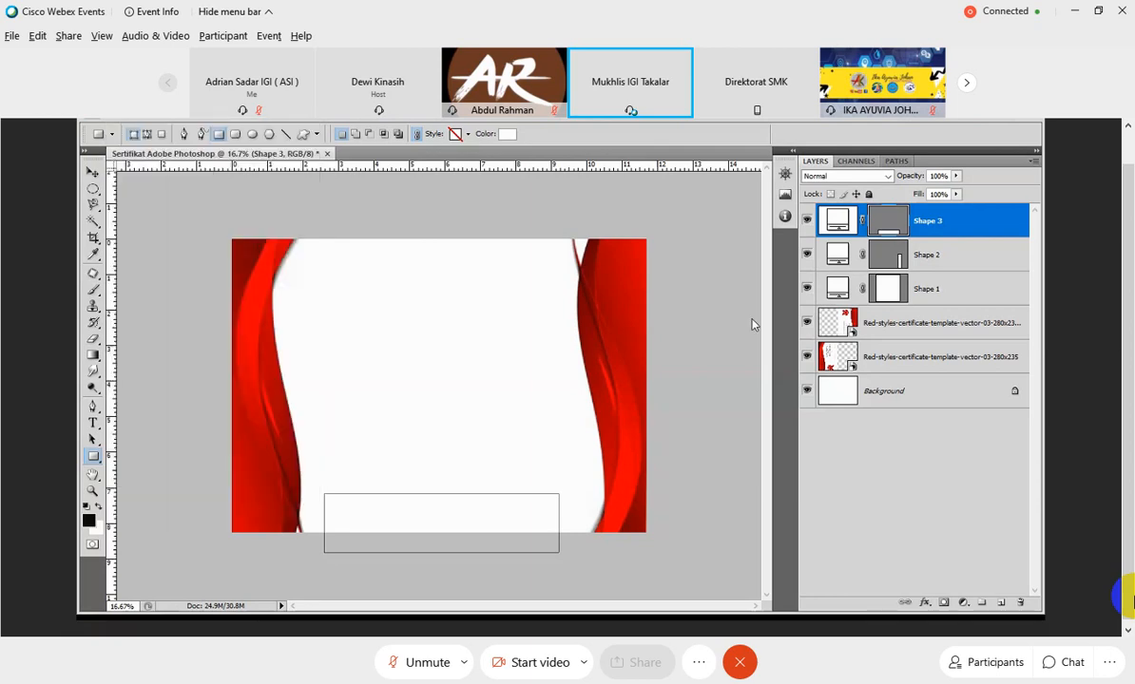
{"action": "left_click", "coordinate": [681, 193]}
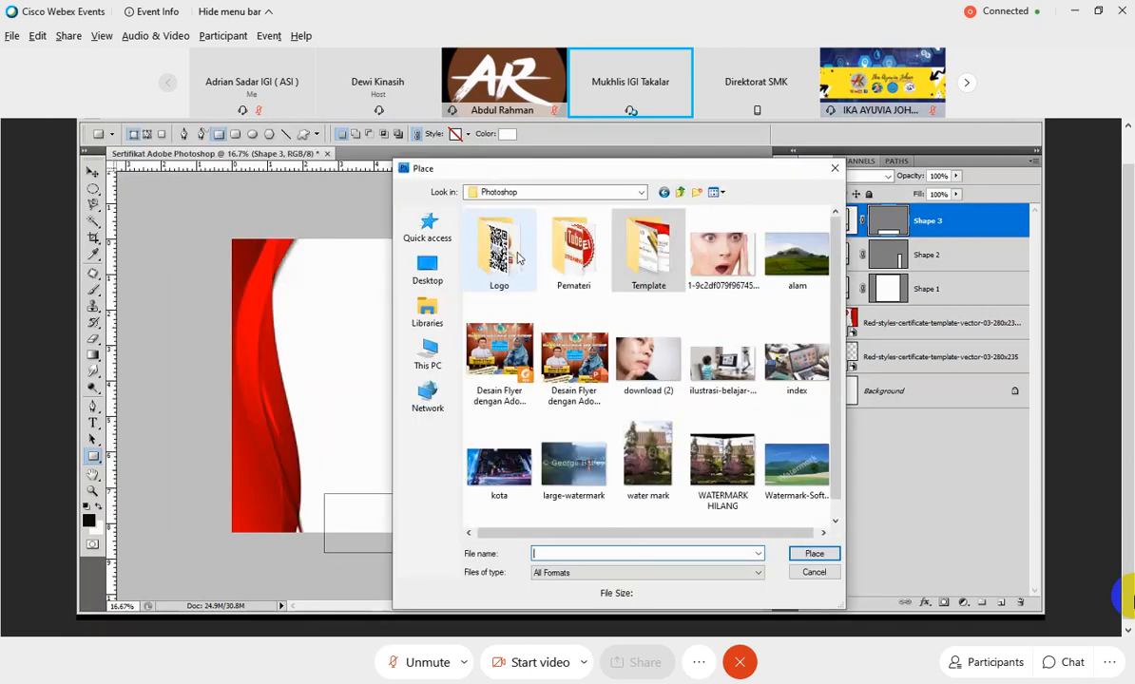
{"action": "double_click", "coordinate": [496, 242]}
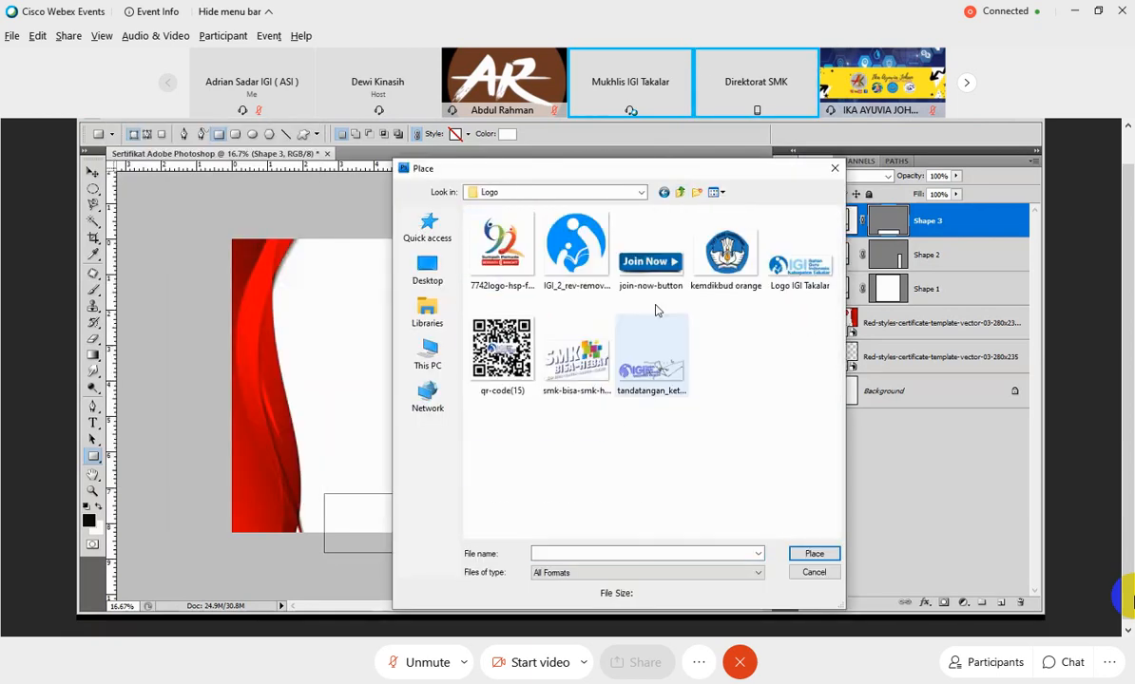
{"action": "left_click", "coordinate": [803, 276]}
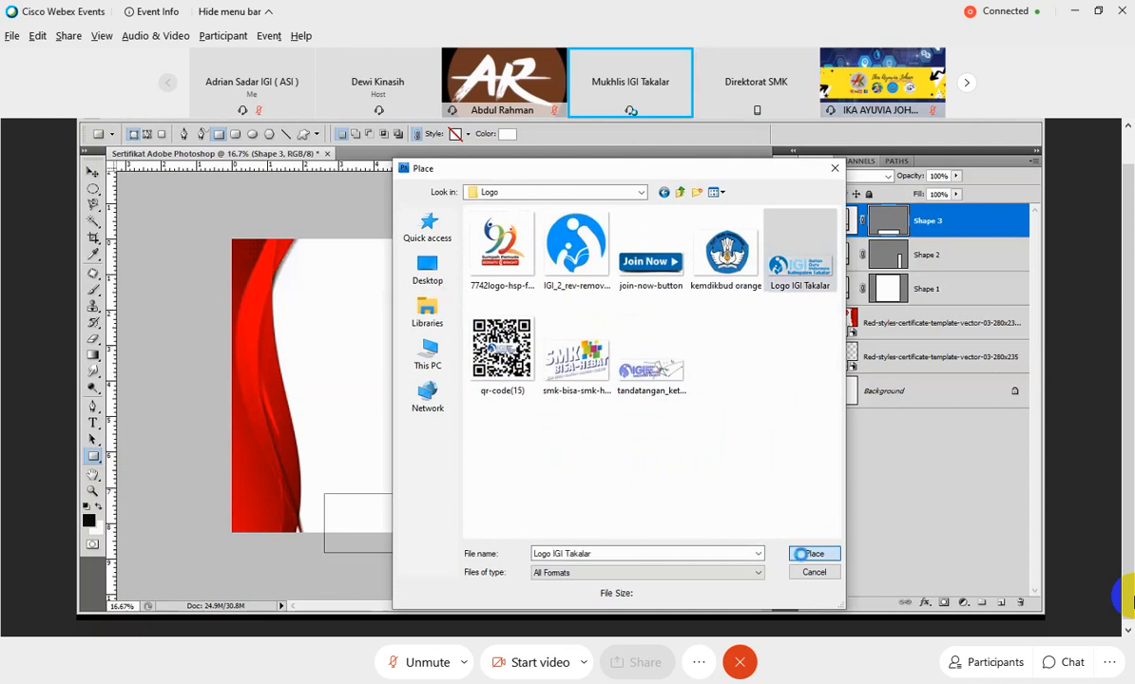
{"action": "left_click", "coordinate": [802, 555]}
Shrink the IGI Takalar logo to about 31% width and 39% height, centre it at the page's top, and commit the placement.
{"action": "left_click_drag", "start_coordinate": [267, 329], "coordinate": [433, 359]}
{"action": "left_click_drag", "start_coordinate": [532, 440], "coordinate": [522, 409]}
{"action": "left_click_drag", "start_coordinate": [607, 384], "coordinate": [557, 384]}
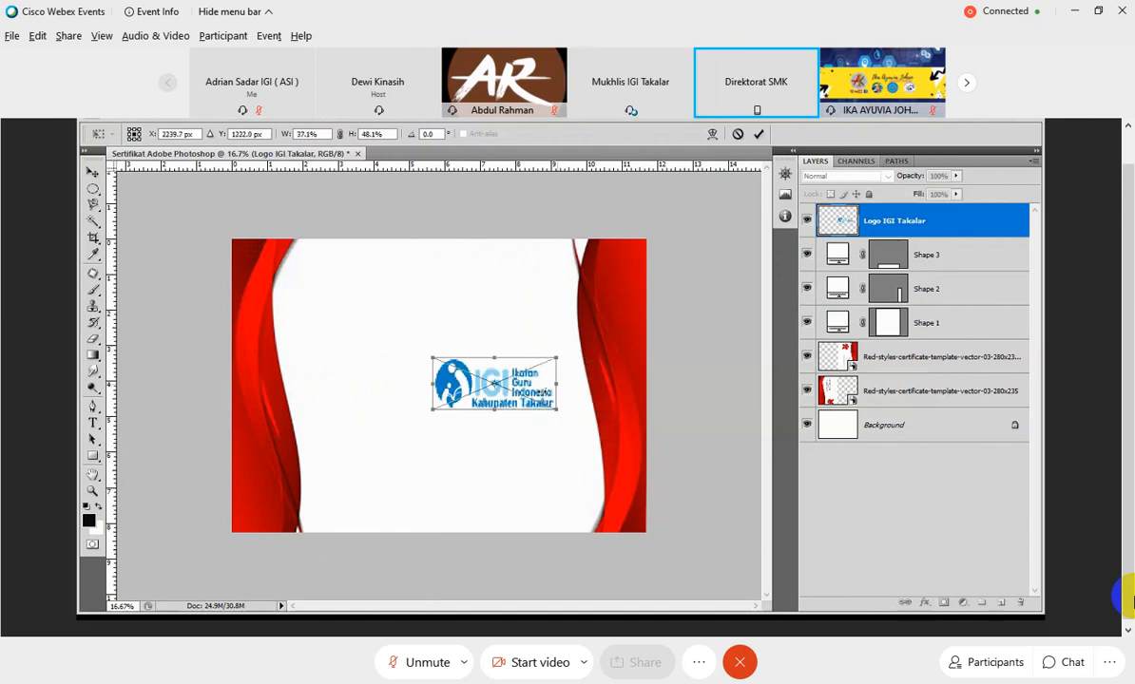
{"action": "left_click_drag", "start_coordinate": [494, 359], "coordinate": [494, 368]}
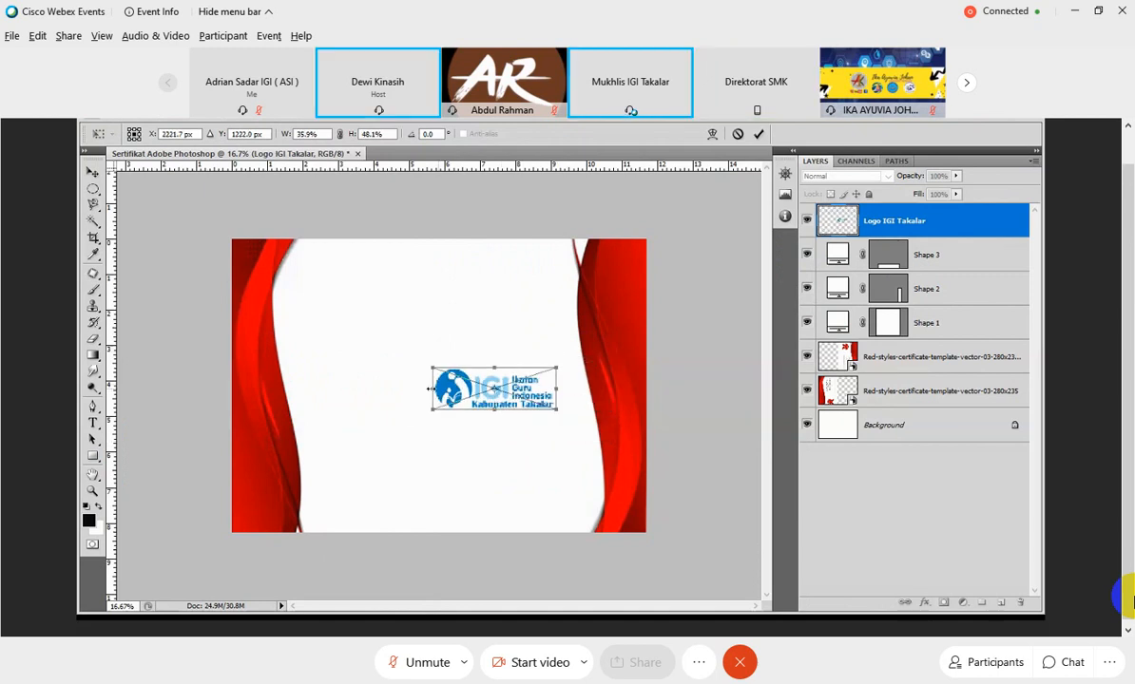
{"action": "left_click_drag", "start_coordinate": [430, 388], "coordinate": [441, 285]}
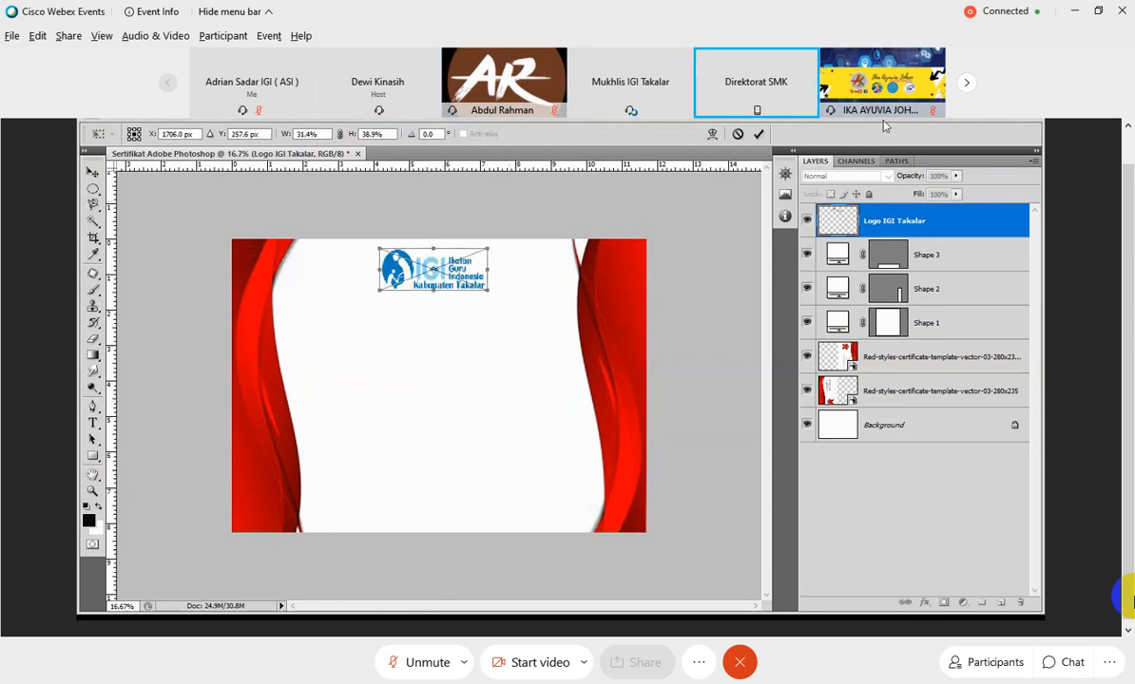
{"action": "left_click", "coordinate": [91, 190]}
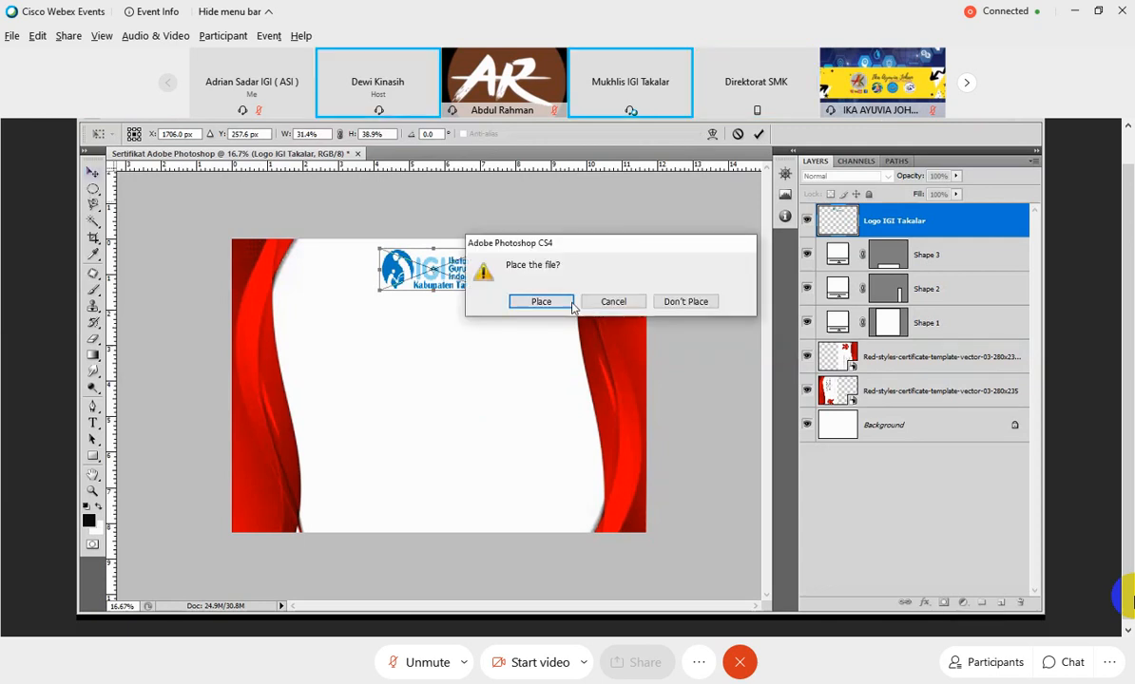
{"action": "left_click", "coordinate": [540, 301]}
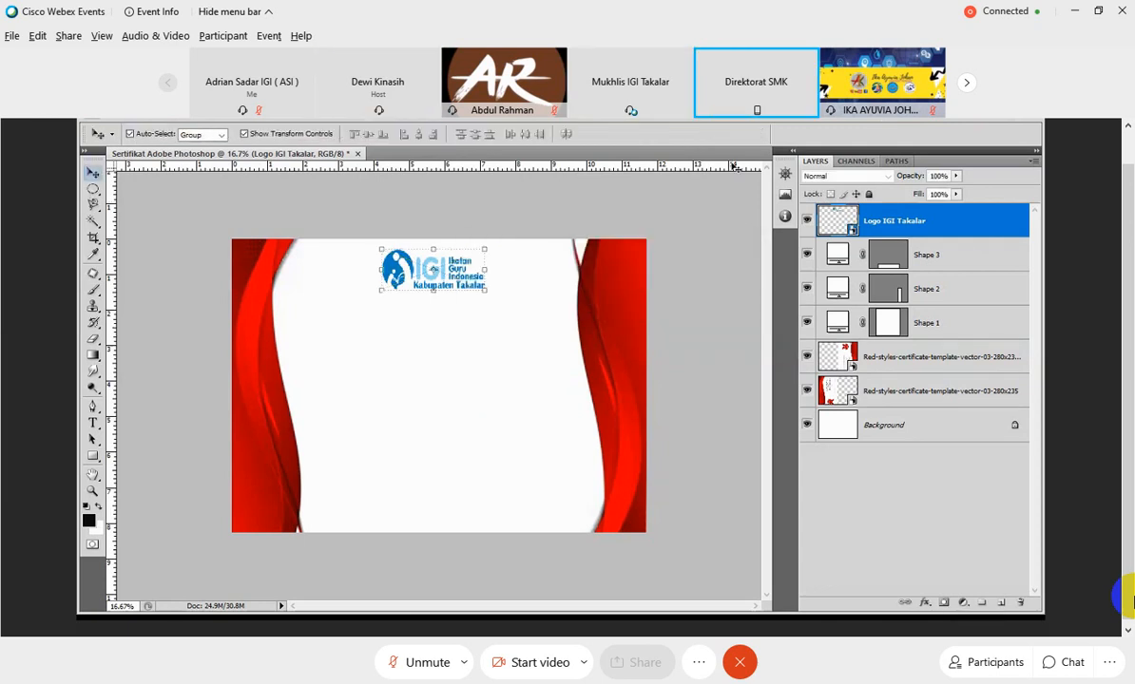
Add a text box just below the logo containing the title SErtifikat and commit it.
{"action": "left_click", "coordinate": [435, 345]}
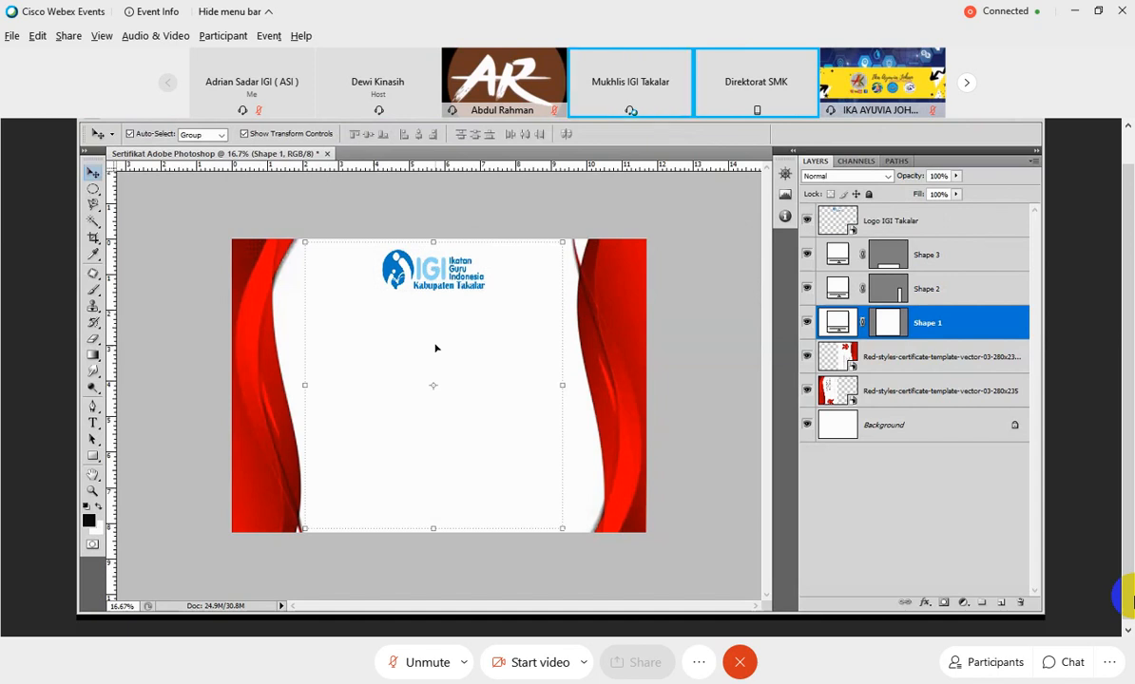
{"action": "left_click", "coordinate": [142, 352]}
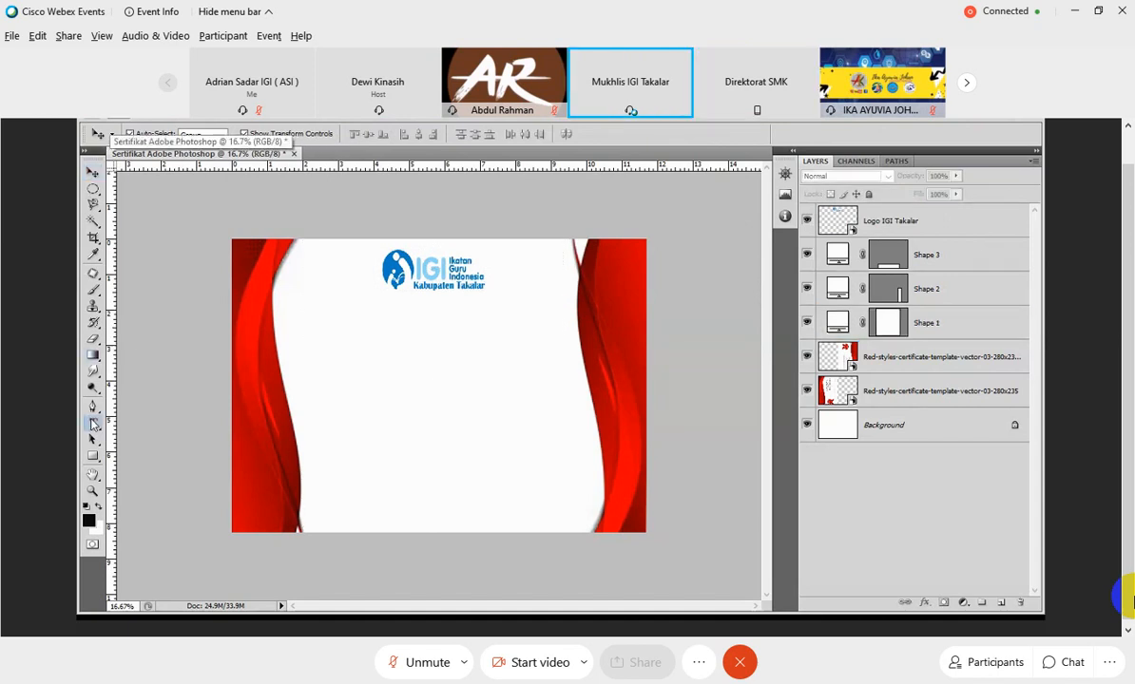
{"action": "left_click", "coordinate": [93, 425]}
{"action": "left_click_drag", "start_coordinate": [348, 311], "coordinate": [540, 360]}
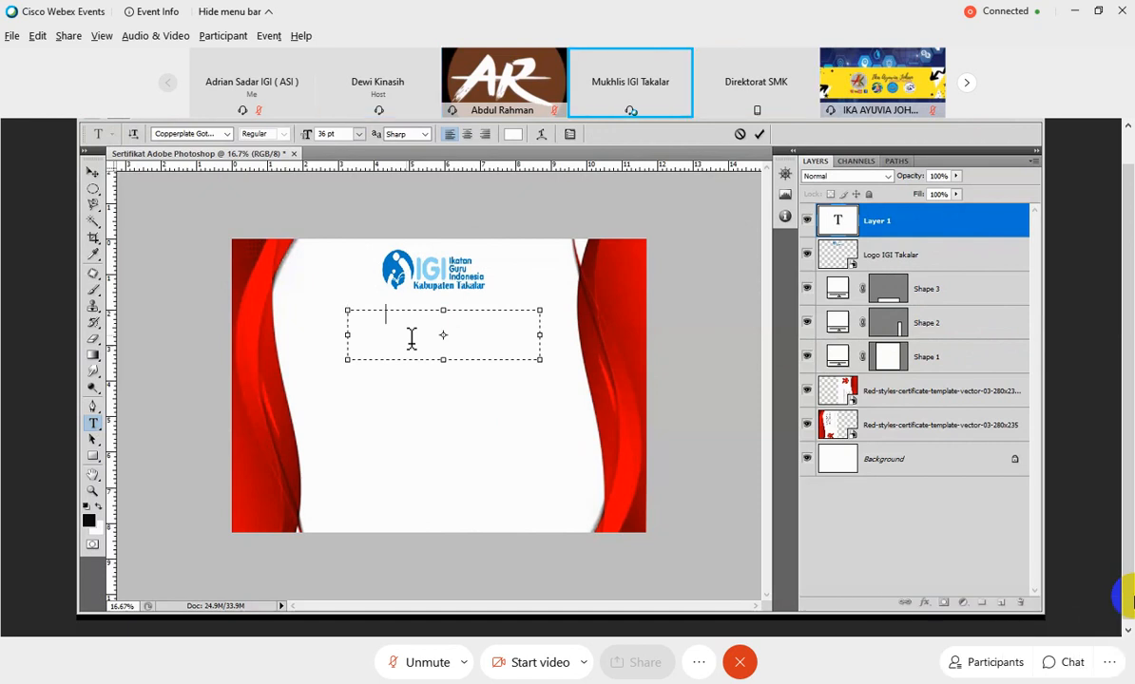
{"action": "type", "text": "TIFIKAT"}
{"action": "left_click_drag", "start_coordinate": [460, 328], "coordinate": [350, 331]}
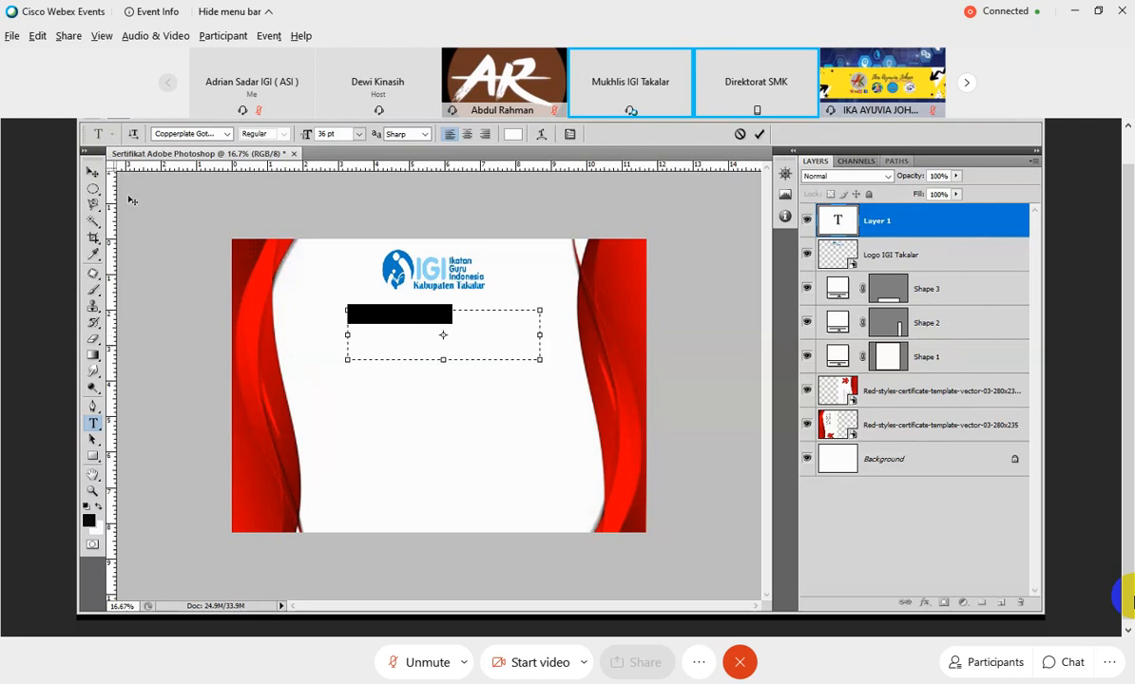
{"action": "left_click", "coordinate": [93, 173]}
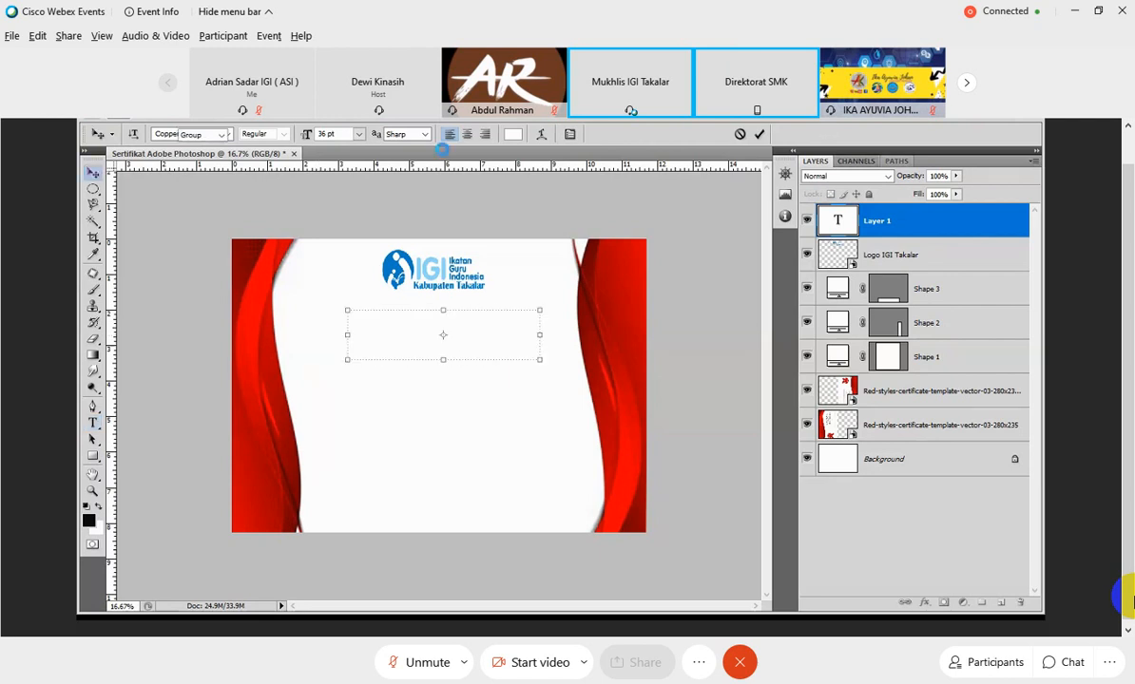
Recolor the SErtifikat title to bright red (#ef0200) by sampling the red wave border.
{"action": "double_click", "coordinate": [838, 229]}
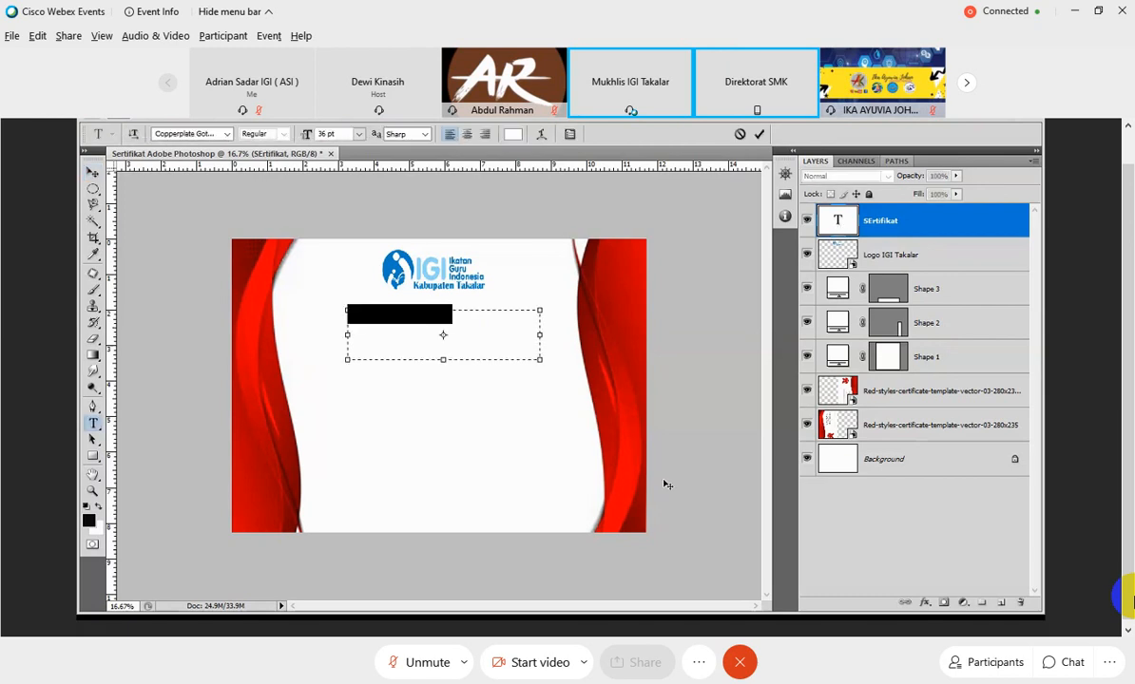
{"action": "left_click", "coordinate": [512, 135]}
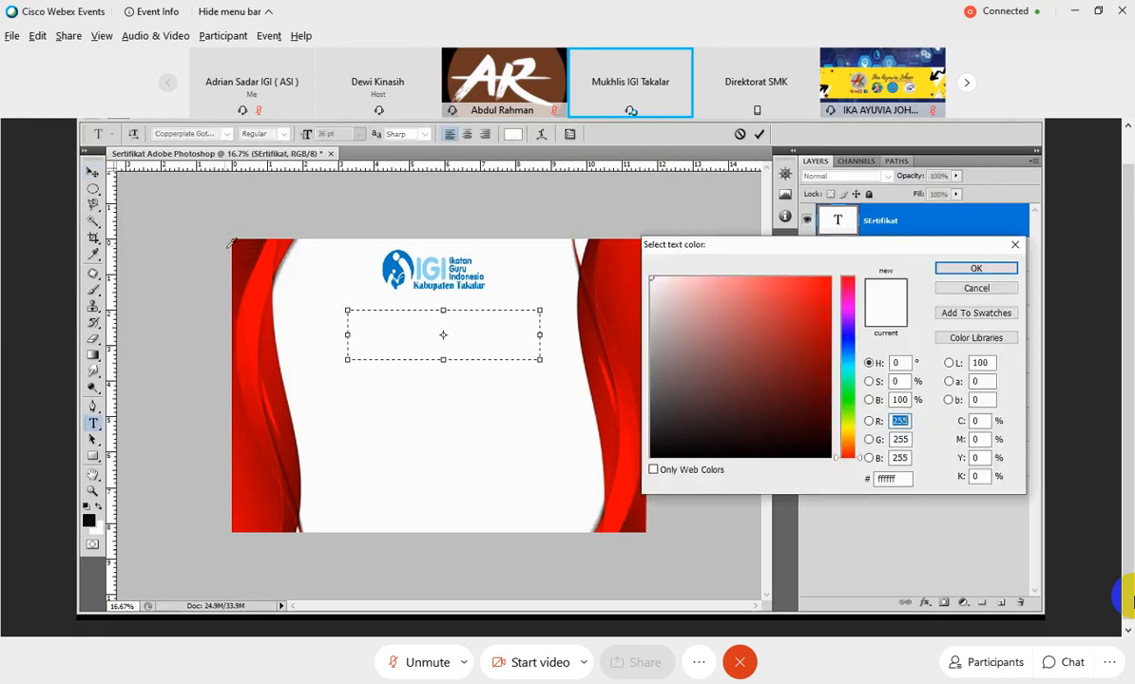
{"action": "left_click", "coordinate": [251, 267]}
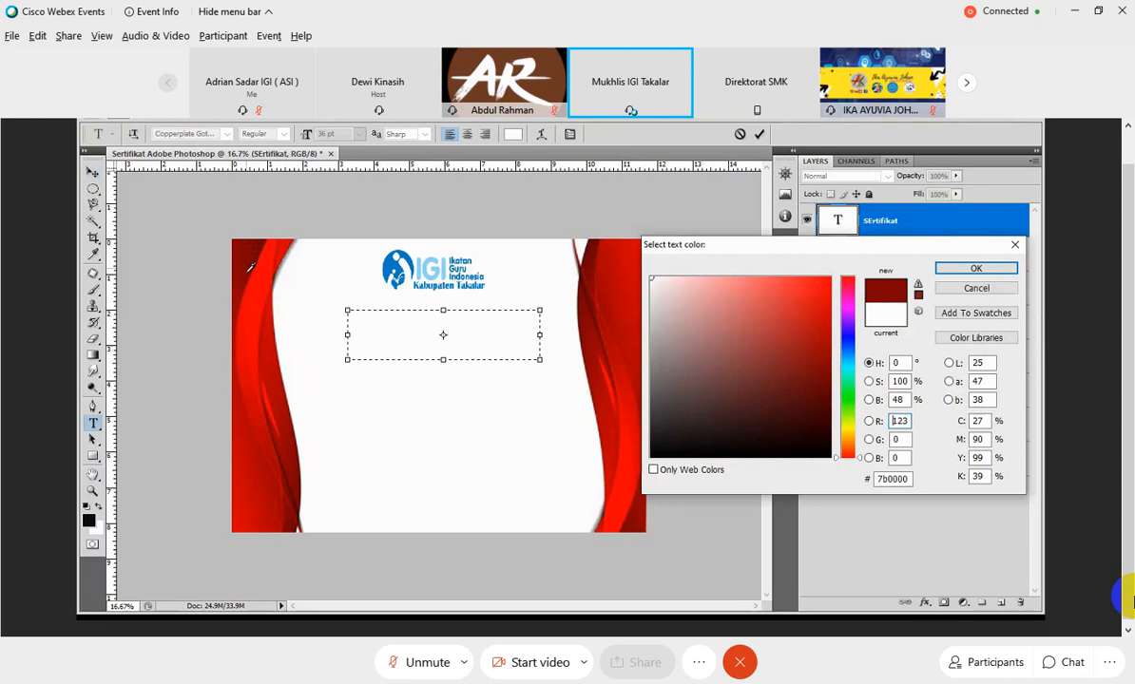
{"action": "left_click", "coordinate": [829, 300]}
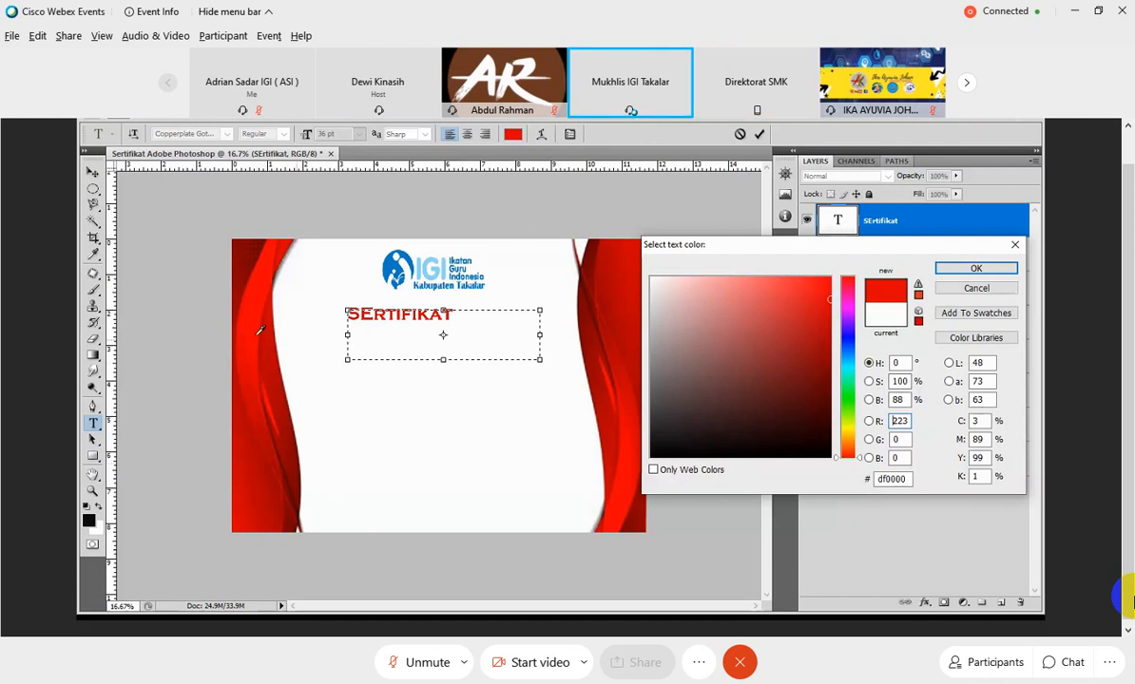
{"action": "left_click", "coordinate": [249, 364]}
{"action": "left_click", "coordinate": [248, 367]}
{"action": "left_click", "coordinate": [251, 336]}
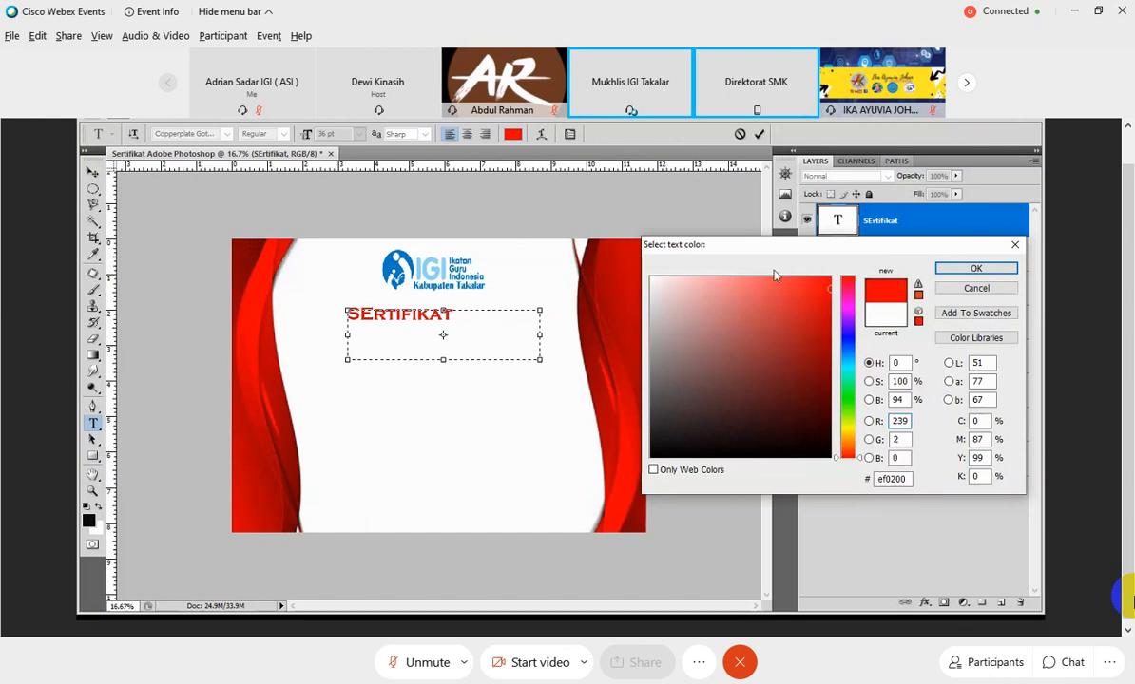
{"action": "key", "text": "Return"}
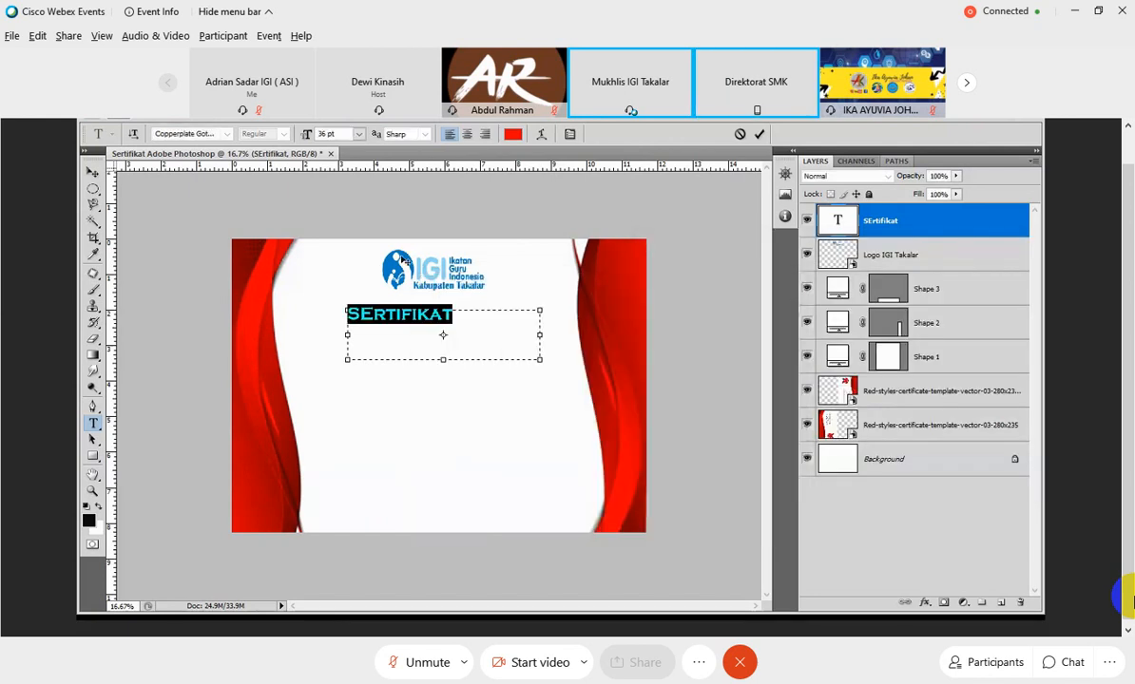
Centre-align the SErtifikat title and change its font to Freestyle Script.
{"action": "left_click", "coordinate": [465, 136]}
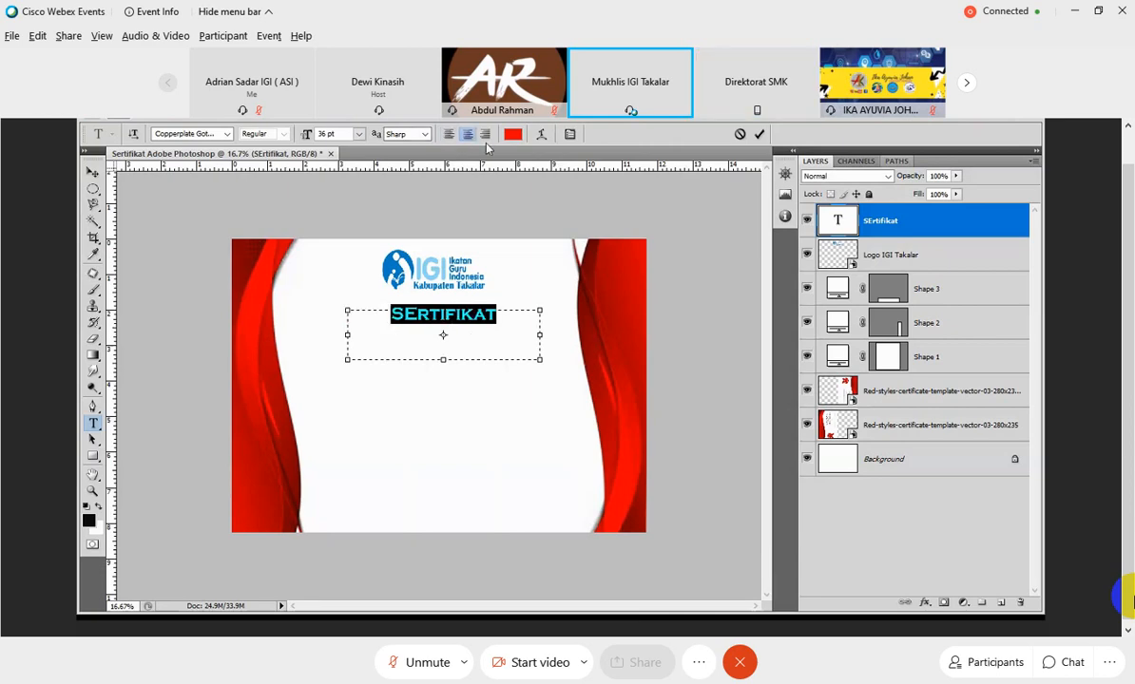
{"action": "left_click", "coordinate": [226, 134]}
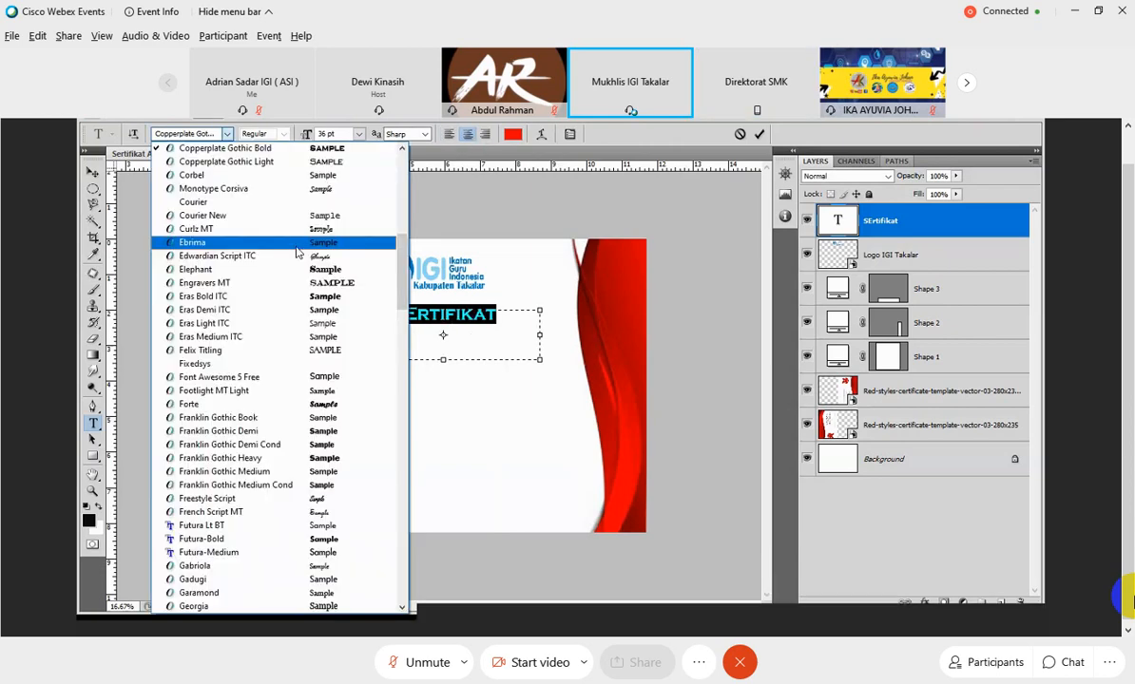
{"action": "scroll", "coordinate": [293, 244], "scroll_direction": "down", "scroll_amount": 1}
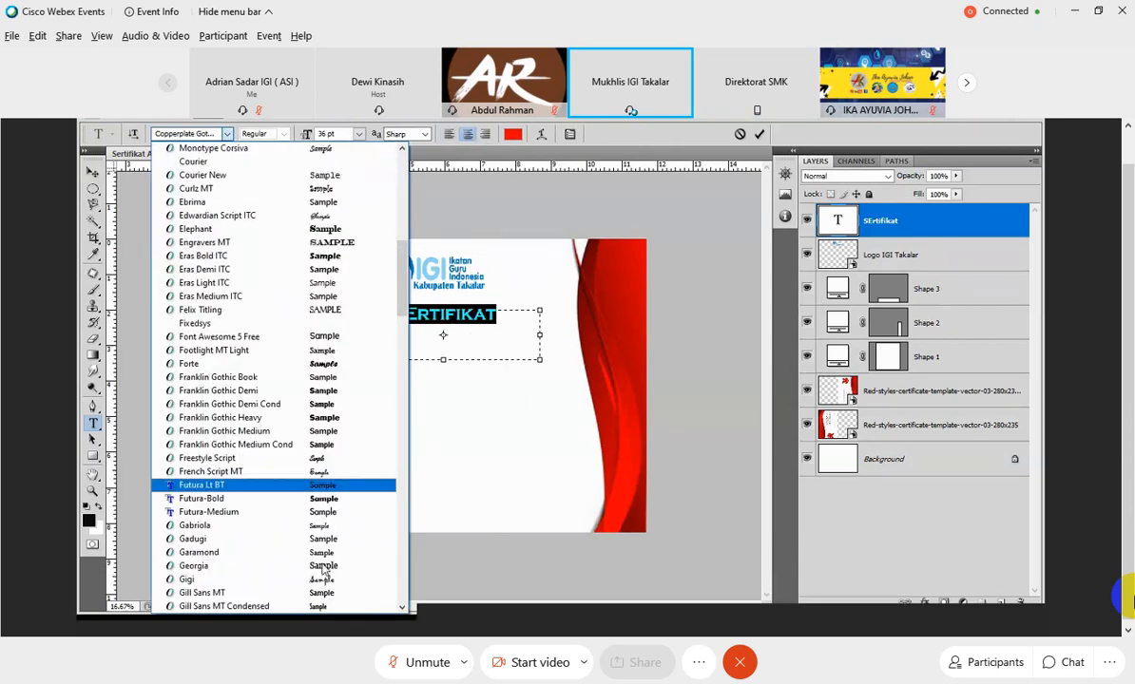
{"action": "left_click", "coordinate": [317, 458]}
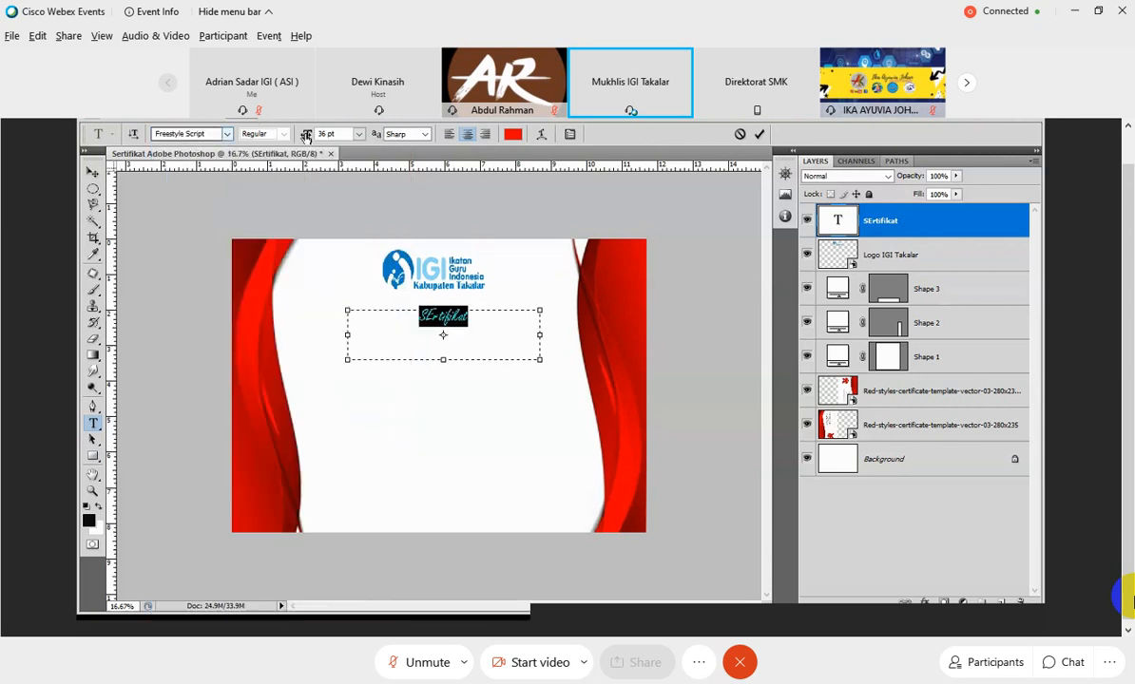
Set the title's size to 72 pt and nudge it slightly up and left to sit beneath the logo.
{"action": "left_click", "coordinate": [359, 135]}
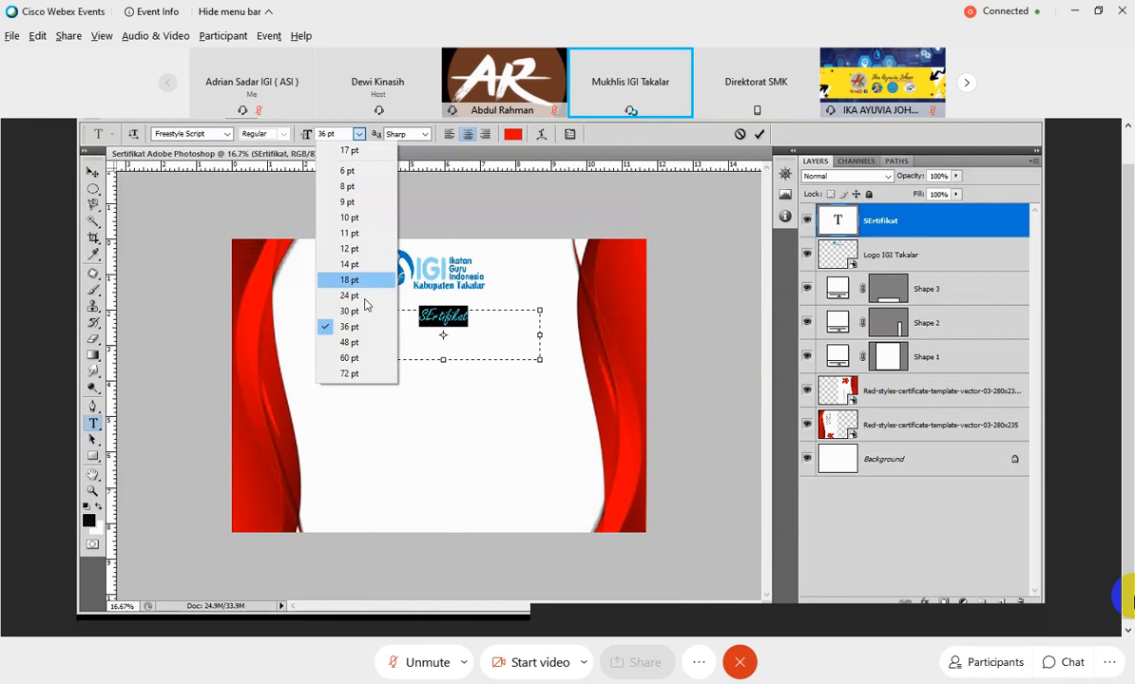
{"action": "left_click", "coordinate": [349, 374]}
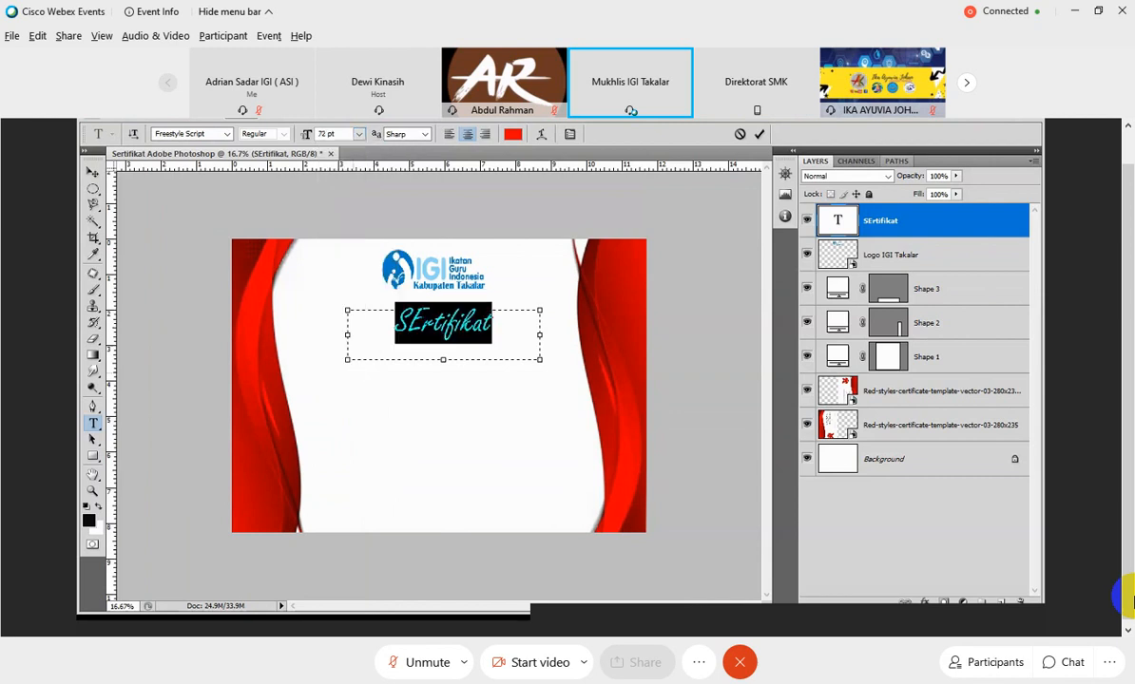
{"action": "key", "text": "ctrl+Return"}
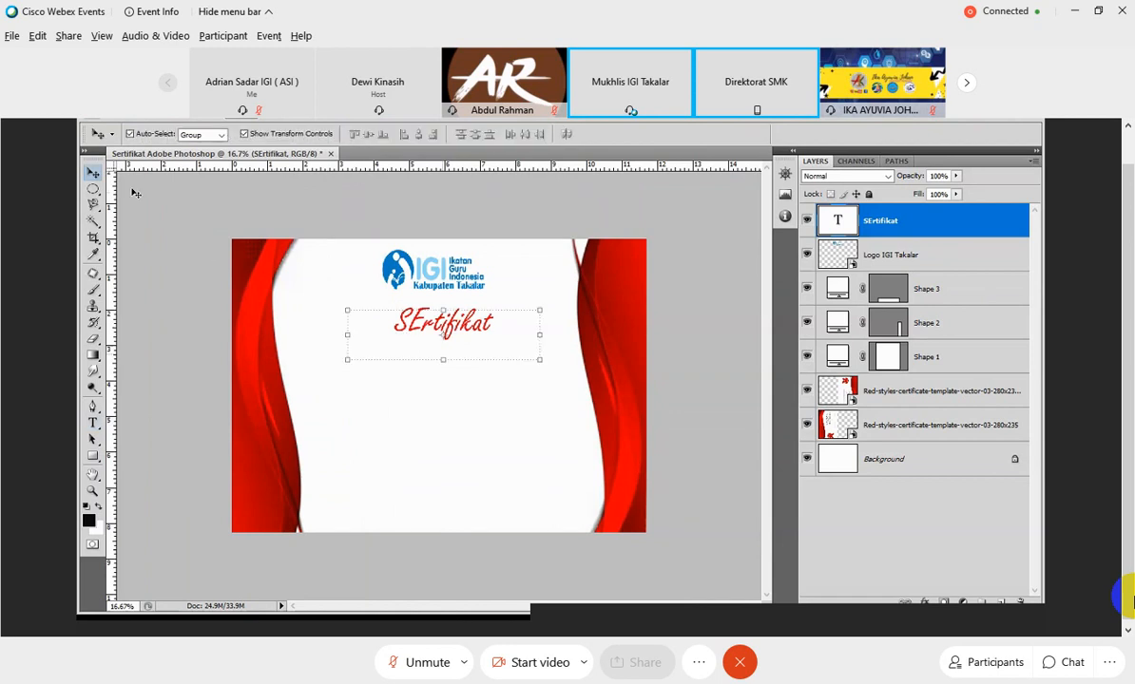
{"action": "left_click_drag", "start_coordinate": [468, 327], "coordinate": [461, 319]}
{"action": "left_click", "coordinate": [504, 426]}
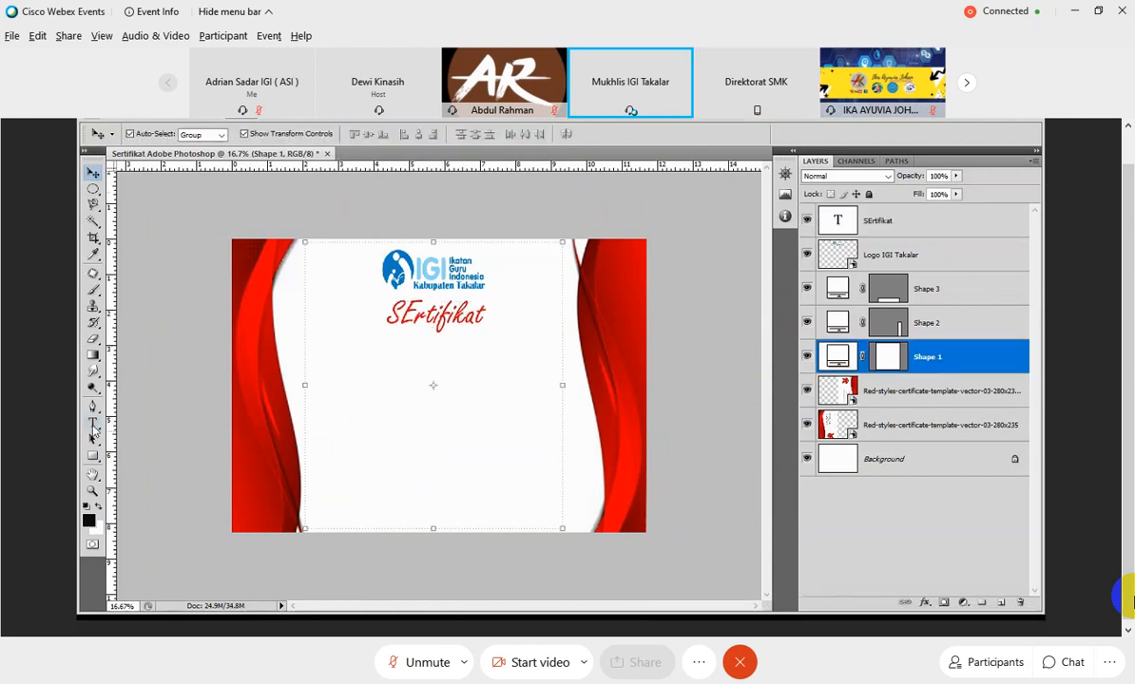
Add a narrow text box under the SErtifikat title at 18 pt containing "Nomor :".
{"action": "left_click", "coordinate": [93, 424]}
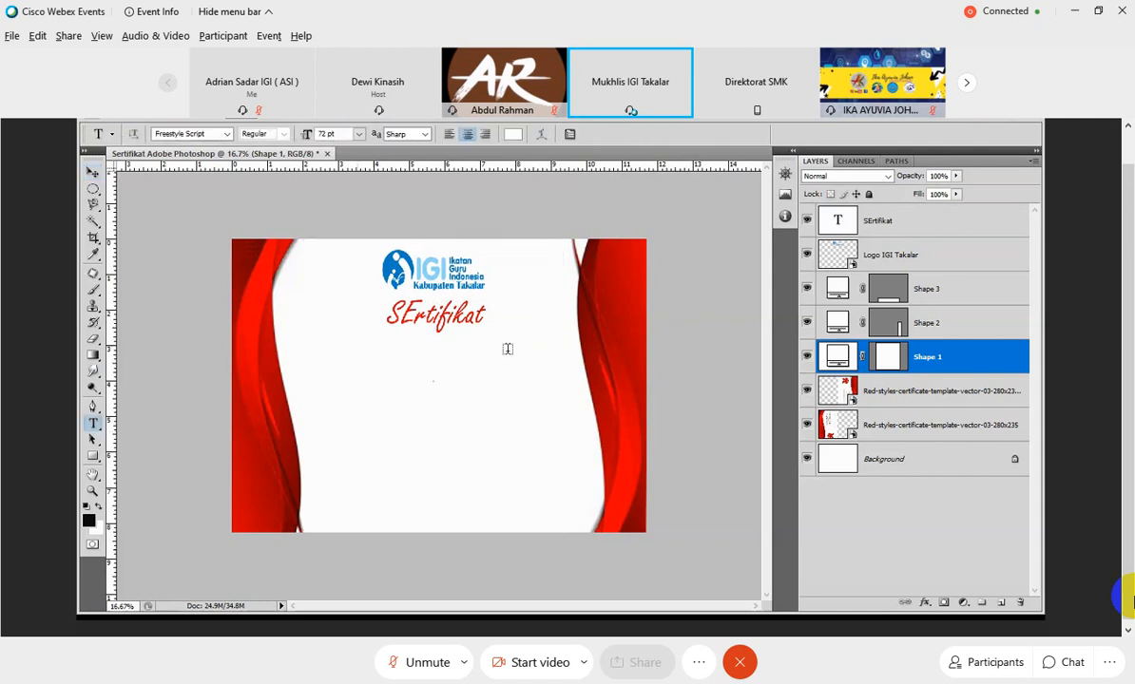
{"action": "left_click_drag", "start_coordinate": [357, 331], "coordinate": [518, 353]}
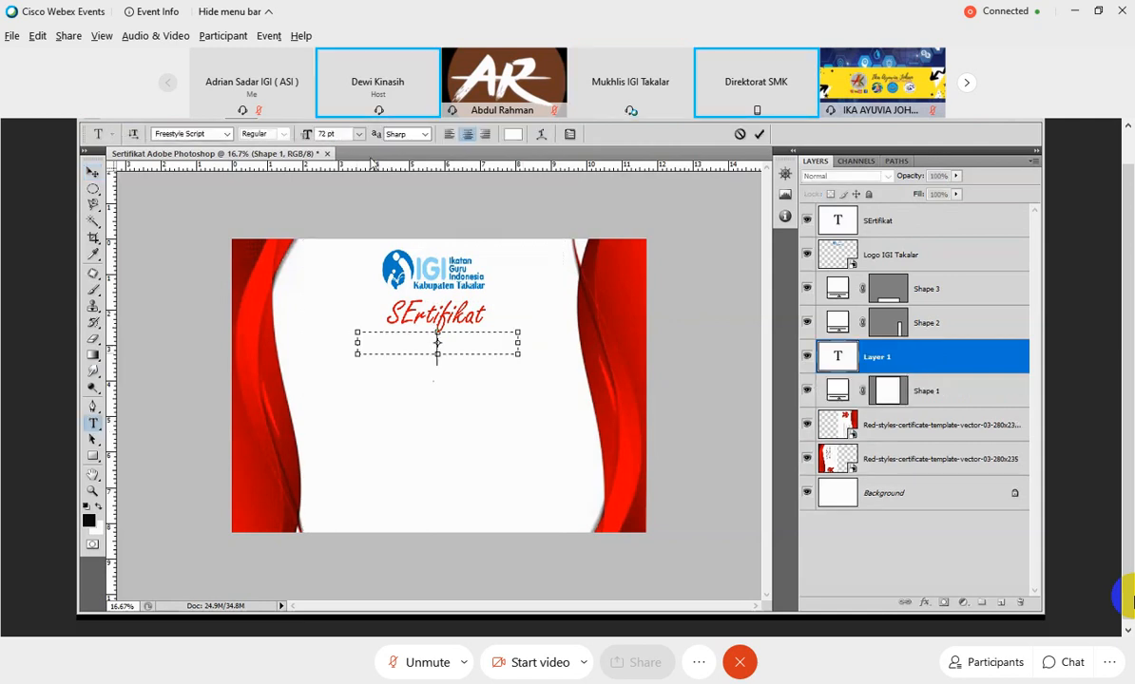
{"action": "left_click", "coordinate": [360, 134]}
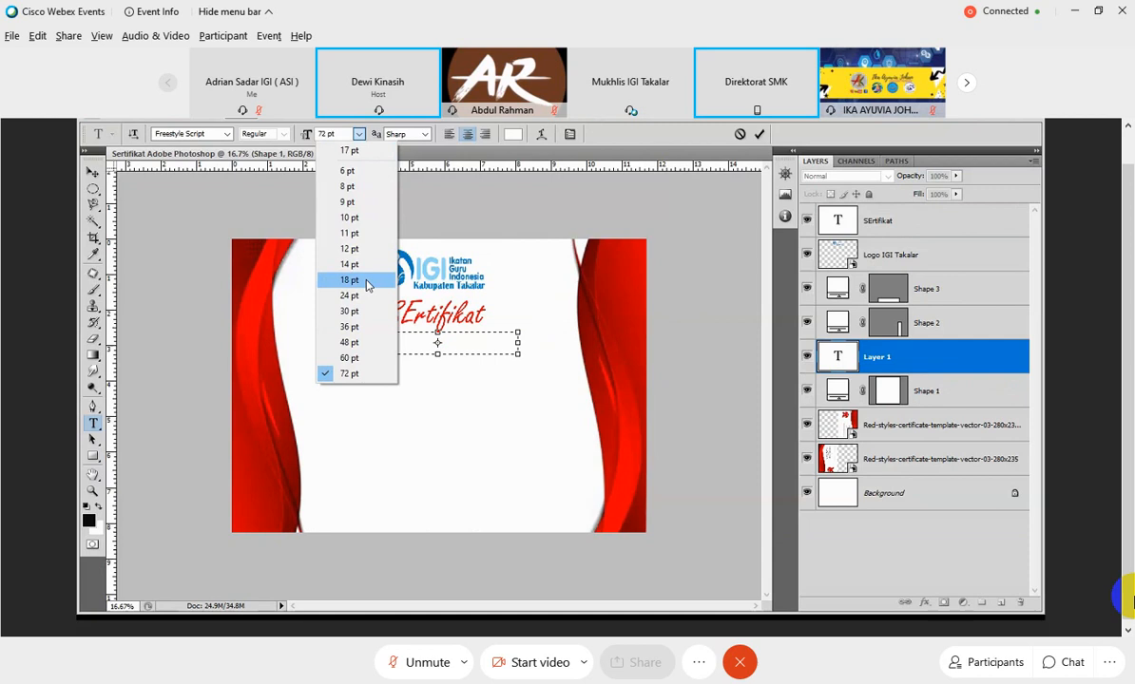
{"action": "left_click", "coordinate": [350, 279]}
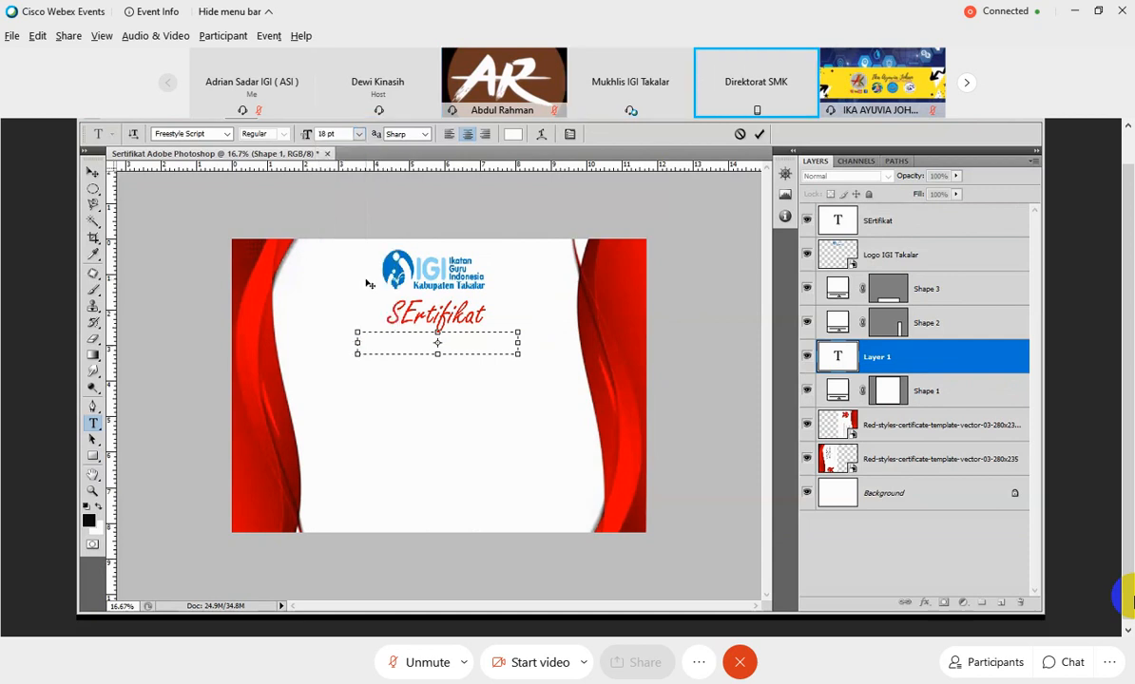
{"action": "key", "text": "ctrl"}
{"action": "key", "text": "ctrl+a"}
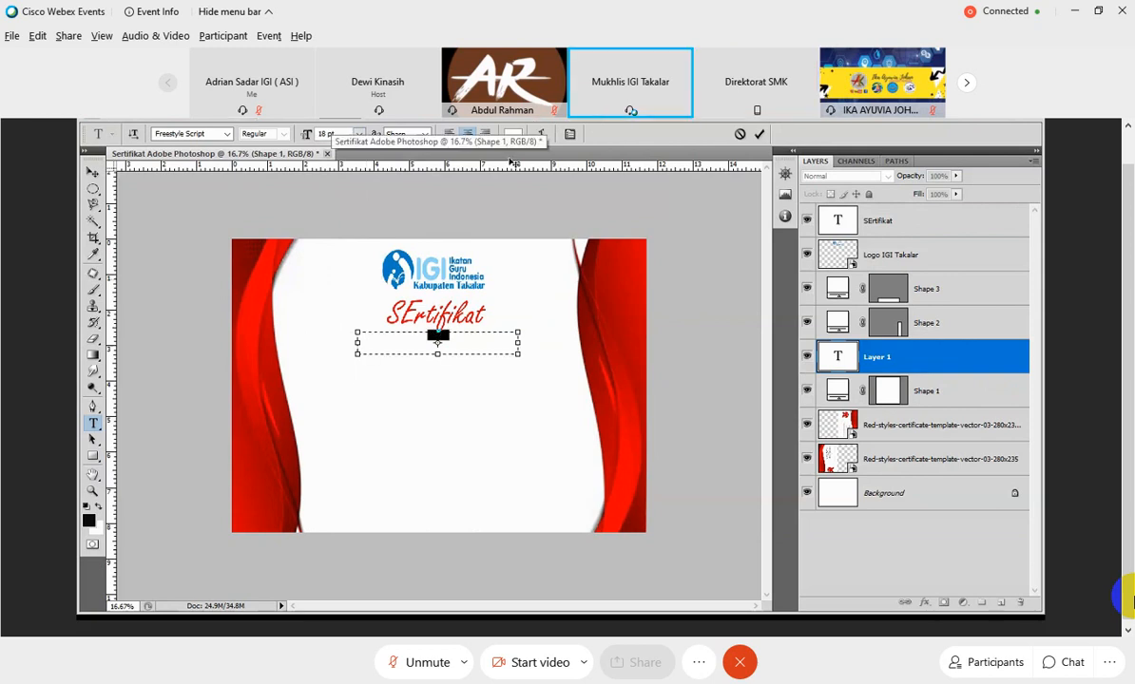
Look through the Webex meeting's participants list and close it.
{"action": "left_click", "coordinate": [970, 665]}
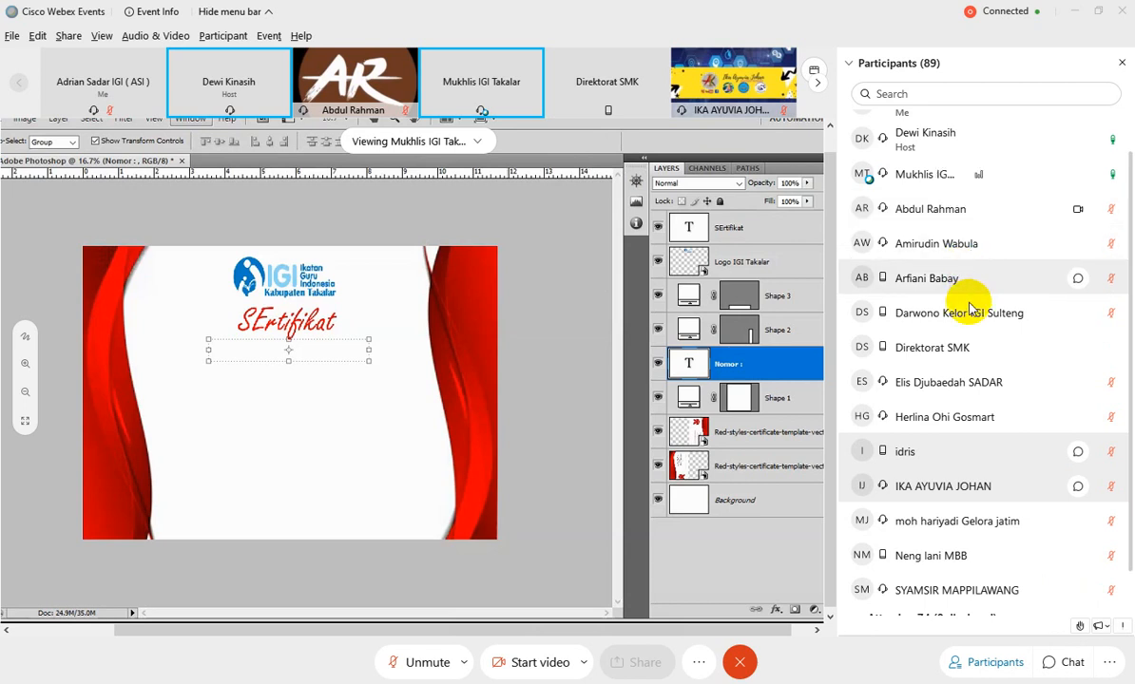
{"action": "scroll", "coordinate": [969, 309], "scroll_direction": "down", "scroll_amount": 1}
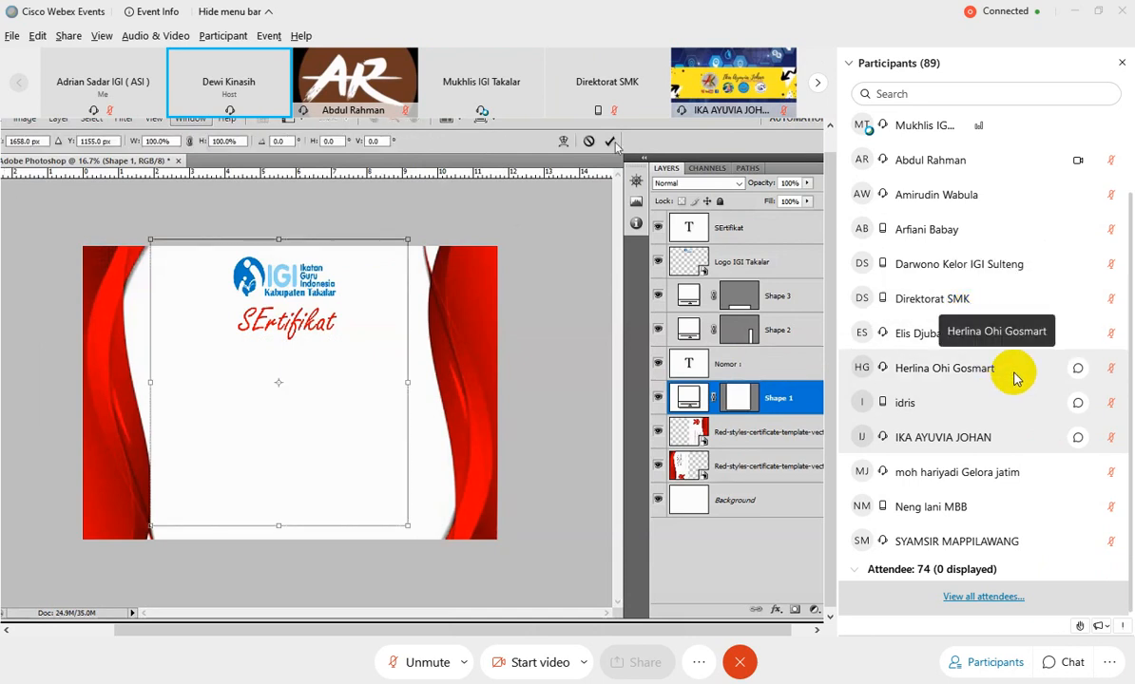
{"action": "scroll", "coordinate": [1013, 372], "scroll_direction": "up", "scroll_amount": 2}
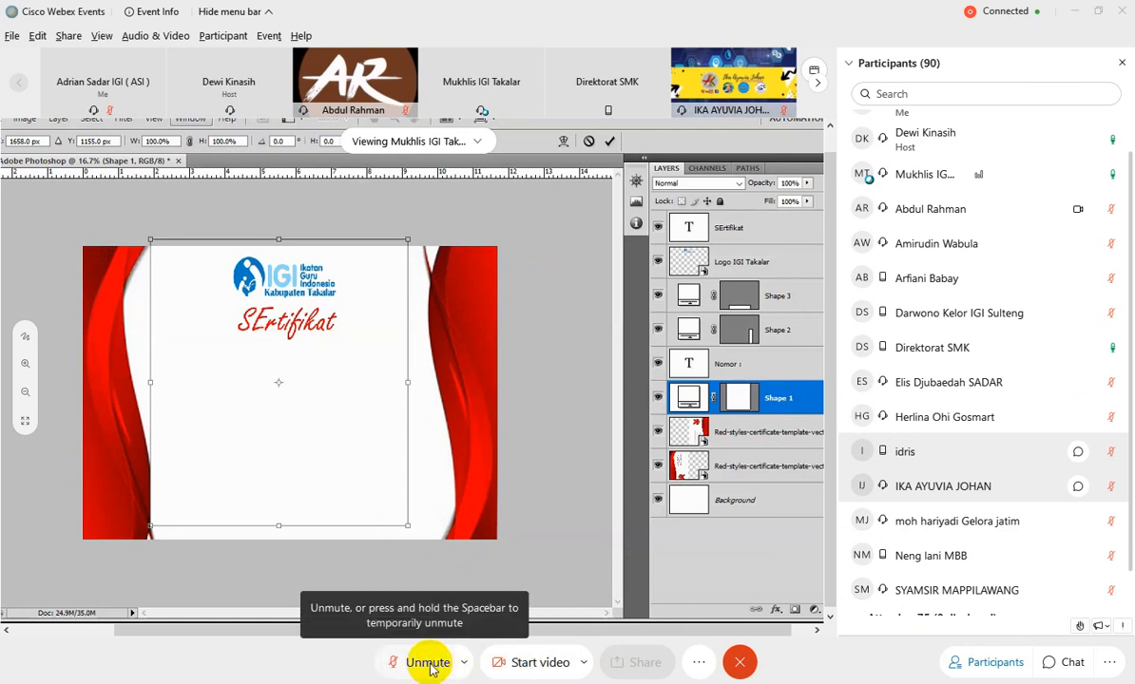
{"action": "left_click", "coordinate": [996, 665]}
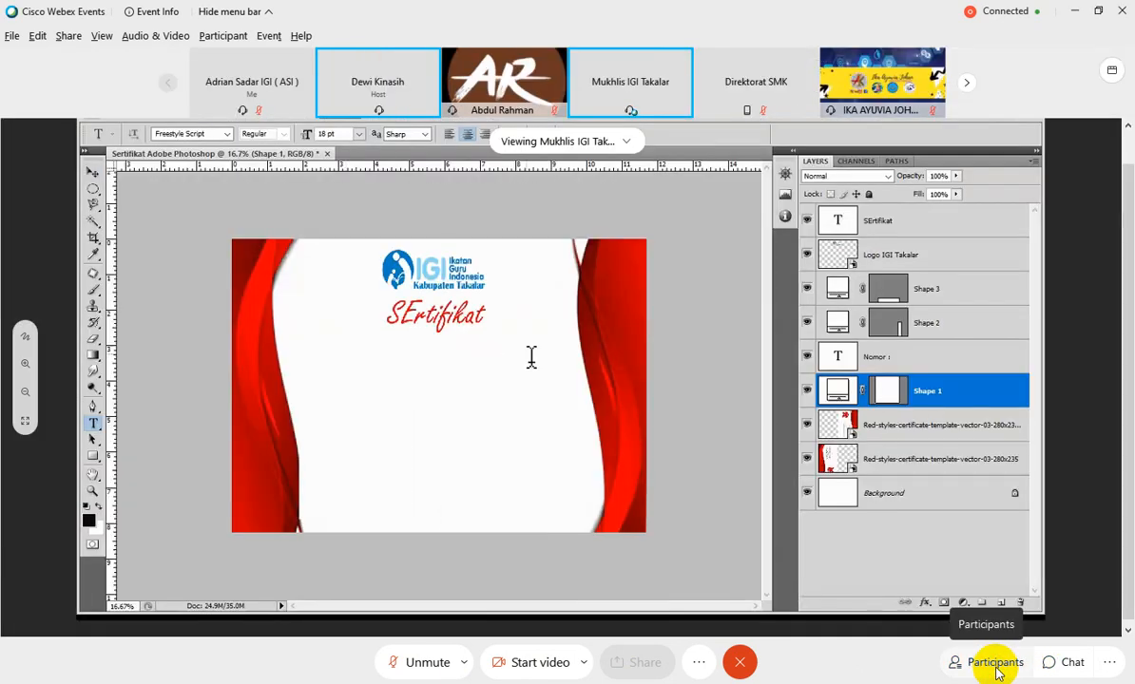
Browse the full attendee list of the Webex meeting, moving its window aside, and close both lists.
{"action": "left_click", "coordinate": [996, 664]}
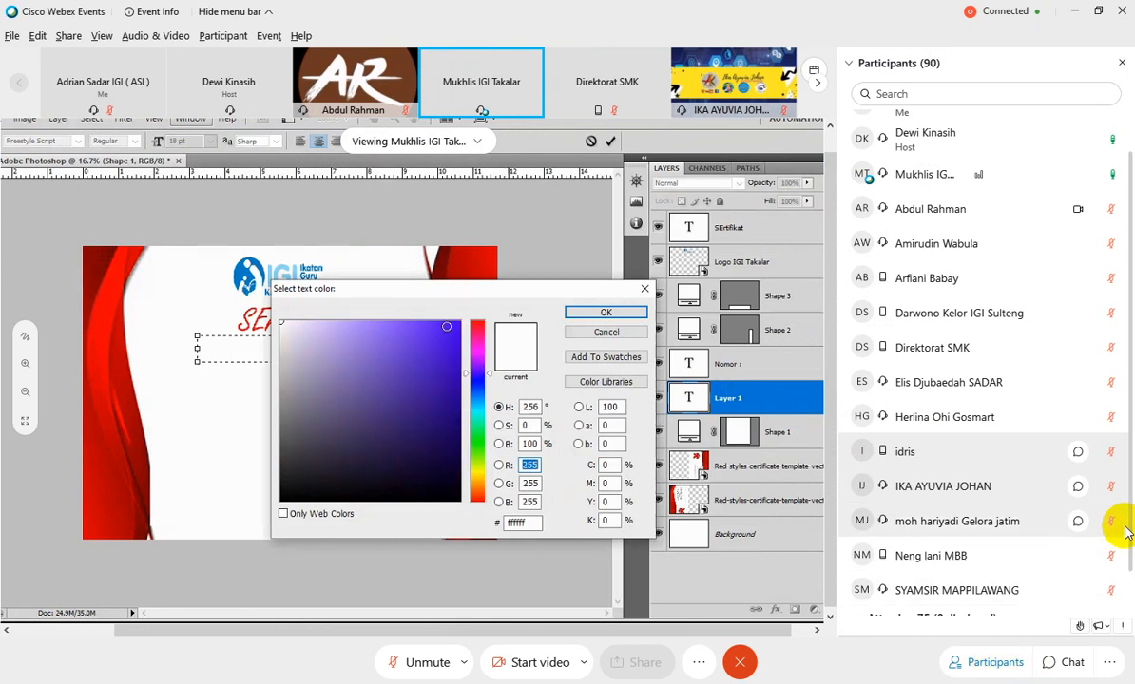
{"action": "scroll", "coordinate": [1125, 532], "scroll_direction": "down", "scroll_amount": 1}
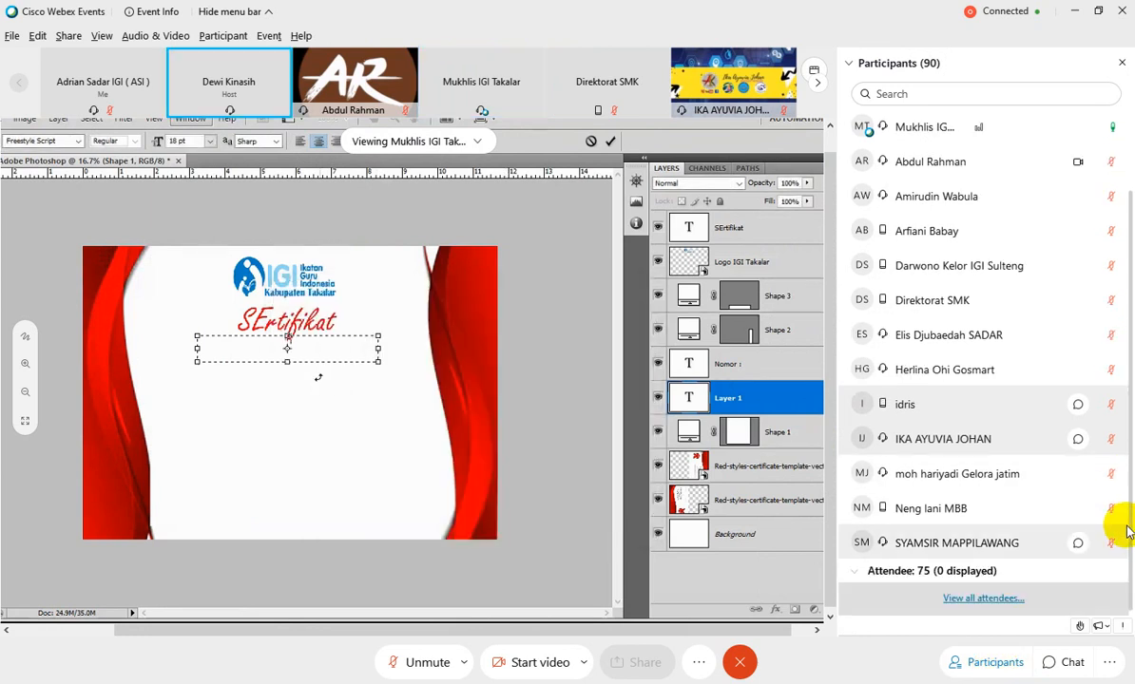
{"action": "left_click", "coordinate": [991, 599]}
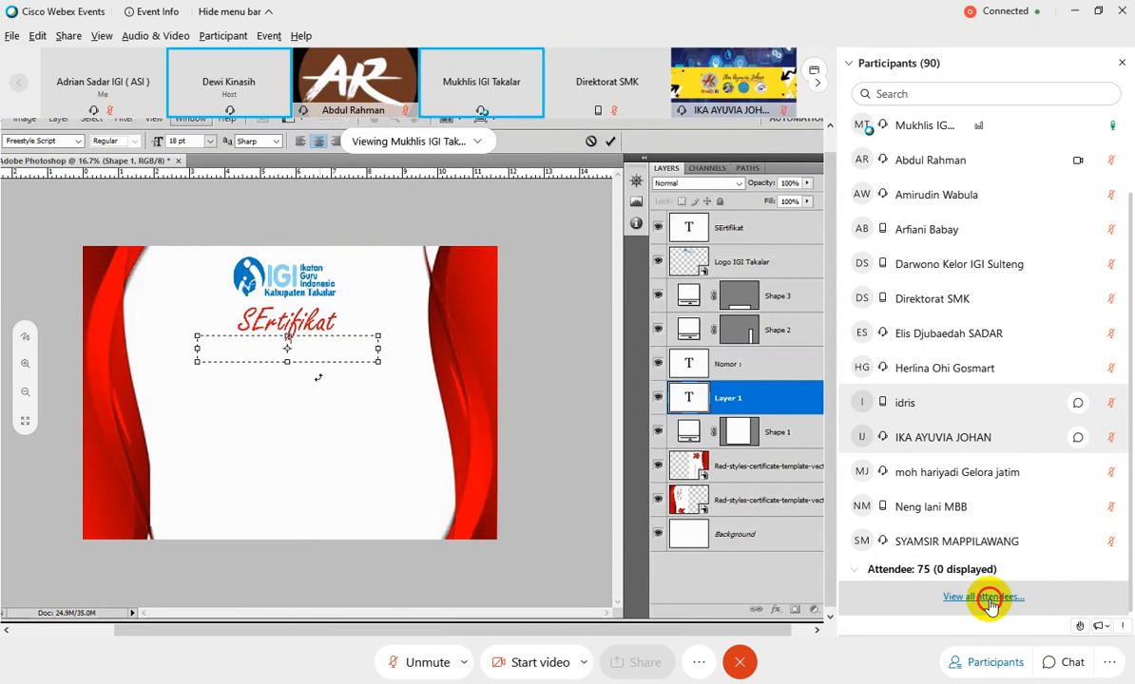
{"action": "left_click_drag", "start_coordinate": [519, 164], "coordinate": [1001, 142]}
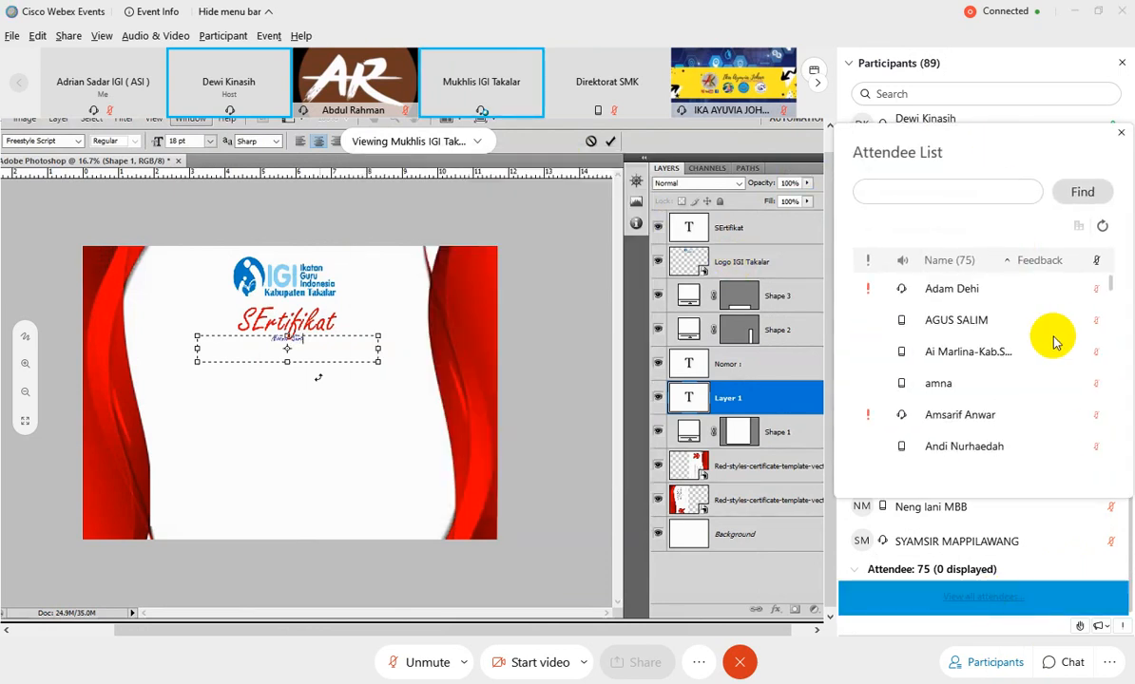
{"action": "scroll", "coordinate": [1051, 336], "scroll_direction": "down", "scroll_amount": 5}
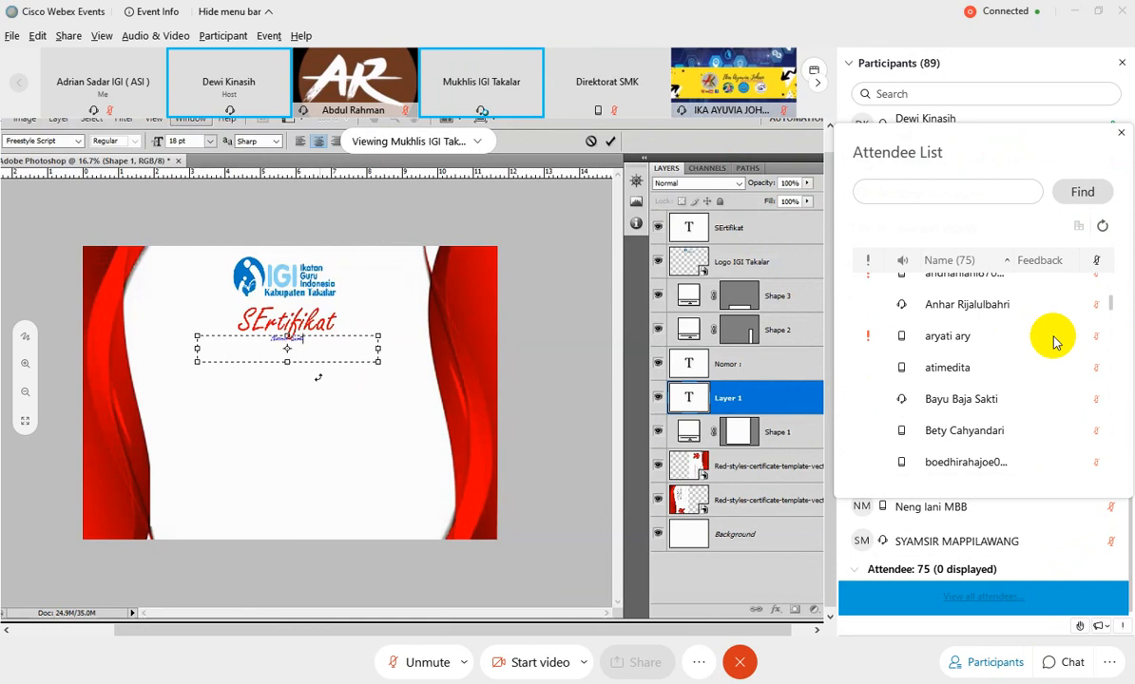
{"action": "scroll", "coordinate": [1053, 342], "scroll_direction": "down", "scroll_amount": 2}
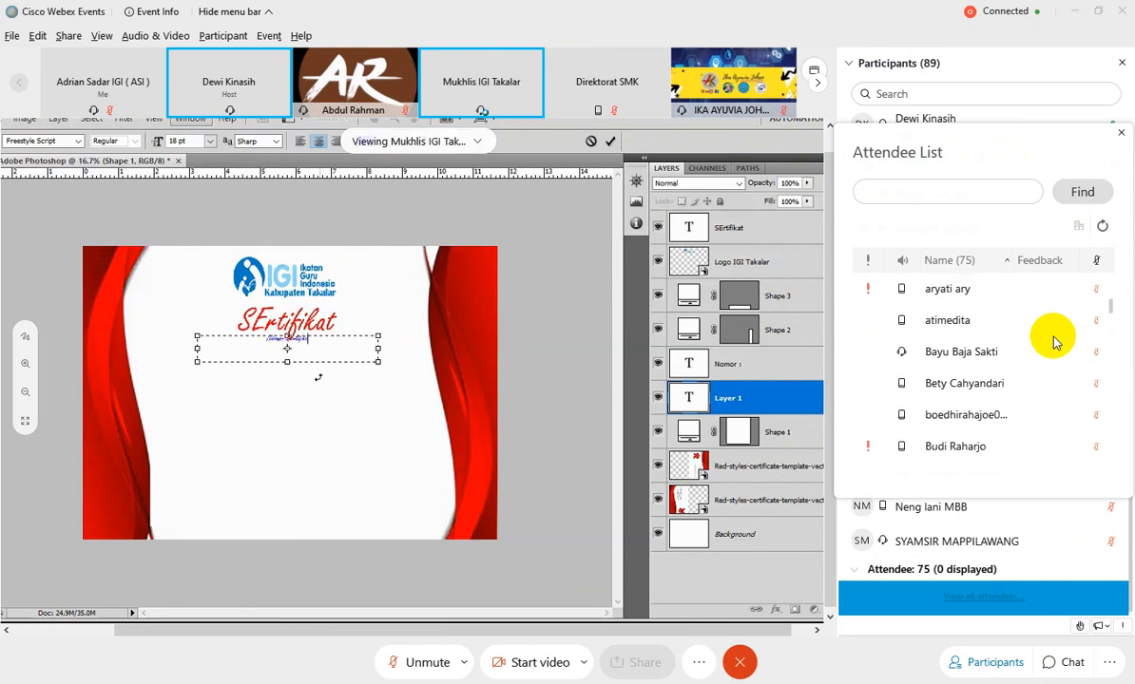
{"action": "left_click", "coordinate": [1121, 133]}
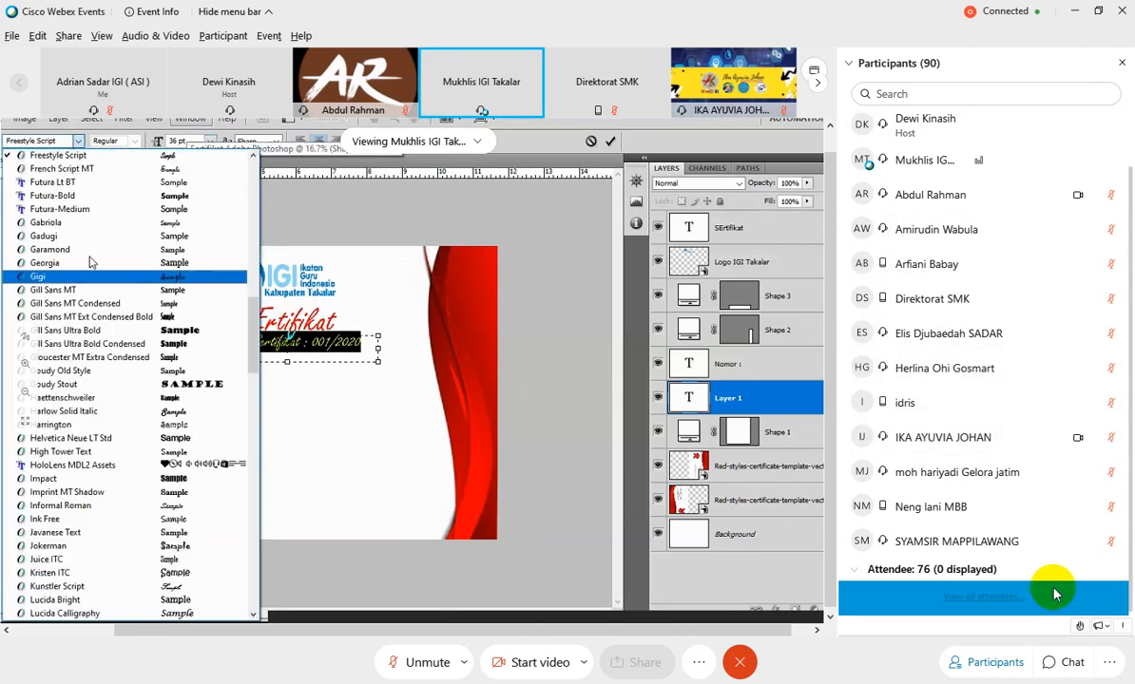
{"action": "left_click", "coordinate": [1009, 664]}
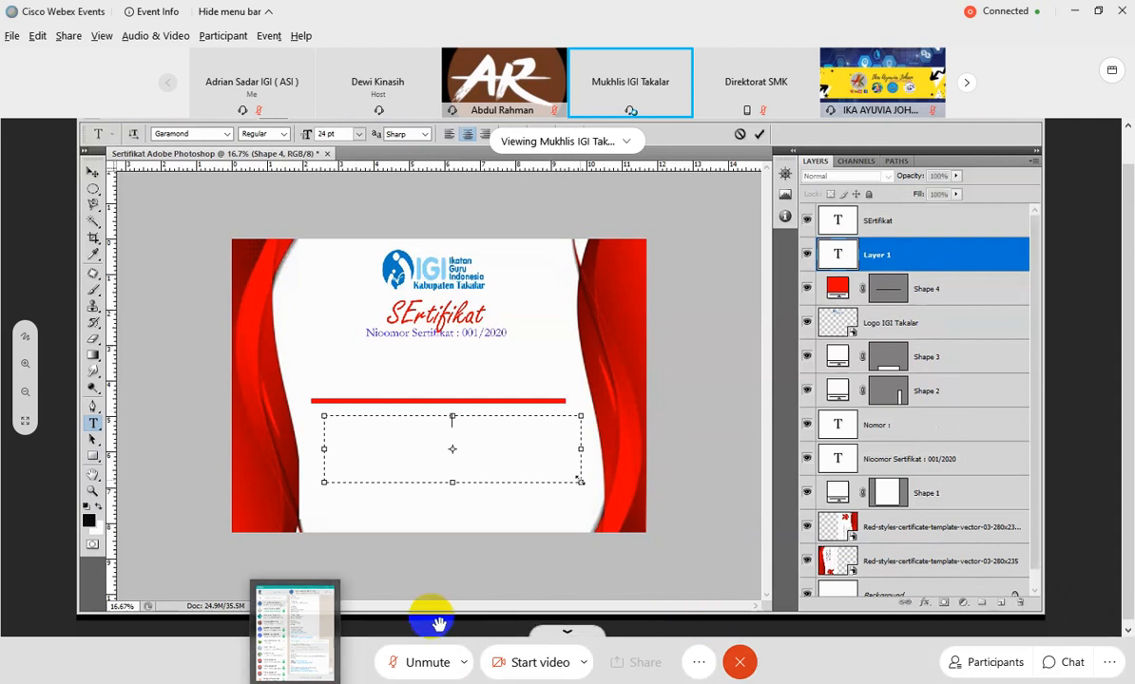
Close the messaging window that is open in the background.
{"action": "left_click", "coordinate": [328, 599]}
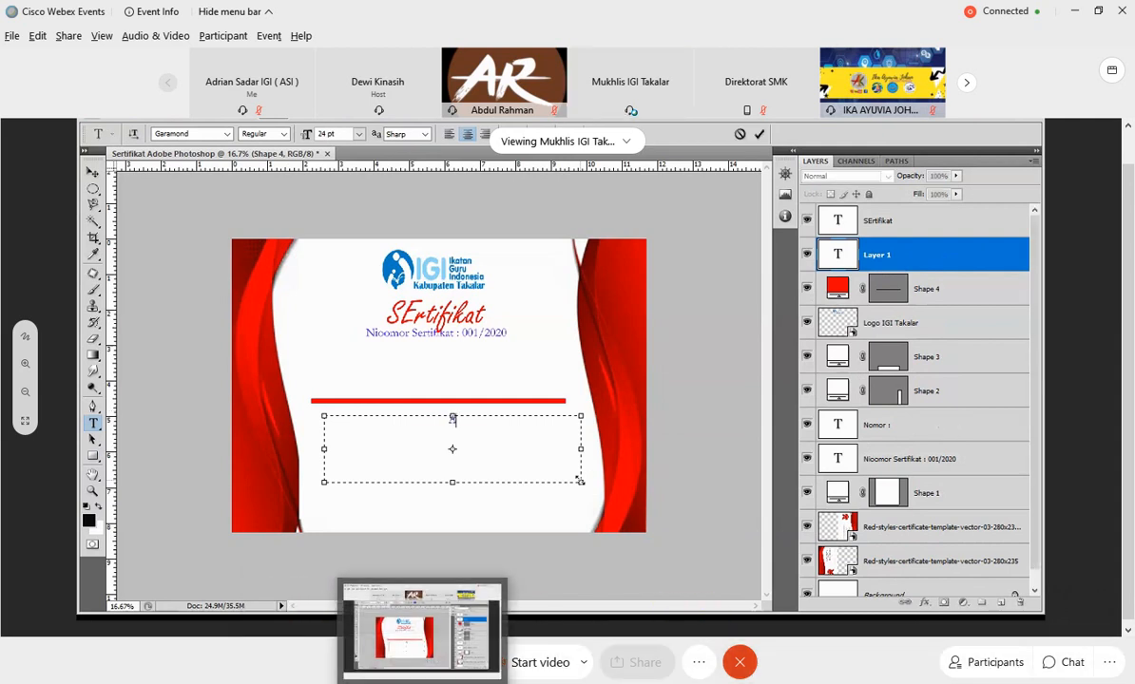
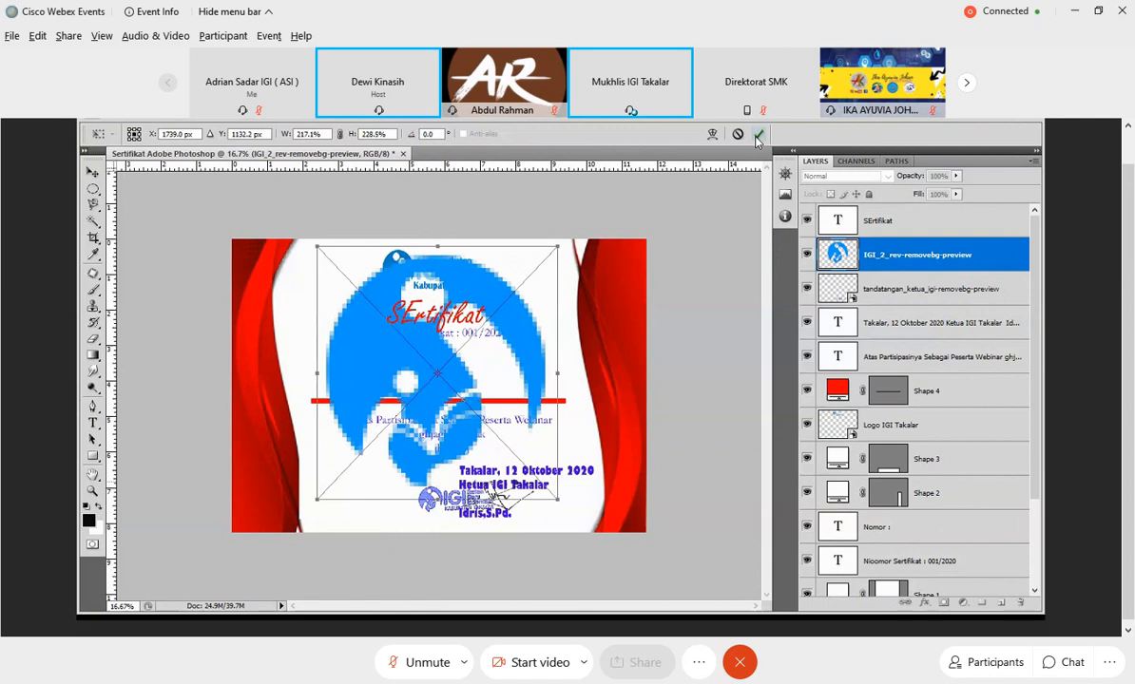
Confirm the enlarged round IGI emblem on the certificate and lower its layer opacity to 36%.
{"action": "left_click", "coordinate": [757, 135]}
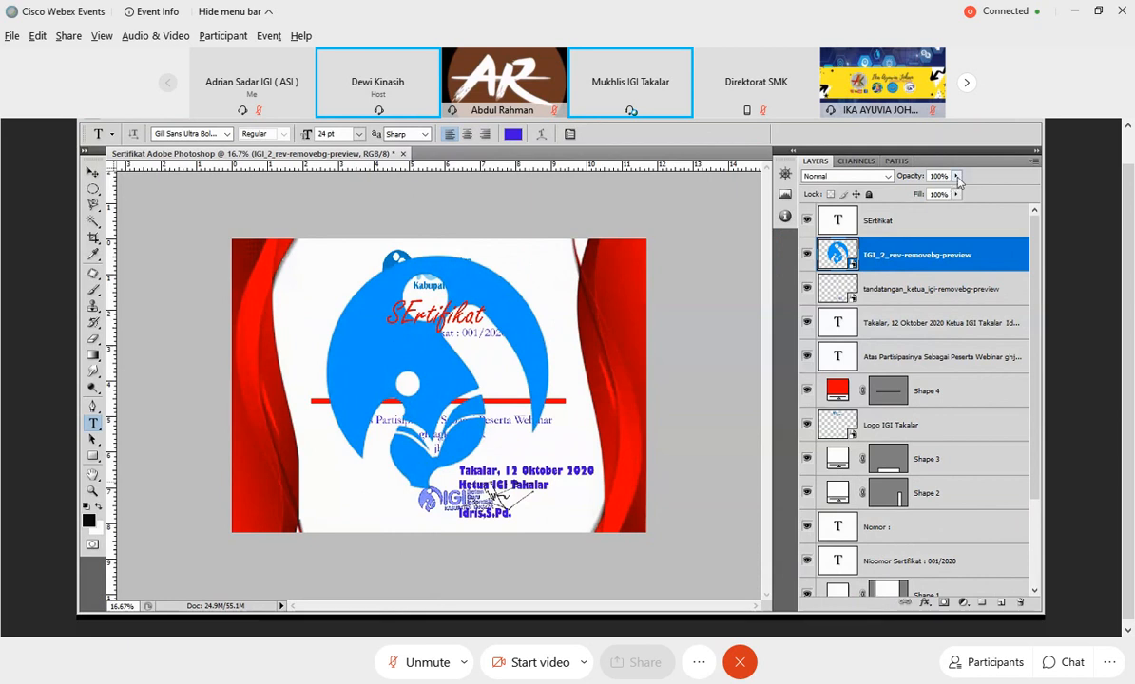
{"action": "left_click", "coordinate": [956, 176]}
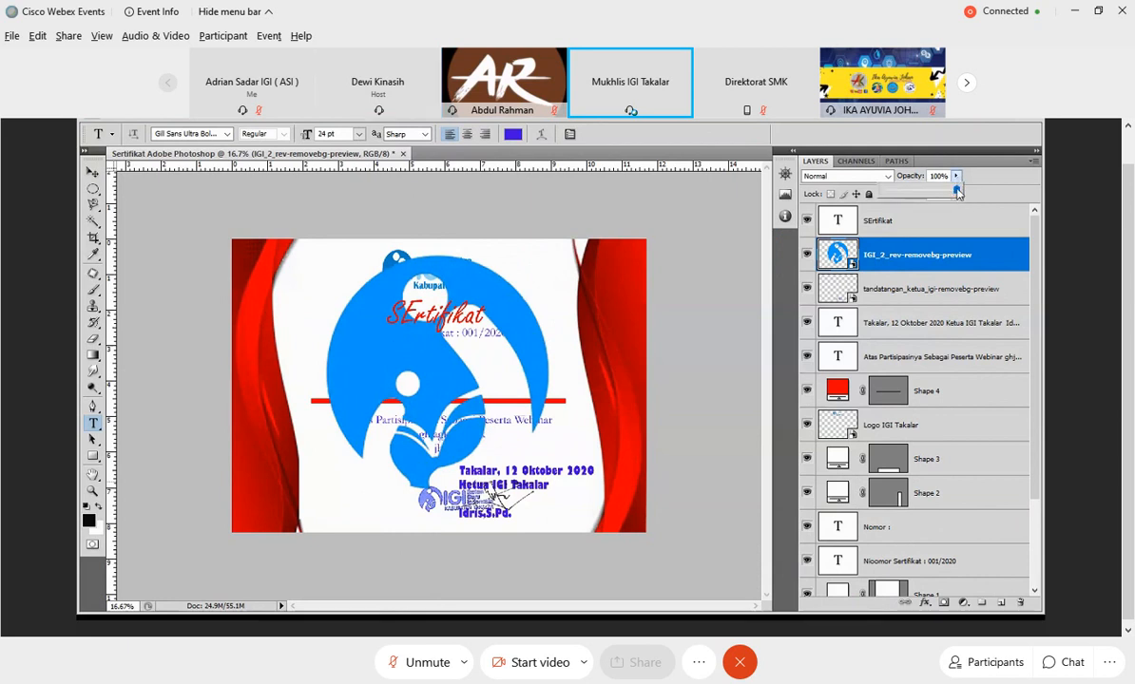
{"action": "left_click_drag", "start_coordinate": [928, 197], "coordinate": [911, 203]}
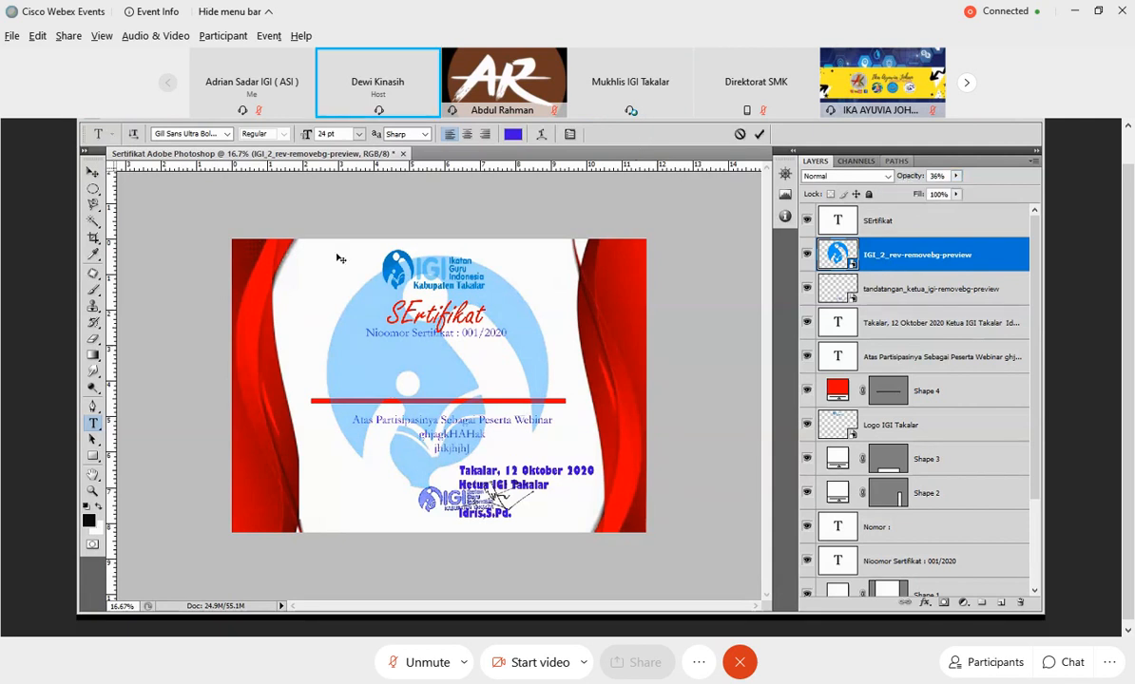
{"action": "left_click", "coordinate": [654, 224]}
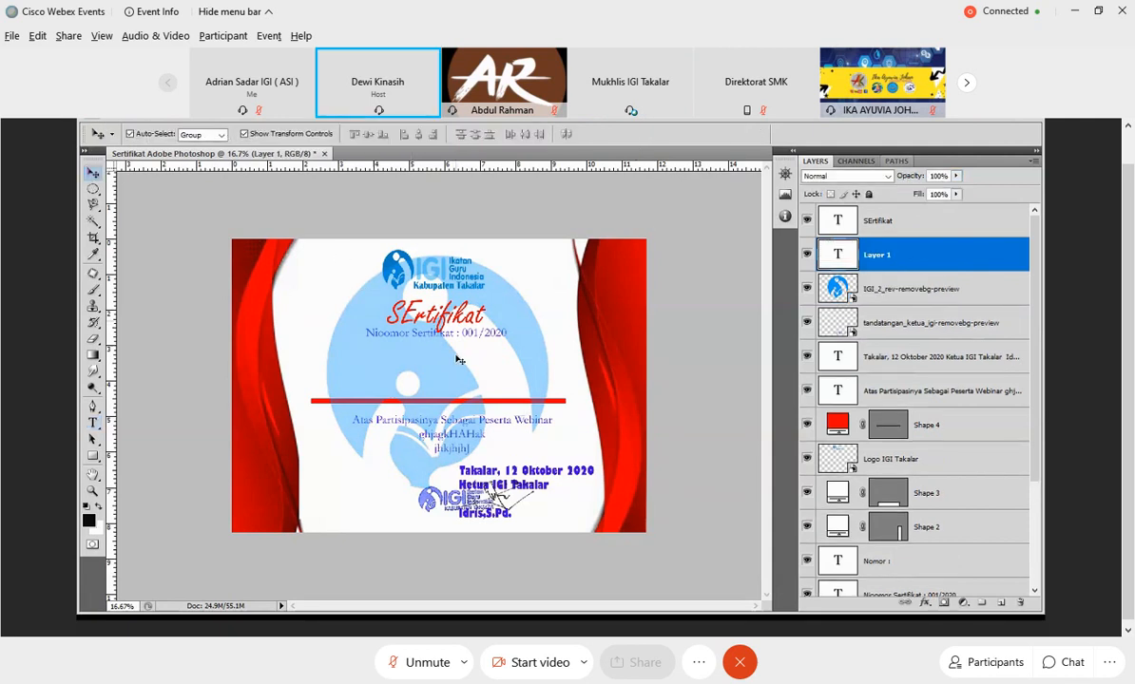
Scale the faded IGI emblem down to about 173% by 169% and center it behind the certificate text.
{"action": "left_click_drag", "start_coordinate": [458, 361], "coordinate": [458, 386]}
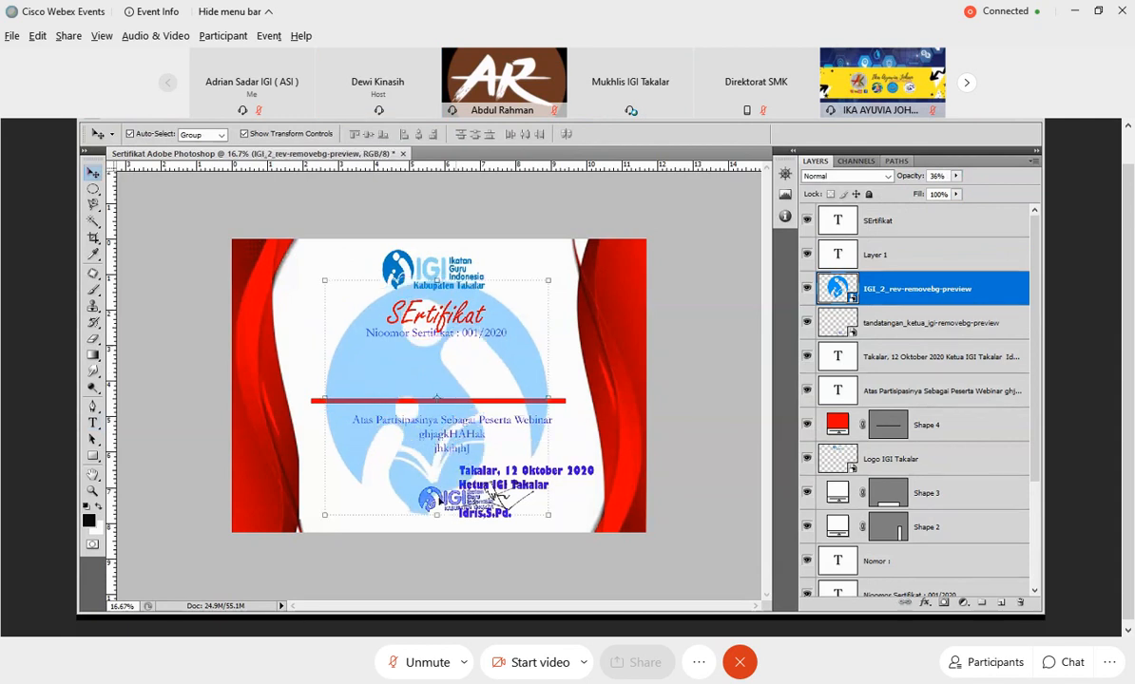
{"action": "key", "text": "ctrl+t"}
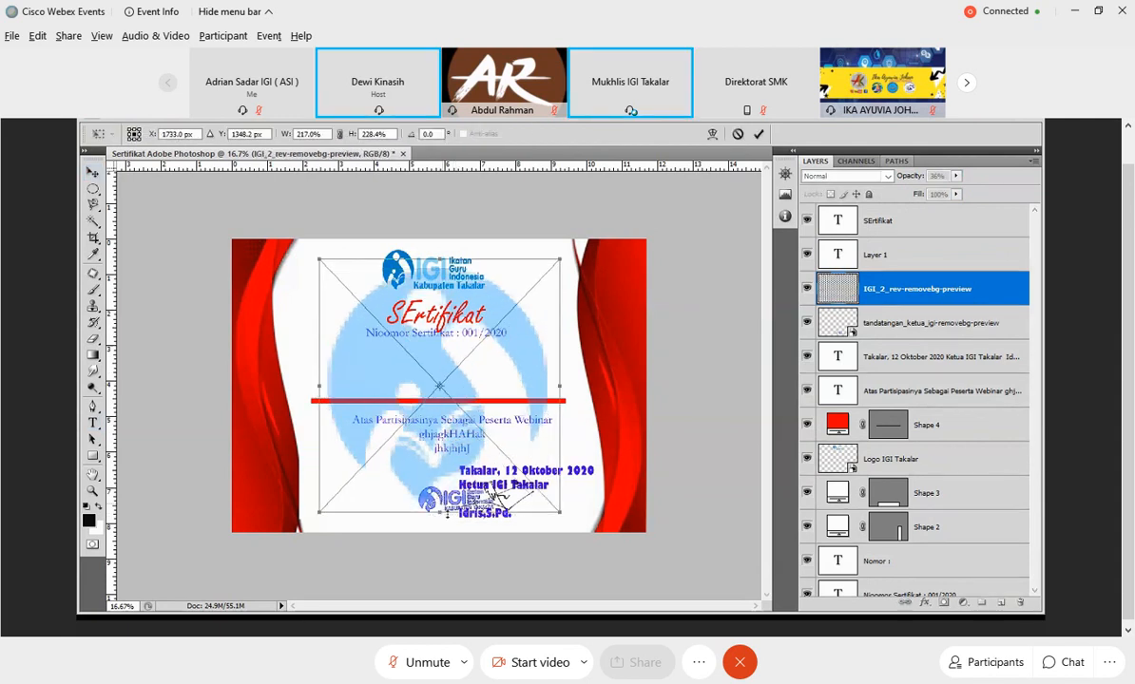
{"action": "left_click_drag", "start_coordinate": [447, 514], "coordinate": [448, 464]}
{"action": "left_click_drag", "start_coordinate": [319, 378], "coordinate": [366, 376]}
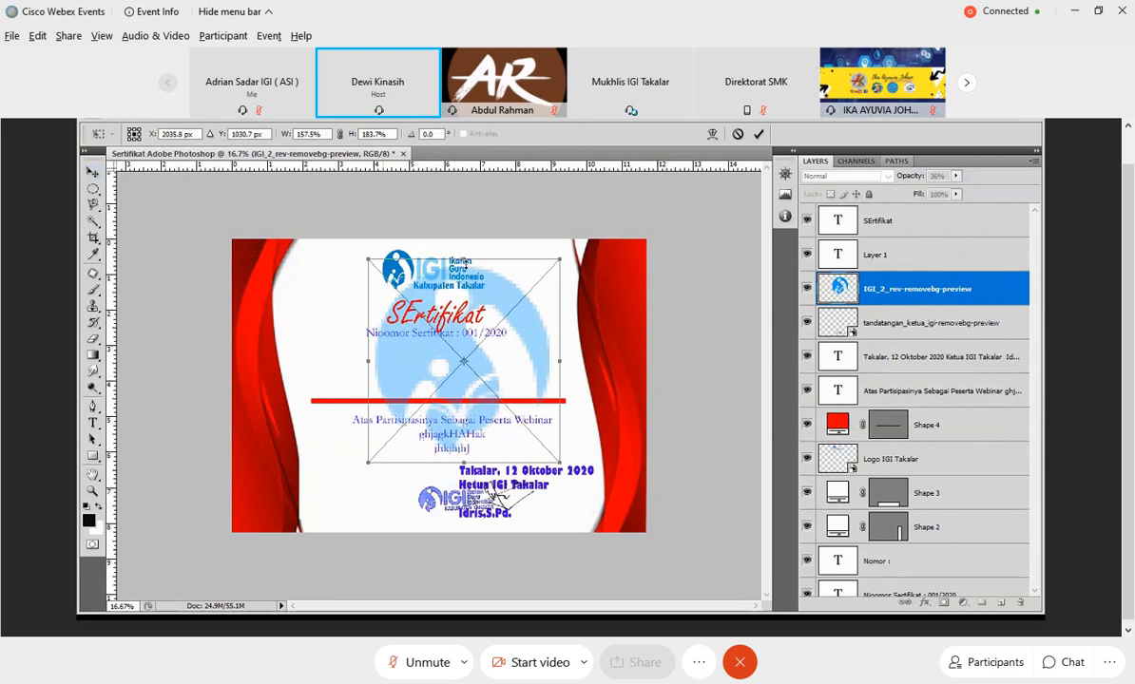
{"action": "left_click_drag", "start_coordinate": [465, 261], "coordinate": [465, 278]}
{"action": "left_click_drag", "start_coordinate": [472, 349], "coordinate": [452, 374]}
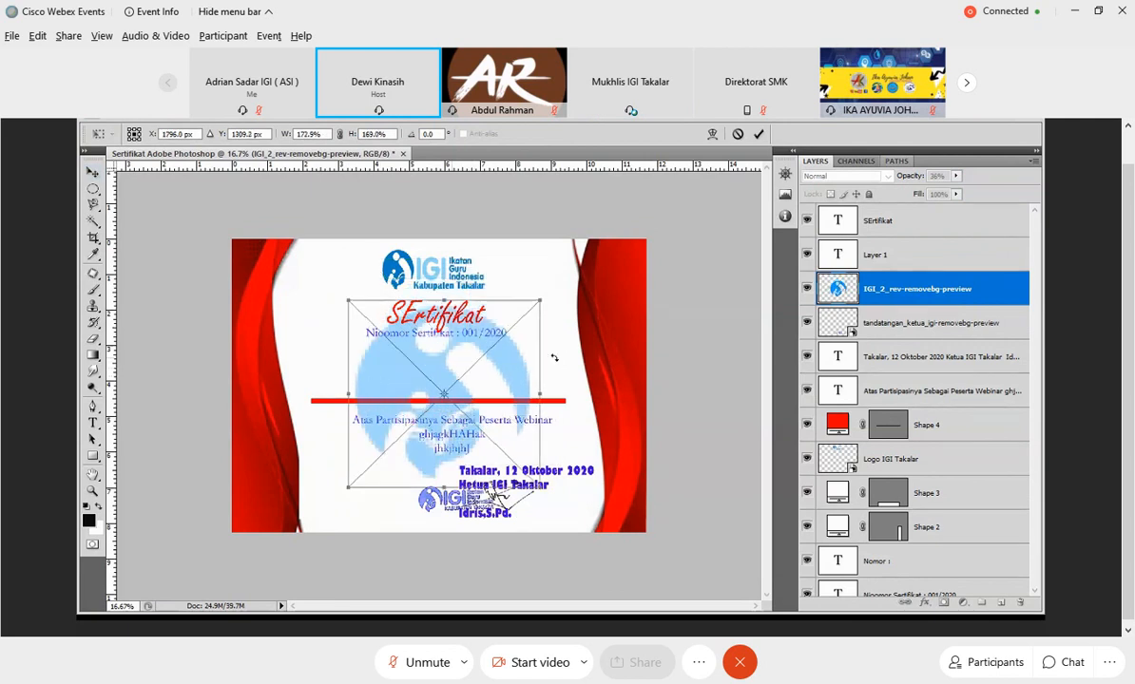
{"action": "left_click", "coordinate": [760, 135]}
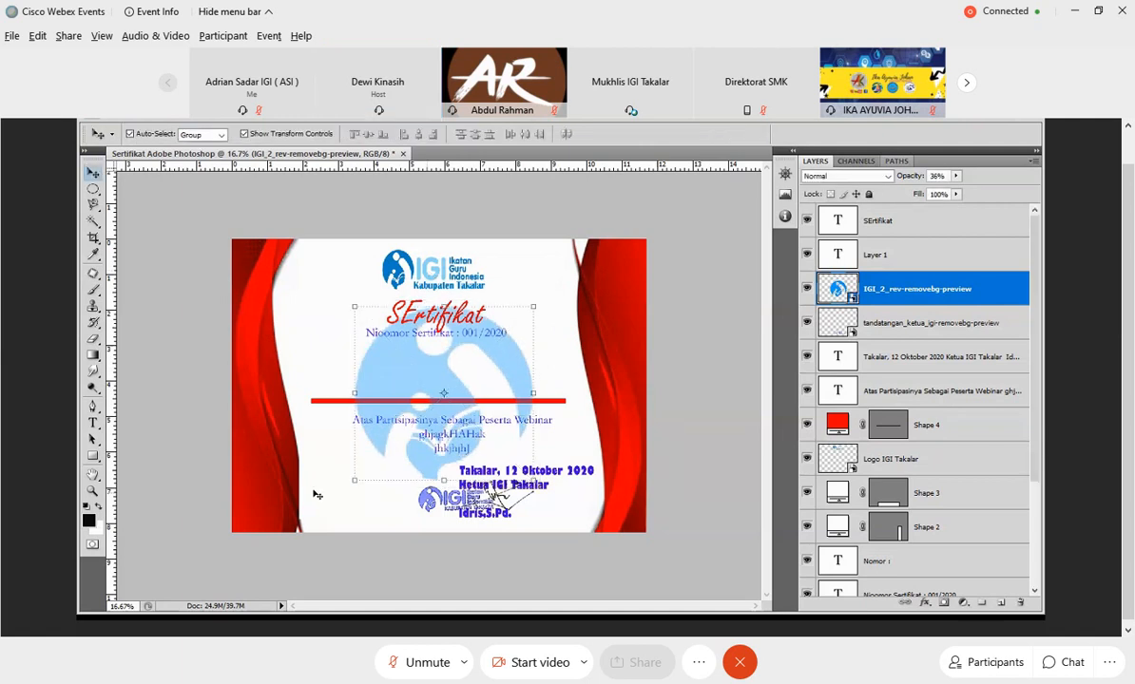
Place the qr-code(15) image from the Logo folder into the certificate.
{"action": "left_click", "coordinate": [118, 113]}
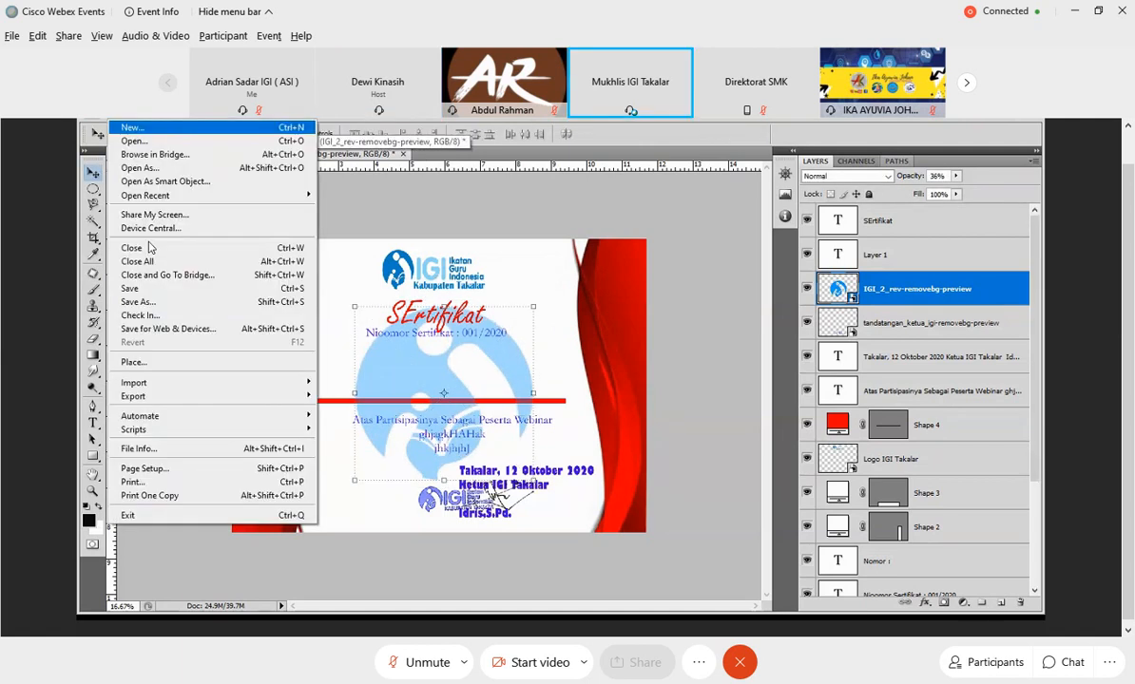
{"action": "left_click", "coordinate": [242, 362]}
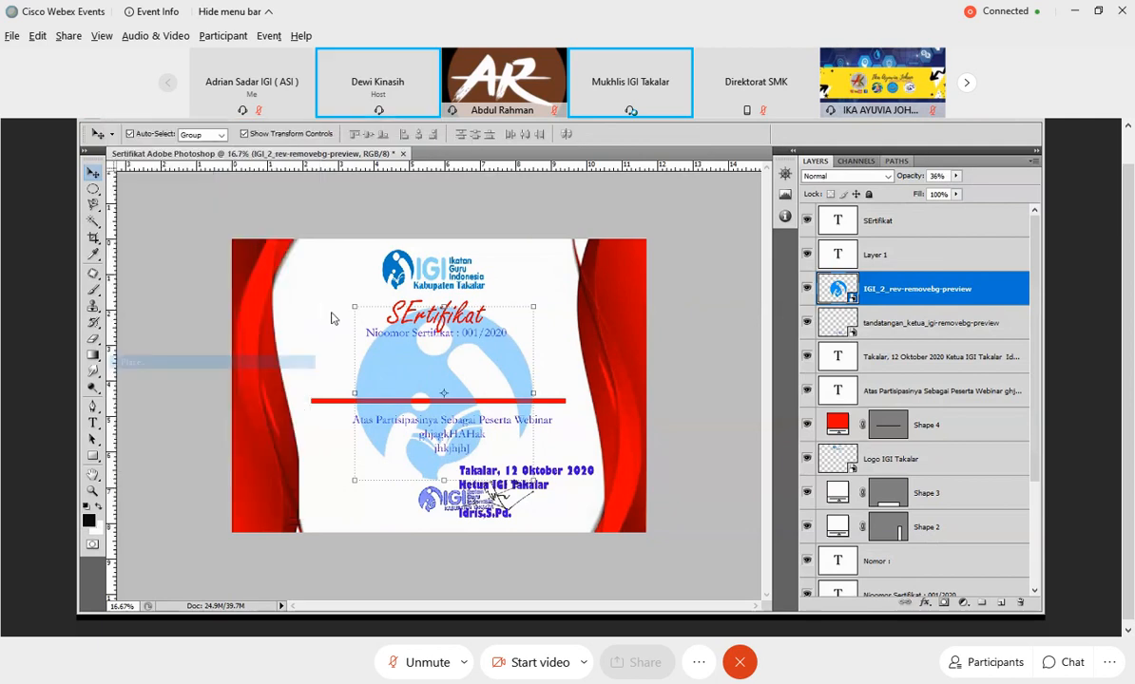
{"action": "left_click", "coordinate": [502, 350]}
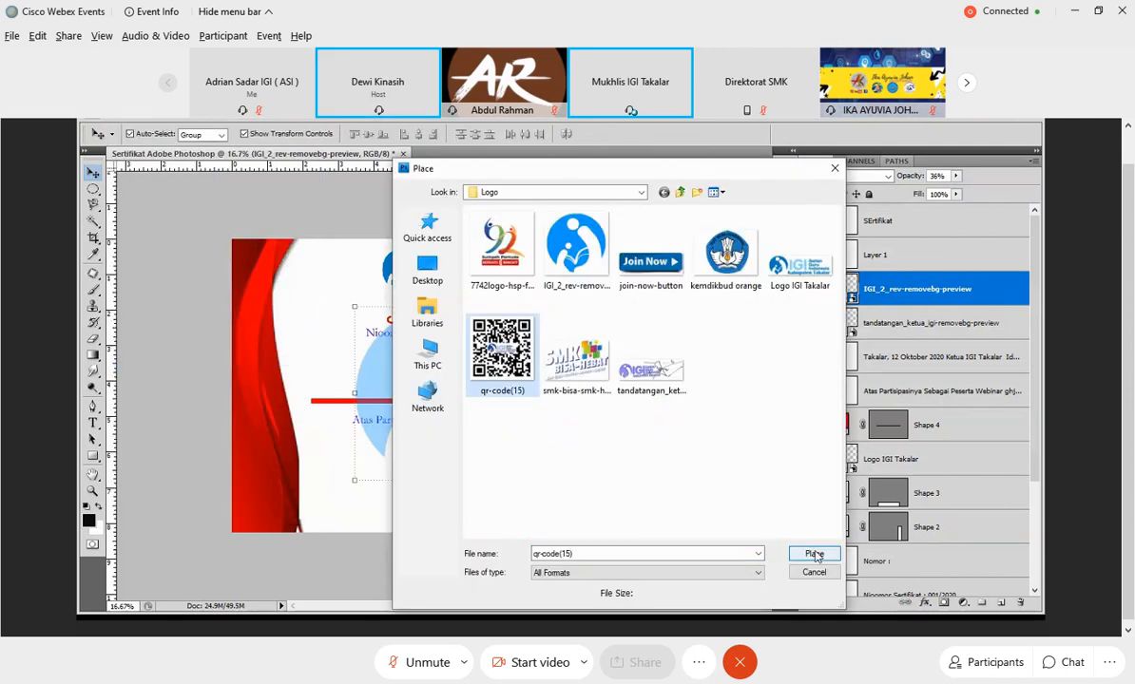
{"action": "left_click", "coordinate": [814, 555]}
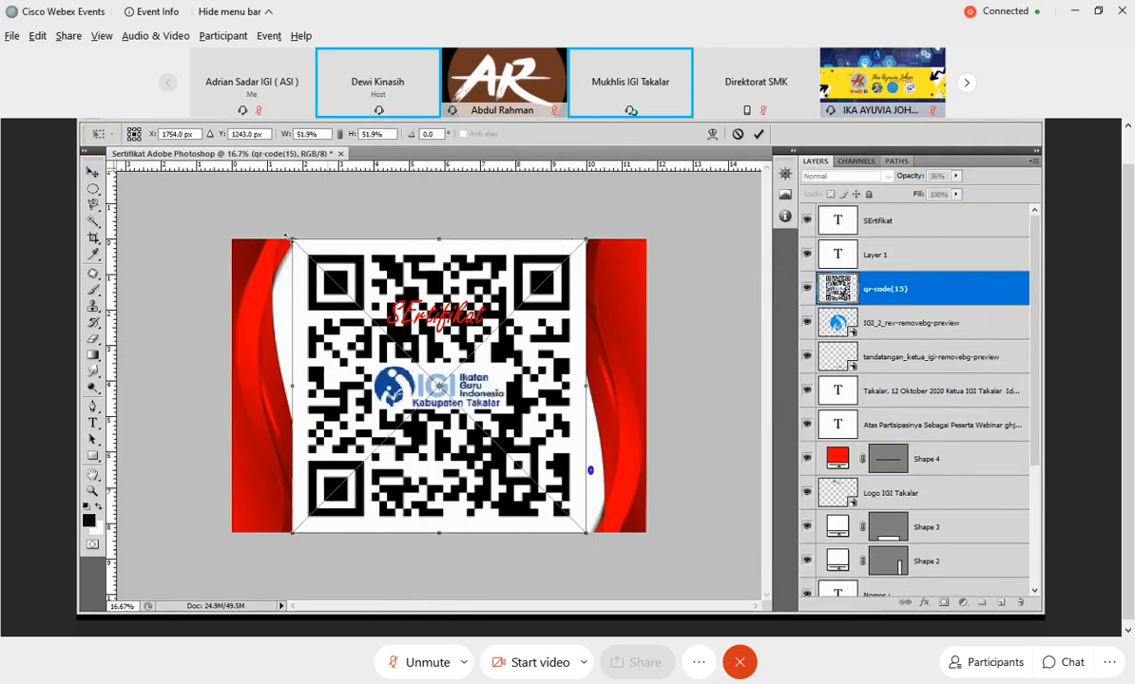
Shrink the QR code to about 10.7% by 9.9% and position it in the certificate's lower-left area, beside the signature.
{"action": "left_click_drag", "start_coordinate": [287, 237], "coordinate": [439, 378]}
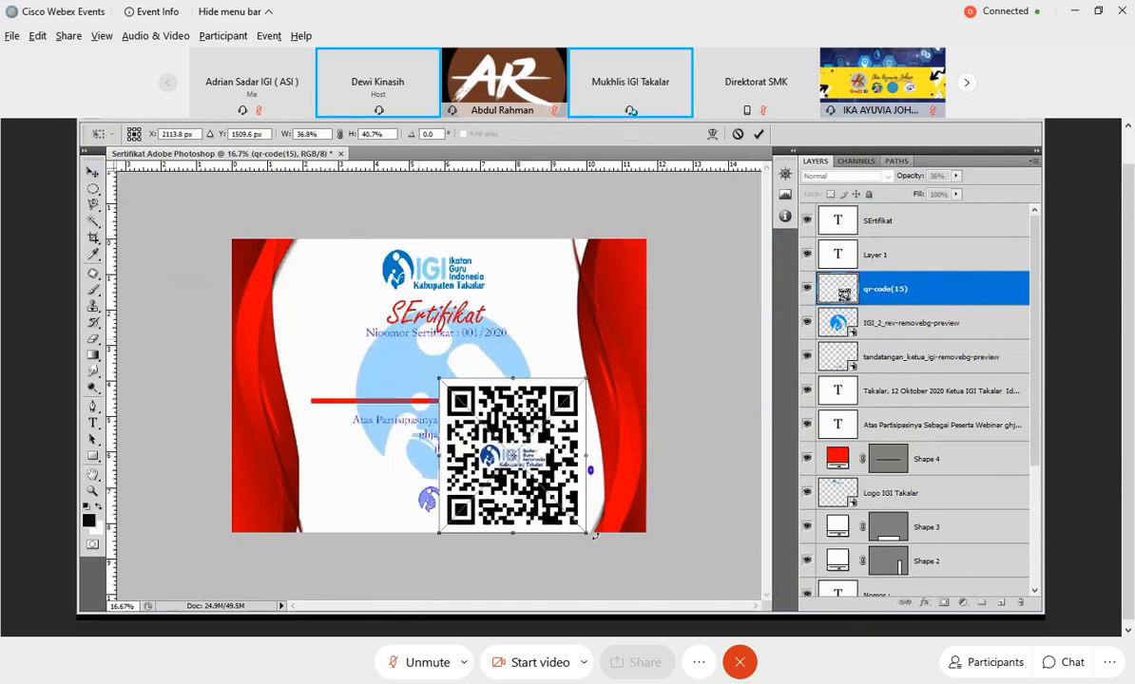
{"action": "left_click_drag", "start_coordinate": [594, 536], "coordinate": [499, 454]}
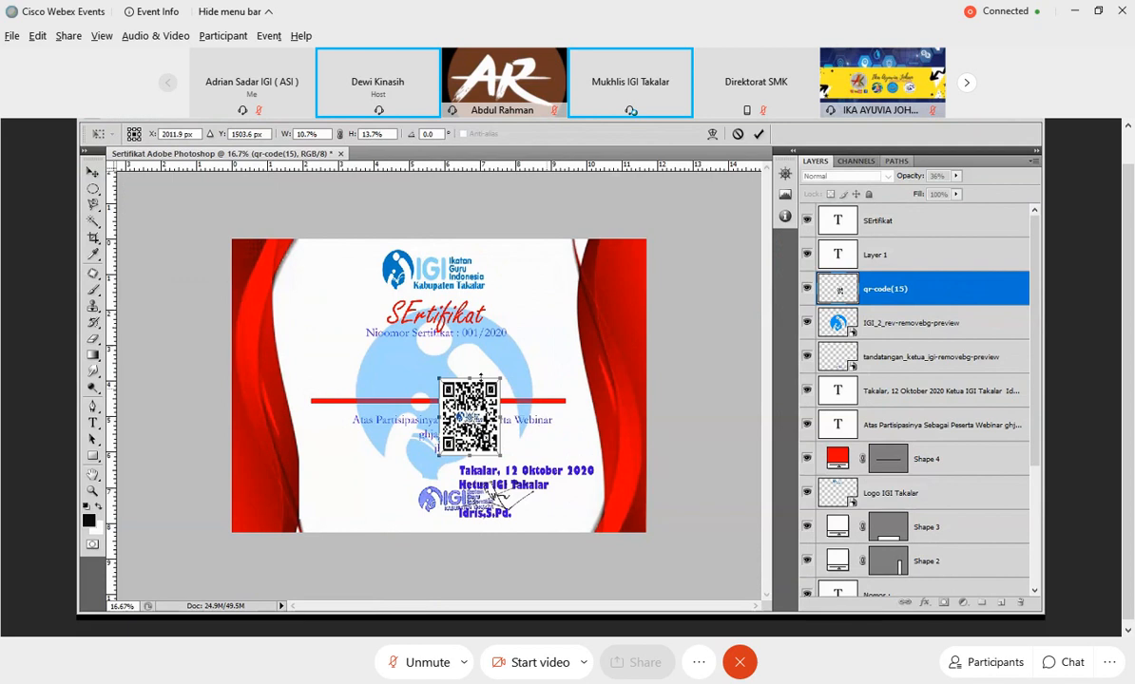
{"action": "left_click_drag", "start_coordinate": [480, 377], "coordinate": [380, 467]}
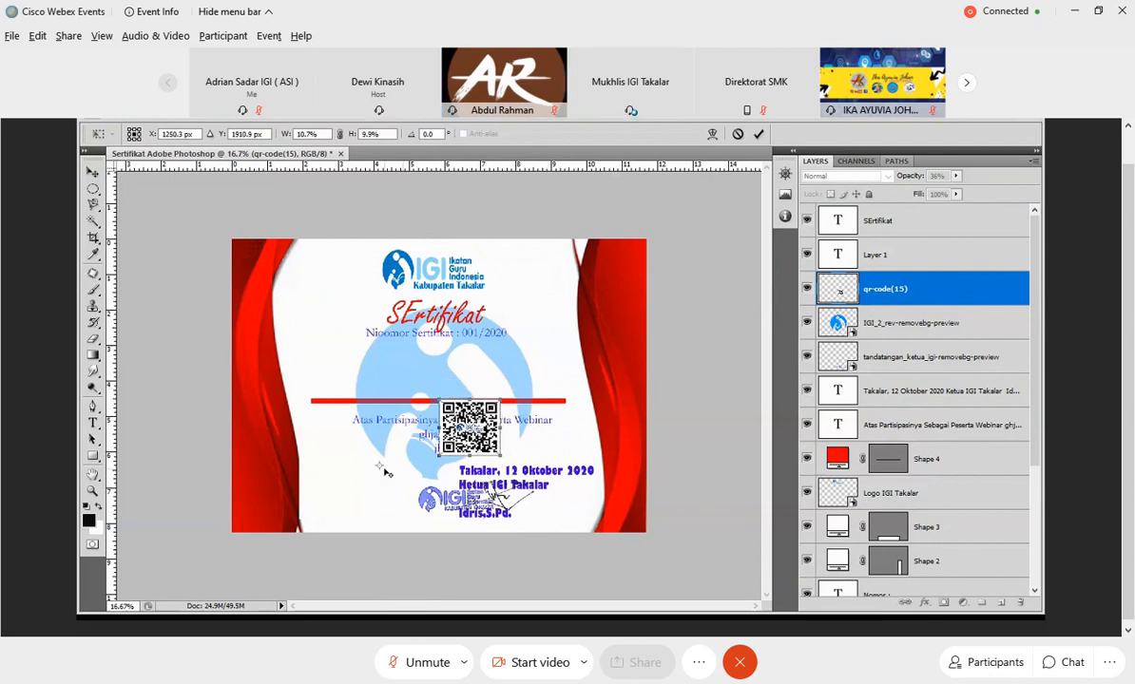
{"action": "left_click", "coordinate": [757, 134]}
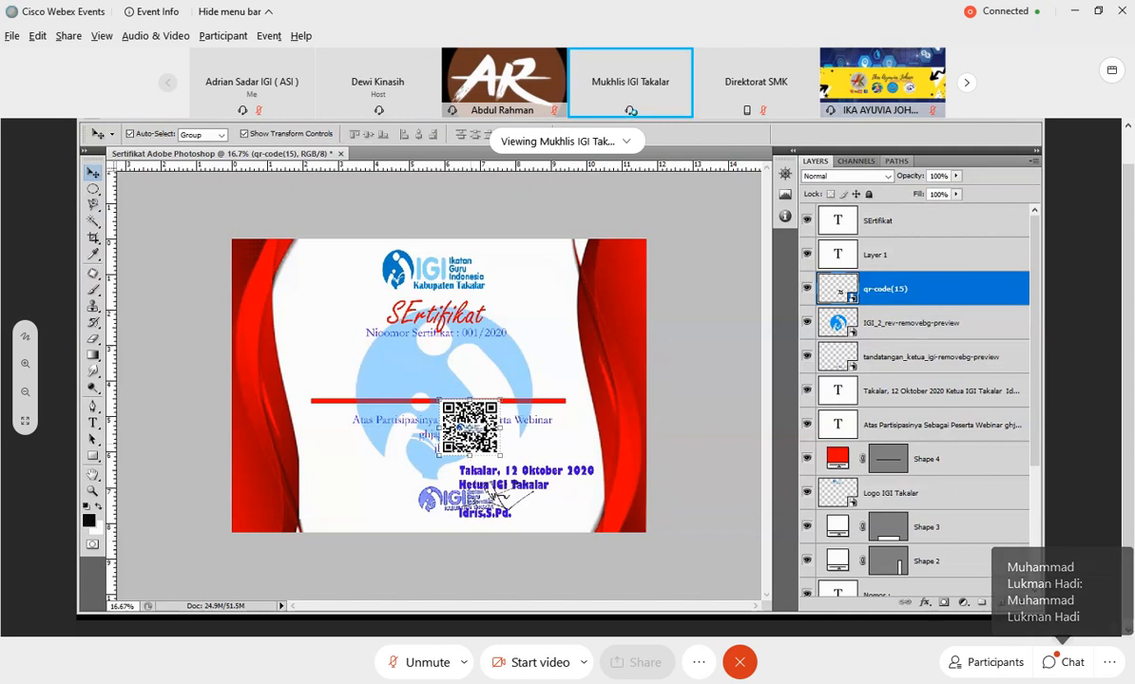
{"action": "key", "text": "ctrl+t"}
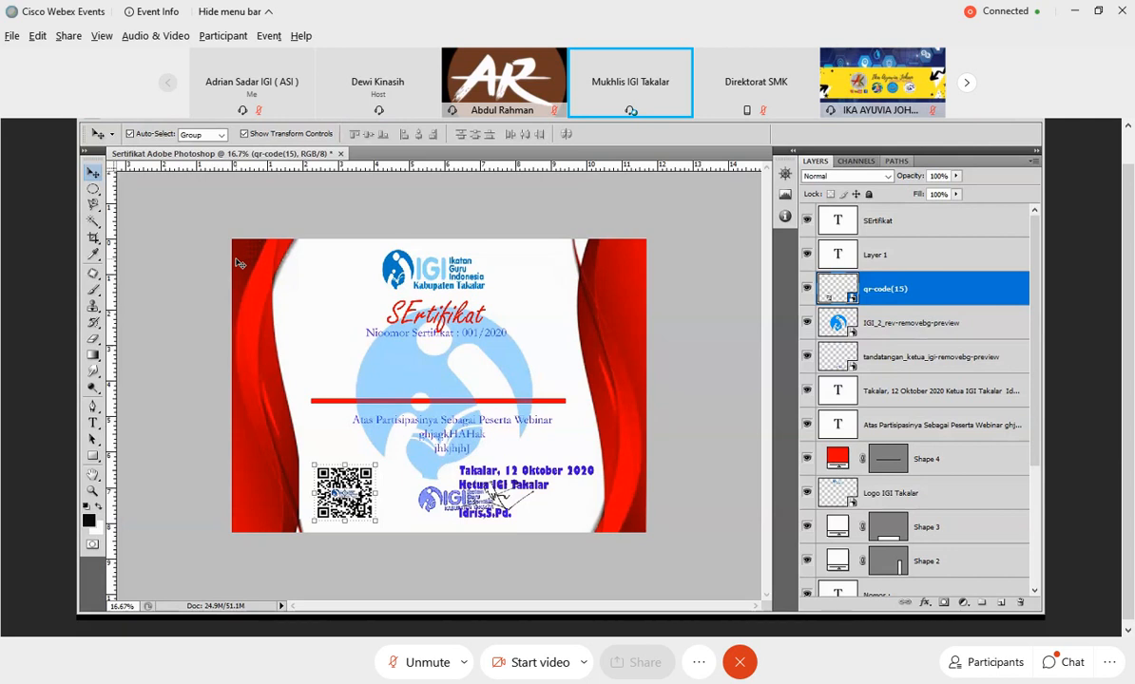
Give the QR code a drop shadow in dark red 910000 with 100% spread, 29 px size and an increased distance.
{"action": "left_click", "coordinate": [333, 320]}
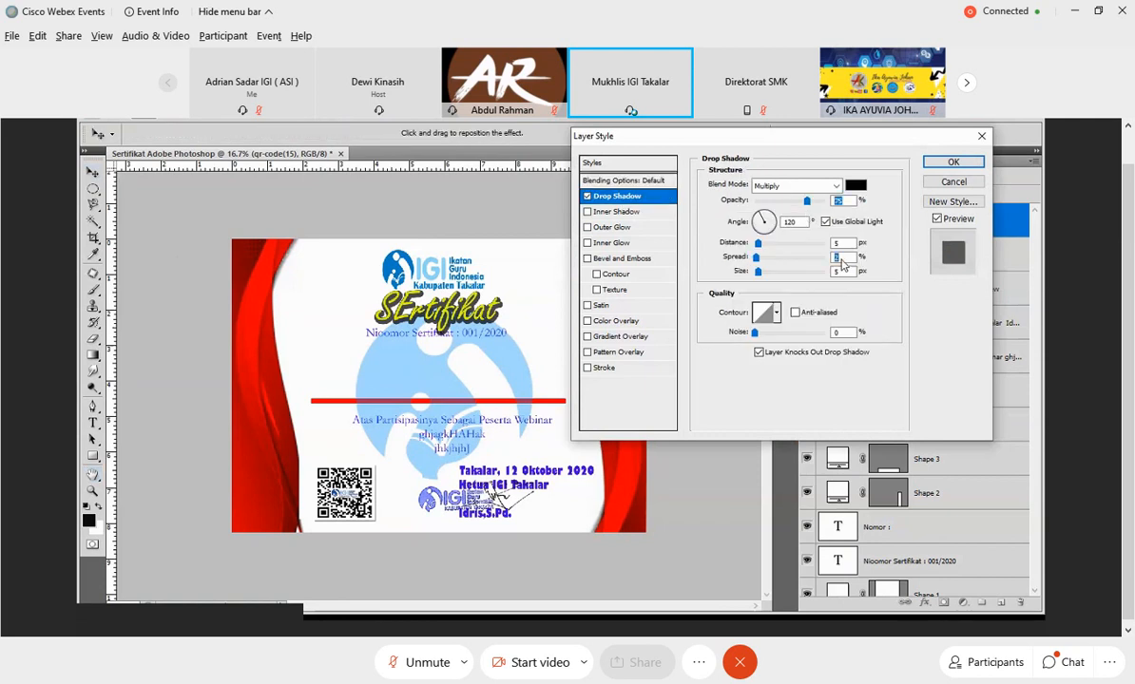
{"action": "type", "text": "100"}
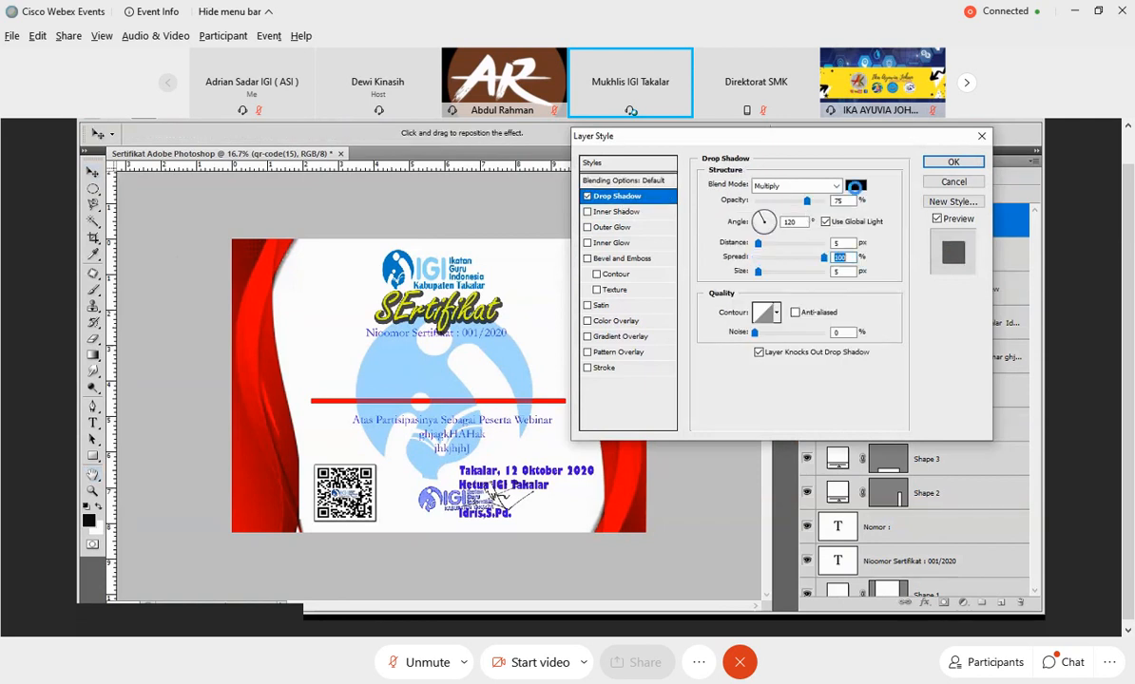
{"action": "left_click", "coordinate": [855, 185]}
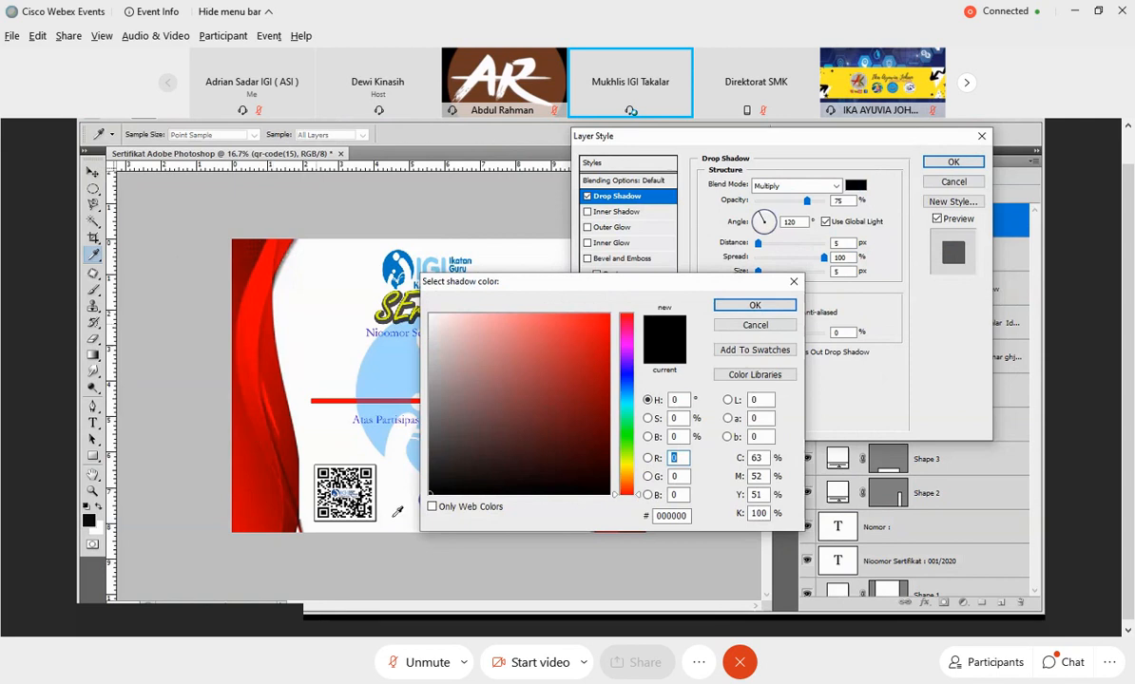
{"action": "left_click", "coordinate": [240, 272]}
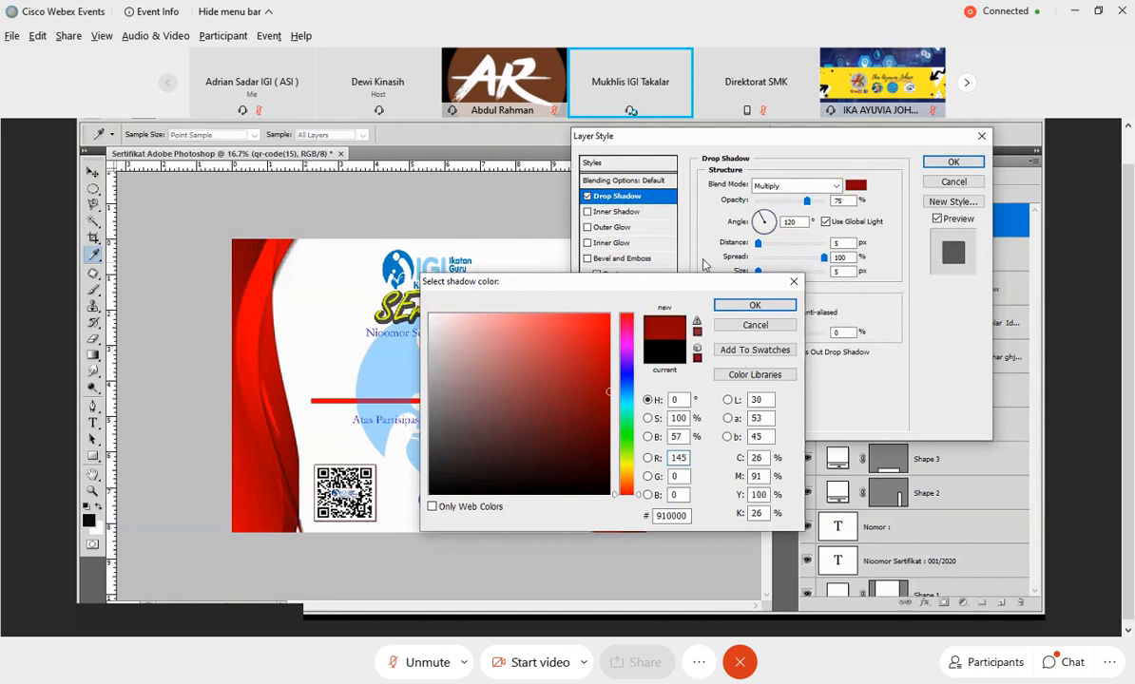
{"action": "left_click", "coordinate": [753, 306]}
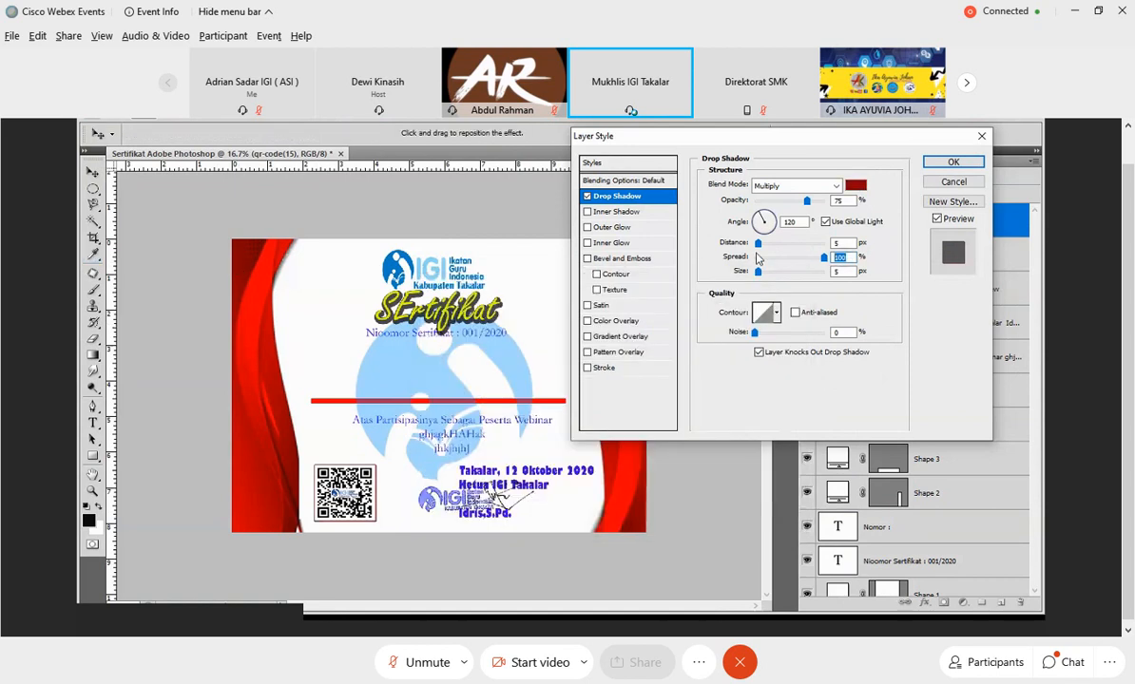
{"action": "left_click_drag", "start_coordinate": [761, 274], "coordinate": [771, 246]}
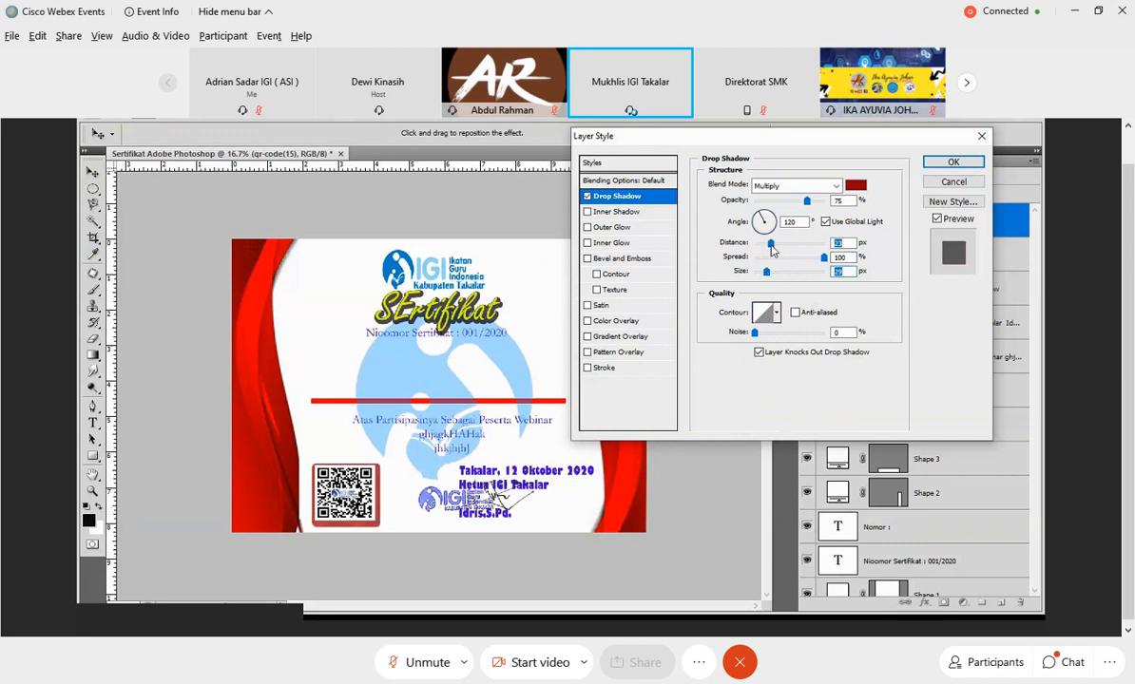
{"action": "left_click", "coordinate": [952, 164]}
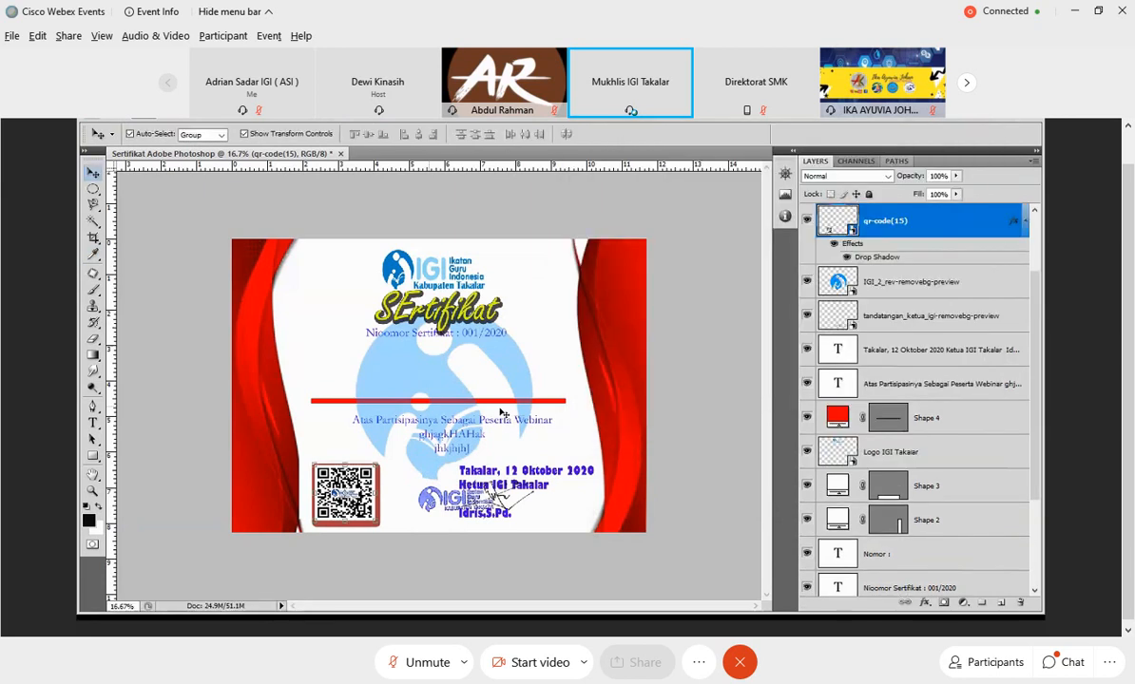
{"action": "left_click", "coordinate": [690, 458]}
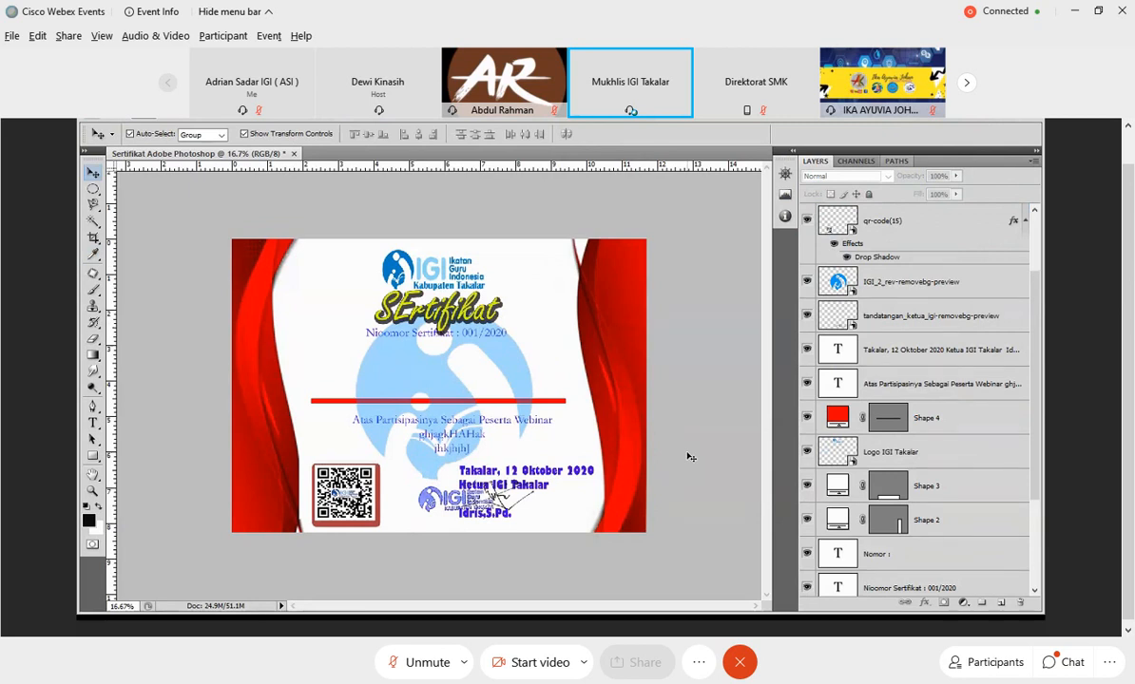
Save a JPEG copy of the certificate as Sertifikat Adobe Photoshop.jpg in the Logo folder.
{"action": "left_click", "coordinate": [114, 119]}
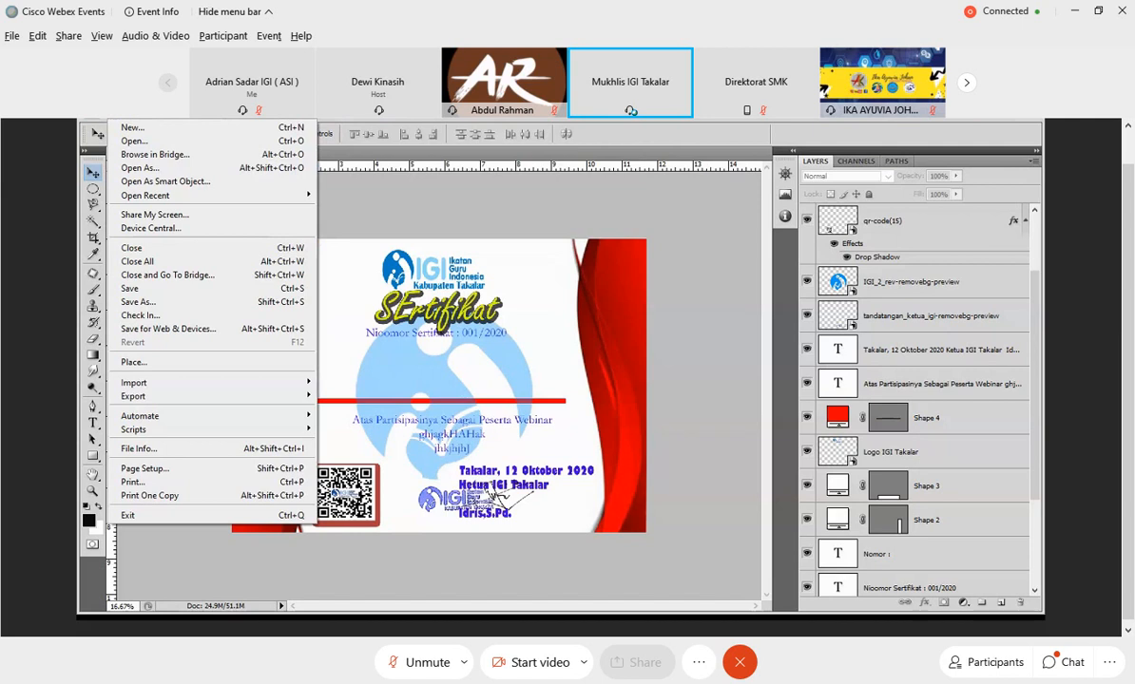
{"action": "left_click", "coordinate": [152, 301]}
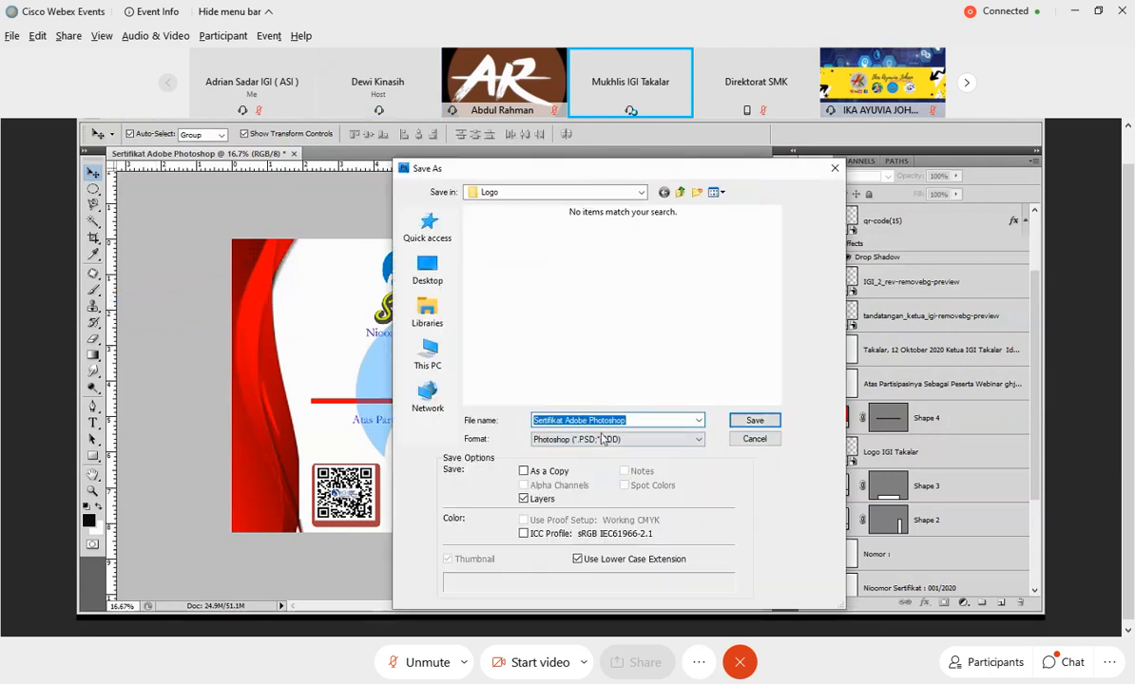
{"action": "left_click", "coordinate": [679, 440]}
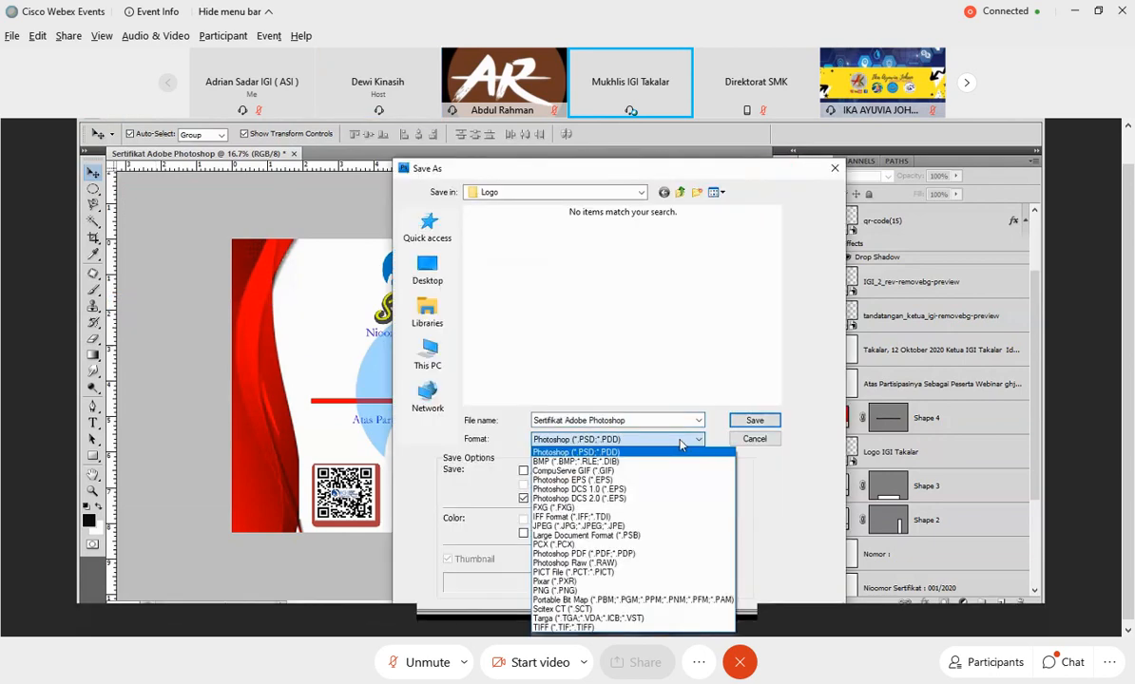
{"action": "left_click", "coordinate": [680, 444]}
{"action": "left_click", "coordinate": [679, 440]}
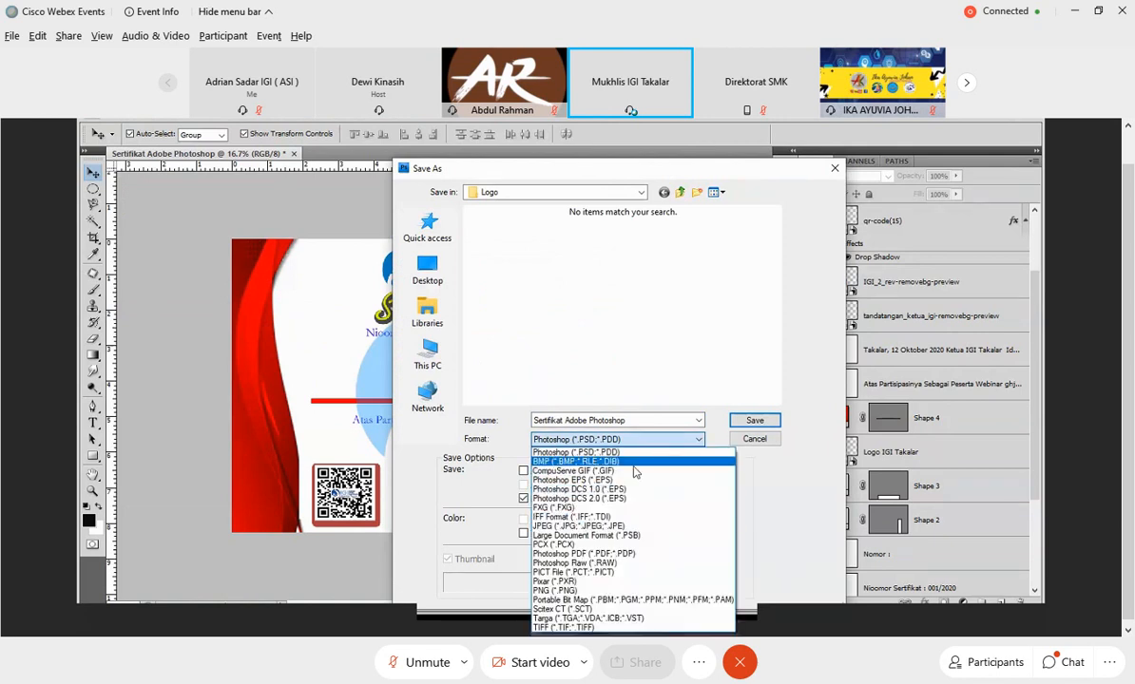
{"action": "left_click", "coordinate": [599, 526]}
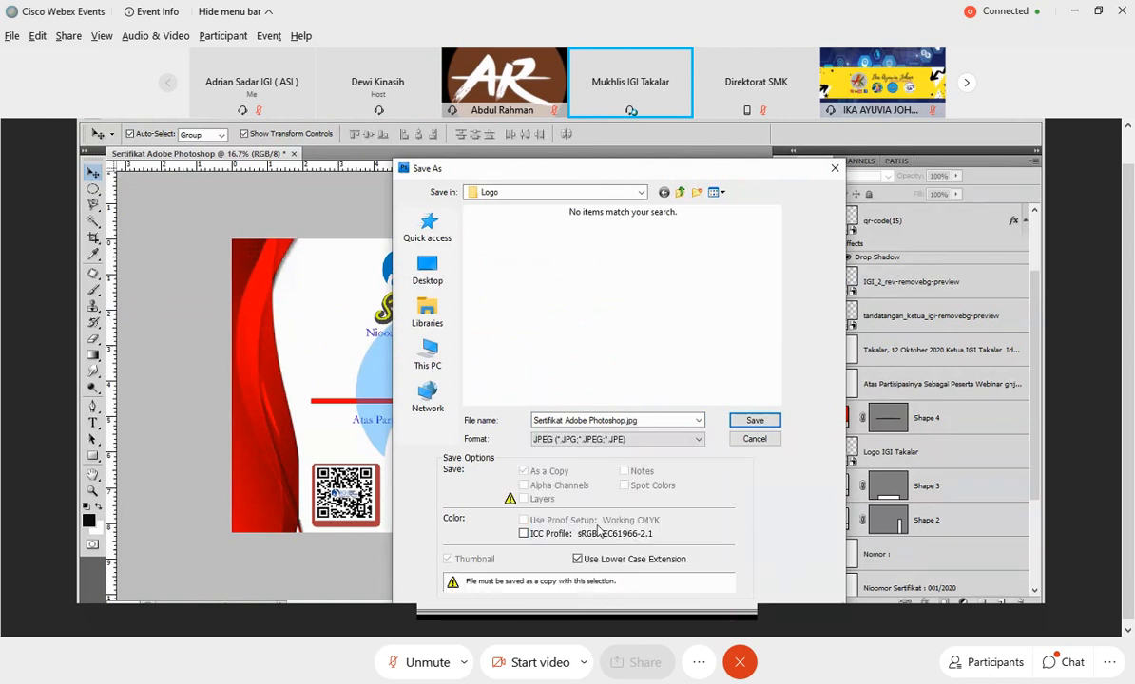
{"action": "left_click", "coordinate": [767, 425]}
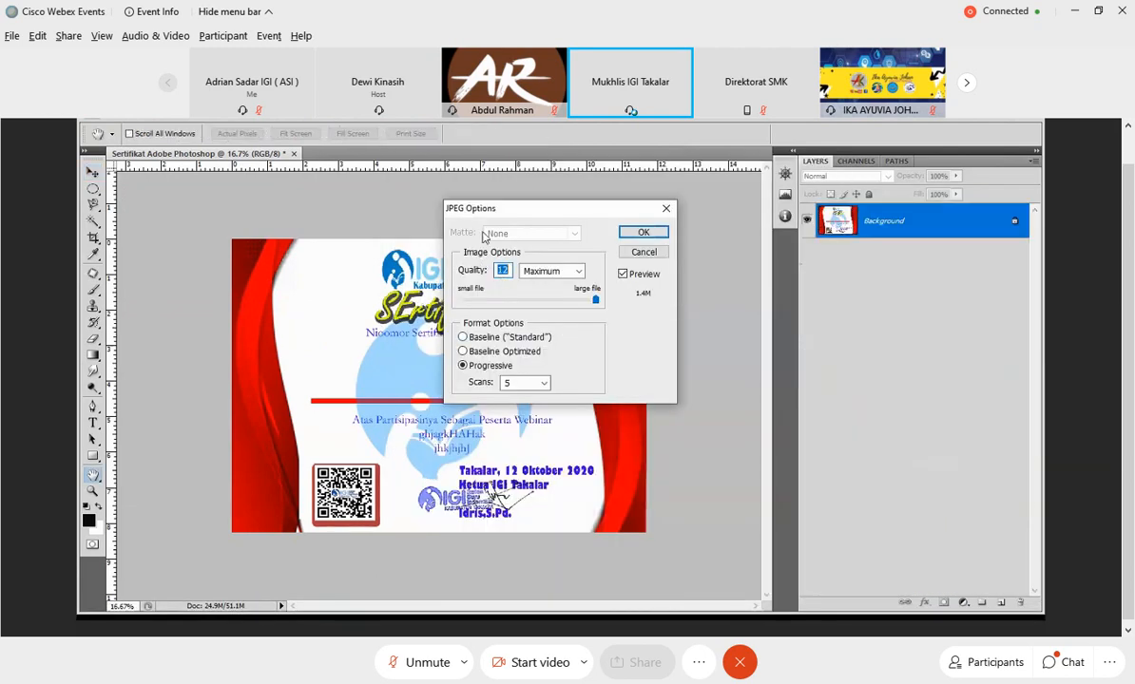
Finish the JPEG export with Maximum quality 12 and the Progressive format using 5 scans.
{"action": "left_click", "coordinate": [578, 272]}
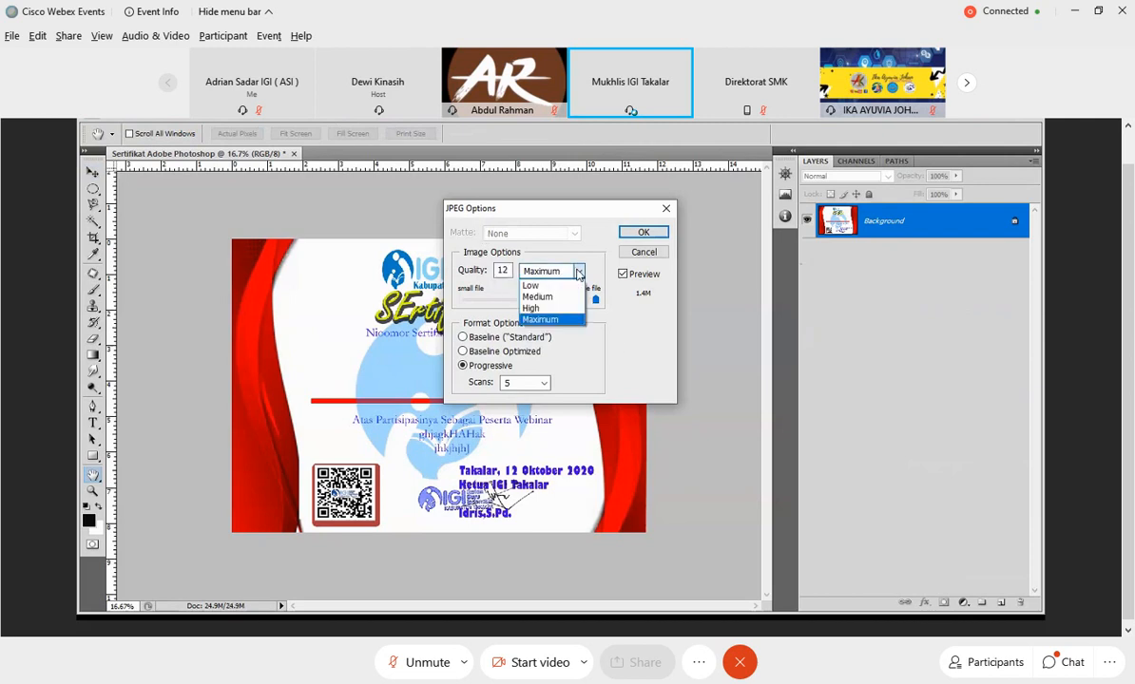
{"action": "left_click", "coordinate": [542, 321]}
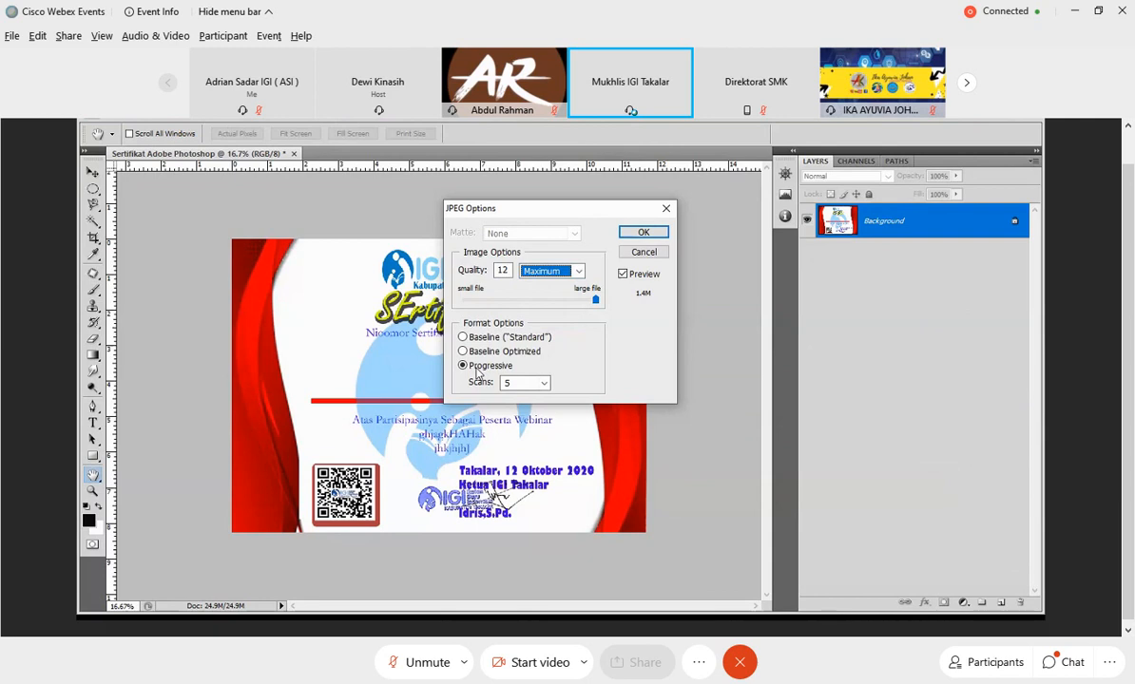
{"action": "left_click", "coordinate": [538, 383]}
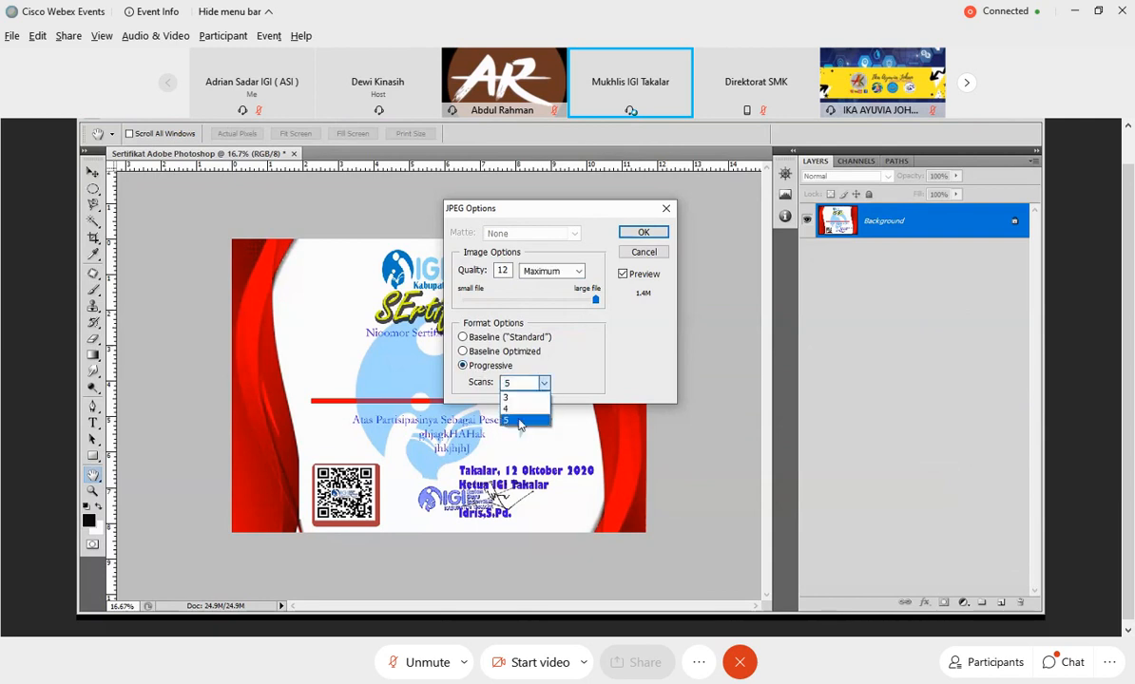
{"action": "left_click", "coordinate": [519, 421]}
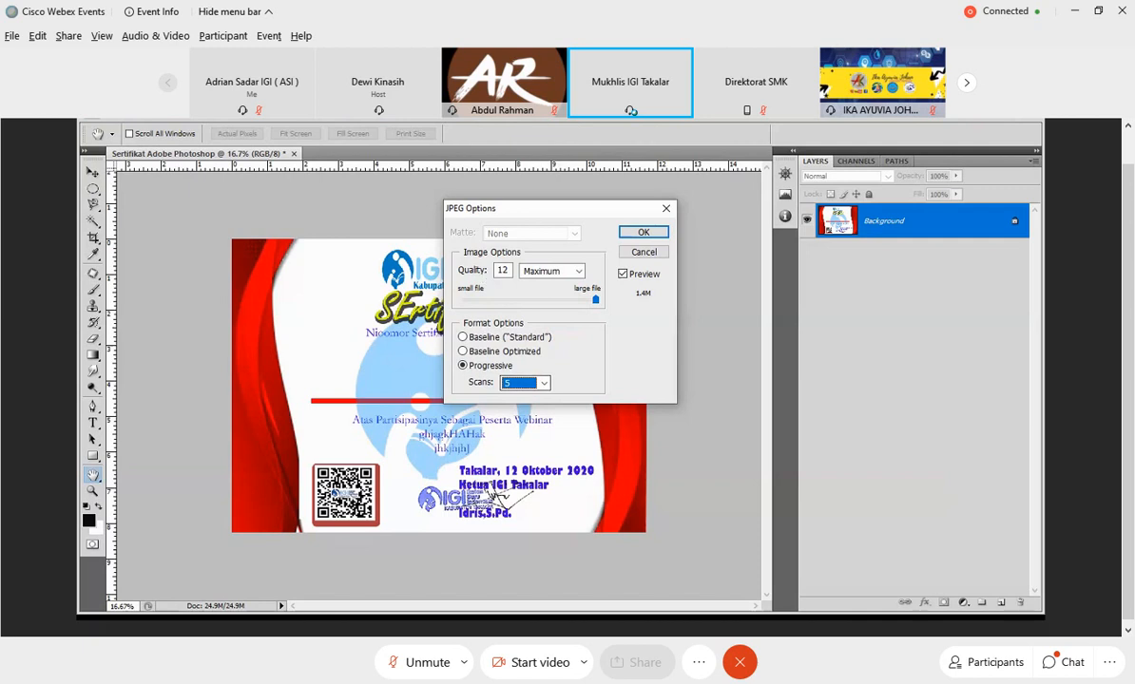
{"action": "left_click", "coordinate": [643, 234]}
{"action": "key", "text": "v"}
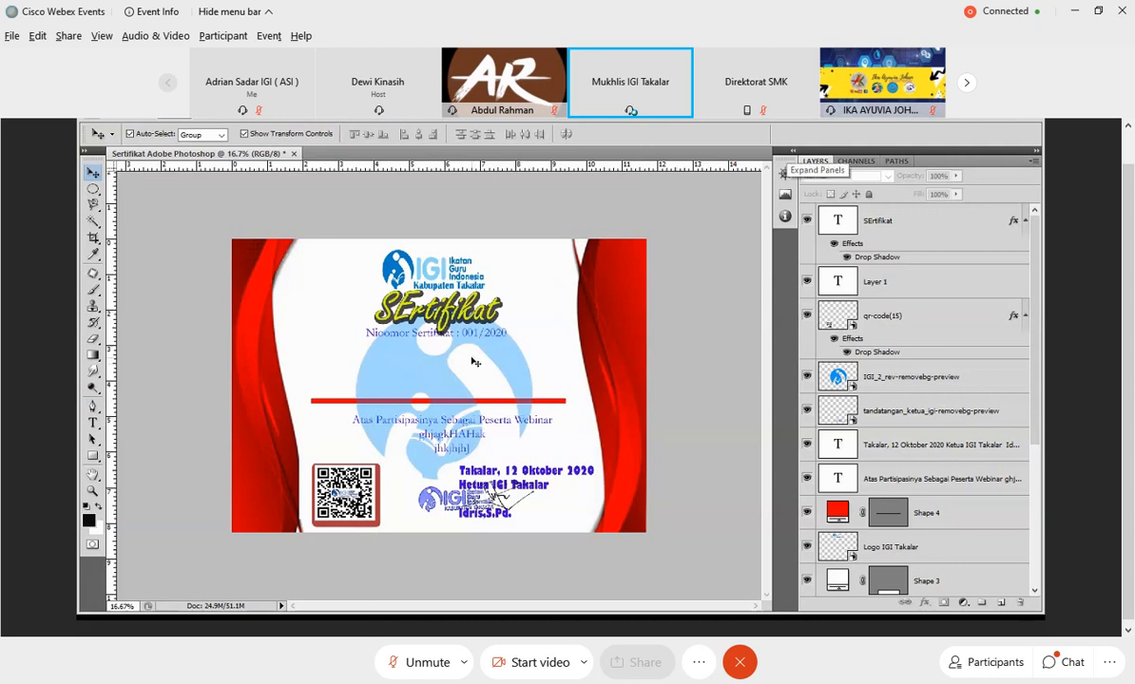
Set up a new document named Flyer Uji Coba with the International Paper preset in A4 size.
{"action": "left_click", "coordinate": [121, 120]}
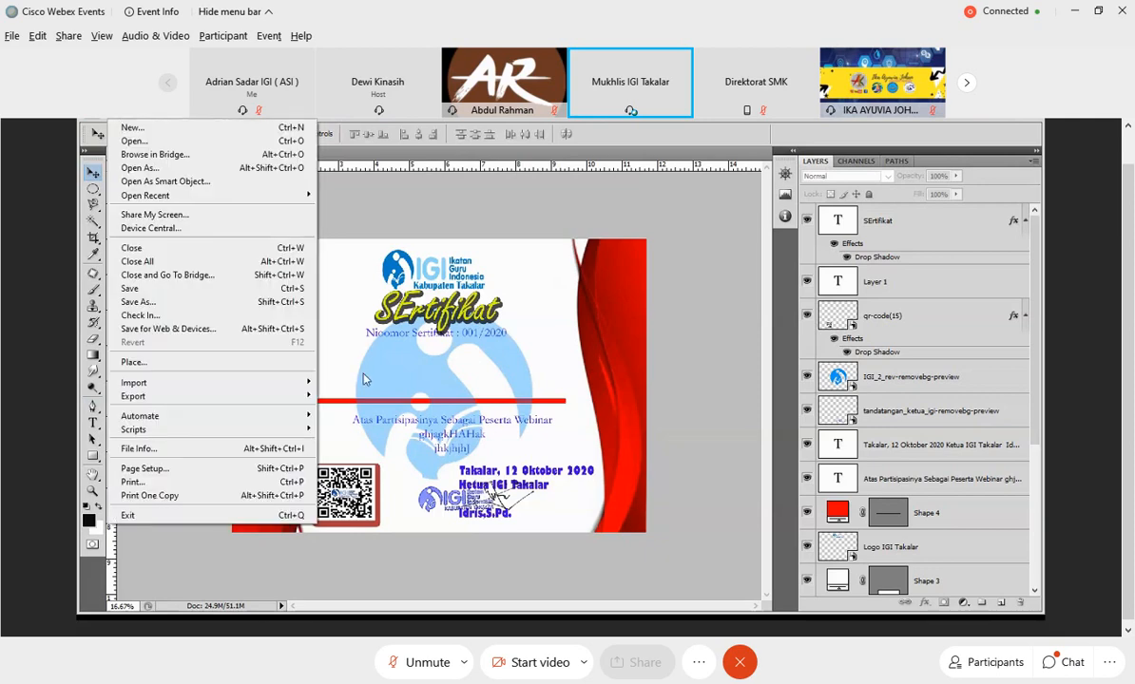
{"action": "left_click", "coordinate": [211, 130]}
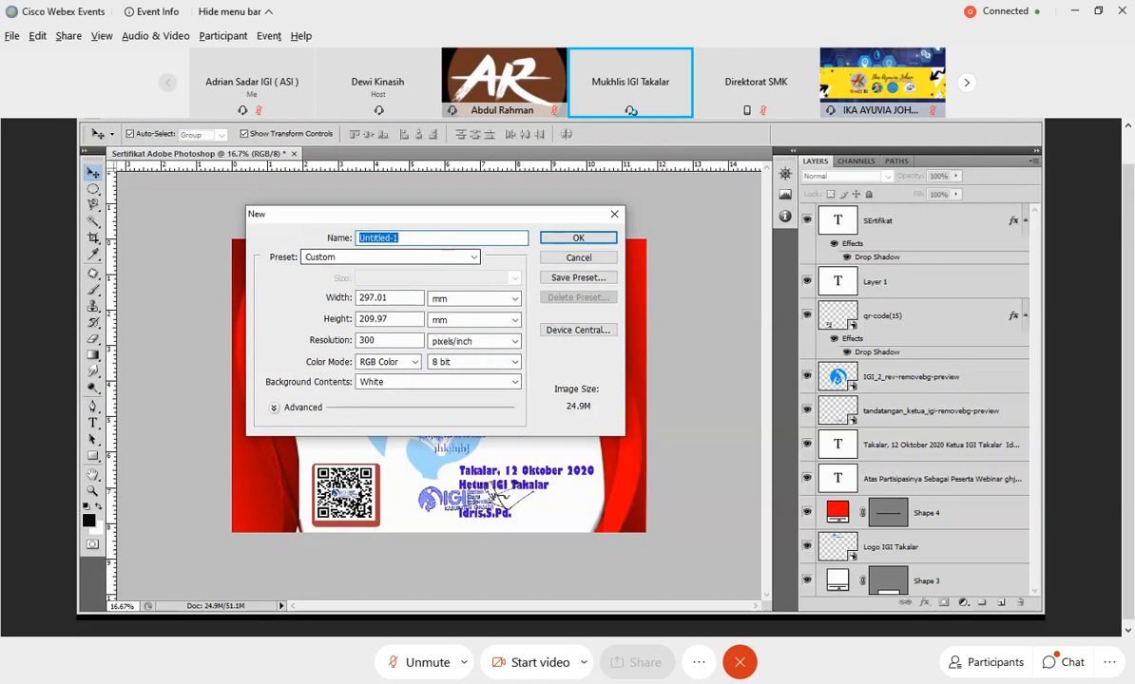
{"action": "type", "text": "Flyer Uji Coba"}
{"action": "left_click", "coordinate": [434, 258]}
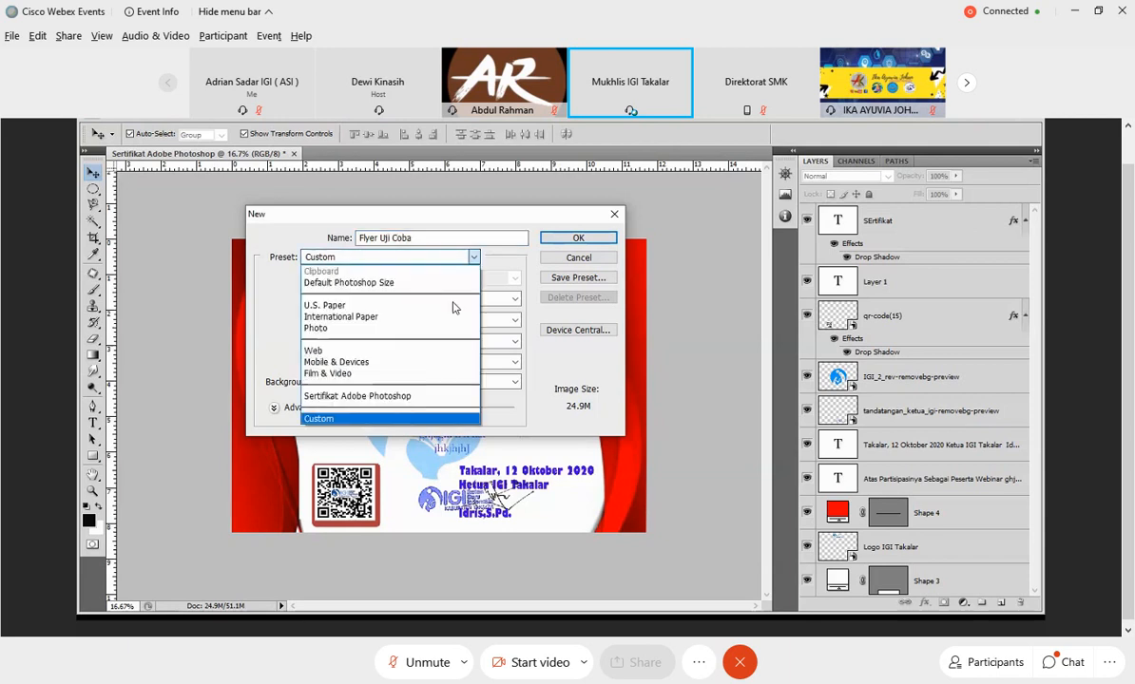
{"action": "left_click", "coordinate": [370, 318]}
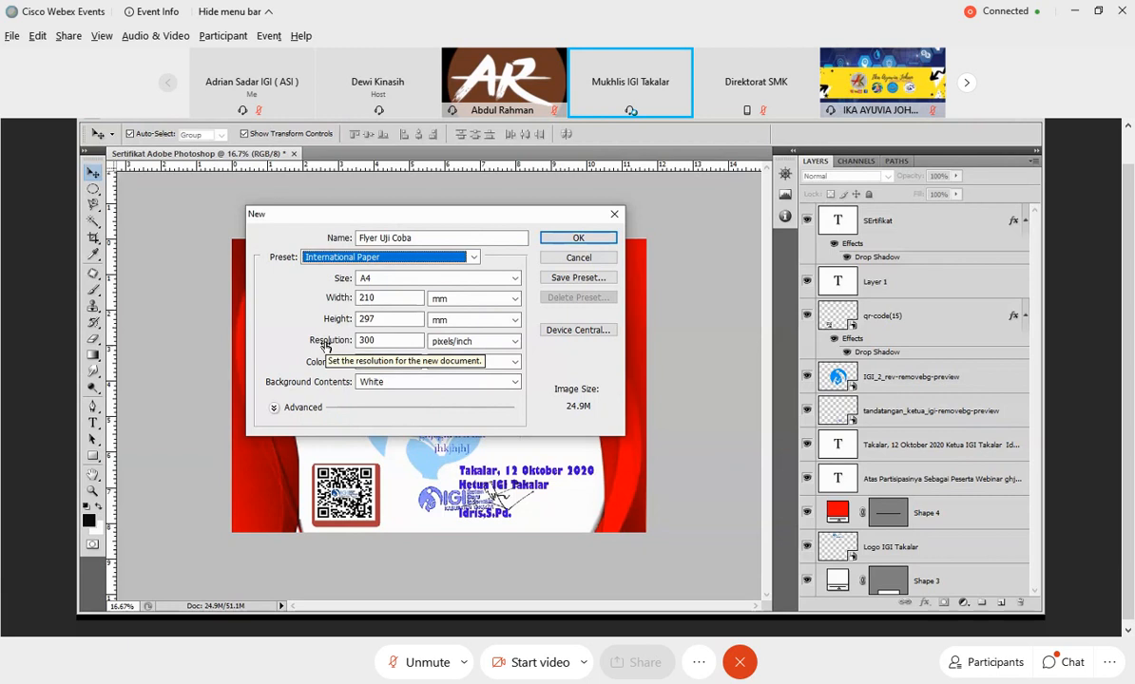
Create the flyer document at 300 pixels/inch in 8 bit RGB Color with White background contents.
{"action": "left_click", "coordinate": [377, 344]}
{"action": "double_click", "coordinate": [378, 344]}
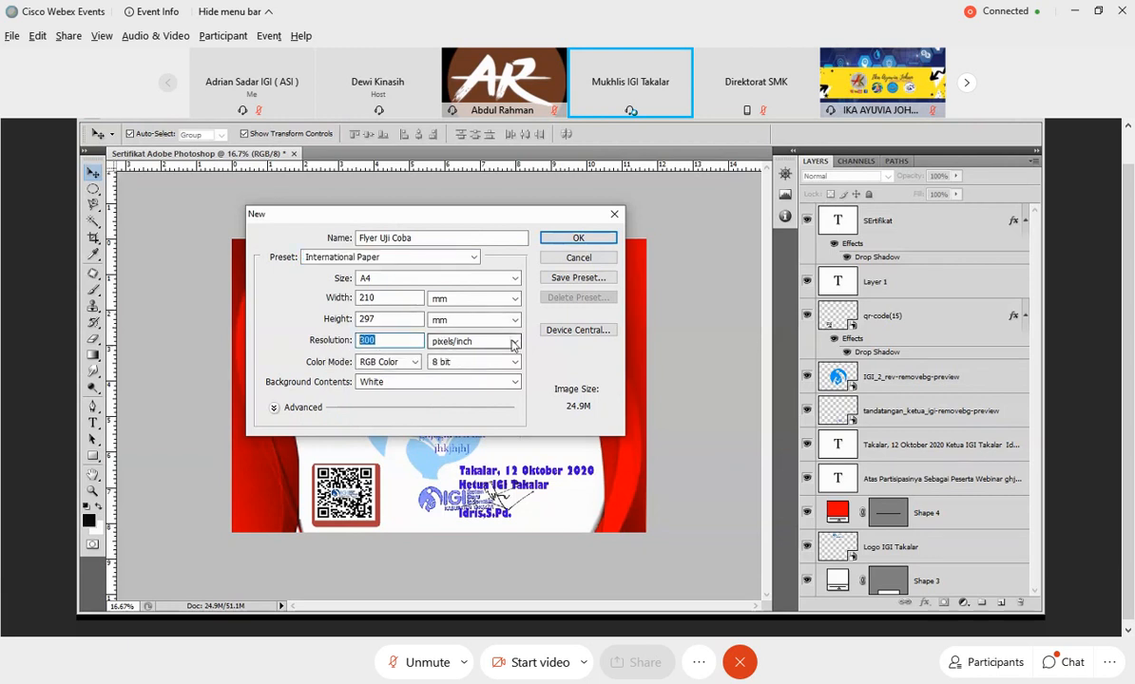
{"action": "left_click", "coordinate": [399, 363]}
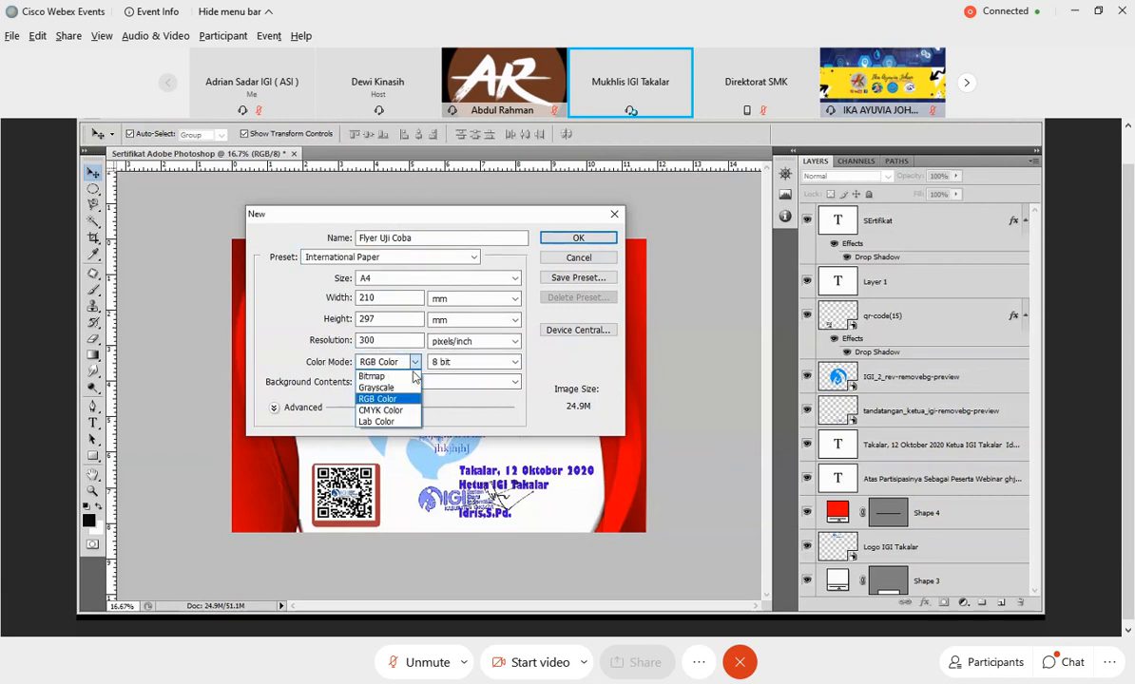
{"action": "left_click", "coordinate": [397, 400]}
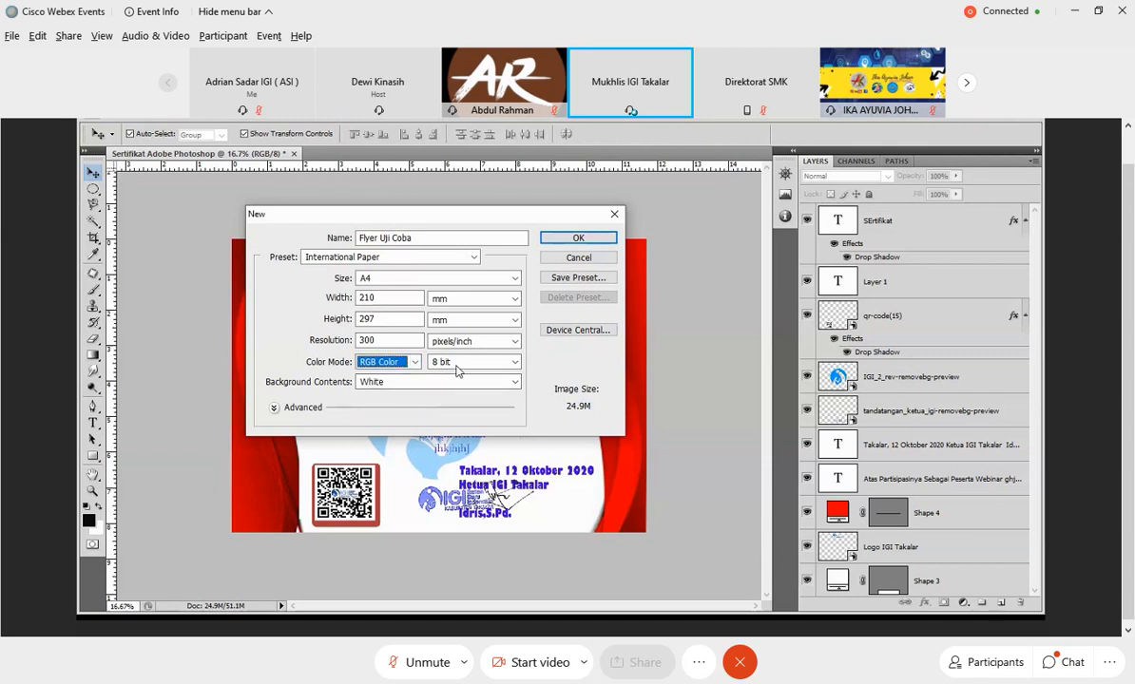
{"action": "left_click", "coordinate": [458, 366]}
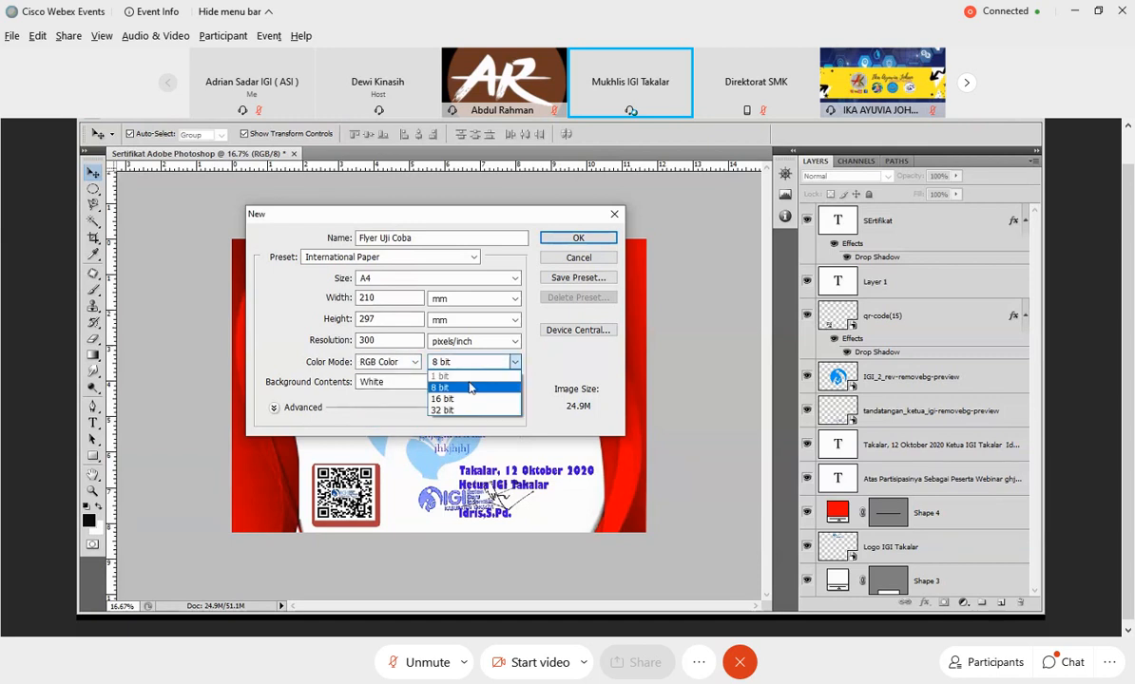
{"action": "left_click", "coordinate": [478, 376]}
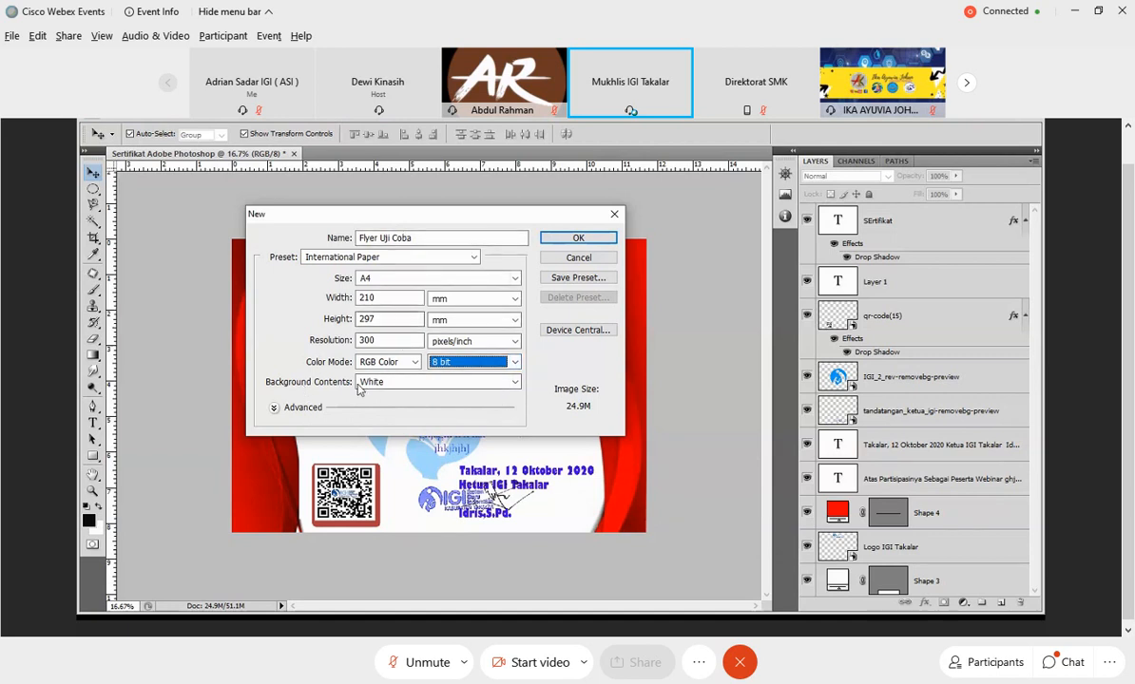
{"action": "left_click", "coordinate": [456, 382]}
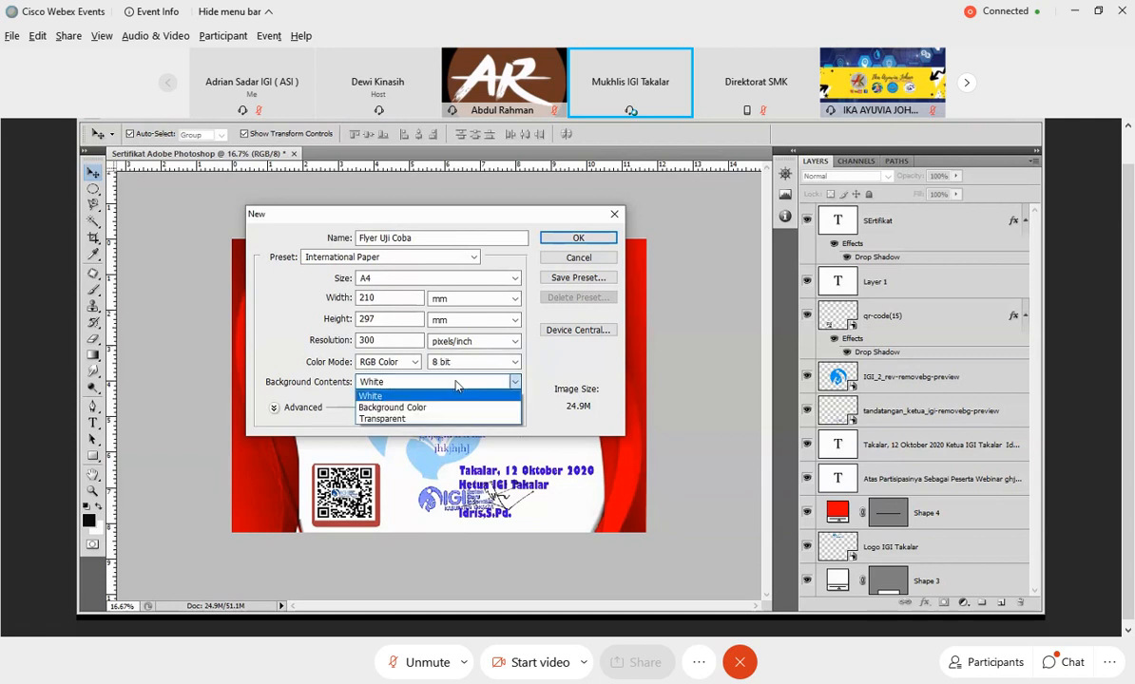
{"action": "left_click", "coordinate": [385, 396]}
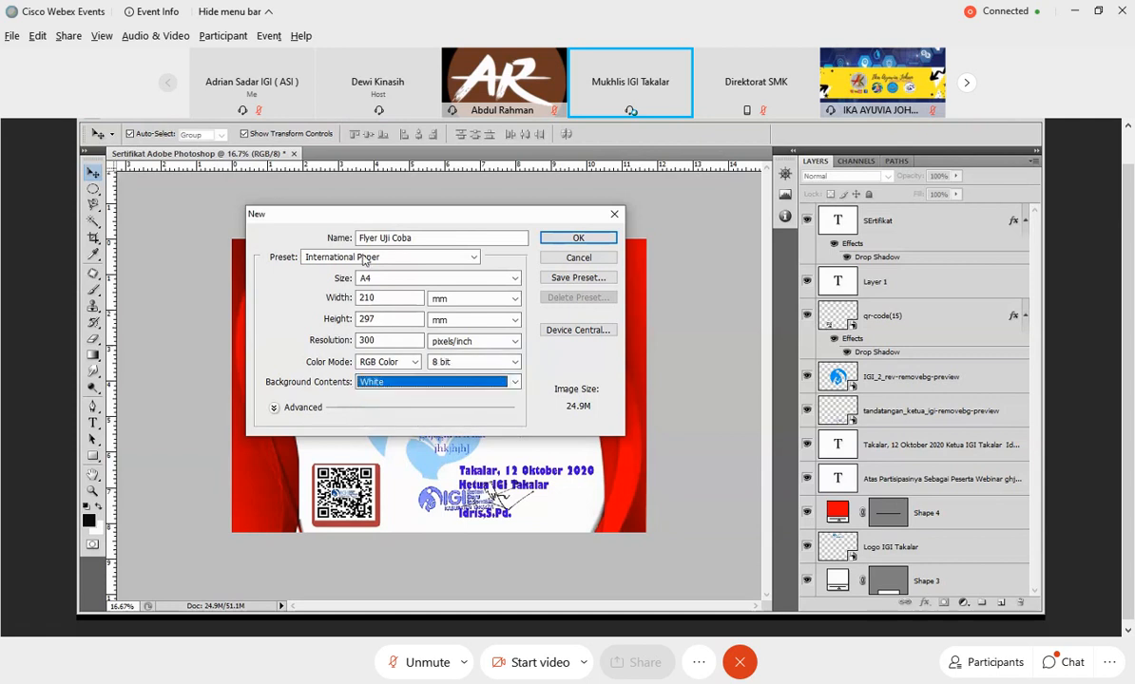
{"action": "left_click", "coordinate": [558, 241]}
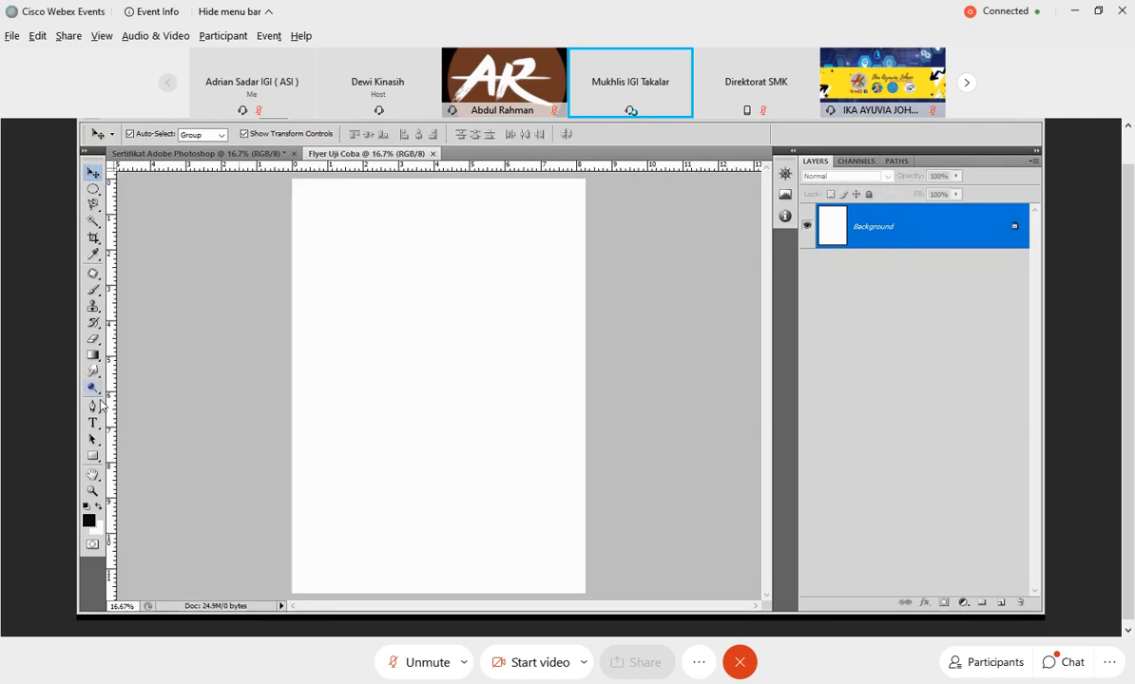
Draw a black rectangle with the Rectangle Tool that covers the whole page and slightly overlaps its edges.
{"action": "left_click", "coordinate": [93, 458]}
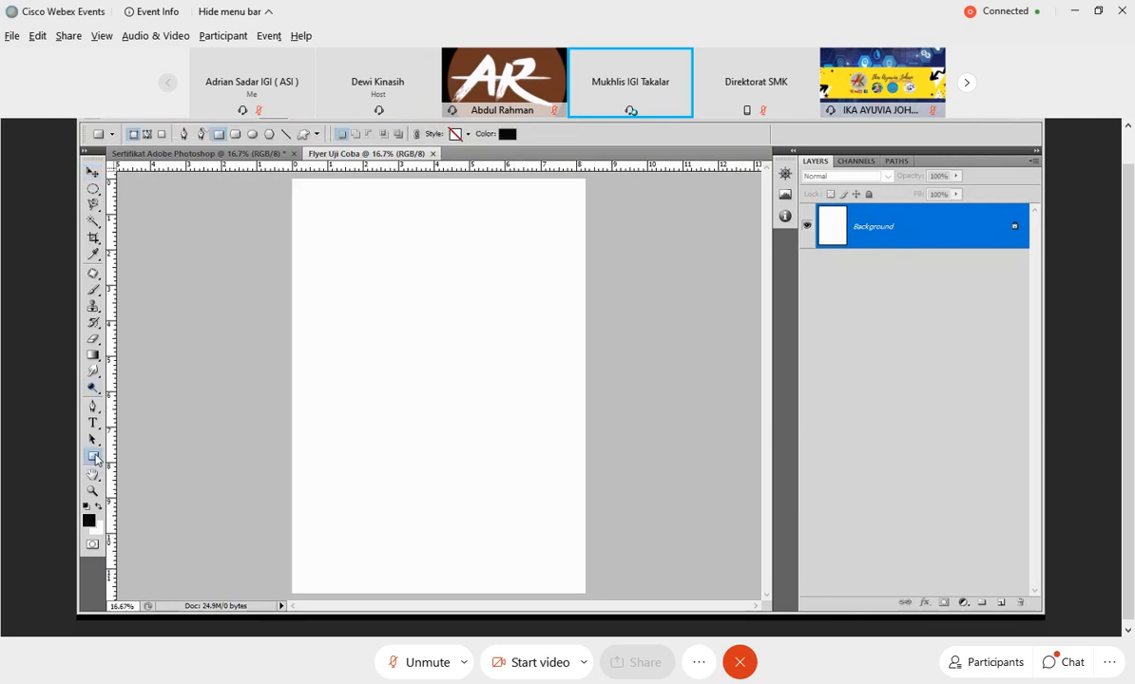
{"action": "left_click", "coordinate": [94, 458]}
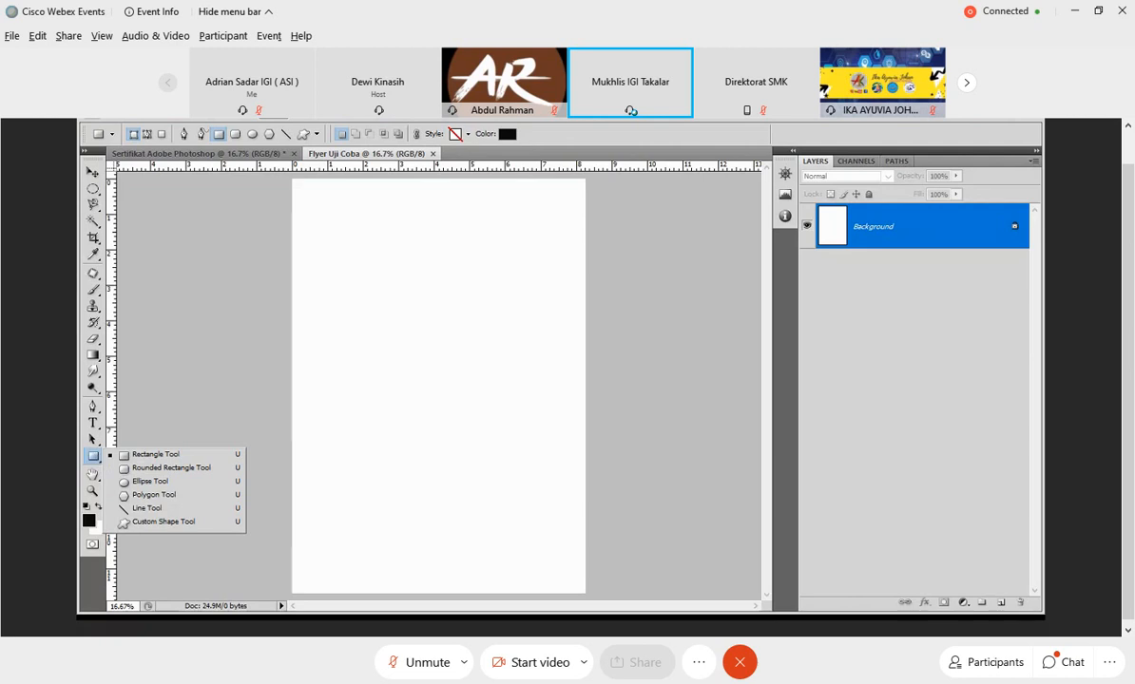
{"action": "left_click_drag", "start_coordinate": [278, 177], "coordinate": [594, 601]}
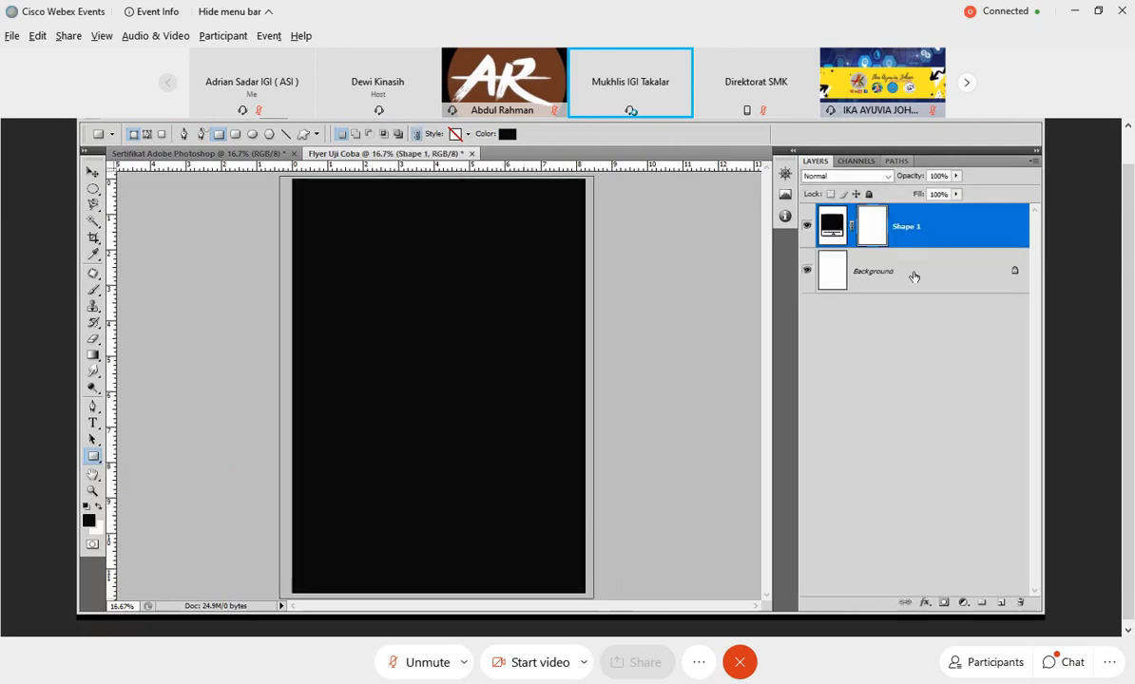
{"action": "left_click", "coordinate": [869, 278]}
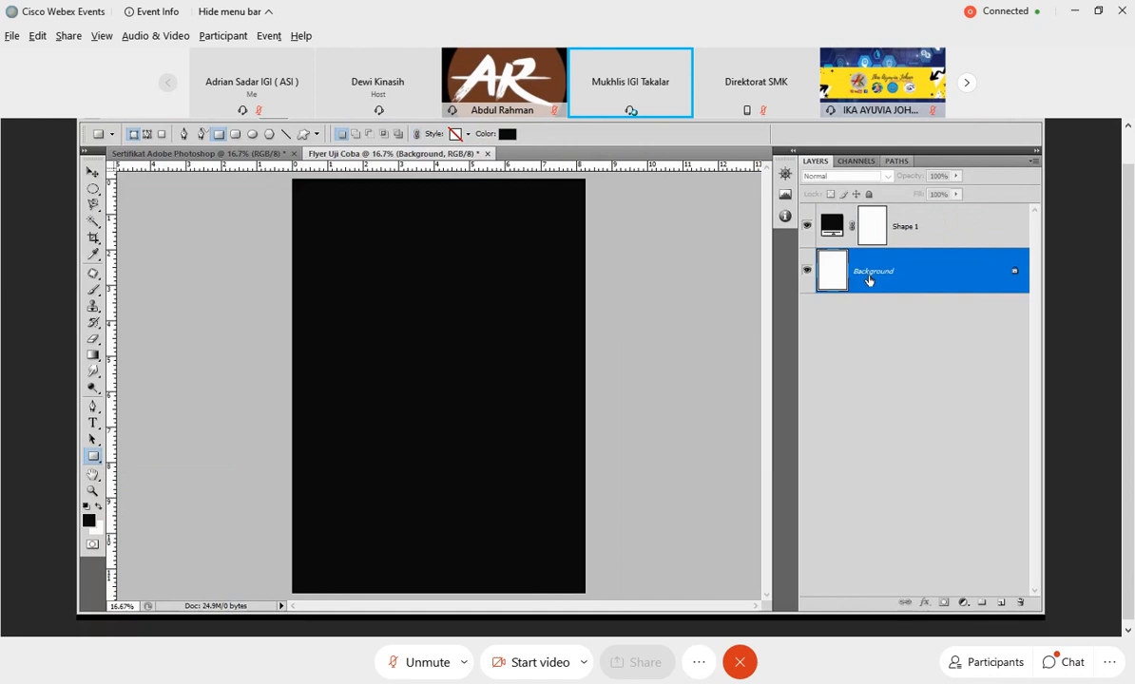
{"action": "left_click", "coordinate": [917, 235]}
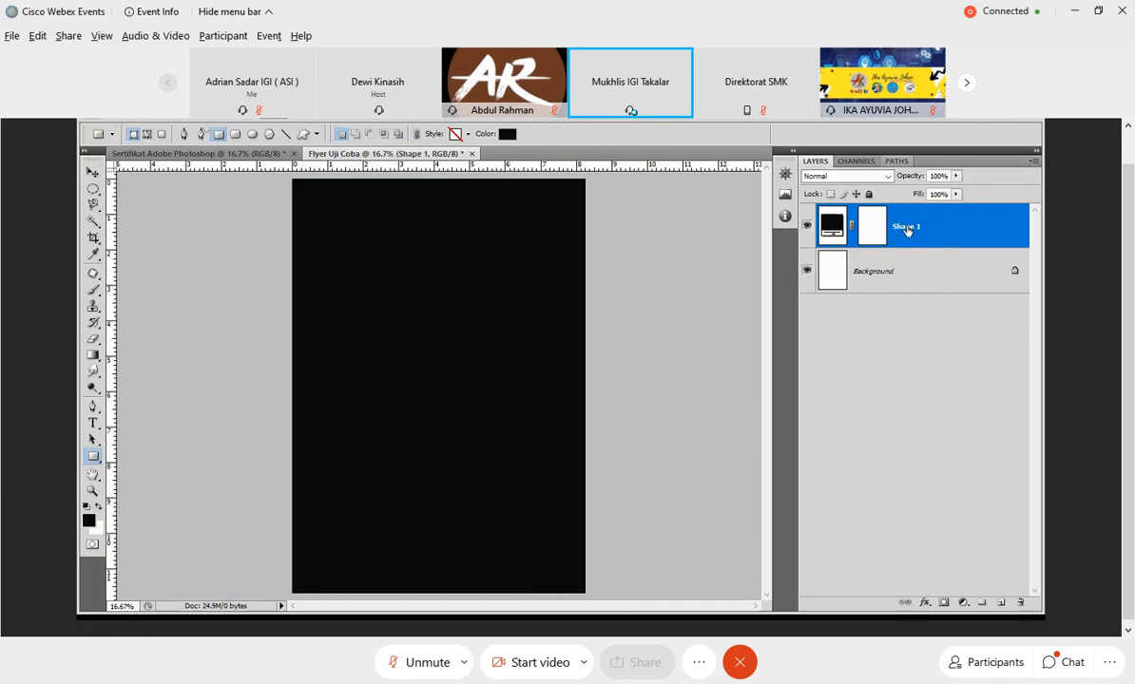
{"action": "double_click", "coordinate": [905, 229]}
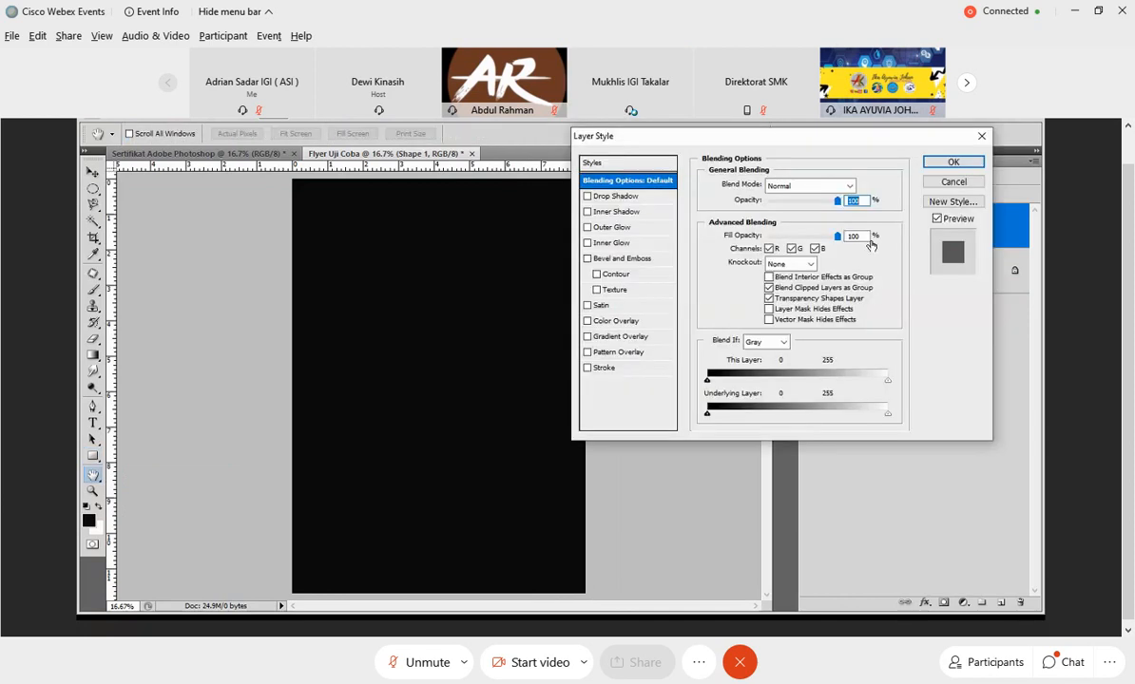
{"action": "left_click", "coordinate": [953, 181]}
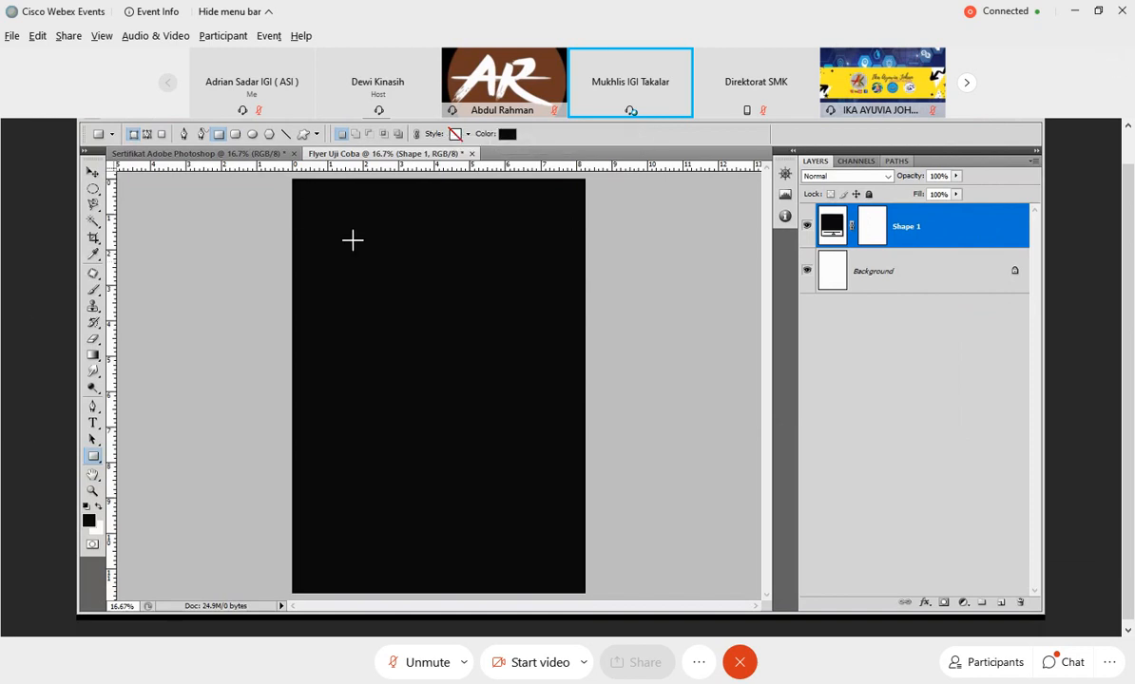
{"action": "right_click", "coordinate": [899, 228]}
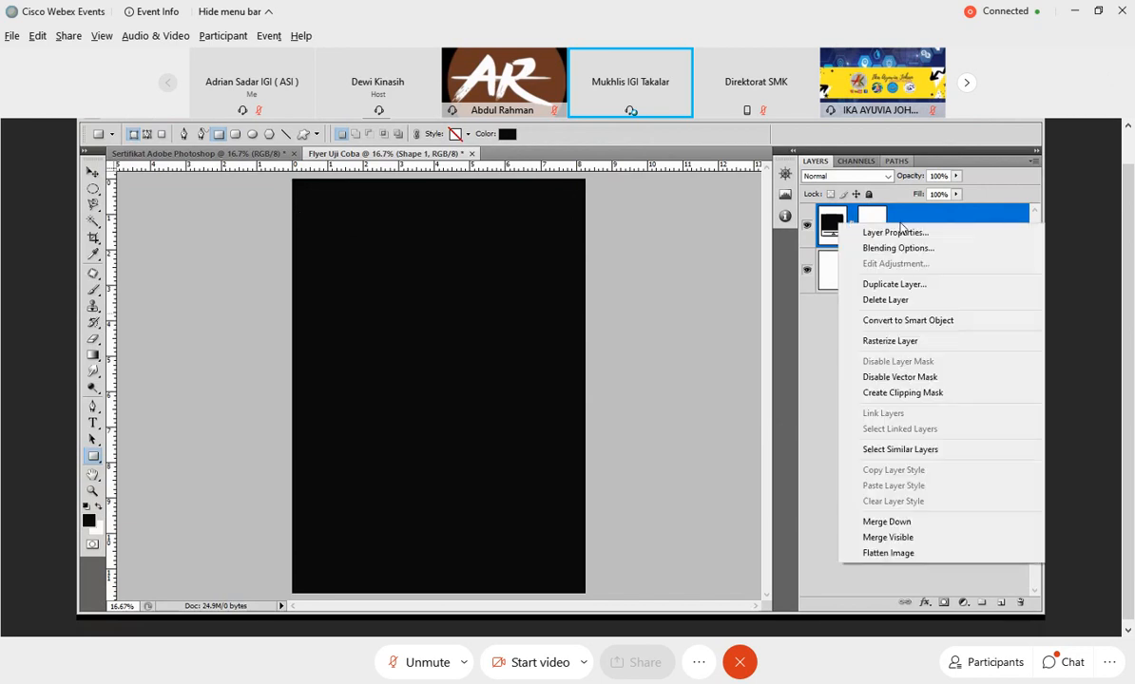
{"action": "left_click", "coordinate": [699, 246]}
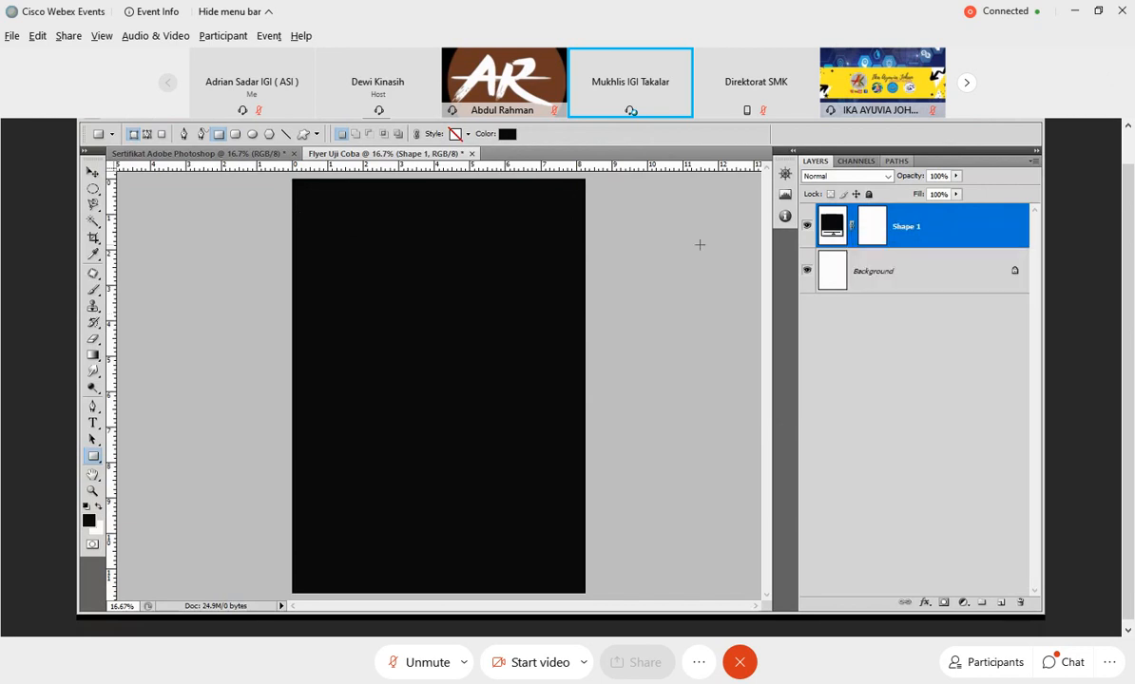
Duplicate the black rectangle's shape layer within the Flyer Uji Coba document.
{"action": "right_click", "coordinate": [909, 225]}
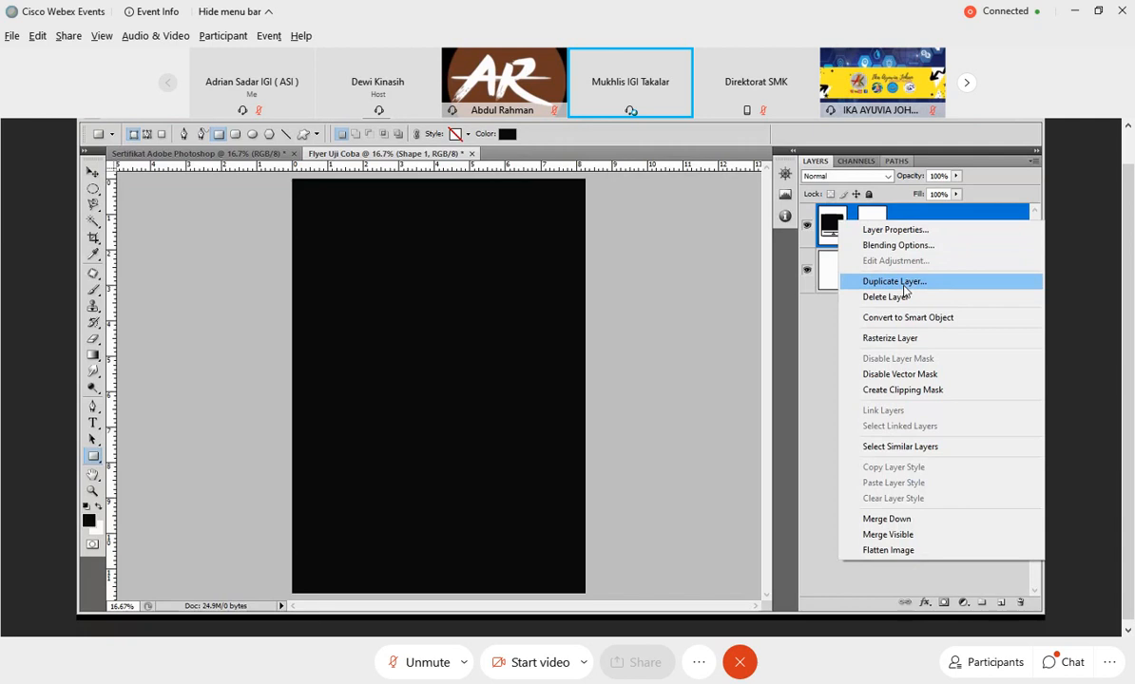
{"action": "left_click", "coordinate": [904, 285]}
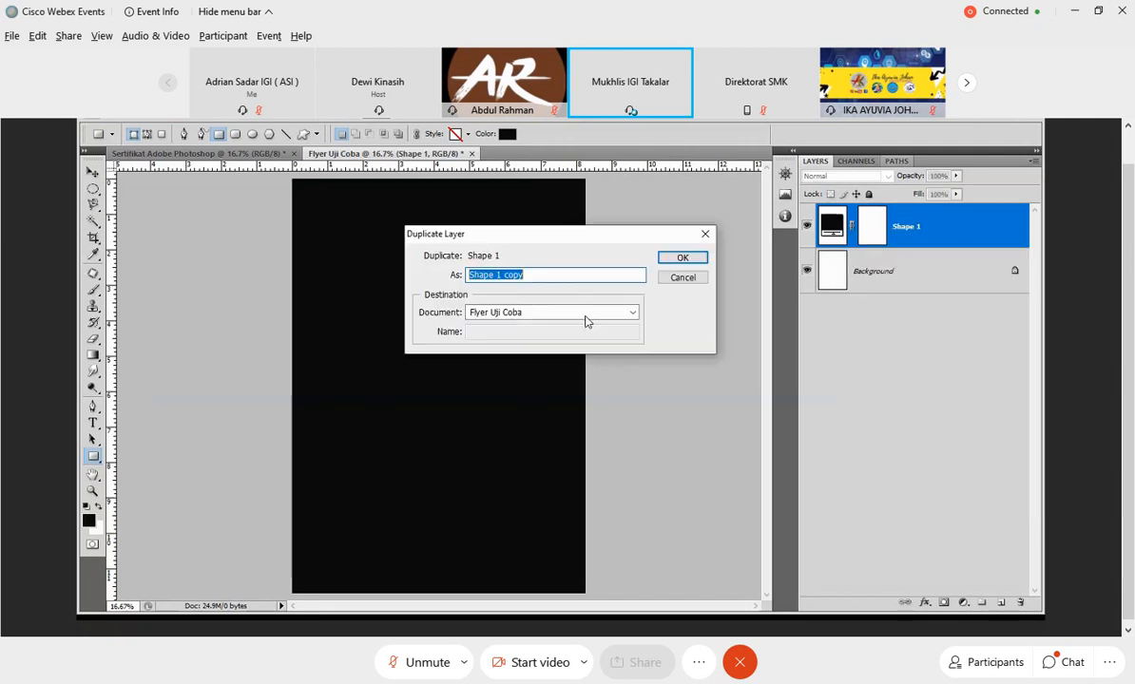
{"action": "left_click", "coordinate": [673, 257]}
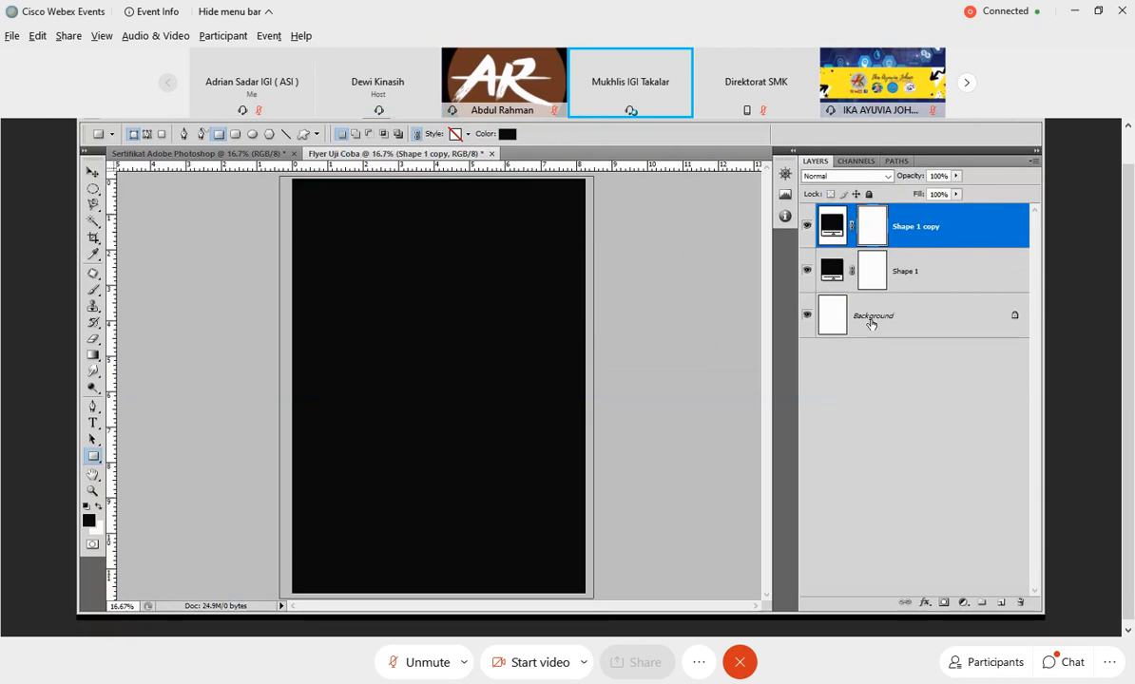
Distort the duplicated rectangle by pulling its upper-right corner down about two thirds of the page height, forming a diagonal top edge, and apply it.
{"action": "left_click", "coordinate": [905, 268]}
{"action": "left_click", "coordinate": [920, 237]}
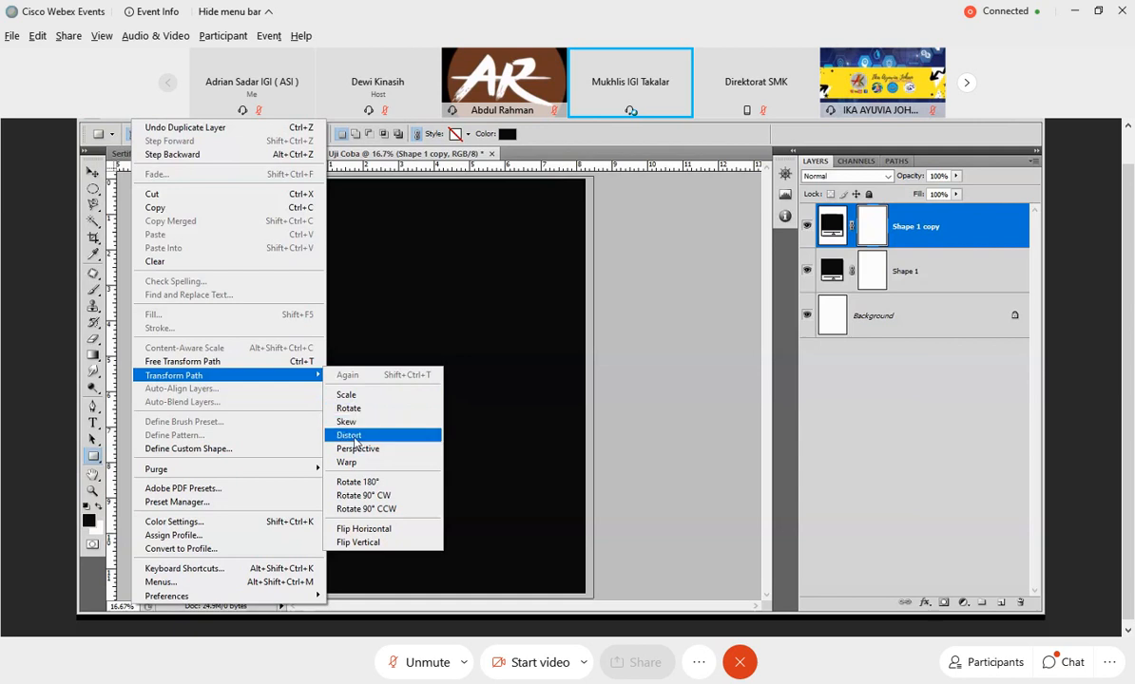
{"action": "left_click", "coordinate": [353, 437]}
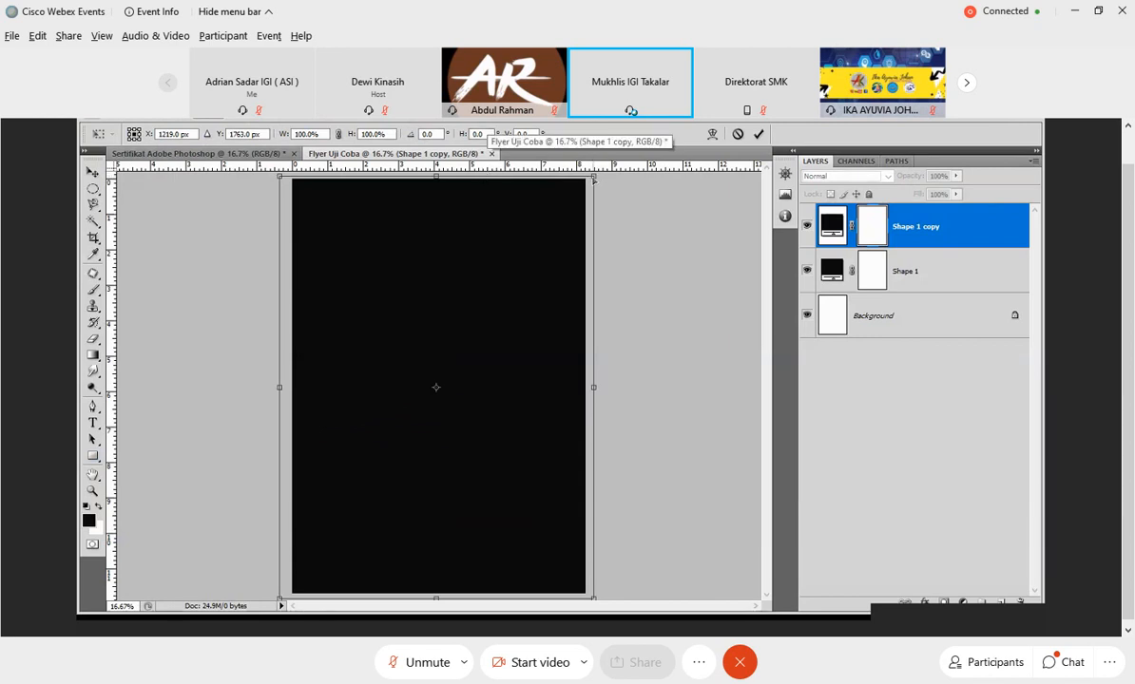
{"action": "left_click_drag", "start_coordinate": [594, 179], "coordinate": [590, 457]}
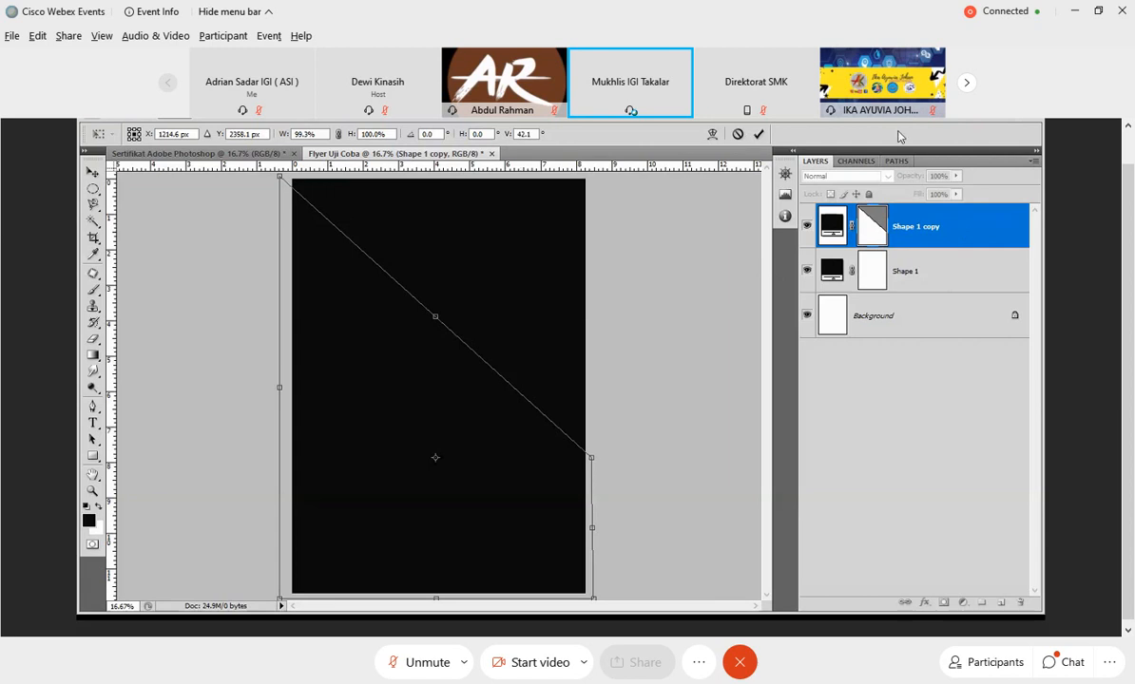
{"action": "key", "text": "v"}
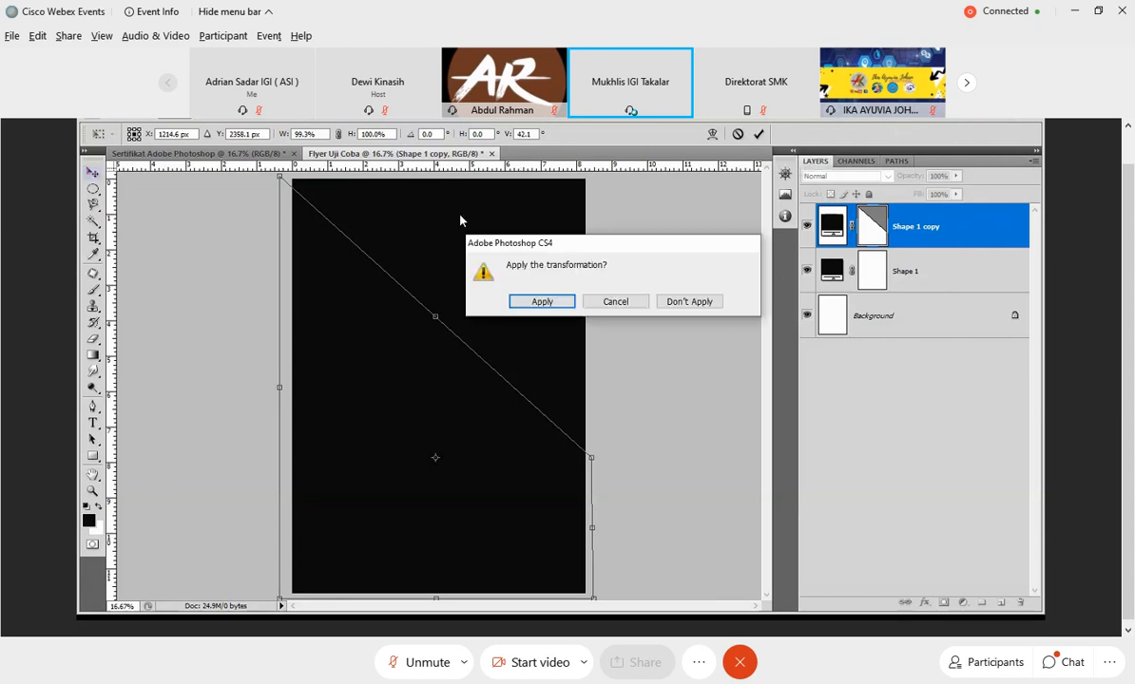
{"action": "left_click", "coordinate": [540, 301]}
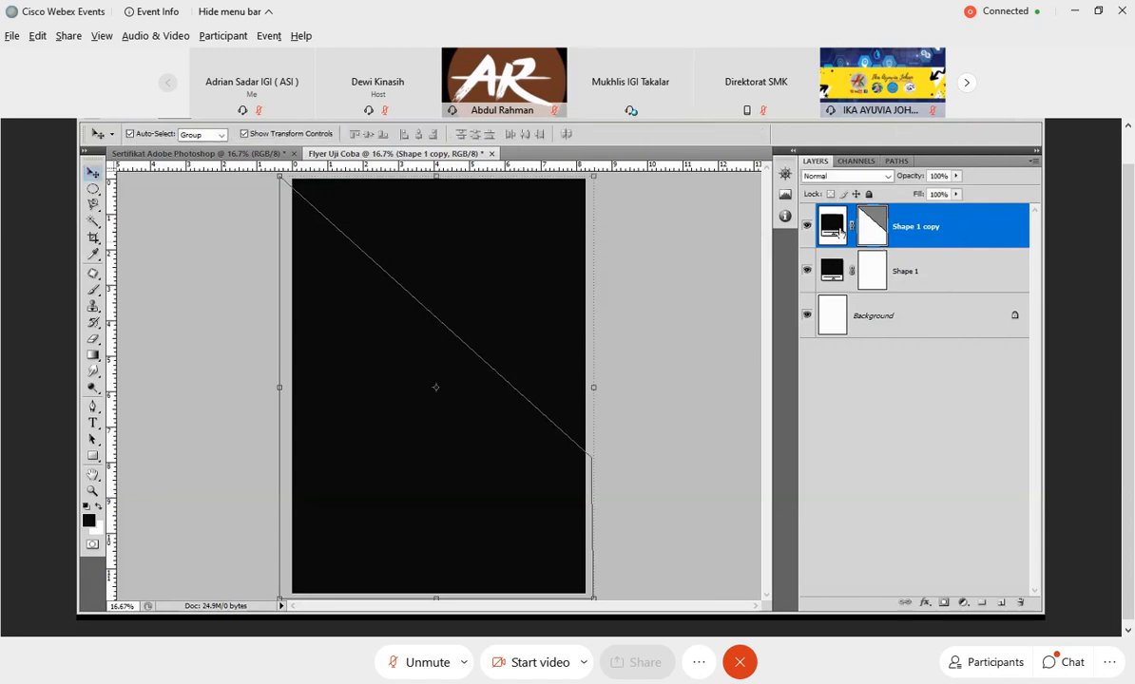
Recolor the distorted rectangle copy to near-white #fbf9f8 and move it down about 1.5 inches.
{"action": "double_click", "coordinate": [840, 231]}
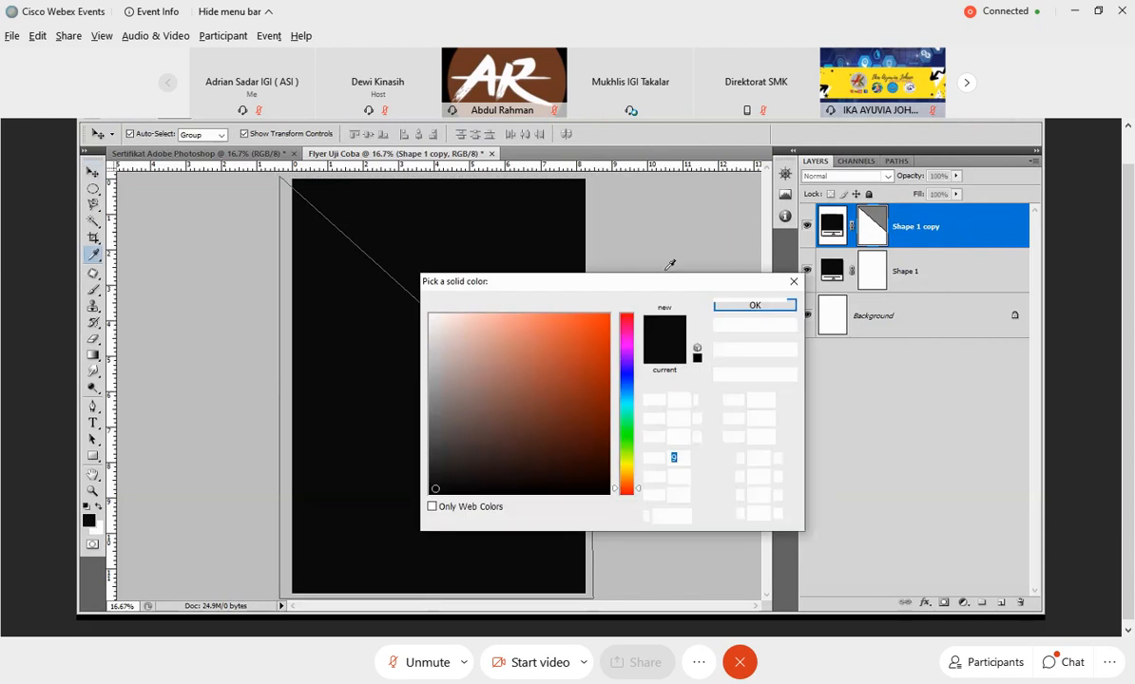
{"action": "left_click", "coordinate": [431, 316]}
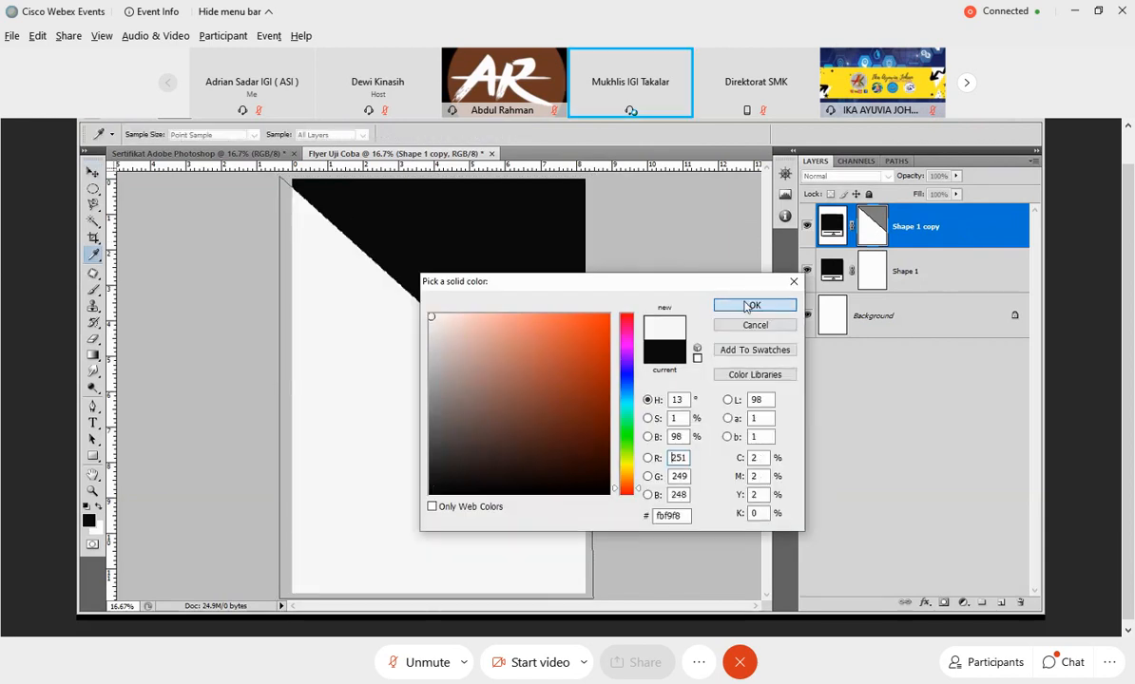
{"action": "left_click", "coordinate": [750, 305]}
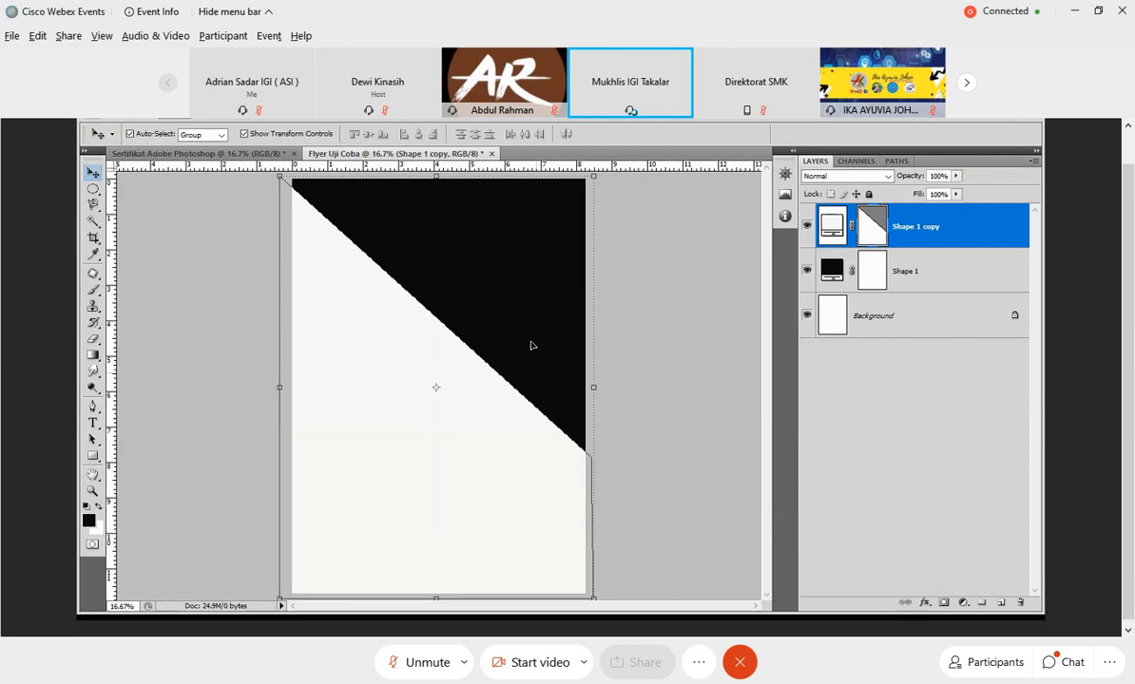
{"action": "left_click_drag", "start_coordinate": [345, 342], "coordinate": [346, 380]}
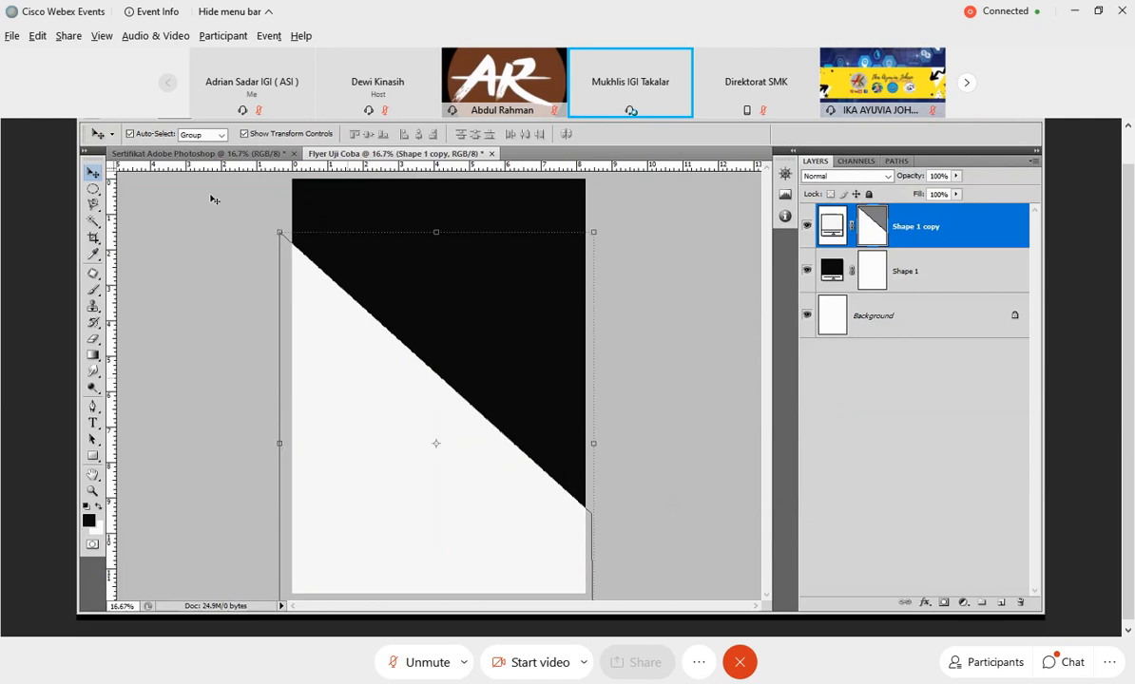
{"action": "left_click", "coordinate": [737, 443]}
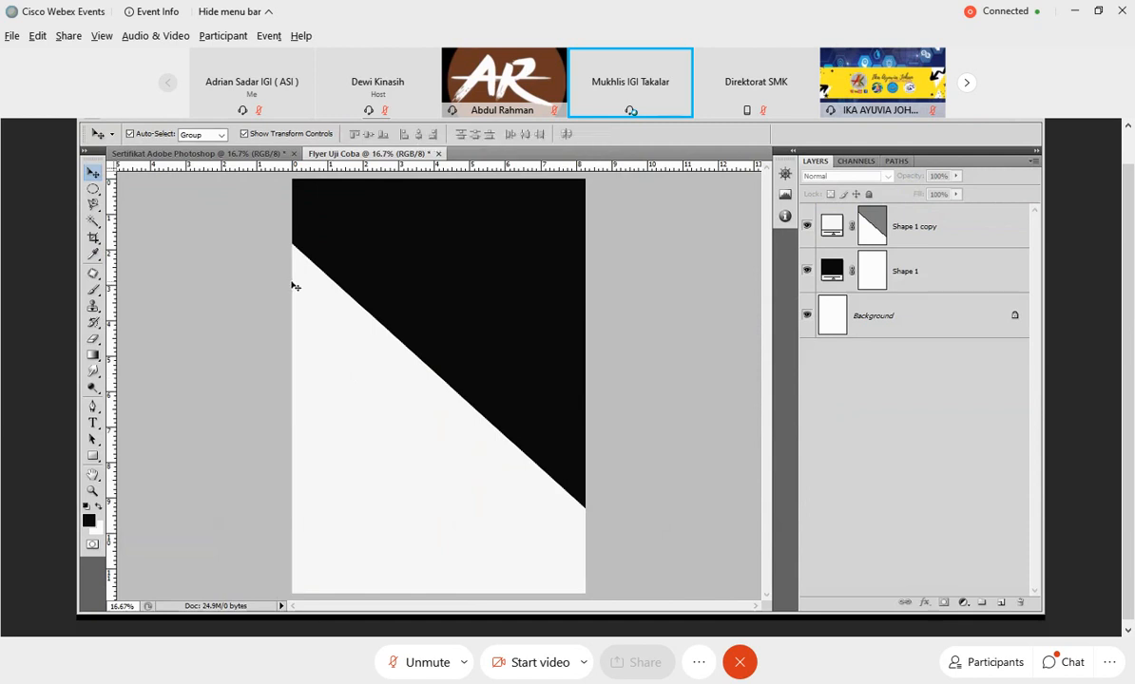
Duplicate the near-white diagonal shape within the Flyer Uji Coba document and recolor the copy to teal #228680.
{"action": "right_click", "coordinate": [930, 233]}
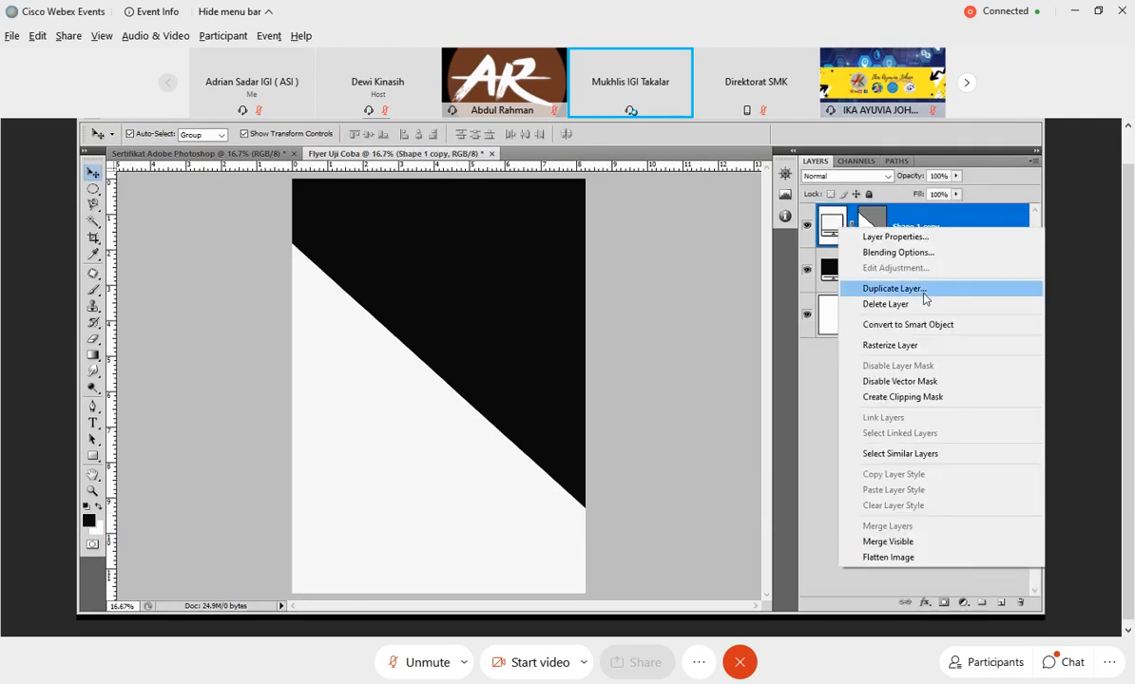
{"action": "left_click", "coordinate": [893, 289]}
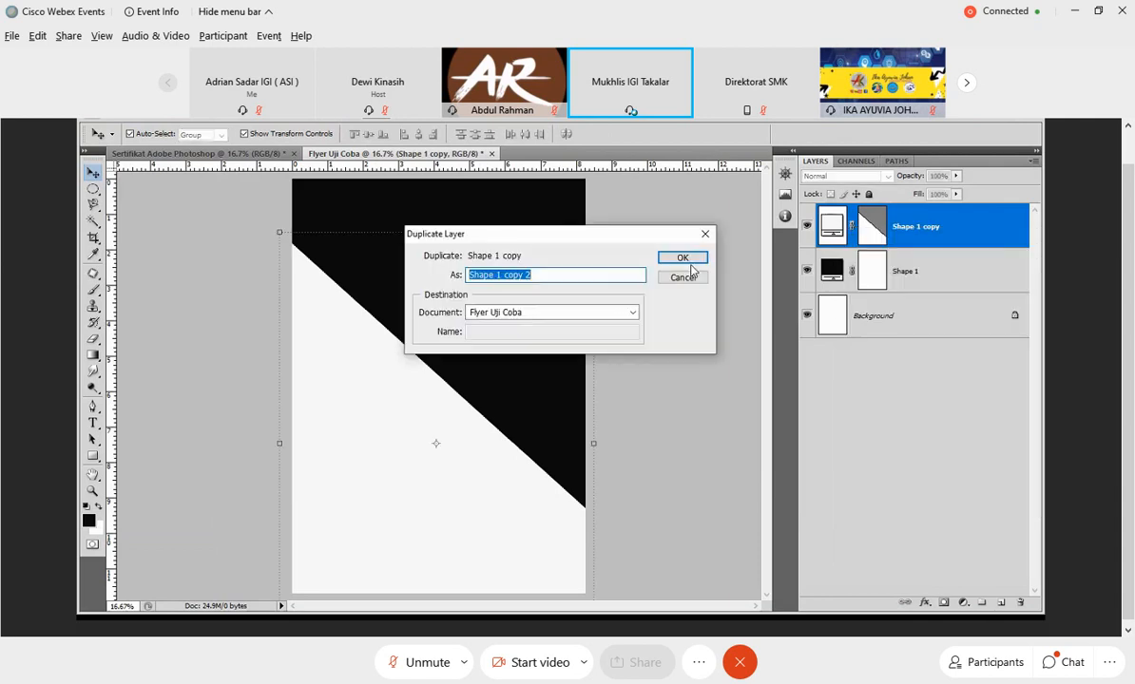
{"action": "left_click", "coordinate": [690, 262]}
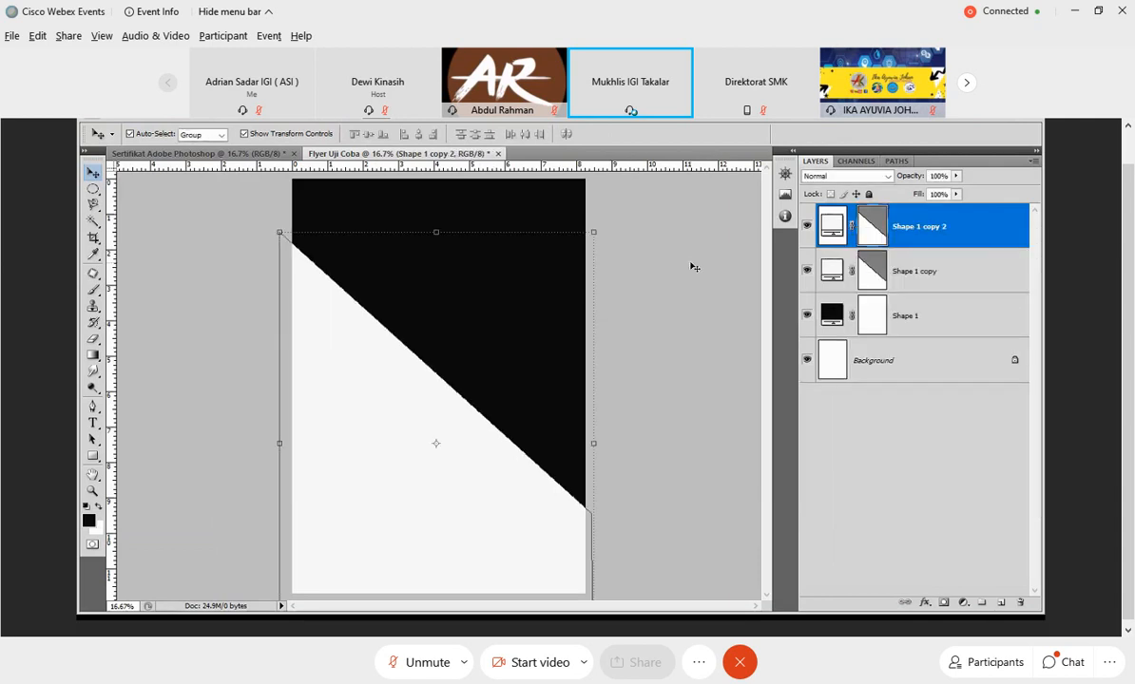
{"action": "double_click", "coordinate": [828, 228]}
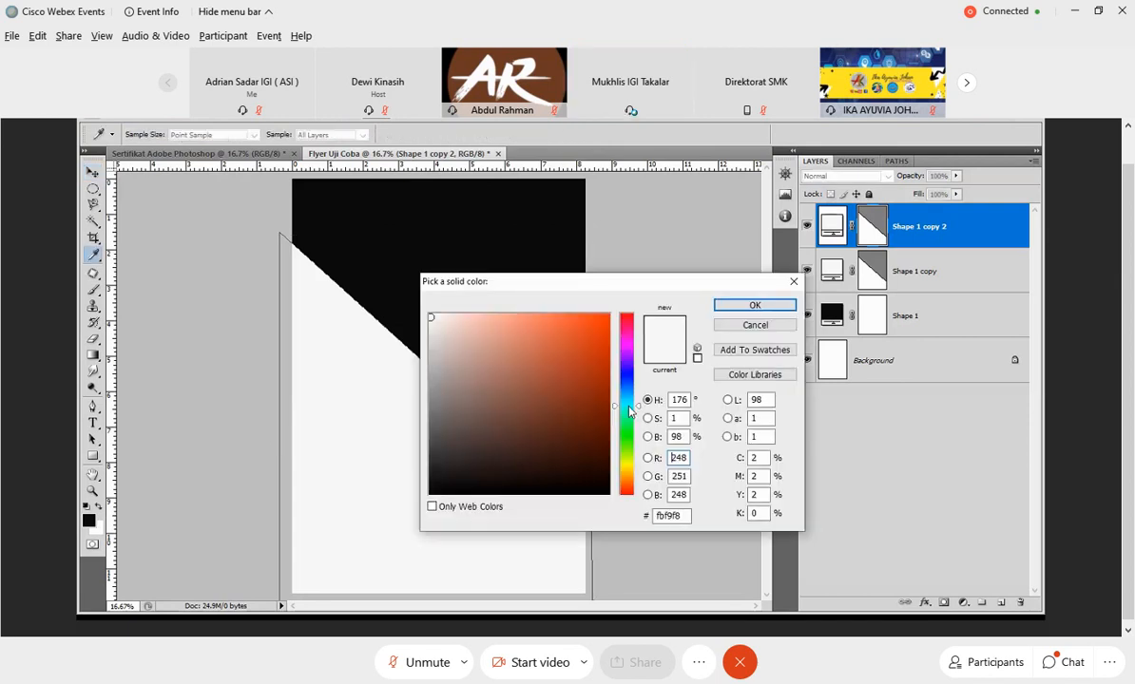
{"action": "left_click", "coordinate": [563, 399]}
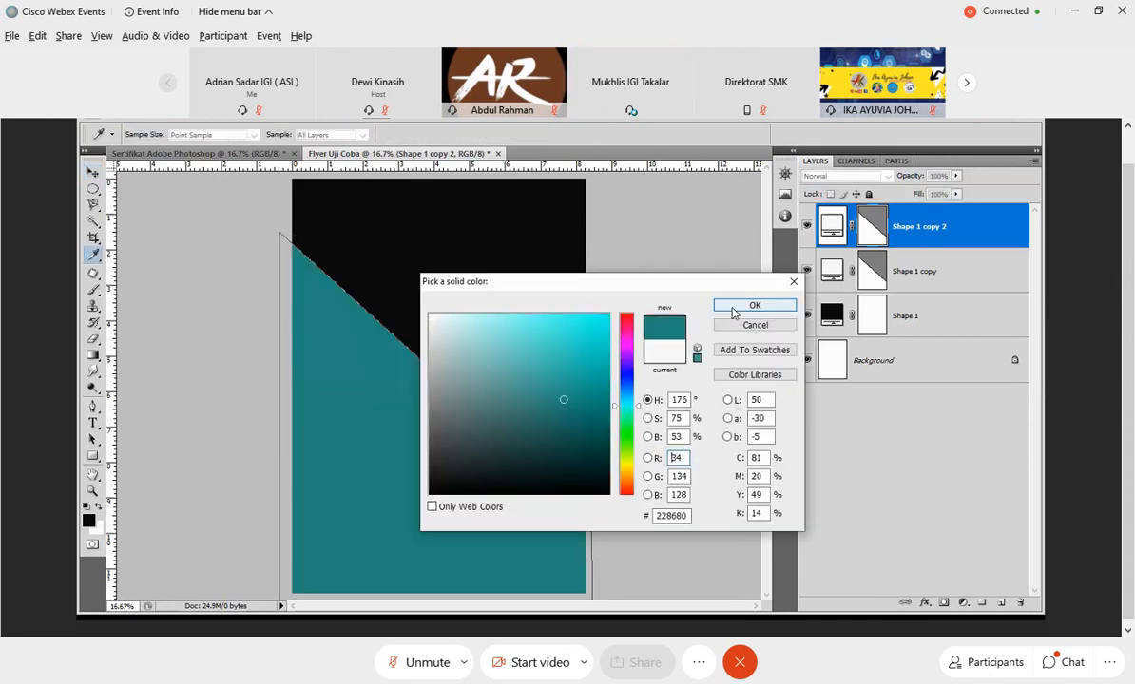
{"action": "left_click", "coordinate": [731, 309]}
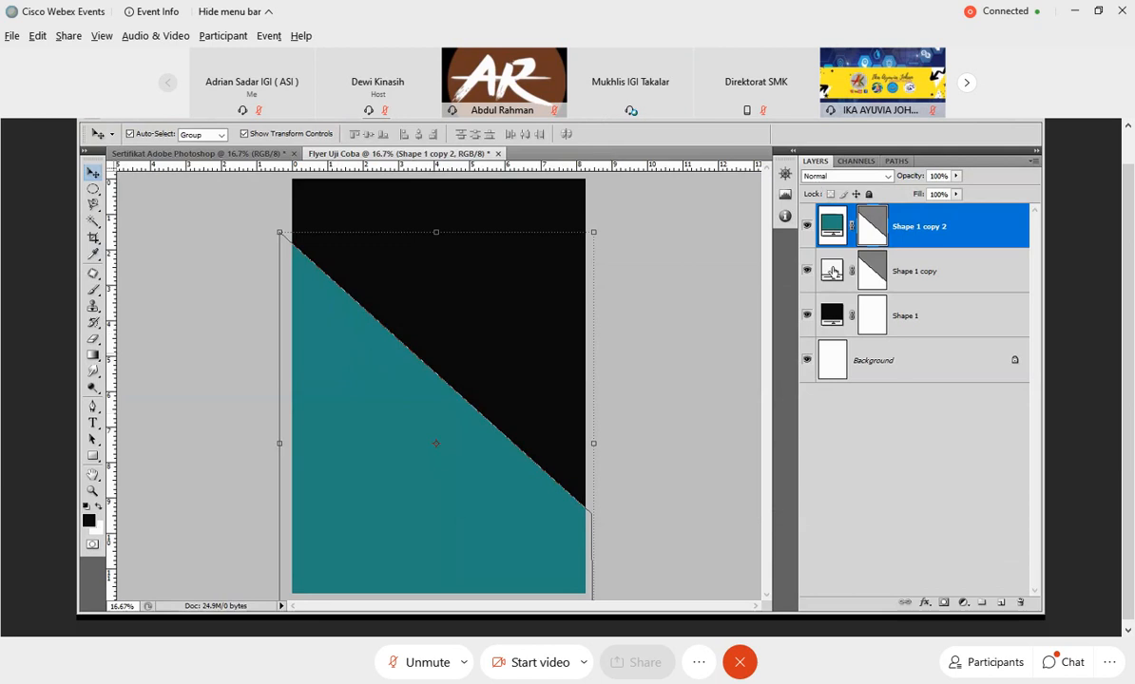
Bring the near-white diagonal shape above the teal one and shift it down about 0.9 inch so a teal stripe shows.
{"action": "left_click", "coordinate": [953, 275]}
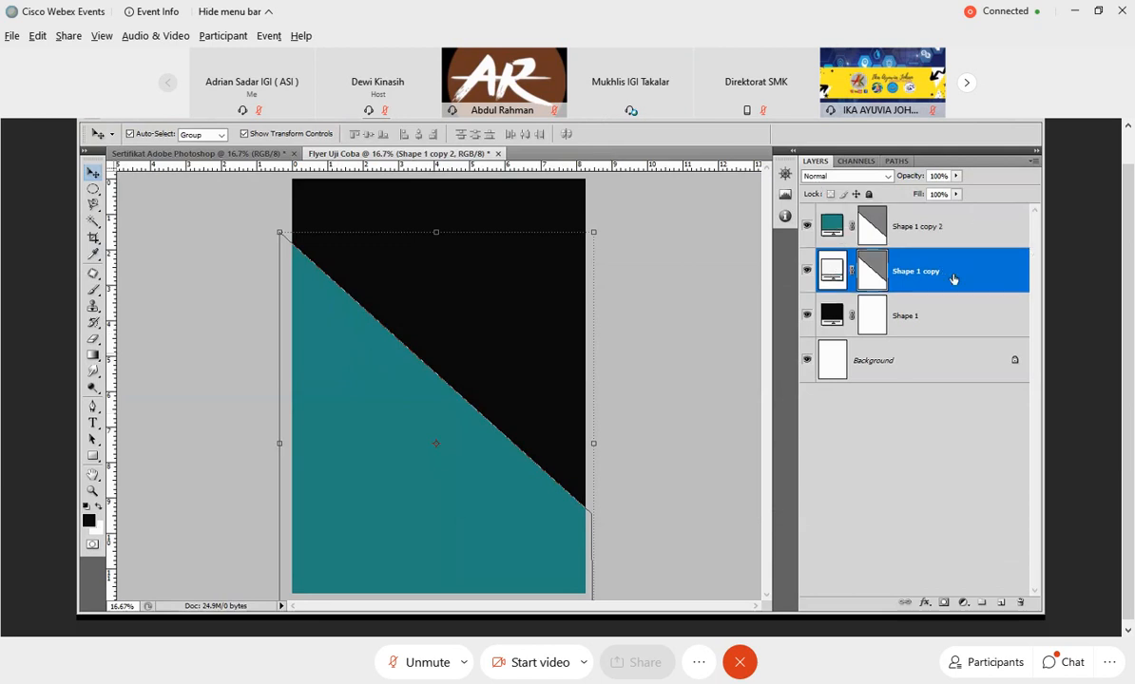
{"action": "left_click", "coordinate": [927, 228]}
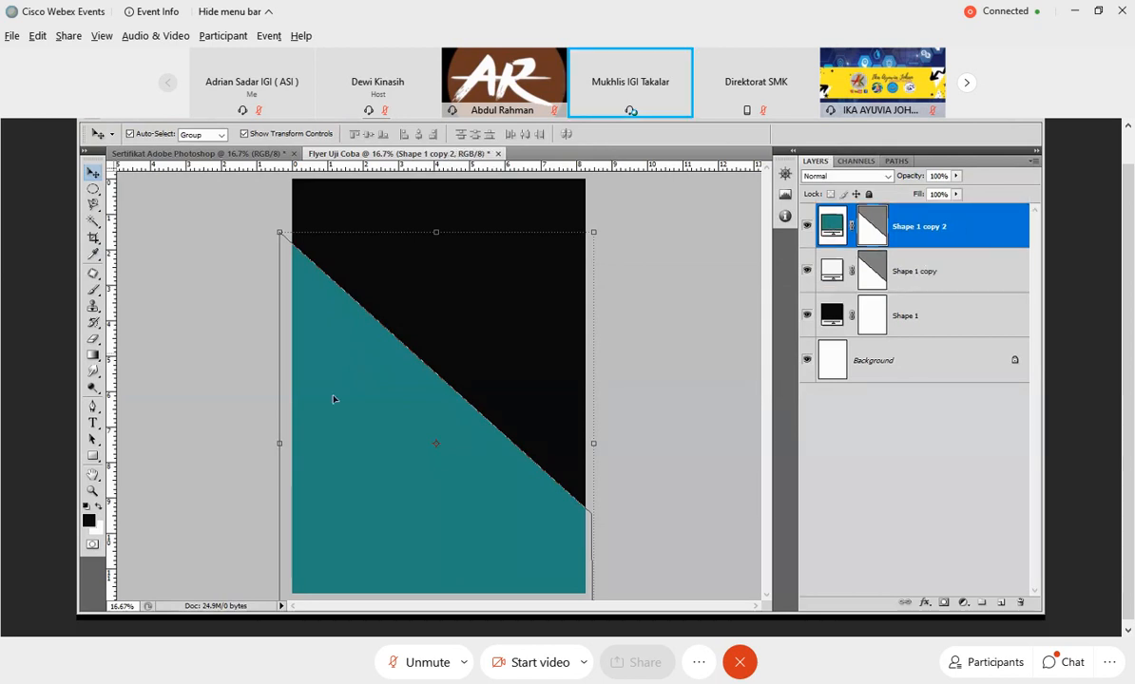
{"action": "left_click", "coordinate": [942, 278]}
{"action": "left_click_drag", "start_coordinate": [942, 279], "coordinate": [946, 245]}
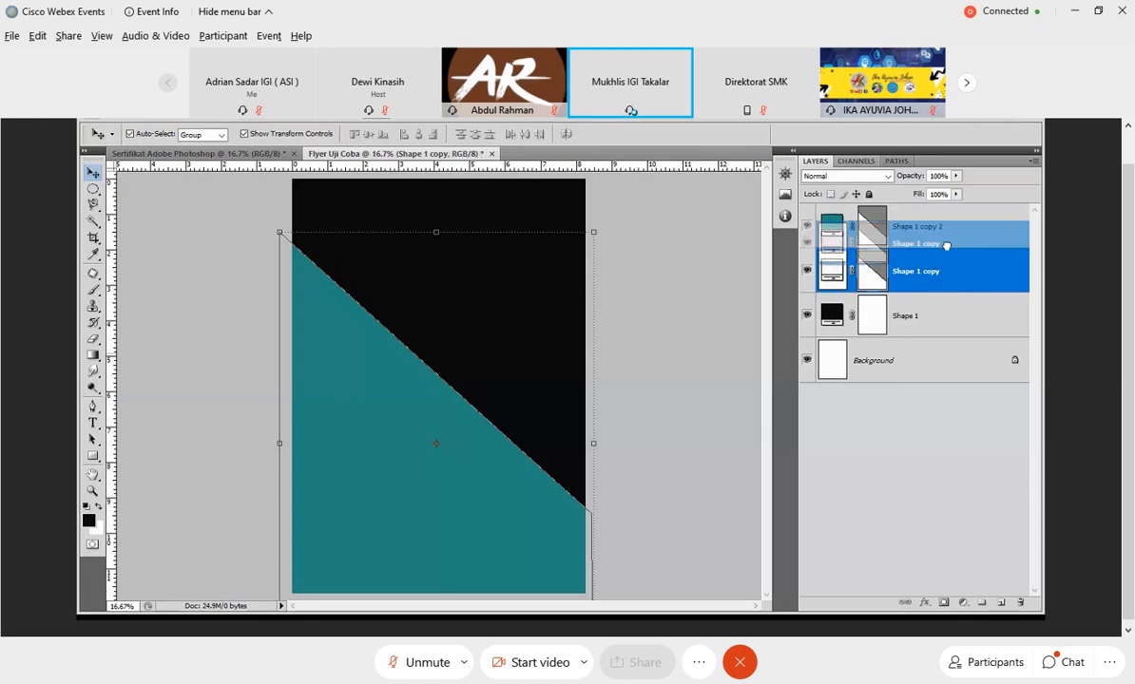
{"action": "left_click_drag", "start_coordinate": [946, 245], "coordinate": [841, 226]}
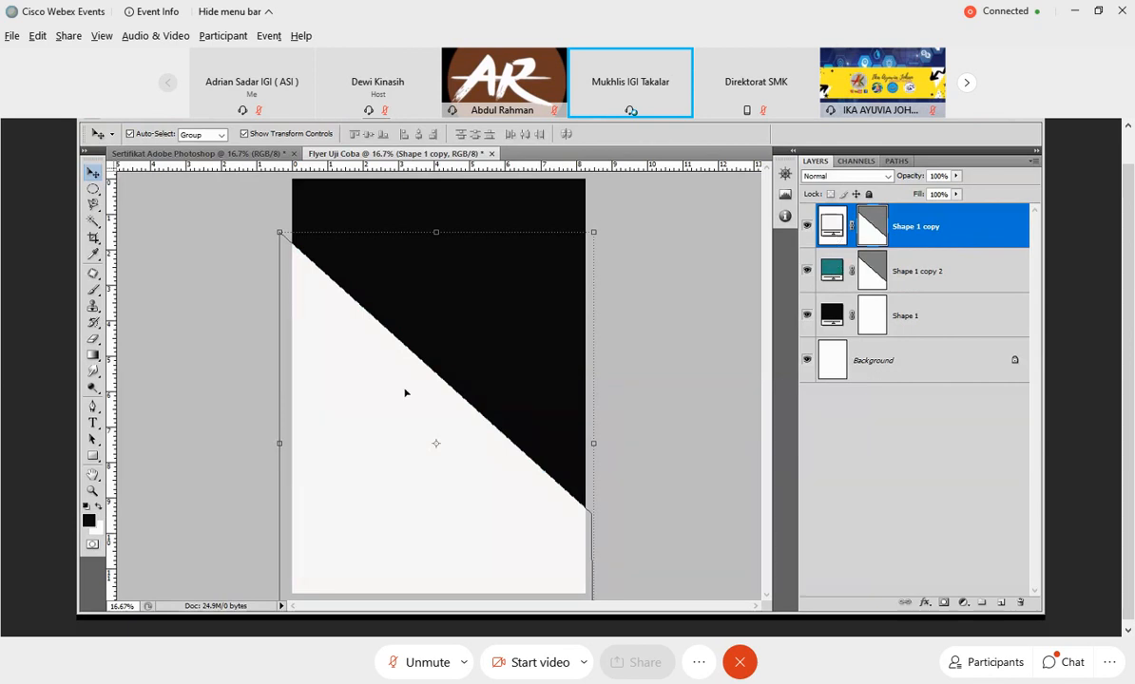
{"action": "left_click_drag", "start_coordinate": [405, 393], "coordinate": [400, 421]}
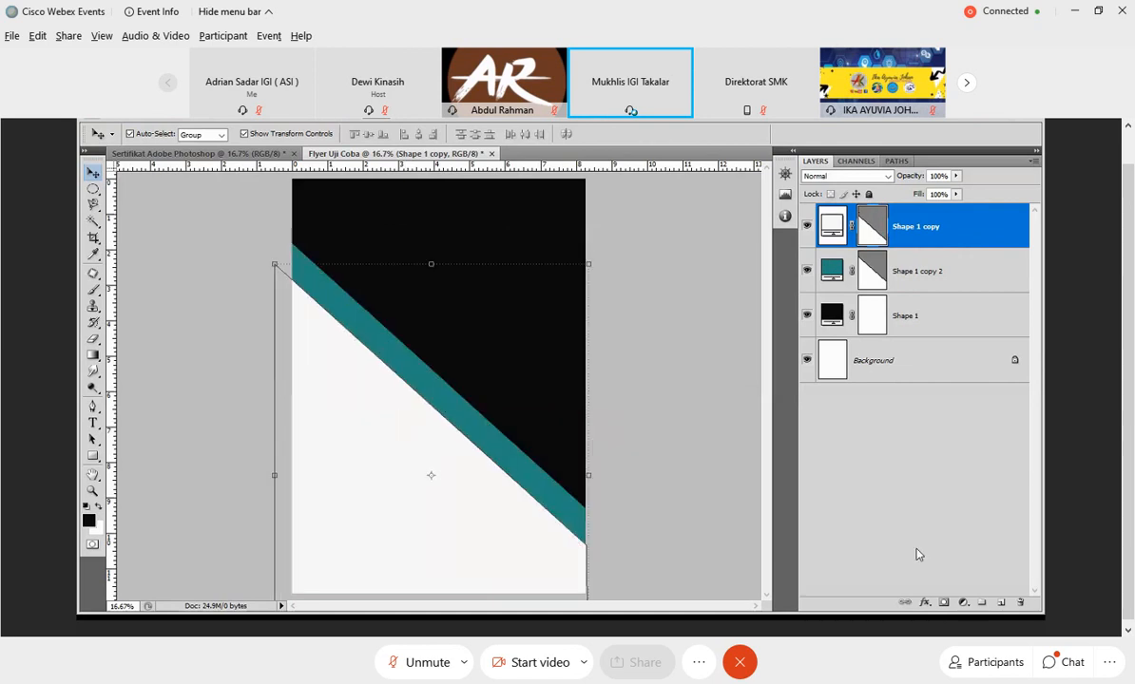
{"action": "left_click", "coordinate": [667, 273]}
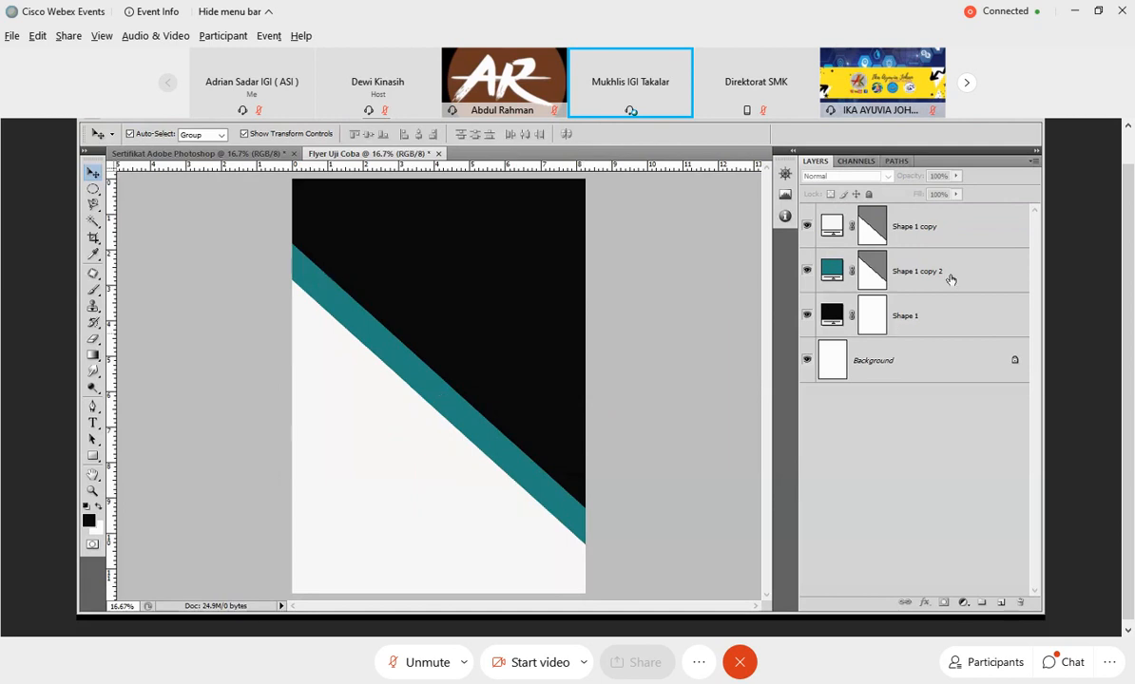
Duplicate the teal diagonal shape layer within the Flyer Uji Coba document.
{"action": "left_click", "coordinate": [866, 275]}
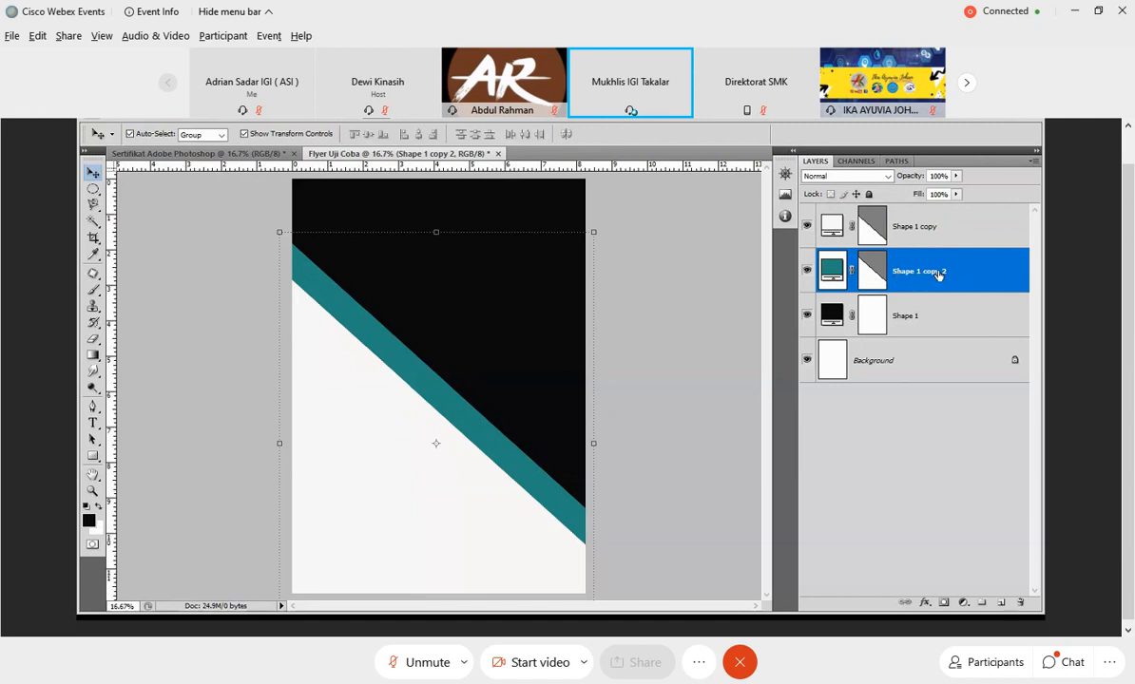
{"action": "right_click", "coordinate": [938, 273]}
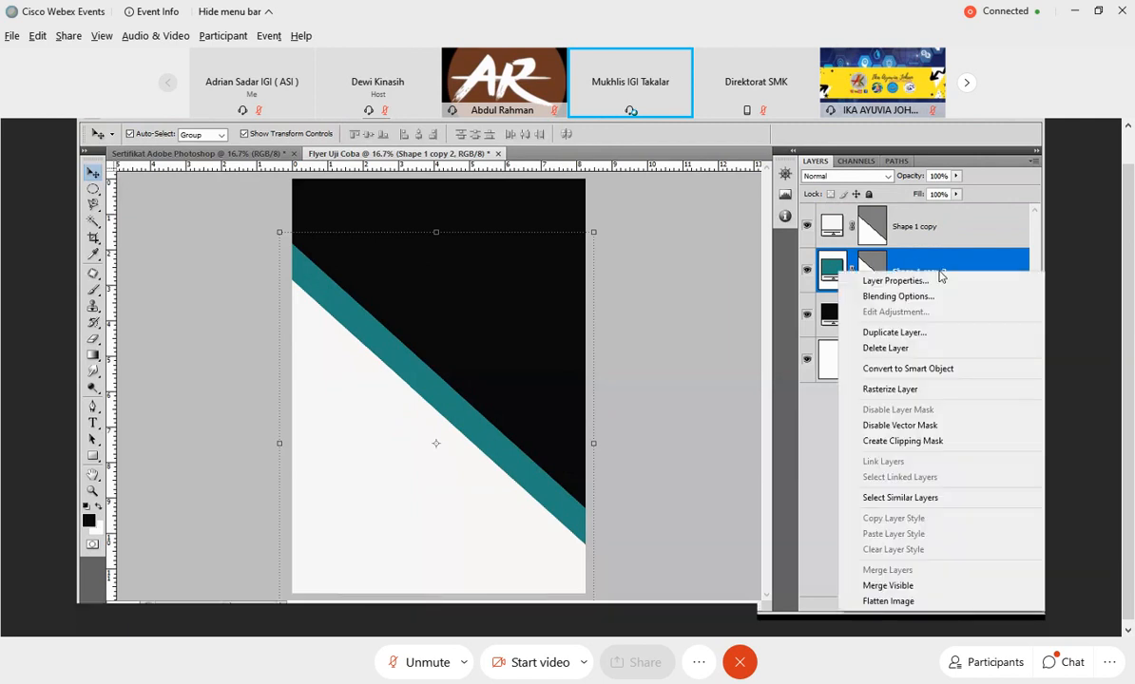
{"action": "left_click", "coordinate": [926, 334]}
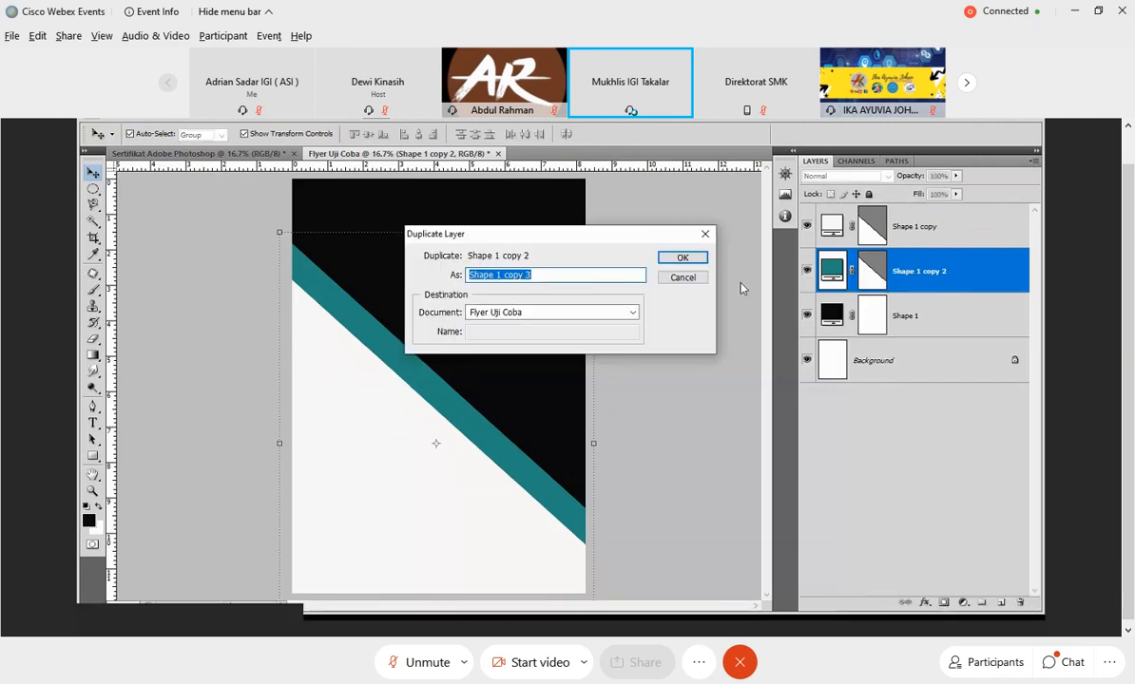
{"action": "left_click", "coordinate": [669, 262]}
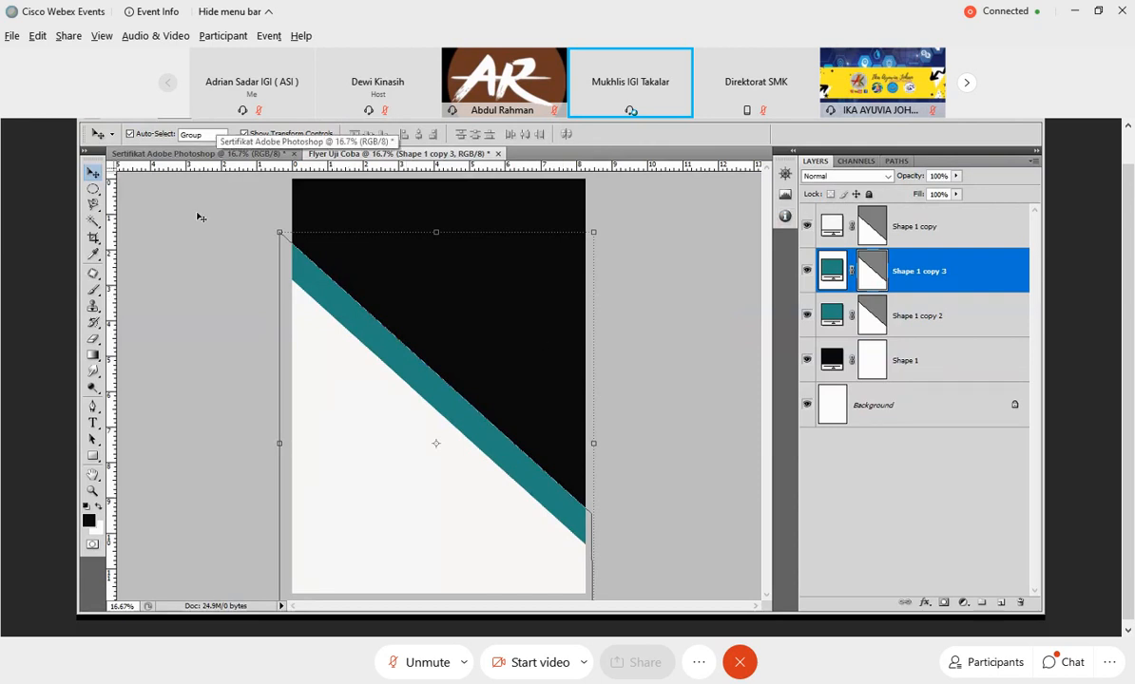
Flip the new teal copy horizontally and move it up about 2.3 inches, so its diagonal edge crosses the black area.
{"action": "left_click", "coordinate": [139, 117]}
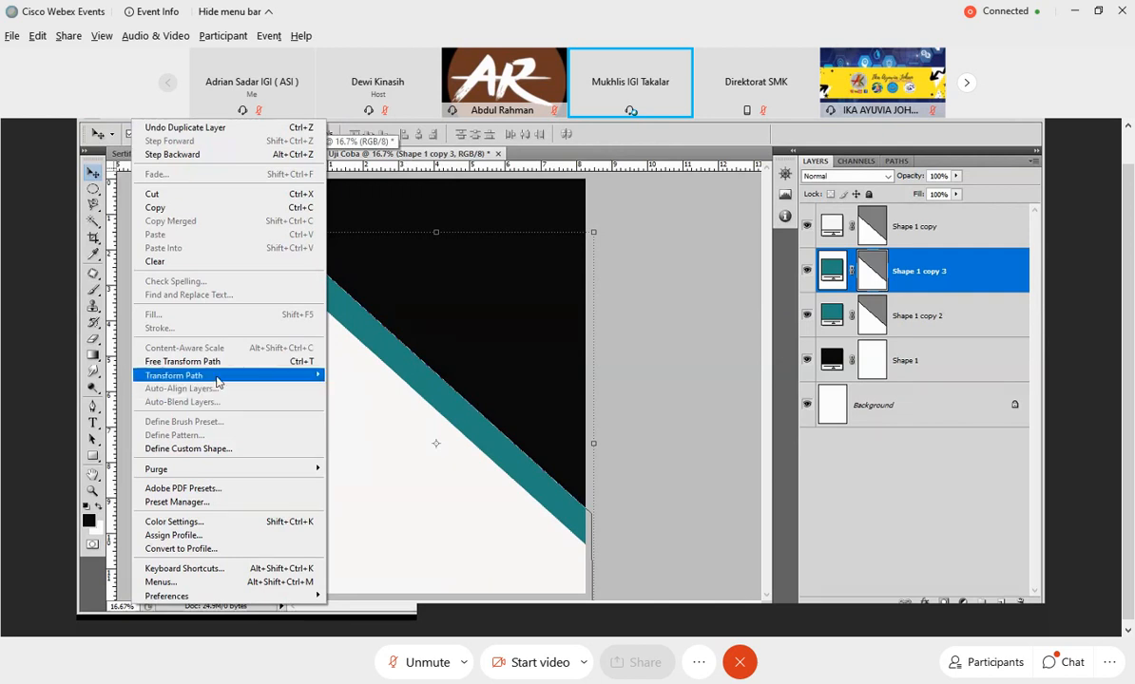
{"action": "mouse_move", "coordinate": [217, 380]}
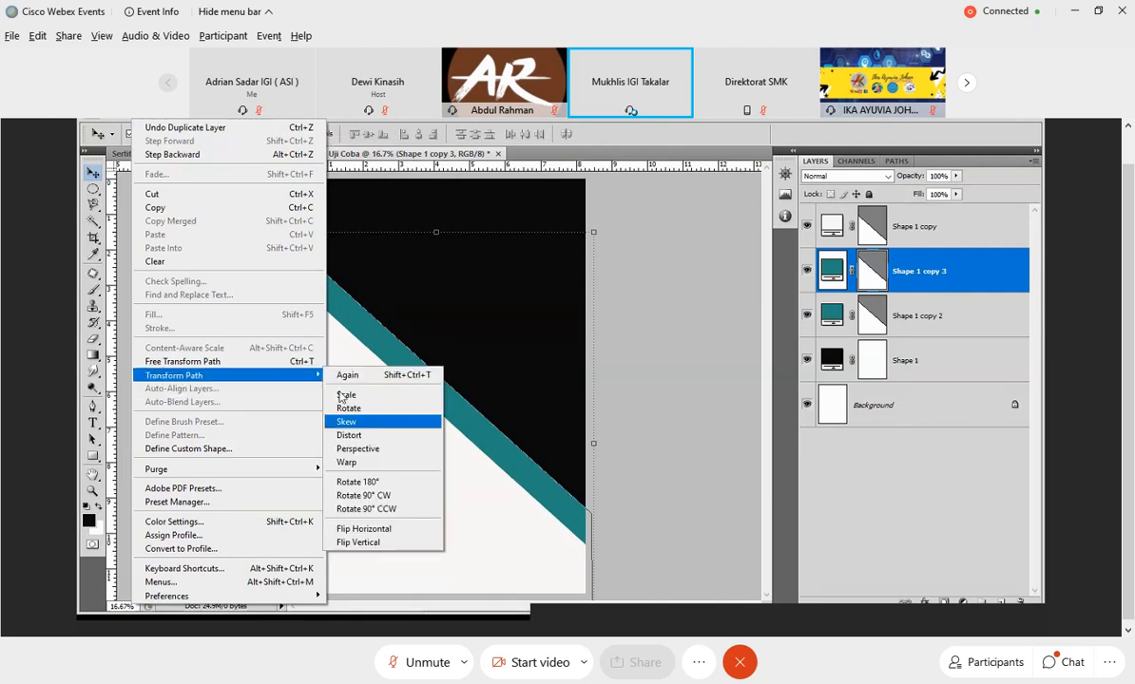
{"action": "left_click", "coordinate": [399, 530]}
{"action": "left_click_drag", "start_coordinate": [522, 395], "coordinate": [525, 317]}
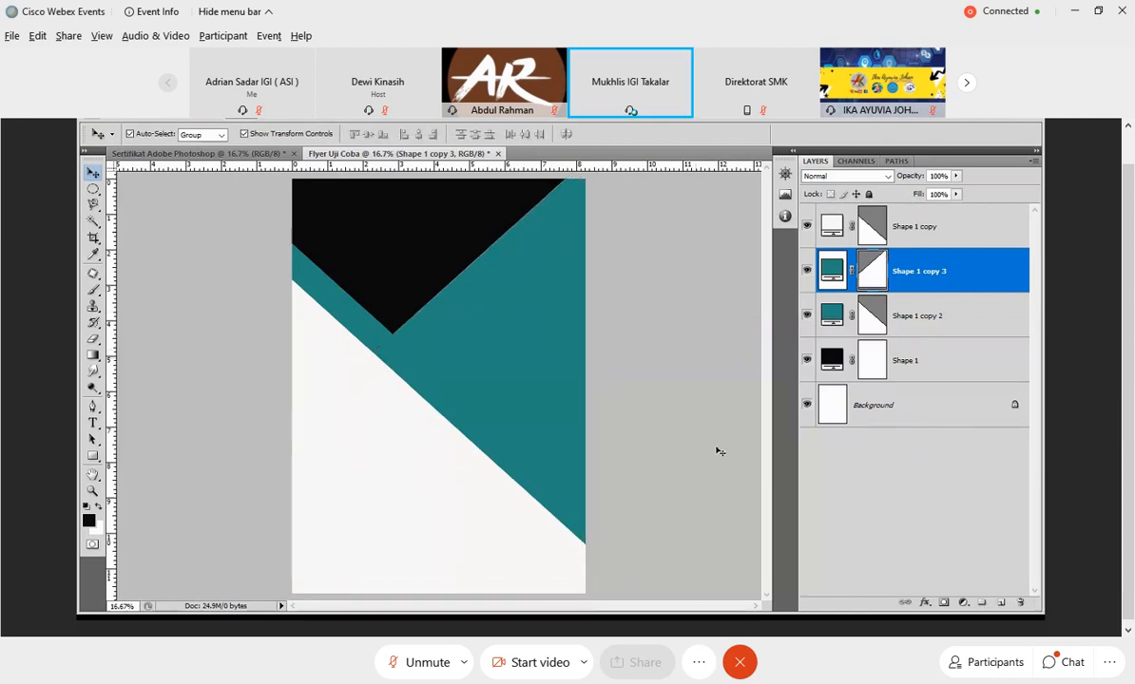
{"action": "left_click", "coordinate": [691, 469]}
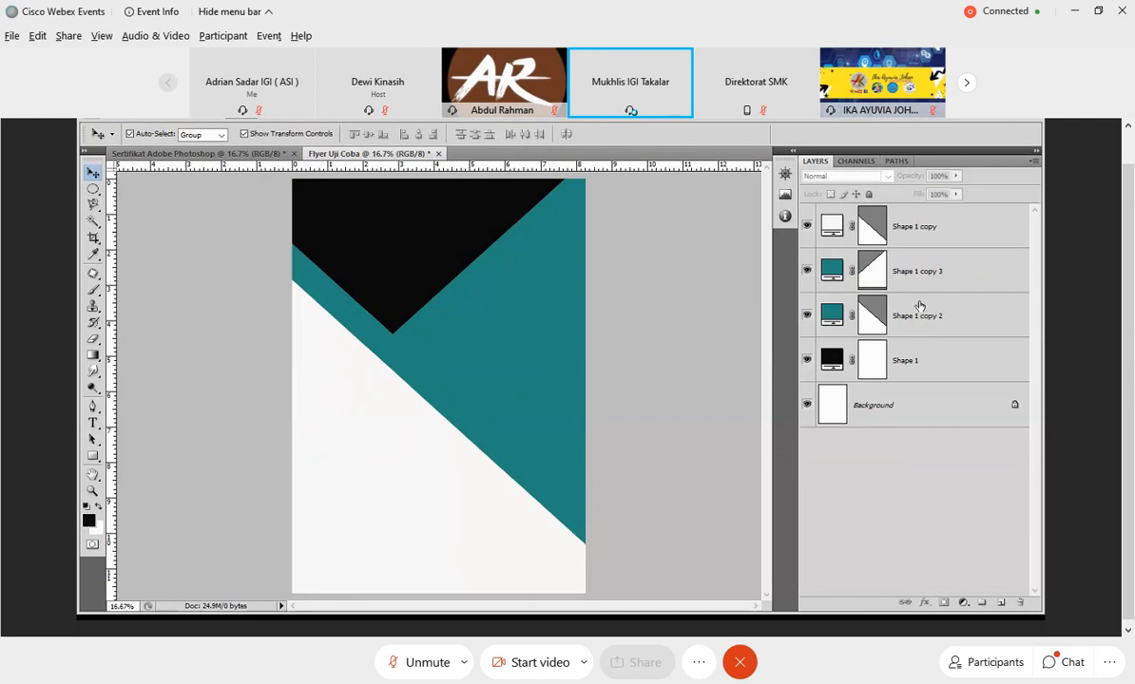
Reorder the layers so the original teal diagonal, Shape 1 copy 2, sits above its flipped copy, Shape 1 copy 3.
{"action": "left_click", "coordinate": [949, 273]}
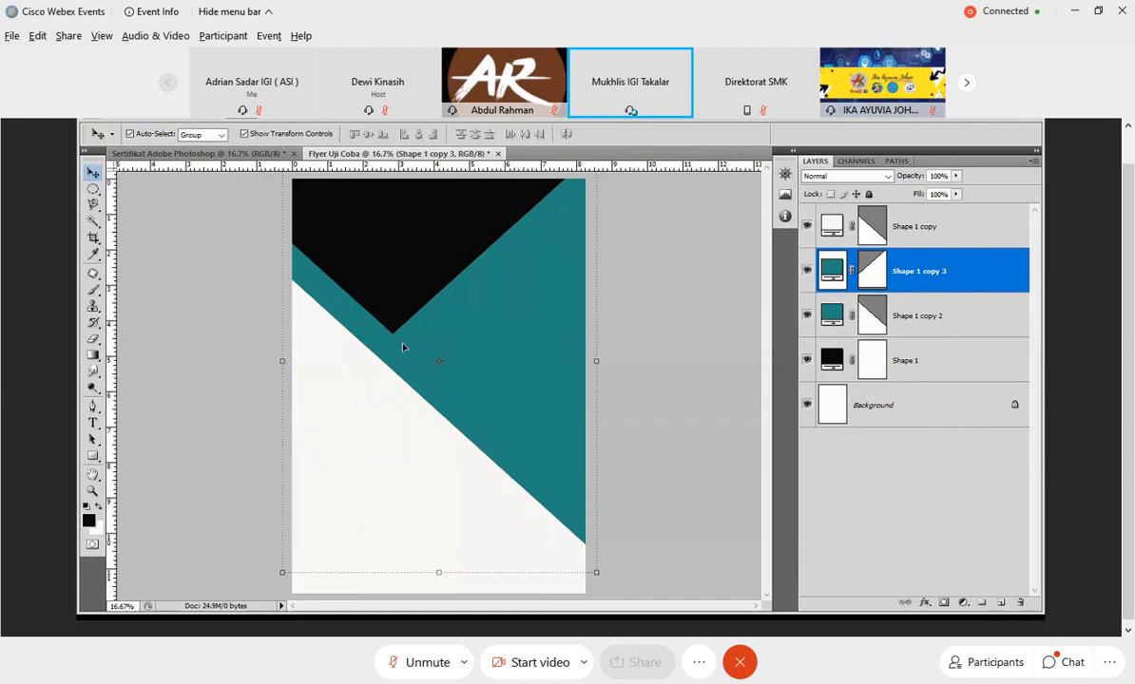
{"action": "left_click_drag", "start_coordinate": [955, 272], "coordinate": [956, 273]}
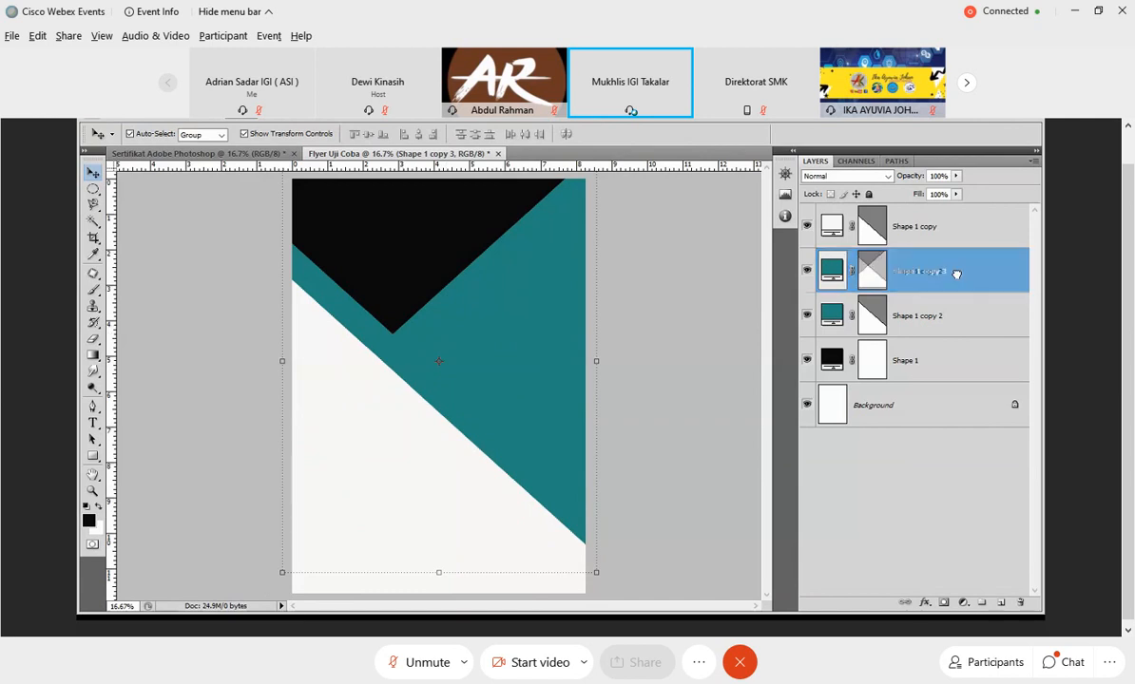
{"action": "left_click", "coordinate": [951, 313]}
{"action": "left_click", "coordinate": [692, 295]}
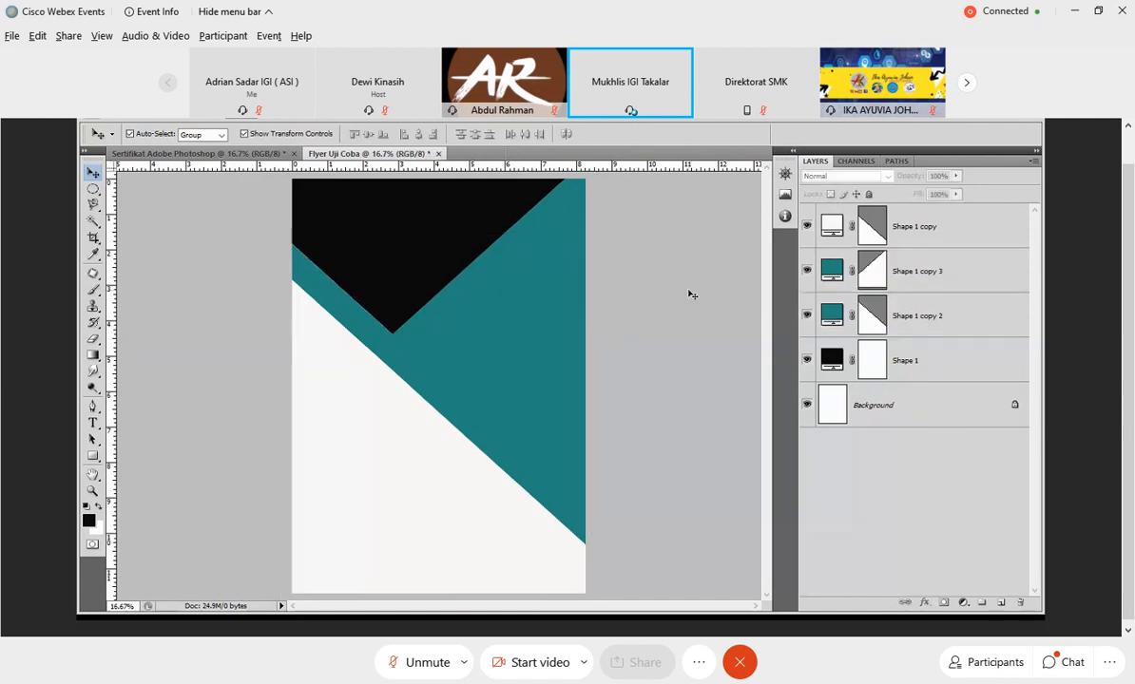
{"action": "left_click", "coordinate": [920, 304]}
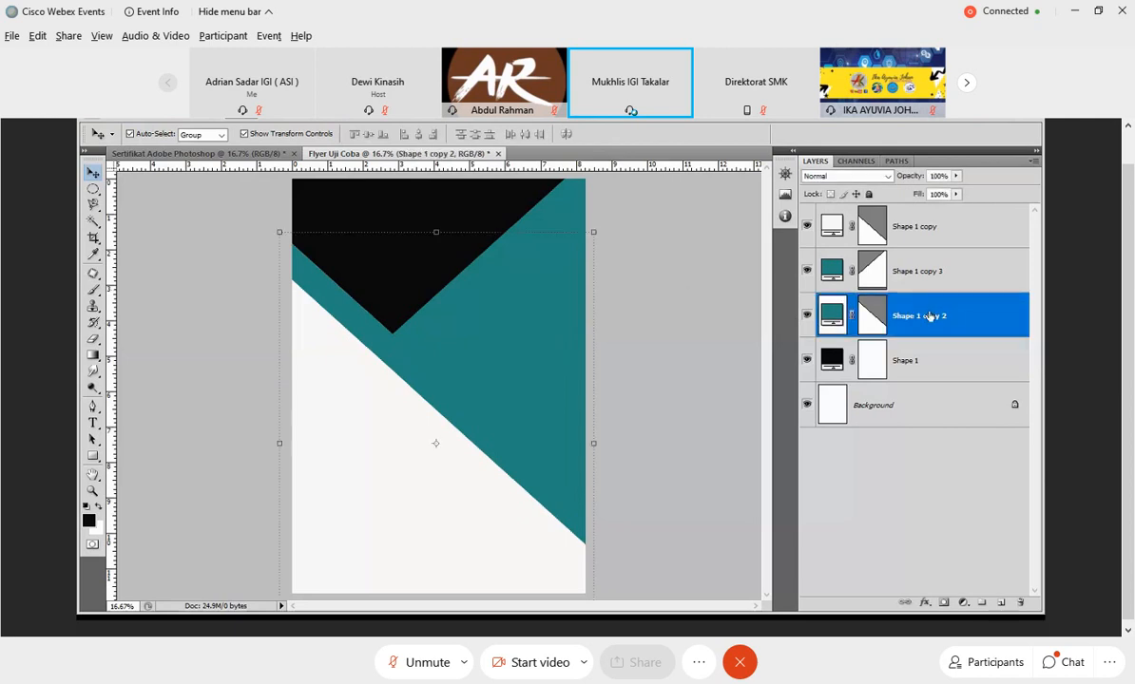
{"action": "left_click_drag", "start_coordinate": [930, 317], "coordinate": [927, 272]}
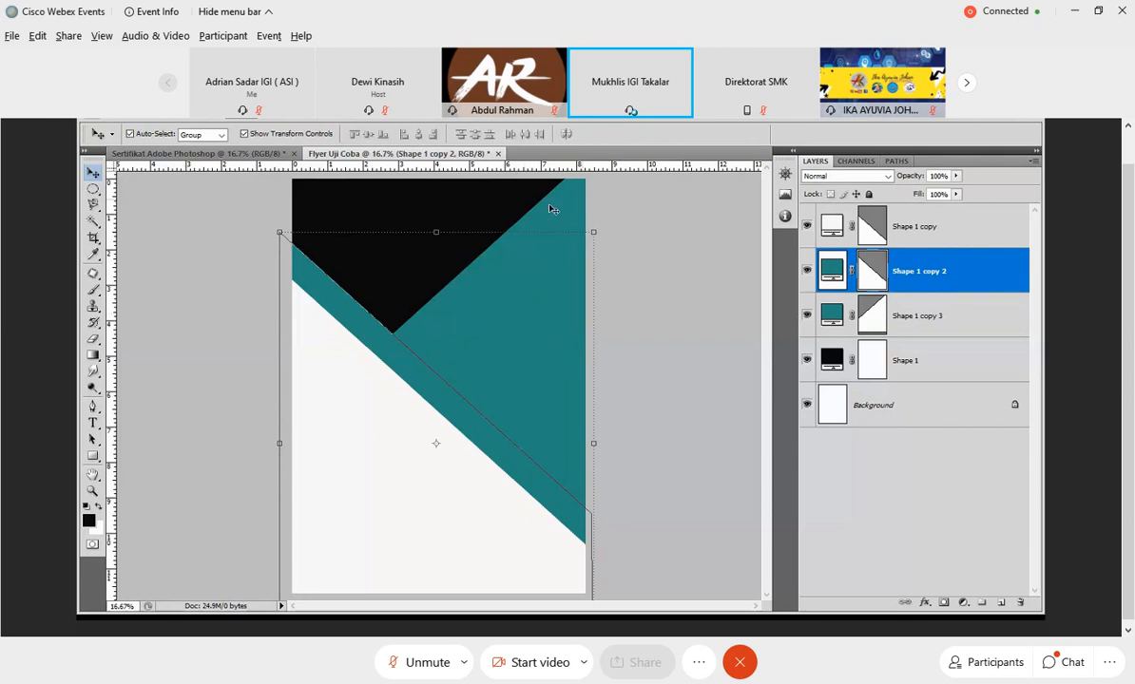
Place the kota photo into the flyer above the Shape 1 copy 2 layer.
{"action": "left_click", "coordinate": [104, 120]}
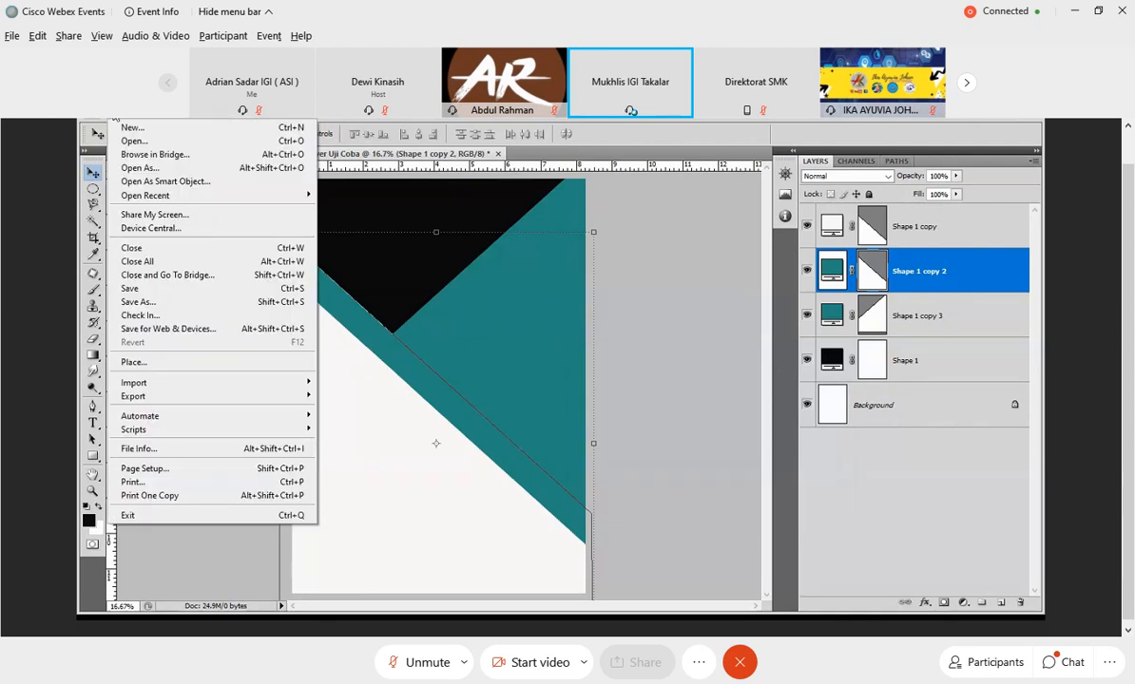
{"action": "left_click", "coordinate": [152, 364]}
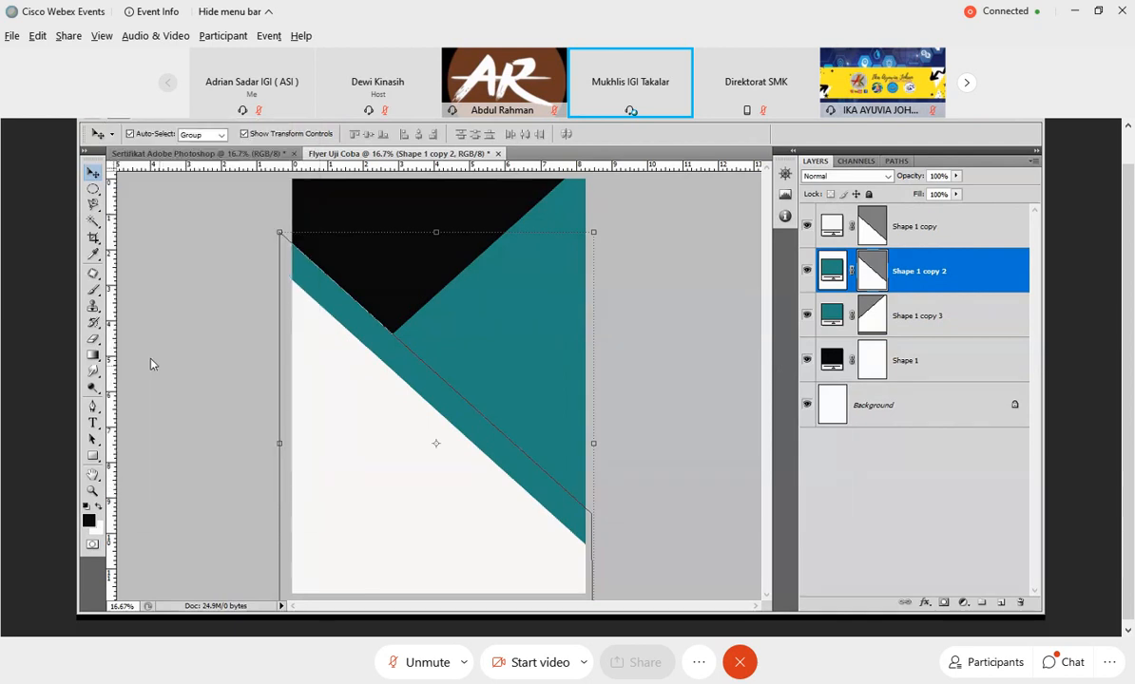
{"action": "left_click", "coordinate": [680, 192]}
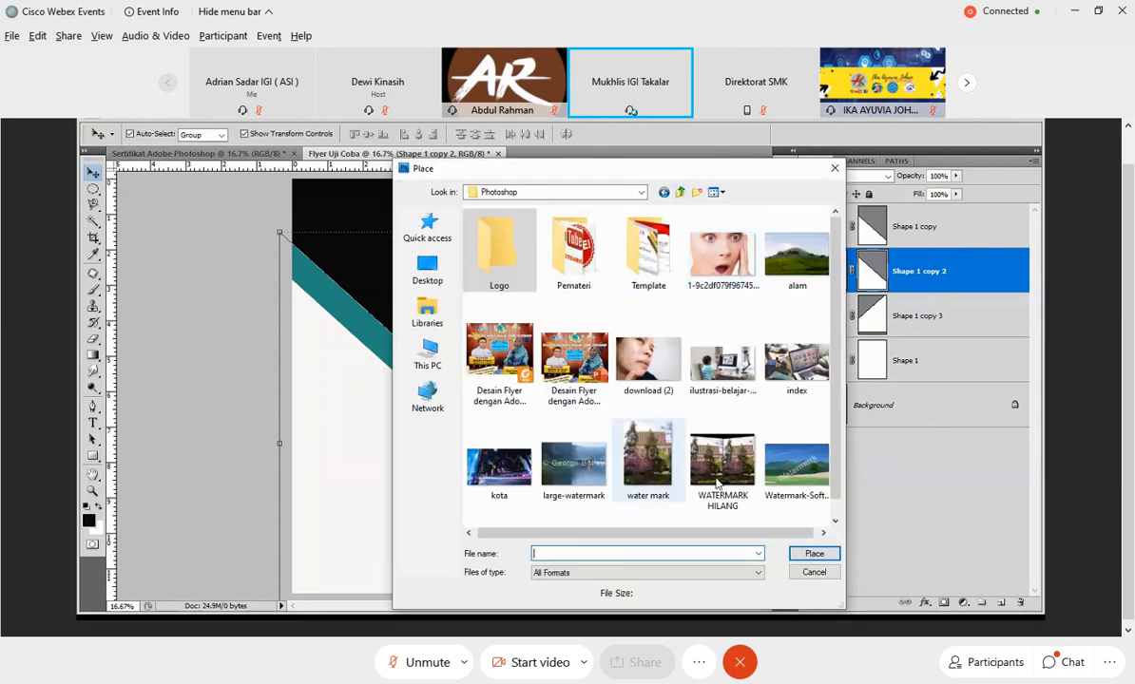
{"action": "left_click", "coordinate": [507, 463]}
{"action": "left_click", "coordinate": [815, 554]}
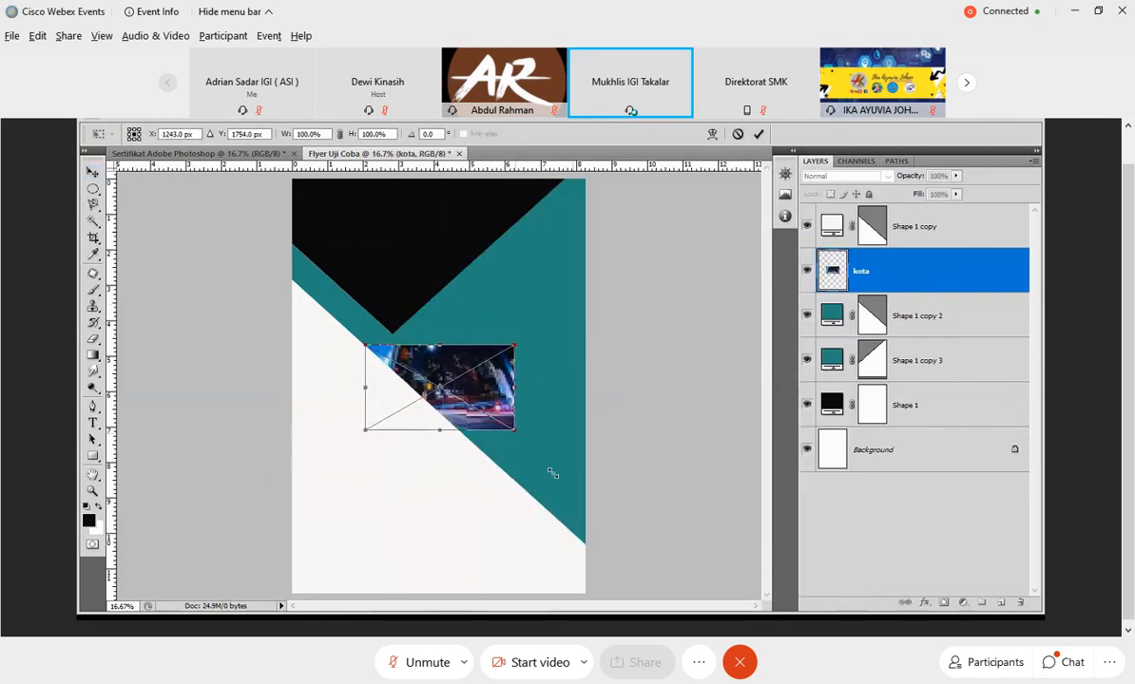
Enlarge the kota photo to about 333% width and 473% height, and shift it slightly right and down over the flyer's upper area.
{"action": "left_click_drag", "start_coordinate": [514, 430], "coordinate": [610, 562]}
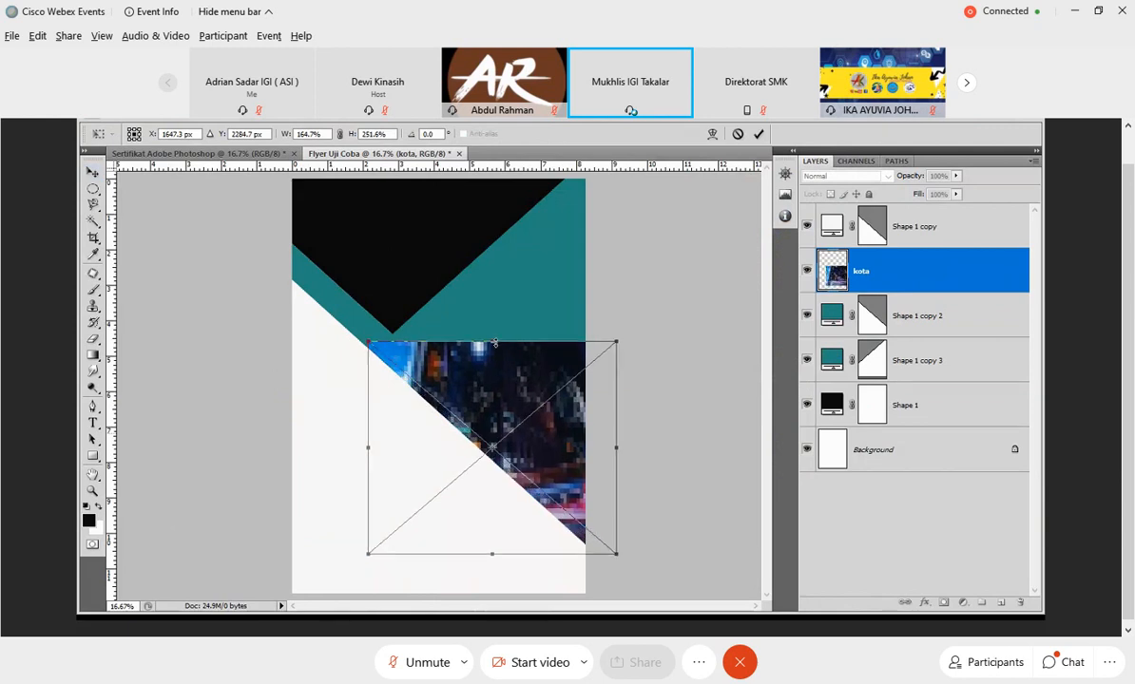
{"action": "left_click_drag", "start_coordinate": [493, 342], "coordinate": [492, 177]}
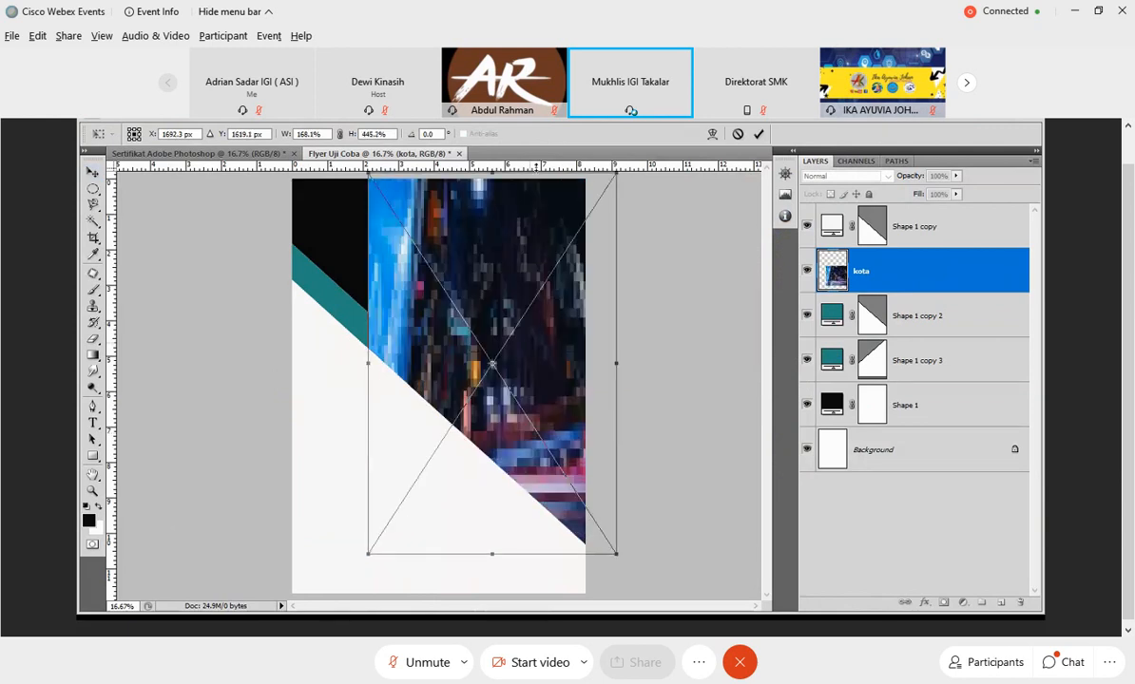
{"action": "left_click_drag", "start_coordinate": [369, 363], "coordinate": [295, 350]}
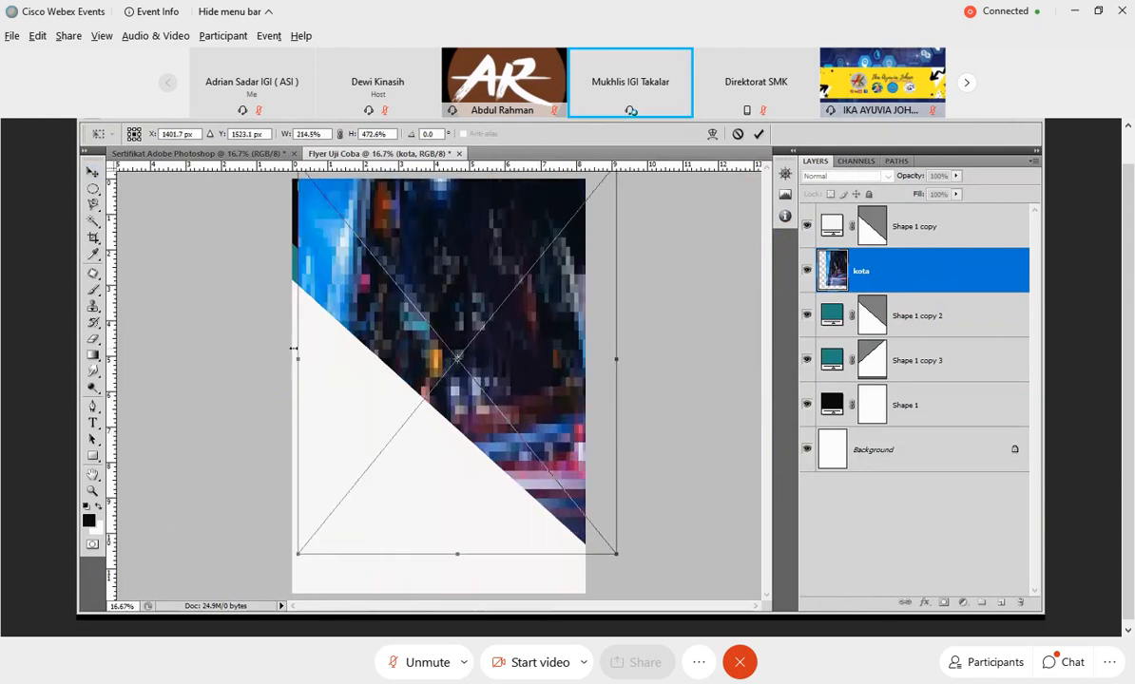
{"action": "left_click_drag", "start_coordinate": [635, 359], "coordinate": [807, 144]}
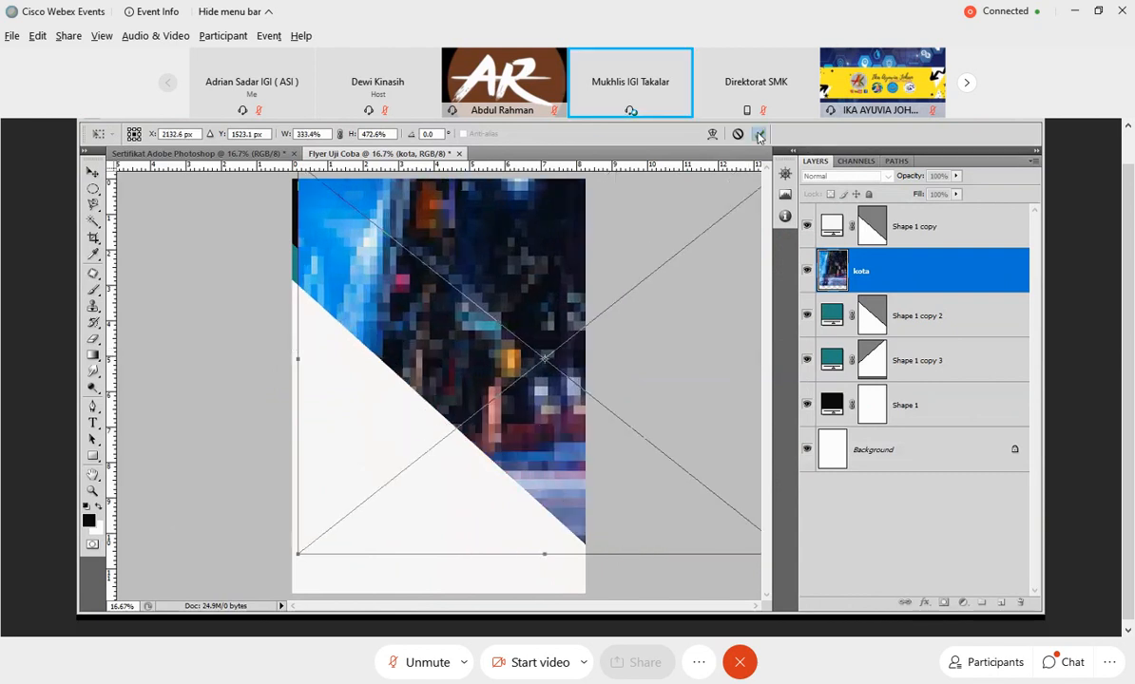
{"action": "left_click", "coordinate": [759, 136]}
{"action": "left_click_drag", "start_coordinate": [496, 330], "coordinate": [521, 342]}
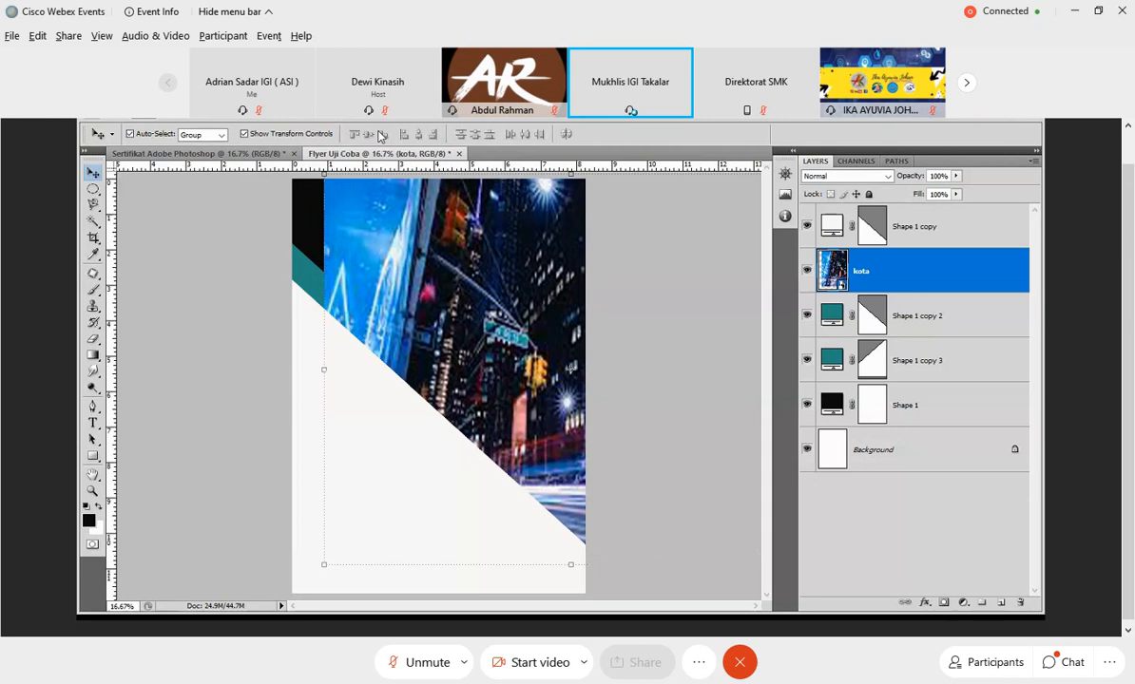
Delete the kota photo layer from the flyer.
{"action": "right_click", "coordinate": [860, 271]}
{"action": "left_click", "coordinate": [736, 266]}
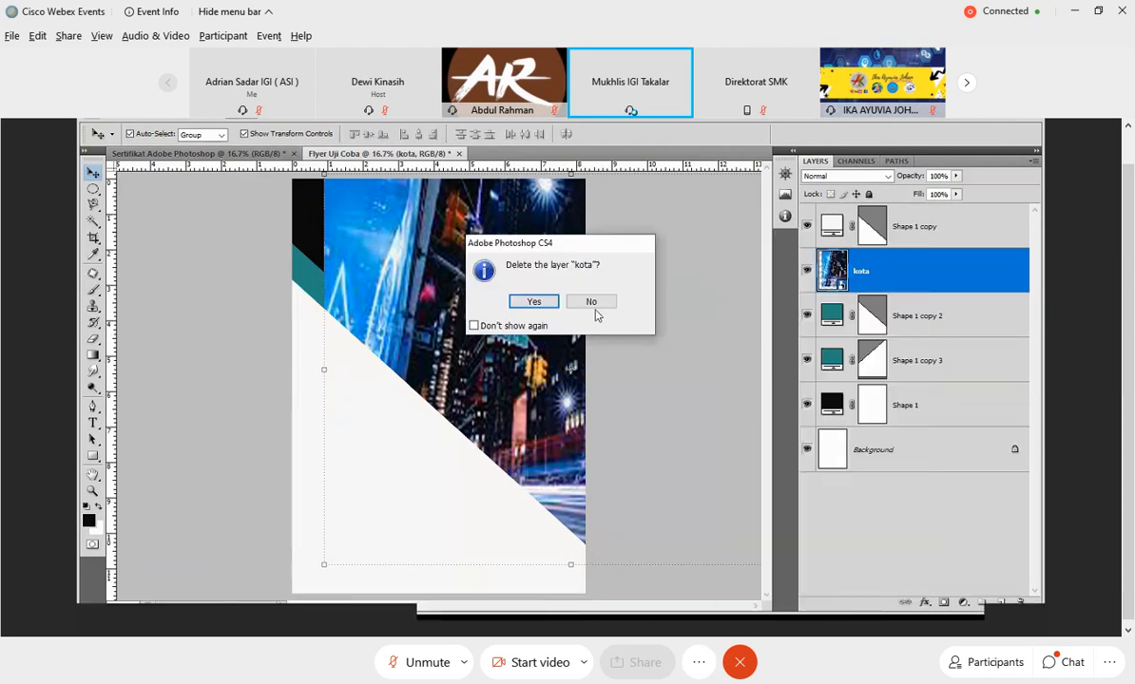
{"action": "left_click", "coordinate": [591, 302]}
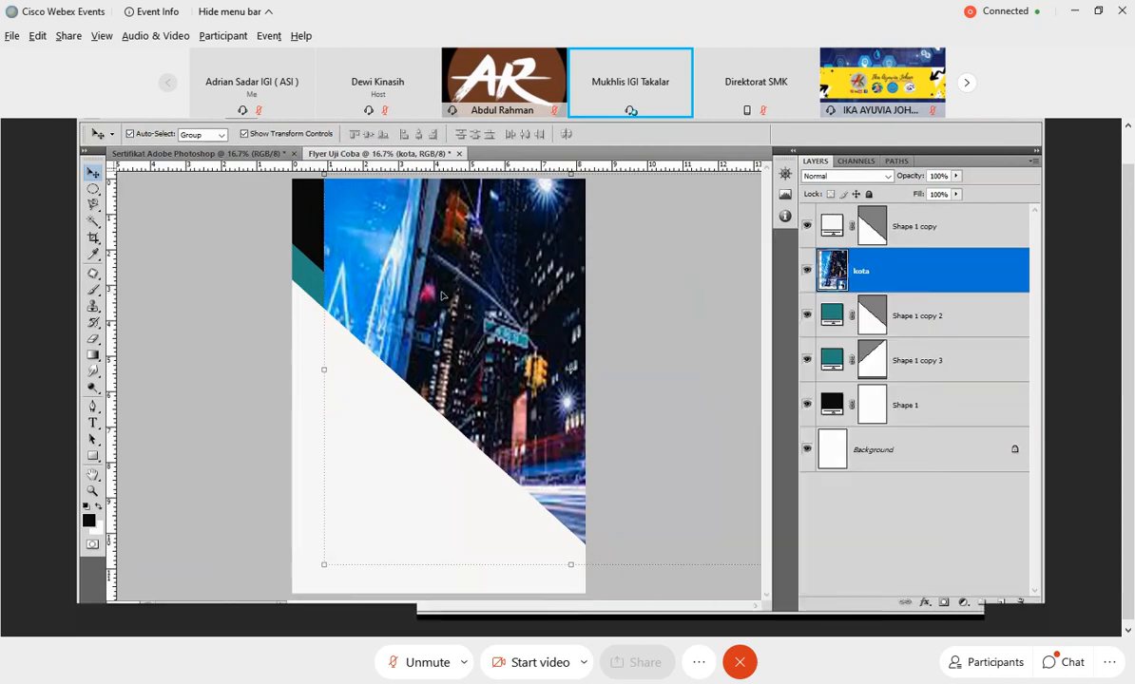
{"action": "right_click", "coordinate": [887, 274]}
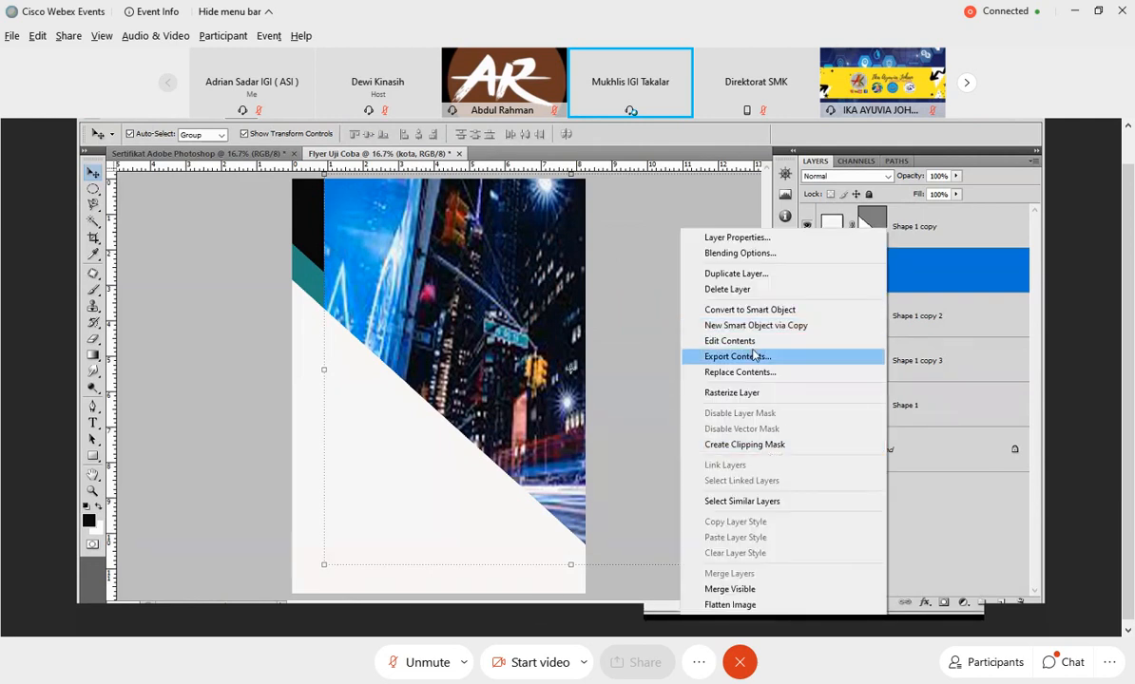
{"action": "left_click", "coordinate": [742, 290]}
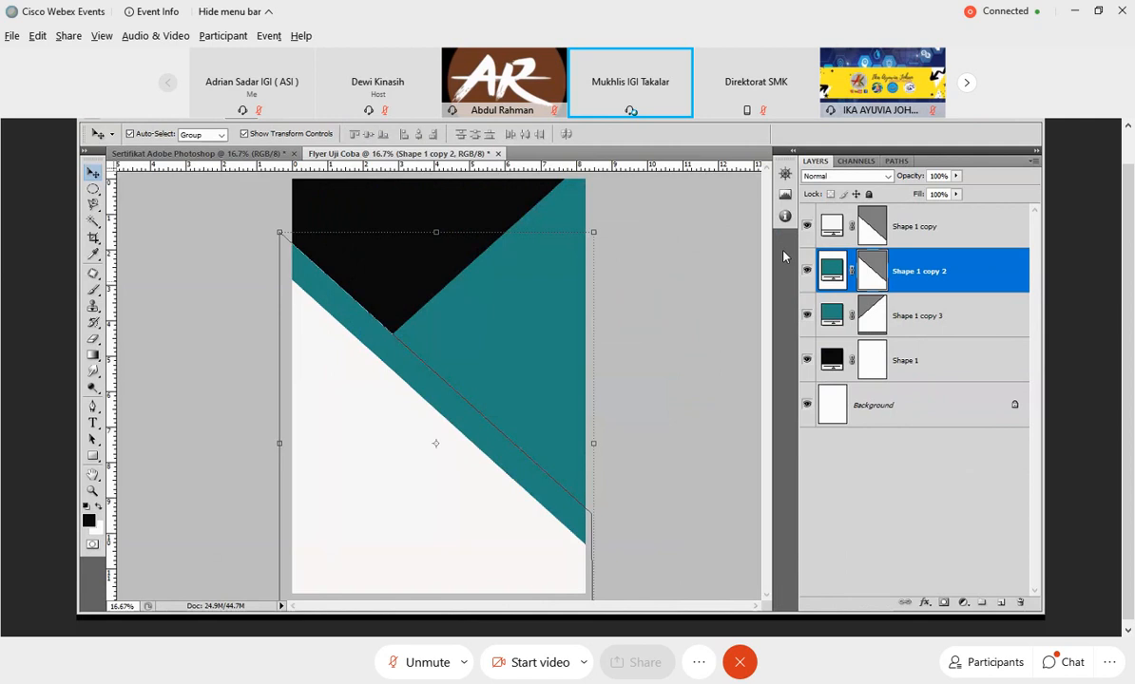
Place the ilustrasi-belajar-online photo directly above the flipped teal diagonal, Shape 1 copy 3.
{"action": "left_click", "coordinate": [937, 315]}
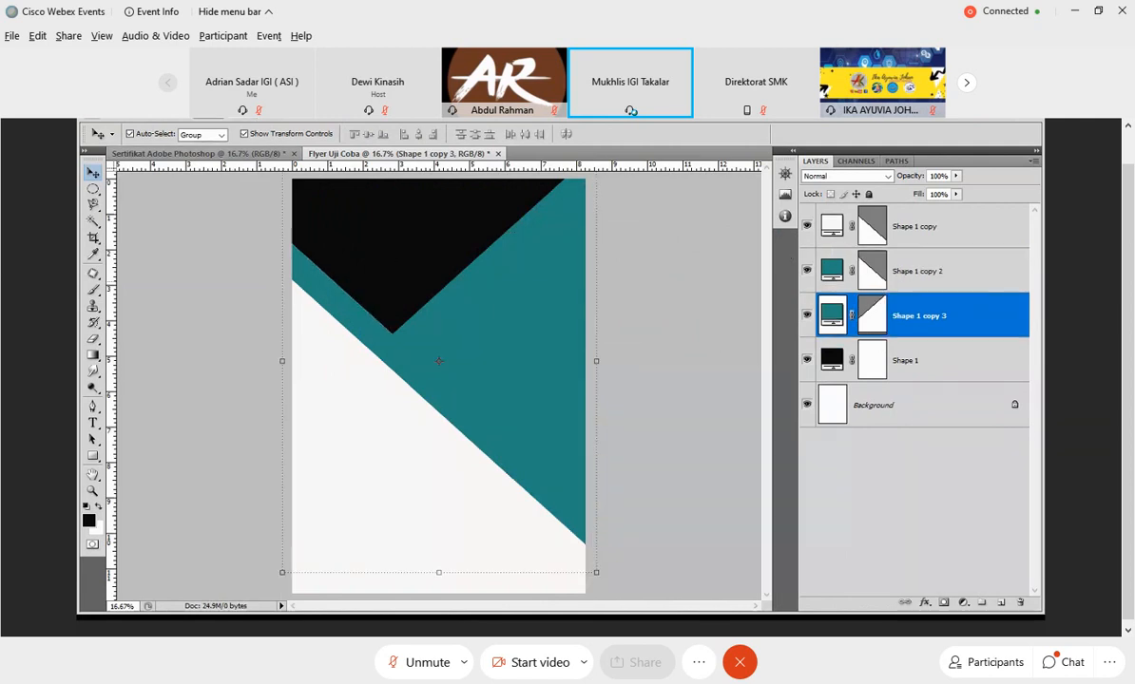
{"action": "left_click", "coordinate": [143, 113]}
{"action": "mouse_move", "coordinate": [176, 113]}
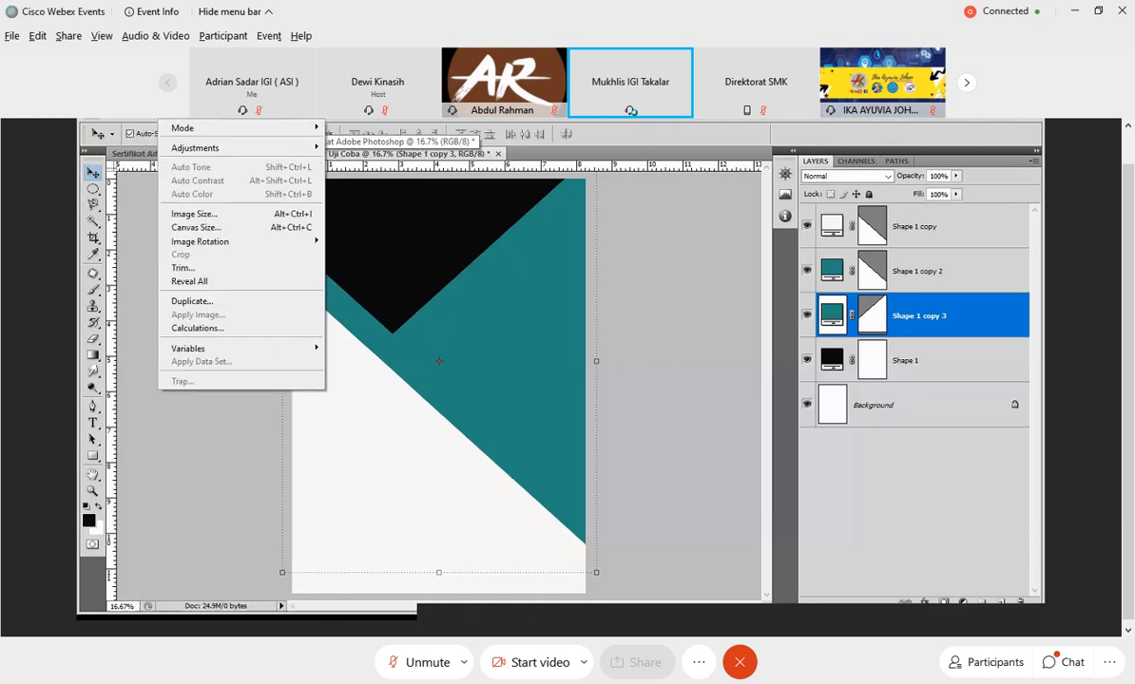
{"action": "mouse_move", "coordinate": [119, 113]}
{"action": "left_click", "coordinate": [154, 362]}
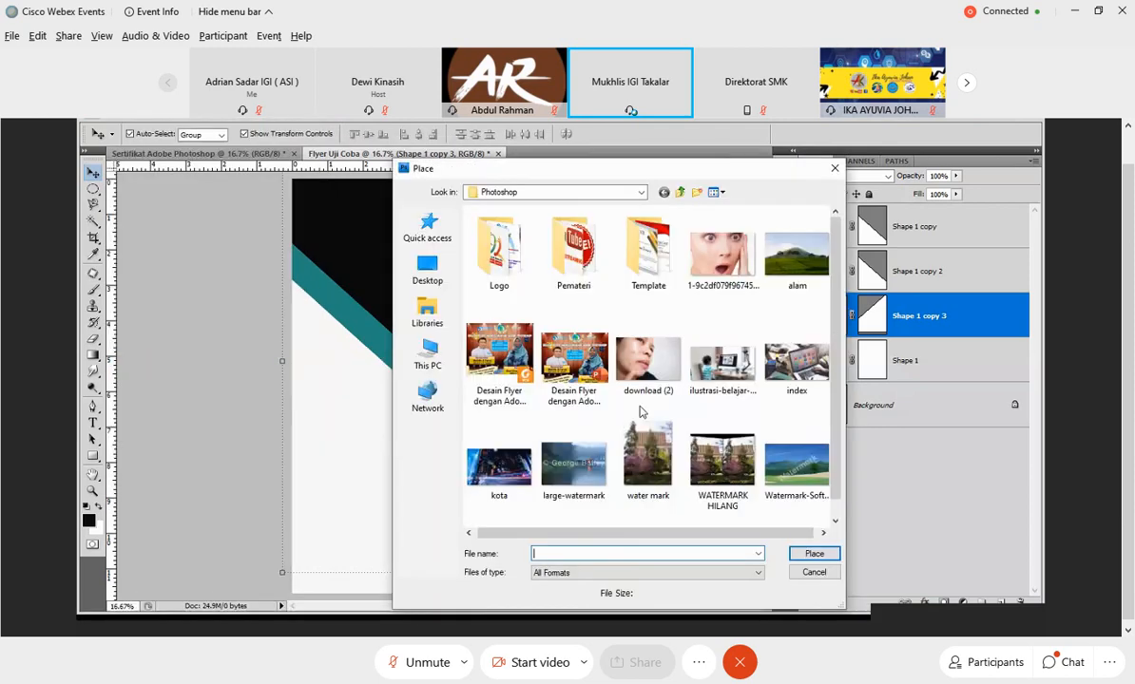
{"action": "double_click", "coordinate": [794, 365]}
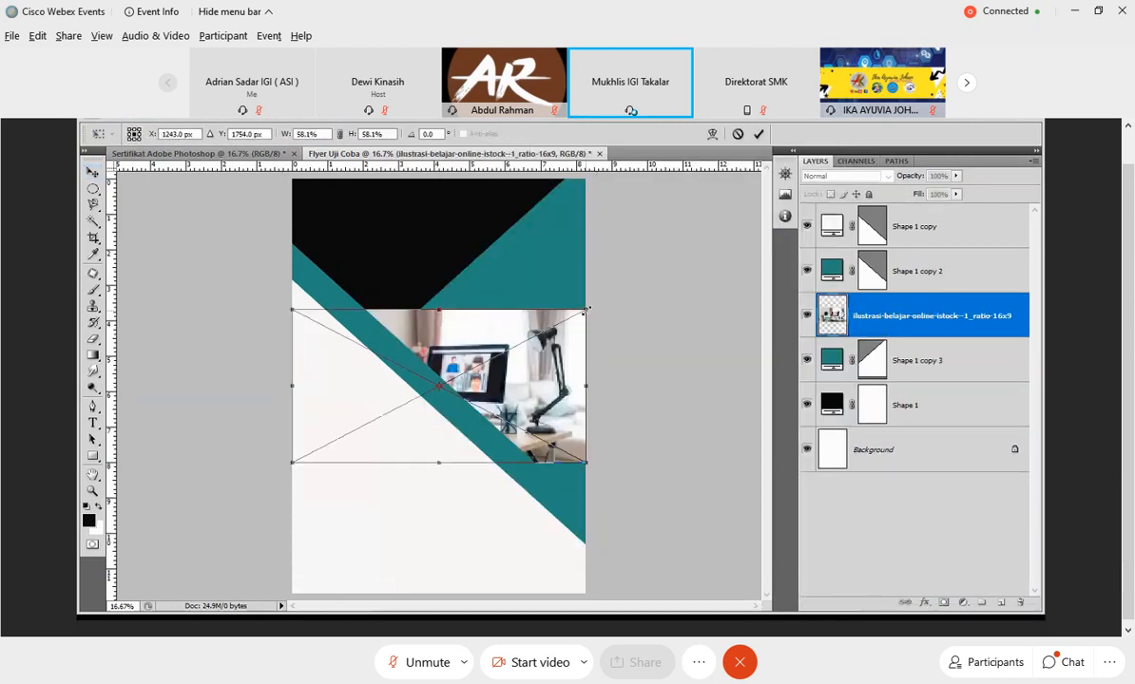
Enlarge and mirror the placed photo over the flyer's upper right area, and clip it to Shape 1 copy 3.
{"action": "left_click_drag", "start_coordinate": [587, 309], "coordinate": [620, 216]}
{"action": "left_click_drag", "start_coordinate": [554, 307], "coordinate": [592, 275]}
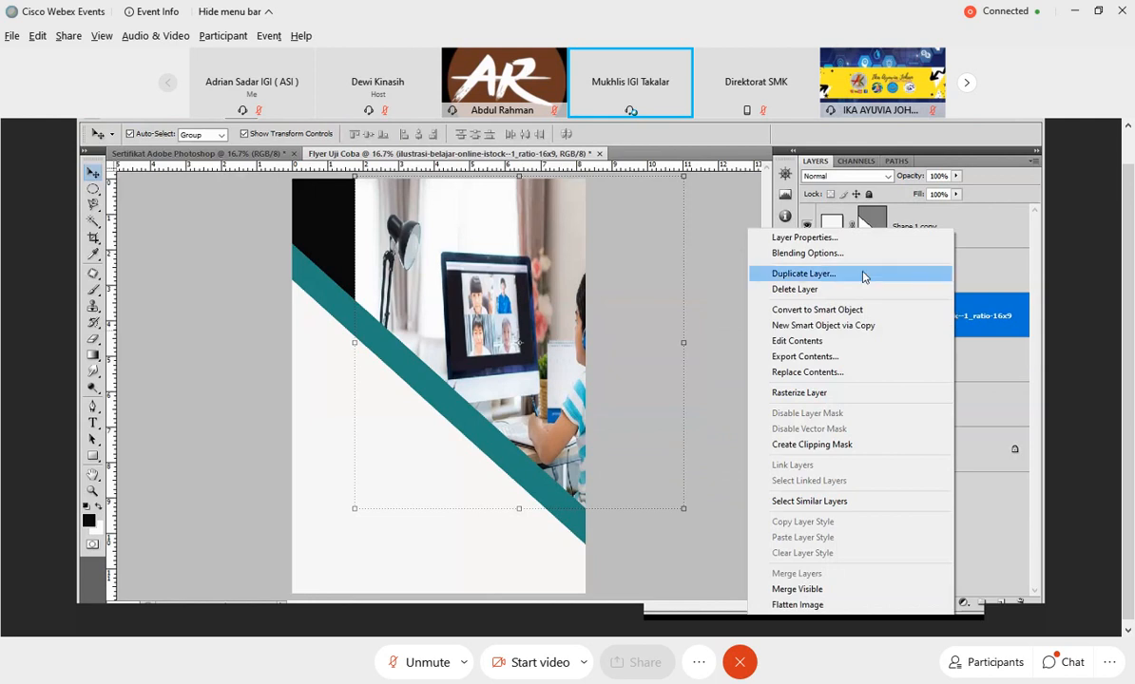
{"action": "left_click", "coordinate": [844, 444]}
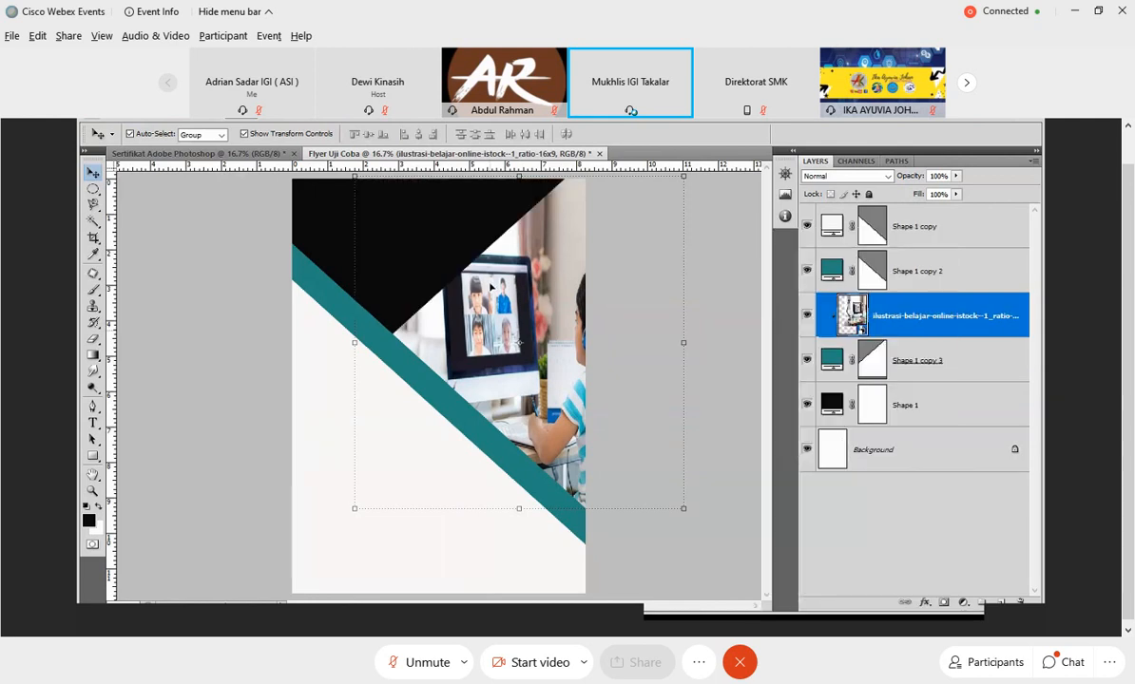
Shift the clipped photo down slightly and stretch it upward and leftward so it fills the triangle, leaving no layer selected.
{"action": "left_click_drag", "start_coordinate": [508, 298], "coordinate": [513, 322]}
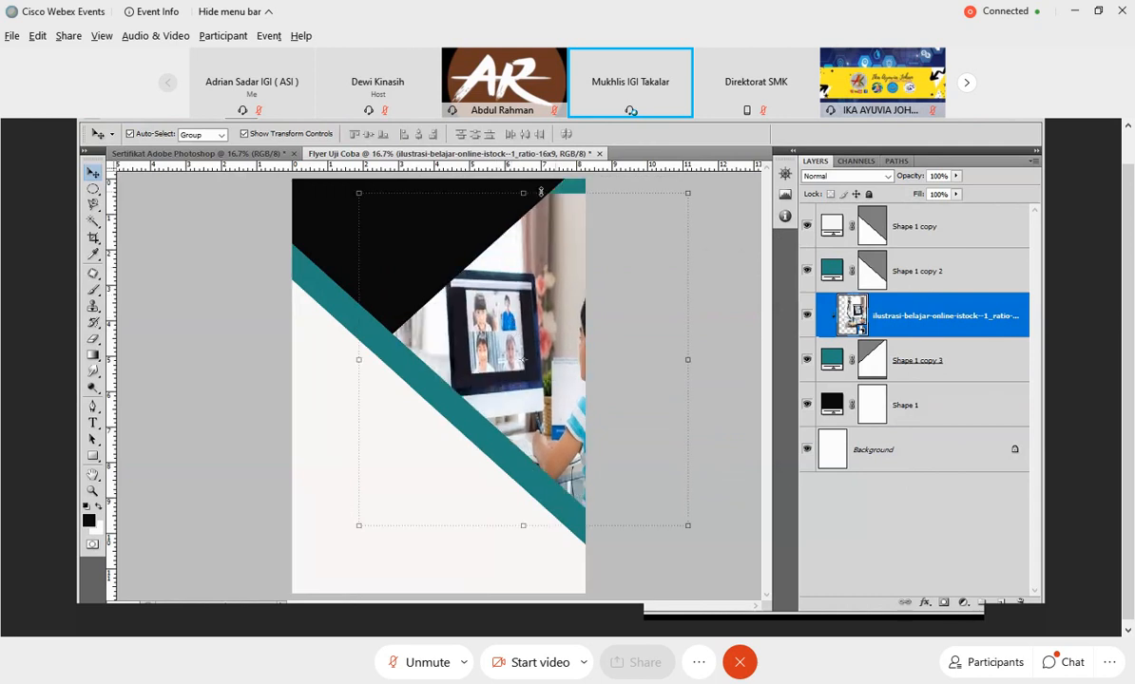
{"action": "left_click_drag", "start_coordinate": [541, 192], "coordinate": [541, 176]}
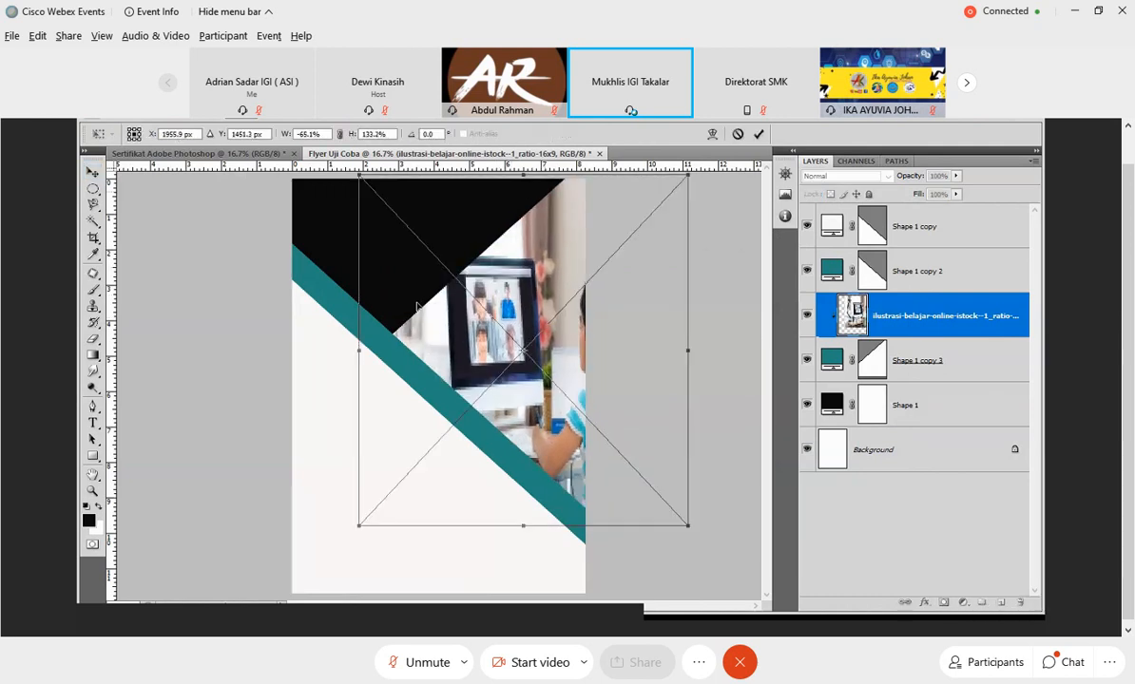
{"action": "left_click_drag", "start_coordinate": [360, 355], "coordinate": [325, 351]}
{"action": "left_click", "coordinate": [758, 135]}
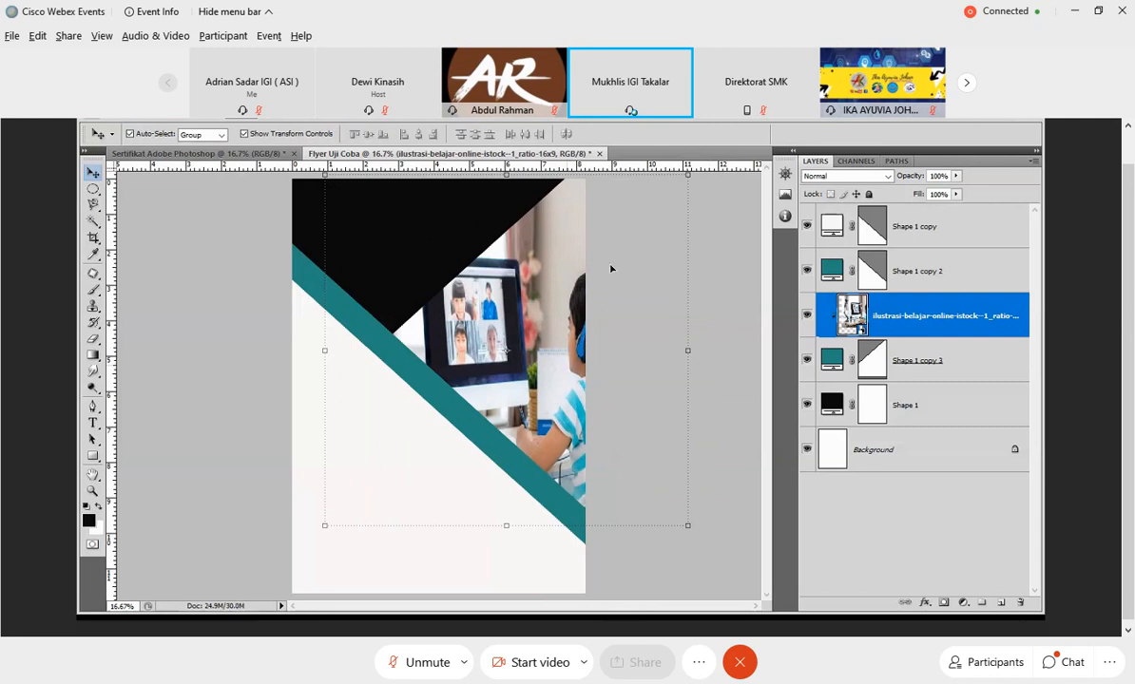
{"action": "left_click", "coordinate": [723, 339]}
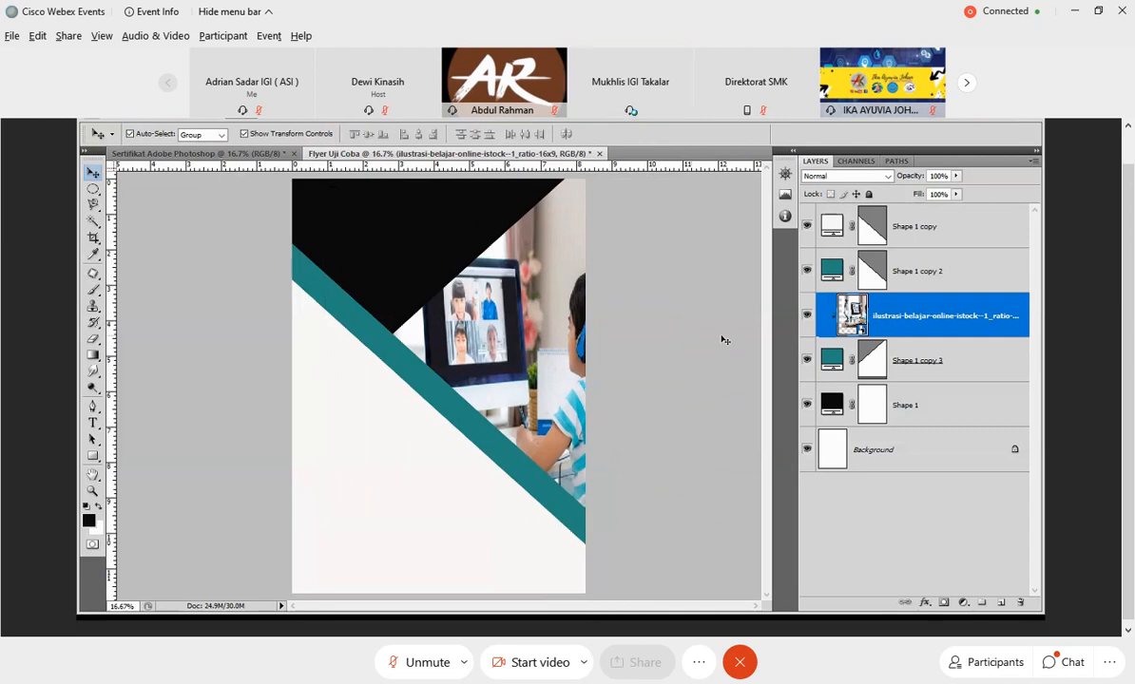
{"action": "left_click", "coordinate": [723, 339]}
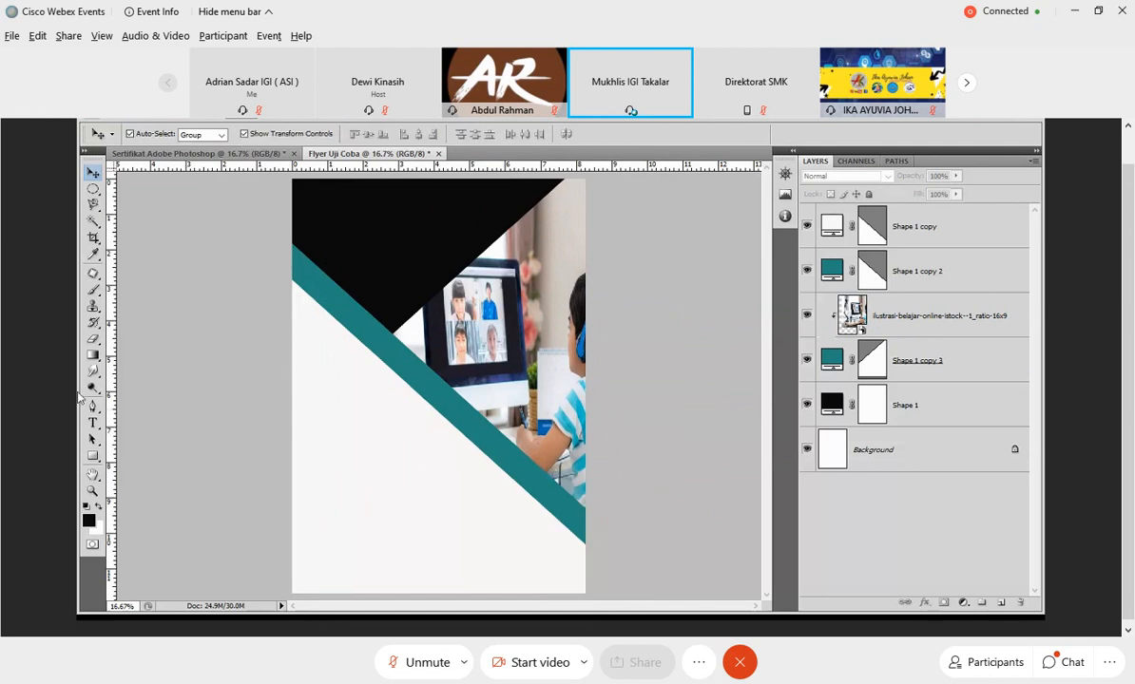
Draw a horizontal rectangle about 6.8 by 1.2 inches from the flyer's left edge across the teal stripe, and color it green 15a52c.
{"action": "left_click", "coordinate": [93, 457]}
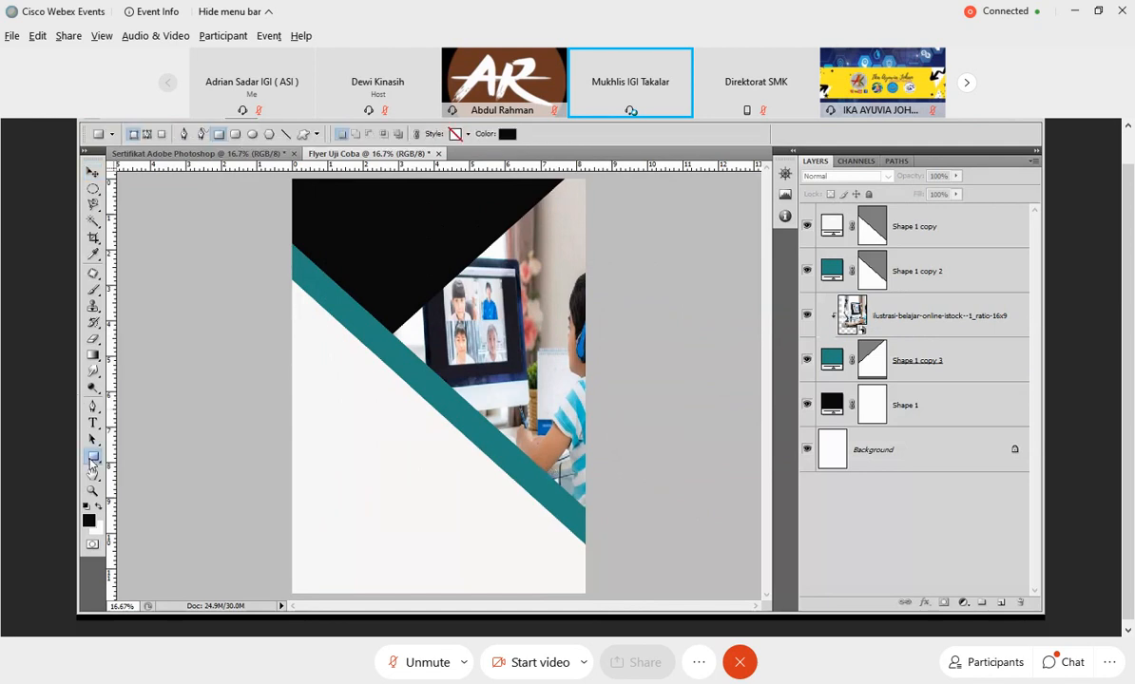
{"action": "left_click_drag", "start_coordinate": [289, 392], "coordinate": [529, 432]}
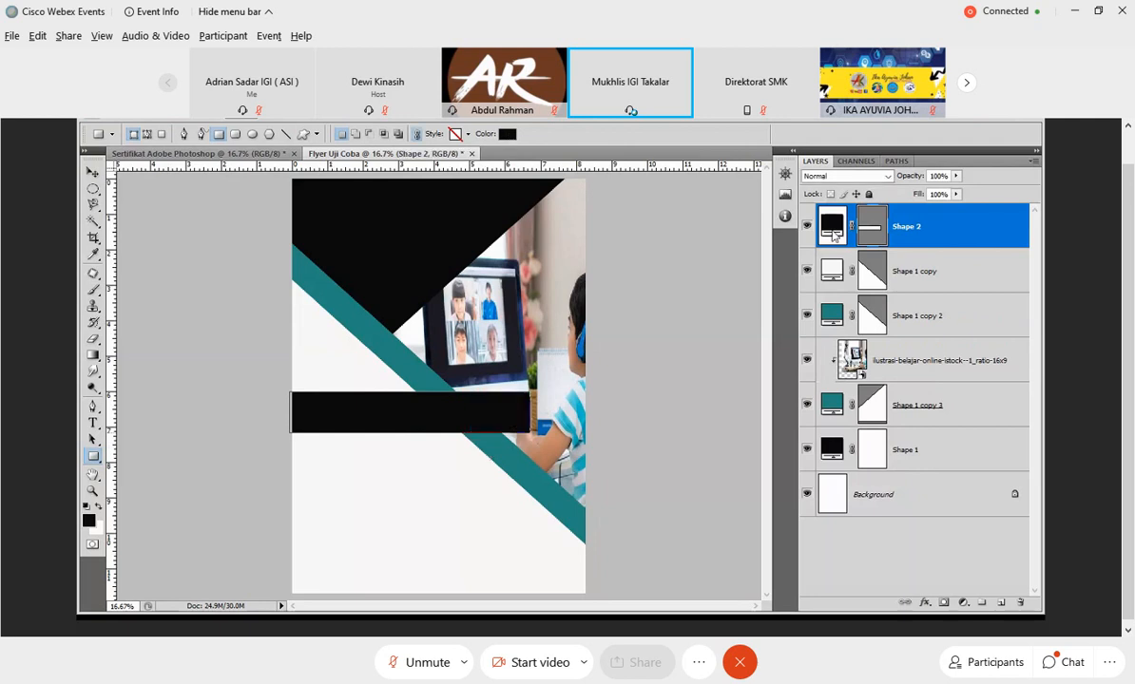
{"action": "double_click", "coordinate": [833, 228]}
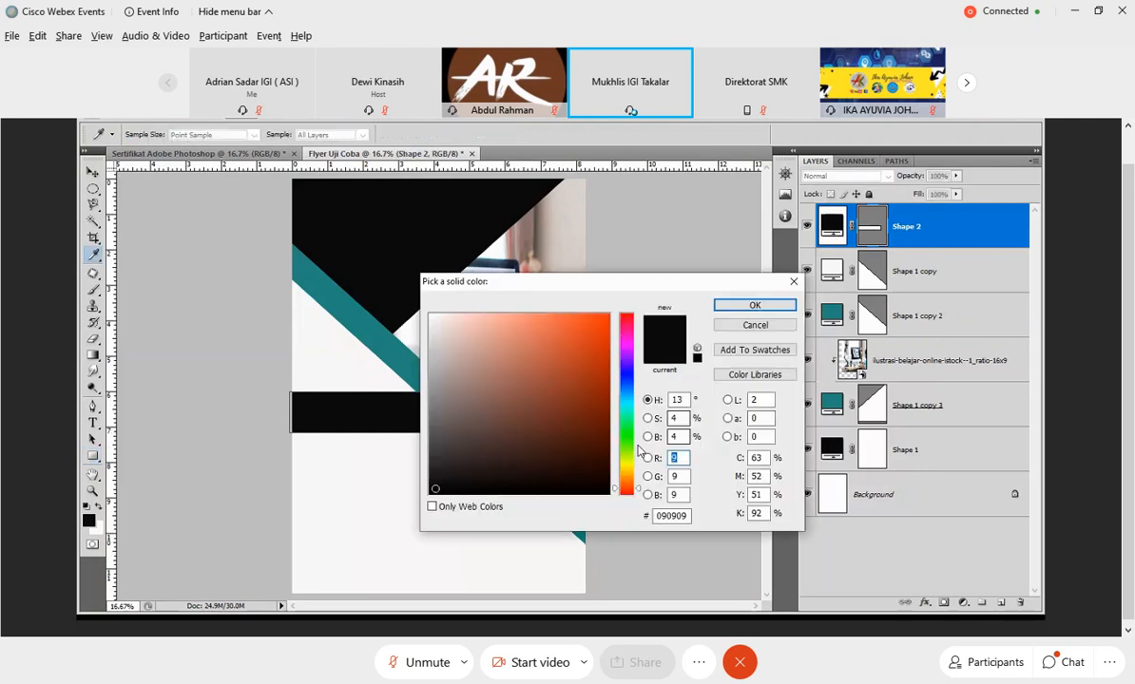
{"action": "left_click", "coordinate": [627, 429]}
{"action": "left_click", "coordinate": [587, 378]}
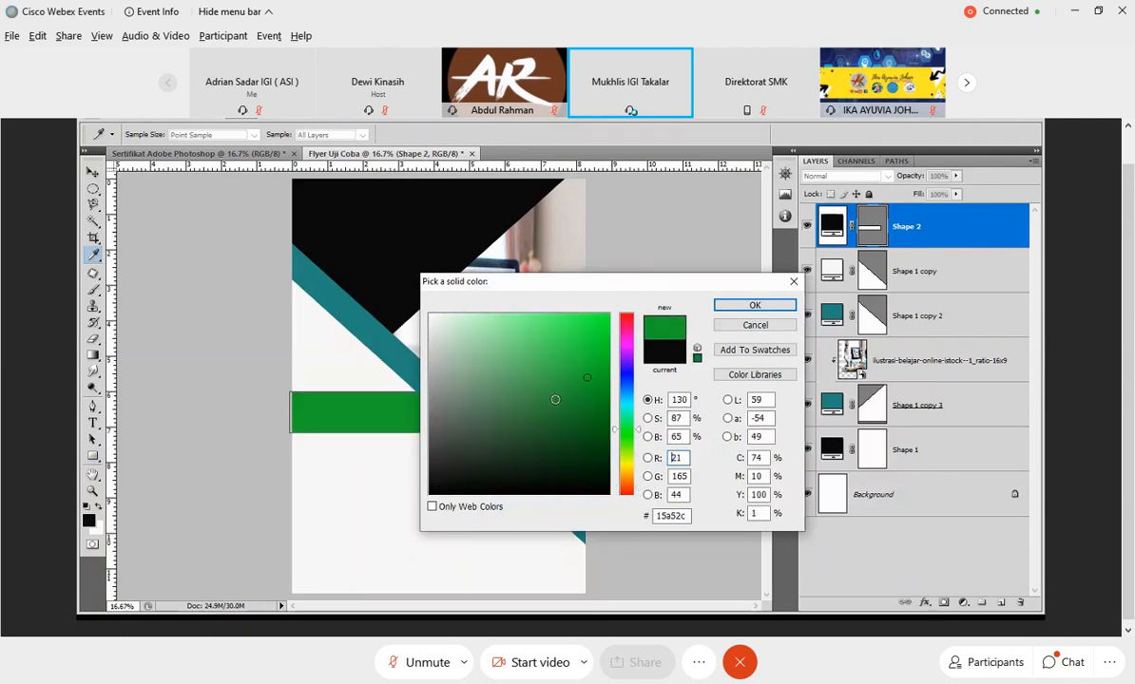
{"action": "left_click", "coordinate": [733, 308]}
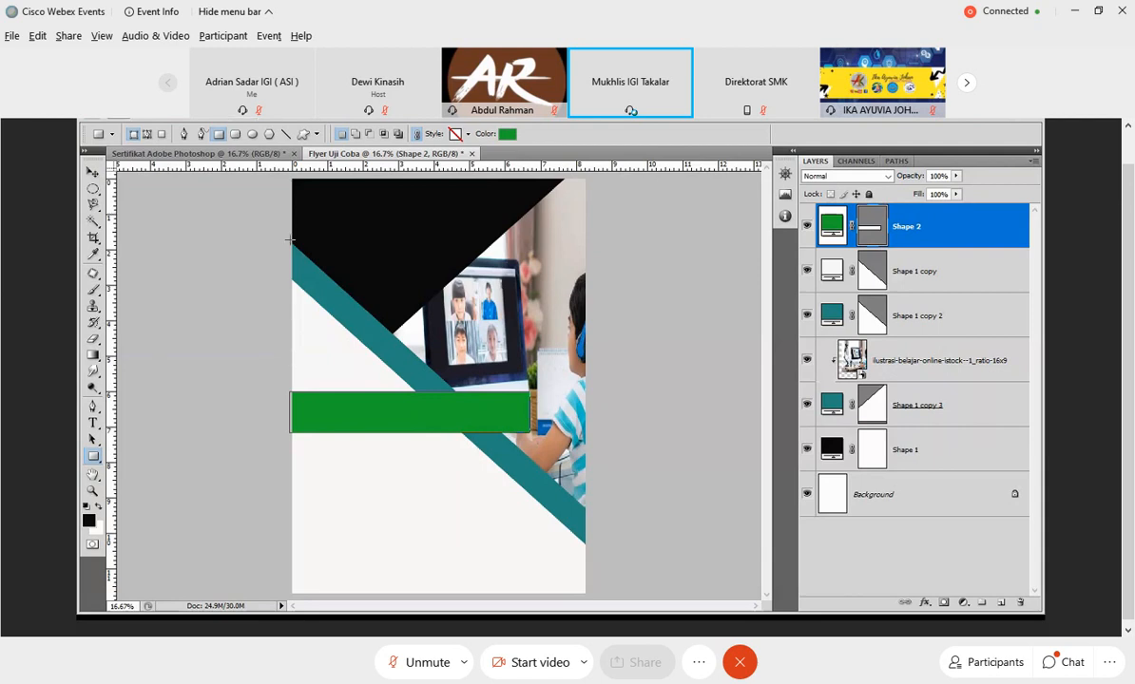
Distort the green bar by moving its upper right corner about 1.2 inches left, giving it a slanted end.
{"action": "left_click", "coordinate": [140, 117]}
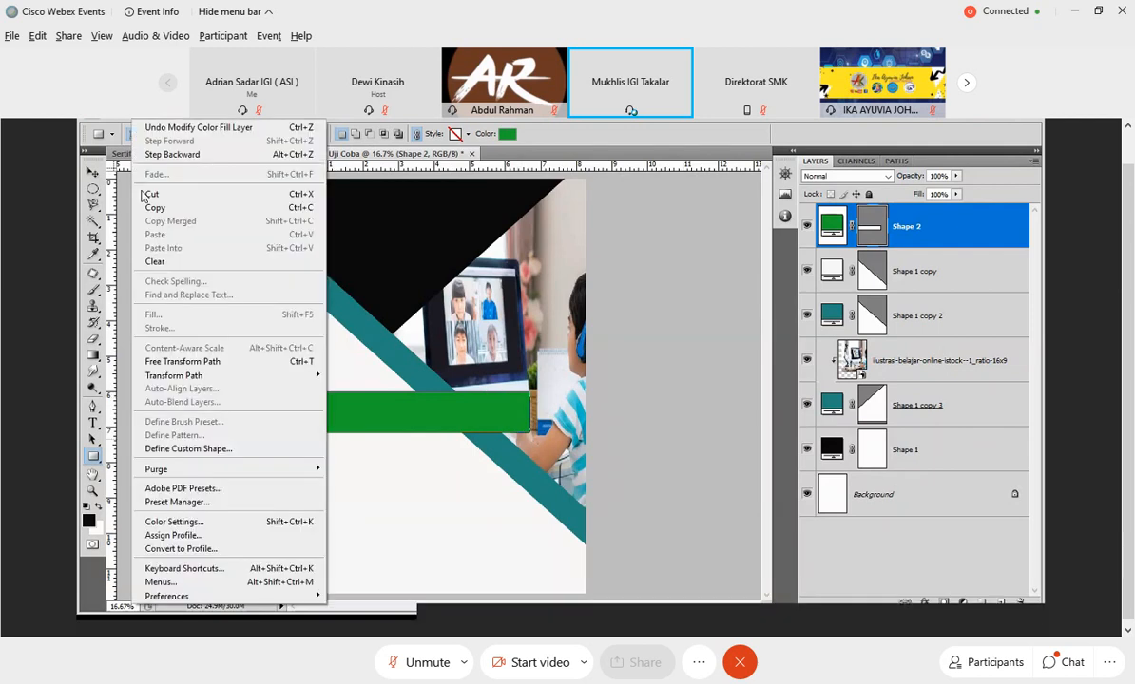
{"action": "mouse_move", "coordinate": [296, 376]}
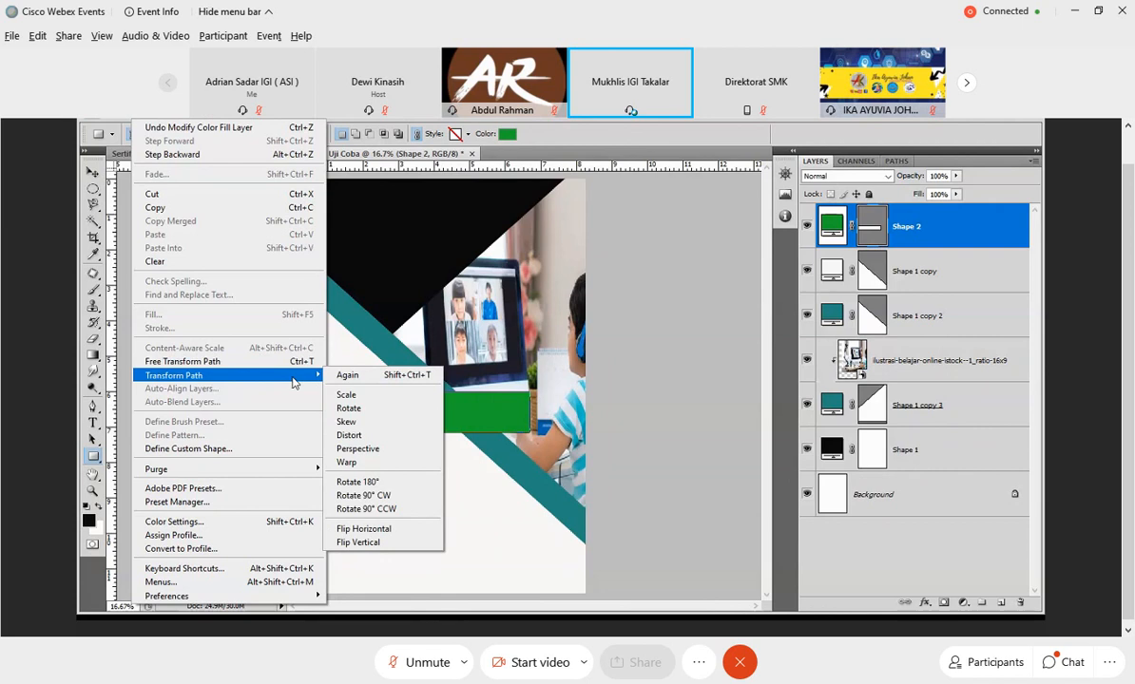
{"action": "left_click", "coordinate": [362, 436]}
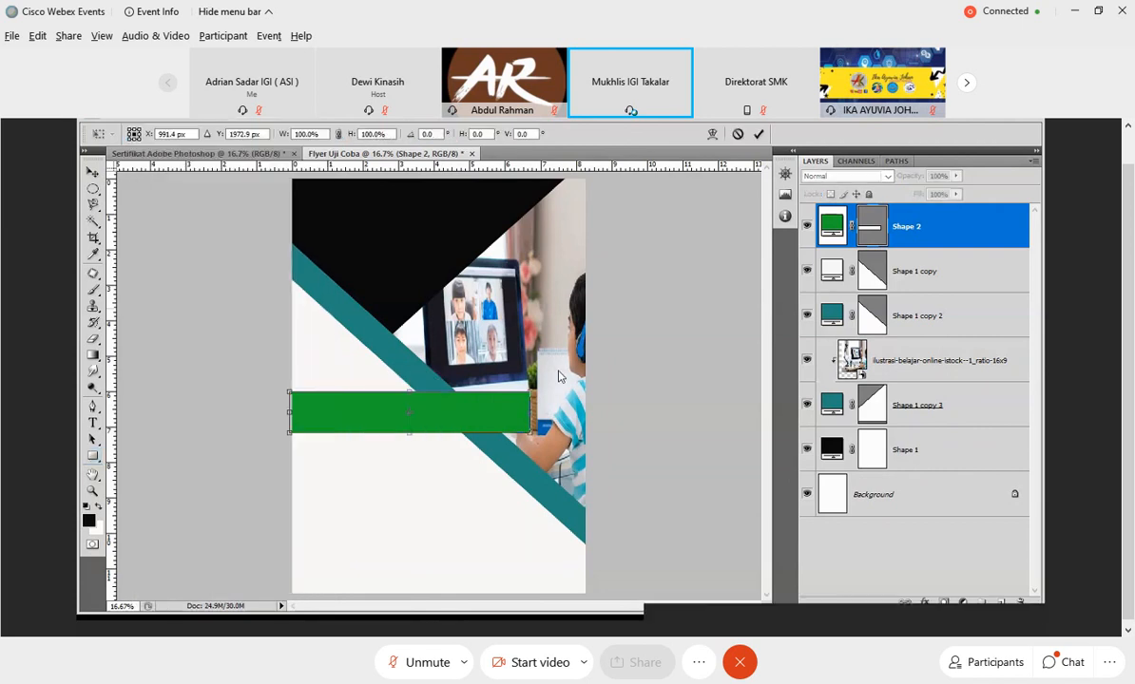
{"action": "left_click_drag", "start_coordinate": [530, 391], "coordinate": [487, 392]}
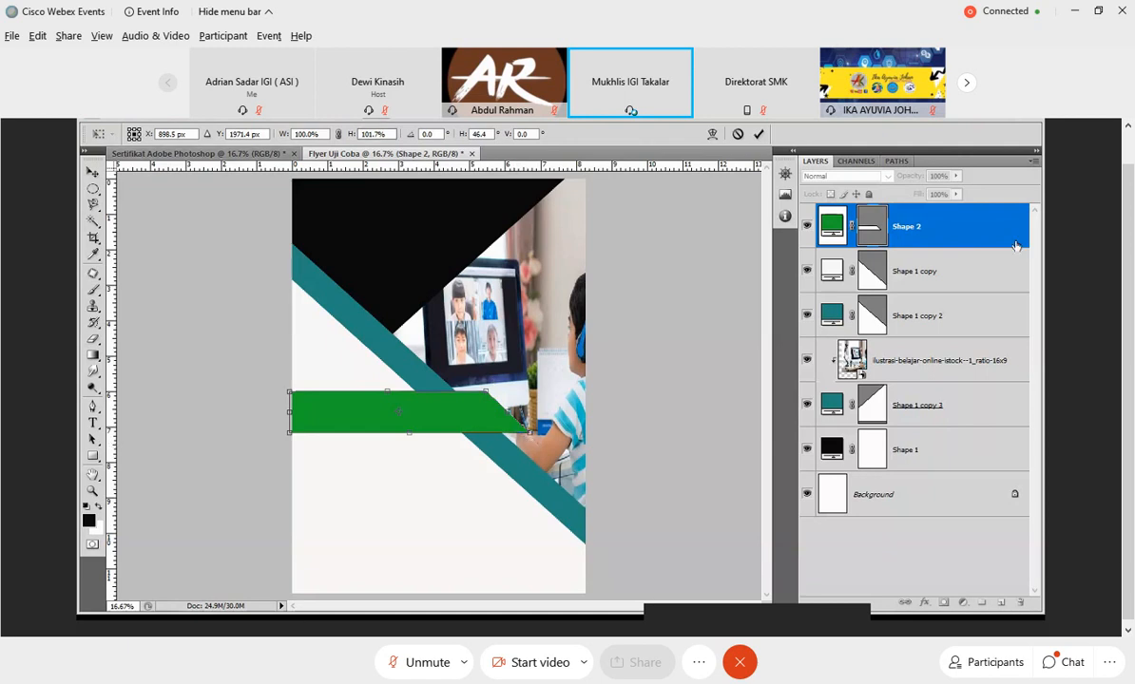
{"action": "left_click", "coordinate": [758, 136]}
Duplicate the green bar layer Shape 2 and move the copy down so it sits directly beneath the original bar.
{"action": "right_click", "coordinate": [928, 234]}
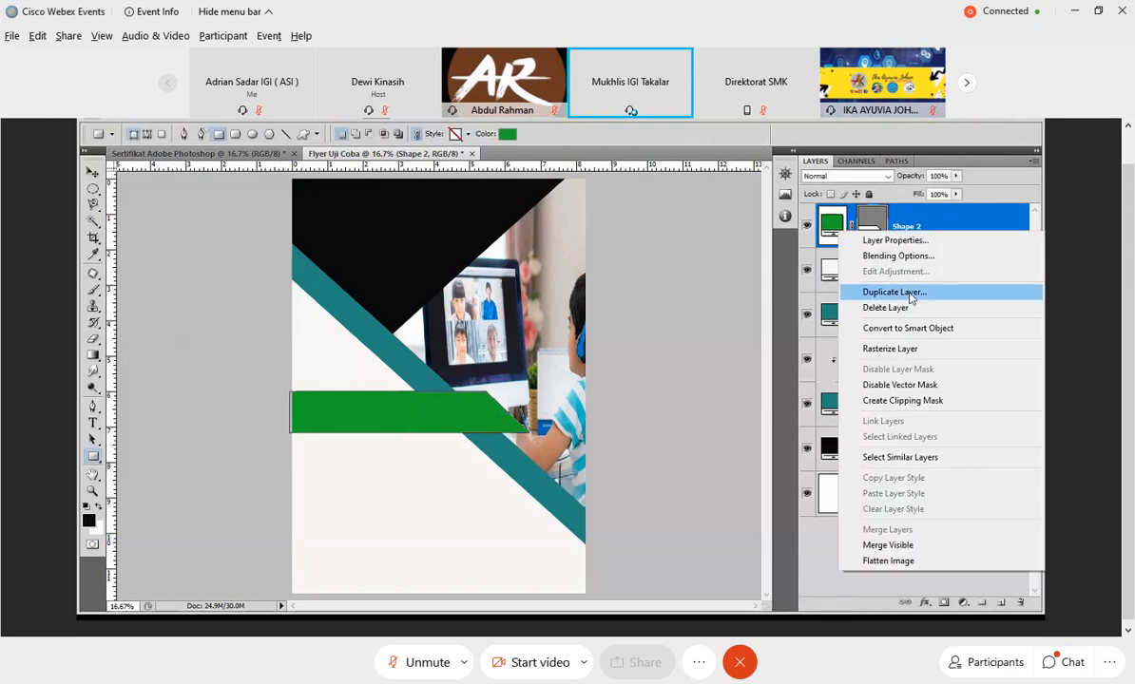
{"action": "left_click", "coordinate": [910, 295]}
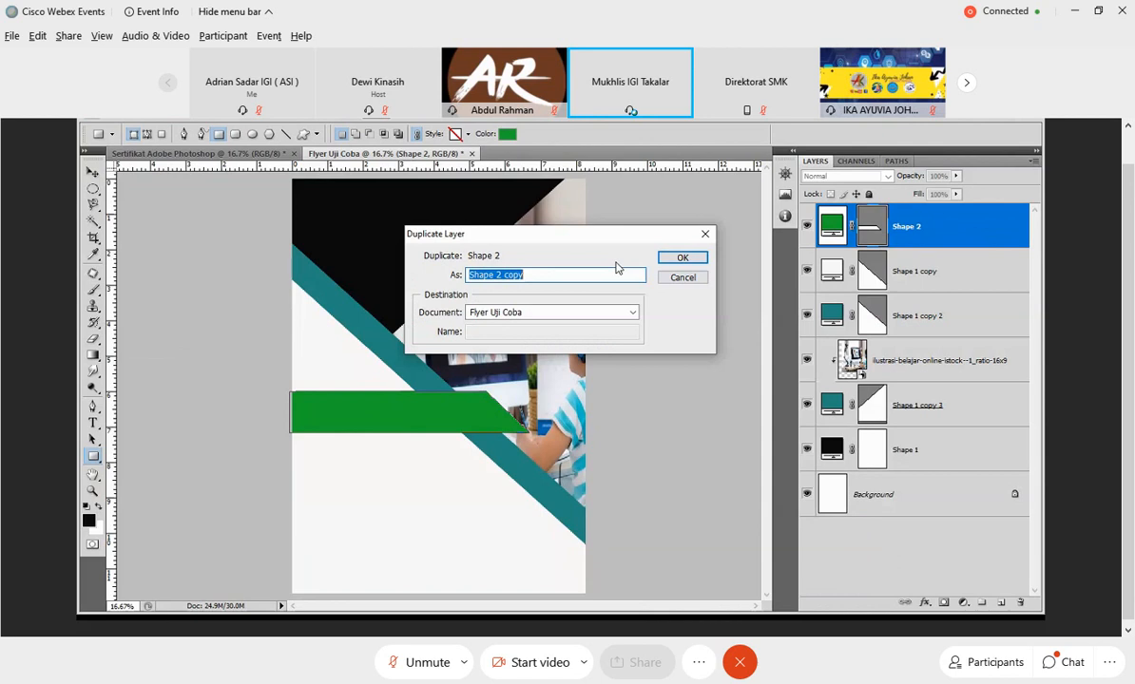
{"action": "key", "text": "Return"}
{"action": "left_click", "coordinate": [94, 173]}
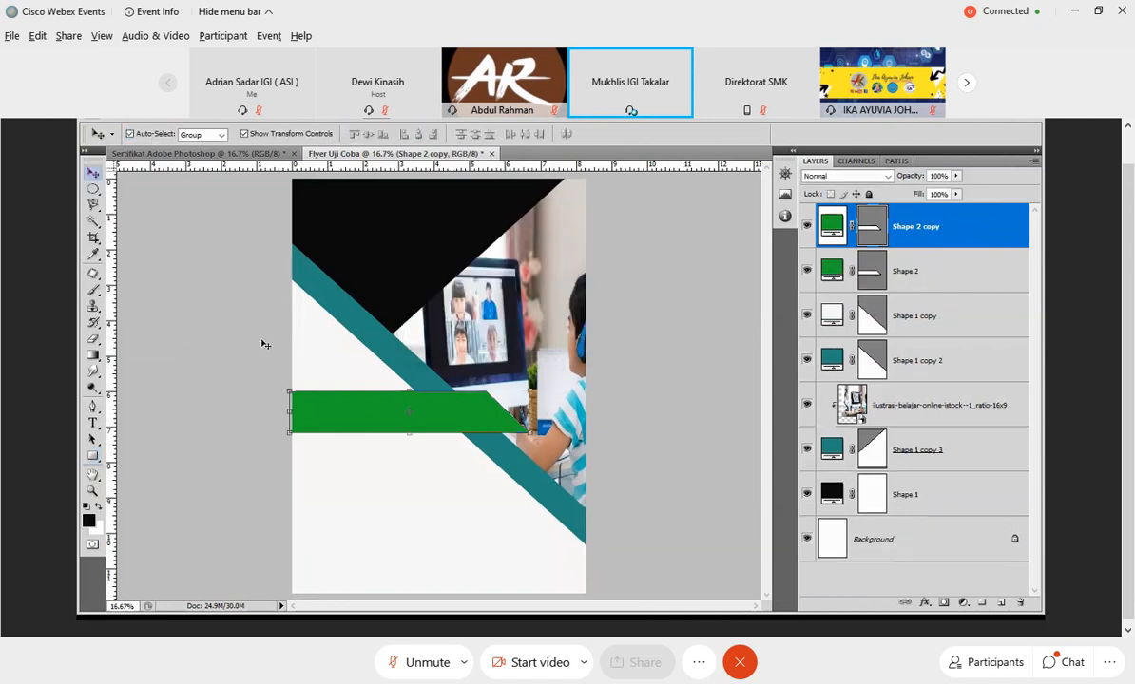
{"action": "left_click_drag", "start_coordinate": [337, 413], "coordinate": [339, 451]}
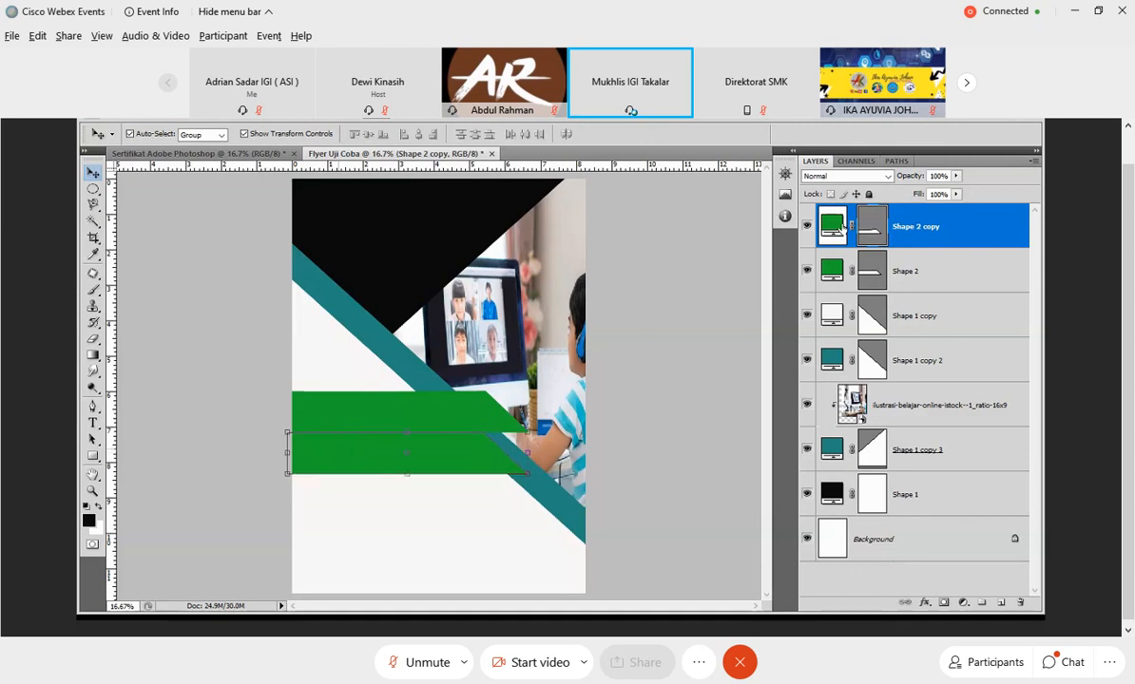
Recolor the lower green bar to the brighter green 13e435.
{"action": "double_click", "coordinate": [840, 227]}
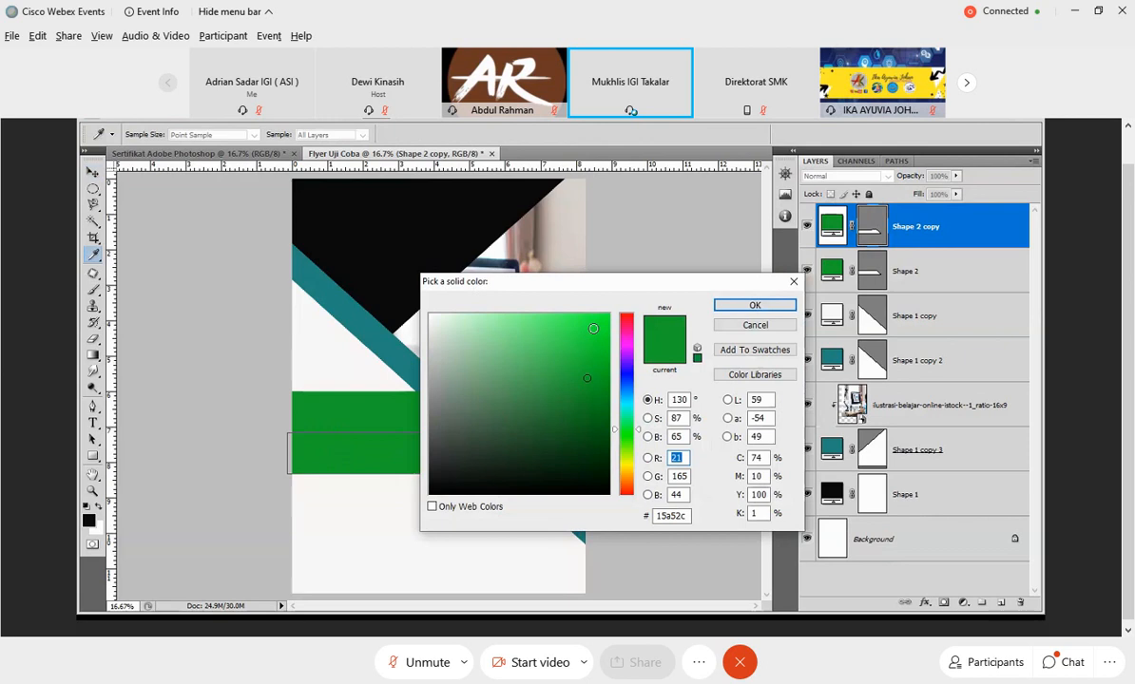
{"action": "mouse_move", "coordinate": [593, 329]}
{"action": "left_mouse_down"}
{"action": "mouse_move", "coordinate": [594, 345]}
{"action": "mouse_move", "coordinate": [594, 333]}
{"action": "left_mouse_up"}
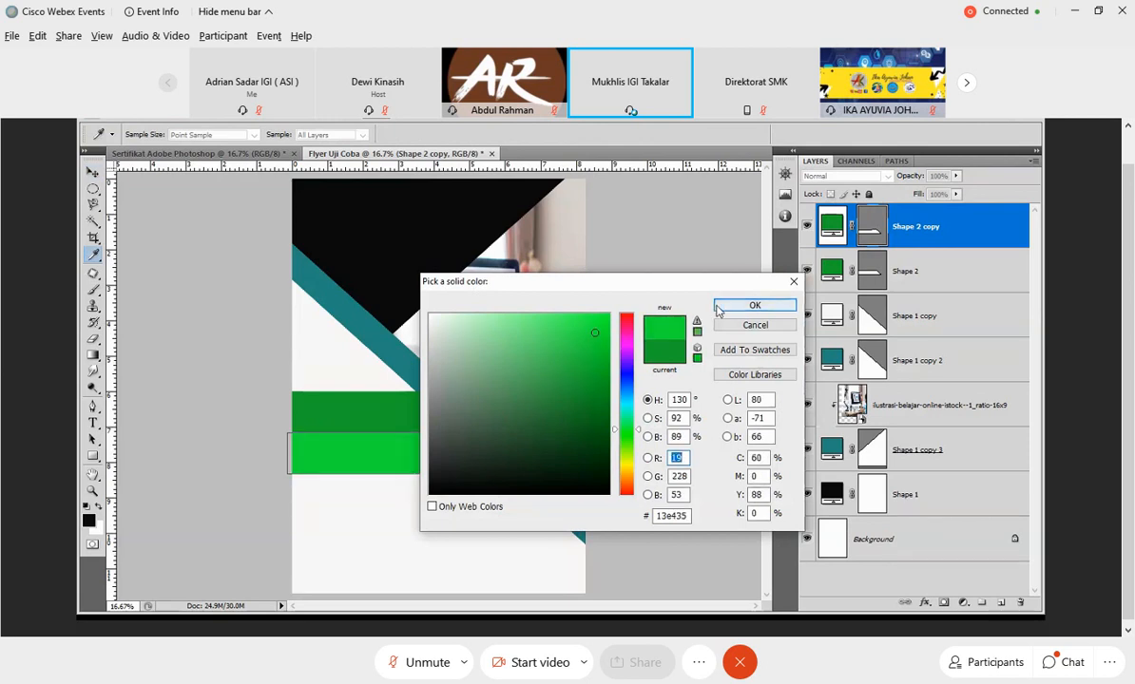
{"action": "left_click", "coordinate": [753, 305]}
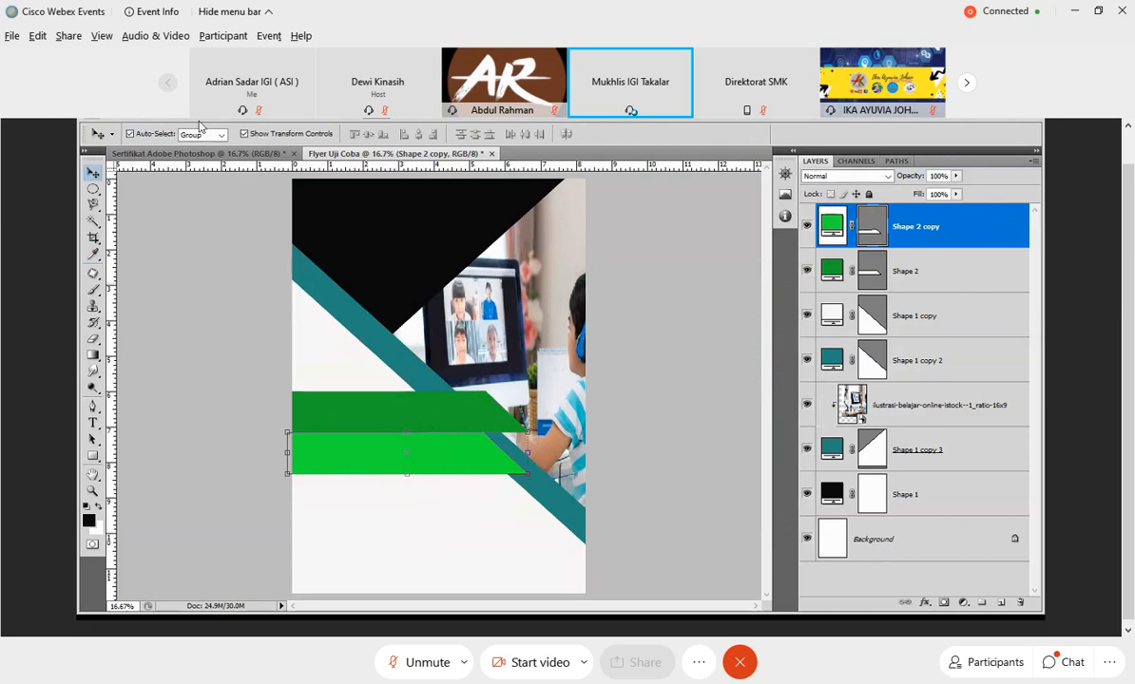
Flip the bright green bar vertically so its slanted end mirrors the bar above it.
{"action": "left_click", "coordinate": [143, 113]}
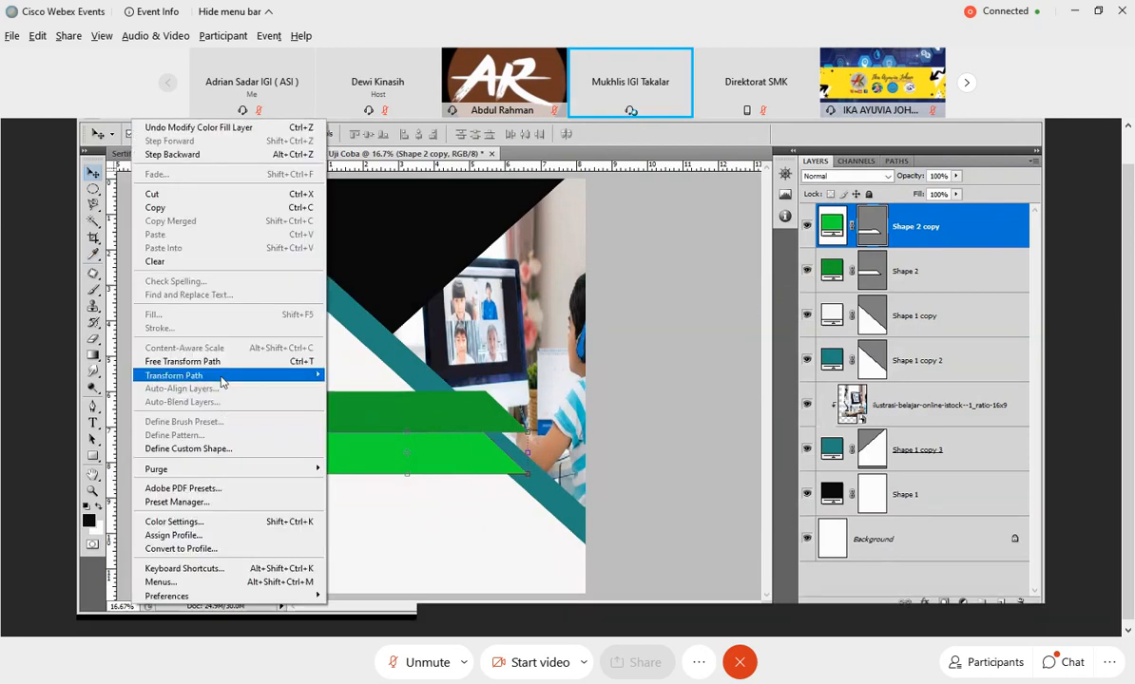
{"action": "mouse_move", "coordinate": [276, 375]}
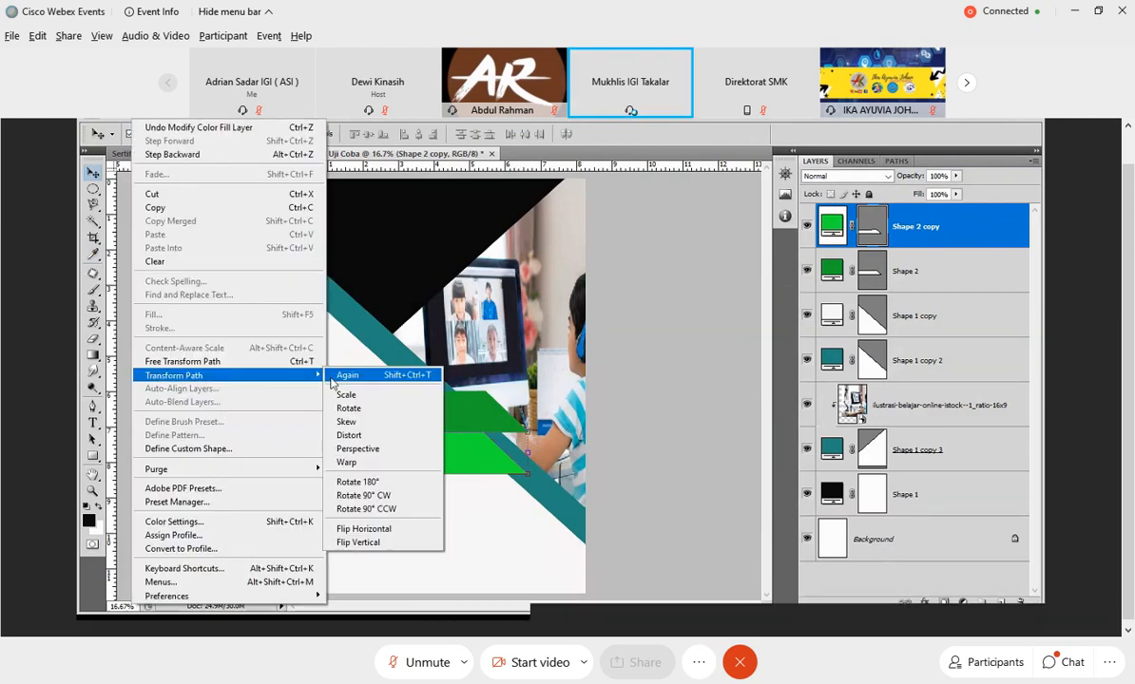
{"action": "left_click", "coordinate": [376, 542]}
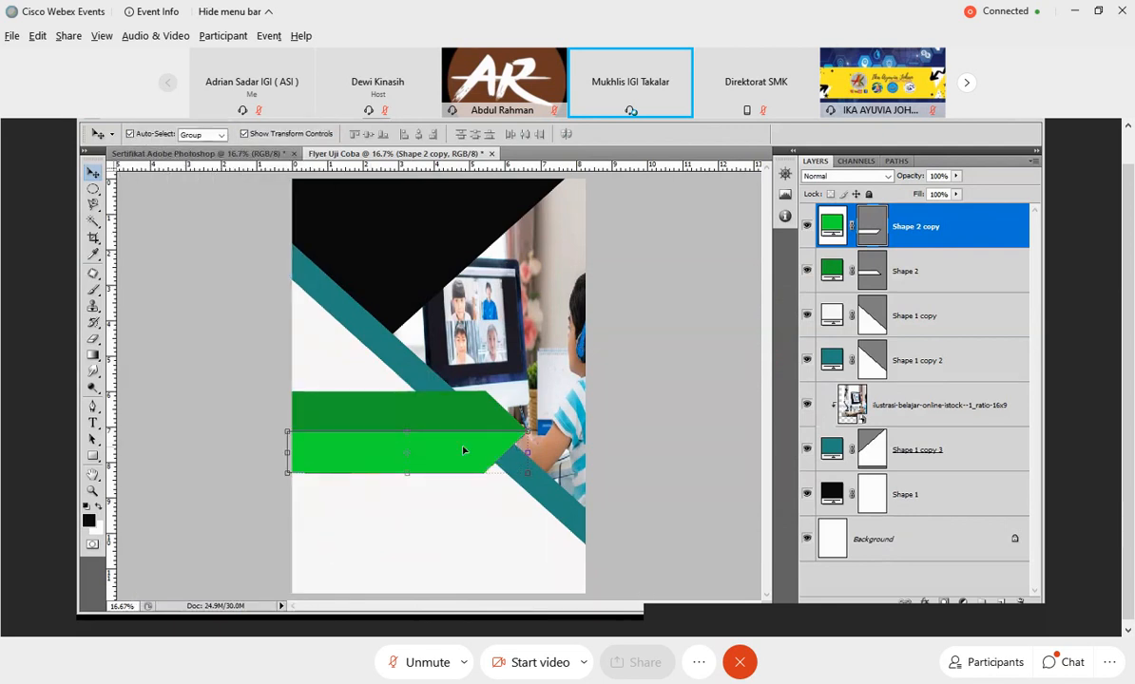
{"action": "left_click_drag", "start_coordinate": [464, 450], "coordinate": [463, 451]}
Move the bright green bar's layer below Shape 1 copy 2 and just above the clipped photo, leaving no layer selected.
{"action": "left_click_drag", "start_coordinate": [966, 229], "coordinate": [946, 383]}
{"action": "left_click", "coordinate": [941, 404]}
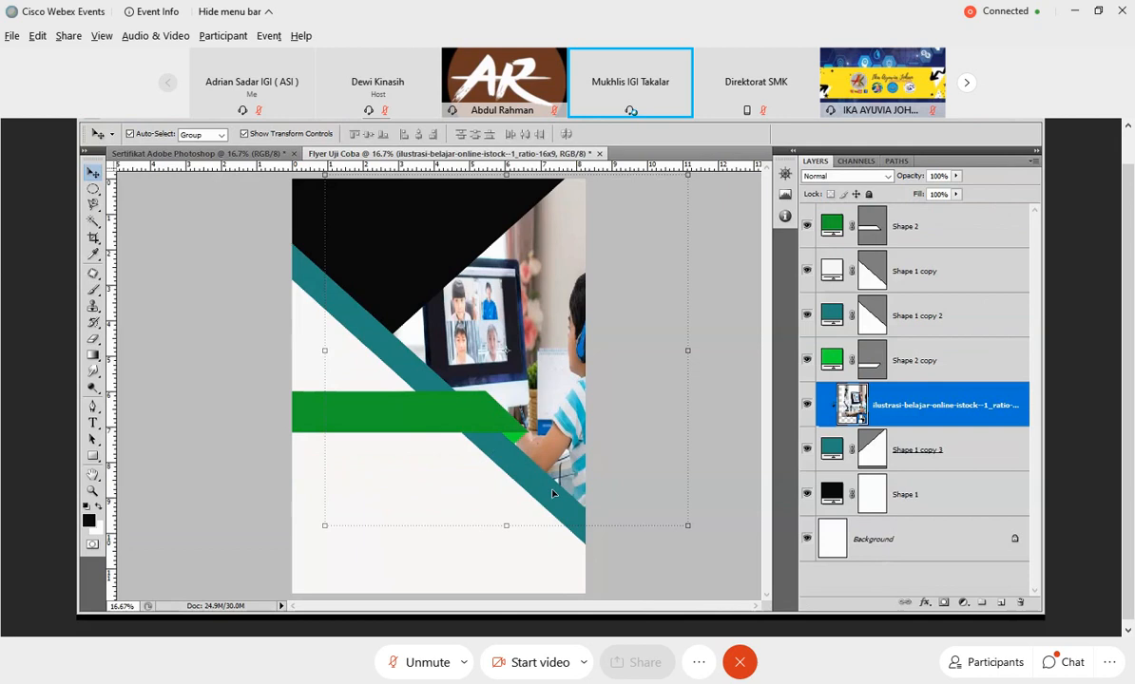
{"action": "left_click", "coordinate": [698, 572]}
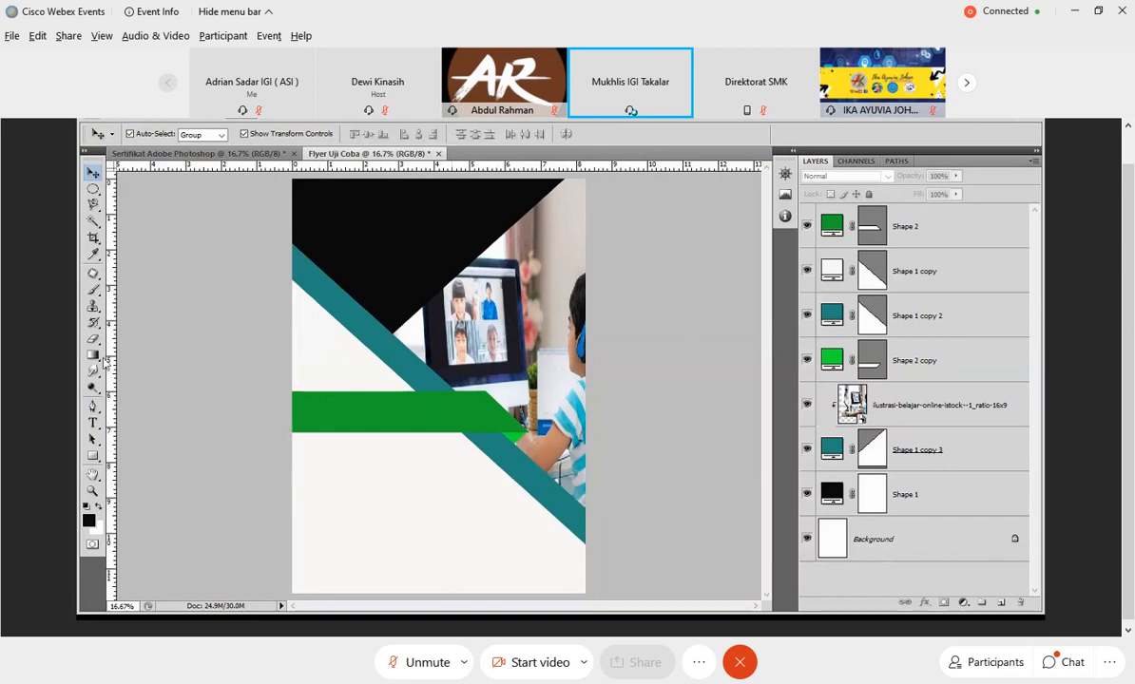
Draw a black closed shape with an S-curved side in the flyer's lower left corner using the Pen tool.
{"action": "left_click", "coordinate": [93, 406]}
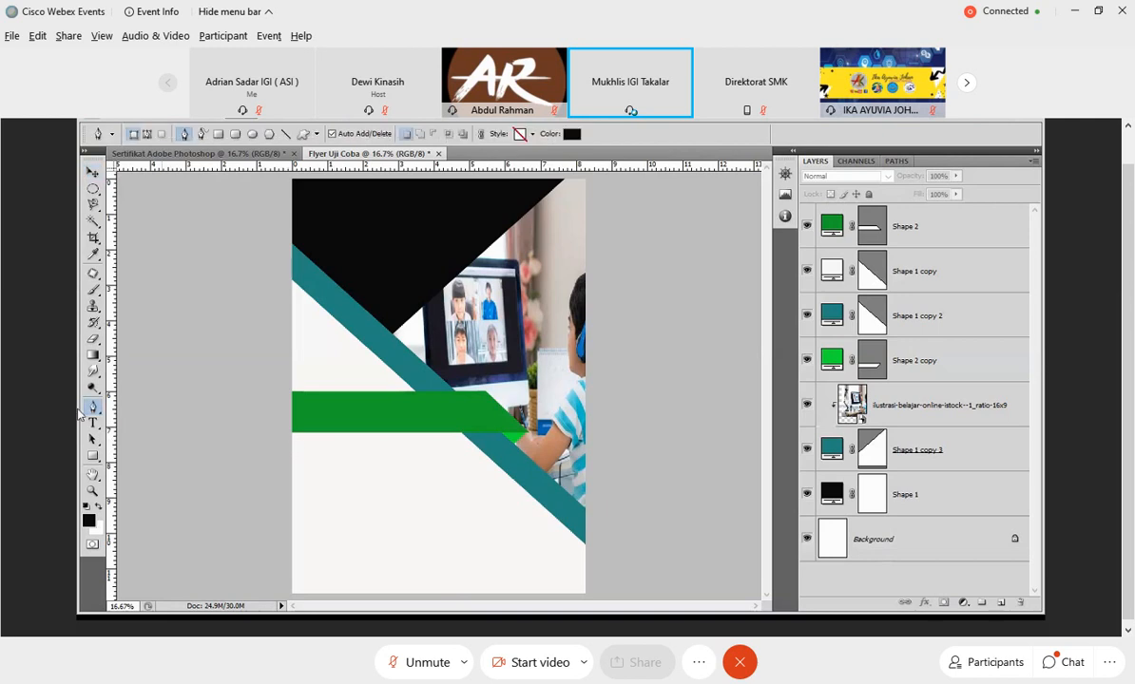
{"action": "left_click", "coordinate": [290, 482]}
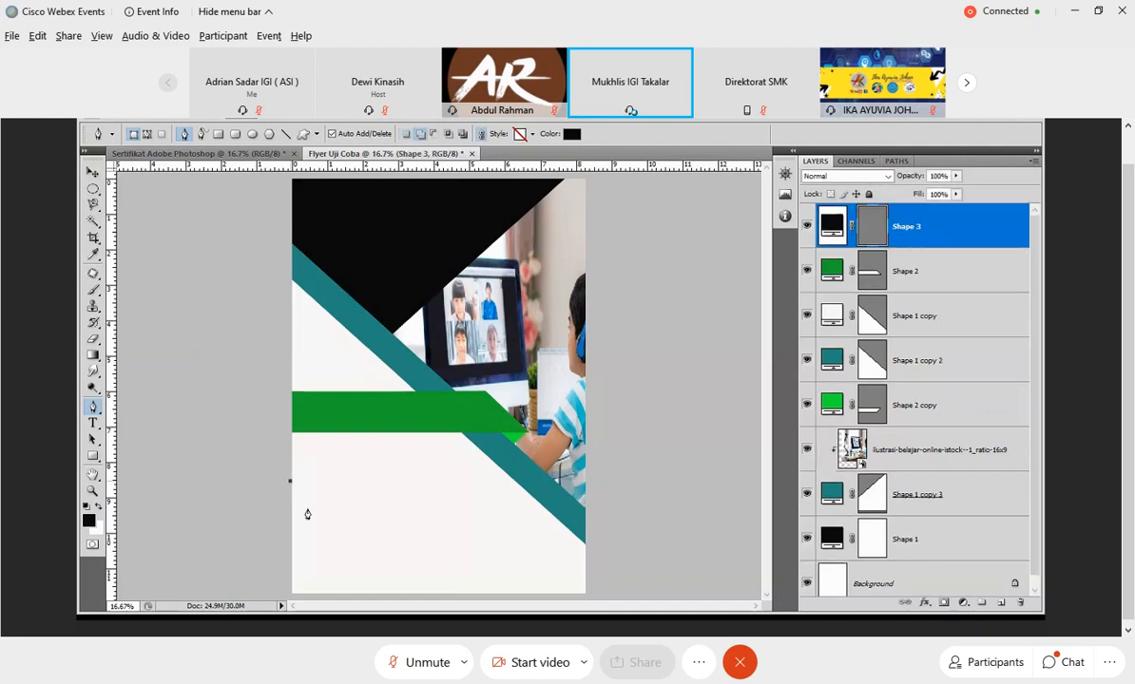
{"action": "left_click", "coordinate": [404, 593]}
{"action": "left_click", "coordinate": [345, 538]}
{"action": "left_click_drag", "start_coordinate": [341, 549], "coordinate": [350, 601]}
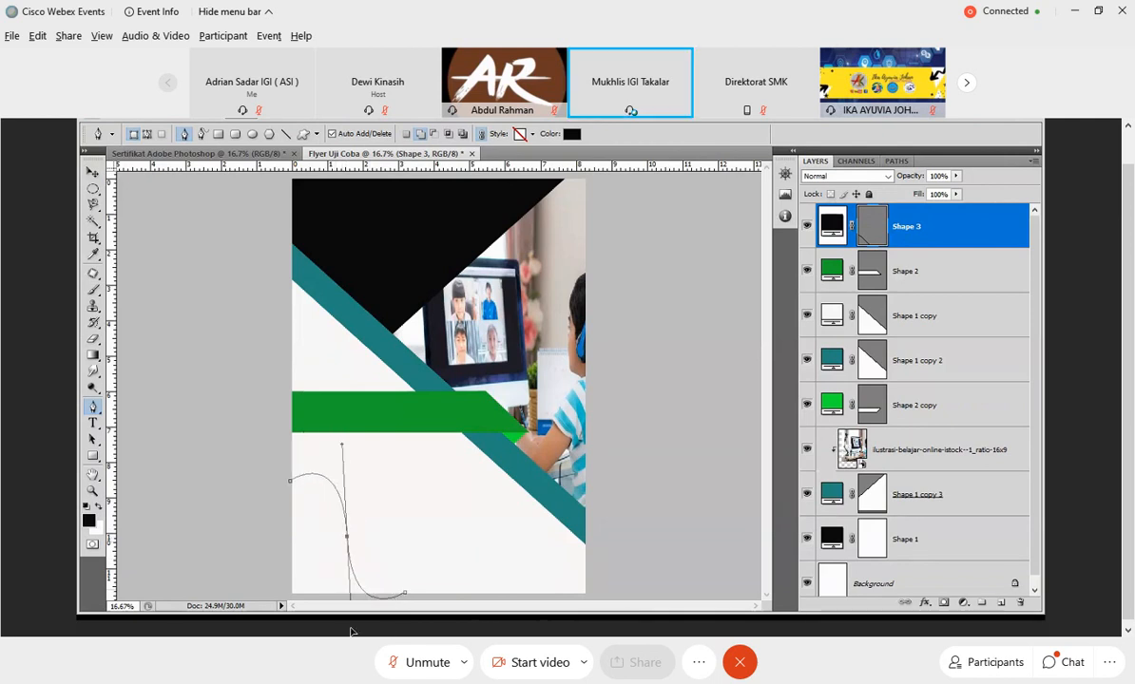
{"action": "left_click", "coordinate": [290, 482]}
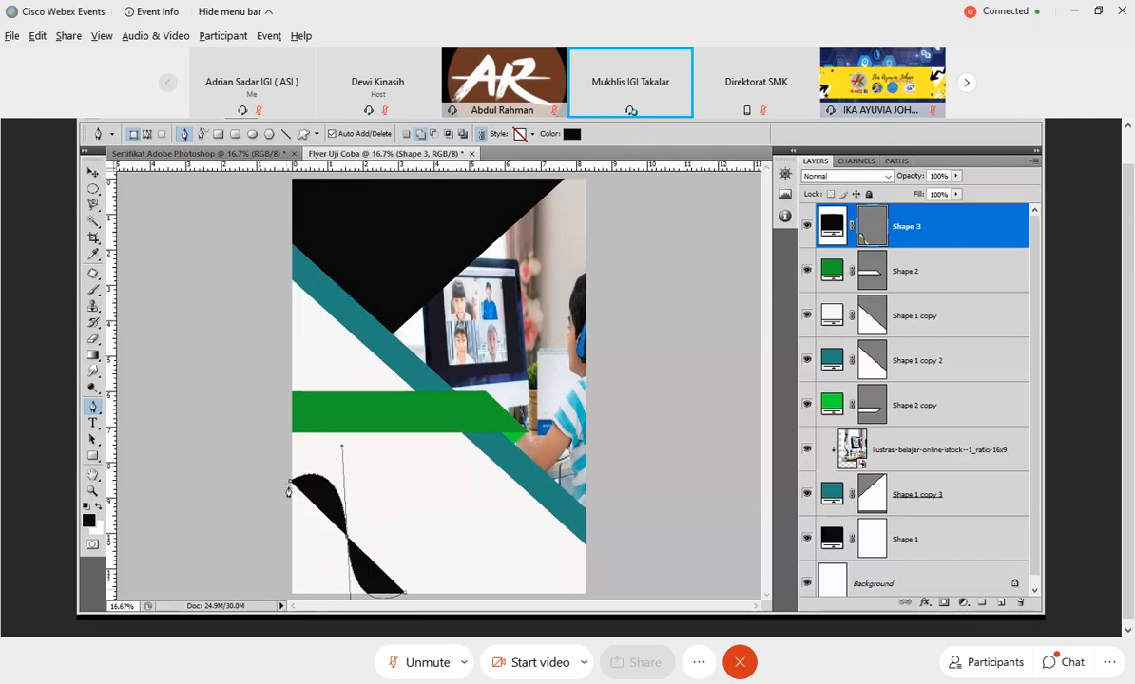
{"action": "left_click", "coordinate": [292, 590]}
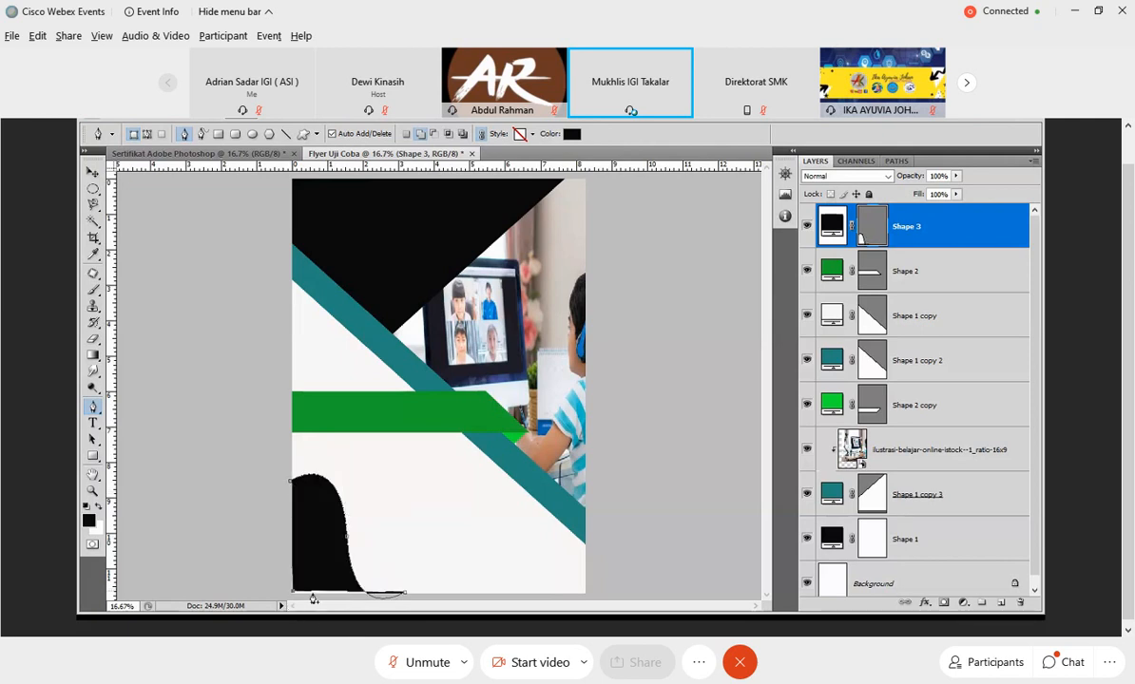
Align the curved shape to the flyer's left edge and scale it to about 198.8% width and 65.3% height.
{"action": "left_click", "coordinate": [92, 172]}
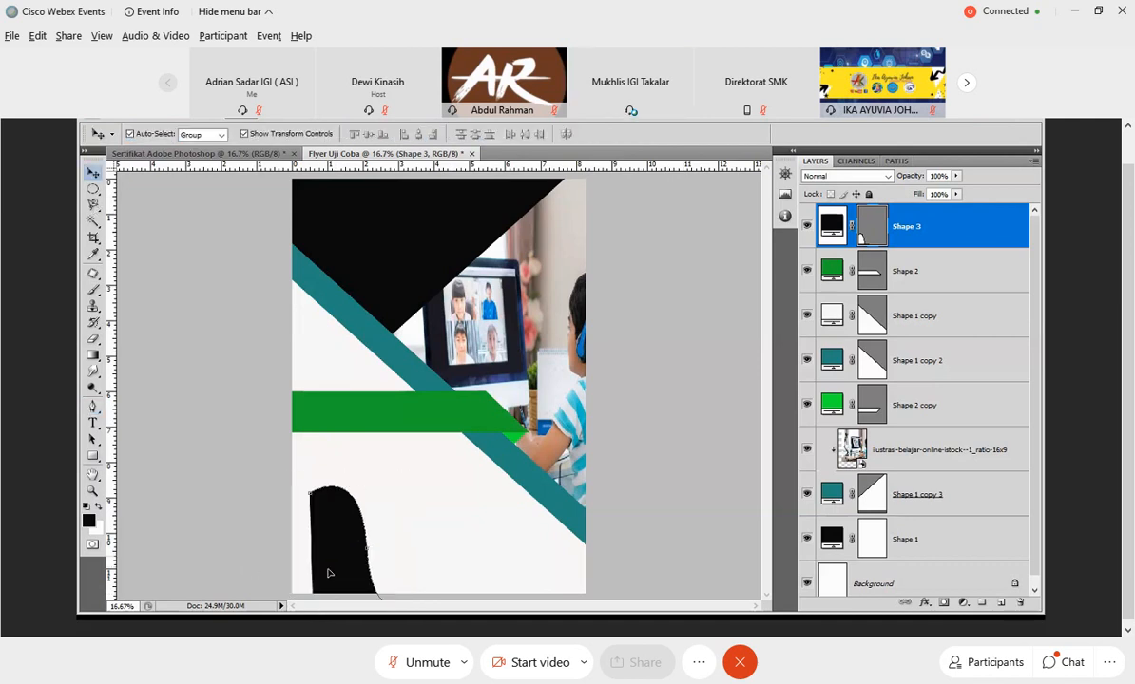
{"action": "key", "text": "ctrl+t"}
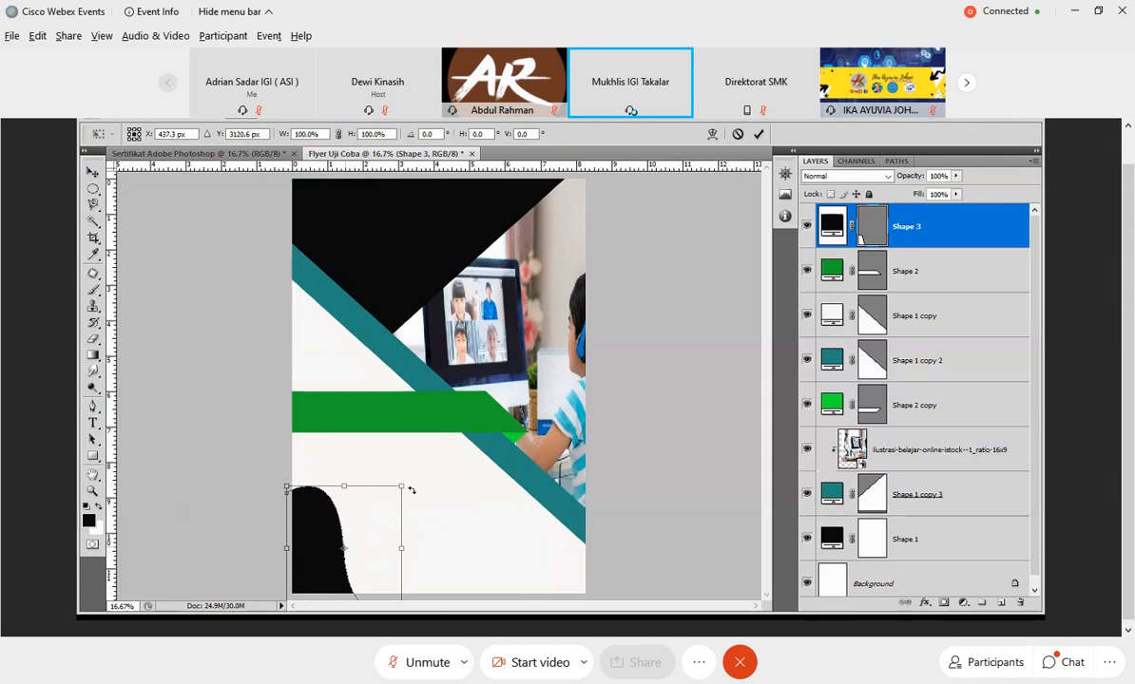
{"action": "left_click_drag", "start_coordinate": [402, 487], "coordinate": [402, 521]}
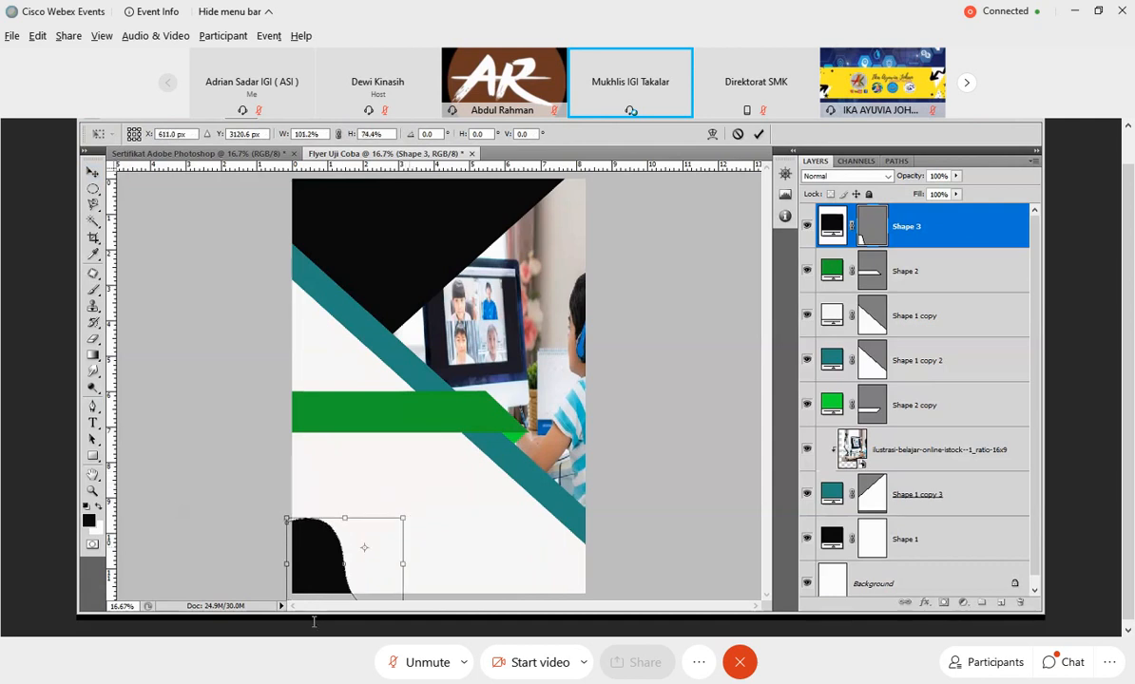
{"action": "left_click_drag", "start_coordinate": [402, 563], "coordinate": [514, 563]}
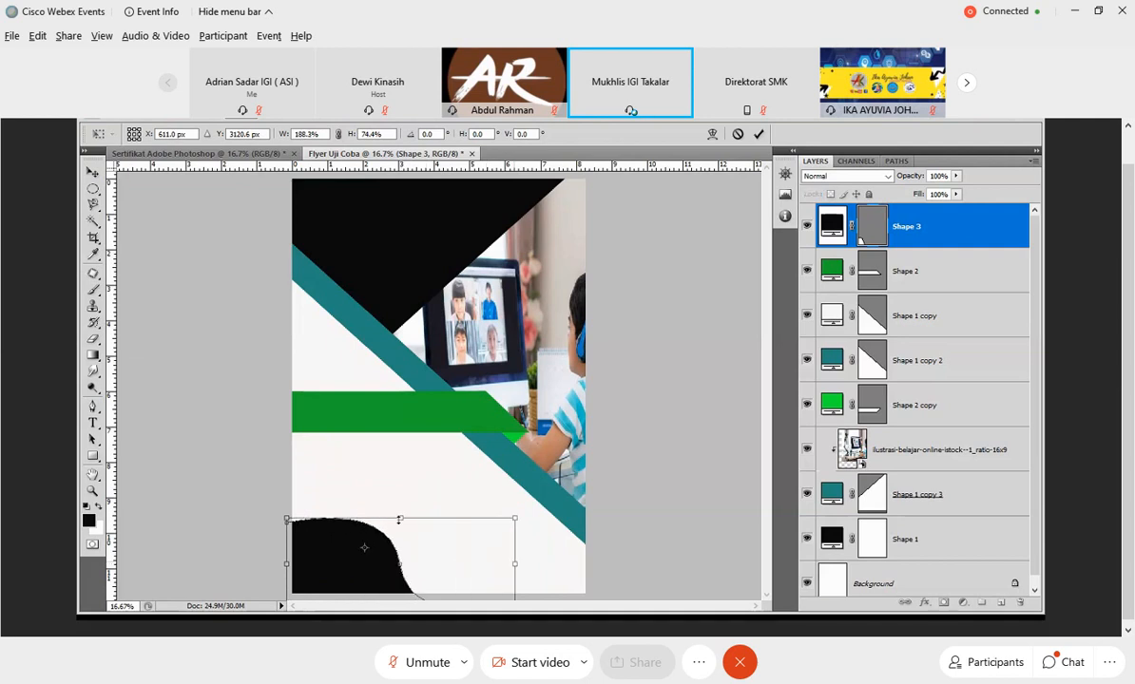
{"action": "left_click_drag", "start_coordinate": [399, 519], "coordinate": [399, 529]}
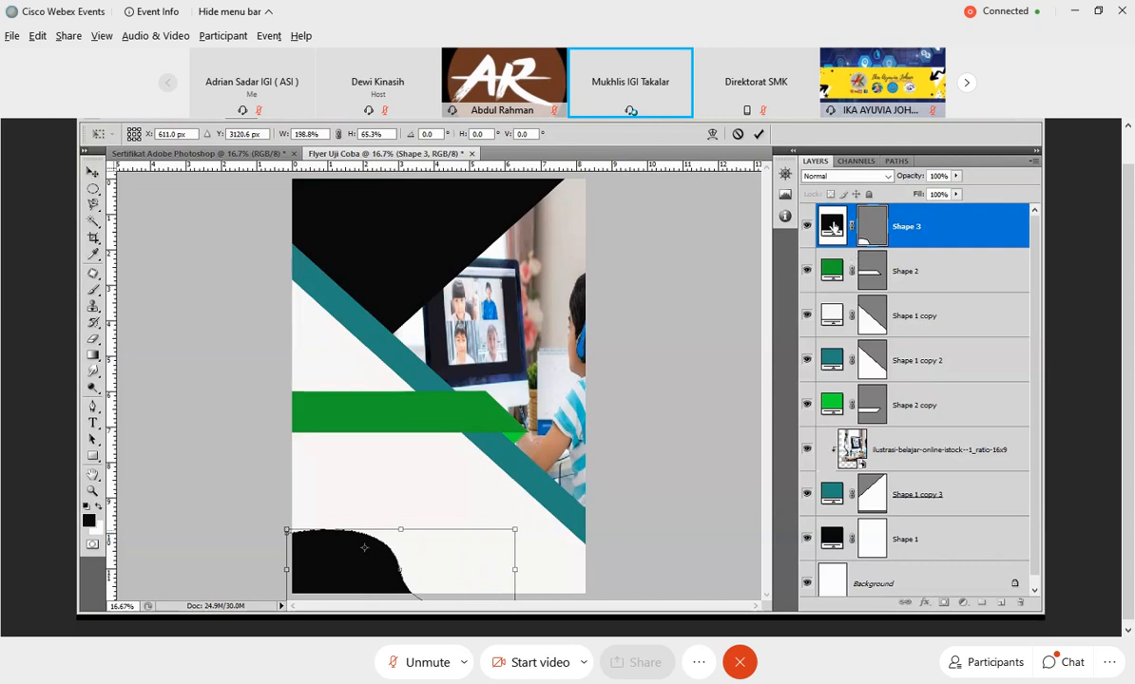
{"action": "left_click", "coordinate": [757, 132]}
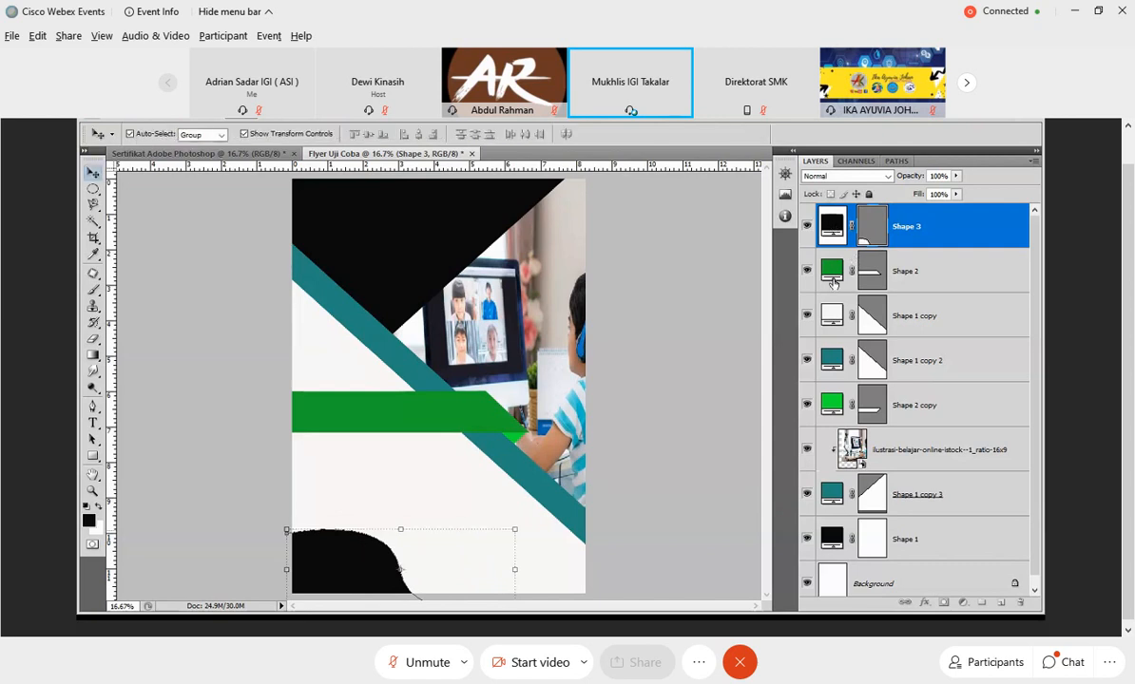
Recolor the curved corner shape with the dark green sampled from the upper bar, leaving no layer selected.
{"action": "left_click", "coordinate": [834, 275]}
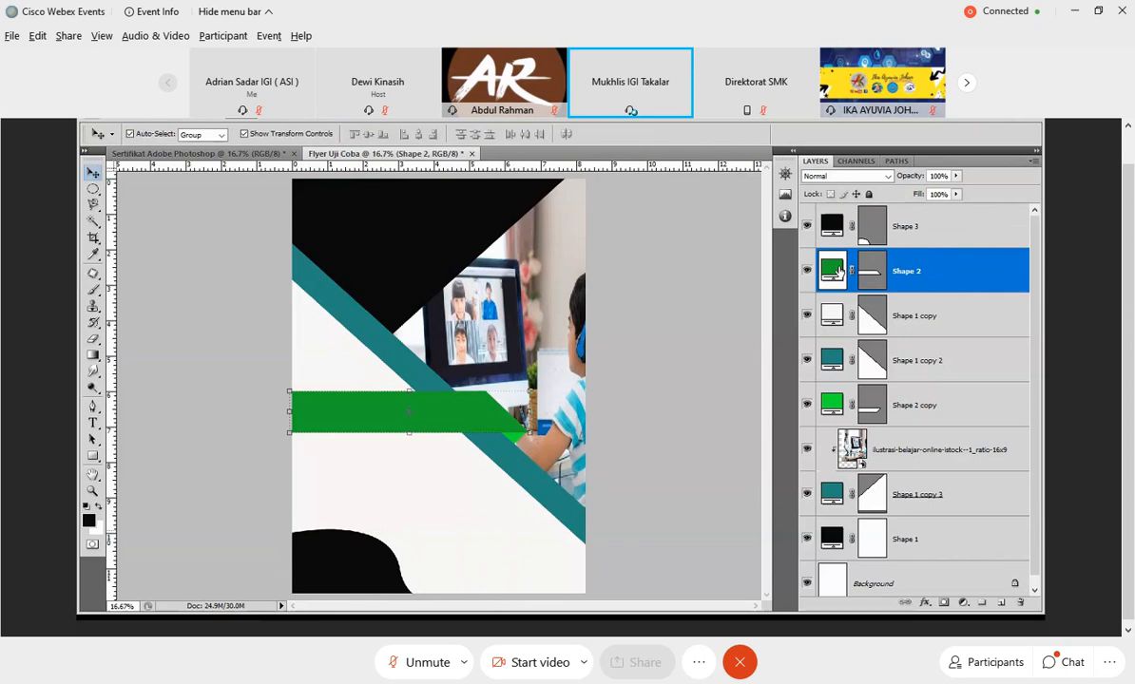
{"action": "double_click", "coordinate": [834, 271]}
{"action": "double_click", "coordinate": [839, 226]}
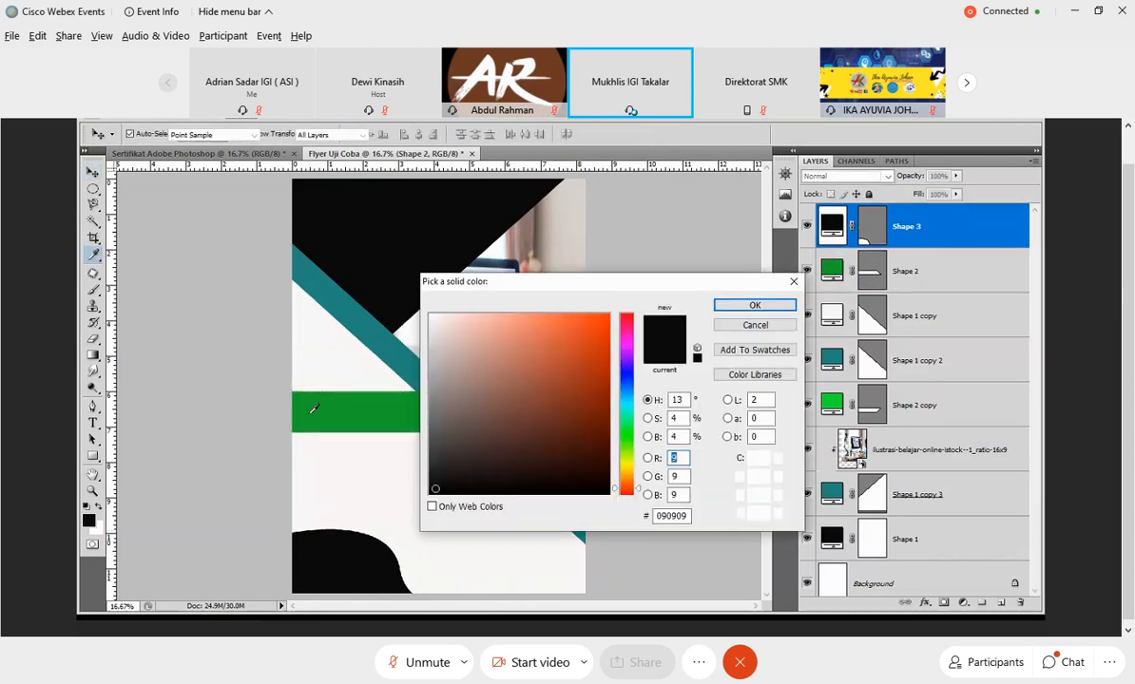
{"action": "left_click", "coordinate": [313, 409]}
{"action": "key", "text": "Return"}
{"action": "key", "text": "v"}
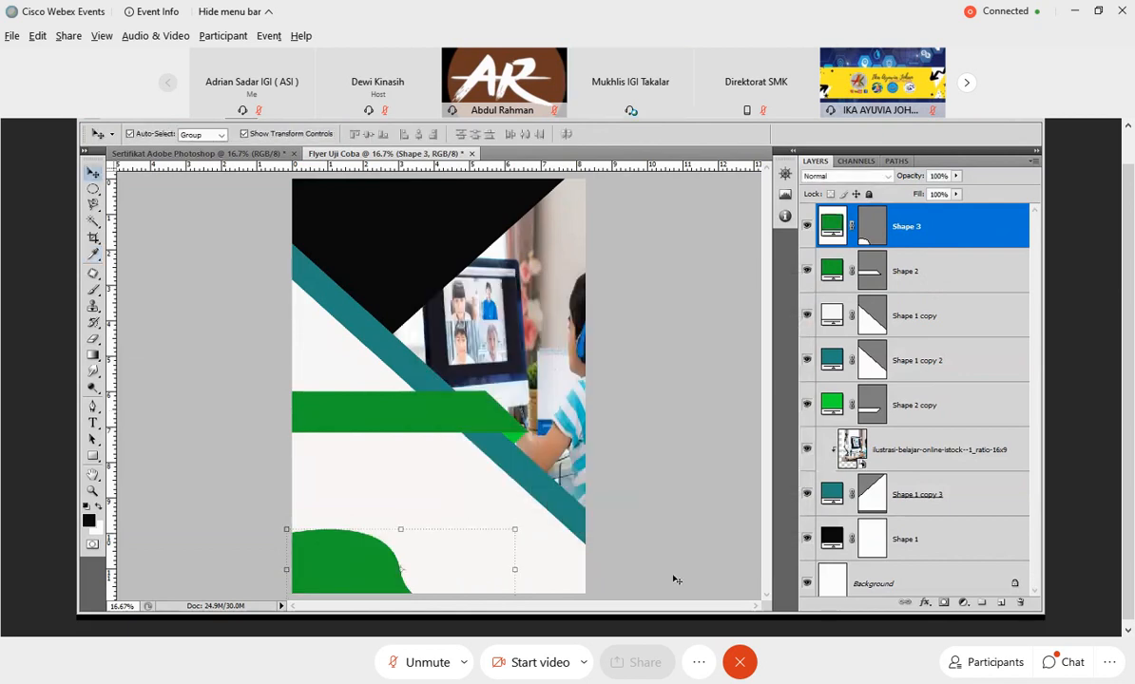
{"action": "left_click", "coordinate": [674, 580]}
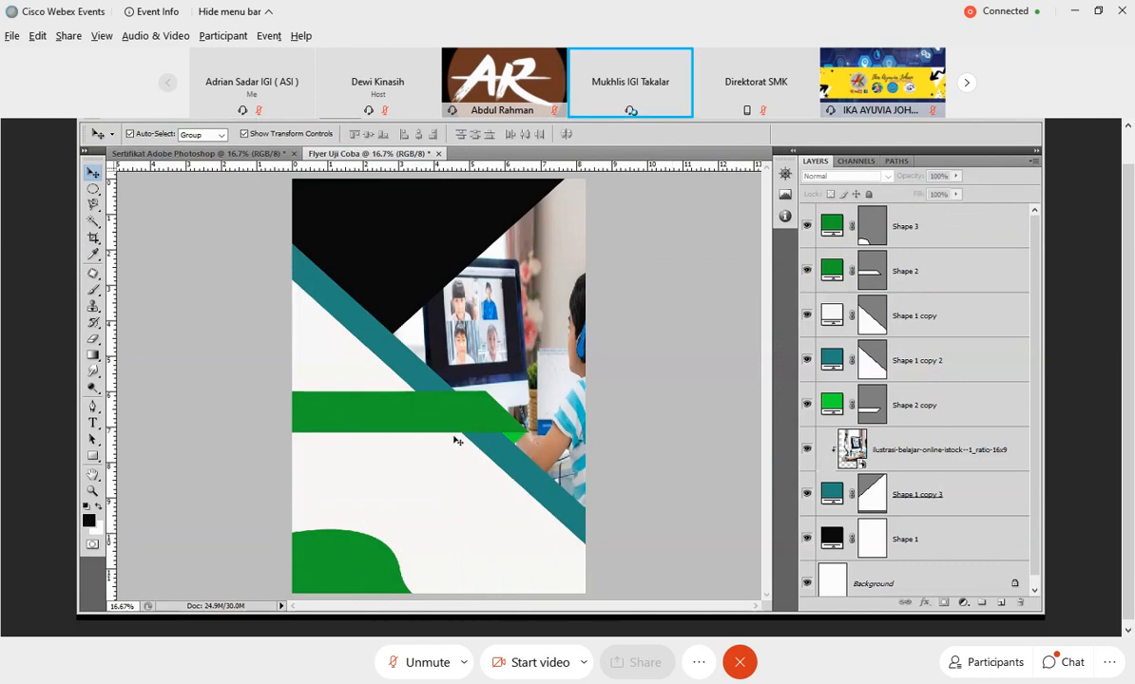
Create a text box about 6.1 by 1.7 inches above all layers, across the upper black area, with 36 pt text.
{"action": "key", "text": "t"}
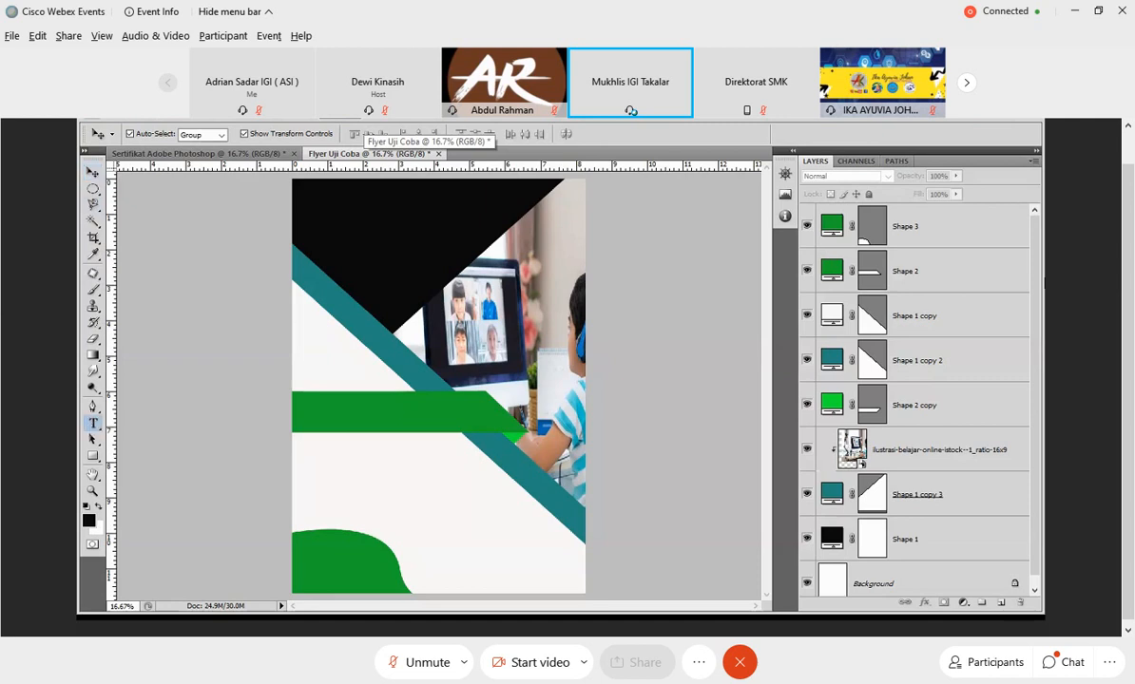
{"action": "left_click", "coordinate": [913, 240]}
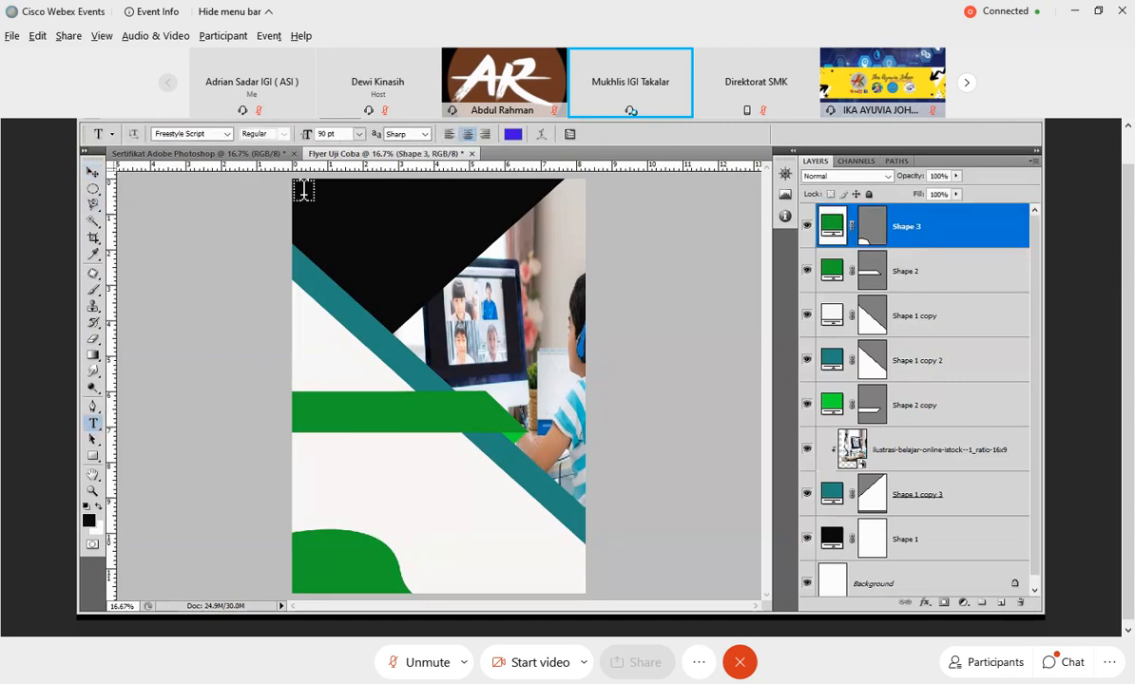
{"action": "left_click_drag", "start_coordinate": [299, 186], "coordinate": [515, 246]}
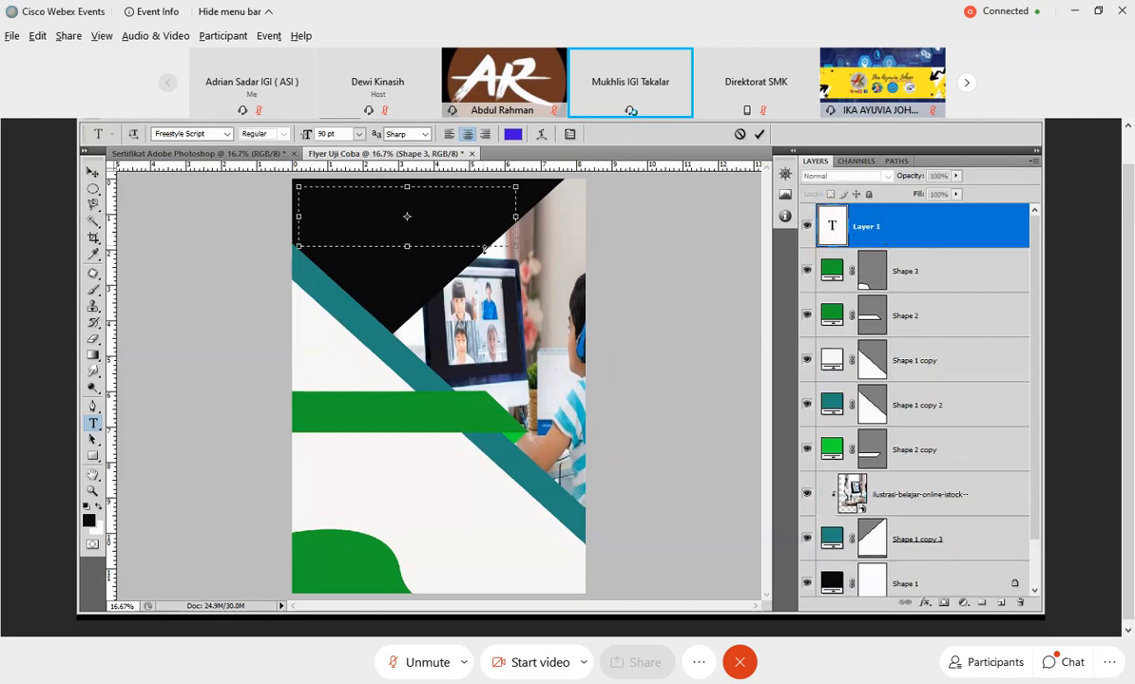
{"action": "left_click", "coordinate": [358, 135]}
{"action": "left_click", "coordinate": [349, 326]}
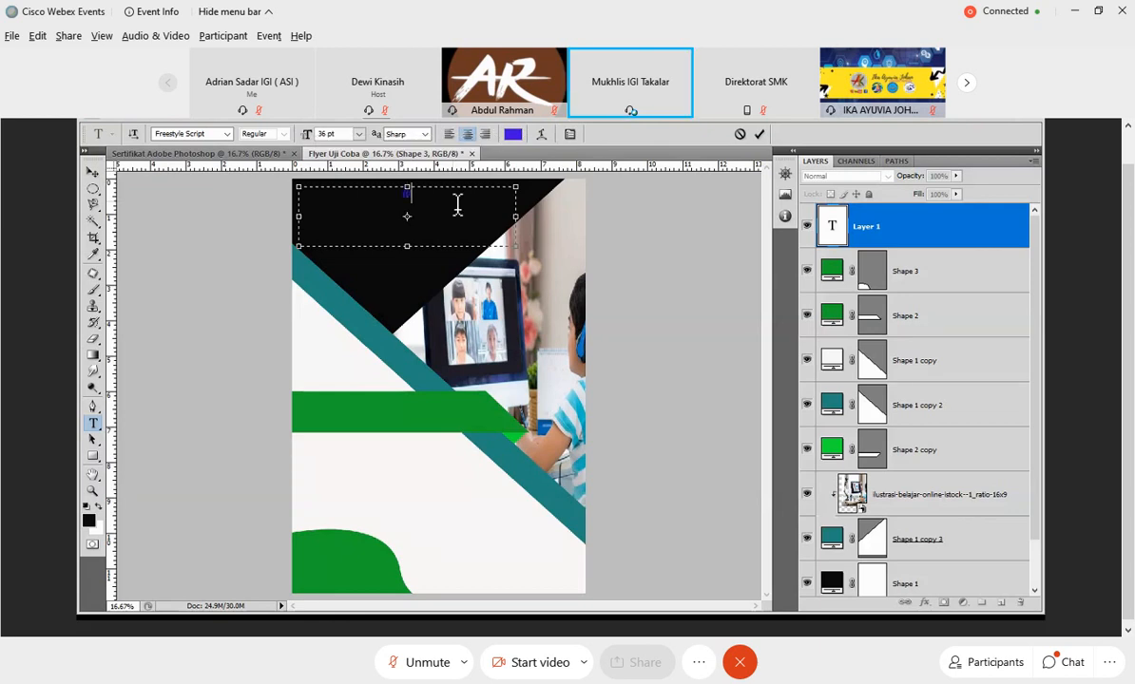
Enter the heading "Workshop 32 JP SADAR IGI 2020" in the text box.
{"action": "type", "text": "orkshop"}
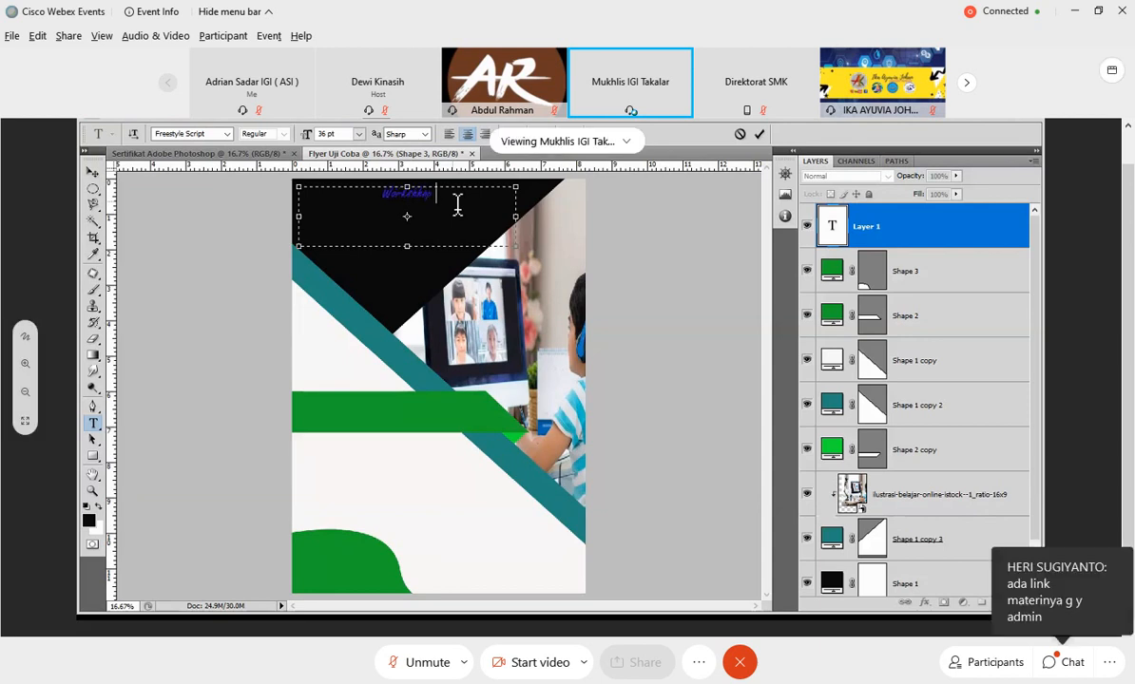
{"action": "type", "text": " 32 JP"}
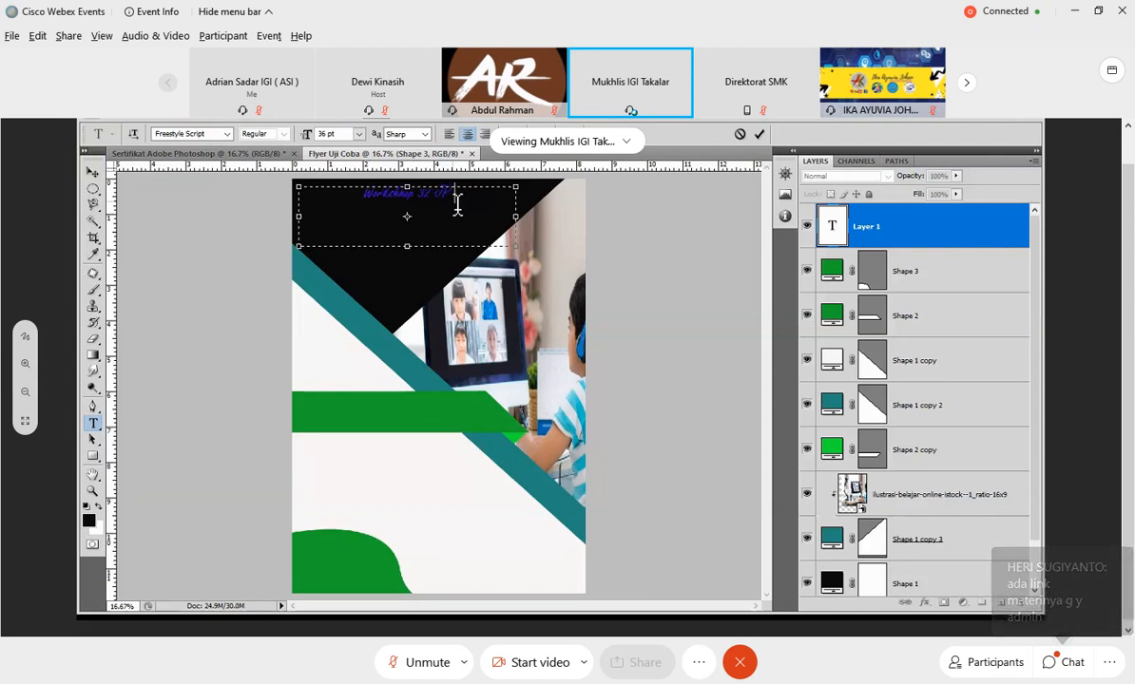
{"action": "type", "text": " SMK"}
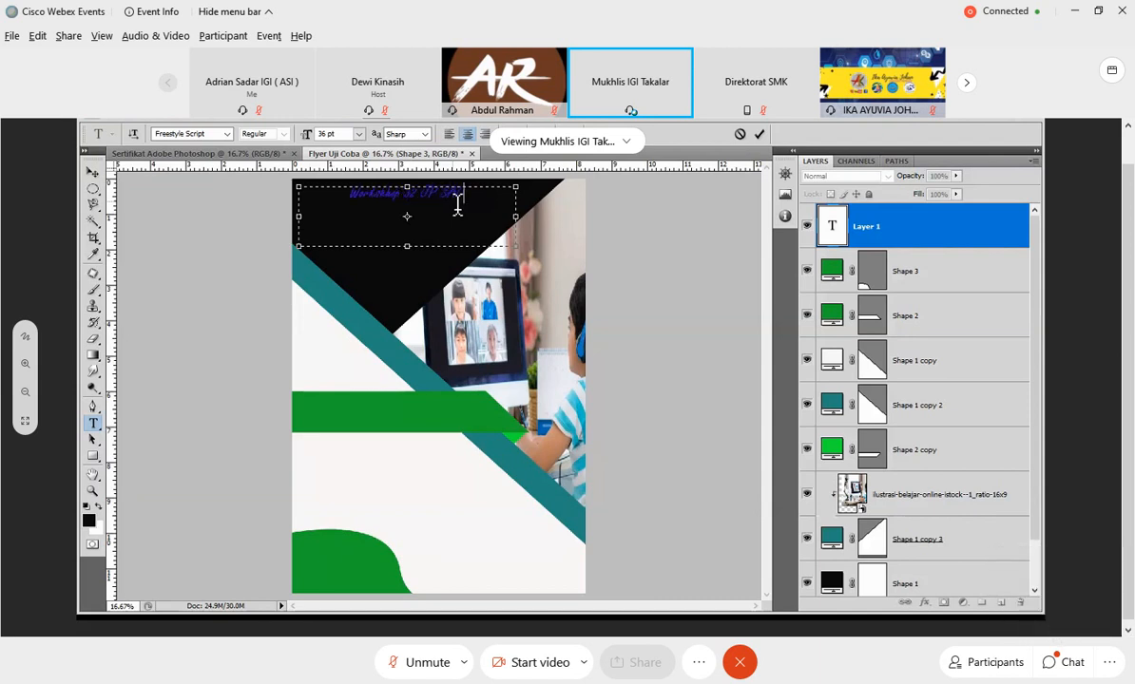
{"action": "type", "text": " IGI 2020"}
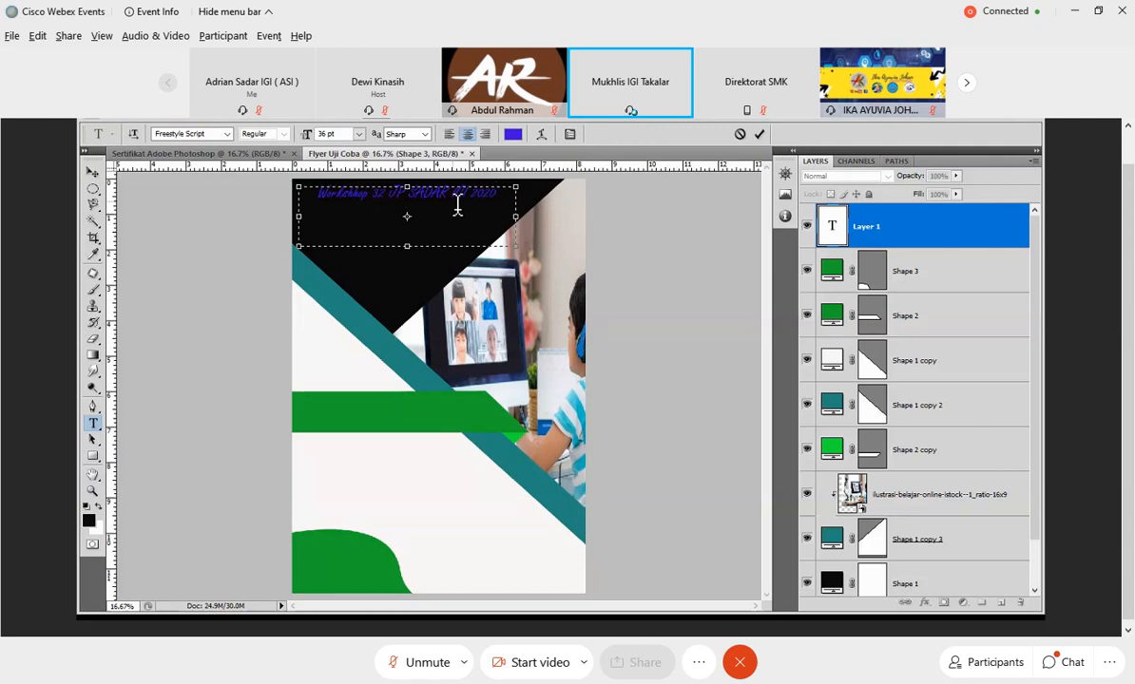
Add the line "Pembuatan Desain Flyer Dengan Adobe Photoshop" below the first heading line in the same text box.
{"action": "key", "text": "Return"}
{"action": "type", "text": "Pembuatan "}
{"action": "type", "text": "A"}
{"action": "type", "text": "dm"}
{"action": "type", "text": "be"}
{"action": "key", "text": "BackSpace"}
{"action": "key", "text": "BackSpace"}
{"action": "key", "text": "BackSpace"}
{"action": "key", "text": "BackSpace"}
{"action": "key", "text": "BackSpace"}
{"action": "type", "text": "Desa"}
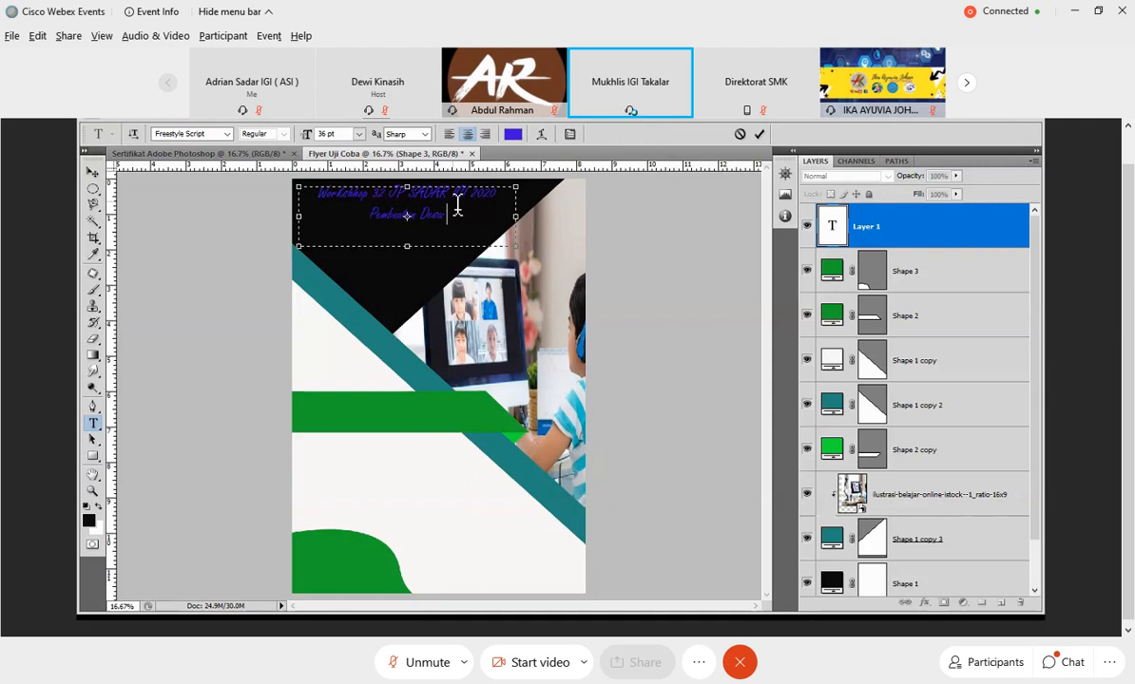
{"action": "key", "text": "BackSpace"}
{"action": "type", "text": "in Flyer"}
{"action": "type", "text": " Da"}
{"action": "type", "text": "erah Adm"}
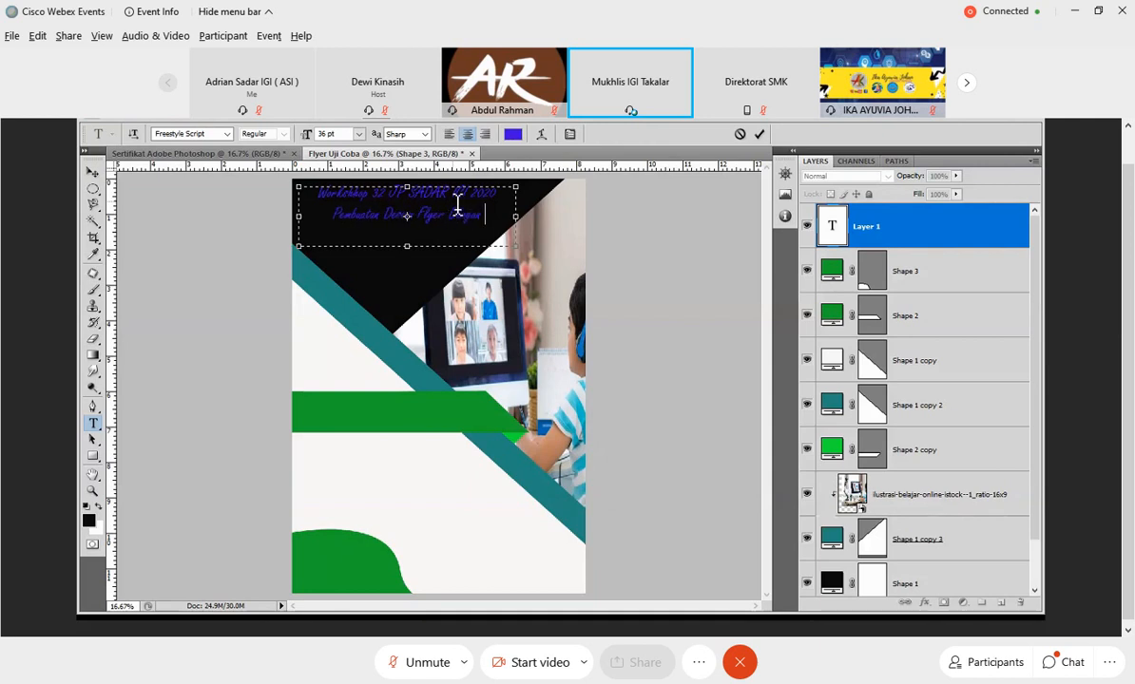
{"action": "type", "text": "be Photo"}
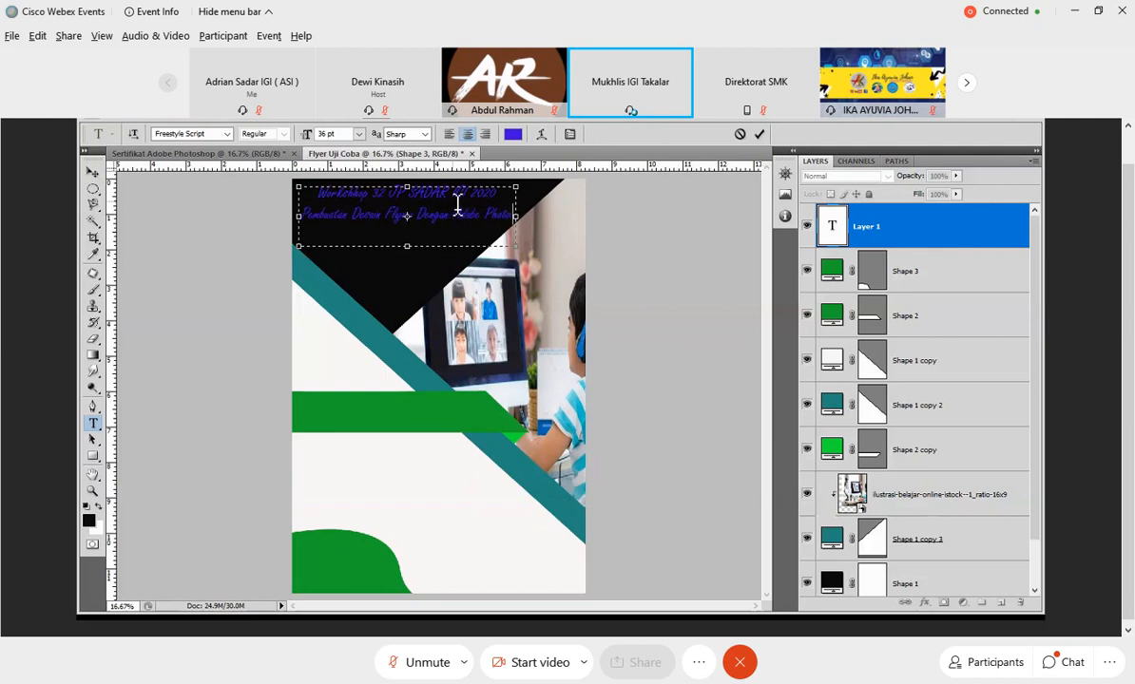
{"action": "type", "text": "shop"}
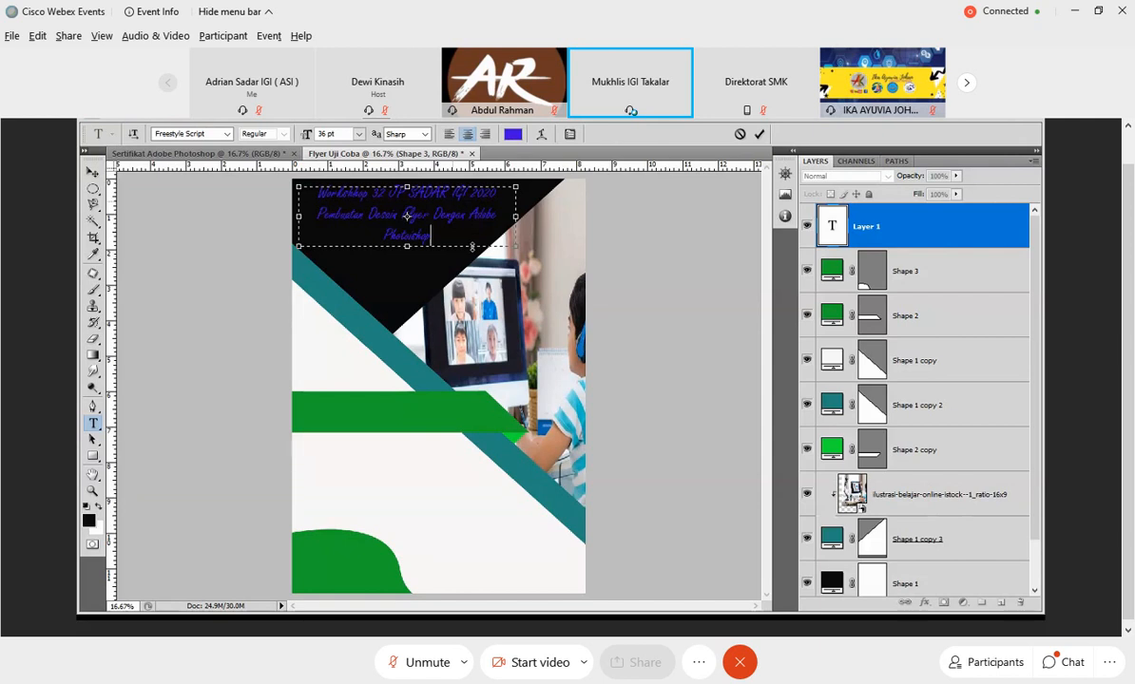
Color the heading's first line yellow (#d6e30e) and the "Pembuatan Desain Flyer" text below it turquoise (#0ee3c7).
{"action": "left_click_drag", "start_coordinate": [327, 200], "coordinate": [500, 200]}
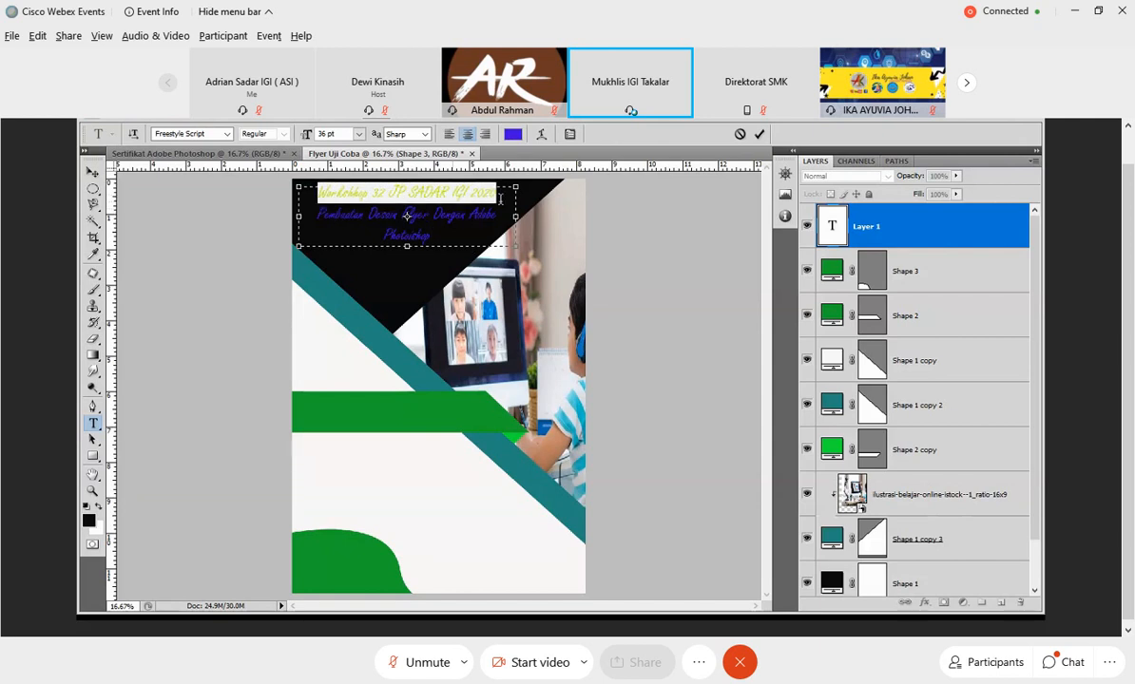
{"action": "left_click", "coordinate": [513, 133]}
{"action": "left_click", "coordinate": [626, 462]}
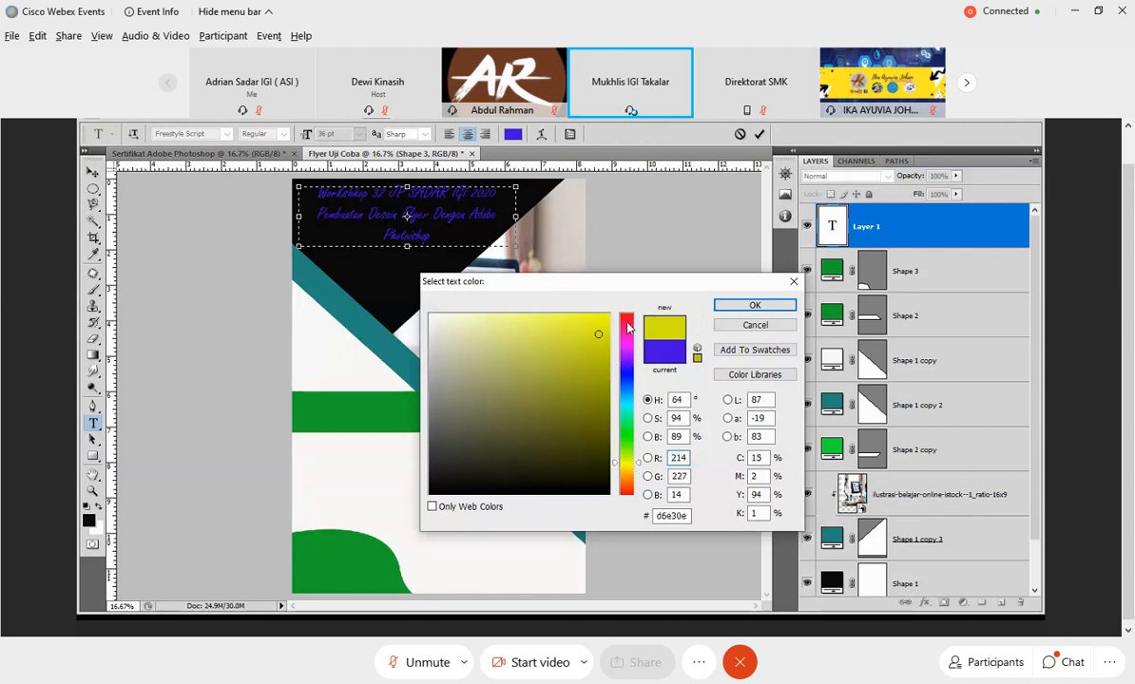
{"action": "left_click", "coordinate": [726, 308]}
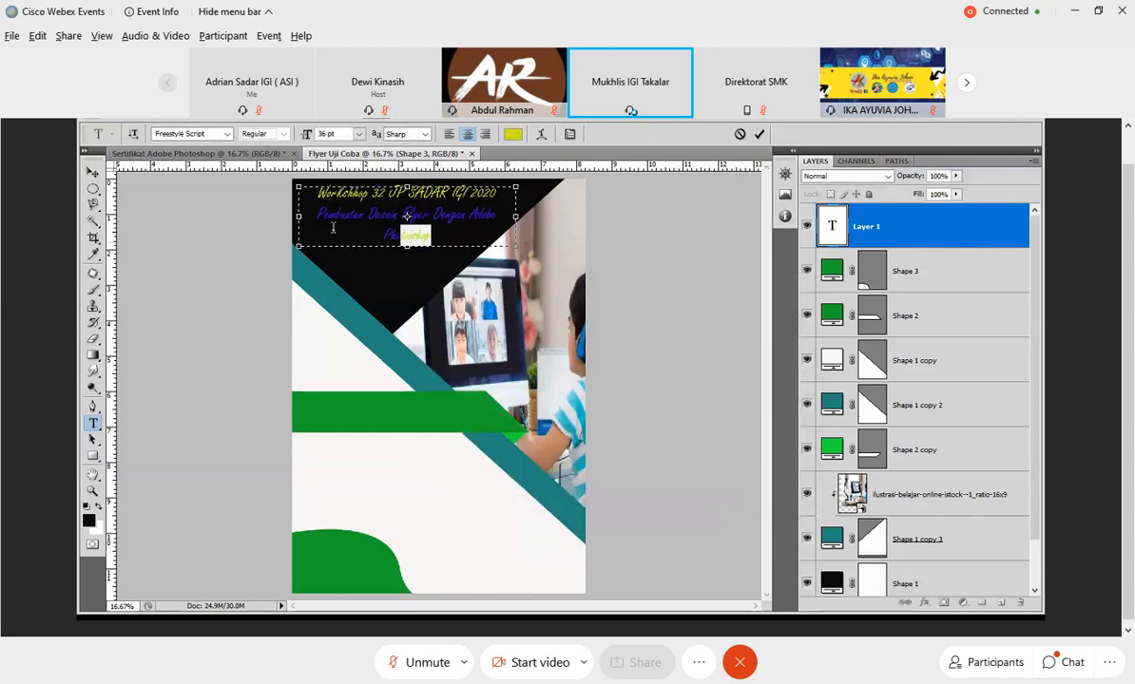
{"action": "left_click", "coordinate": [512, 136]}
{"action": "left_click", "coordinate": [626, 409]}
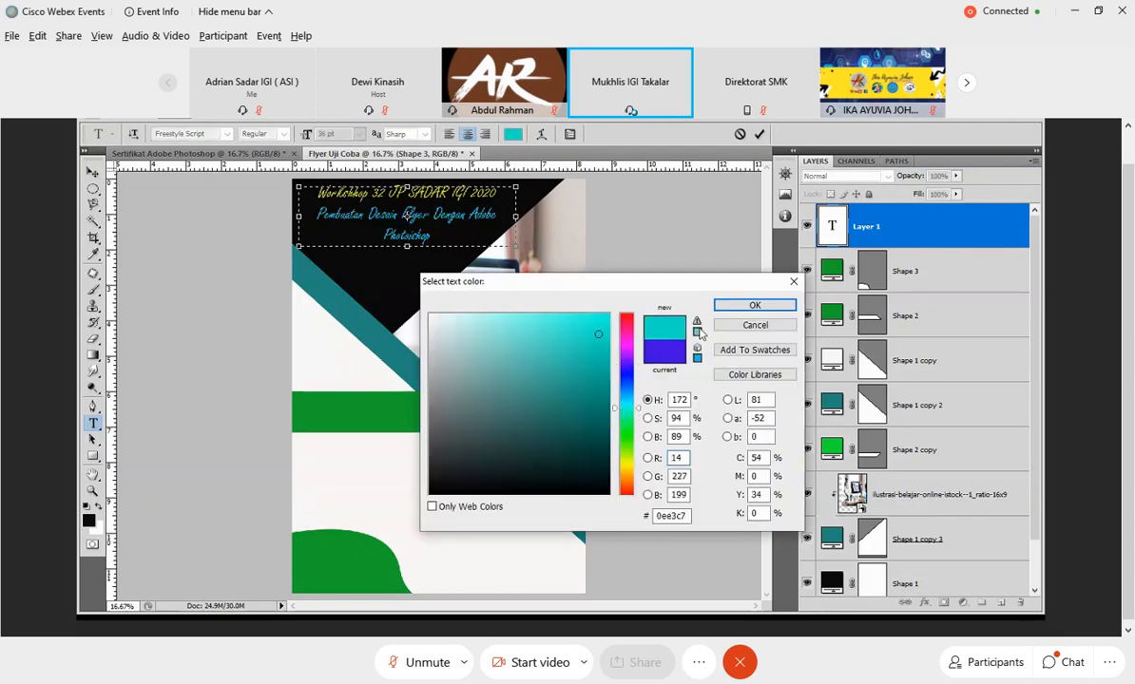
{"action": "left_click", "coordinate": [753, 305]}
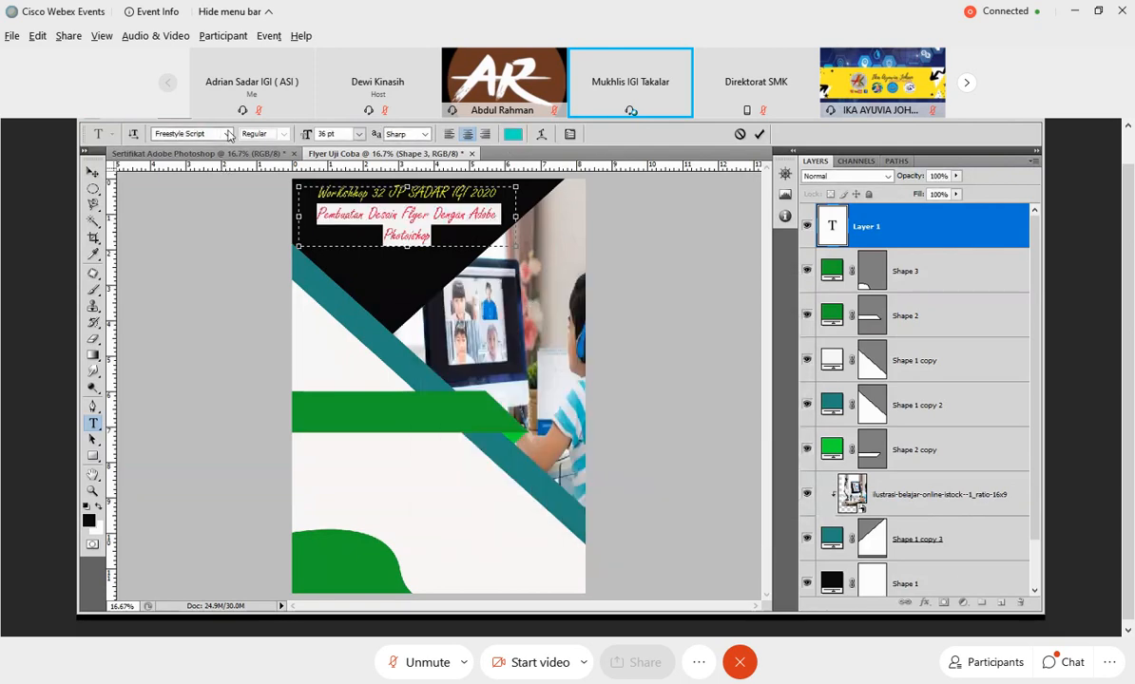
Set the turquoise heading text to 24 pt Gill Sans Ultra Bold, then shift the committed heading right and slightly down.
{"action": "left_click", "coordinate": [228, 135]}
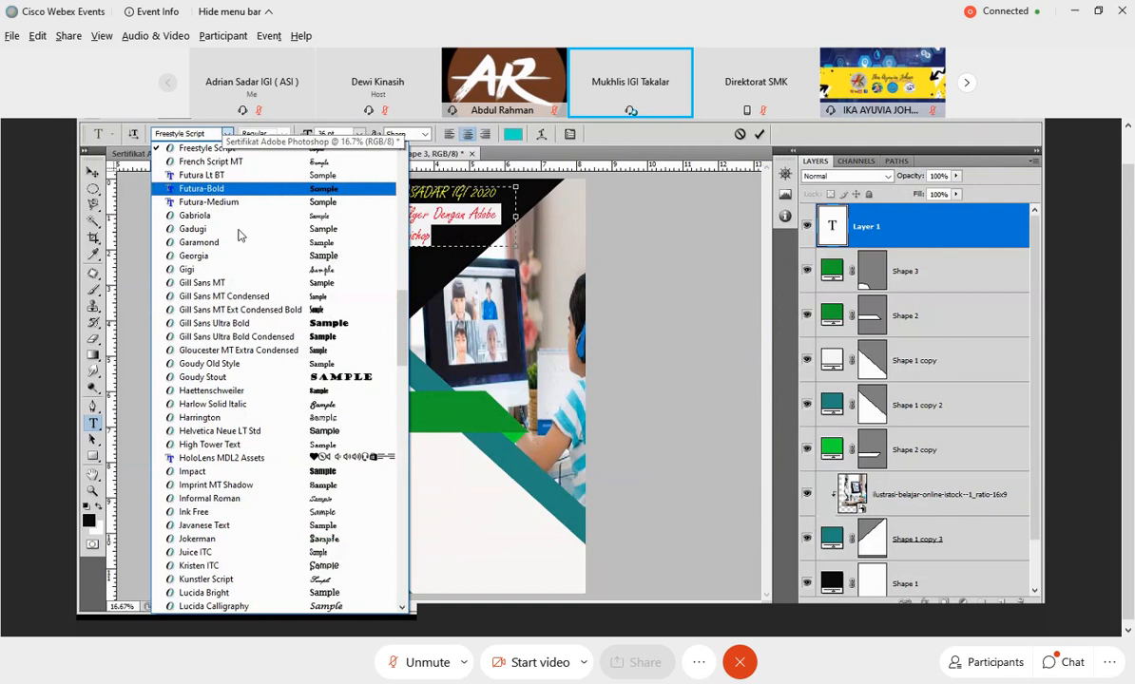
{"action": "left_click", "coordinate": [214, 323]}
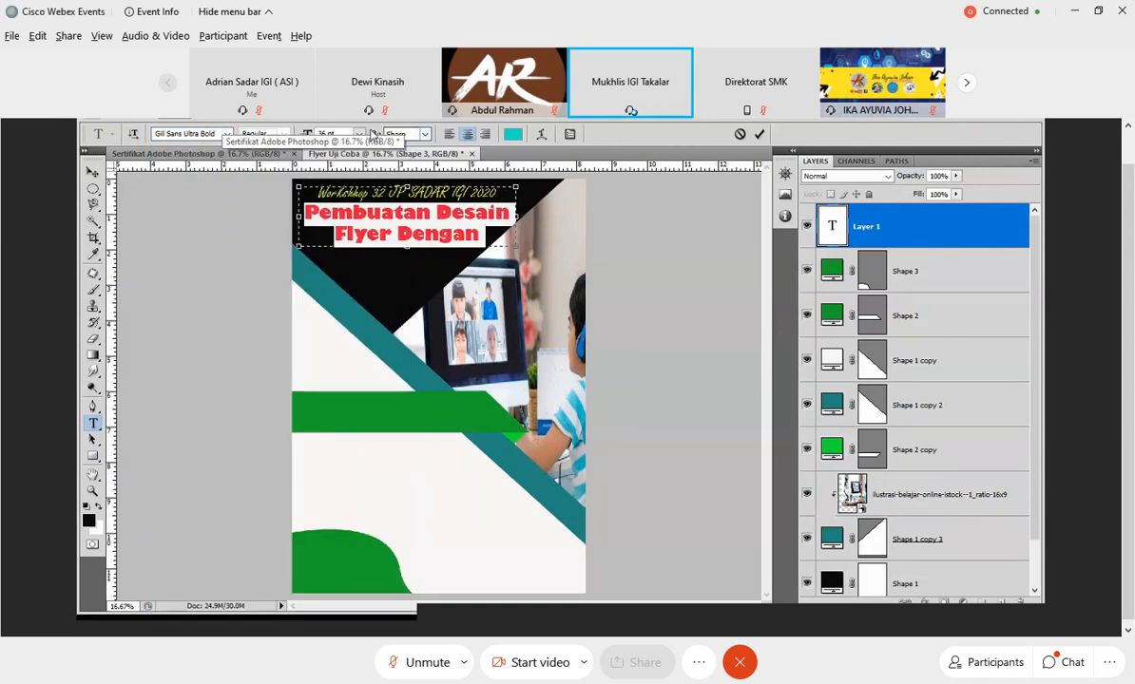
{"action": "left_click", "coordinate": [358, 134]}
{"action": "left_click", "coordinate": [349, 295]}
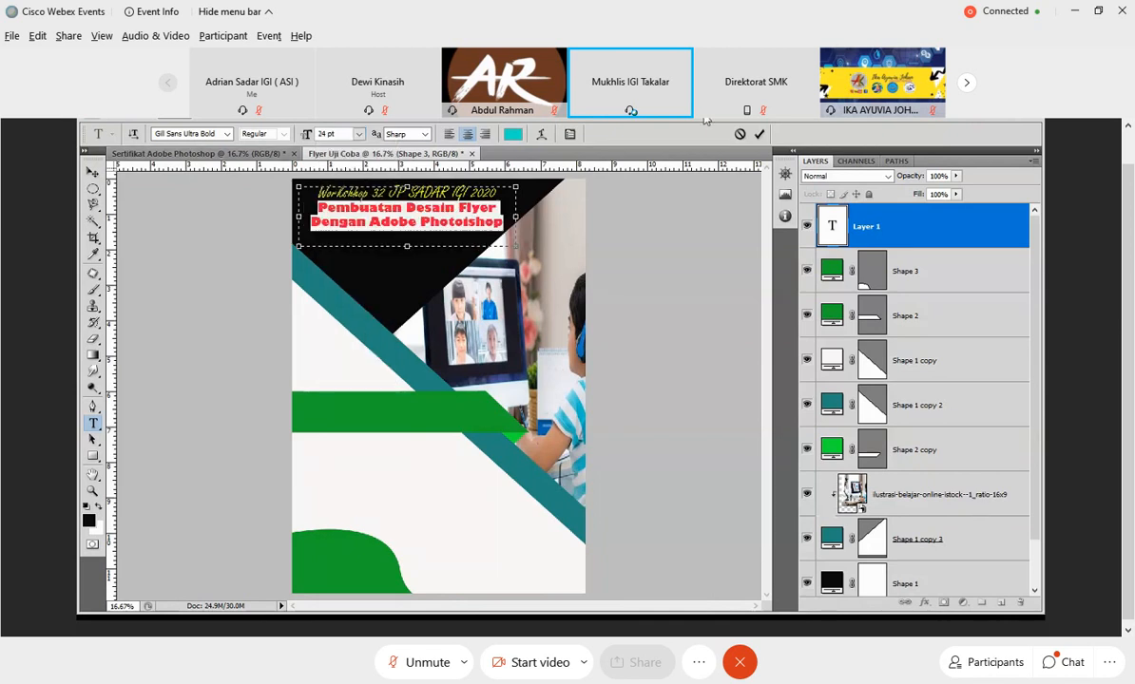
{"action": "left_click", "coordinate": [759, 135]}
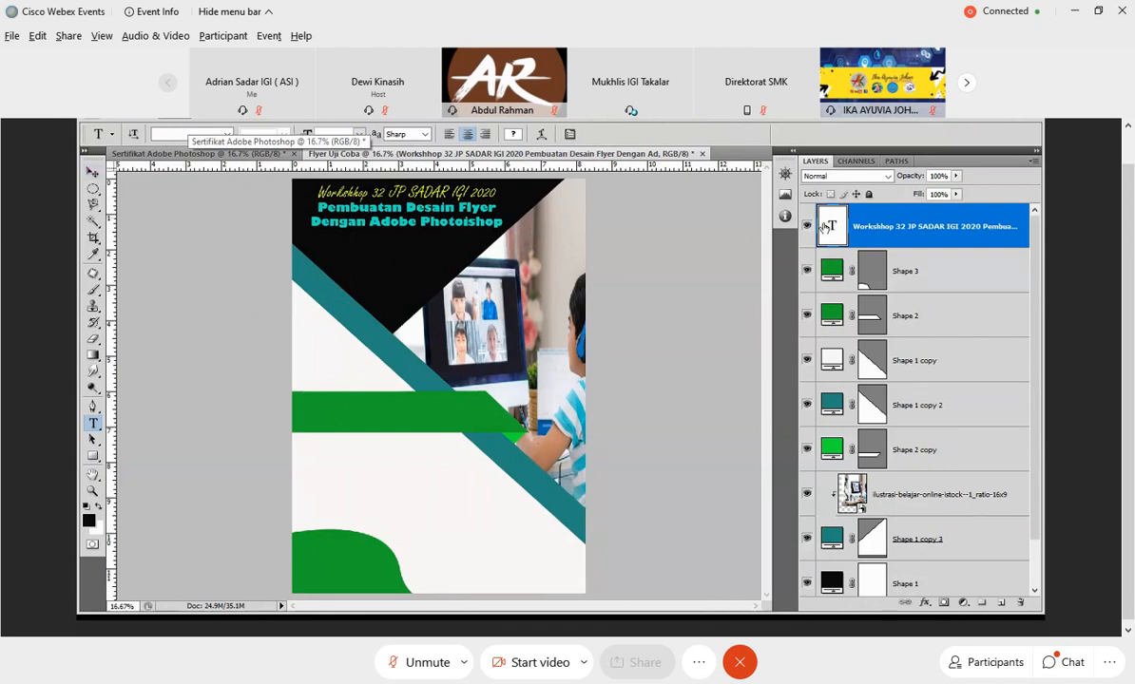
{"action": "left_click", "coordinate": [92, 172]}
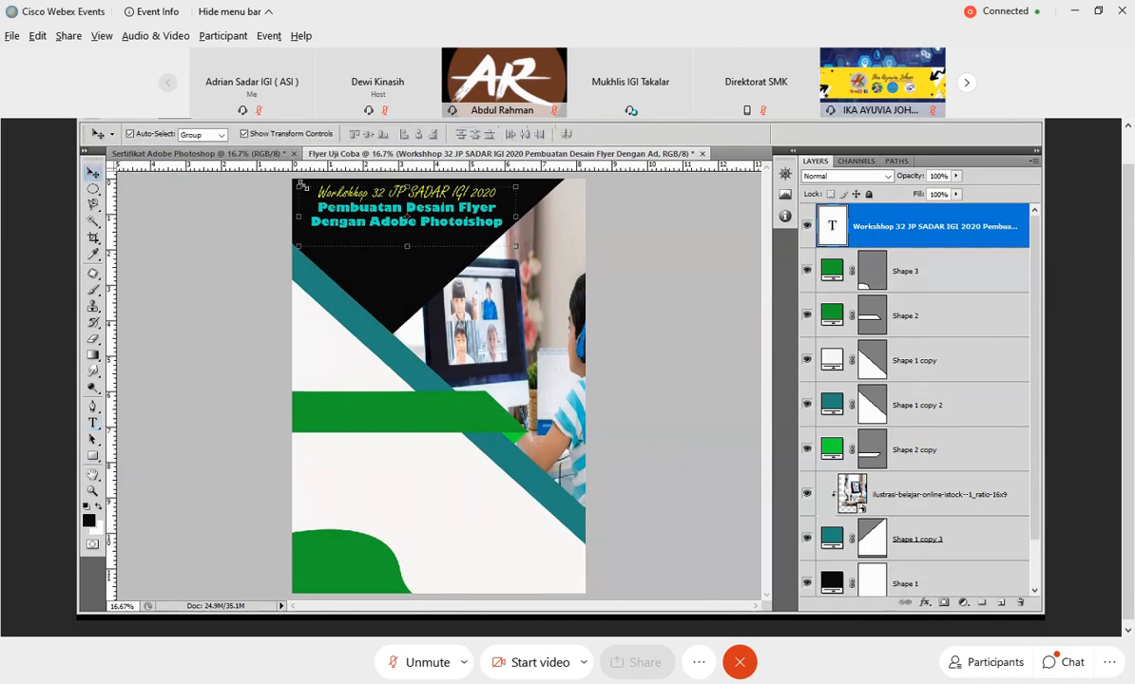
{"action": "left_click_drag", "start_coordinate": [367, 212], "coordinate": [425, 222]}
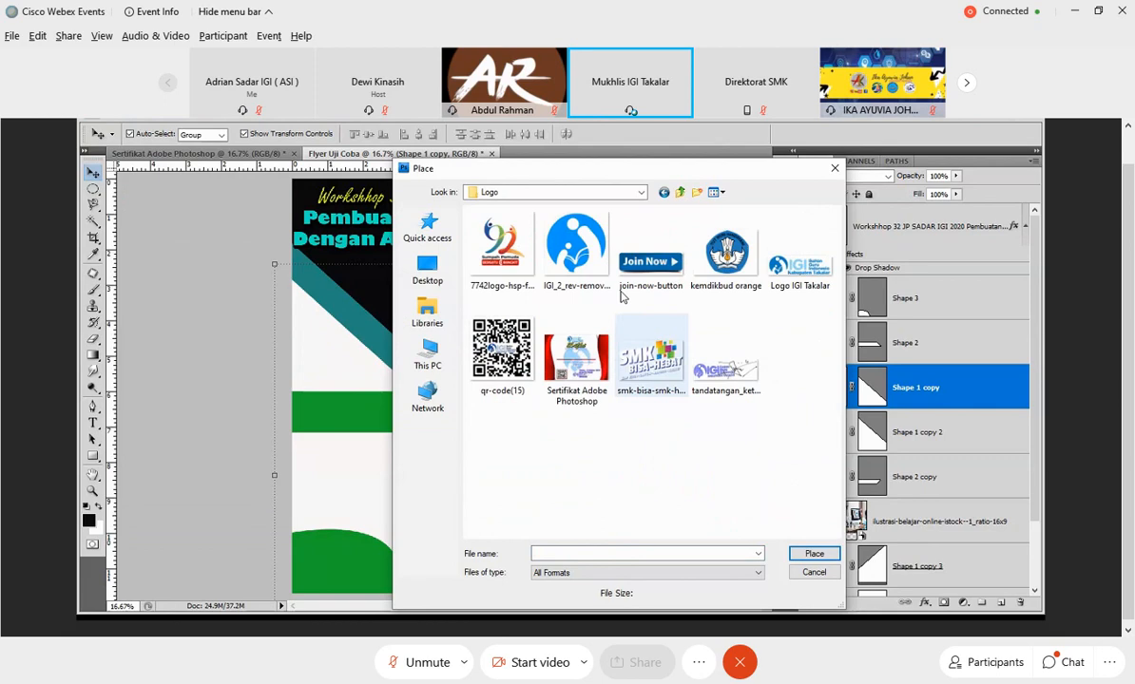
Place the "kemdikbud orange" logo in the flyer and move its layer directly beneath the heading text layer.
{"action": "left_click", "coordinate": [725, 252]}
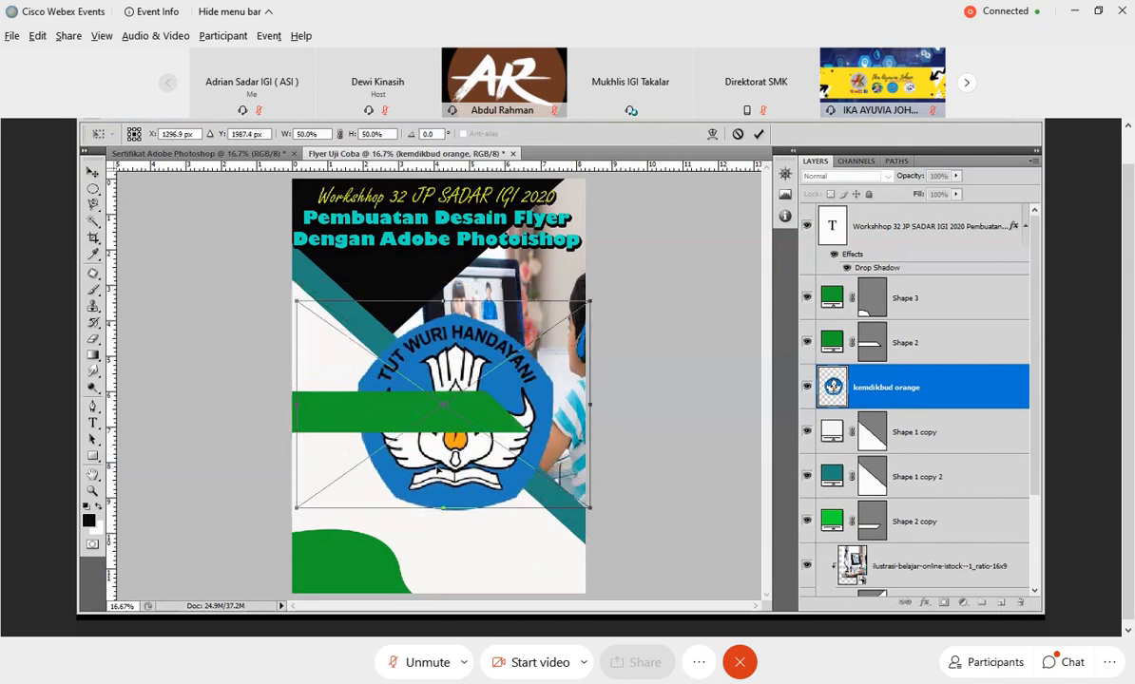
{"action": "left_click_drag", "start_coordinate": [437, 468], "coordinate": [428, 479]}
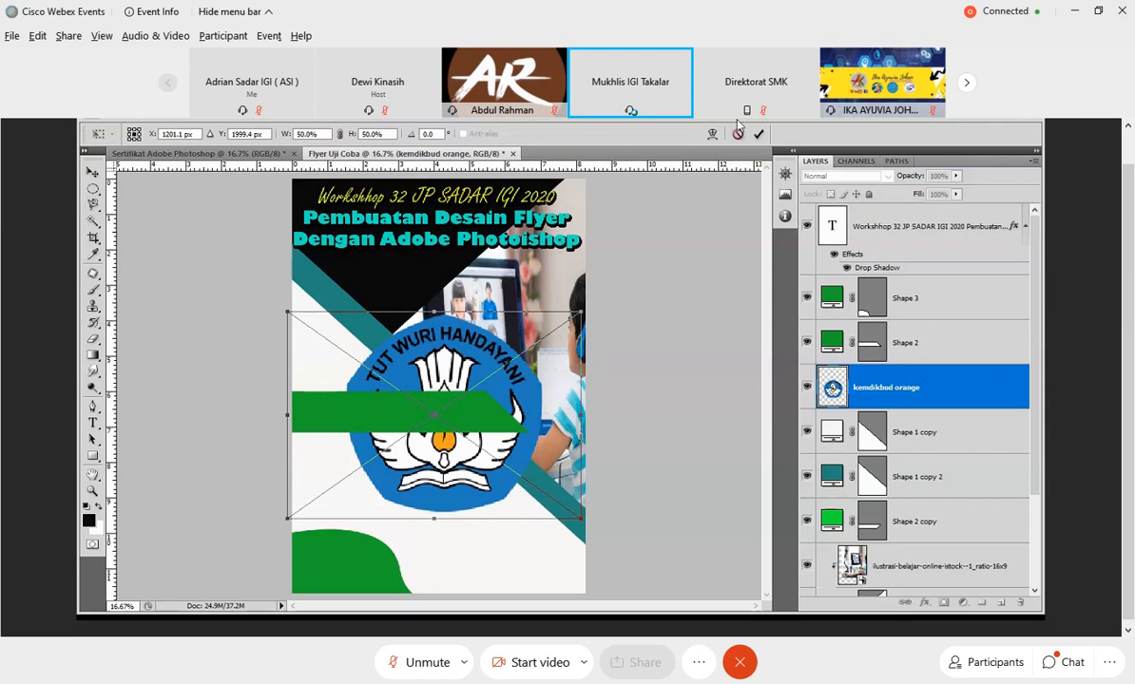
{"action": "key", "text": "Return"}
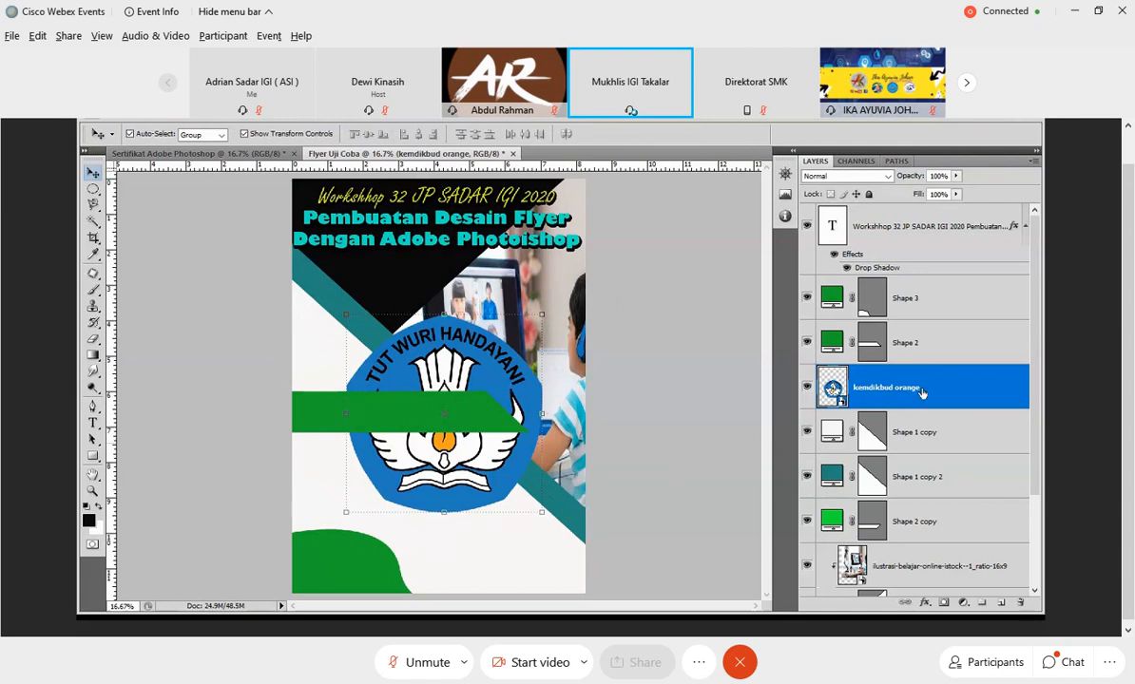
{"action": "left_click_drag", "start_coordinate": [920, 392], "coordinate": [919, 281]}
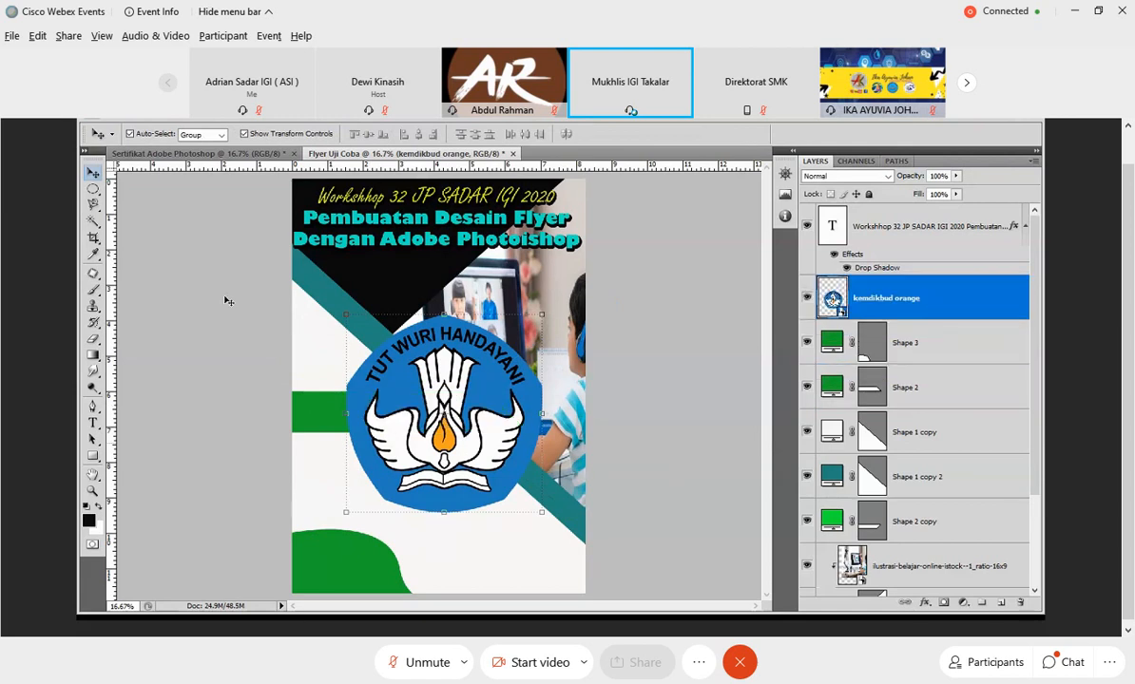
Scale the kemdikbud logo to about 8.7% width and 9.3% height and position it beside the green curve at the flyer's bottom.
{"action": "key", "text": "ctrl+t"}
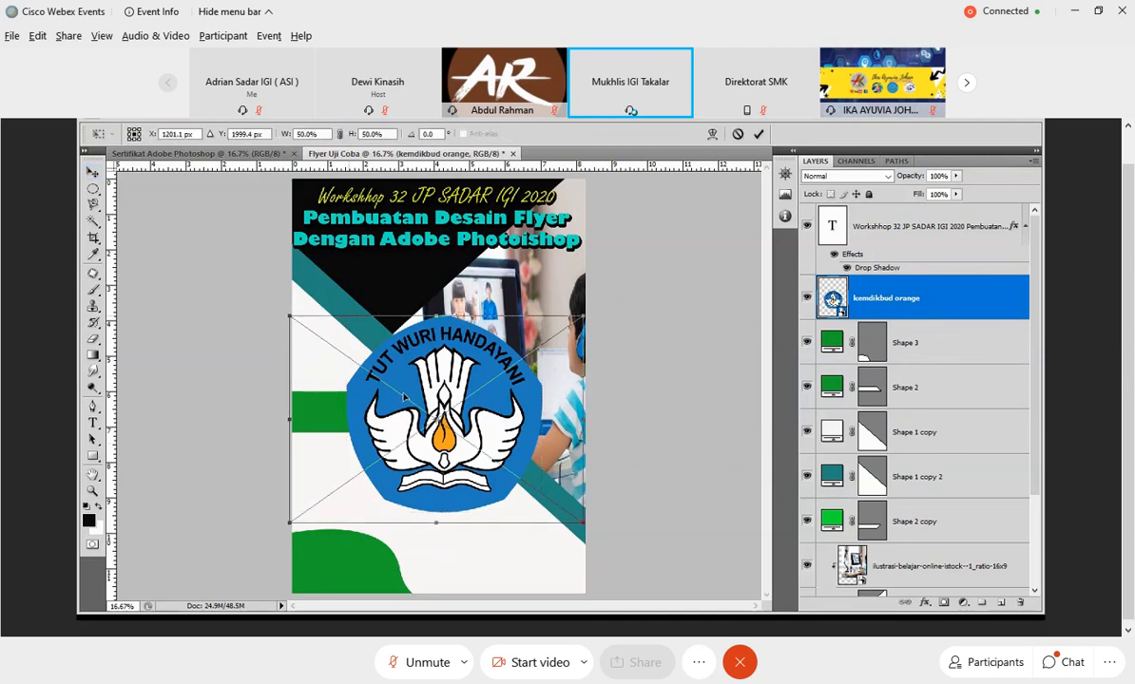
{"action": "left_click_drag", "start_coordinate": [404, 397], "coordinate": [457, 450]}
{"action": "left_click_drag", "start_coordinate": [644, 363], "coordinate": [456, 457]}
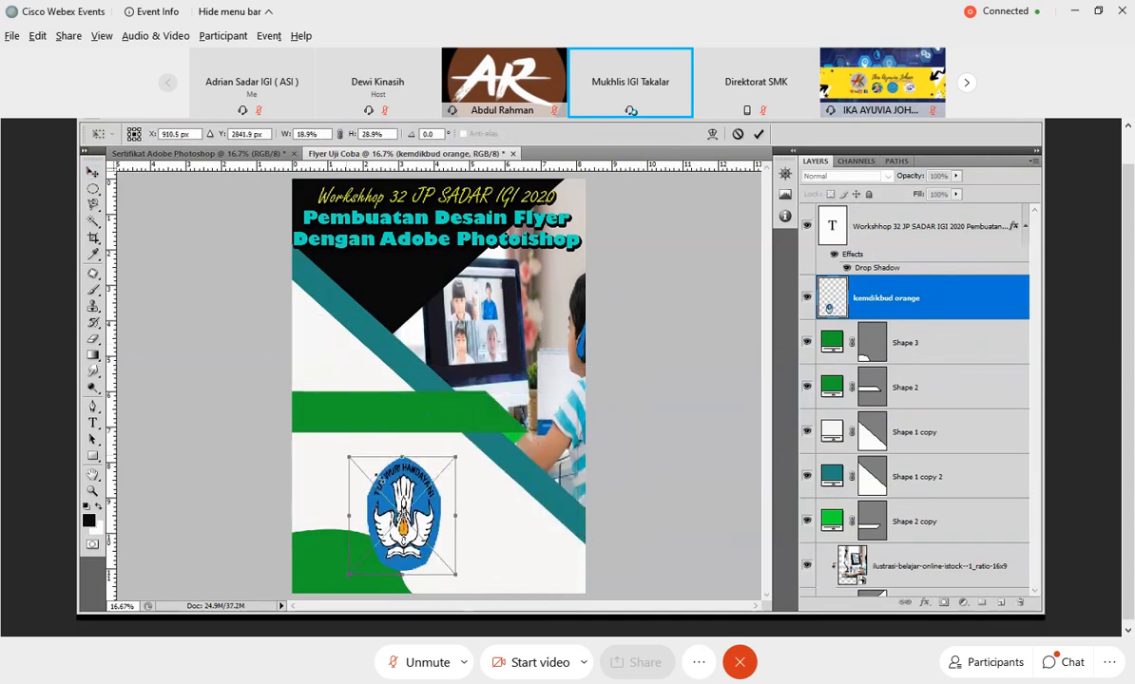
{"action": "left_click_drag", "start_coordinate": [349, 458], "coordinate": [435, 573]}
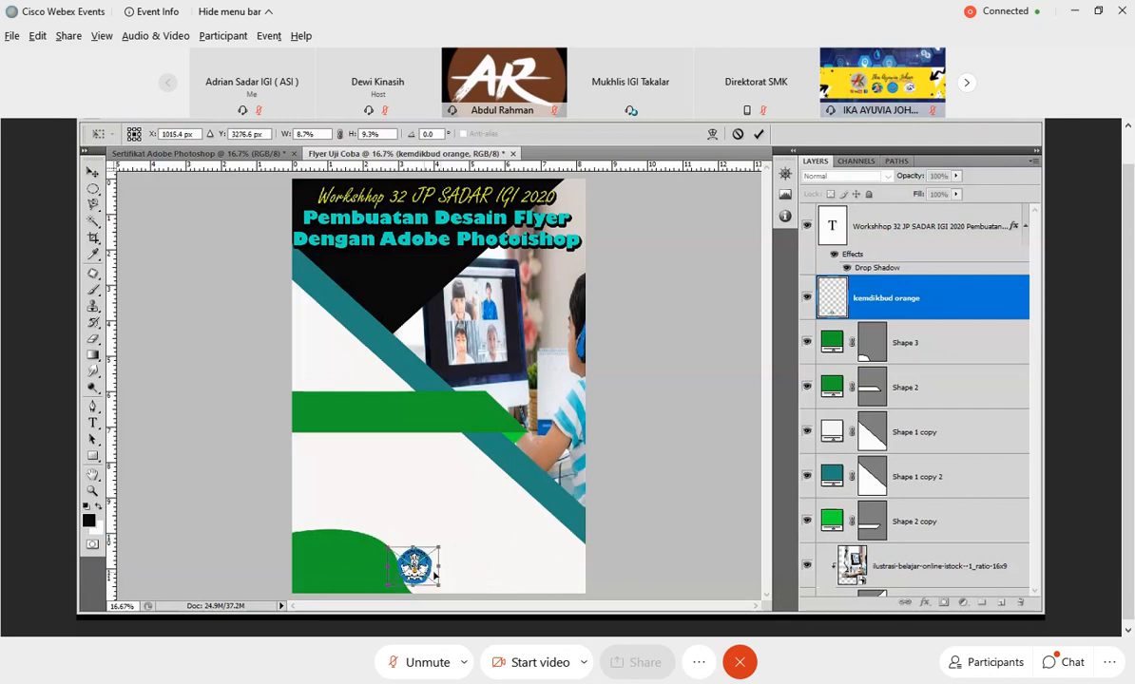
{"action": "left_click", "coordinate": [759, 135]}
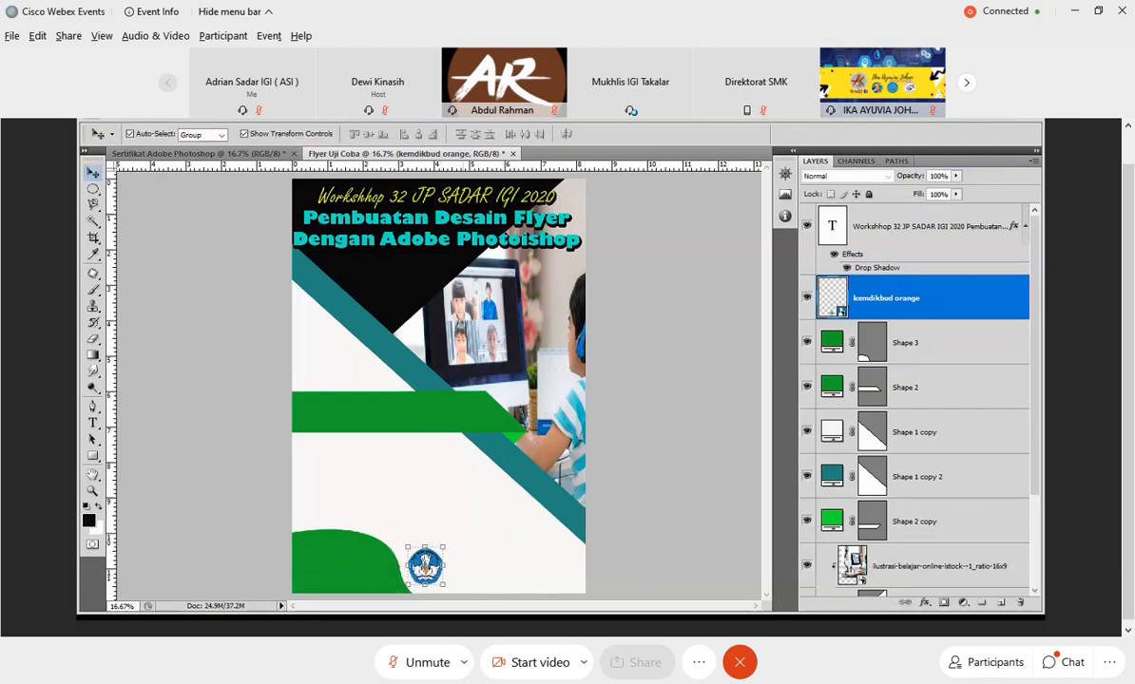
Place the "Logo IGI Takalar" image in the flyer and scale it to about 37.4% width and 44.1% height.
{"action": "left_click", "coordinate": [119, 111]}
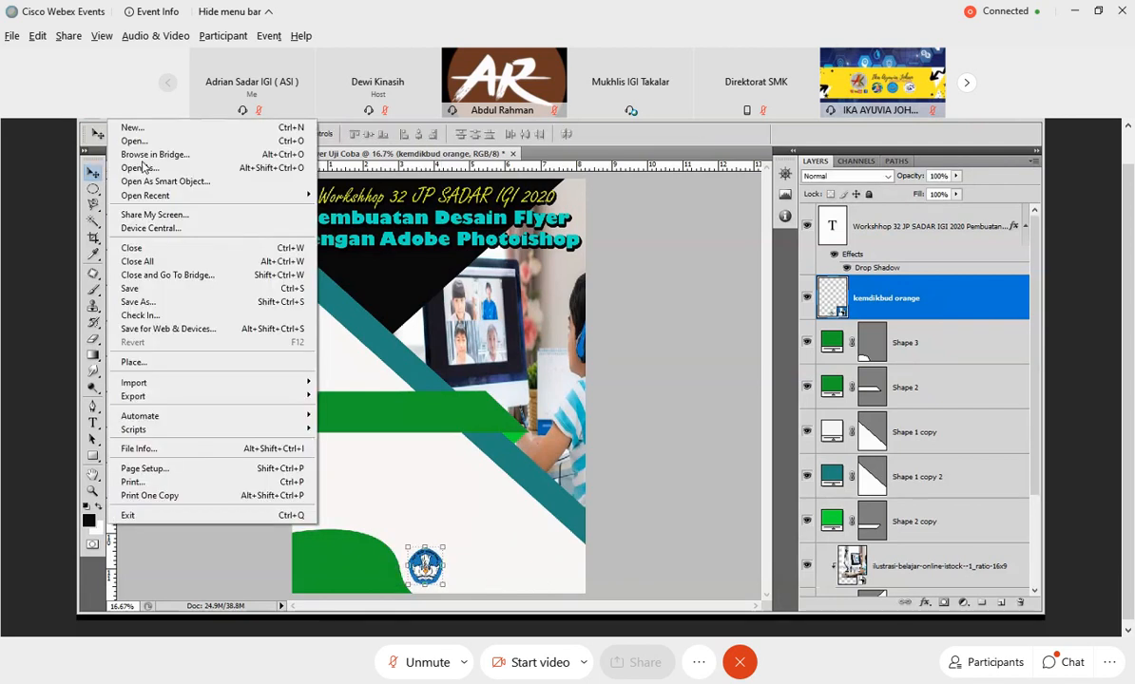
{"action": "left_click", "coordinate": [152, 362]}
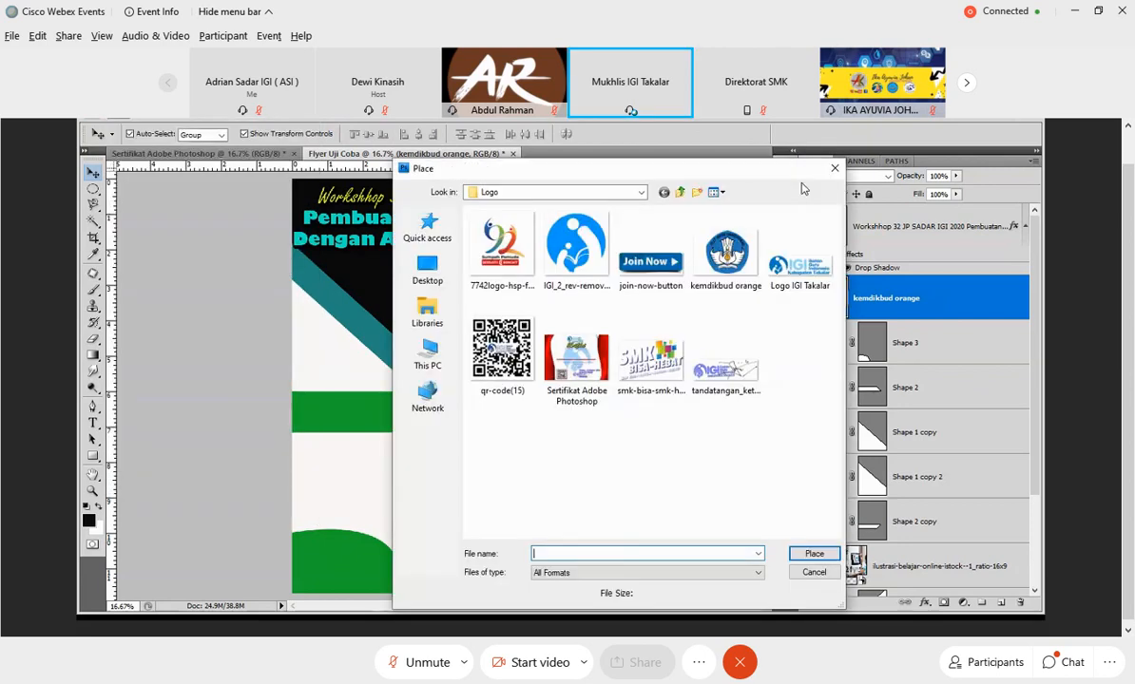
{"action": "left_click", "coordinate": [801, 271]}
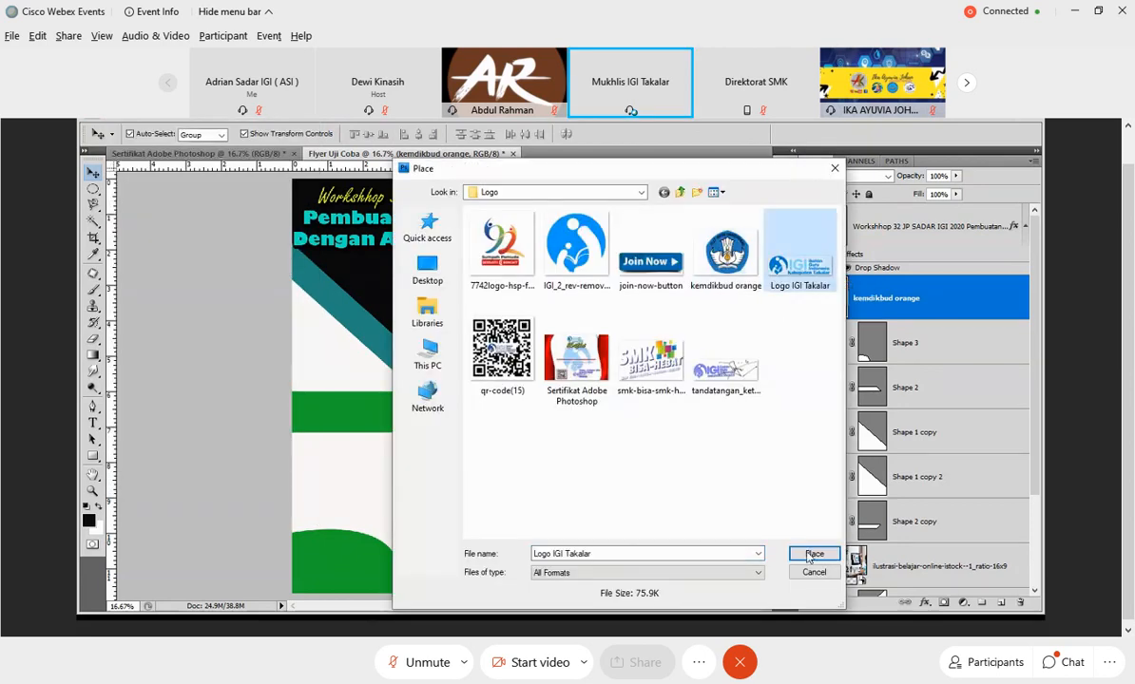
{"action": "left_click", "coordinate": [813, 554]}
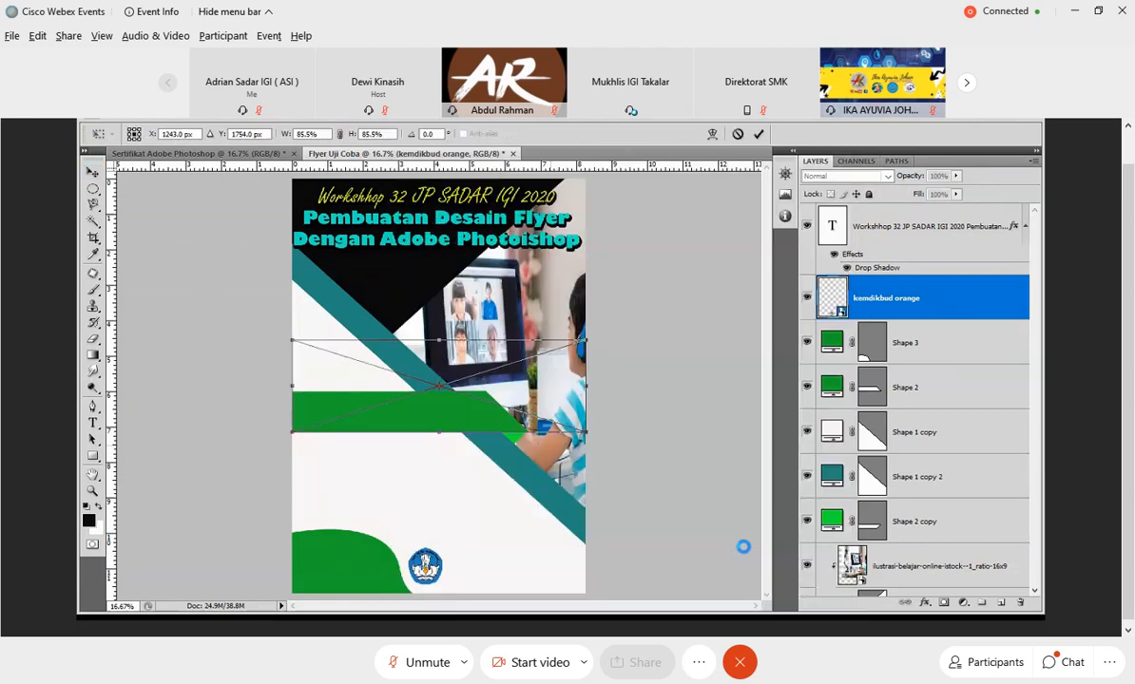
{"action": "left_click_drag", "start_coordinate": [304, 348], "coordinate": [462, 388]}
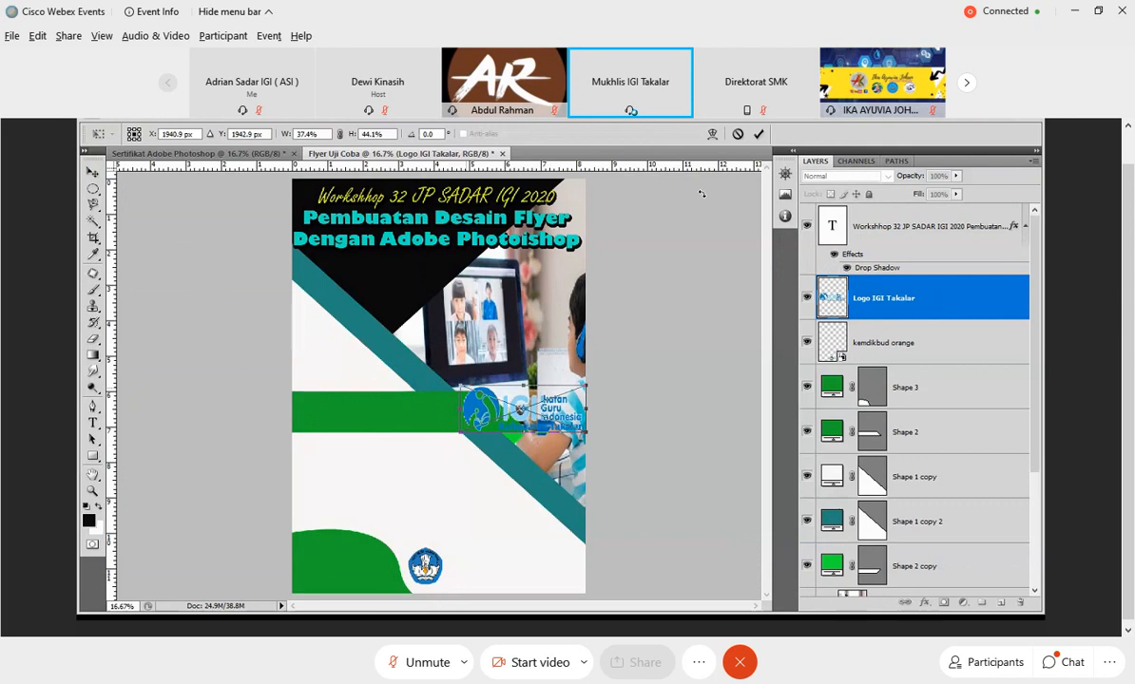
{"action": "key", "text": "Return"}
Move the IGI Takalar logo to the flyer's bottom edge, right of the kemdikbud logo, and leave no layer selected.
{"action": "left_click_drag", "start_coordinate": [505, 465], "coordinate": [513, 426]}
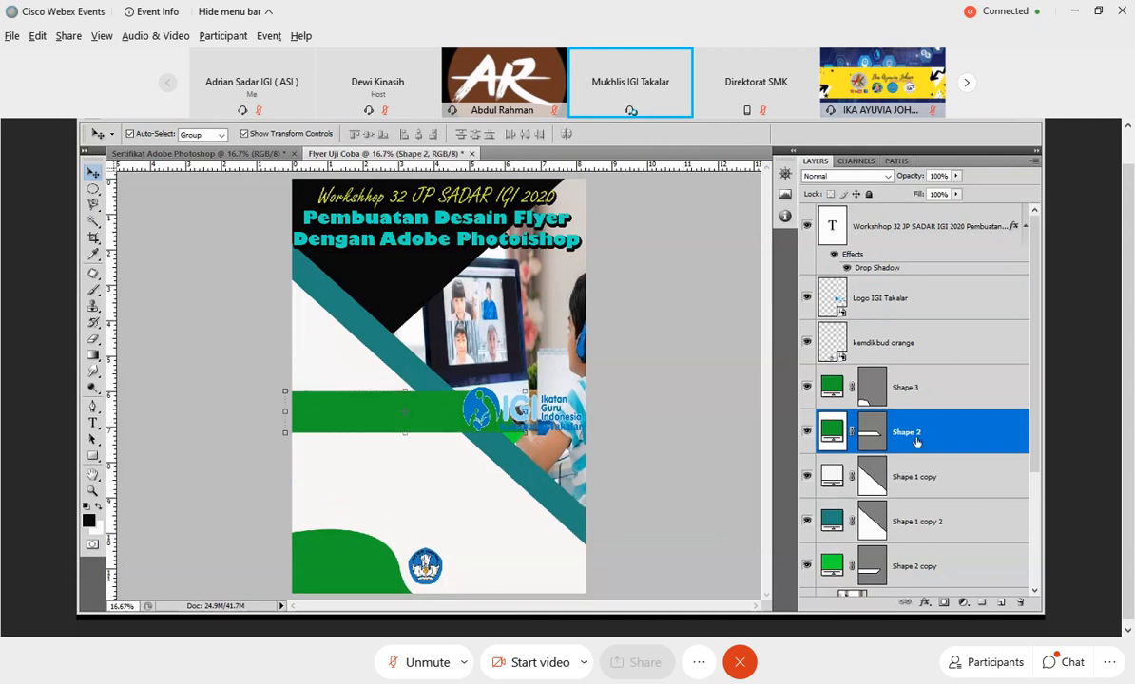
{"action": "left_click", "coordinate": [913, 302]}
{"action": "left_click", "coordinate": [954, 351]}
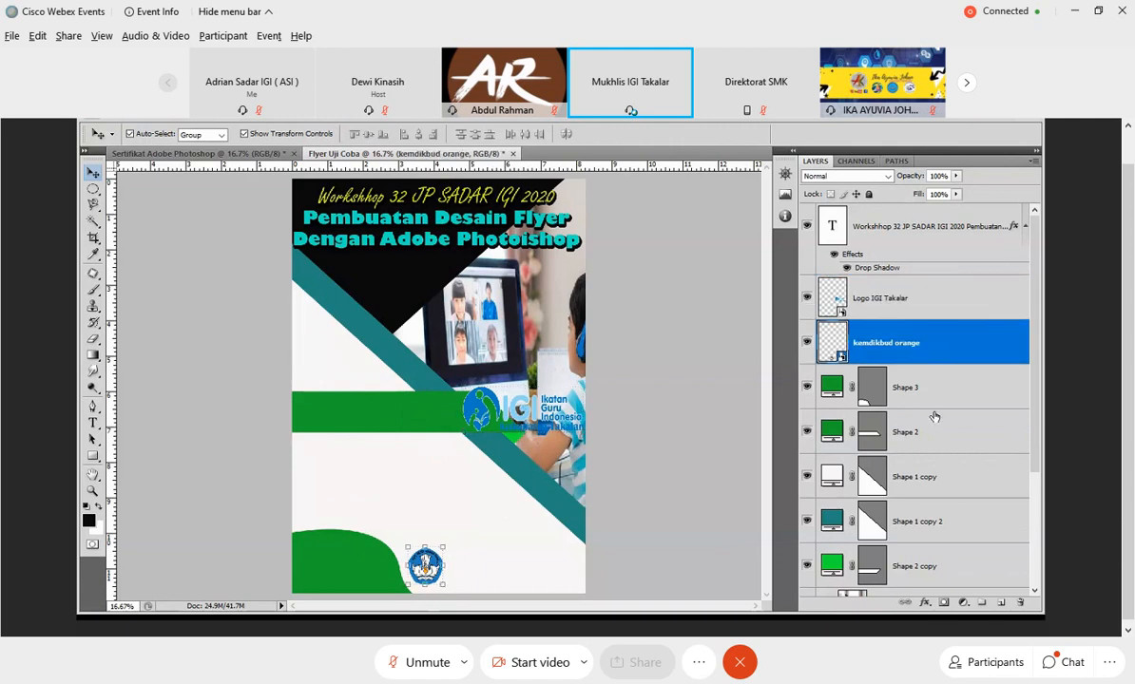
{"action": "left_click", "coordinate": [934, 417]}
{"action": "left_click", "coordinate": [922, 346]}
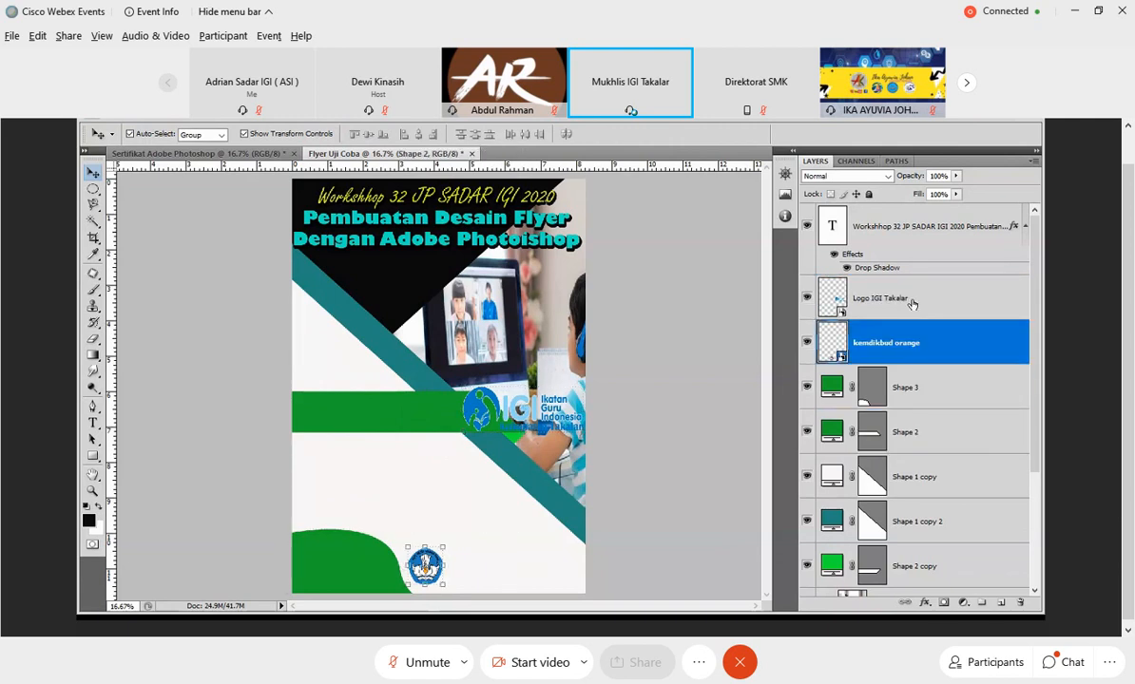
{"action": "left_click", "coordinate": [912, 302]}
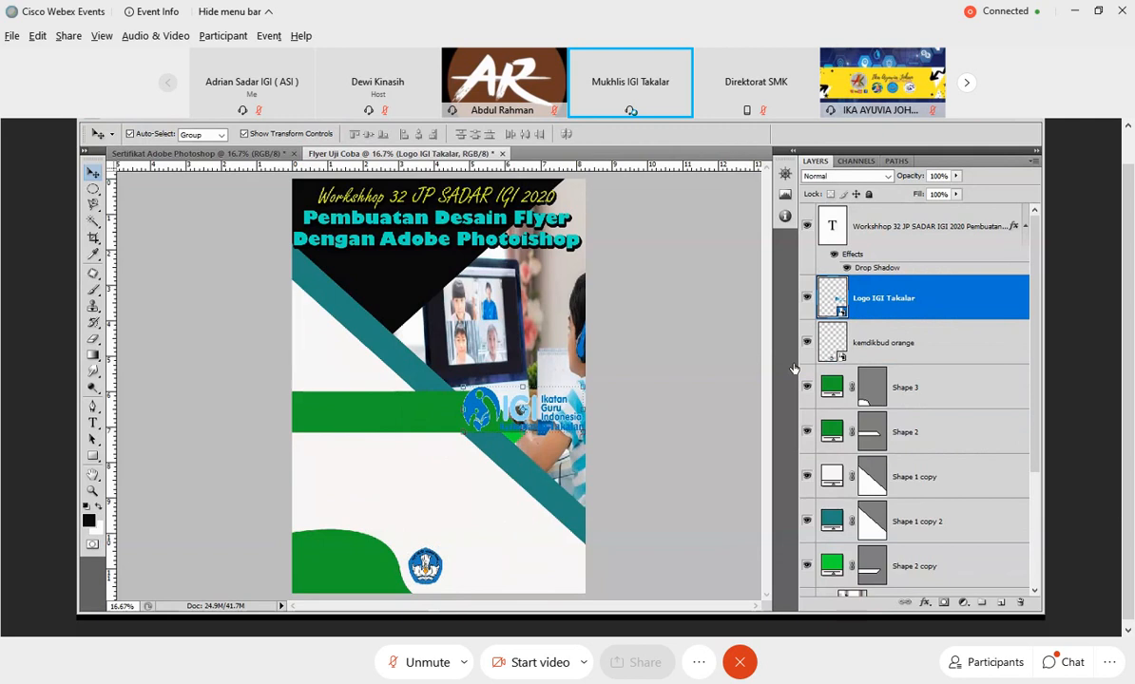
{"action": "left_click_drag", "start_coordinate": [566, 438], "coordinate": [554, 593]}
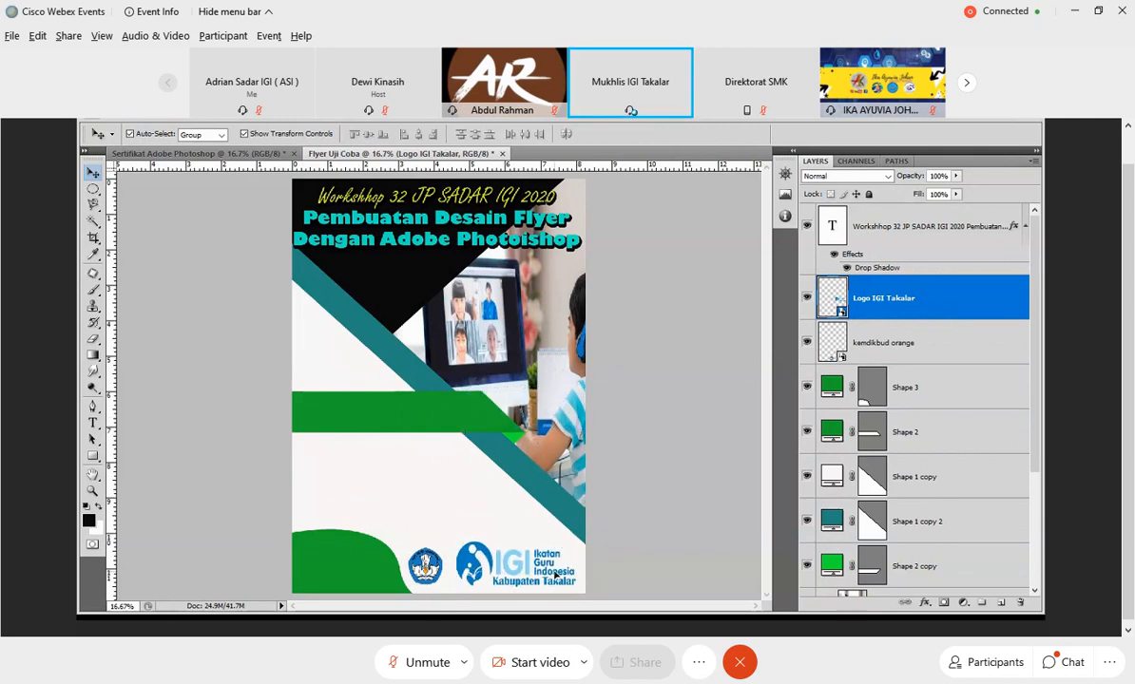
{"action": "left_click", "coordinate": [689, 311]}
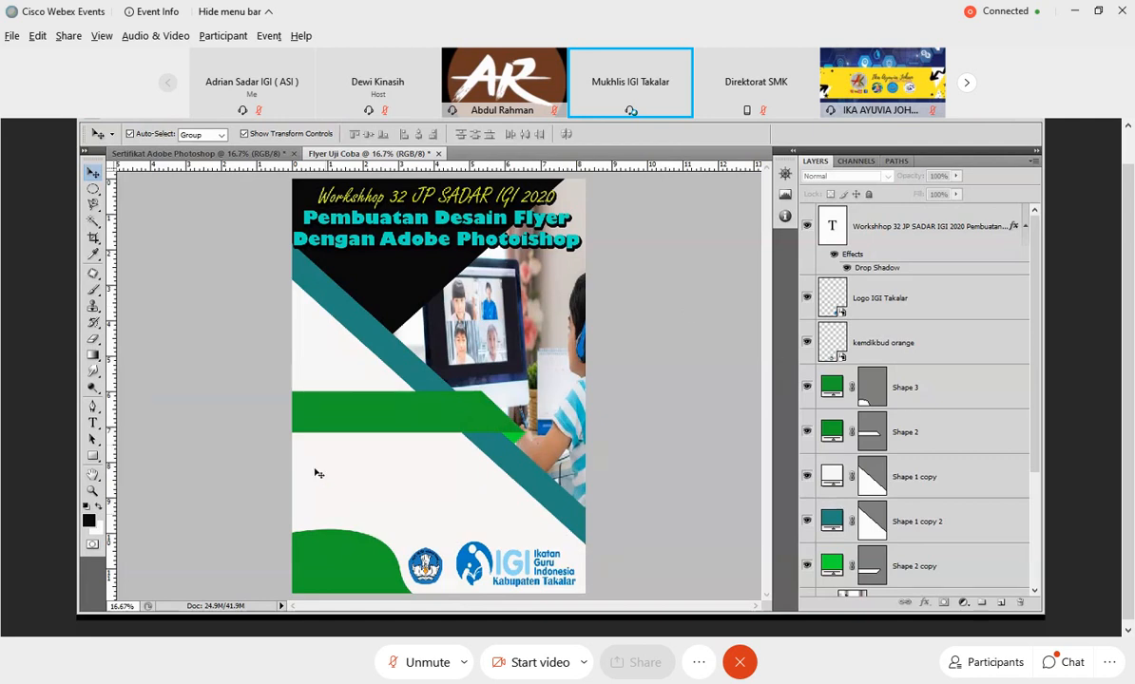
Place the portrait of the man in the white cap from the Pemateri folder in the flyer.
{"action": "left_click", "coordinate": [121, 114]}
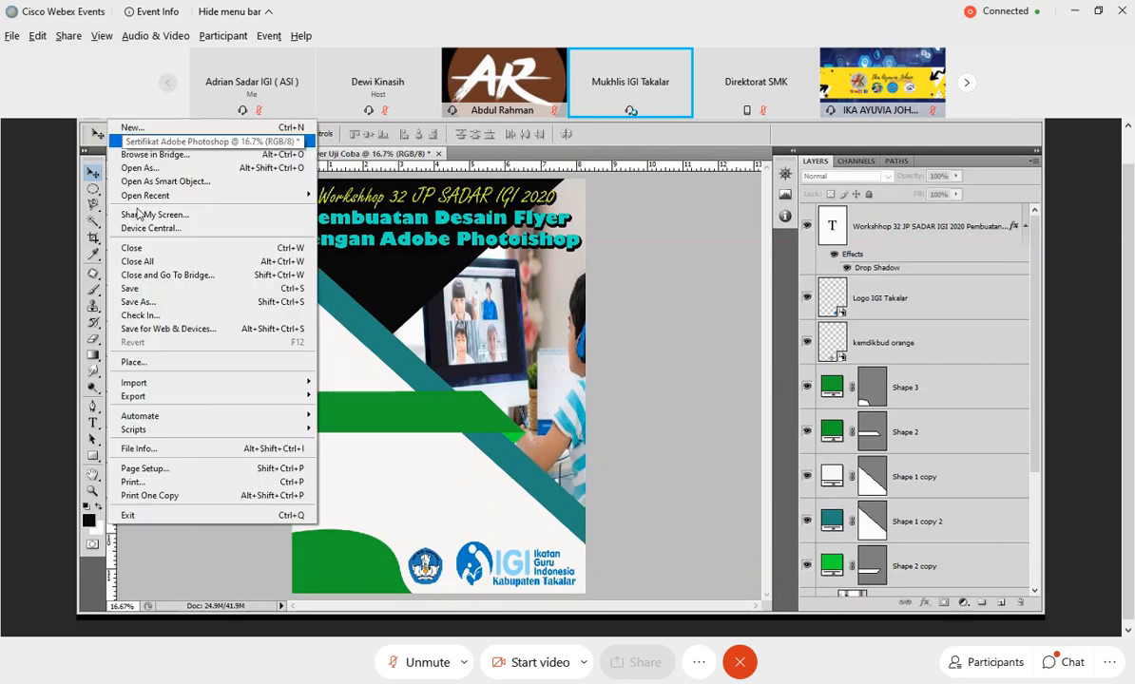
{"action": "left_click", "coordinate": [138, 362]}
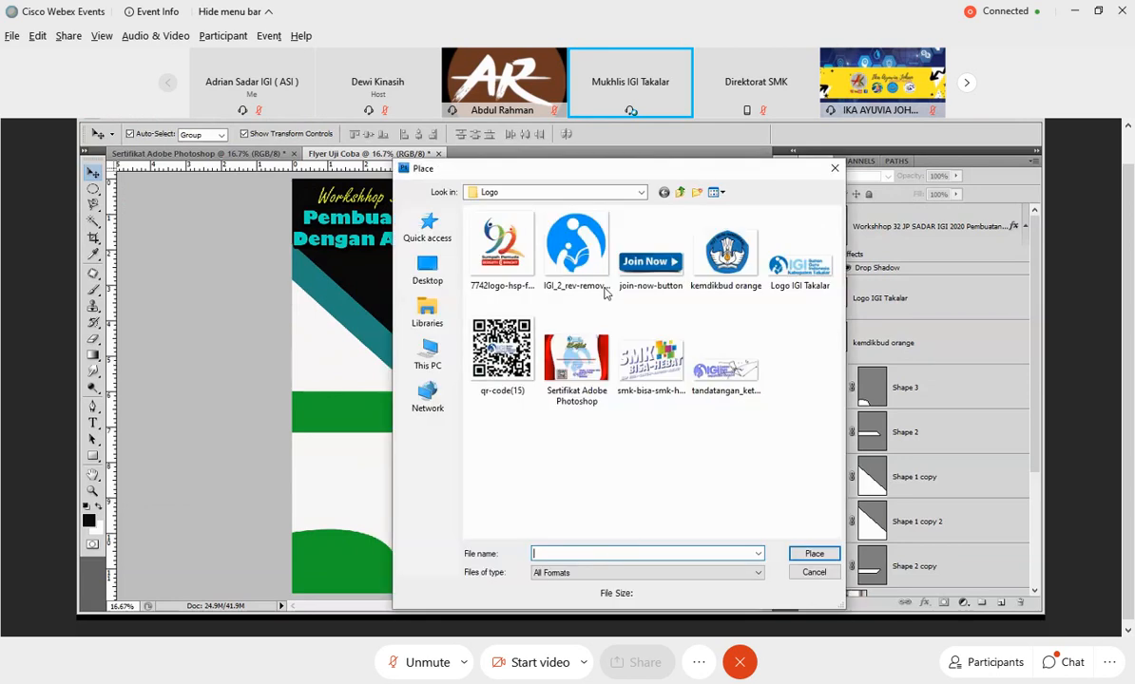
{"action": "left_click", "coordinate": [678, 193]}
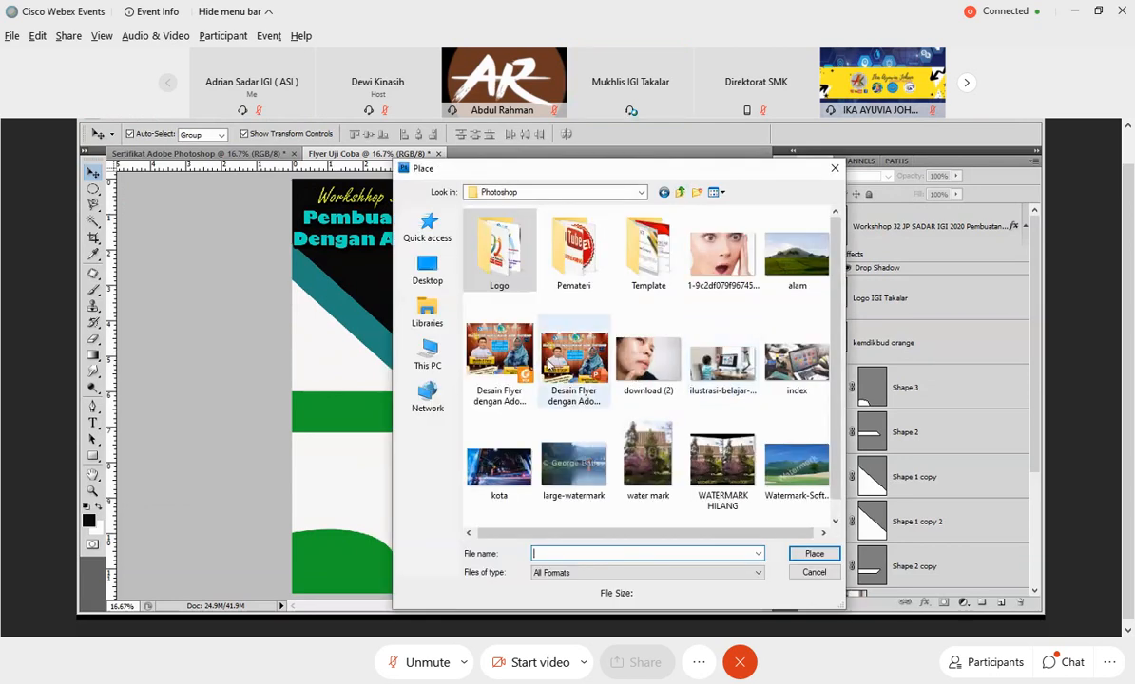
{"action": "double_click", "coordinate": [573, 249]}
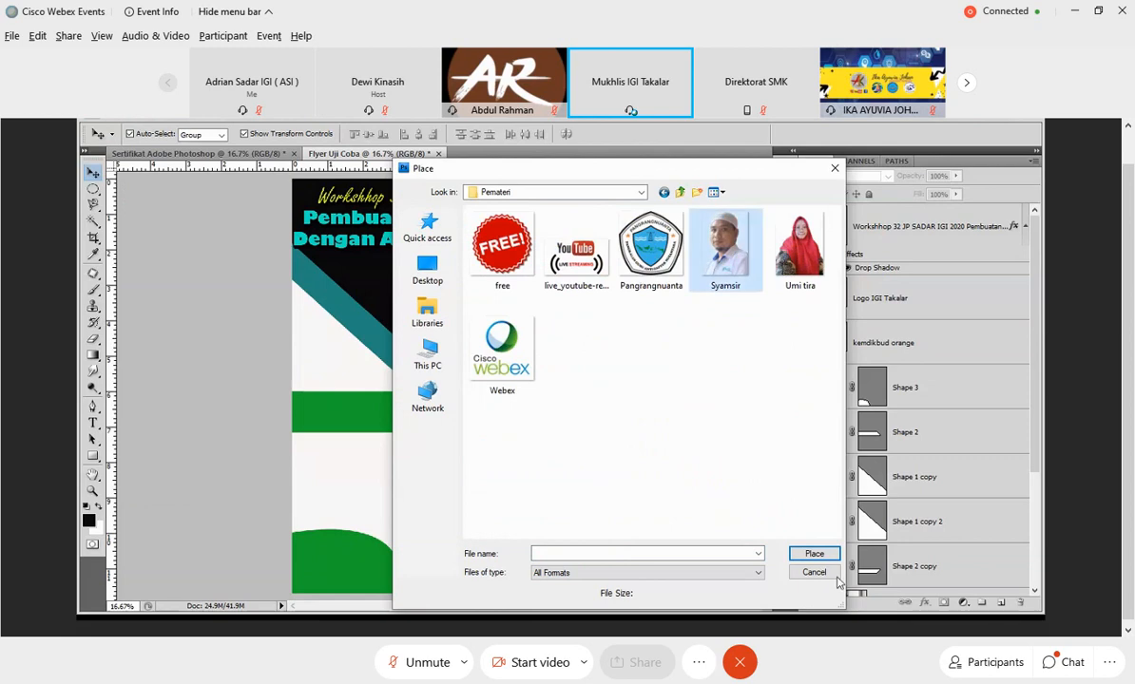
{"action": "left_click", "coordinate": [814, 553]}
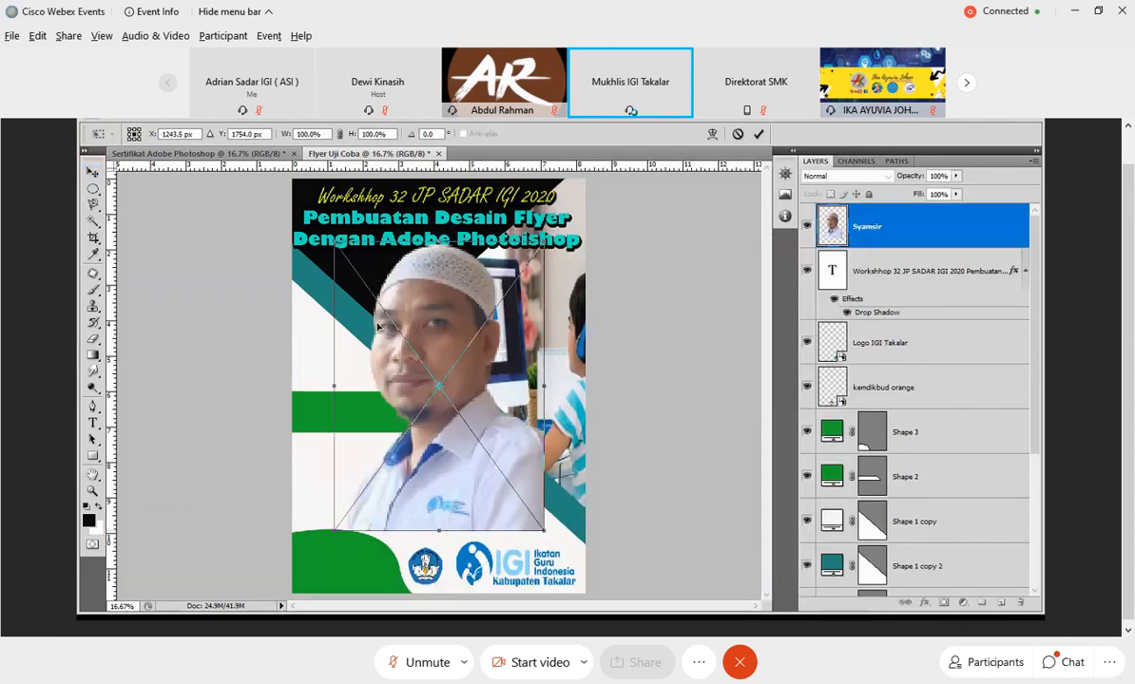
Scale the placed portrait to about 57% width and 48.6% height and move it over the left part of the green band.
{"action": "left_click_drag", "start_coordinate": [334, 245], "coordinate": [391, 363]}
{"action": "left_click_drag", "start_coordinate": [535, 453], "coordinate": [513, 451]}
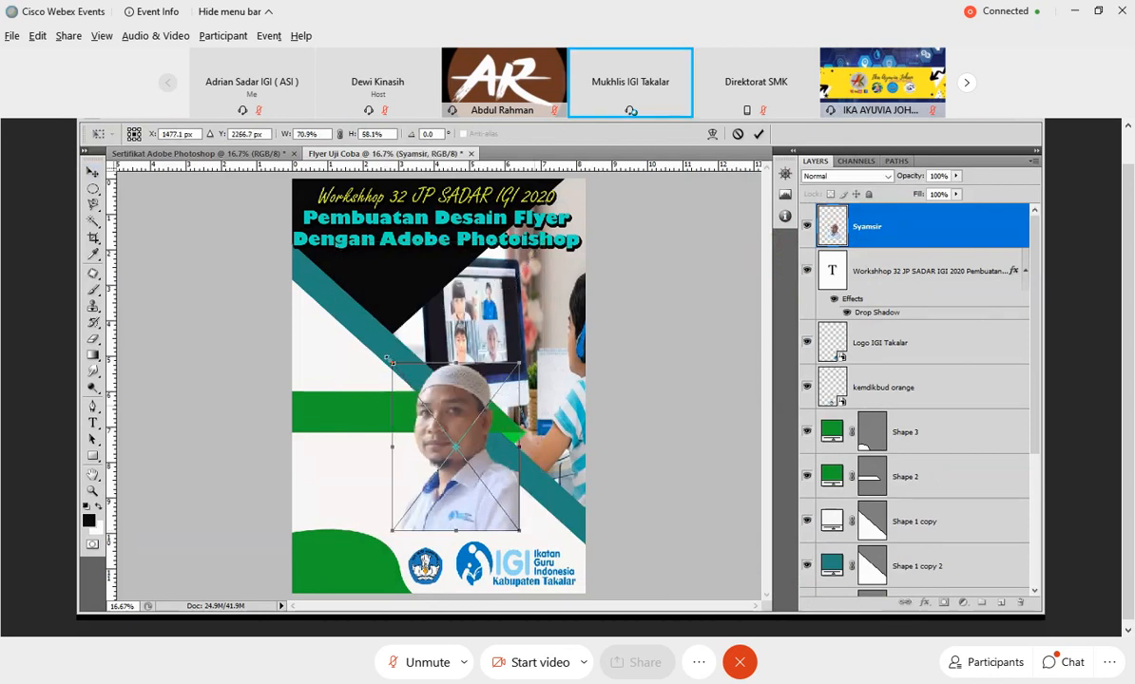
{"action": "left_click_drag", "start_coordinate": [390, 361], "coordinate": [399, 390]}
{"action": "left_click_drag", "start_coordinate": [463, 480], "coordinate": [443, 482]}
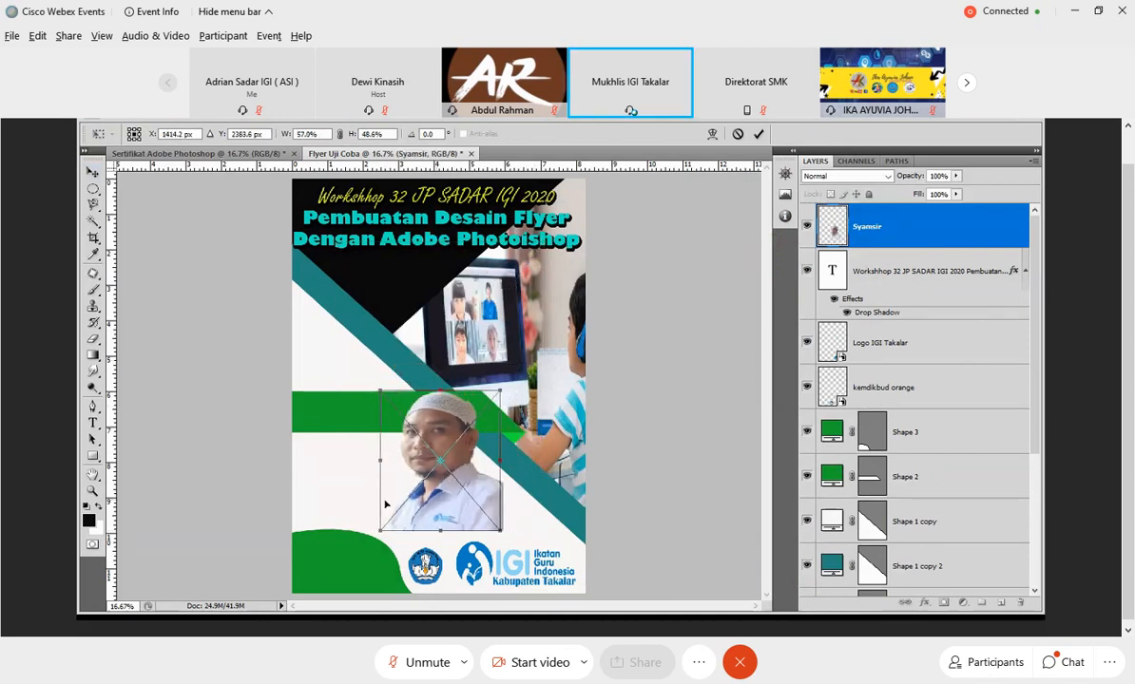
{"action": "left_click_drag", "start_coordinate": [385, 503], "coordinate": [309, 502]}
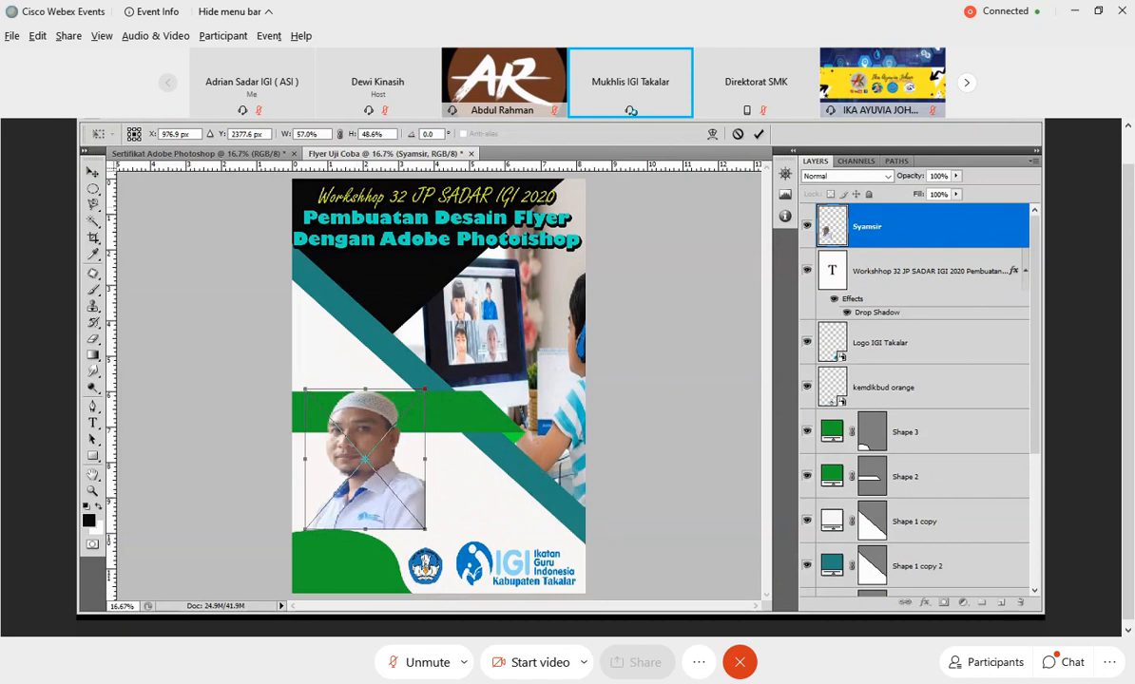
Flip the portrait horizontally, scale it to about 47.6% width and 37.1% height, and position it at the flyer's left edge over the green curve's top.
{"action": "left_click", "coordinate": [144, 112]}
{"action": "mouse_move", "coordinate": [190, 375]}
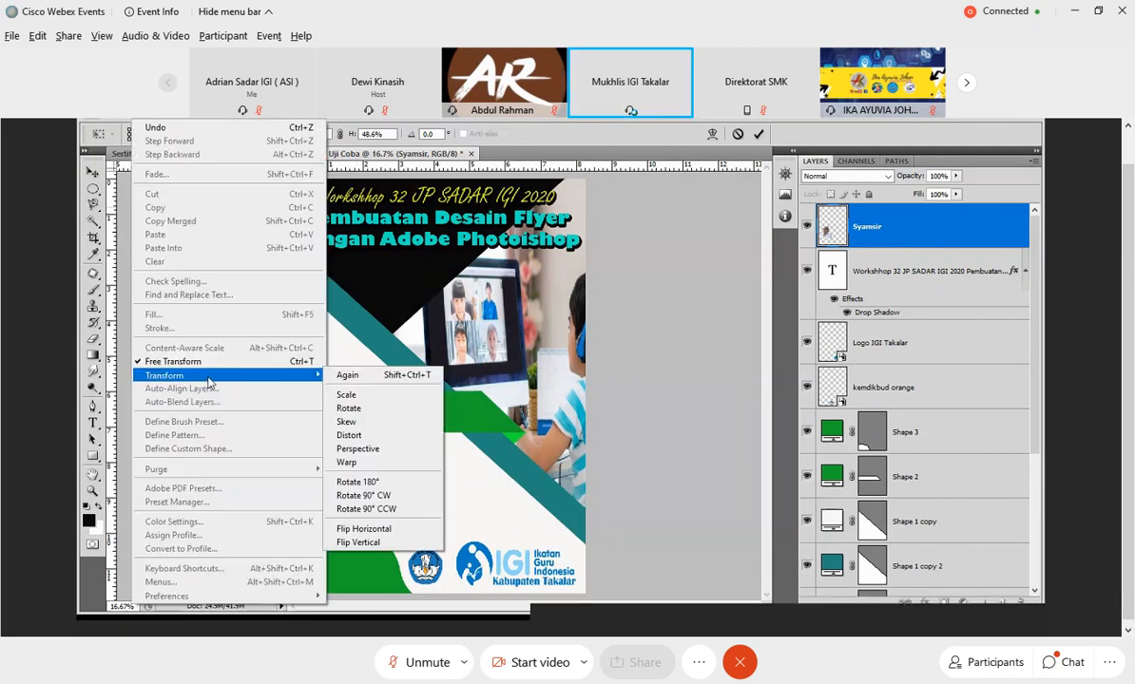
{"action": "left_click", "coordinate": [385, 530]}
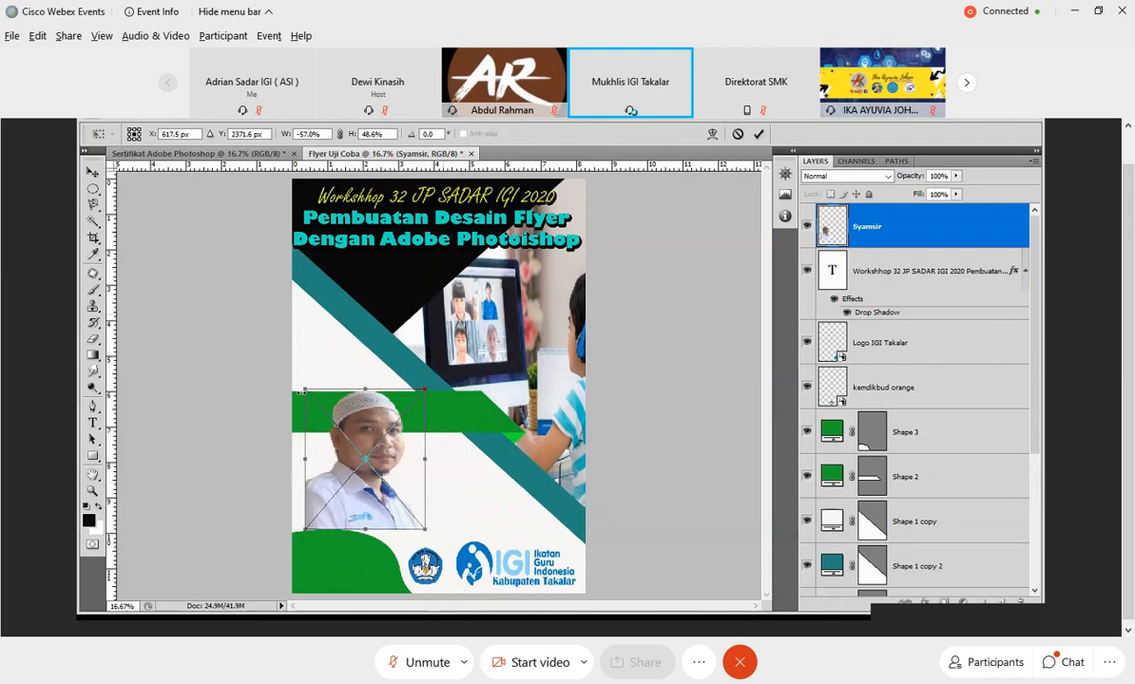
{"action": "left_click_drag", "start_coordinate": [303, 391], "coordinate": [319, 424]}
{"action": "left_click_drag", "start_coordinate": [425, 475], "coordinate": [373, 511]}
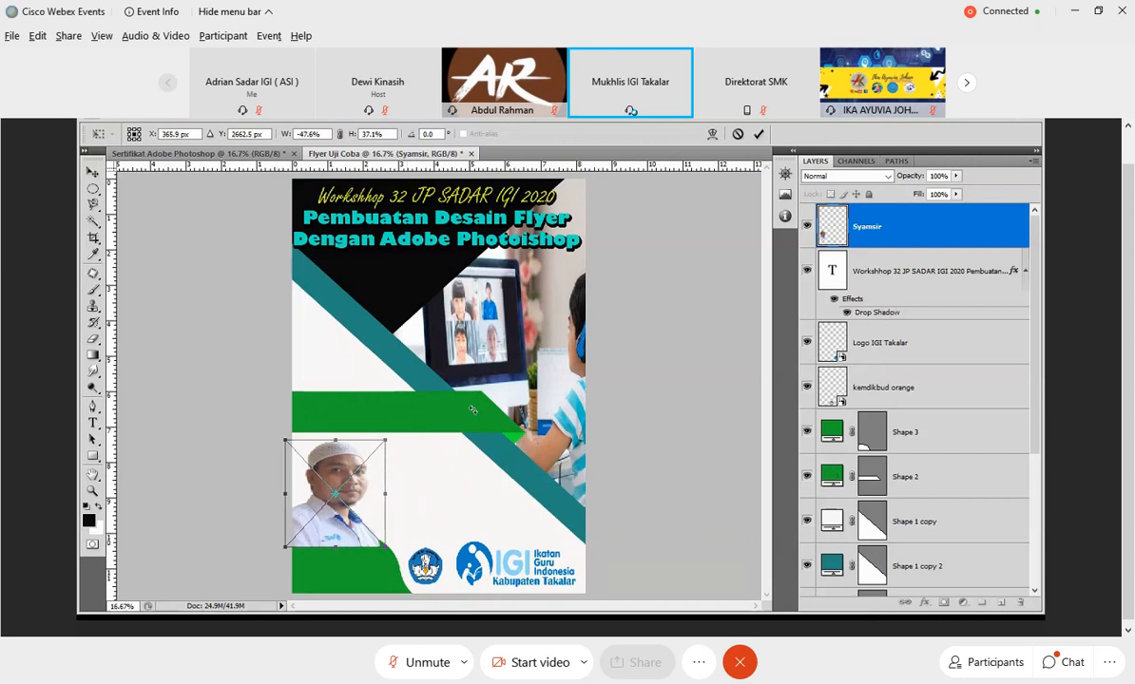
{"action": "left_click", "coordinate": [757, 133]}
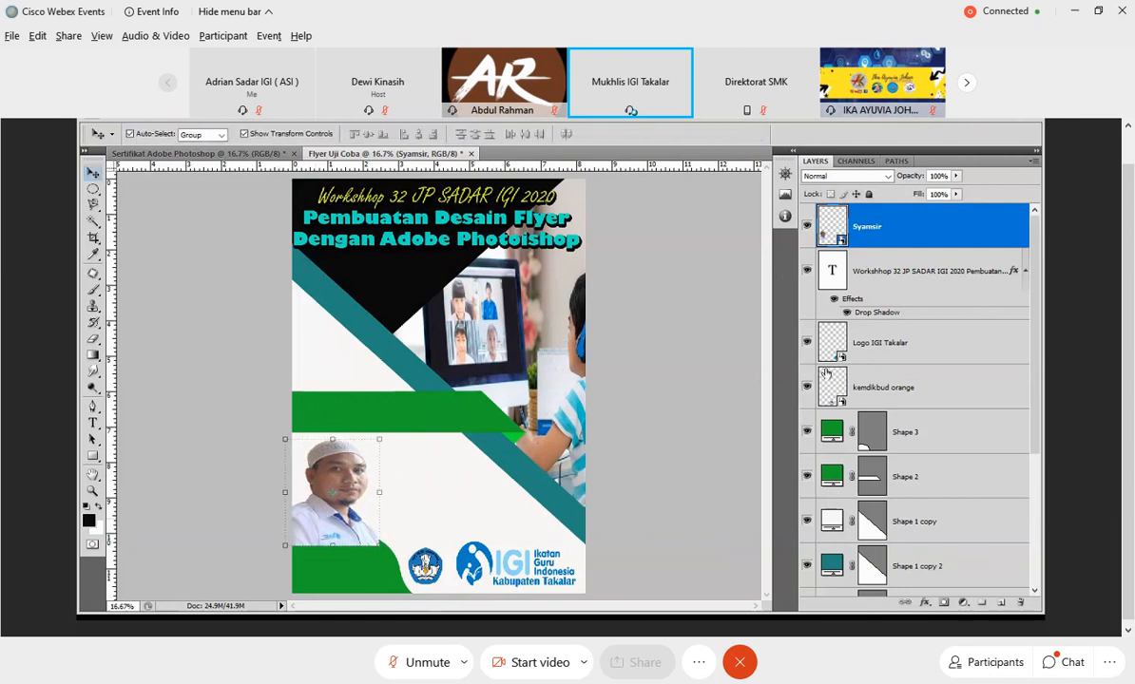
Move the portrait layer directly beneath the Shape 3 layer so the green curve overlaps its lower edge.
{"action": "left_click_drag", "start_coordinate": [830, 228], "coordinate": [927, 470]}
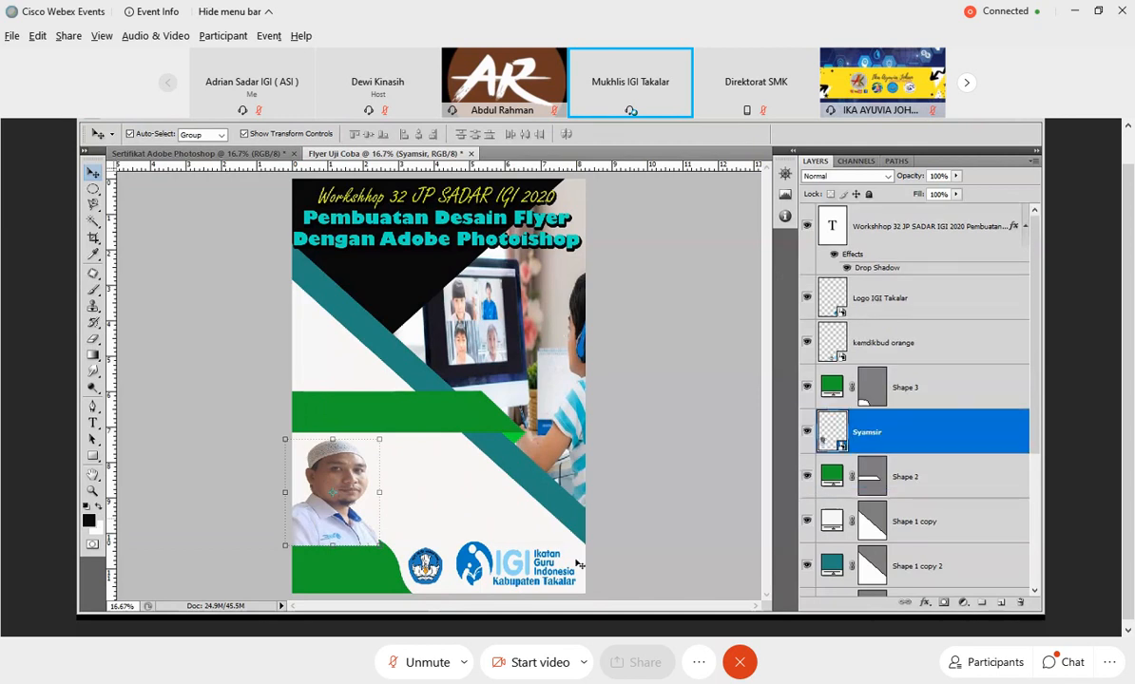
{"action": "left_click", "coordinate": [404, 501]}
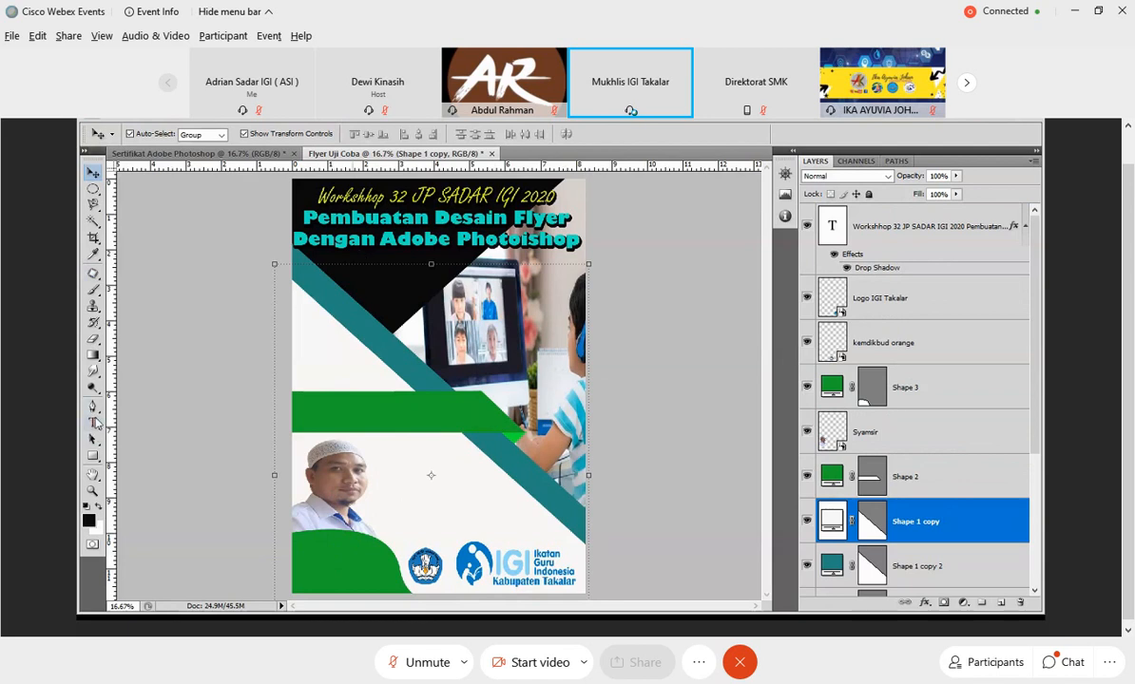
Draw a text box across the green band and move its text layer to the top of the layer stack.
{"action": "left_click", "coordinate": [93, 422]}
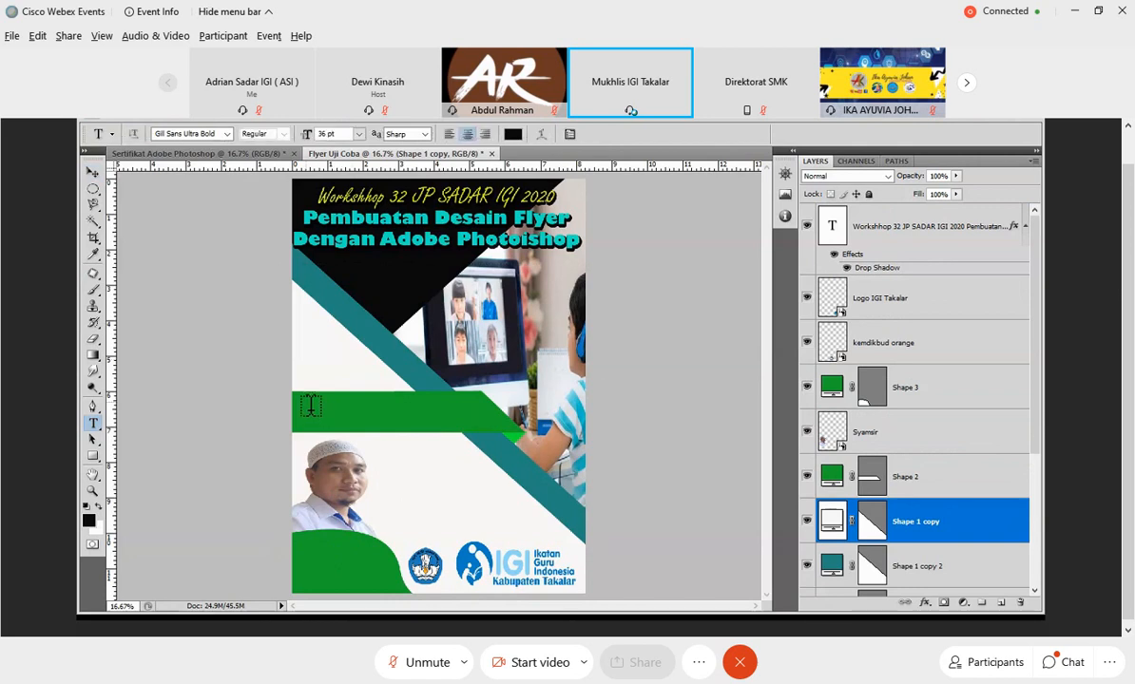
{"action": "left_click_drag", "start_coordinate": [311, 406], "coordinate": [474, 423]}
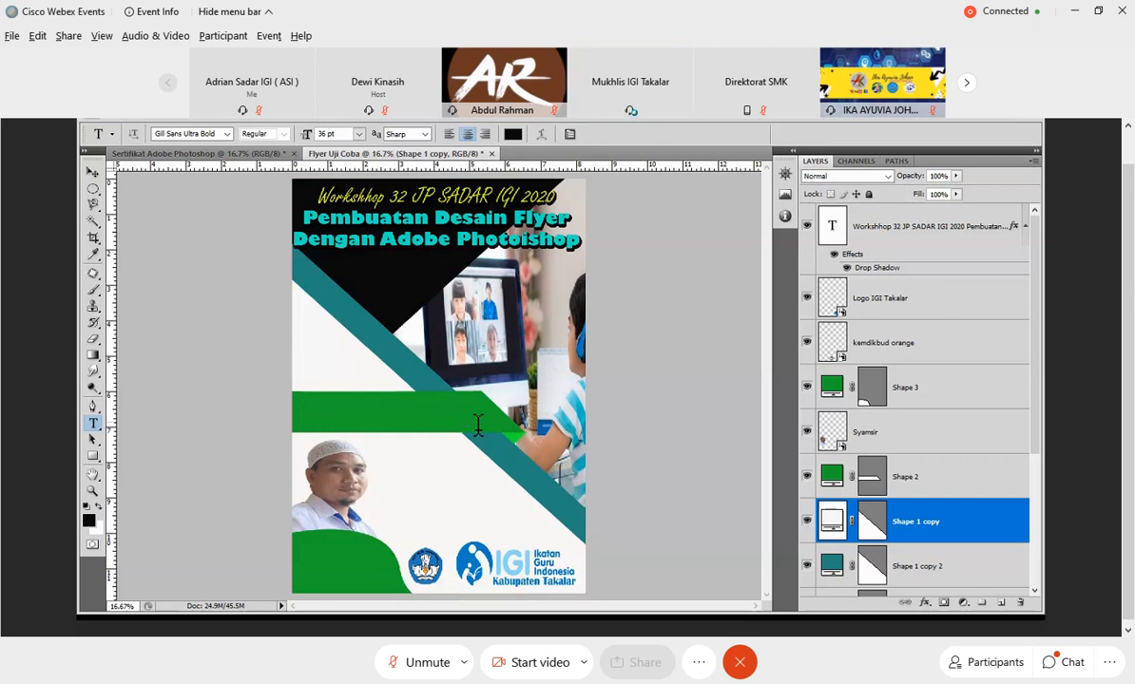
{"action": "left_click_drag", "start_coordinate": [910, 519], "coordinate": [625, 284]}
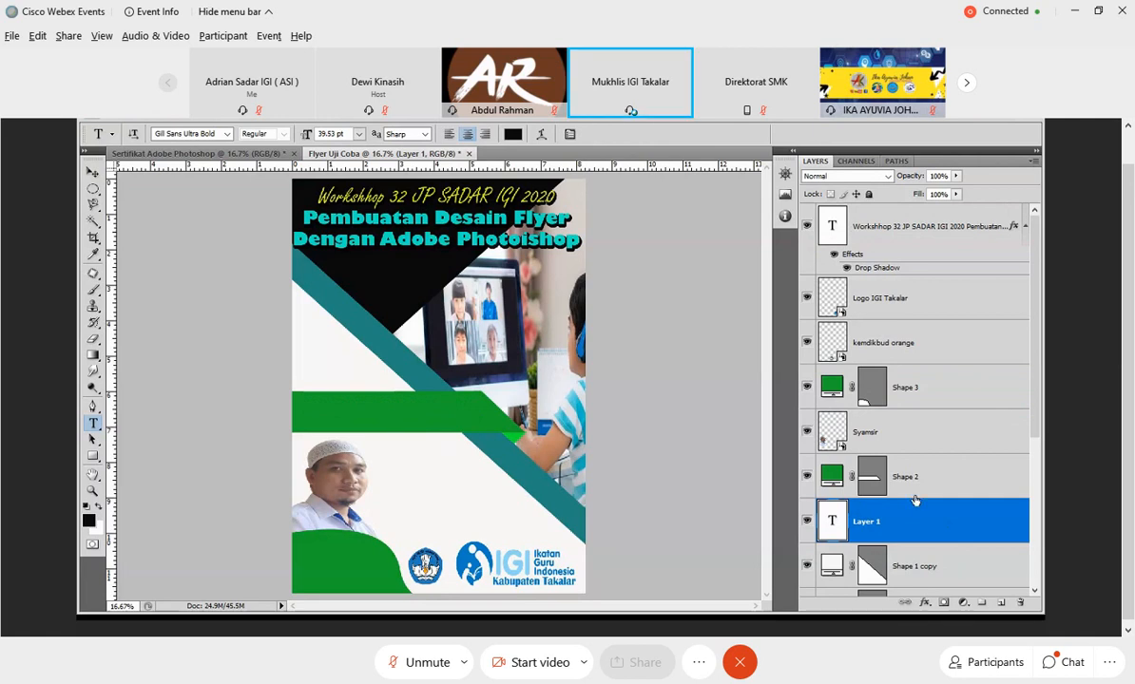
{"action": "left_click_drag", "start_coordinate": [914, 501], "coordinate": [915, 204]}
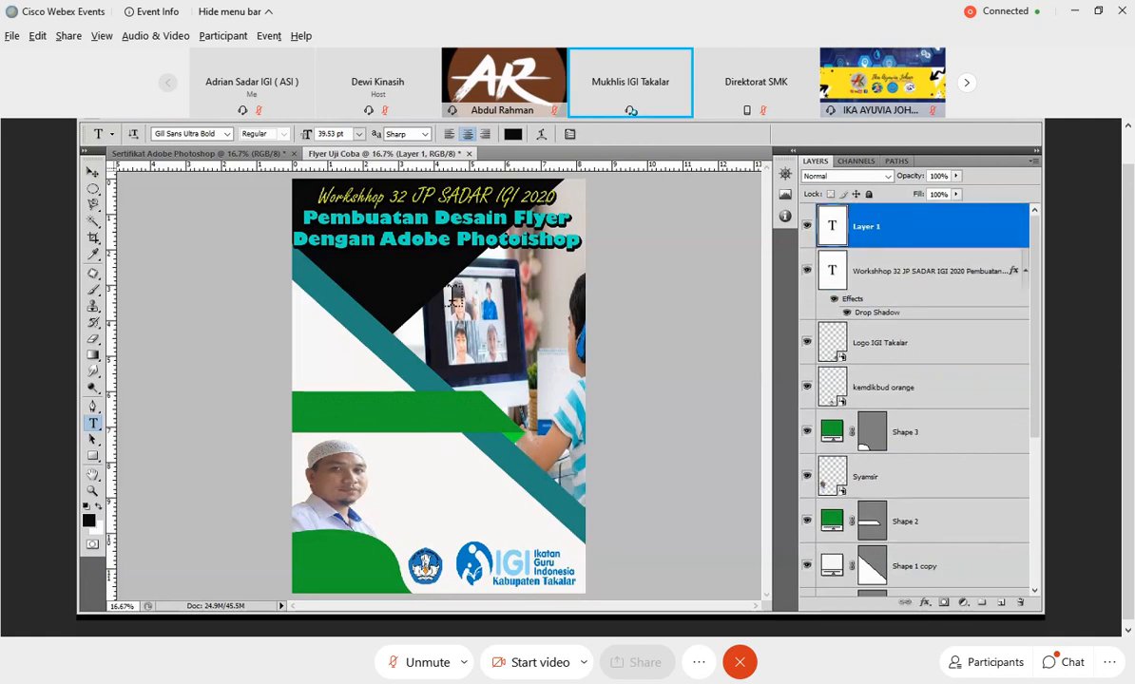
Enter "Link Pendaftaran" in the green band's text box and set the text size to 18 pt.
{"action": "double_click", "coordinate": [831, 225]}
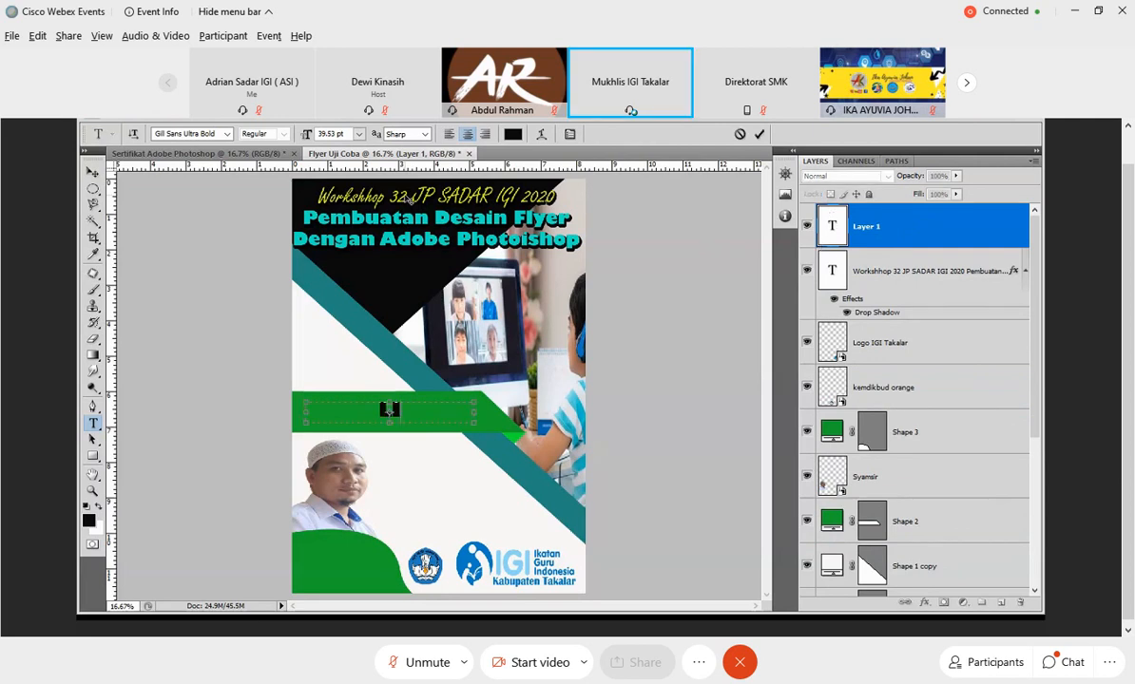
{"action": "type", "text": "Link Pend"}
{"action": "key", "text": "BackSpace"}
{"action": "key", "text": "BackSpace"}
{"action": "key", "text": "BackSpace"}
{"action": "key", "text": "BackSpace"}
{"action": "key", "text": "BackSpace"}
{"action": "key", "text": "ctrl+a"}
{"action": "left_click", "coordinate": [360, 134]}
{"action": "left_click", "coordinate": [340, 266]}
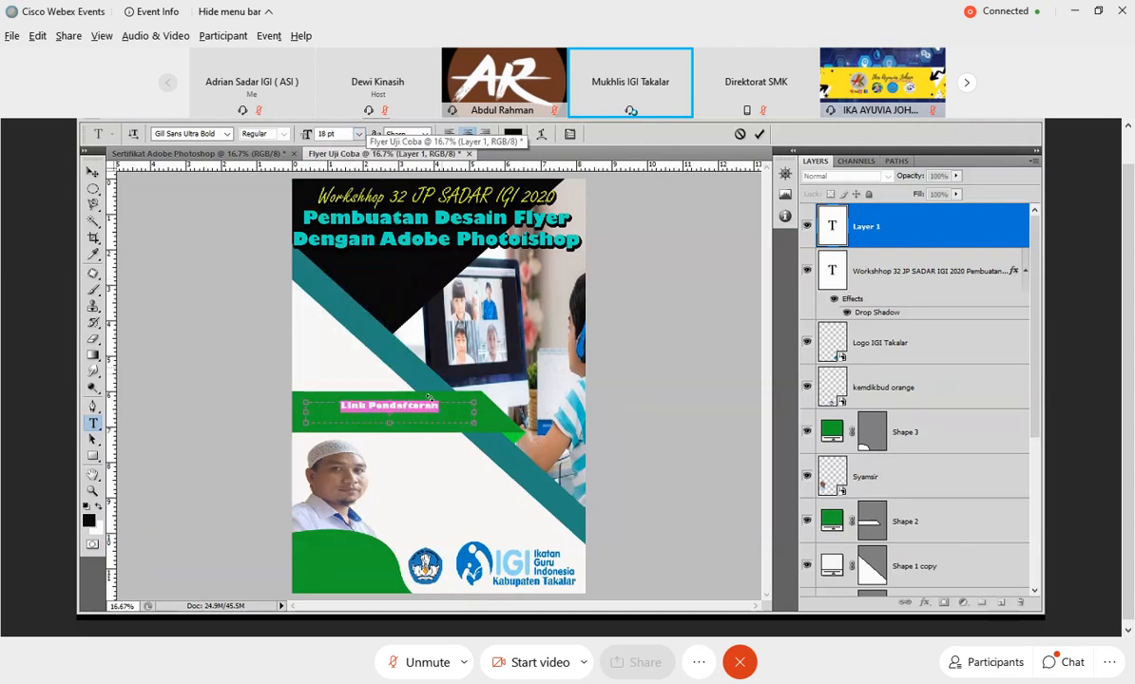
Change the "Link Pendaftaran" text to the Futura-Bold font at 24 pt.
{"action": "left_click", "coordinate": [205, 131]}
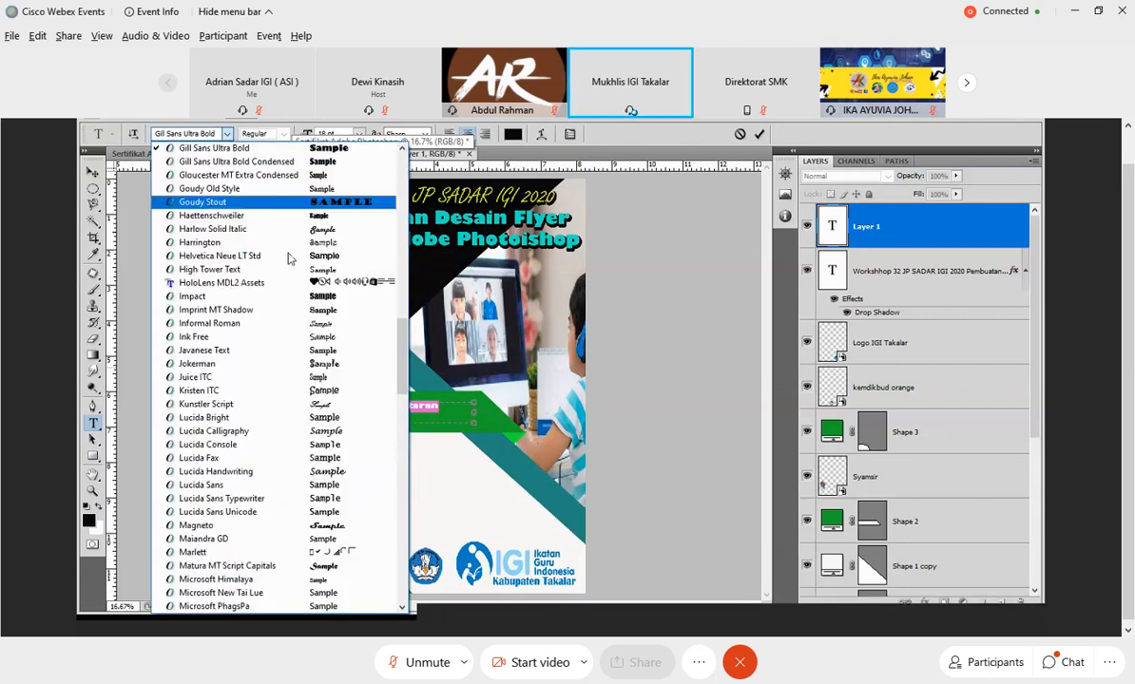
{"action": "scroll", "coordinate": [289, 249], "scroll_direction": "up", "scroll_amount": 12}
{"action": "scroll", "coordinate": [295, 294], "scroll_direction": "down", "scroll_amount": 2}
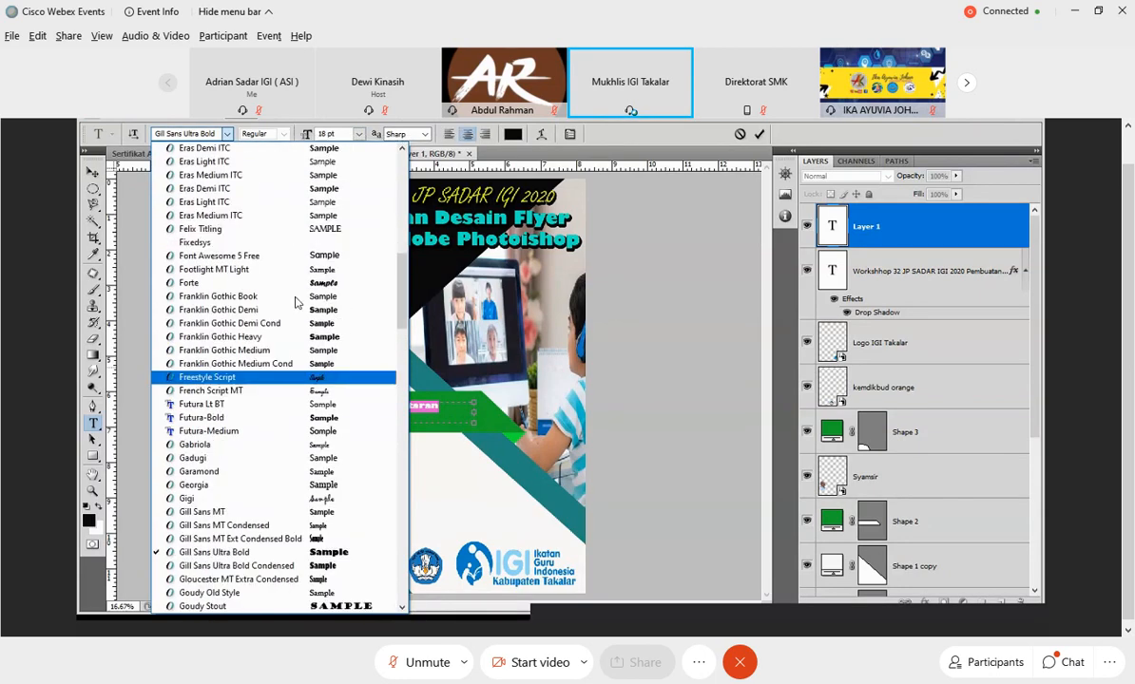
{"action": "scroll", "coordinate": [295, 303], "scroll_direction": "down", "scroll_amount": 3}
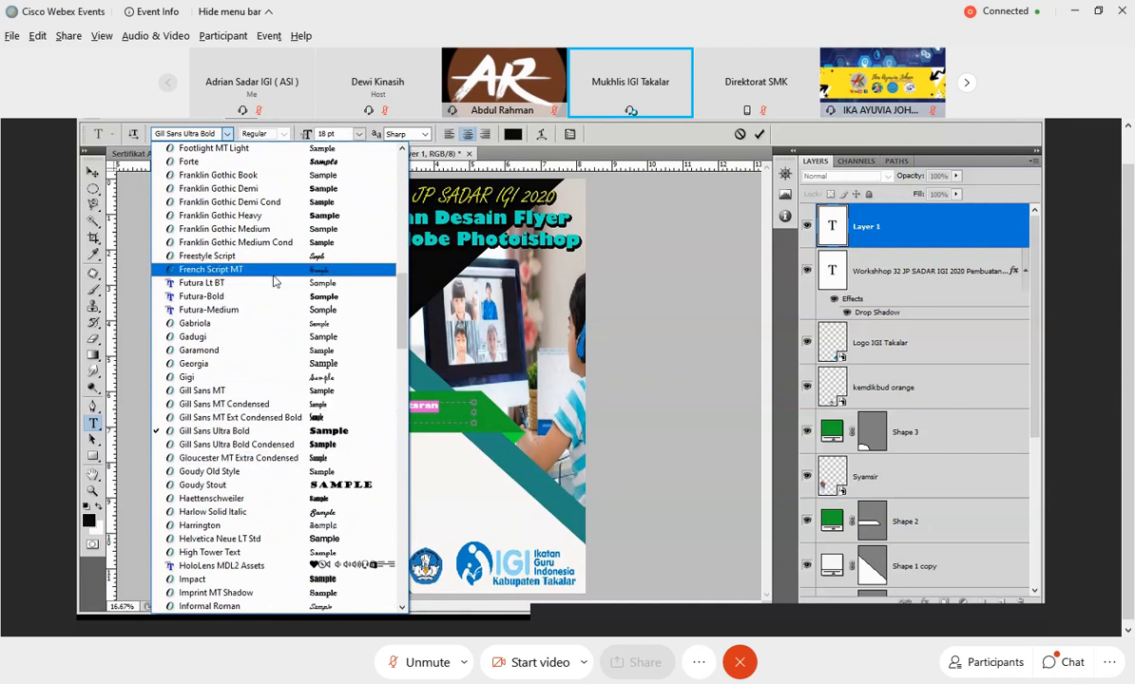
{"action": "left_click", "coordinate": [285, 297]}
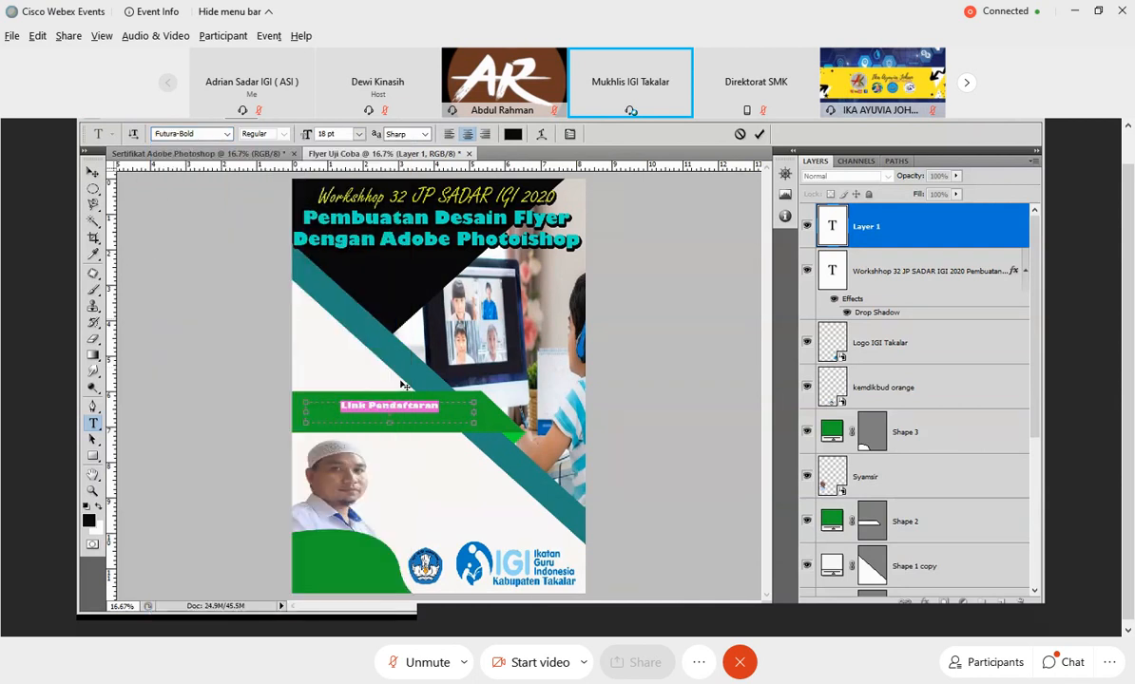
{"action": "left_click", "coordinate": [359, 134]}
{"action": "left_click", "coordinate": [366, 297]}
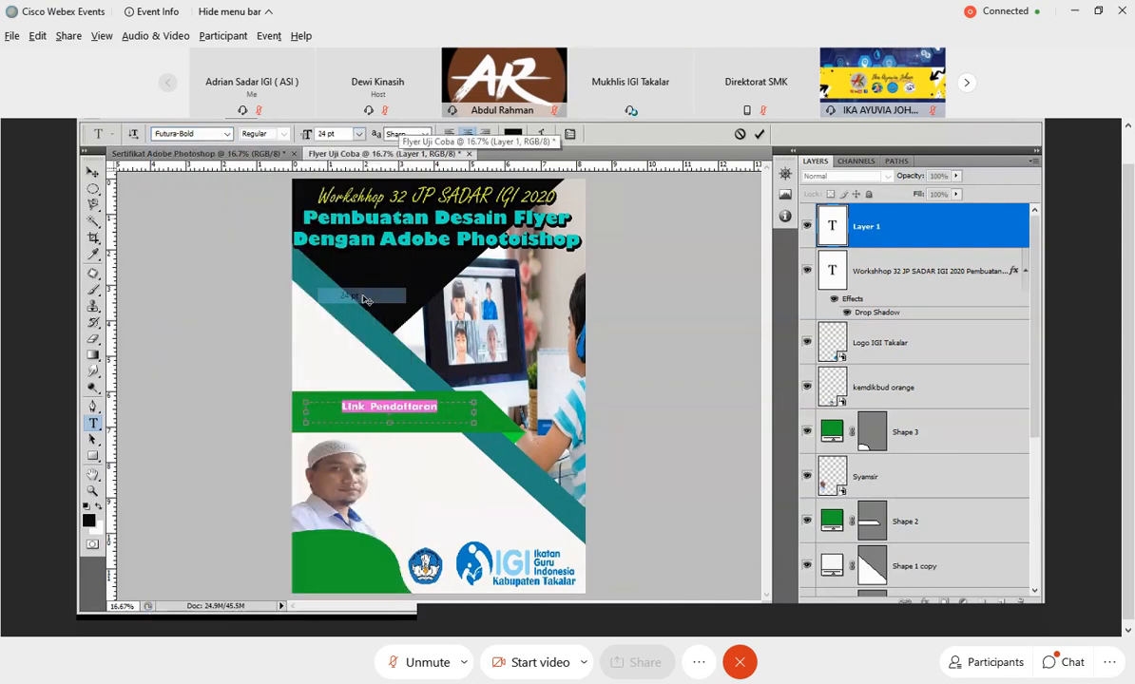
Complete the line as "Link Pendaftaran : bit.ly/sadar", widening the text box so it fits on one line.
{"action": "left_click", "coordinate": [457, 410]}
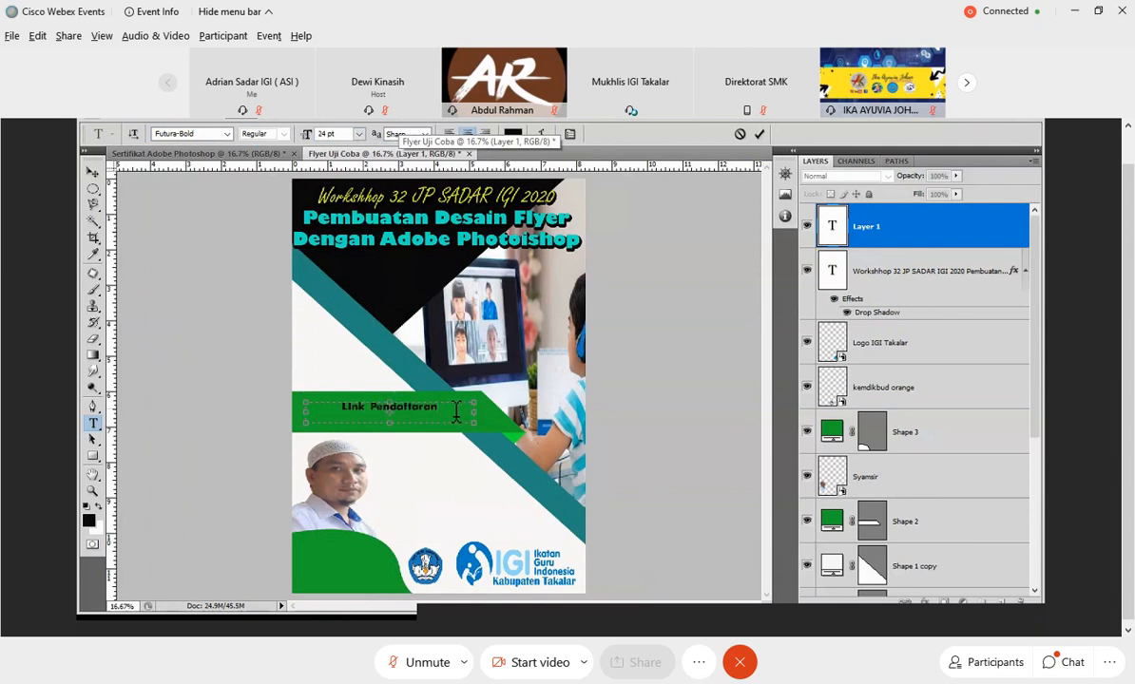
{"action": "type", "text": ":"}
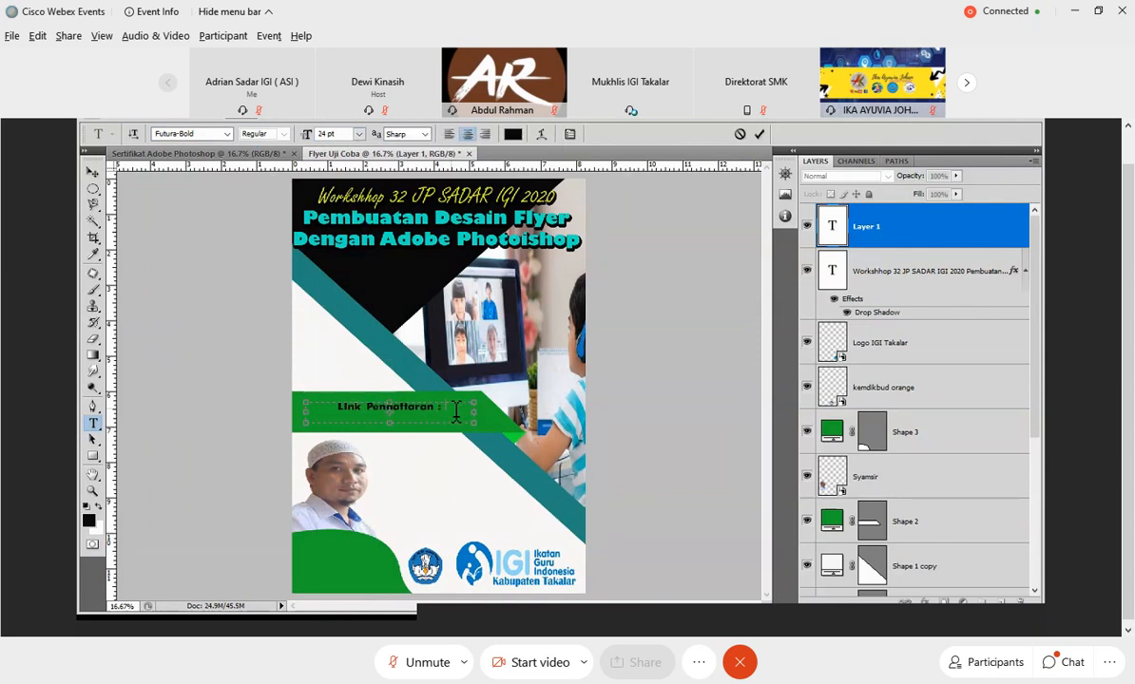
{"action": "type", "text": " b"}
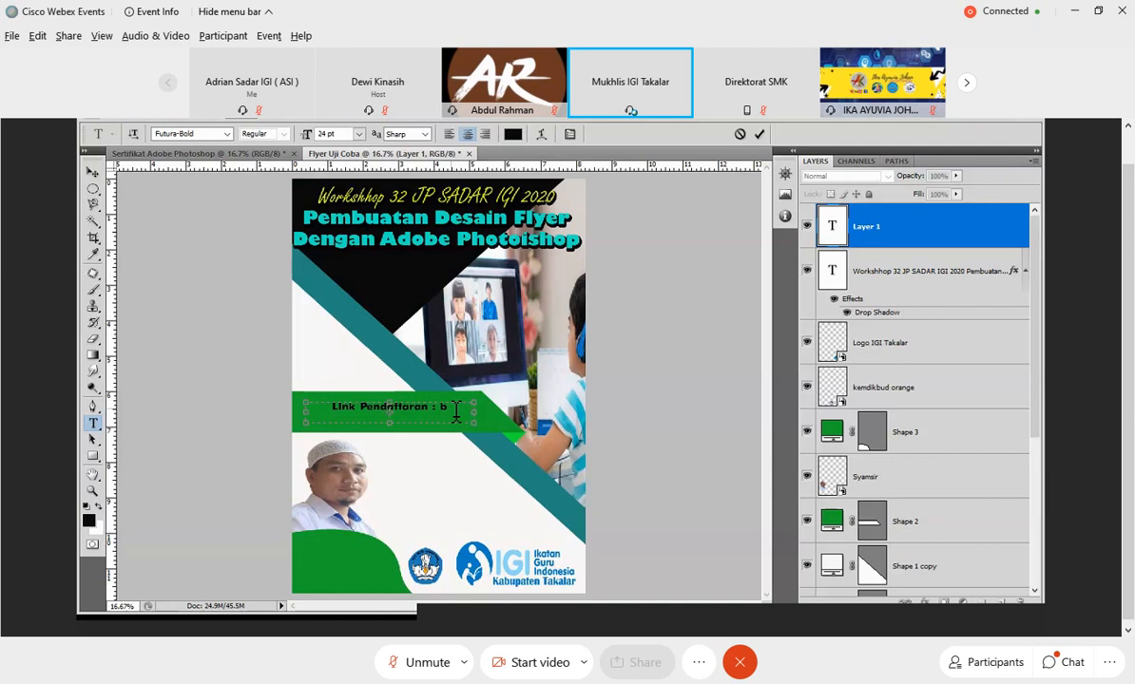
{"action": "type", "text": "it.ly/"}
{"action": "key", "text": "BackSpace"}
{"action": "key", "text": "BackSpace"}
{"action": "key", "text": "BackSpace"}
{"action": "key", "text": "BackSpace"}
{"action": "key", "text": "BackSpace"}
{"action": "key", "text": "BackSpace"}
{"action": "key", "text": "BackSpace"}
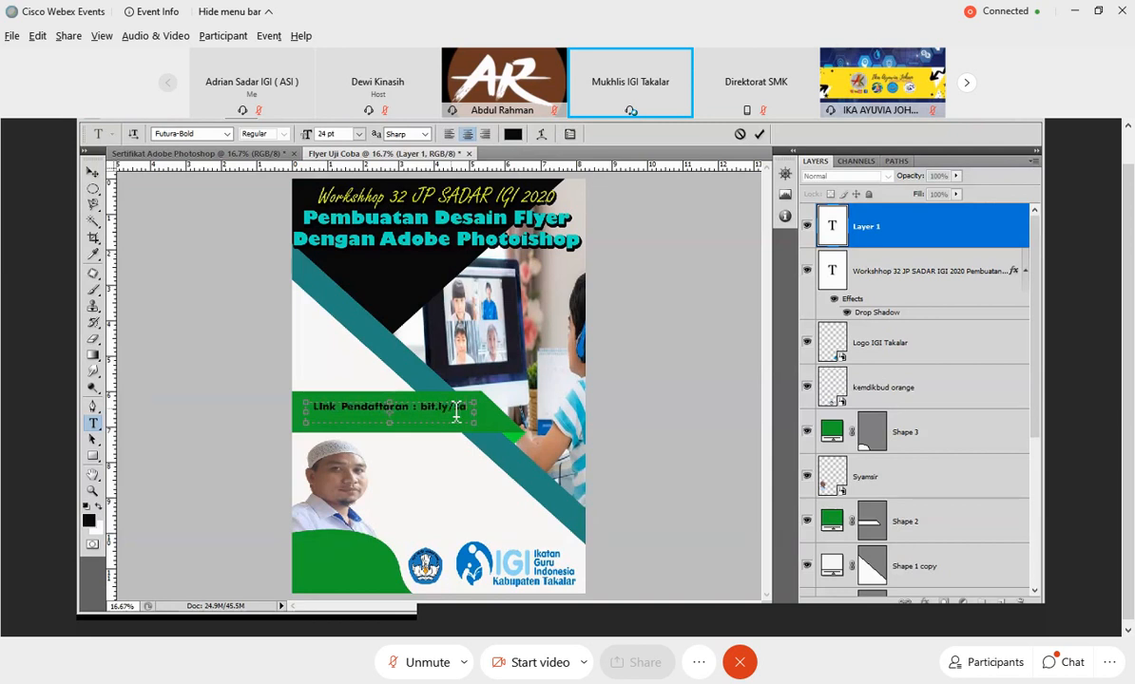
{"action": "type", "text": "bit.ly/sadar"}
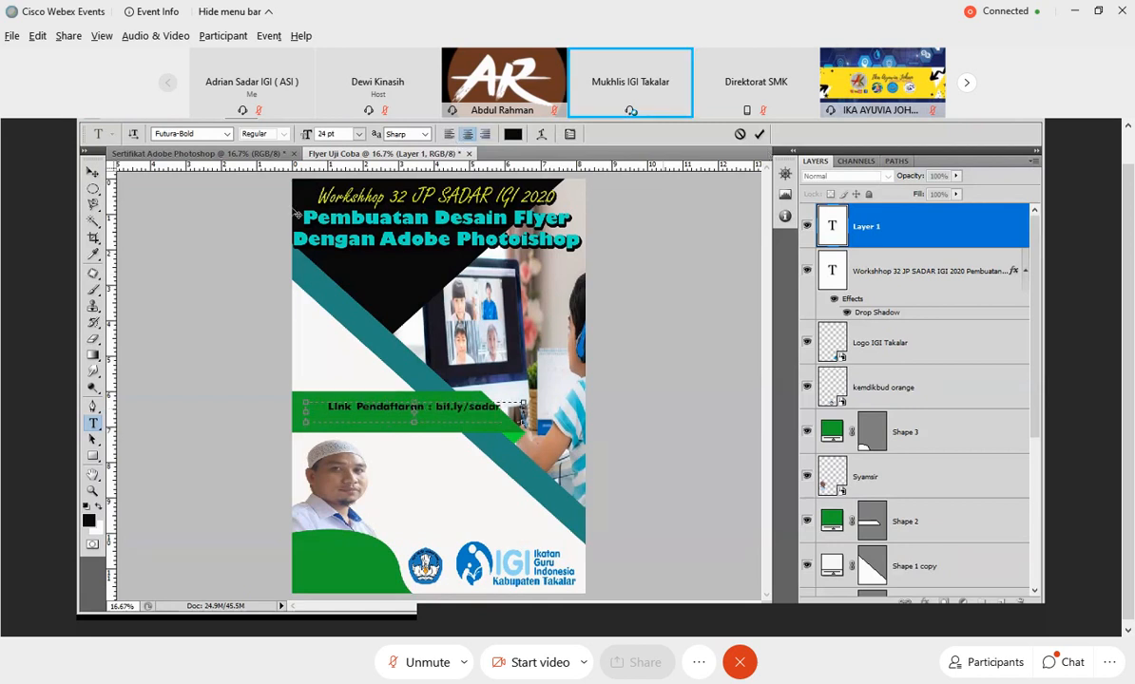
{"action": "left_click", "coordinate": [758, 134]}
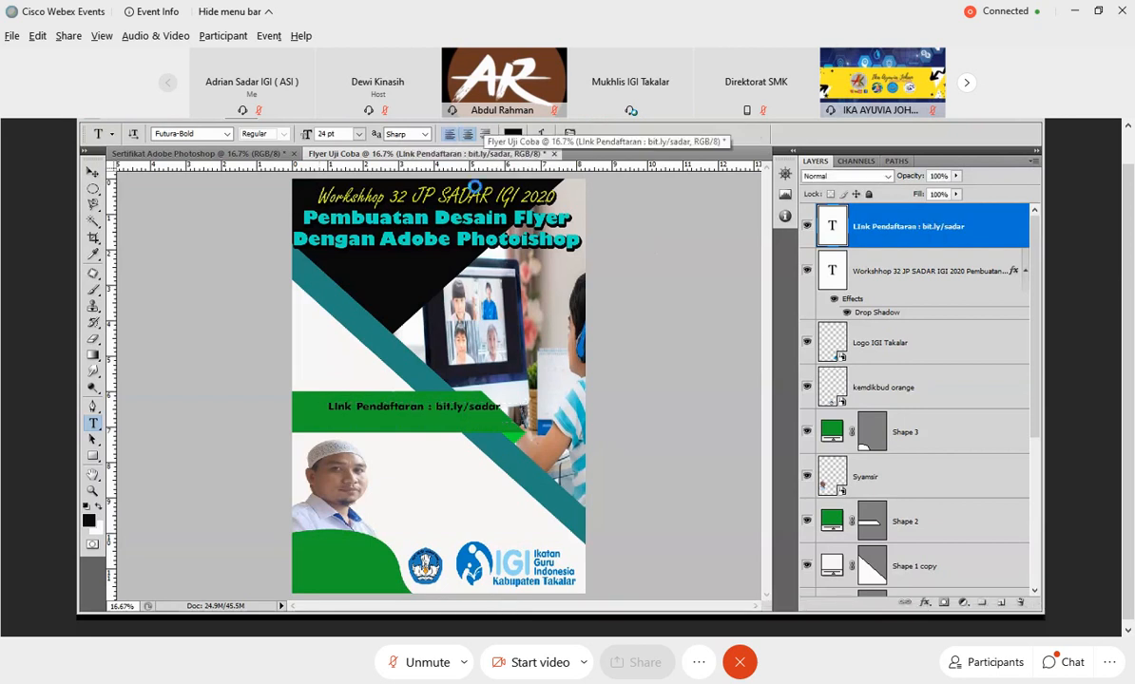
Left-align the registration link text and move it slightly down to the vertical middle of the green band.
{"action": "left_click_drag", "start_coordinate": [440, 418], "coordinate": [419, 418]}
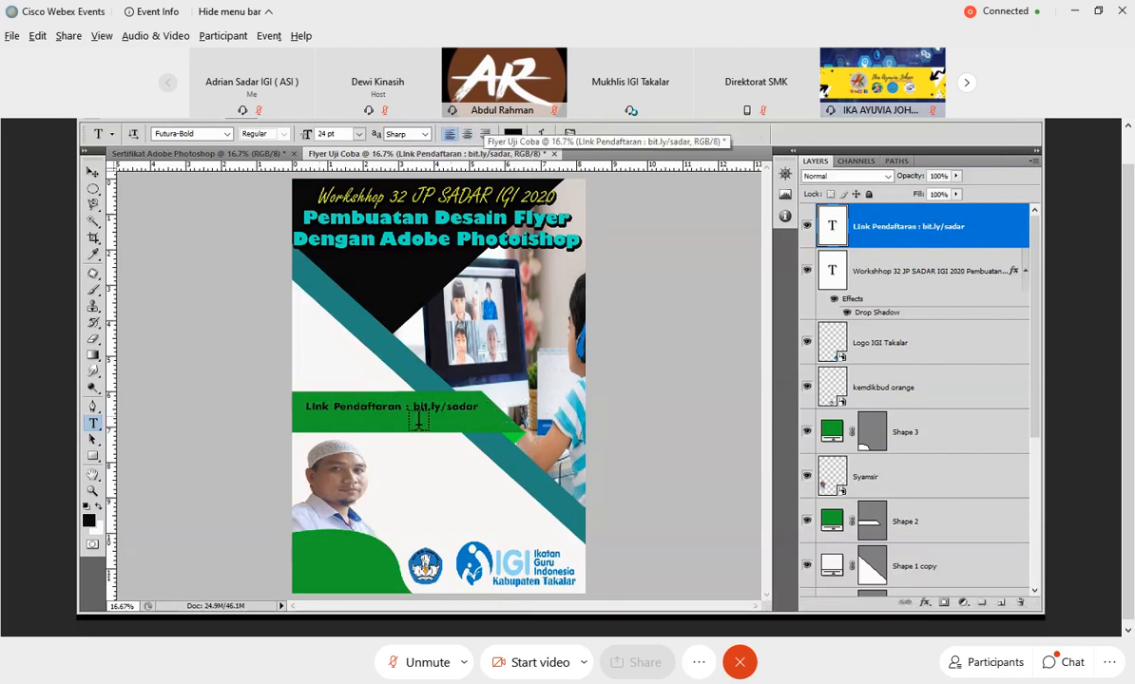
{"action": "left_click", "coordinate": [92, 173]}
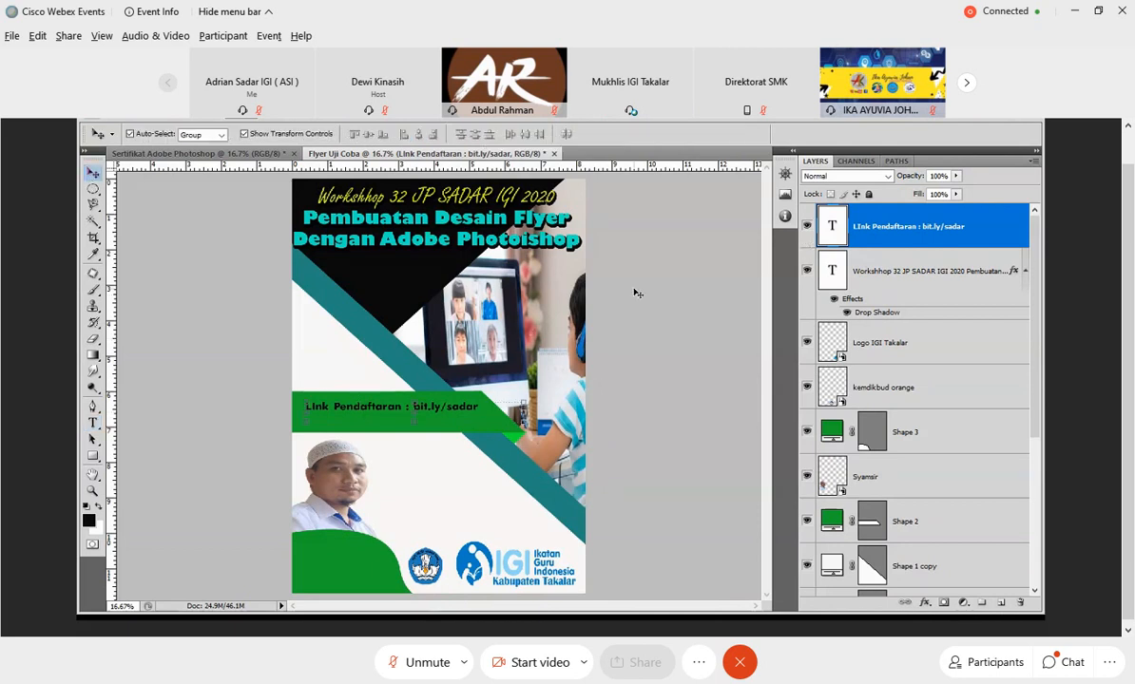
{"action": "key", "text": "ctrl+t"}
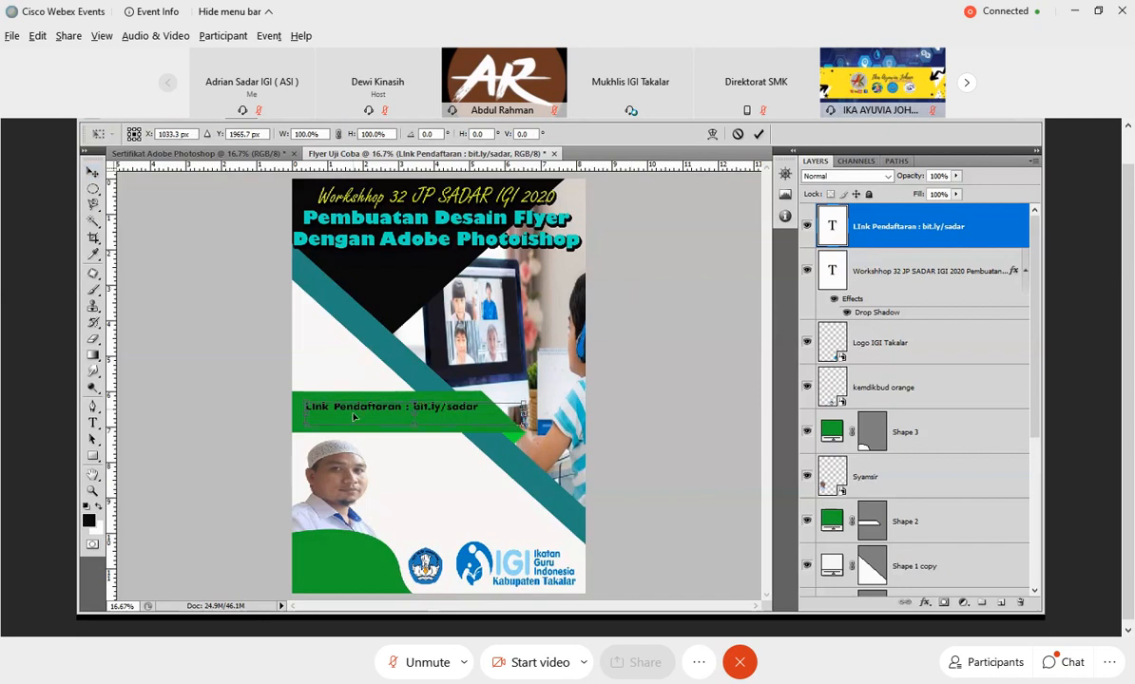
{"action": "left_click_drag", "start_coordinate": [354, 416], "coordinate": [353, 422]}
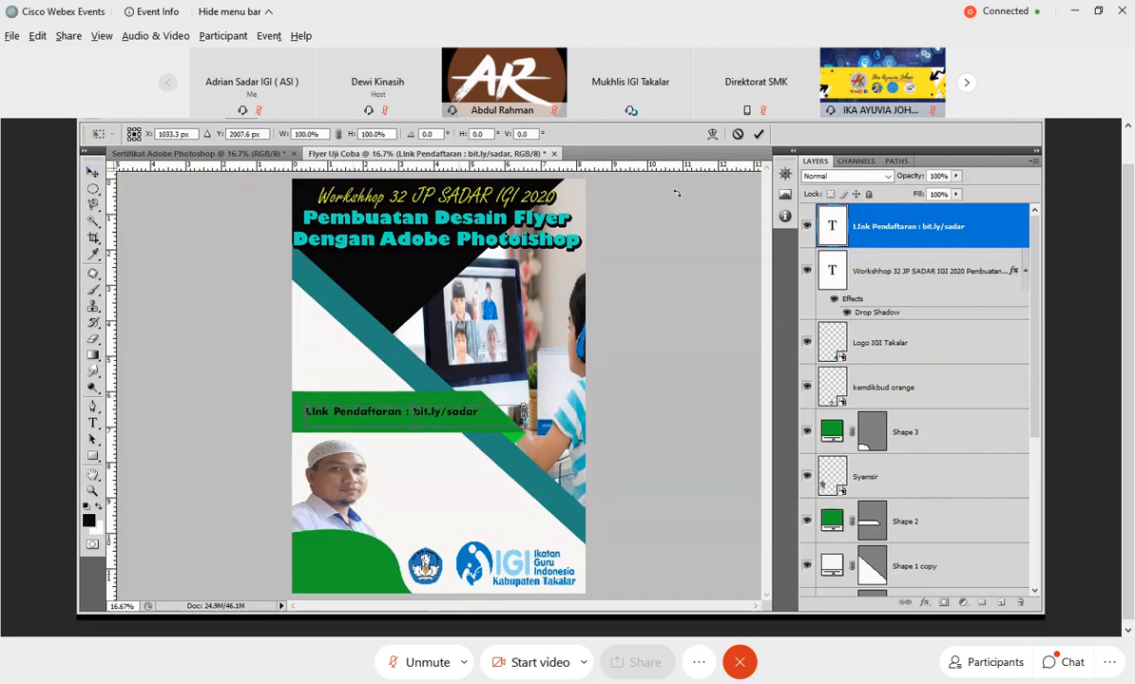
{"action": "key", "text": "Return"}
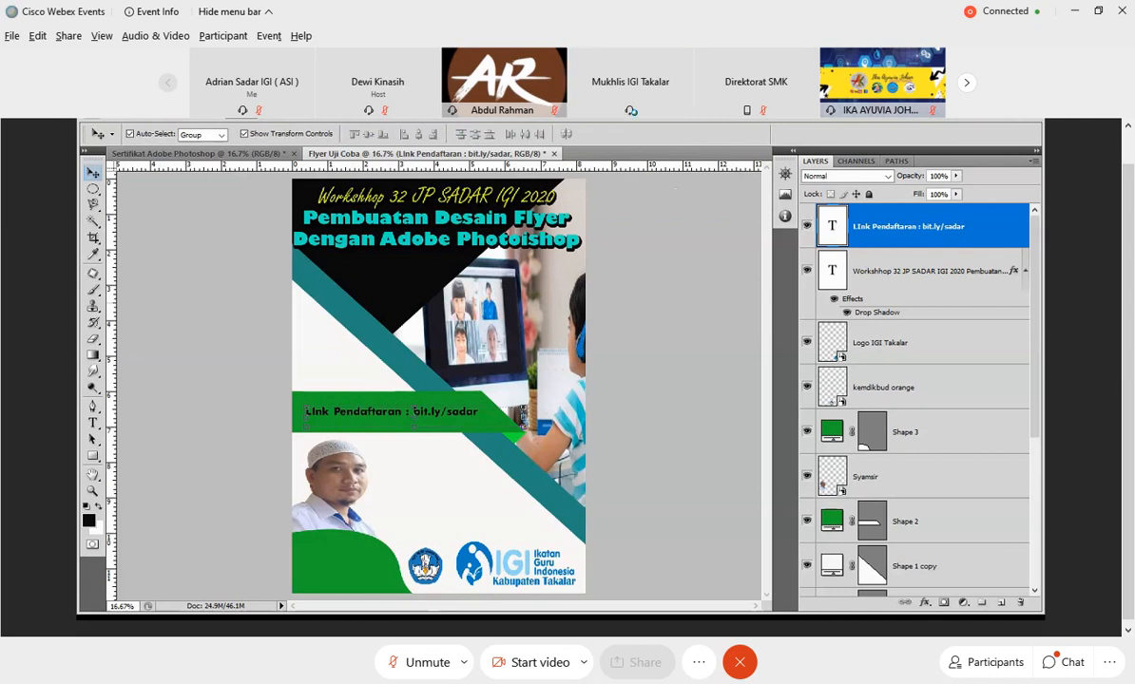
Add a text box beside the portrait reading "Sabtu, 7 November 2020", widened to keep the date on one line.
{"action": "key", "text": "t"}
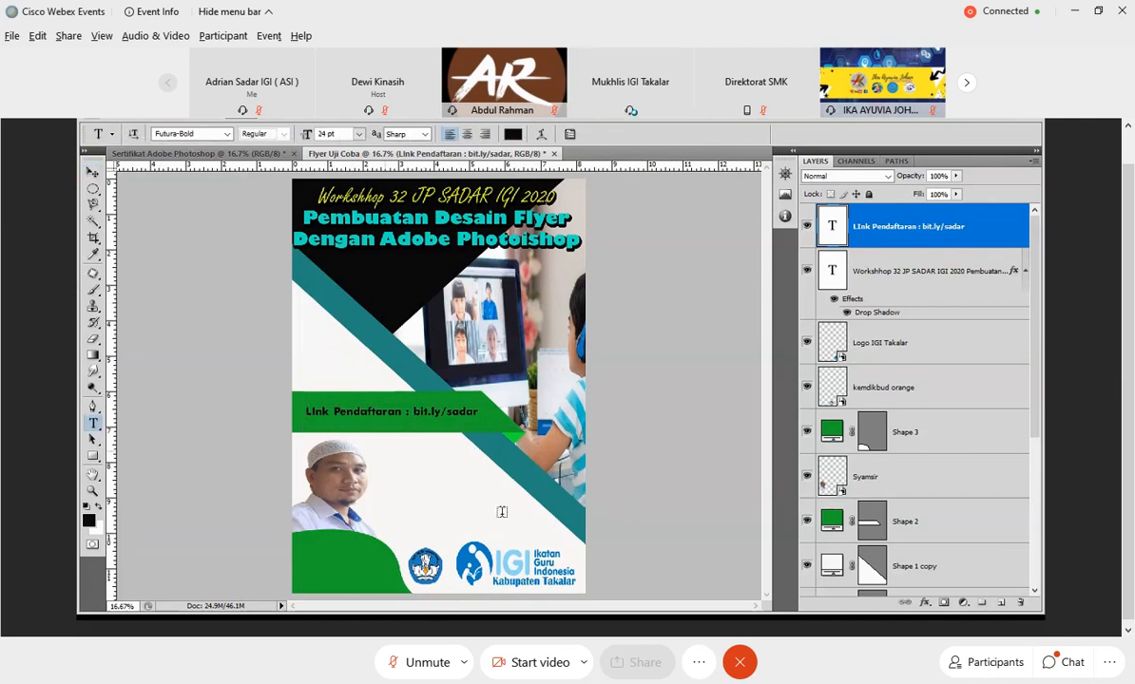
{"action": "left_click_drag", "start_coordinate": [385, 451], "coordinate": [511, 532]}
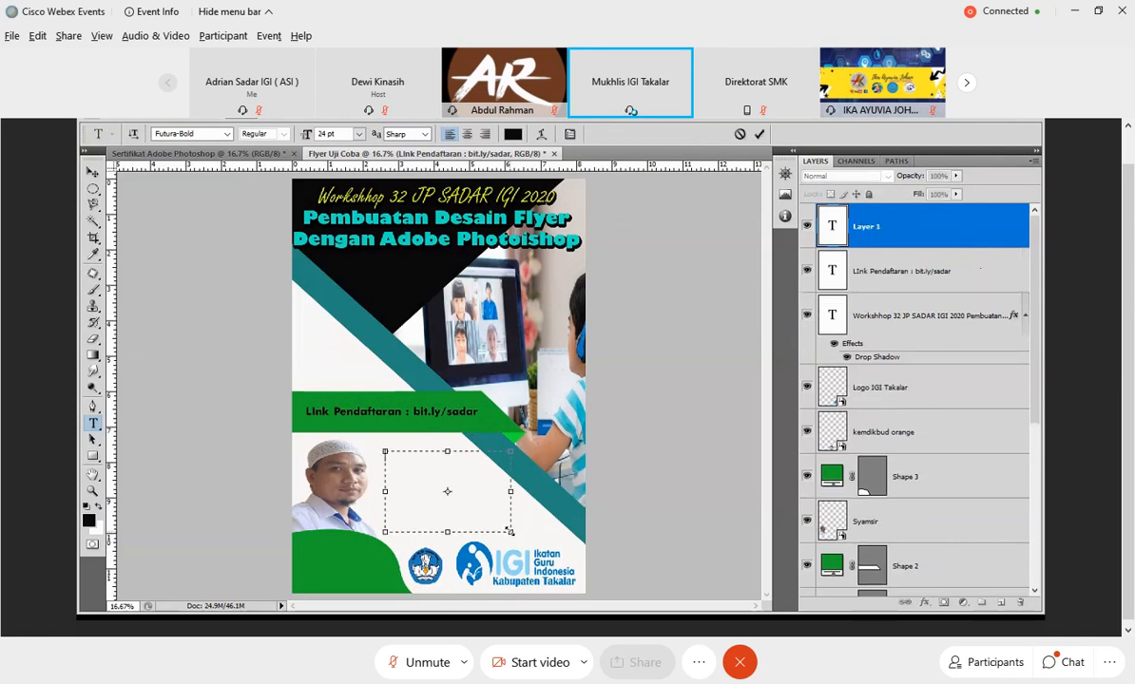
{"action": "type", "text": "Sabtu, 7 November"}
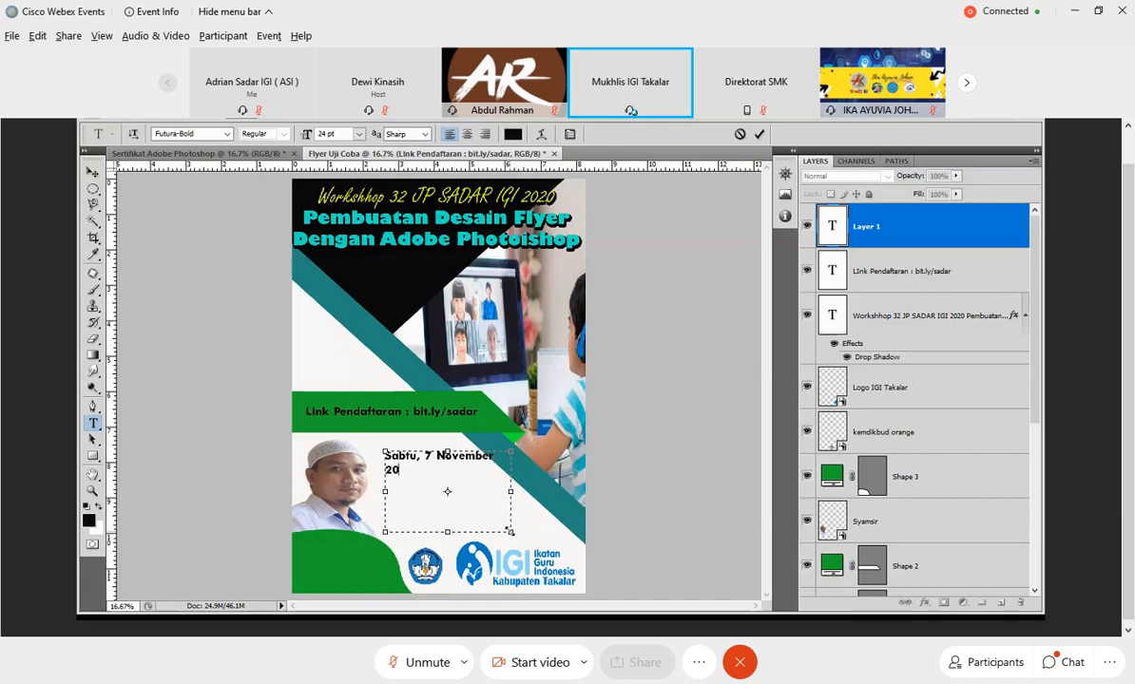
{"action": "type", "text": " 2020"}
{"action": "left_click_drag", "start_coordinate": [510, 531], "coordinate": [552, 531]}
{"action": "key", "text": "Return"}
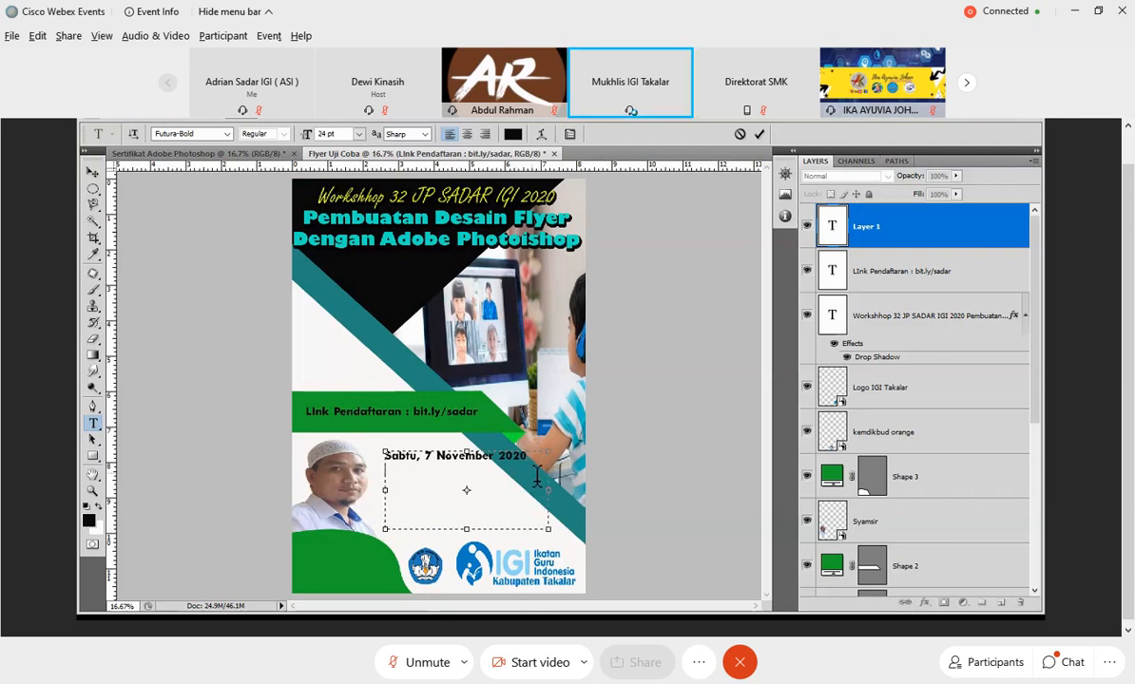
Add a second line "Pukul 20.00 - 22.00 Wita" under the date and move the text block down to just above the logos.
{"action": "type", "text": "Pukul "}
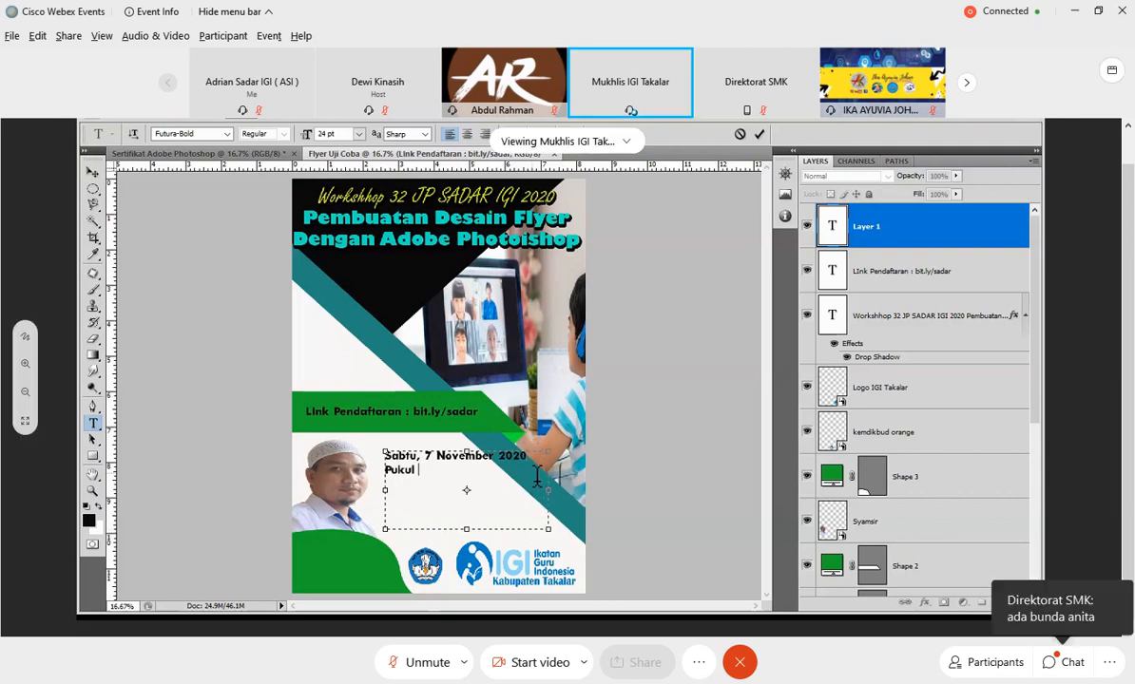
{"action": "type", "text": "20.00 - 22."}
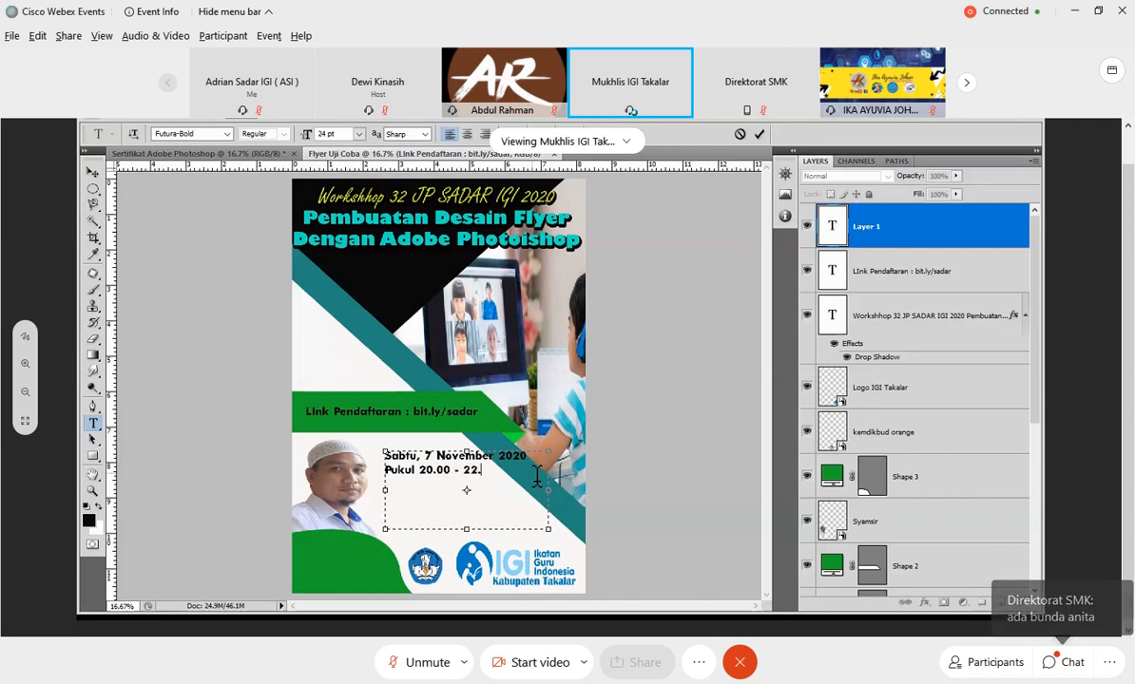
{"action": "type", "text": "00 Wita"}
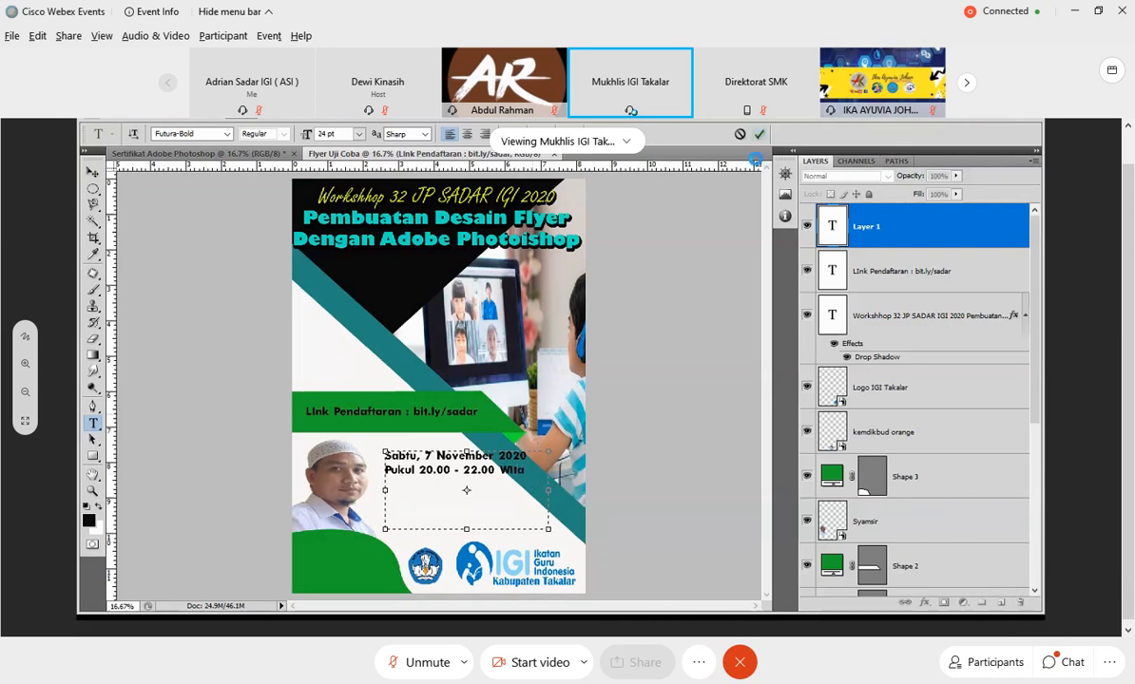
{"action": "key", "text": "ctrl+Return"}
{"action": "key", "text": "v"}
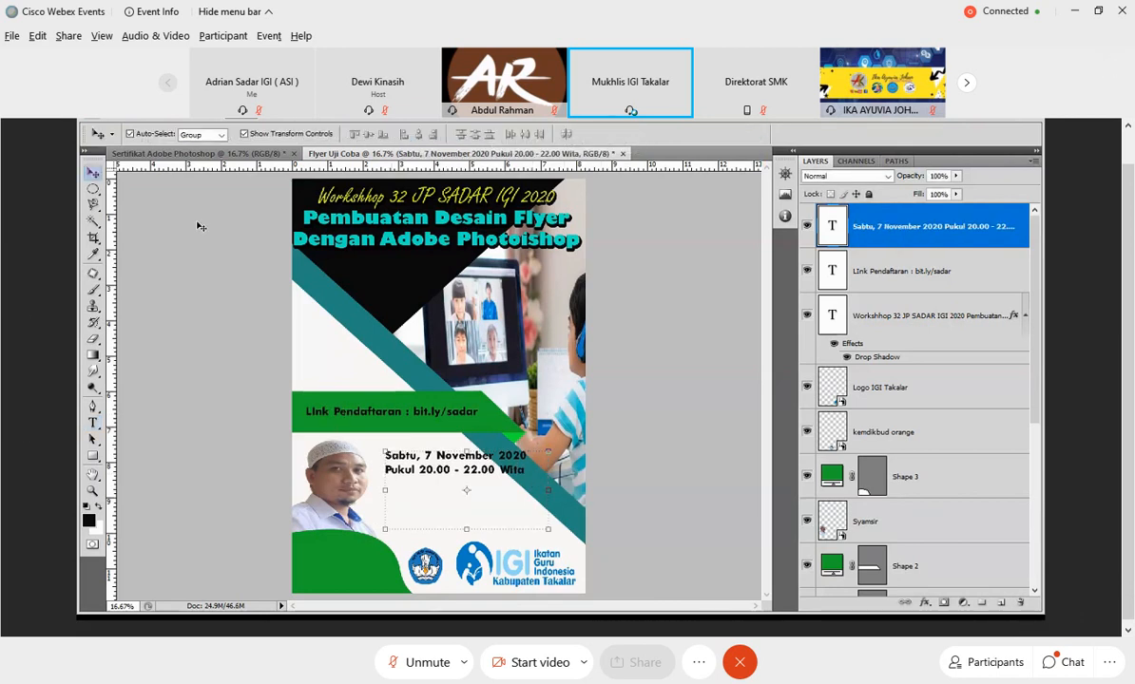
{"action": "left_click_drag", "start_coordinate": [468, 469], "coordinate": [469, 513]}
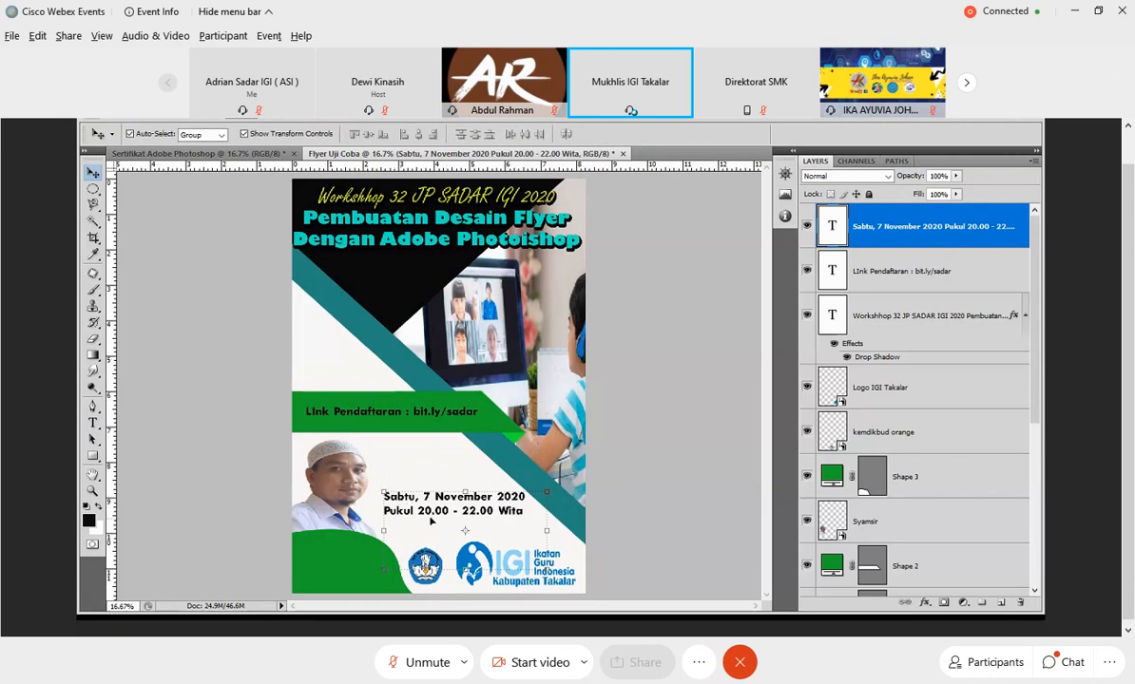
Change the color of the two-line date and time text beside the portrait to bright yellow.
{"action": "double_click", "coordinate": [825, 230]}
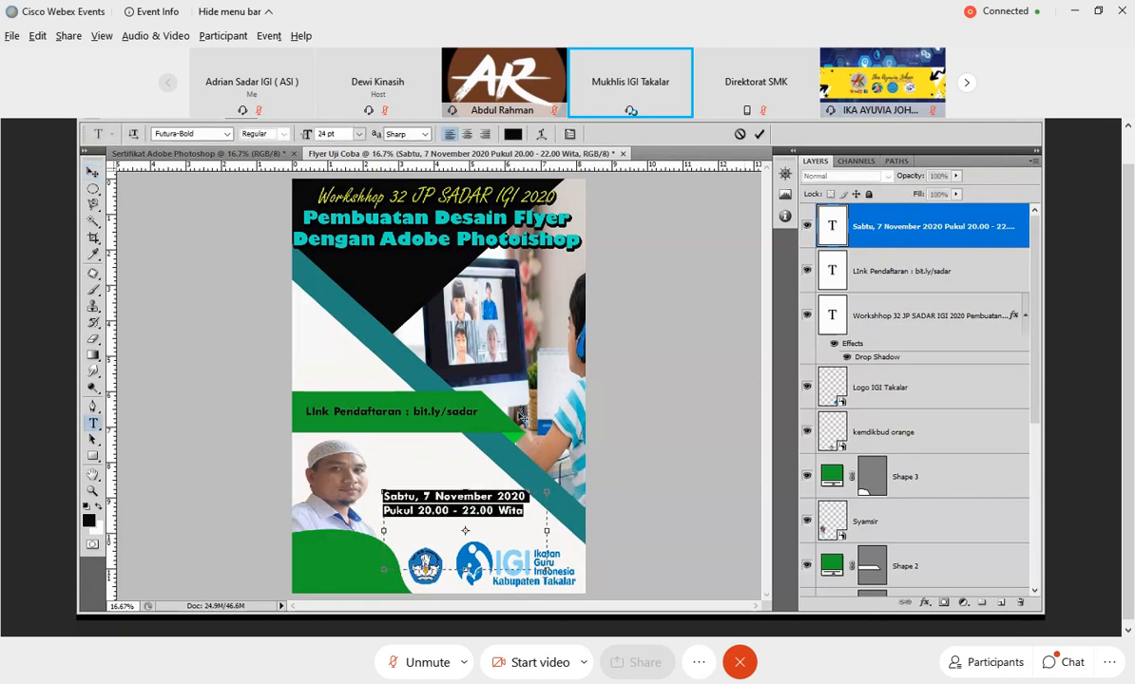
{"action": "left_click", "coordinate": [512, 134]}
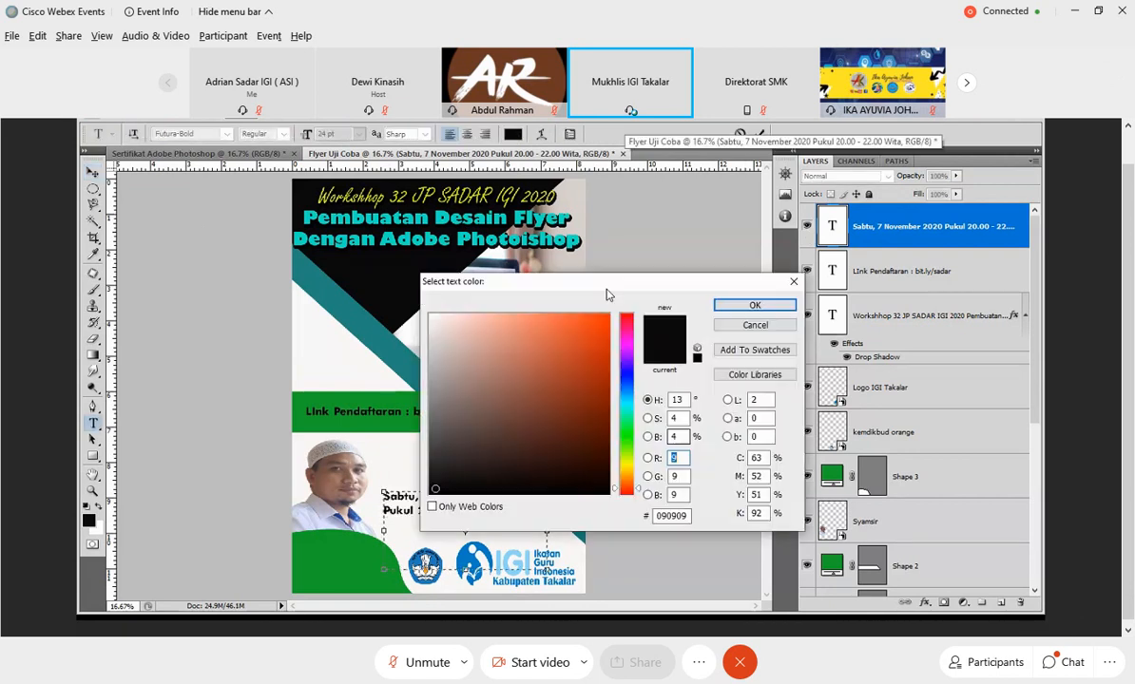
{"action": "left_click_drag", "start_coordinate": [627, 482], "coordinate": [627, 462]}
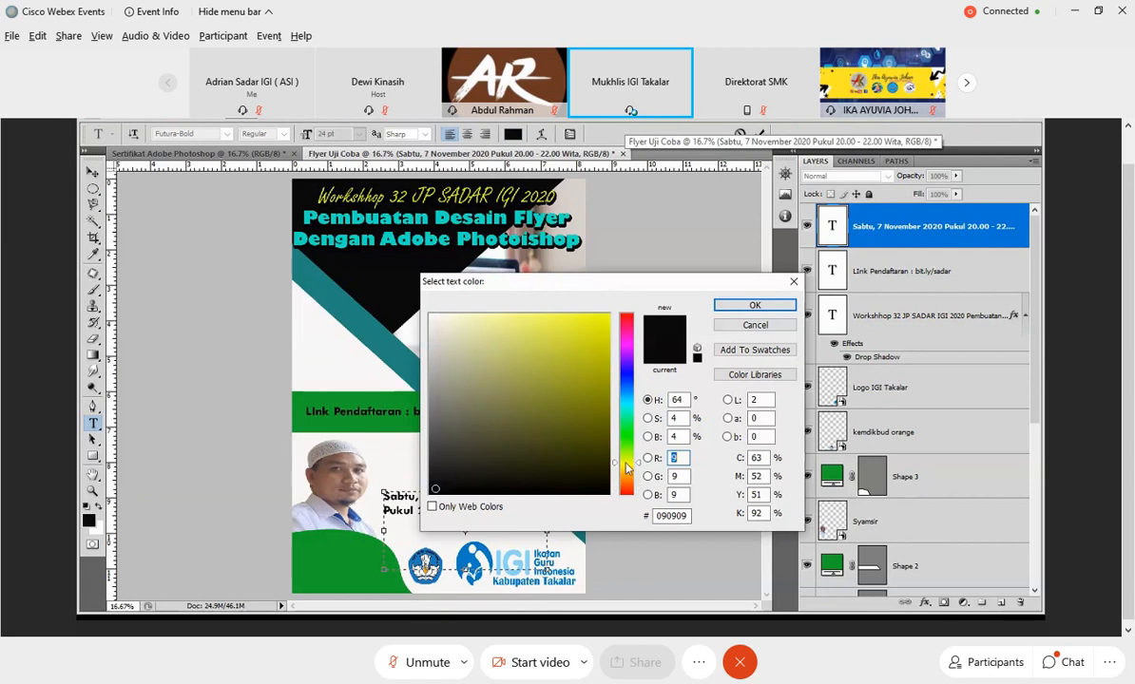
{"action": "left_click", "coordinate": [576, 318]}
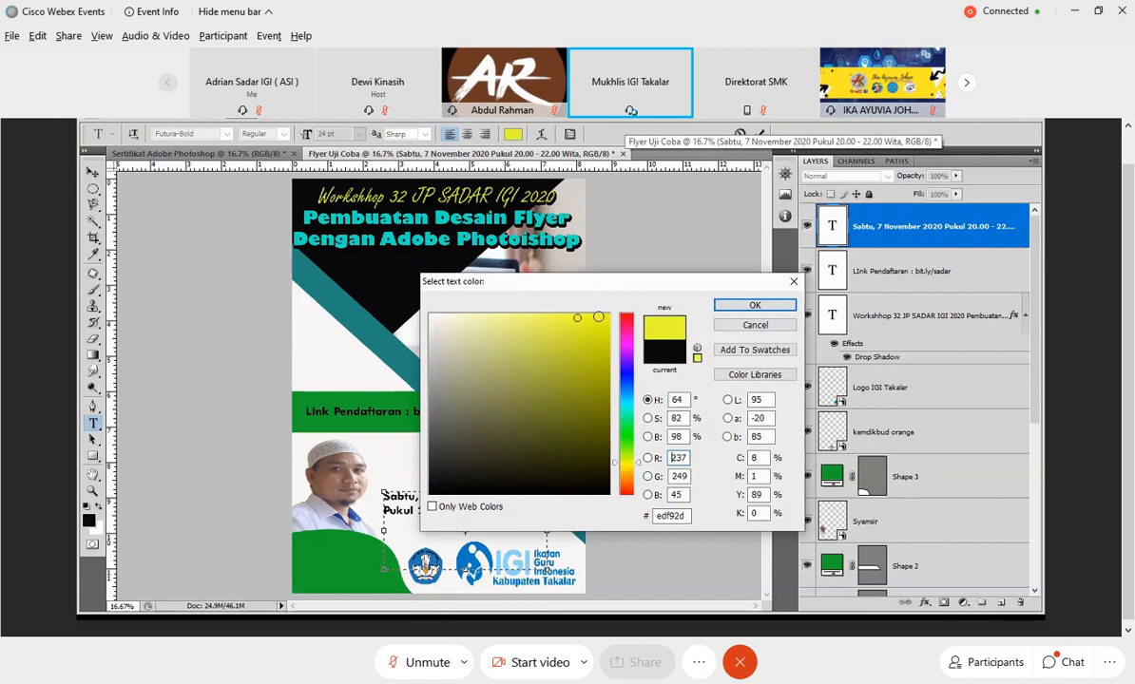
{"action": "left_click", "coordinate": [755, 306]}
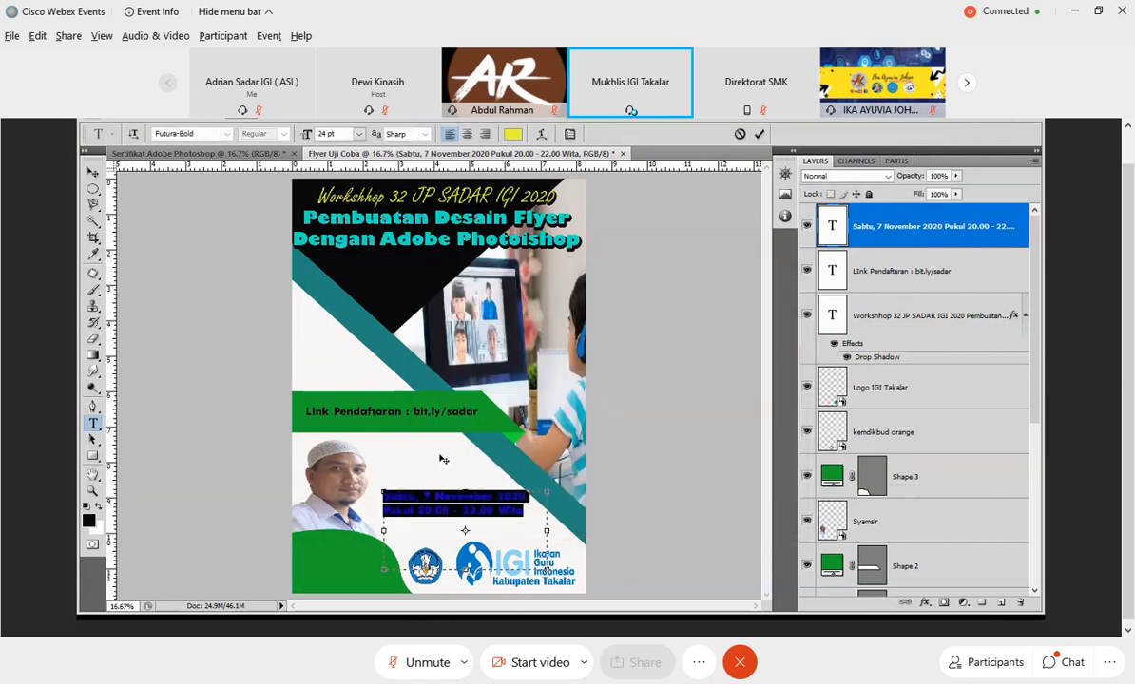
{"action": "key", "text": "ctrl+Return"}
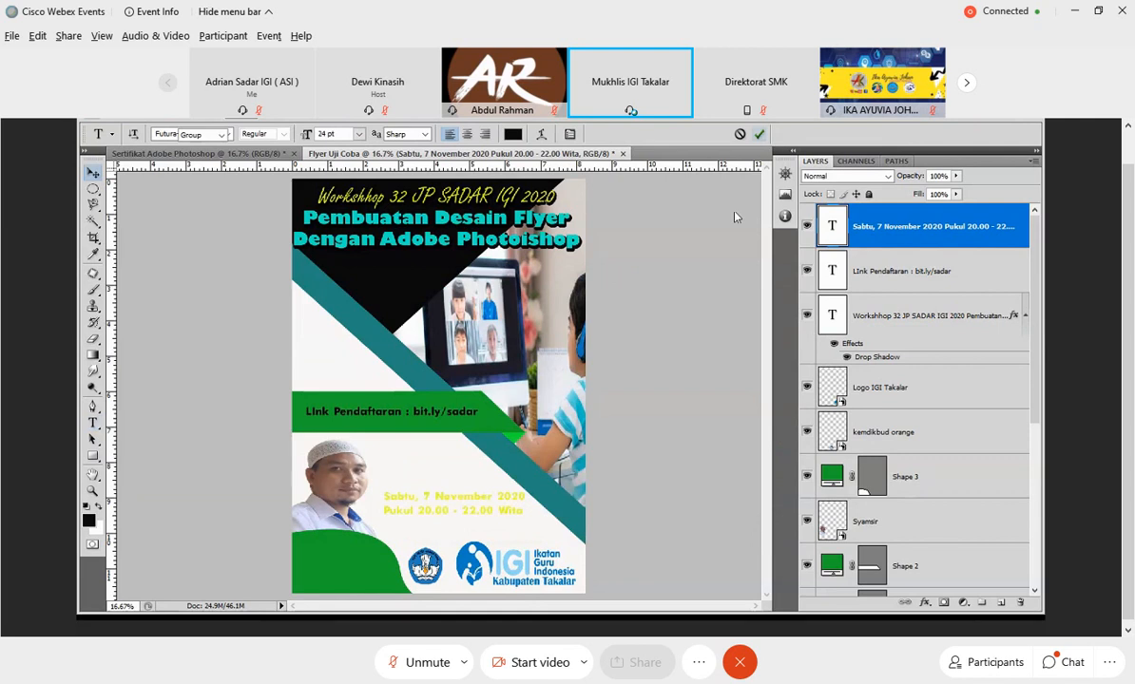
Add a drop shadow to the schedule text with distance 27 px, spread 94% and size 40 px.
{"action": "right_click", "coordinate": [873, 226]}
{"action": "left_click", "coordinate": [737, 228]}
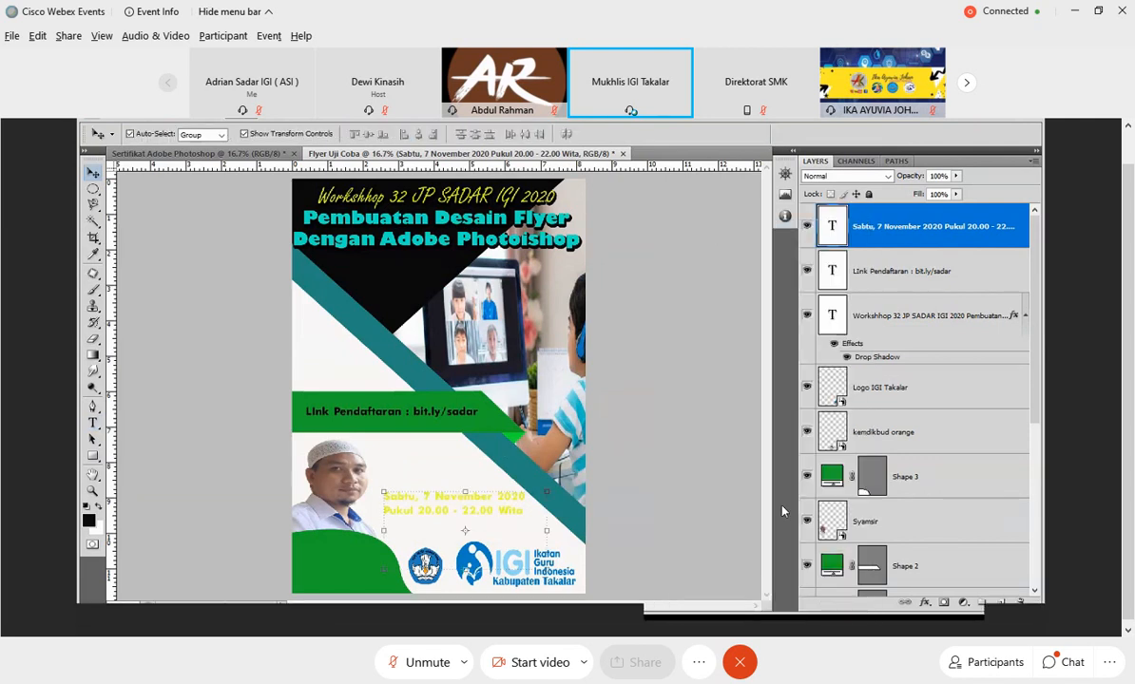
{"action": "left_click", "coordinate": [620, 197]}
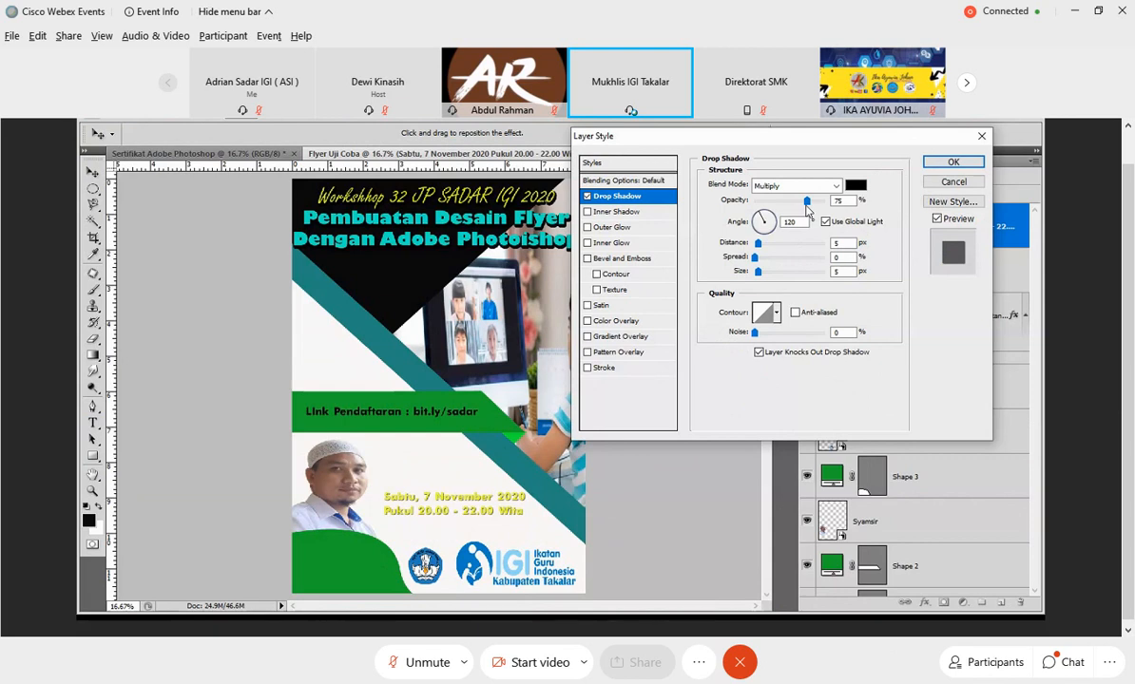
{"action": "mouse_move", "coordinate": [754, 259]}
{"action": "left_mouse_down"}
{"action": "mouse_move", "coordinate": [820, 261]}
{"action": "mouse_move", "coordinate": [776, 249]}
{"action": "mouse_move", "coordinate": [780, 273]}
{"action": "mouse_move", "coordinate": [769, 273]}
{"action": "left_mouse_up"}
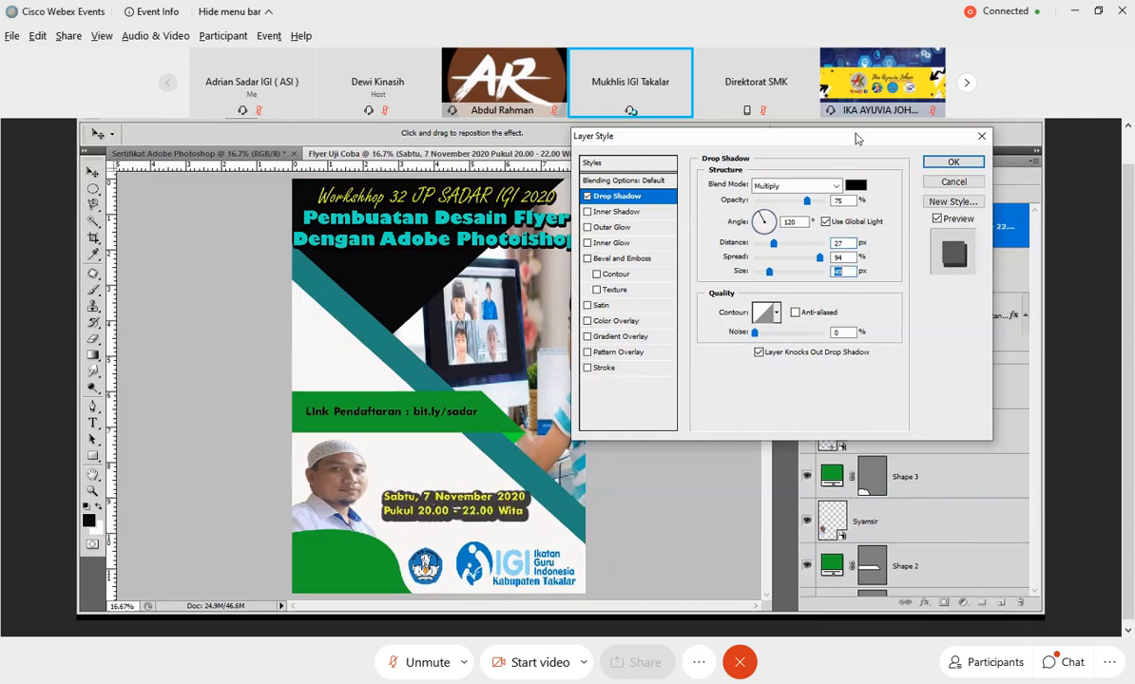
Set the schedule text's drop shadow to dark blue at 100% opacity, apply the style and deselect the layer.
{"action": "left_click", "coordinate": [855, 185]}
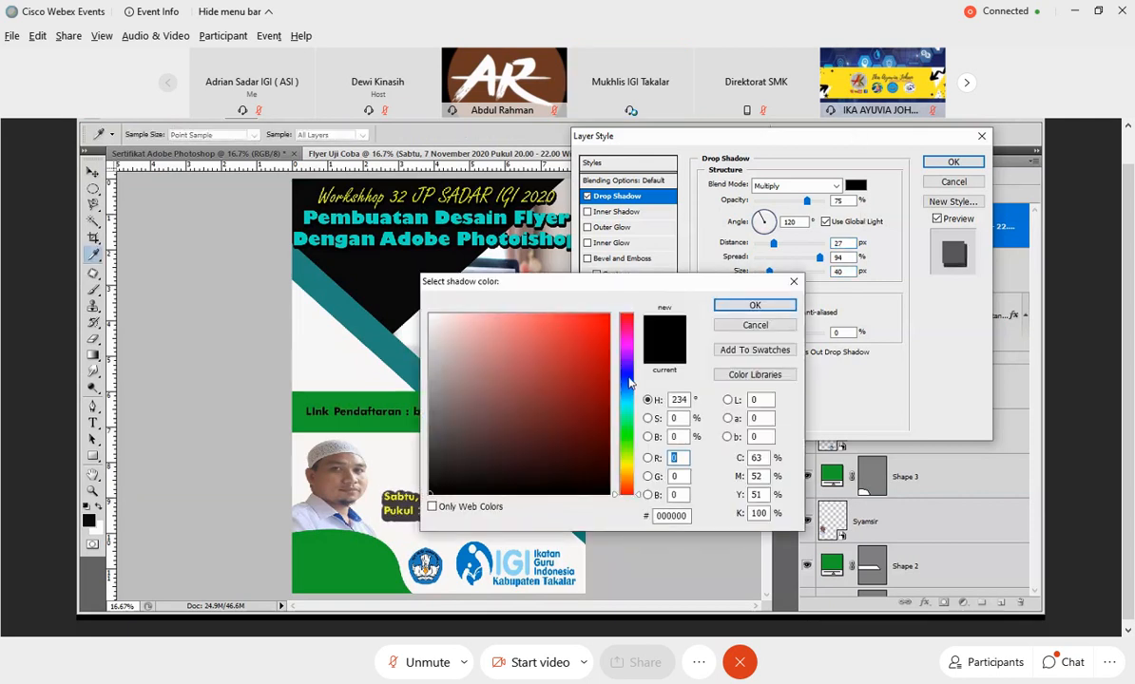
{"action": "left_click", "coordinate": [627, 376]}
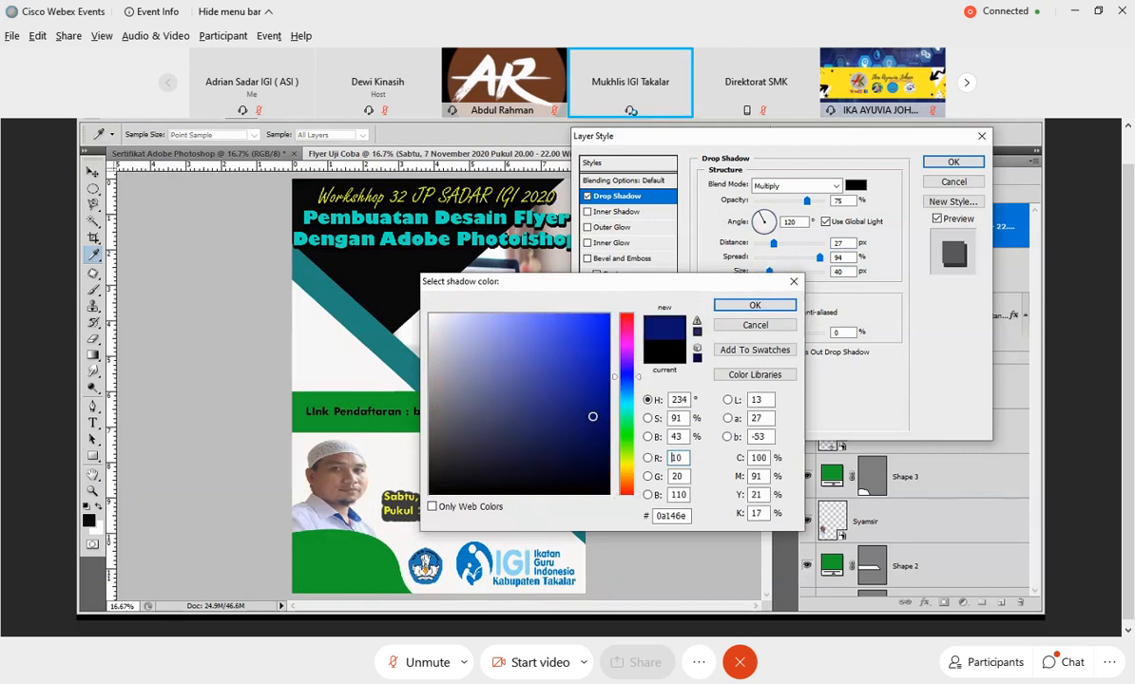
{"action": "left_click", "coordinate": [583, 387]}
{"action": "left_click", "coordinate": [579, 432]}
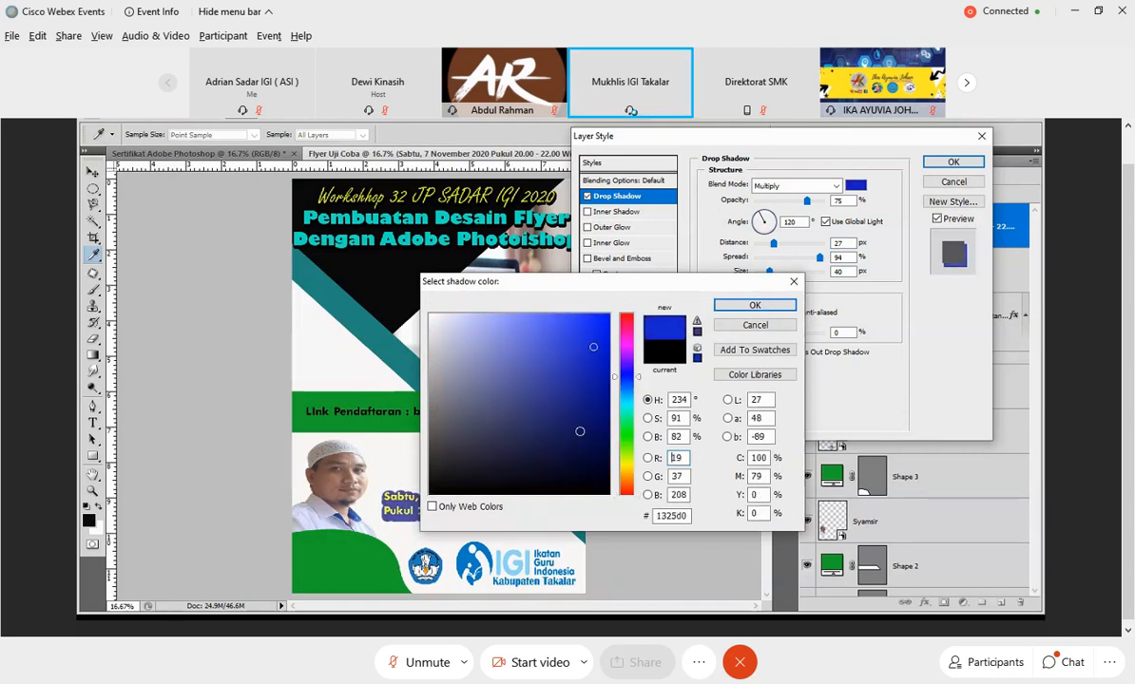
{"action": "left_click", "coordinate": [724, 305]}
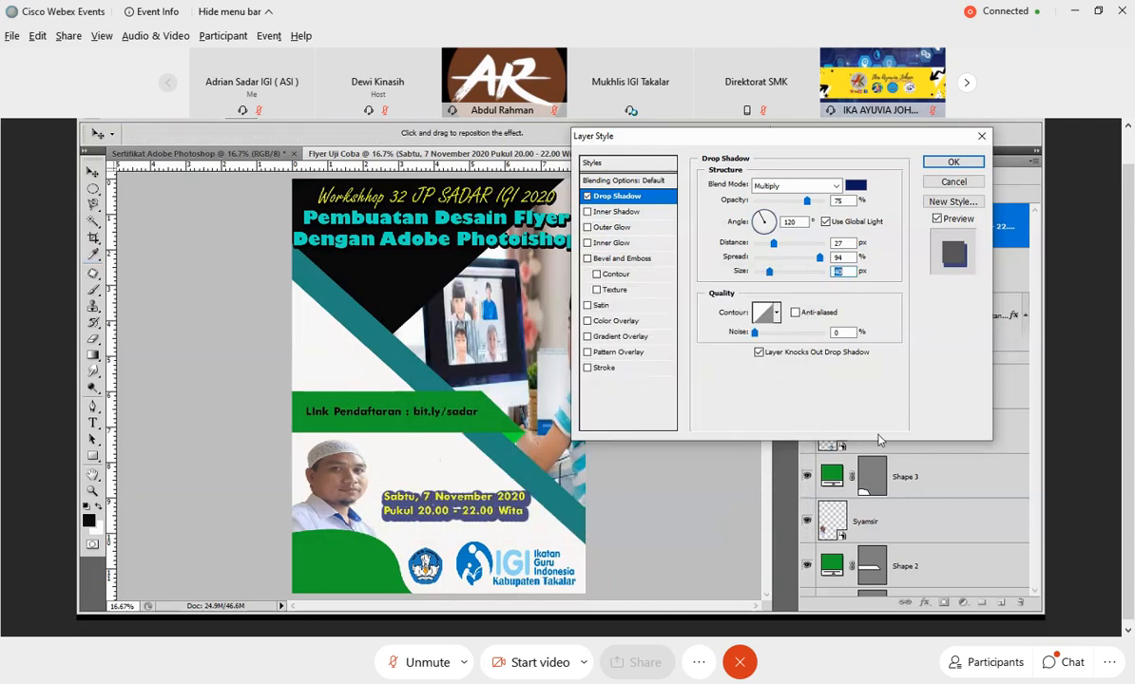
{"action": "left_click", "coordinate": [823, 201]}
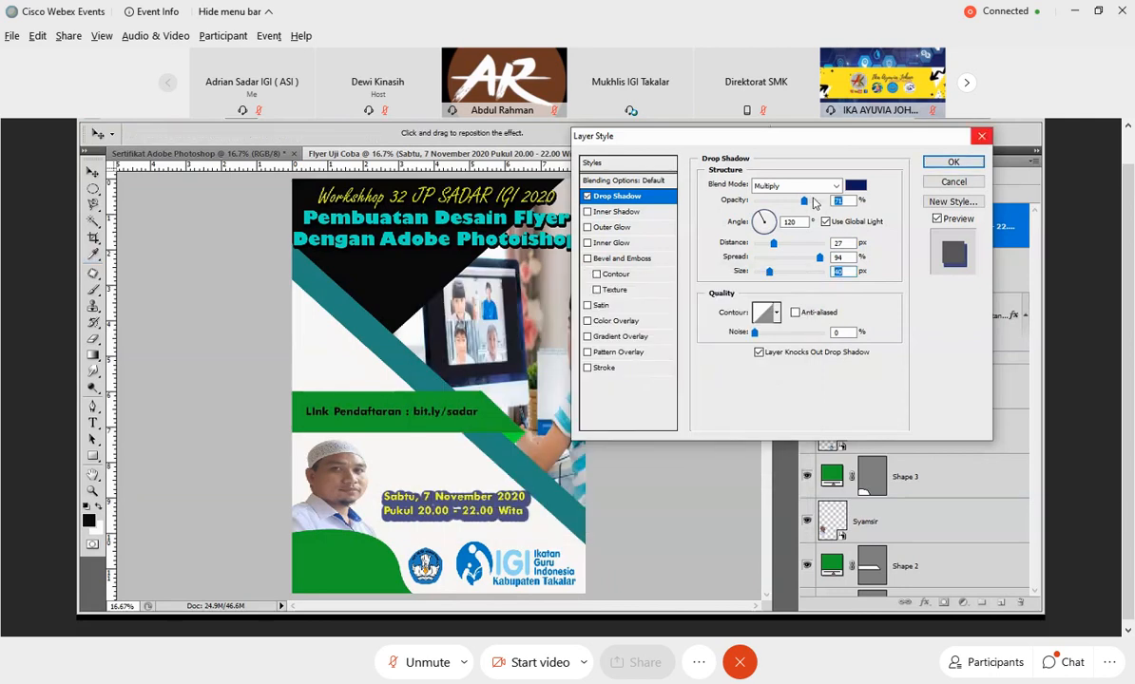
{"action": "left_click", "coordinate": [948, 163]}
{"action": "left_click", "coordinate": [693, 465]}
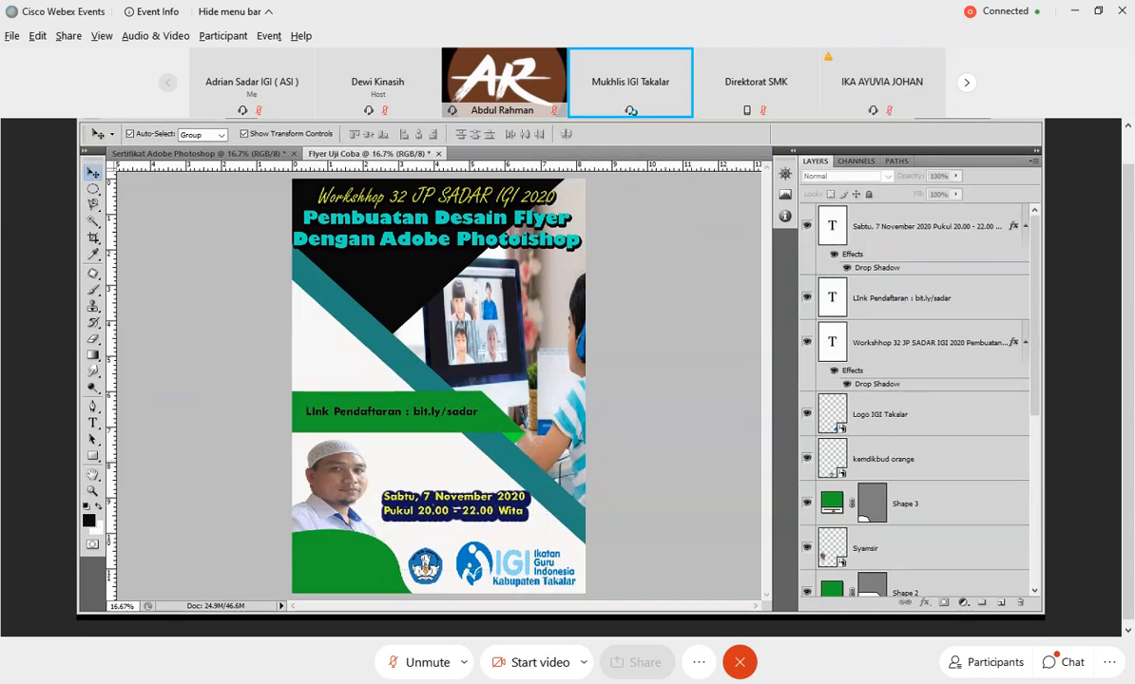
Place the free badge image, scale it to about 47% width and 41% height, and move it just above the date text.
{"action": "left_click", "coordinate": [120, 115]}
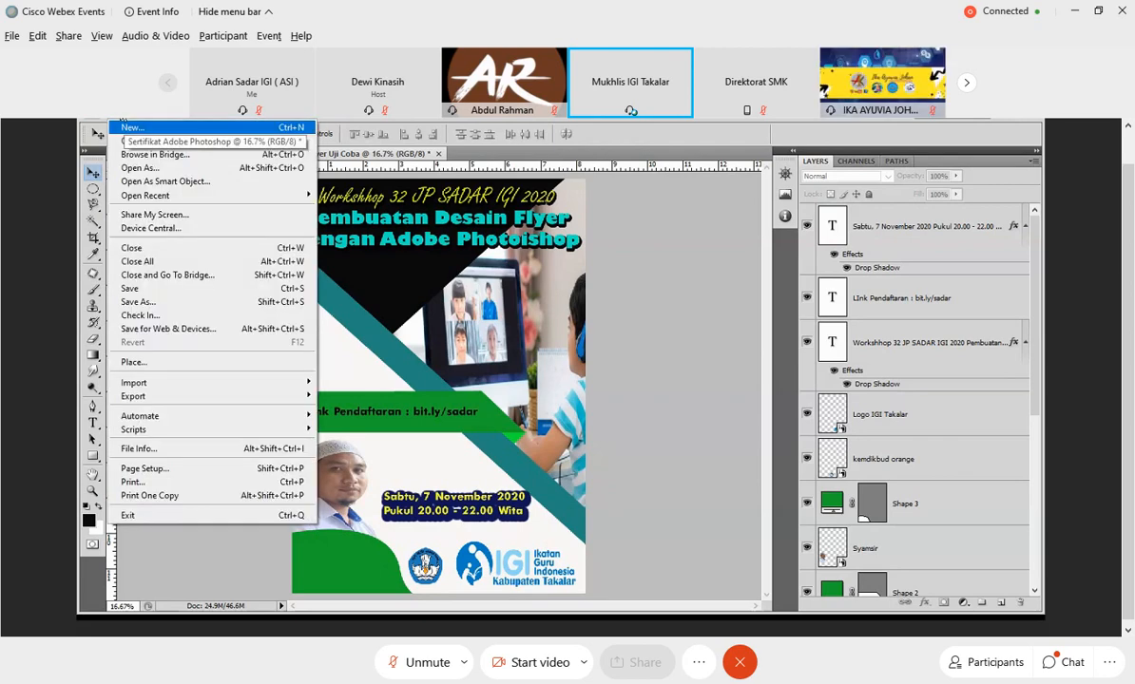
{"action": "left_click", "coordinate": [161, 362]}
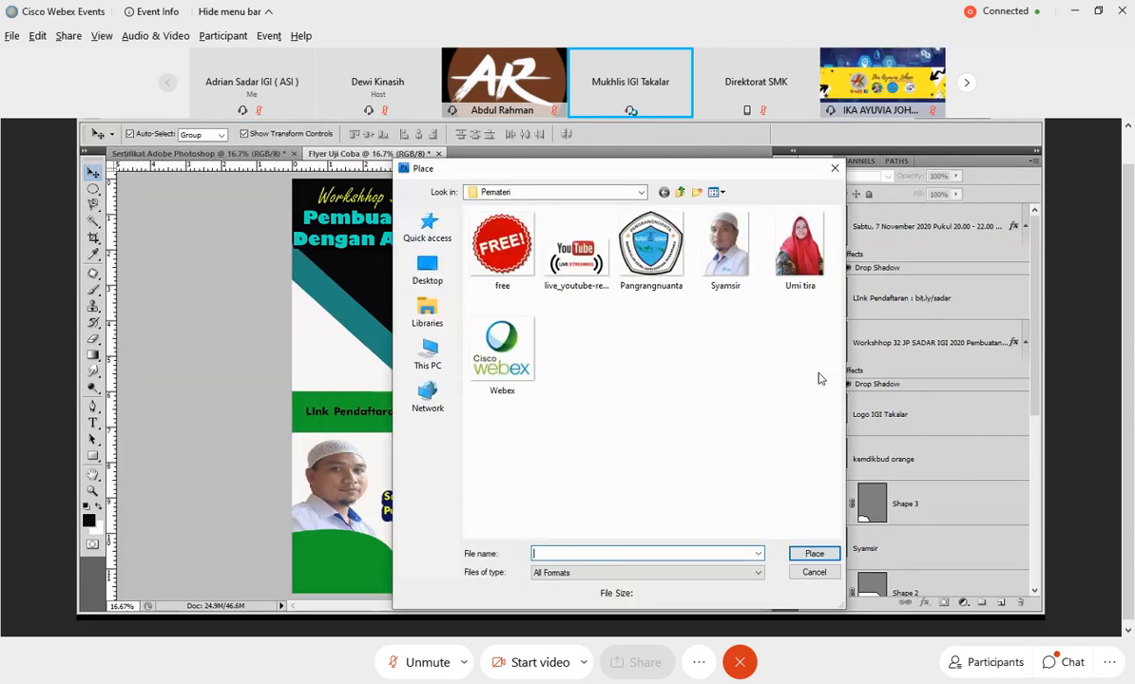
{"action": "left_click", "coordinate": [501, 245]}
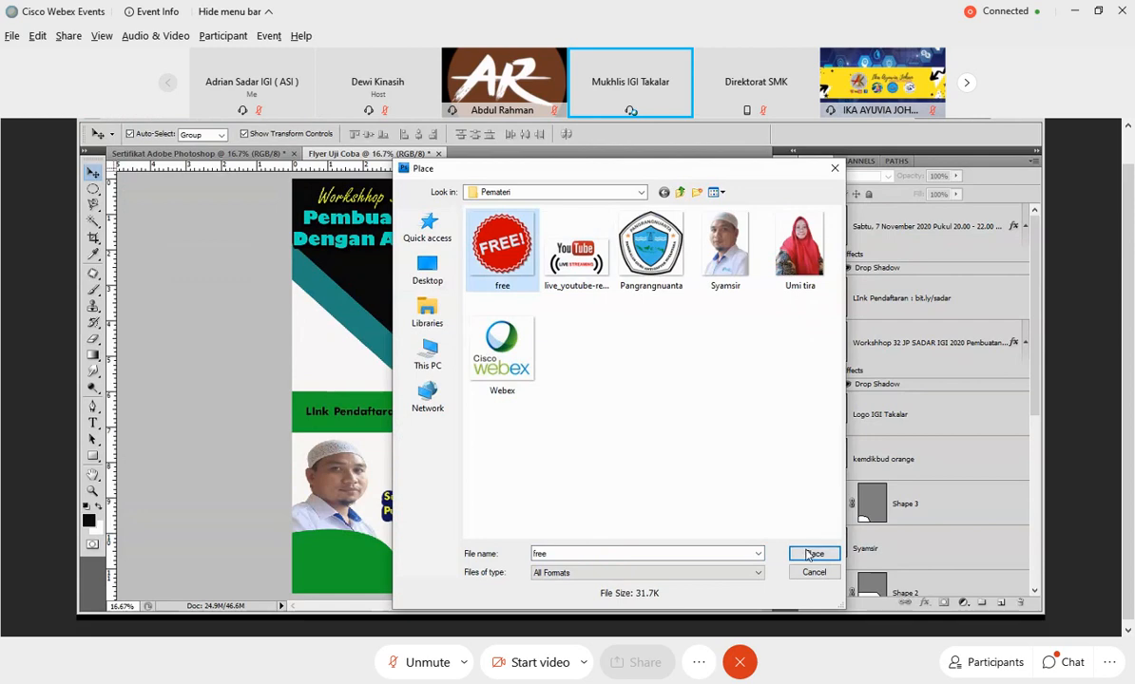
{"action": "left_click", "coordinate": [813, 554]}
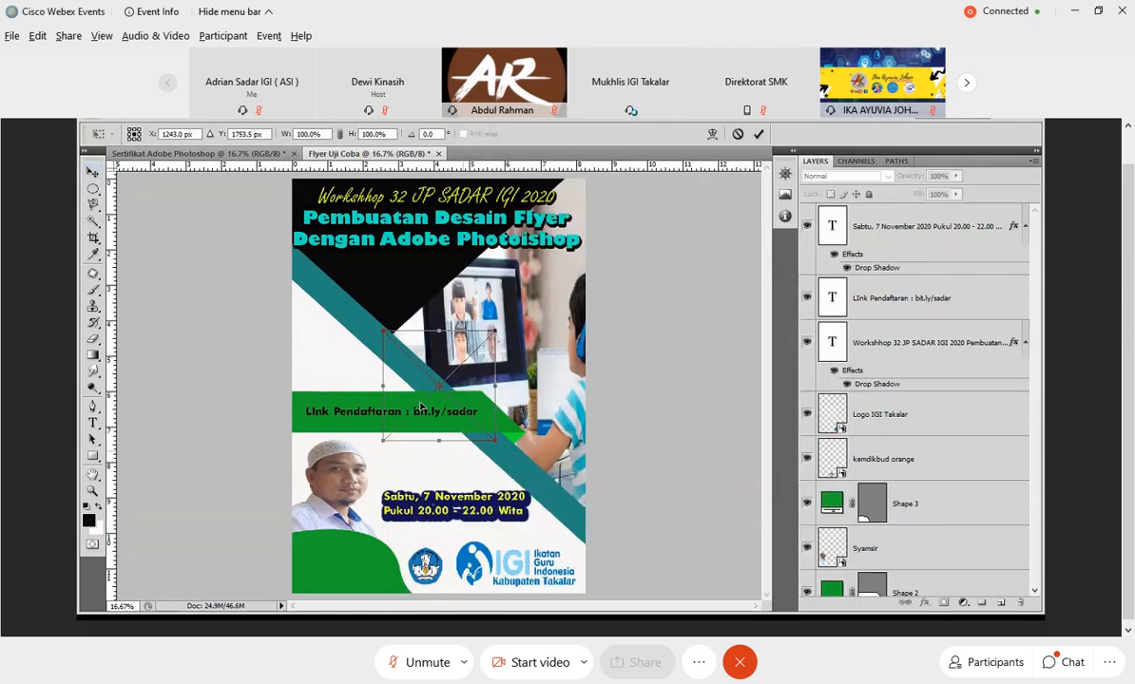
{"action": "mouse_move", "coordinate": [424, 410]}
{"action": "left_mouse_down"}
{"action": "mouse_move", "coordinate": [440, 401]}
{"action": "mouse_move", "coordinate": [440, 416]}
{"action": "left_mouse_up"}
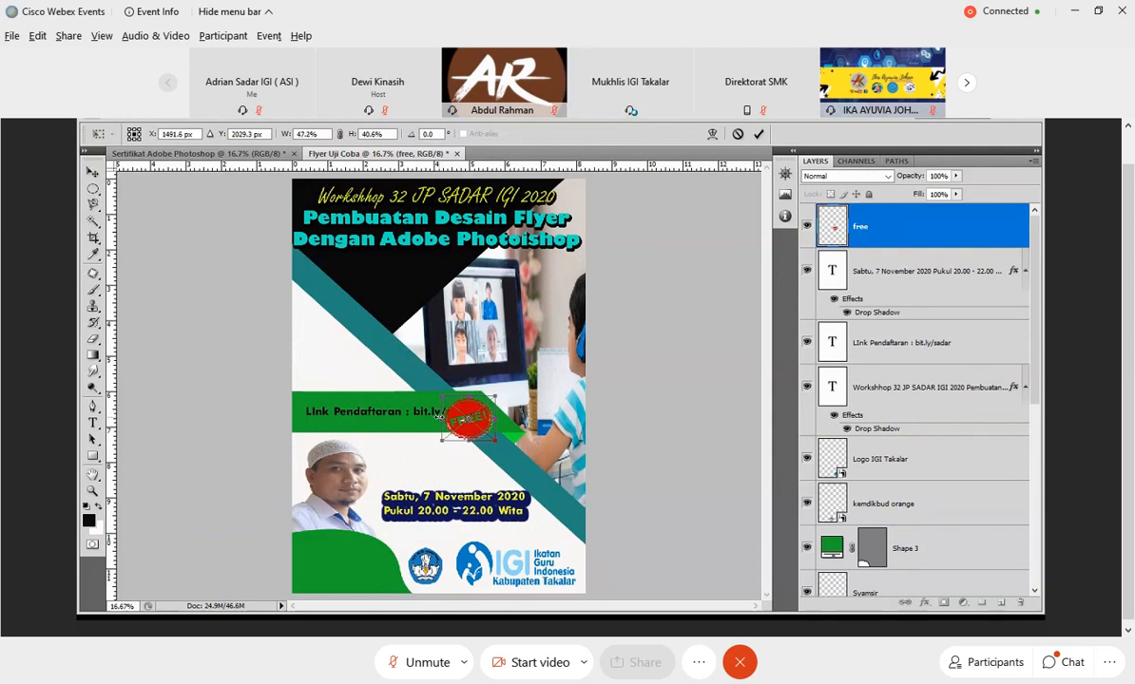
{"action": "left_click", "coordinate": [757, 134]}
{"action": "left_click_drag", "start_coordinate": [452, 442], "coordinate": [431, 480]}
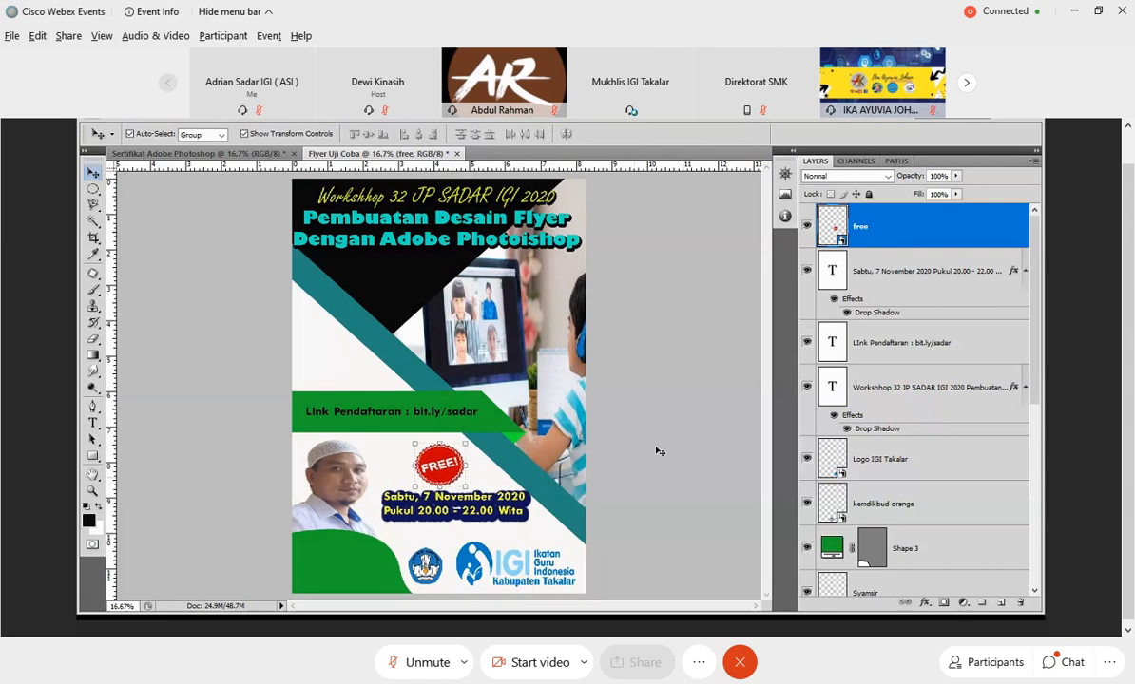
{"action": "left_click", "coordinate": [666, 420]}
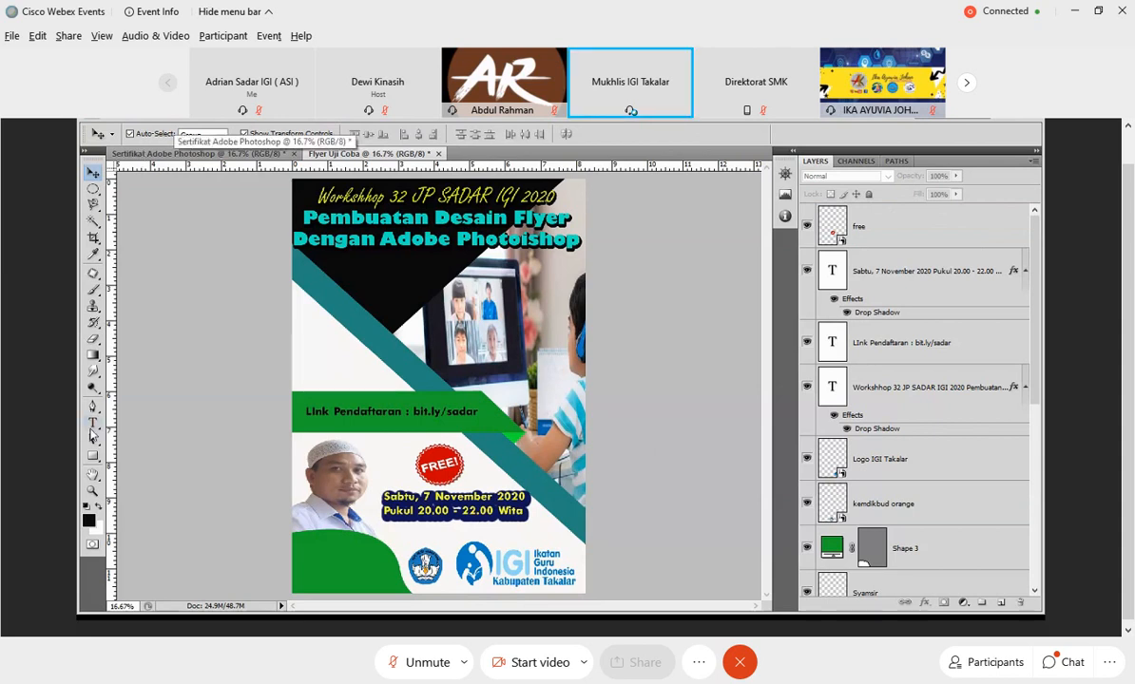
Add a text box reading "Link Meeting : bit.ly/sadar 31" in the white area above the green registration band.
{"action": "left_click", "coordinate": [93, 423]}
{"action": "left_click_drag", "start_coordinate": [299, 317], "coordinate": [381, 378]}
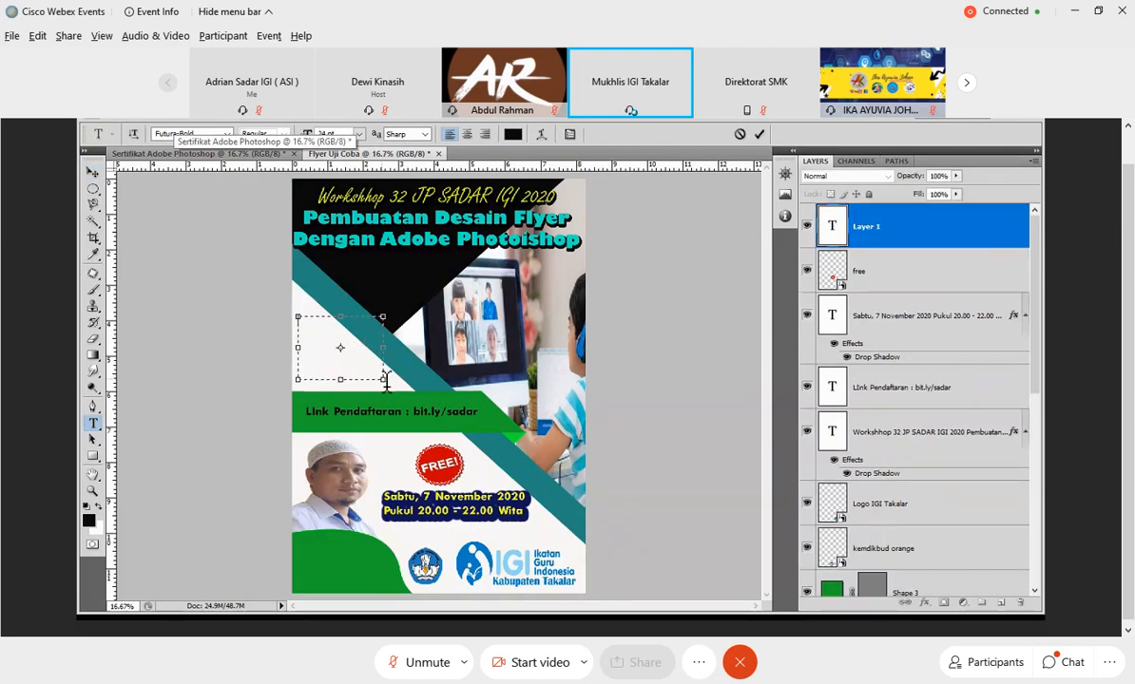
{"action": "type", "text": "Lin"}
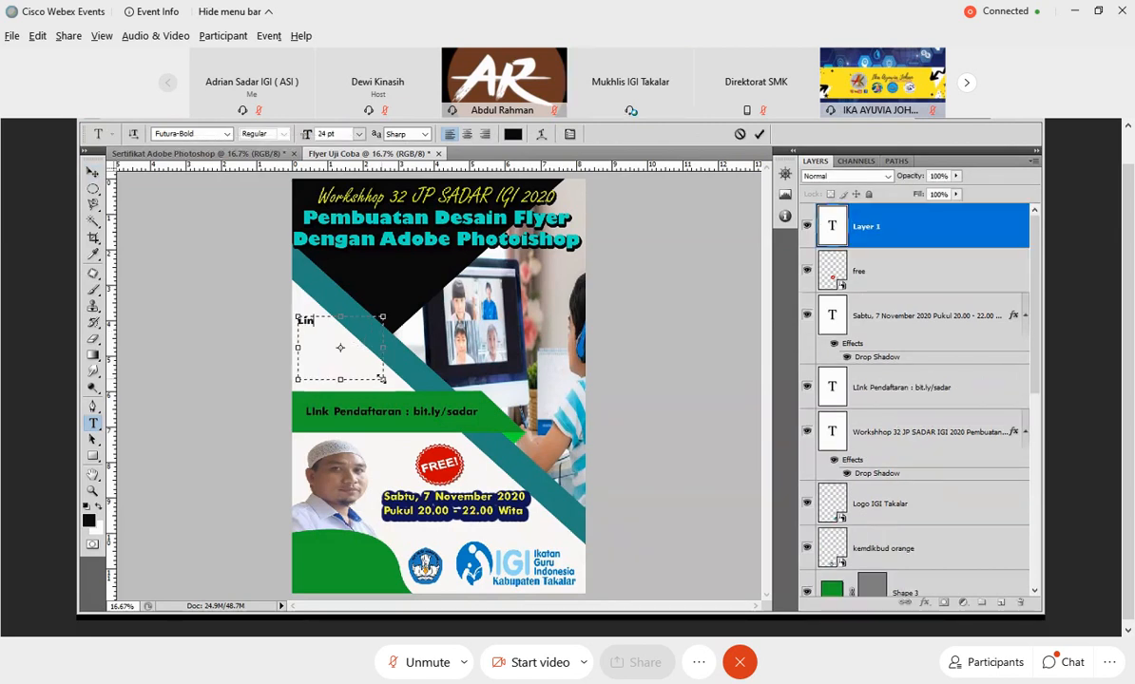
{"action": "type", "text": "k Meeting :"}
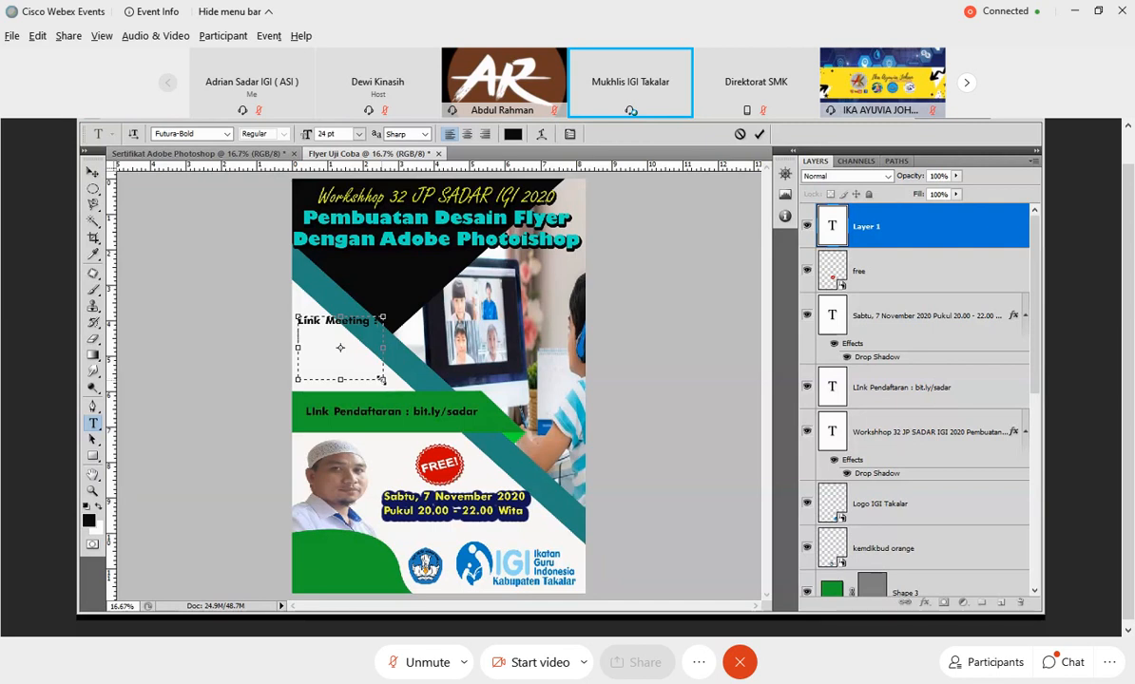
{"action": "type", "text": "bit.ly/sadar 31"}
{"action": "left_click", "coordinate": [760, 135]}
Place the Webex logo image and scale it to about 52% width and 45% height.
{"action": "left_click", "coordinate": [125, 118]}
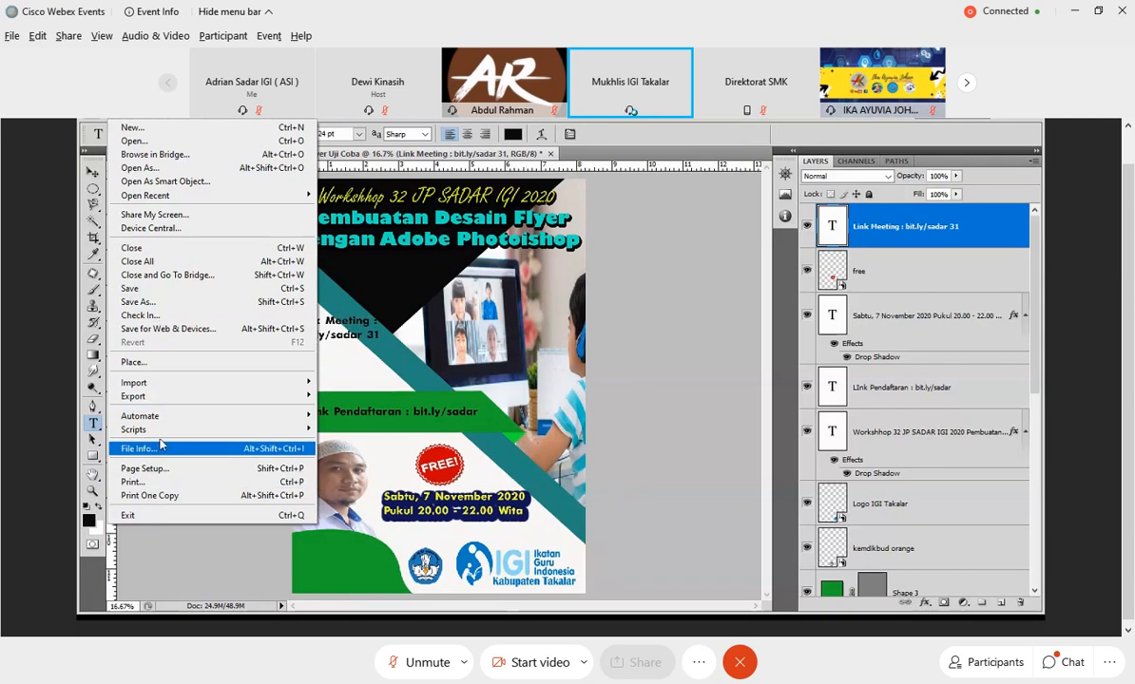
{"action": "left_click", "coordinate": [314, 366]}
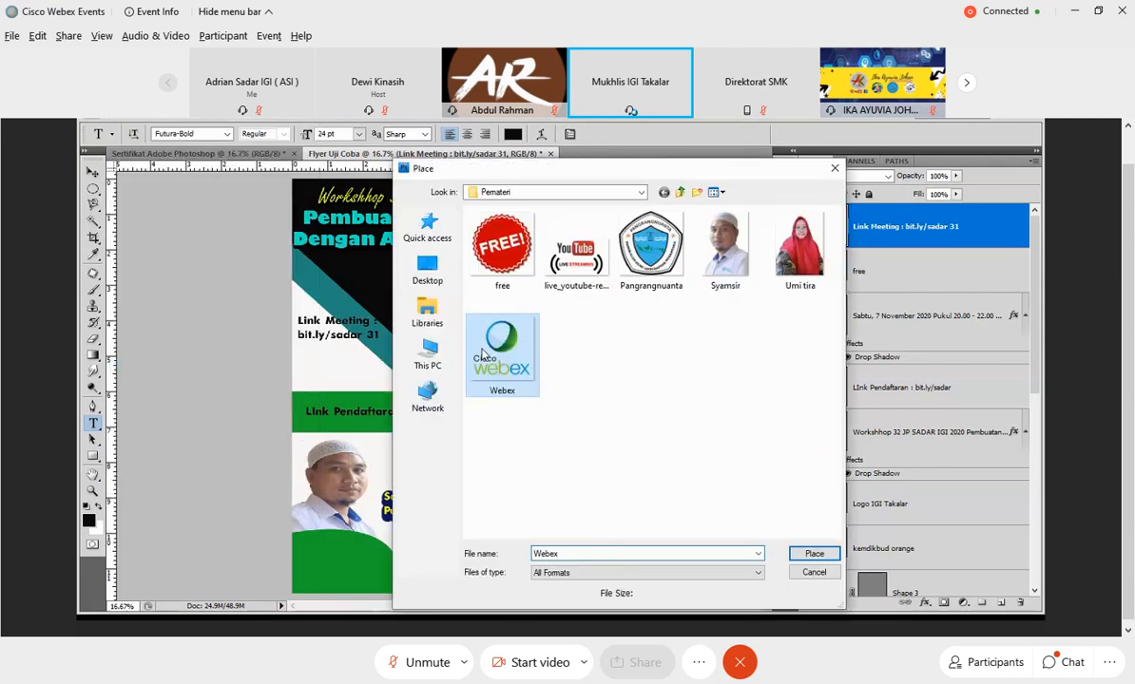
{"action": "left_click", "coordinate": [812, 553]}
{"action": "left_click_drag", "start_coordinate": [381, 324], "coordinate": [441, 362]}
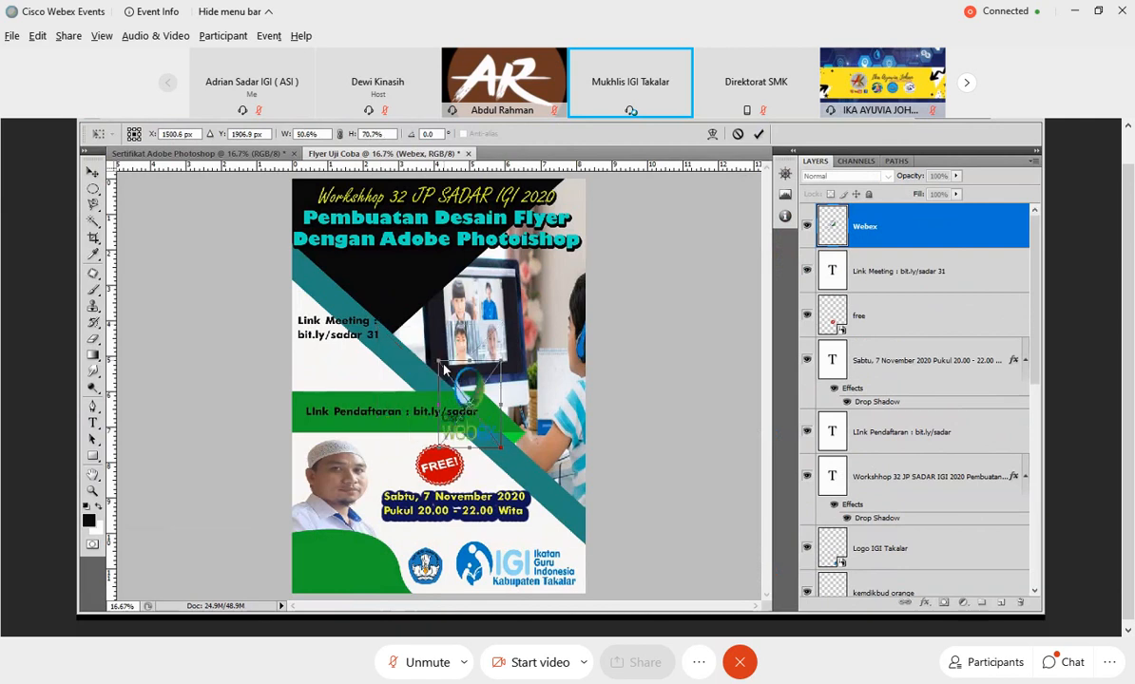
{"action": "left_click_drag", "start_coordinate": [475, 451], "coordinate": [498, 390]}
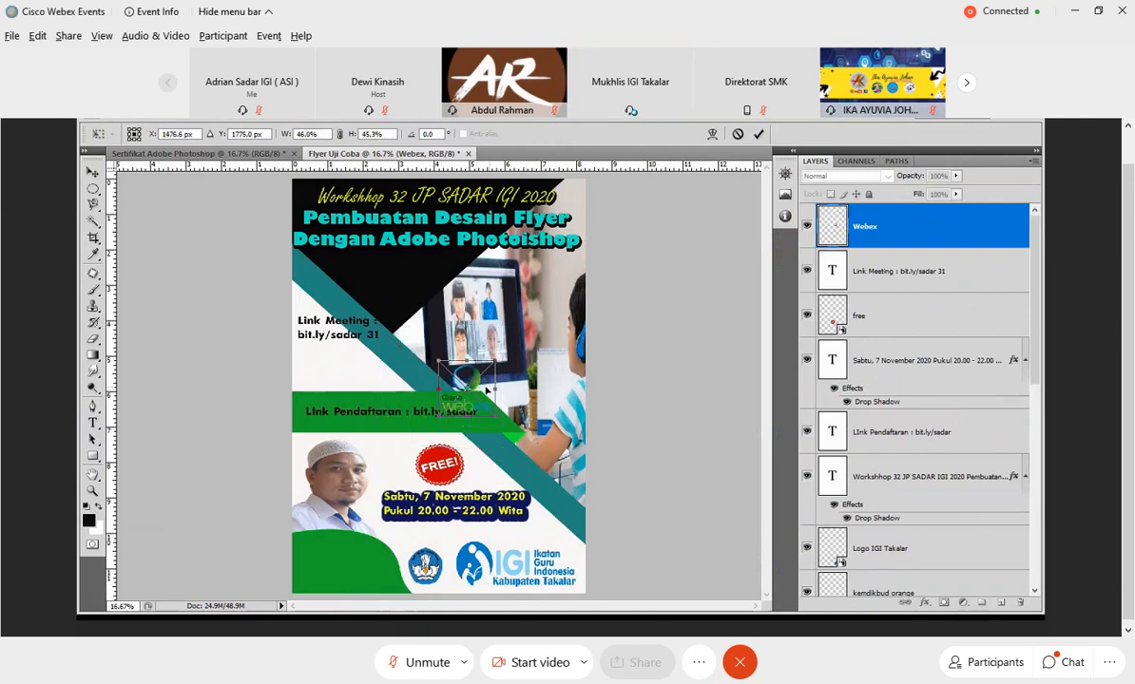
{"action": "left_click_drag", "start_coordinate": [486, 389], "coordinate": [494, 350]}
{"action": "left_click", "coordinate": [759, 134]}
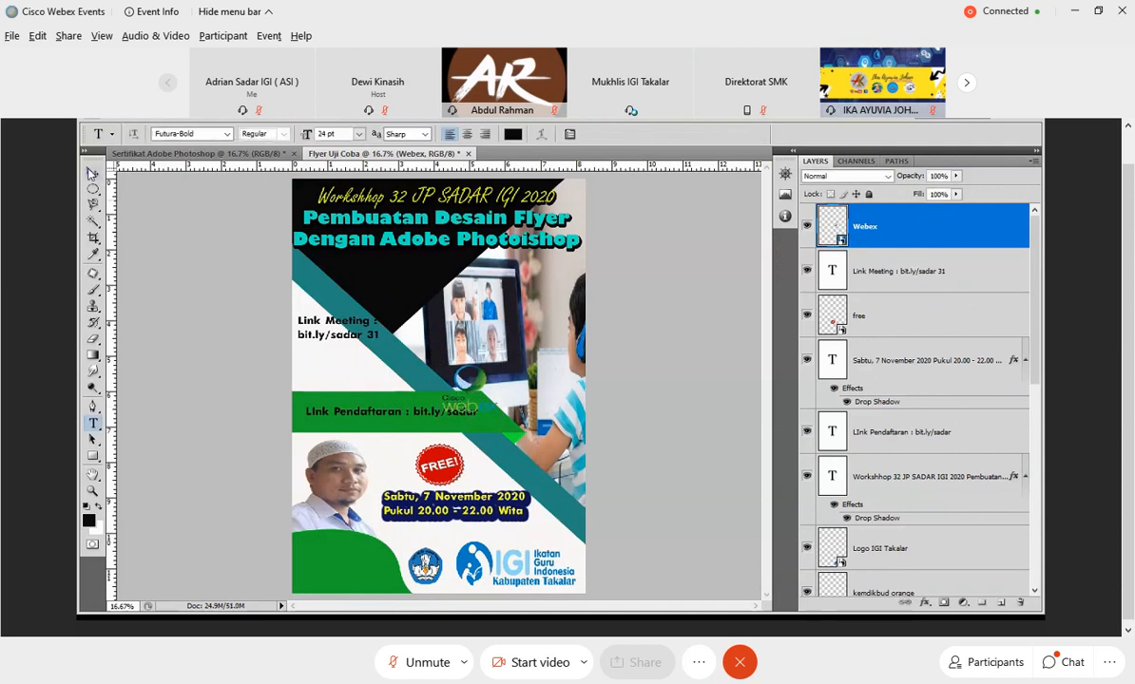
Move the Webex logo into the white area between the meeting link text and the green band.
{"action": "left_click", "coordinate": [92, 172]}
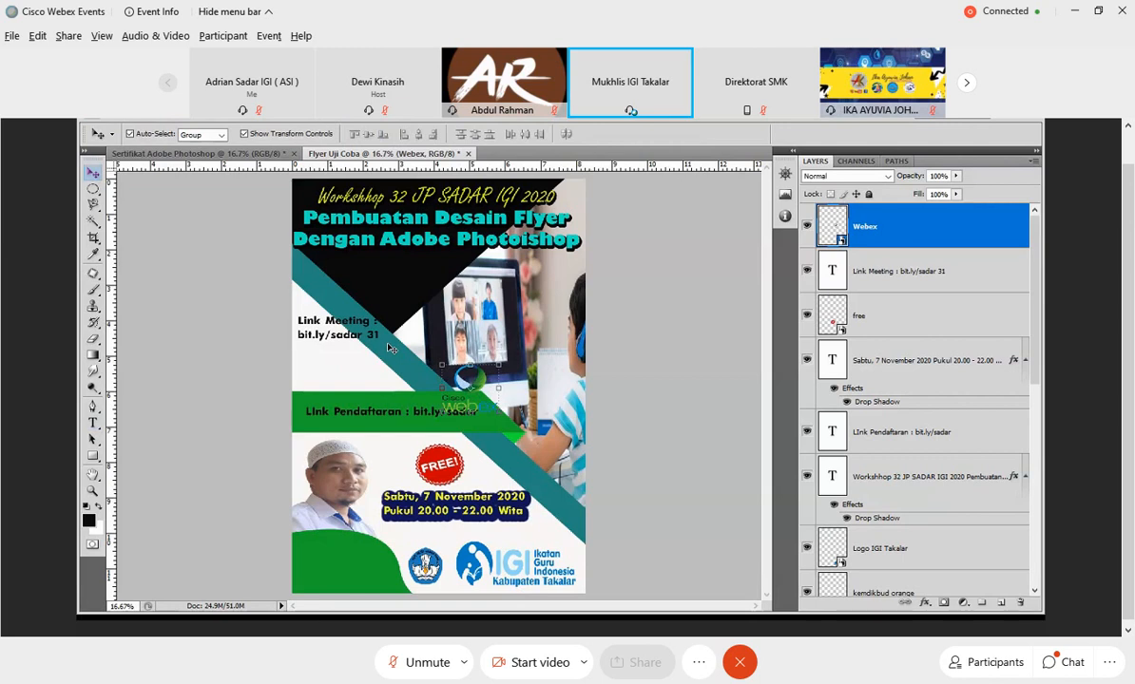
{"action": "key", "text": "ctrl+t"}
{"action": "left_click", "coordinate": [336, 364], "text": "alt"}
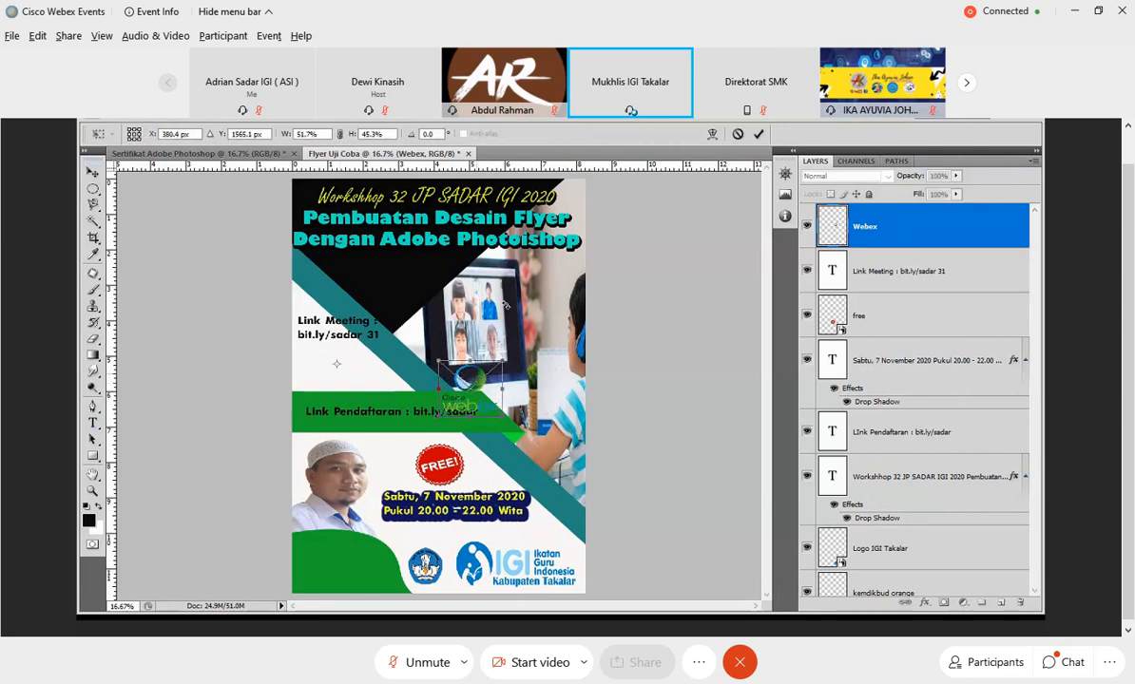
{"action": "left_click_drag", "start_coordinate": [469, 397], "coordinate": [355, 378]}
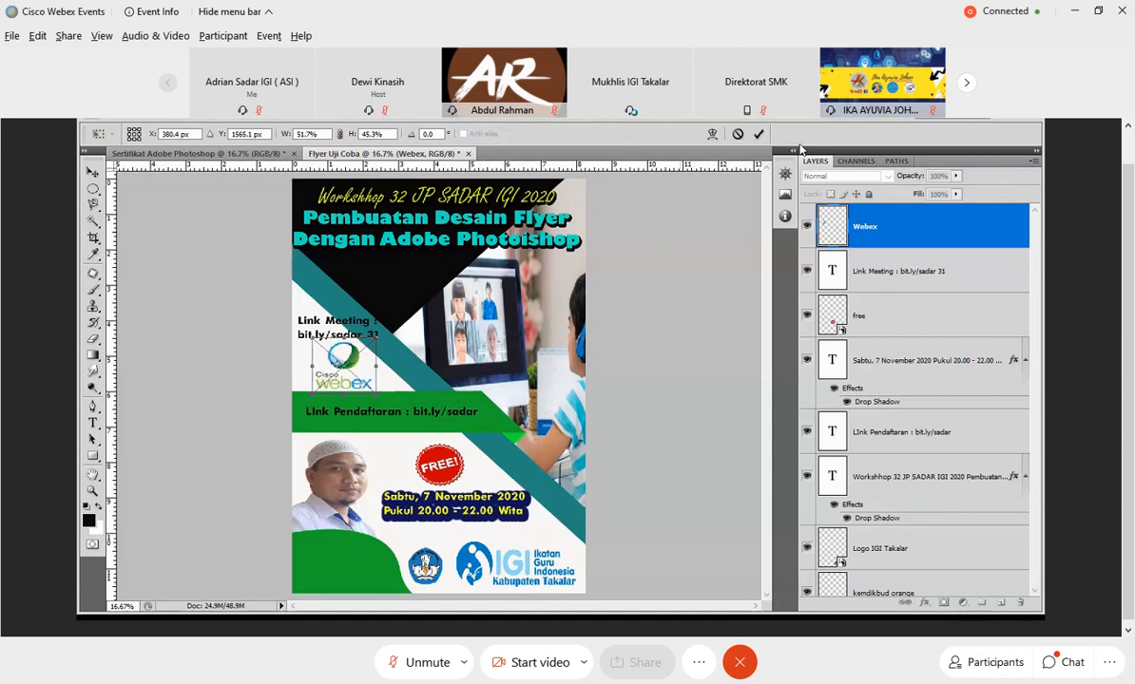
{"action": "key", "text": "Return"}
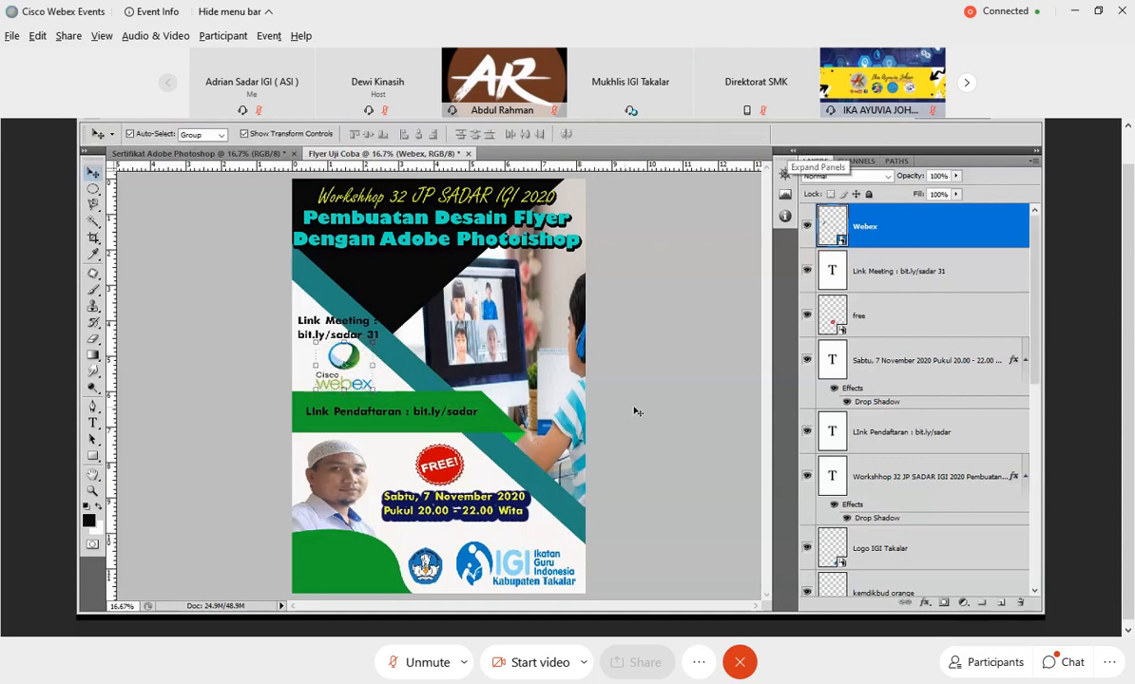
Add a text box on the green shape beside the ministry logo, containing "Host :", the host's name and the line "SMP,....".
{"action": "left_click", "coordinate": [661, 393]}
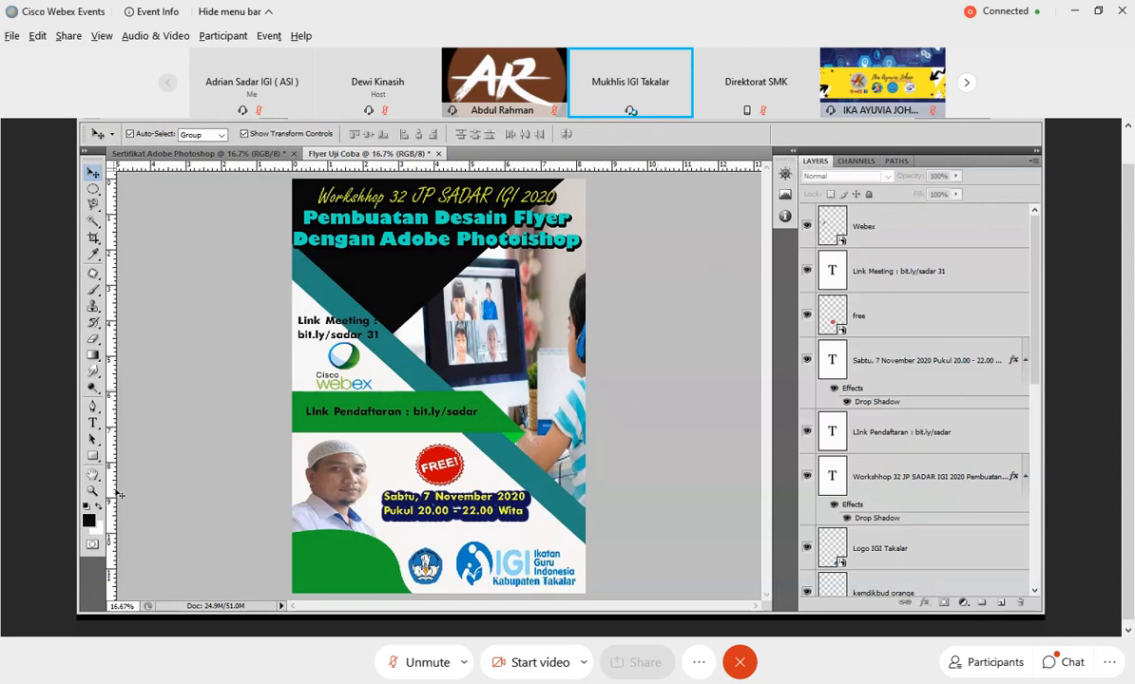
{"action": "key", "text": "t"}
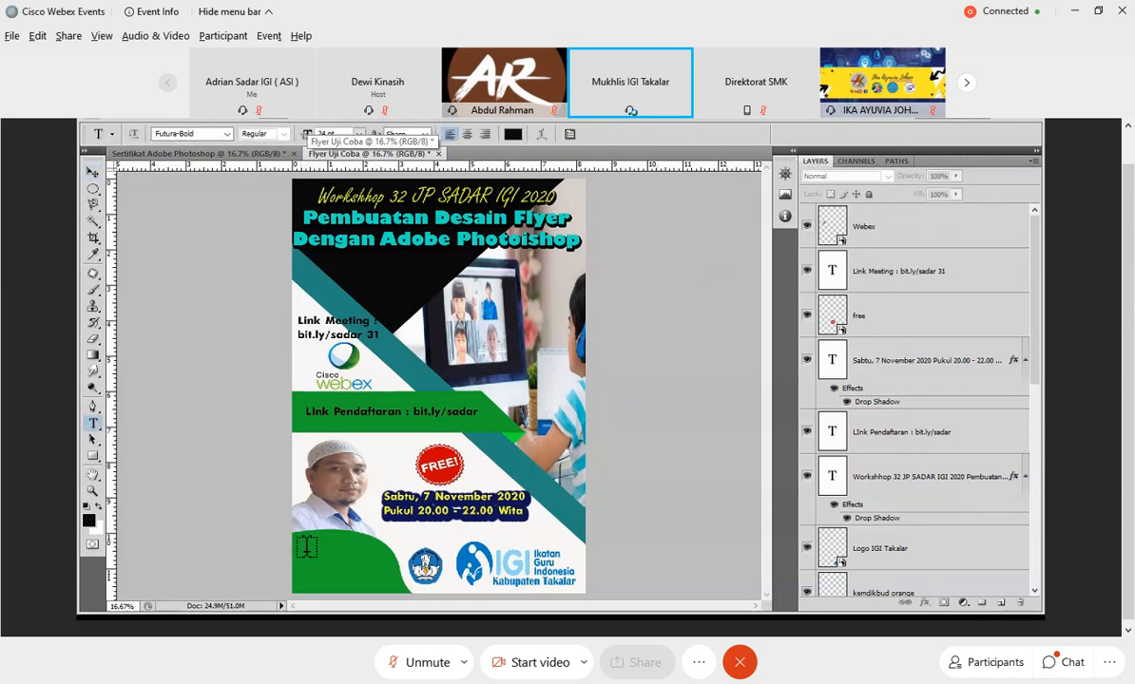
{"action": "left_click_drag", "start_coordinate": [381, 579], "coordinate": [390, 583]}
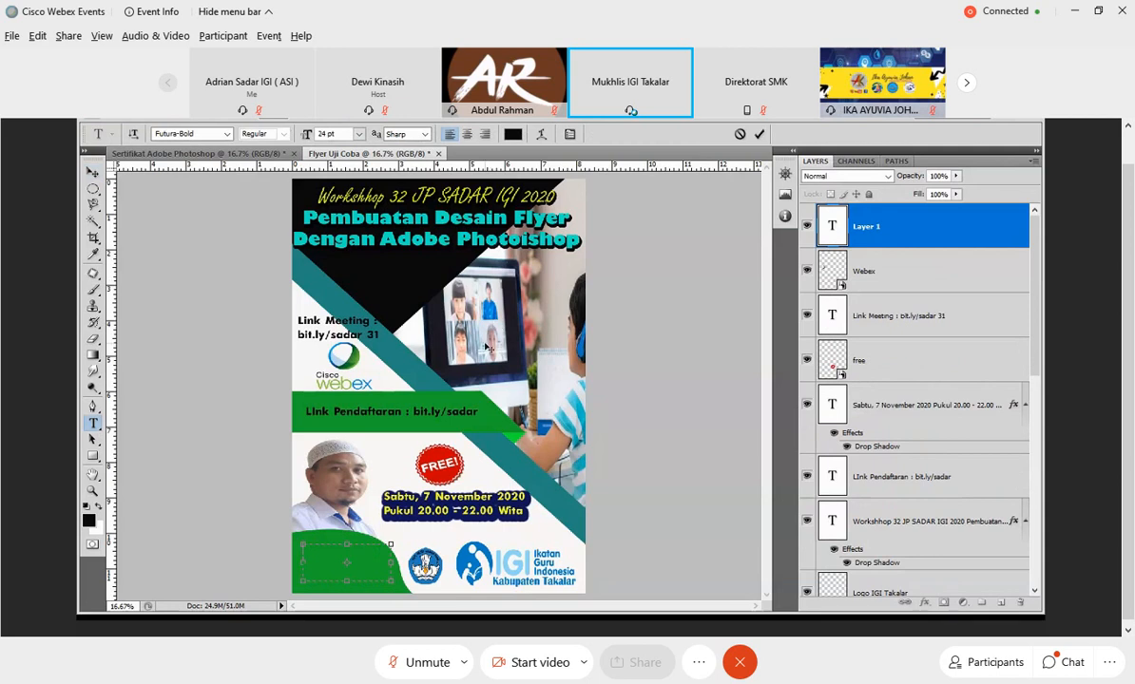
{"action": "type", "text": "Hasi"}
{"action": "type", "text": " :"}
{"action": "key", "text": "Return"}
{"action": "type", "text": "Syamsir M."}
{"action": "key", "text": "Return"}
{"action": "type", "text": "S"}
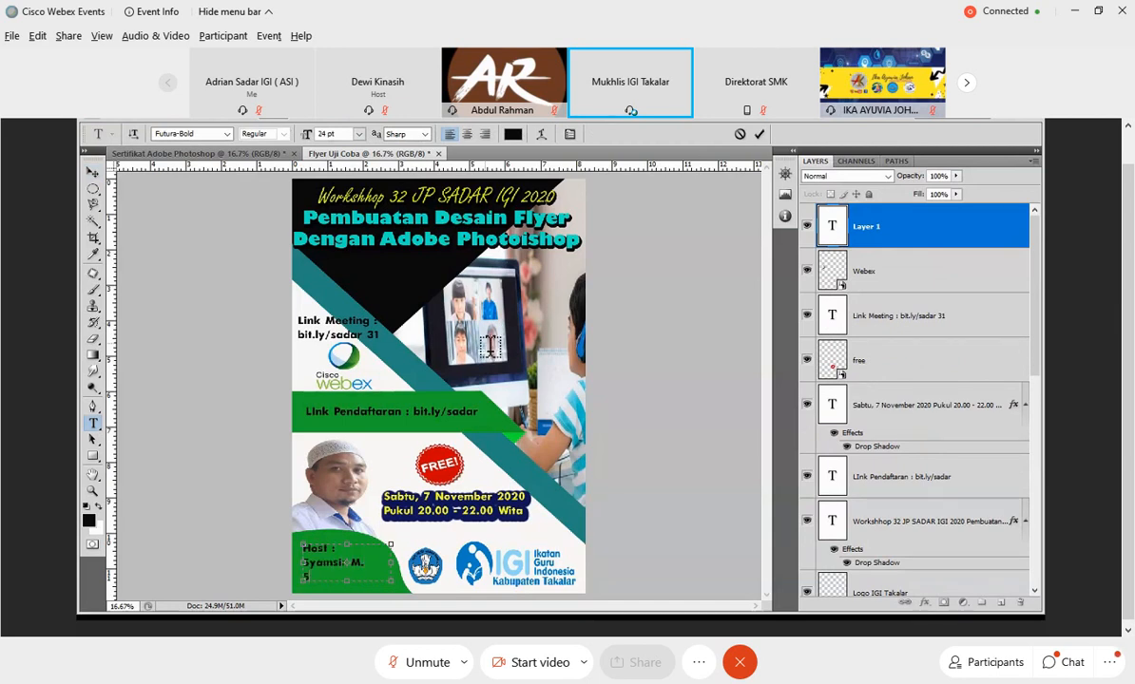
{"action": "type", "text": "MP."}
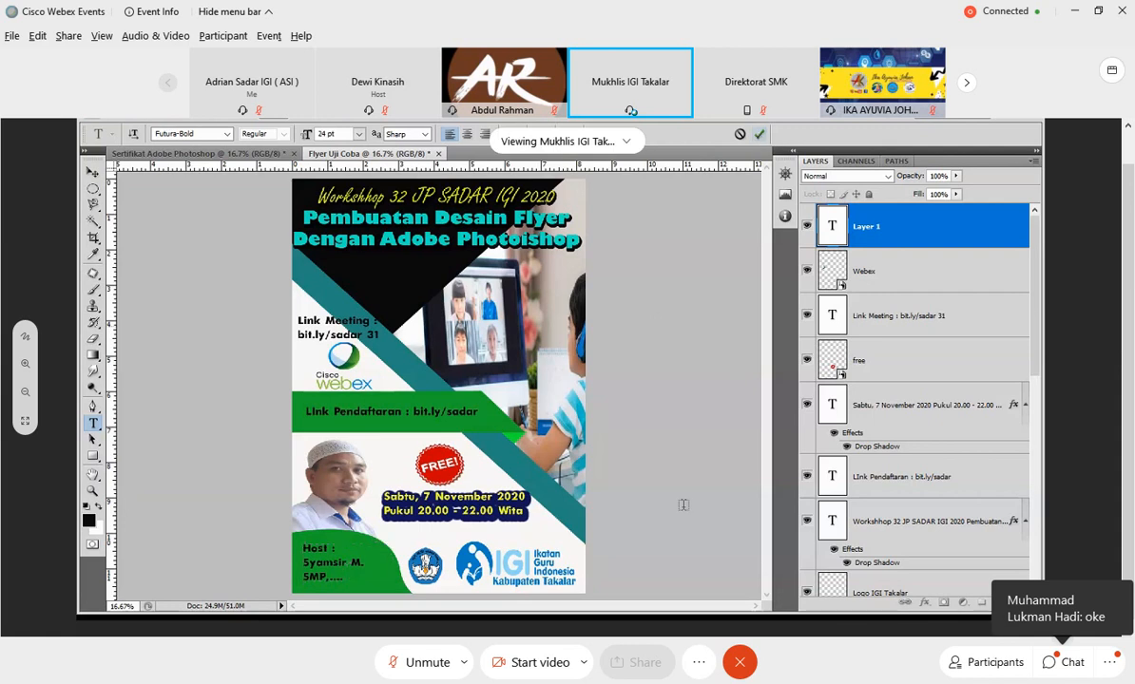
{"action": "left_click", "coordinate": [760, 135]}
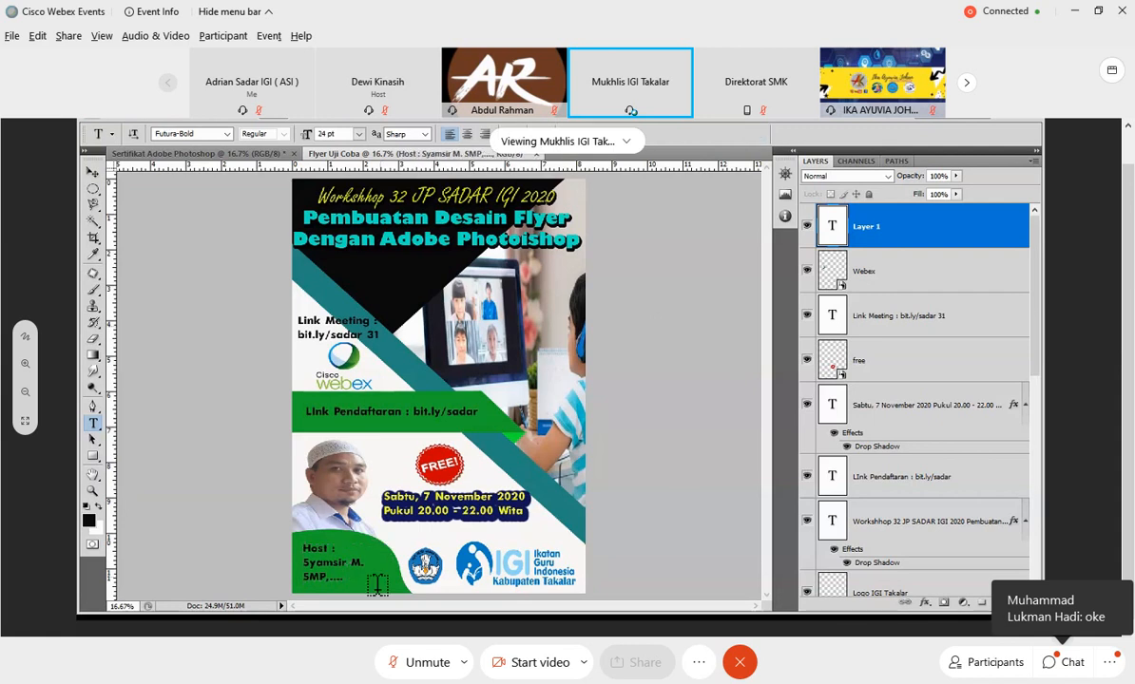
Recolour all of the host text to bright turquoise, hex 12f9db.
{"action": "double_click", "coordinate": [833, 227]}
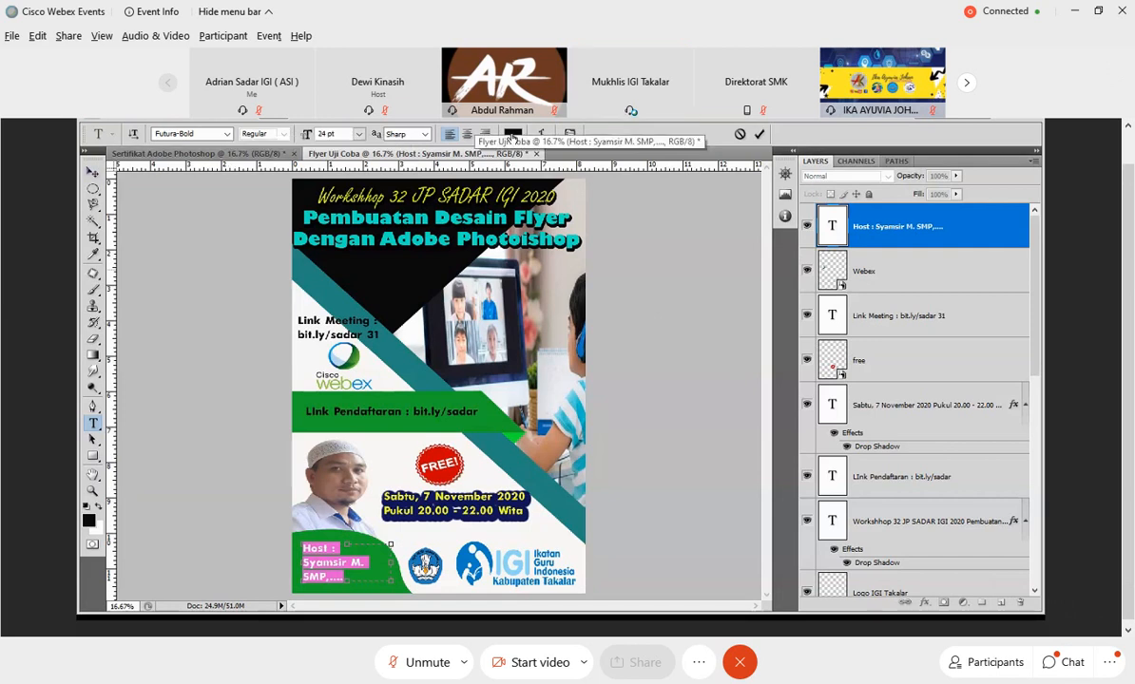
{"action": "left_click", "coordinate": [512, 134]}
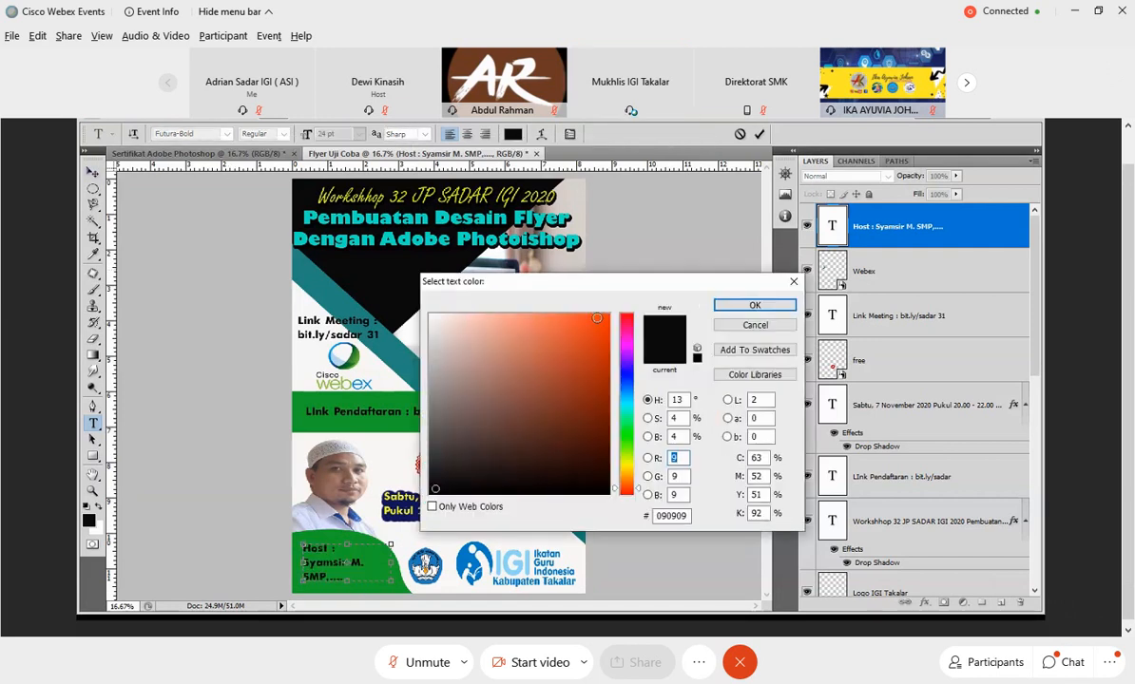
{"action": "left_click", "coordinate": [597, 318]}
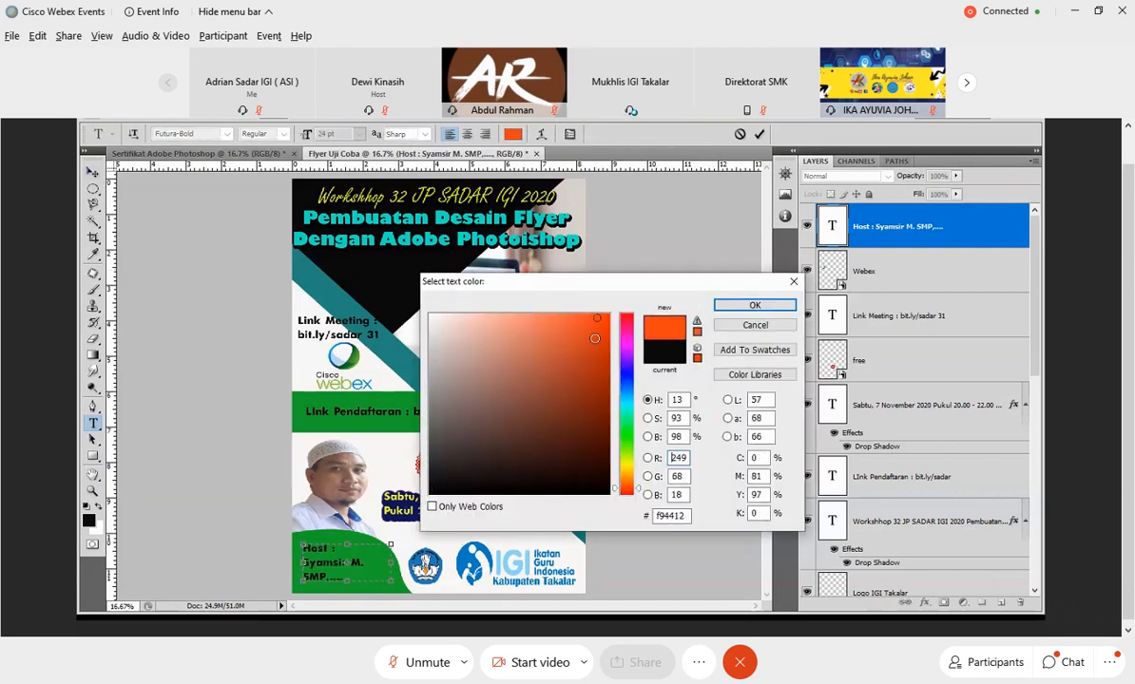
{"action": "left_click", "coordinate": [625, 407]}
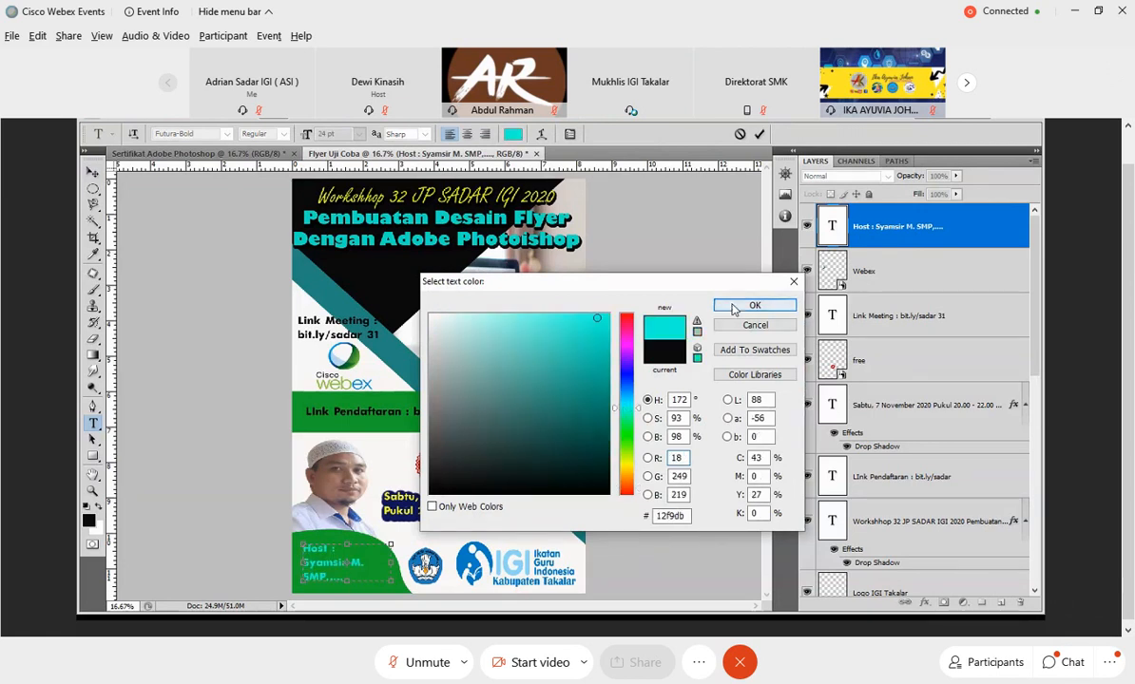
{"action": "left_click", "coordinate": [752, 306]}
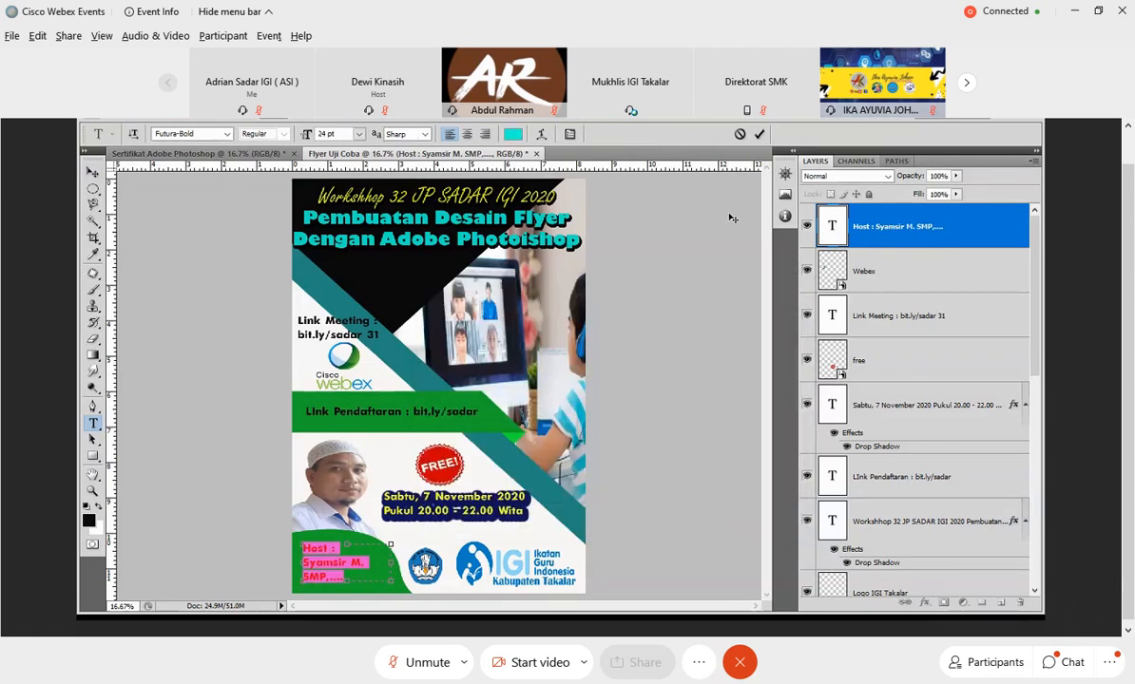
{"action": "left_click", "coordinate": [664, 350]}
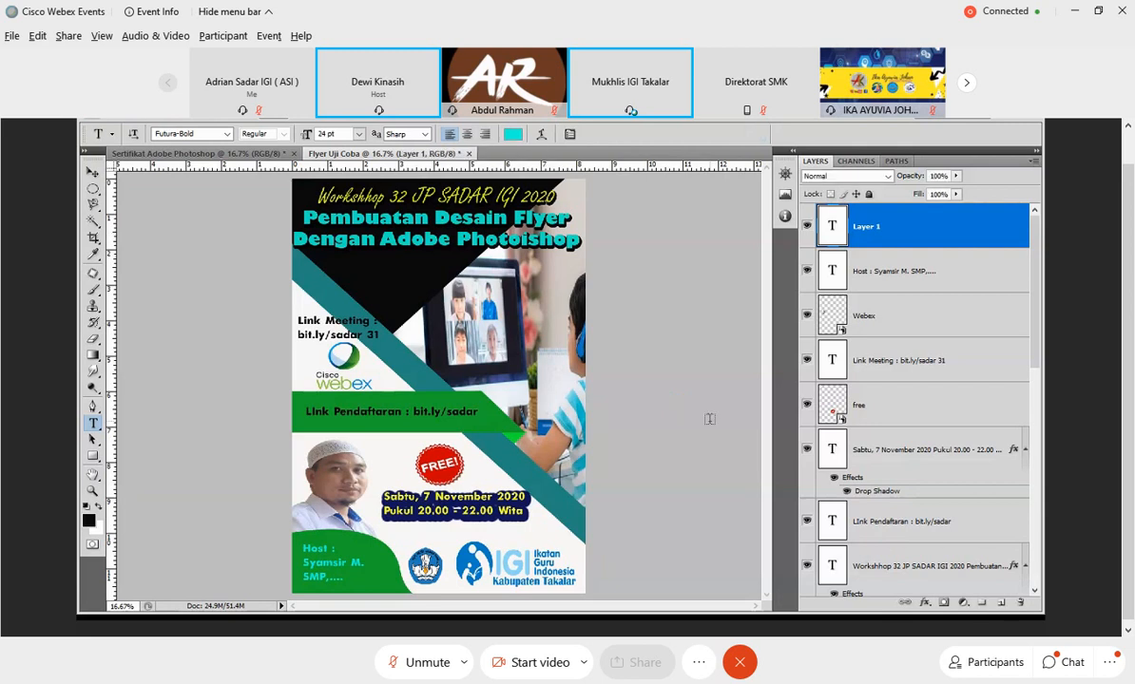
Save a copy of the flyer as the JPEG file Flyer Uji Coba.jpg in the Pemateri folder, at Maximum quality 12 with Progressive format.
{"action": "left_click", "coordinate": [115, 120]}
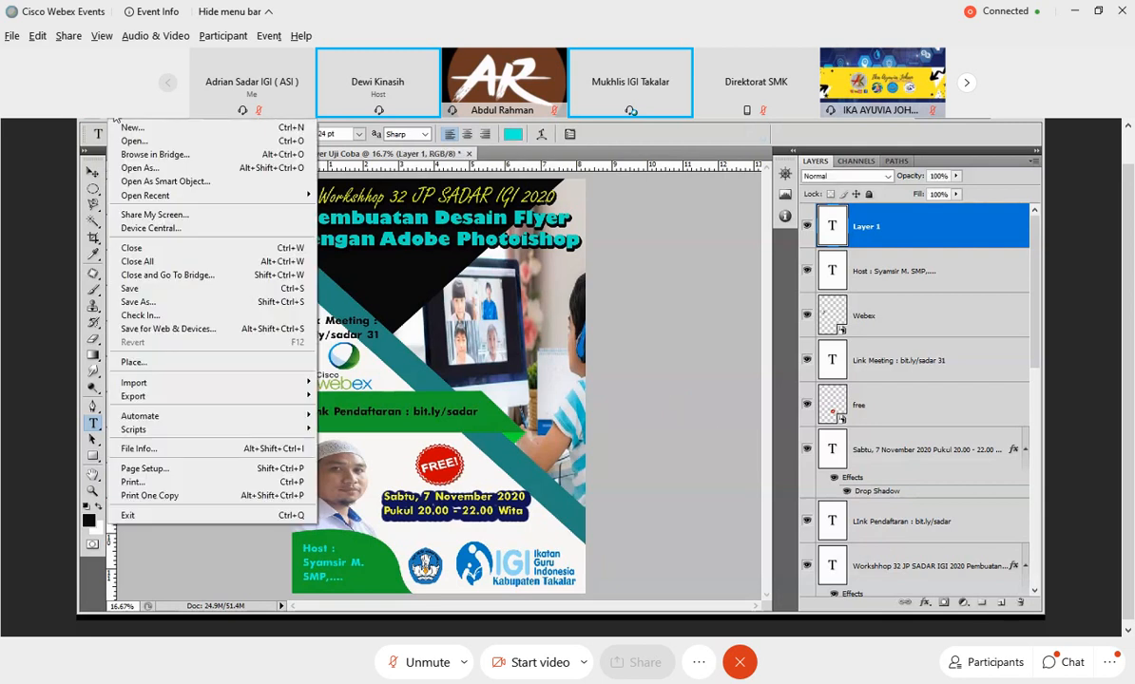
{"action": "left_click", "coordinate": [141, 302]}
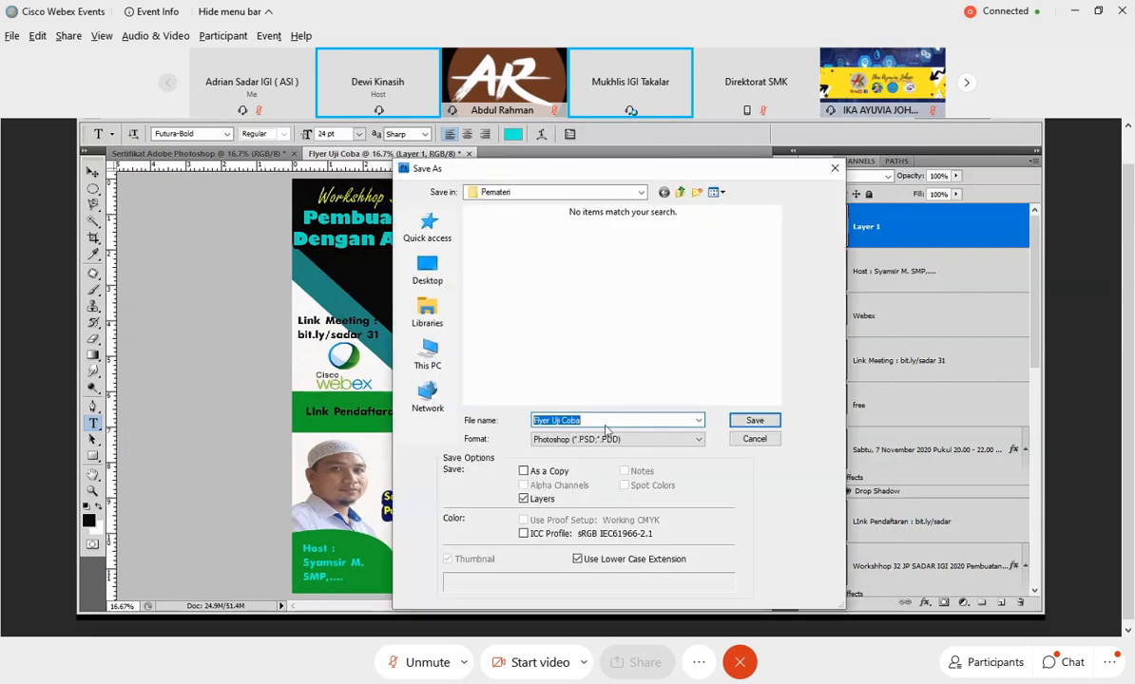
{"action": "left_click", "coordinate": [608, 439]}
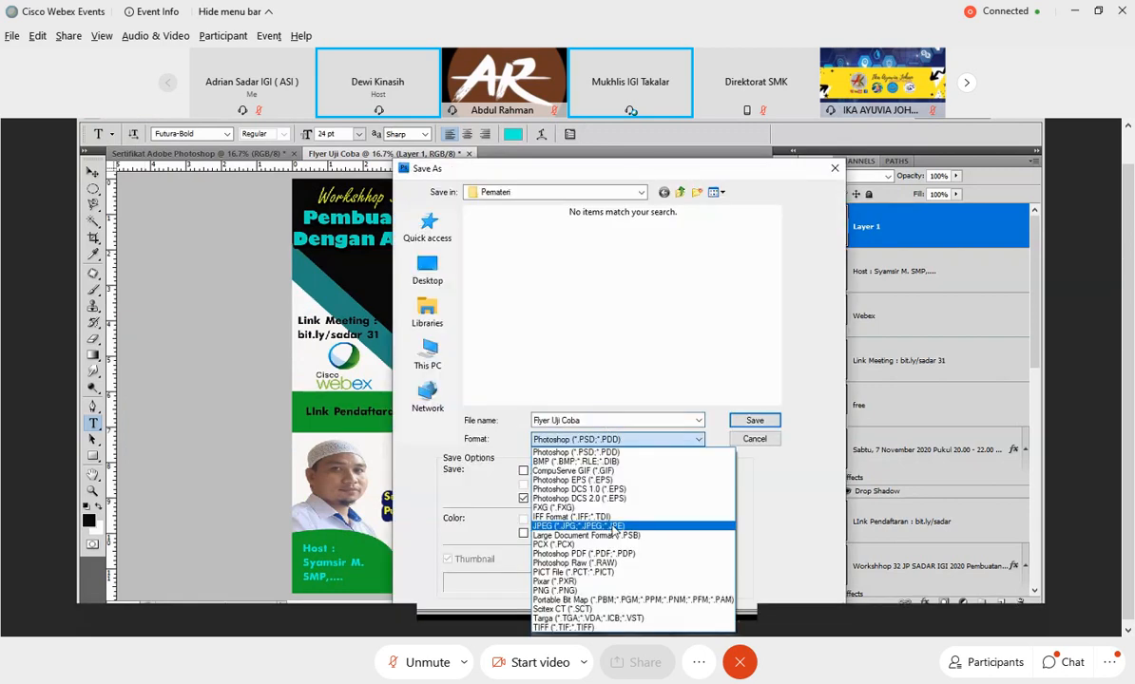
{"action": "left_click", "coordinate": [613, 526]}
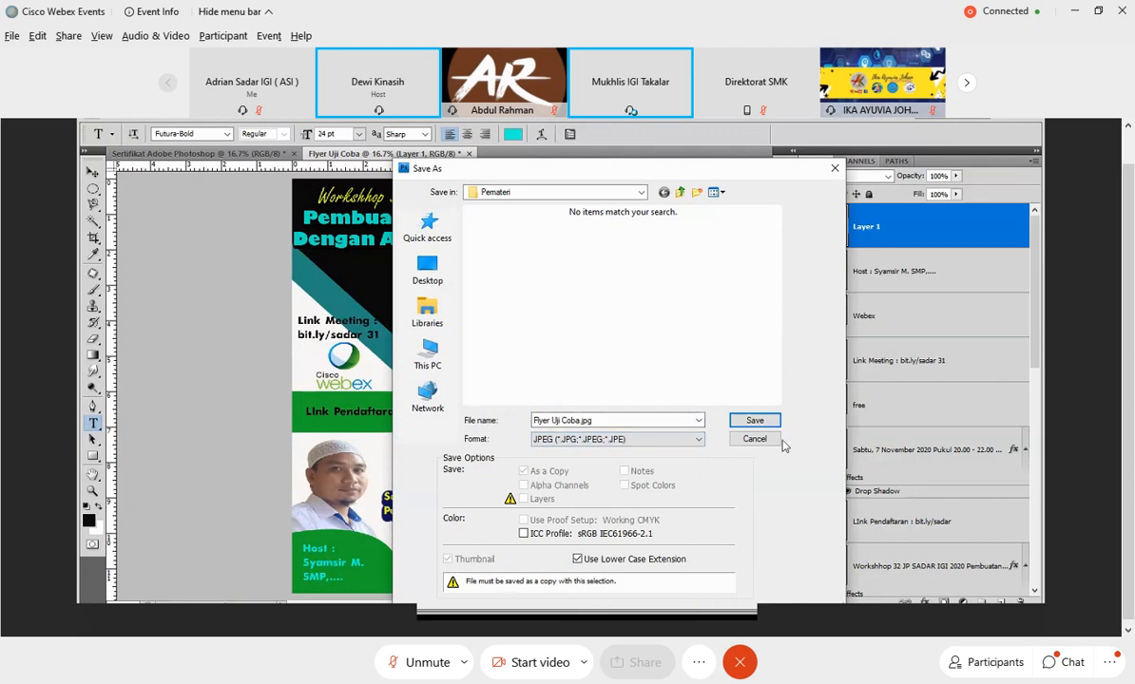
{"action": "left_click", "coordinate": [753, 420]}
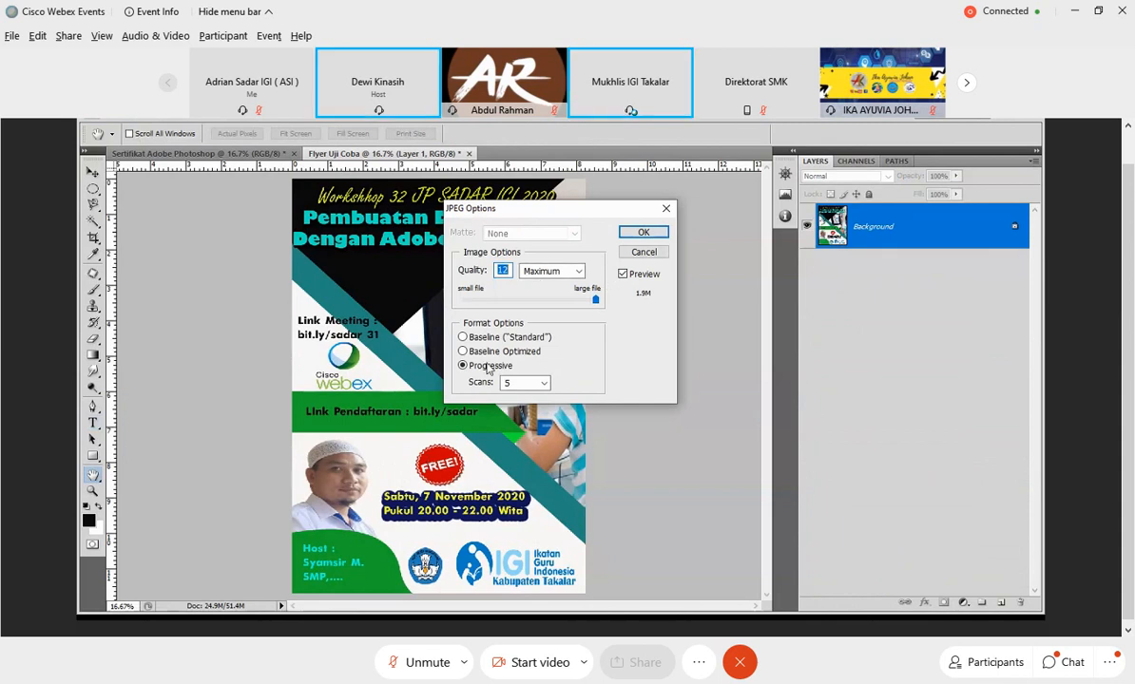
{"action": "left_click", "coordinate": [643, 233]}
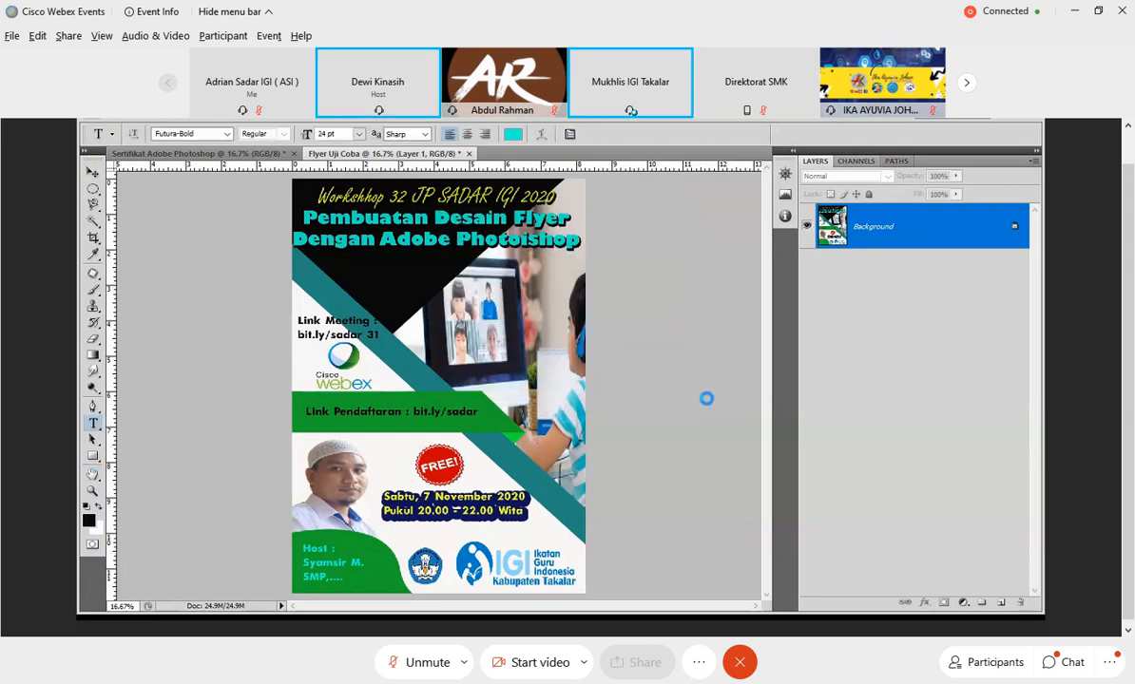
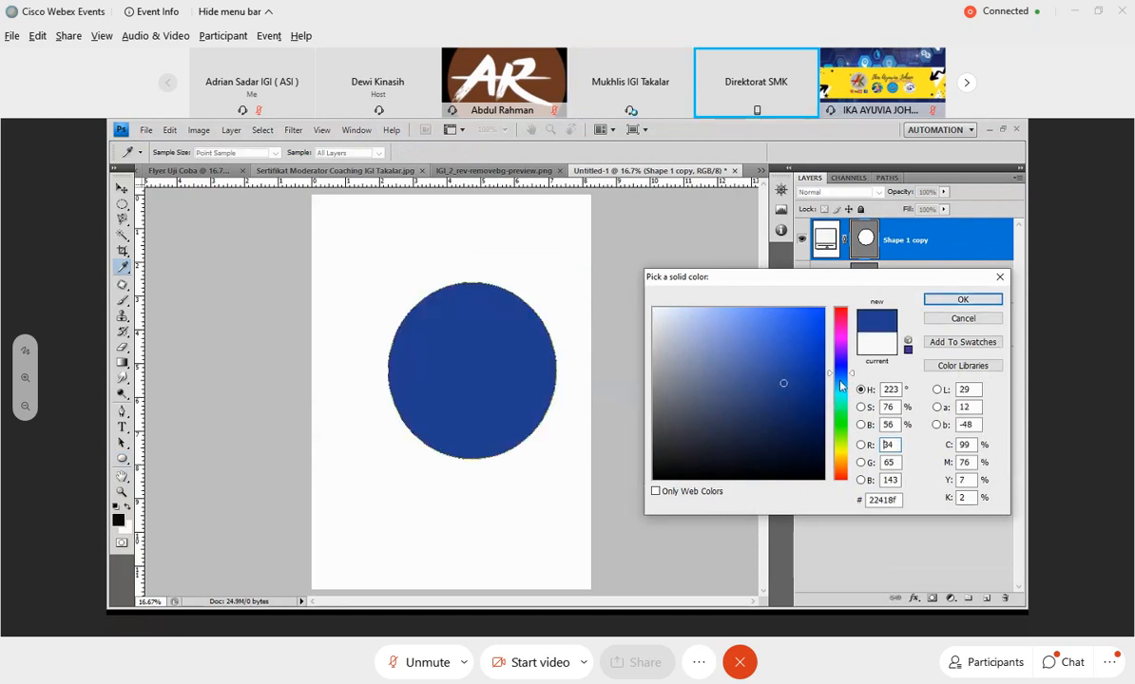
Recolour the duplicate circle bright magenta and move its layer beneath the original white circle.
{"action": "left_click_drag", "start_coordinate": [841, 384], "coordinate": [838, 332]}
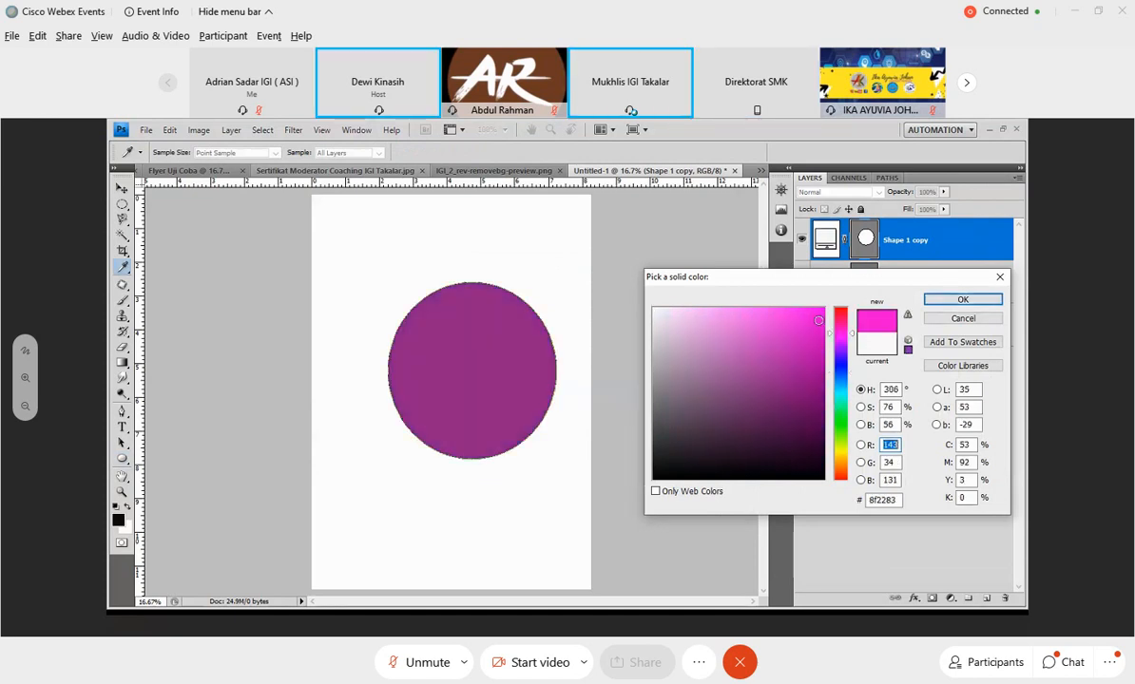
{"action": "left_click", "coordinate": [818, 320]}
{"action": "left_click", "coordinate": [984, 299]}
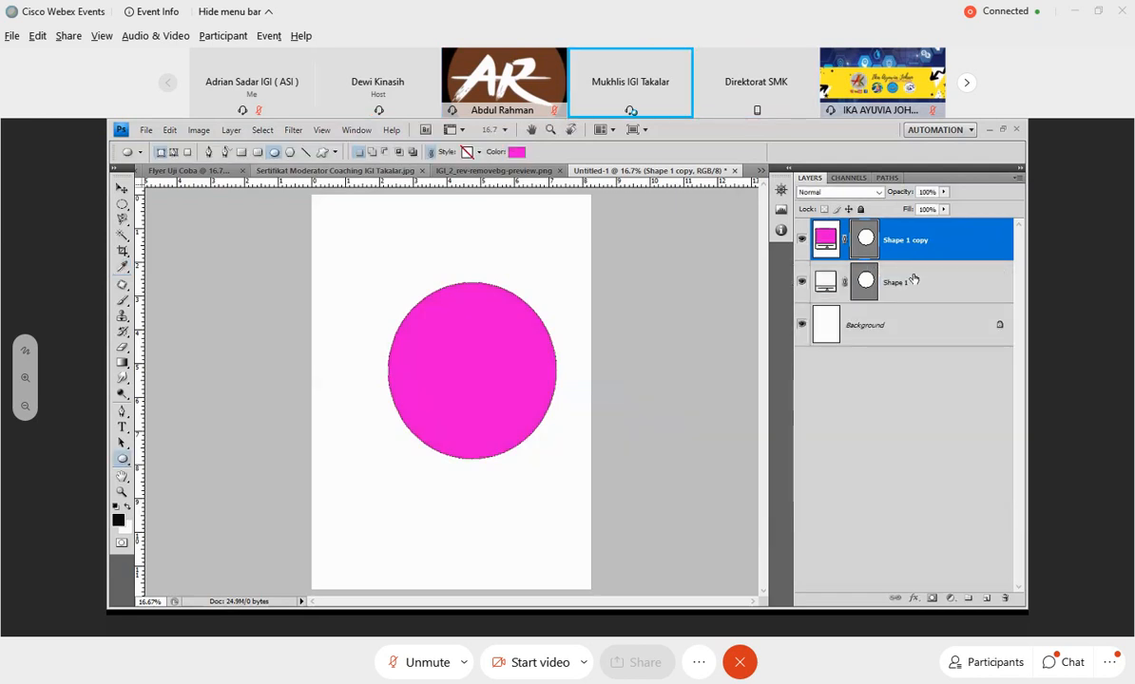
{"action": "left_click_drag", "start_coordinate": [913, 279], "coordinate": [908, 228]}
{"action": "left_click", "coordinate": [893, 284]}
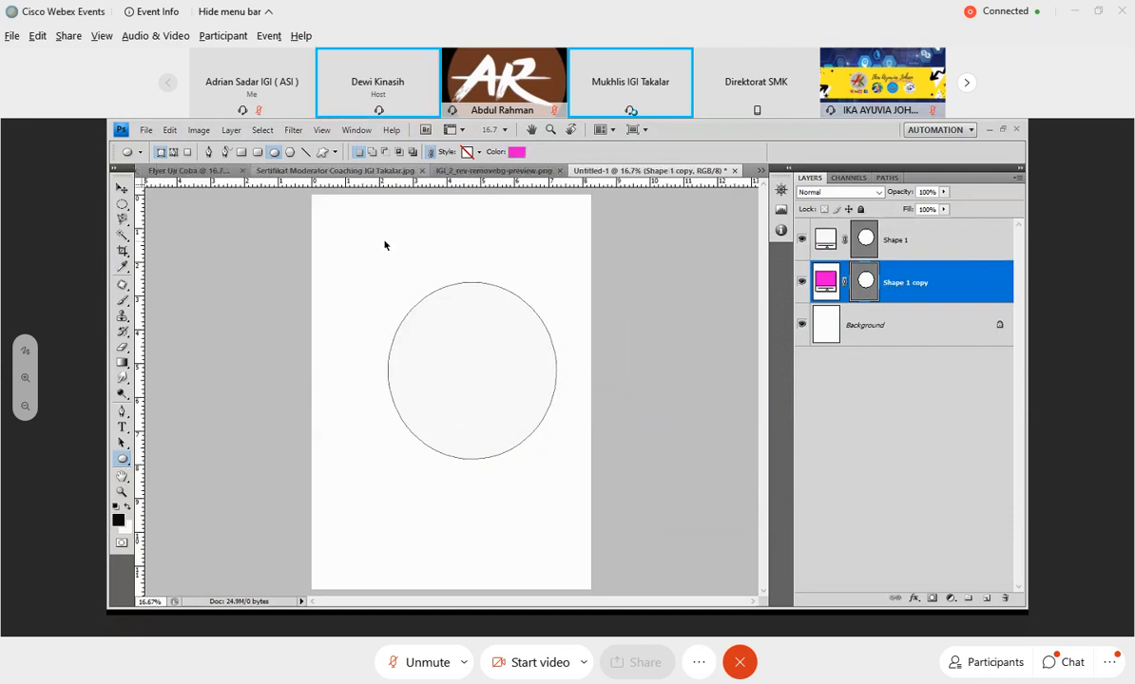
Enlarge the magenta circle to about 113% width and 108% height, extending around the white circle as a ring.
{"action": "key", "text": "ctrl+t"}
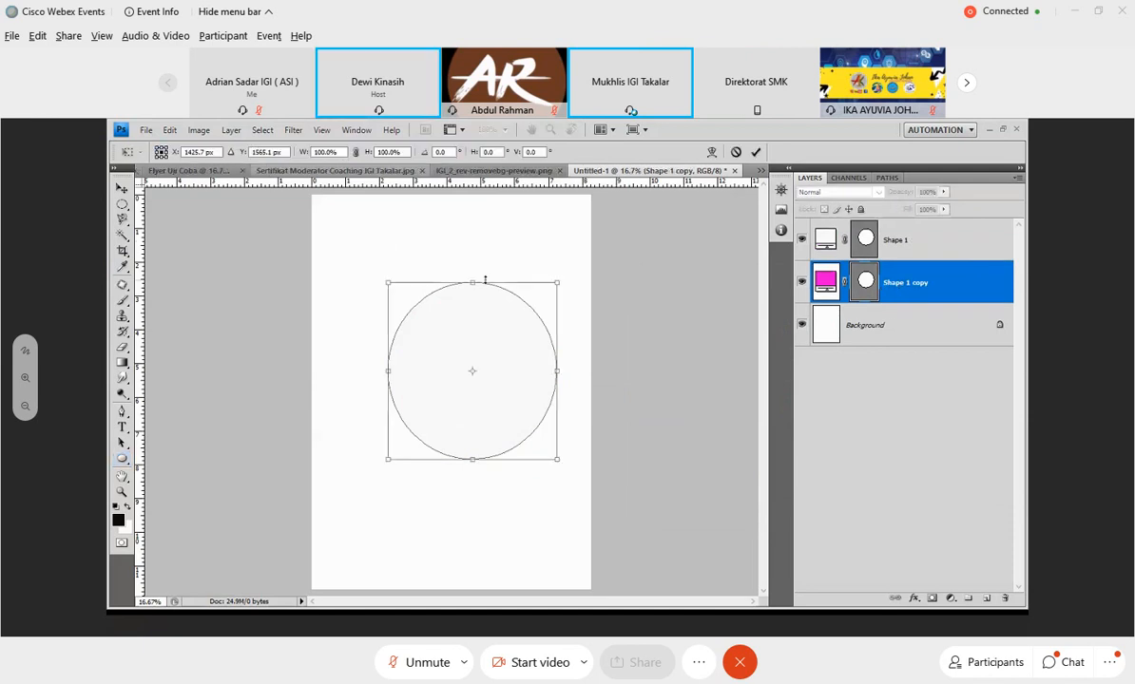
{"action": "left_click_drag", "start_coordinate": [558, 282], "coordinate": [557, 334]}
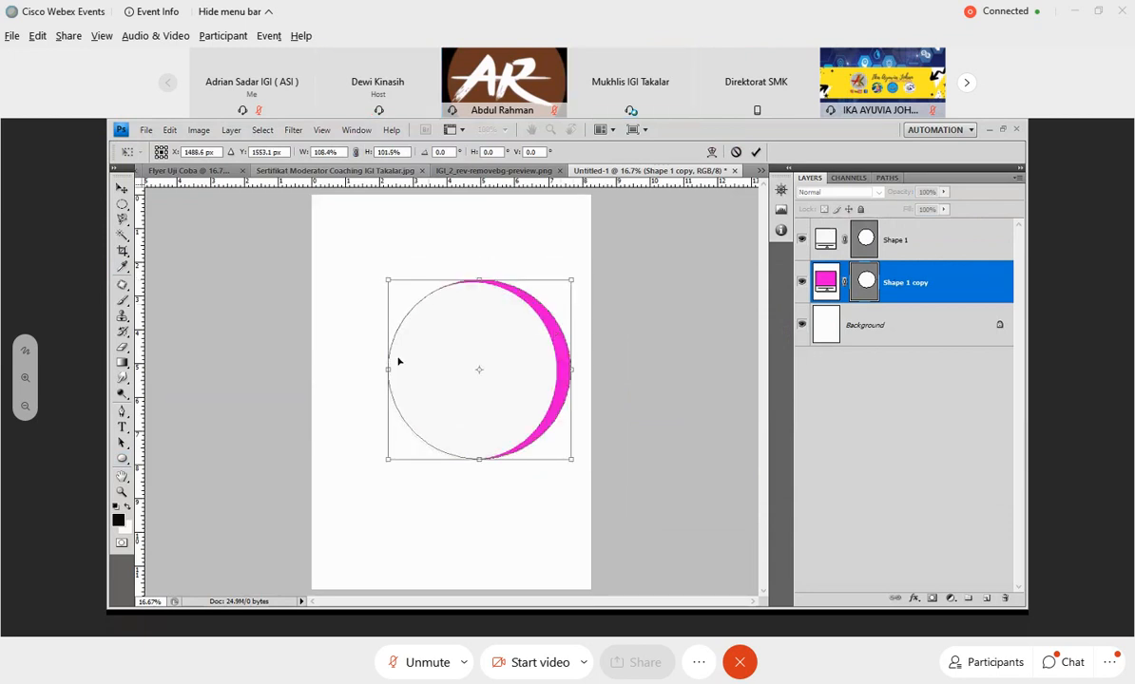
{"action": "left_click_drag", "start_coordinate": [387, 280], "coordinate": [375, 274]}
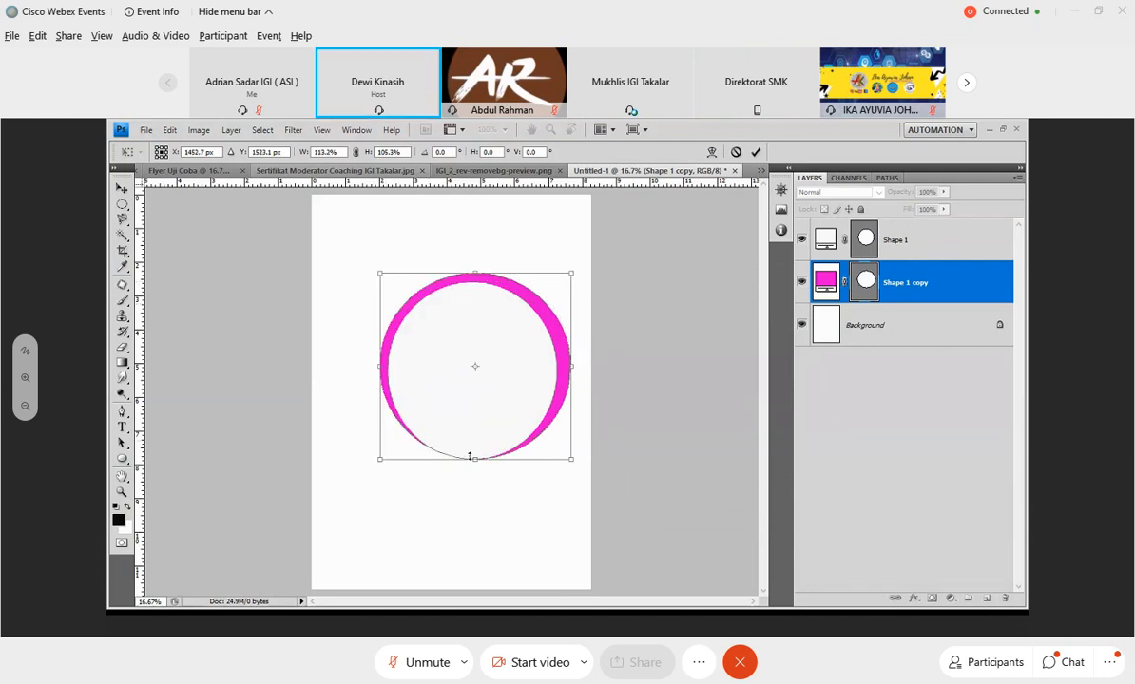
{"action": "left_click_drag", "start_coordinate": [470, 457], "coordinate": [472, 464]}
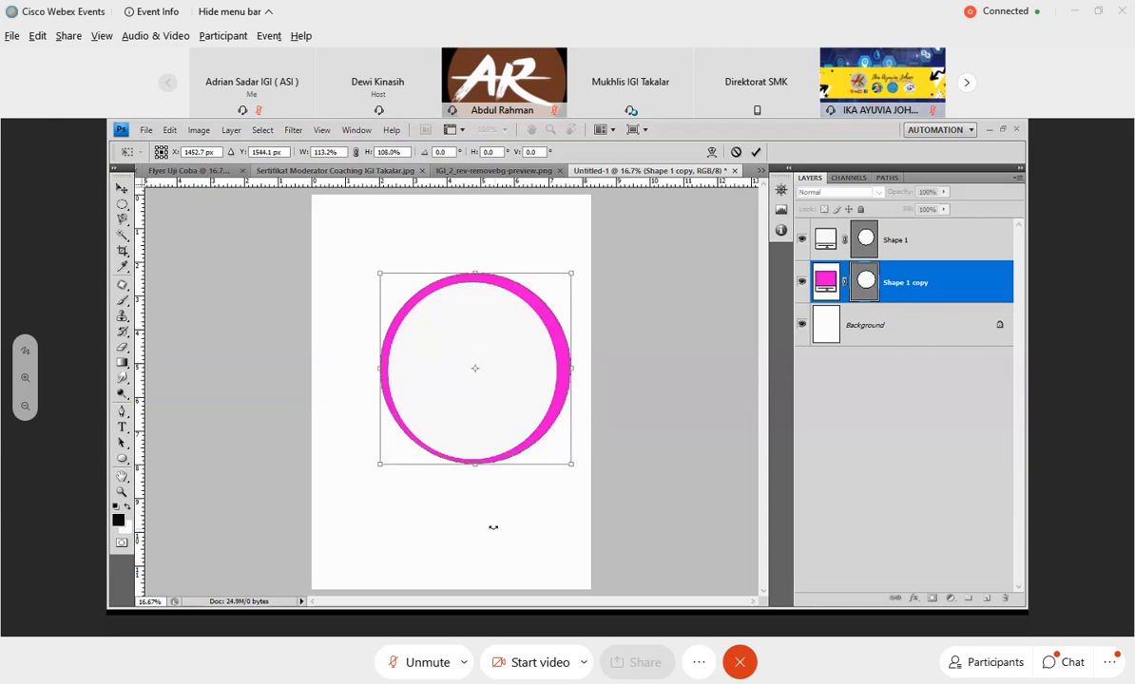
{"action": "left_click", "coordinate": [756, 152]}
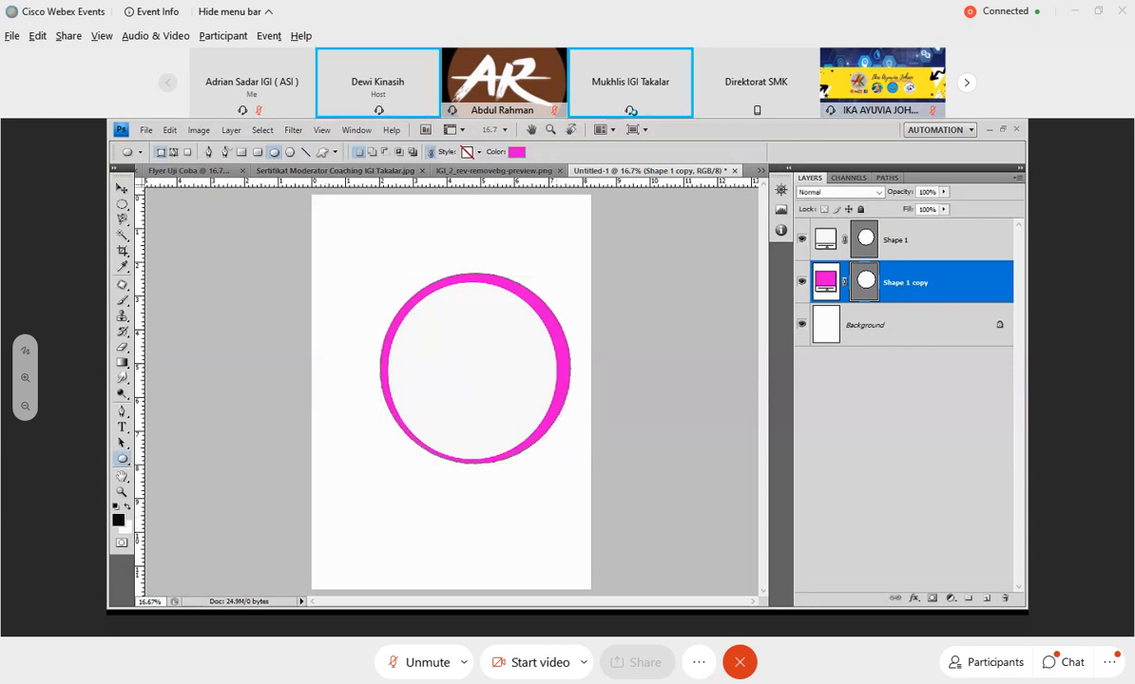
{"action": "left_click", "coordinate": [147, 130]}
{"action": "mouse_move", "coordinate": [195, 435]}
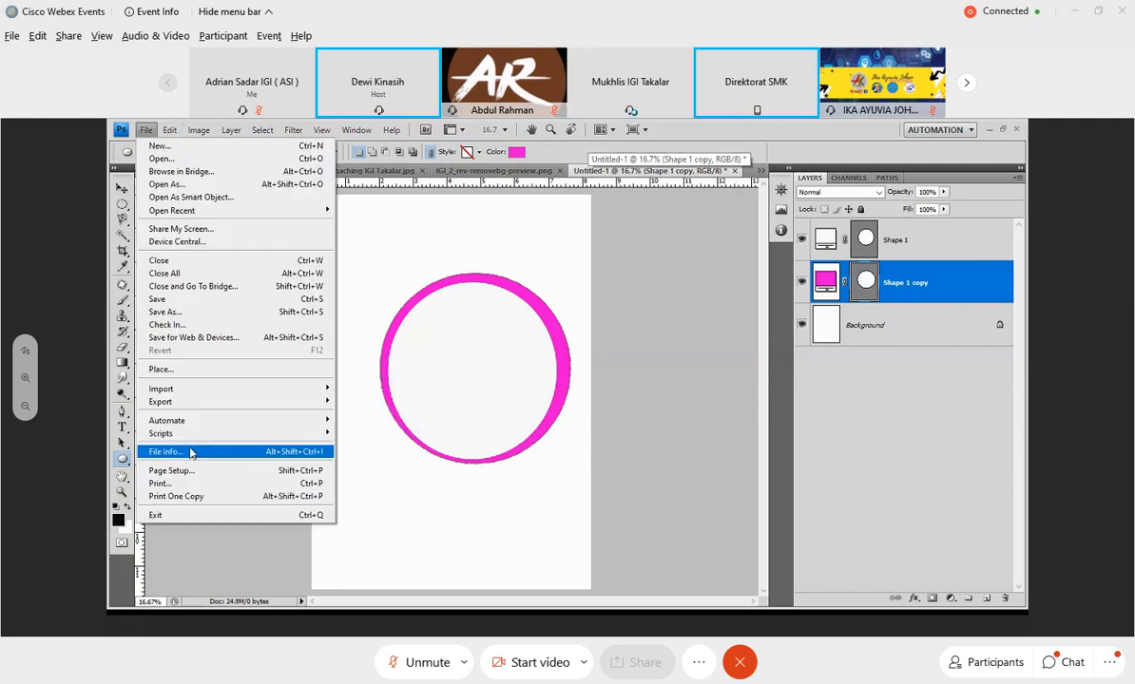
{"action": "left_click", "coordinate": [171, 301]}
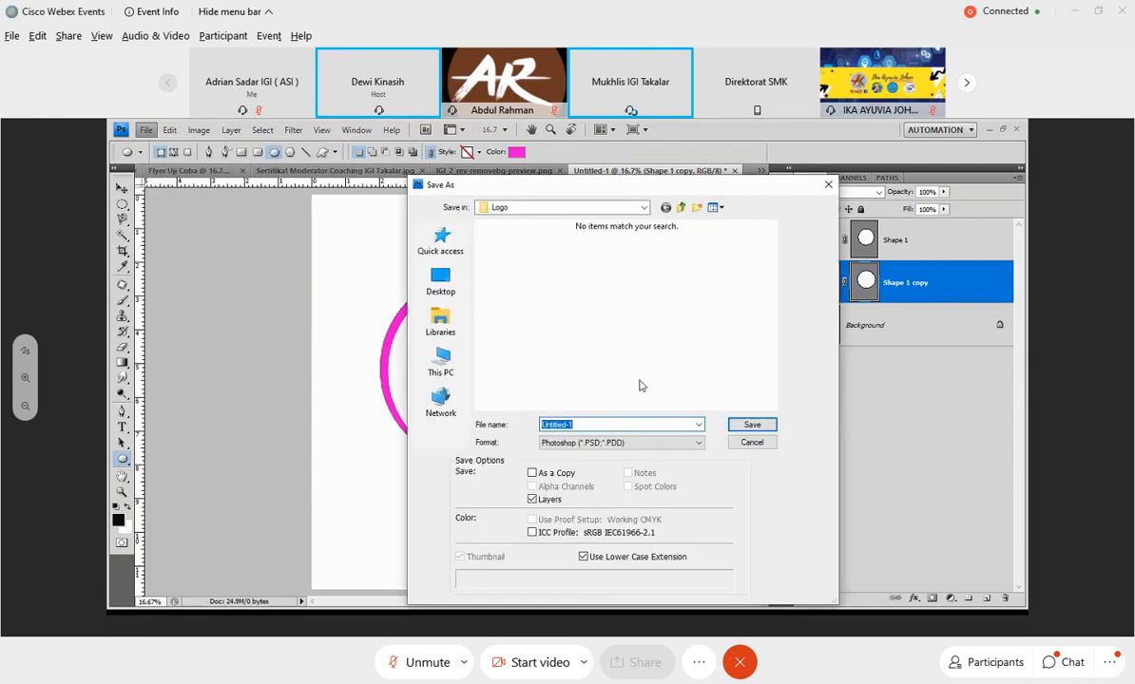
{"action": "left_click", "coordinate": [830, 185]}
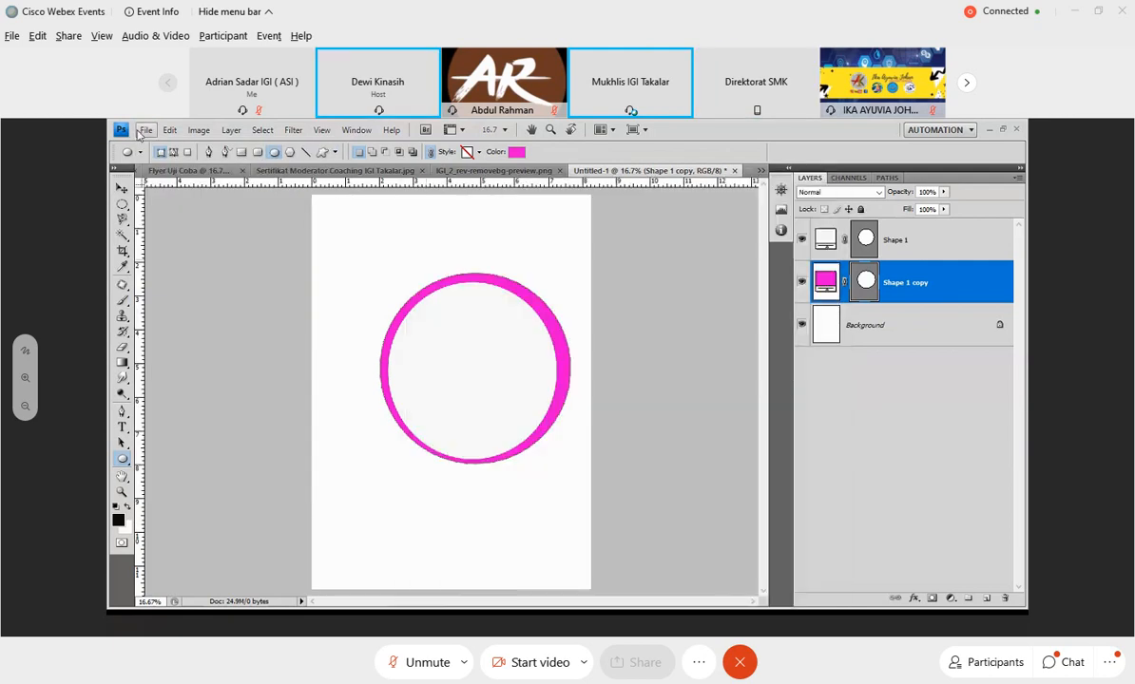
Place the portrait of the woman in the red headscarf from the Pemateri folder and move its layer above both circles.
{"action": "left_click", "coordinate": [146, 129]}
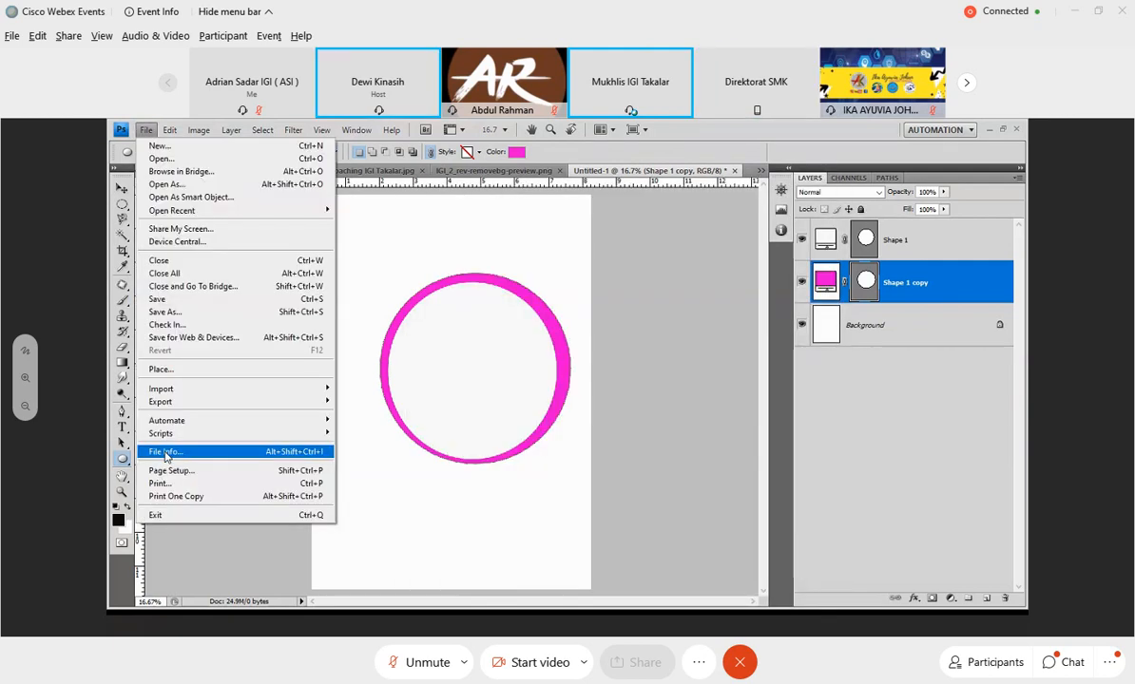
{"action": "left_click", "coordinate": [161, 369]}
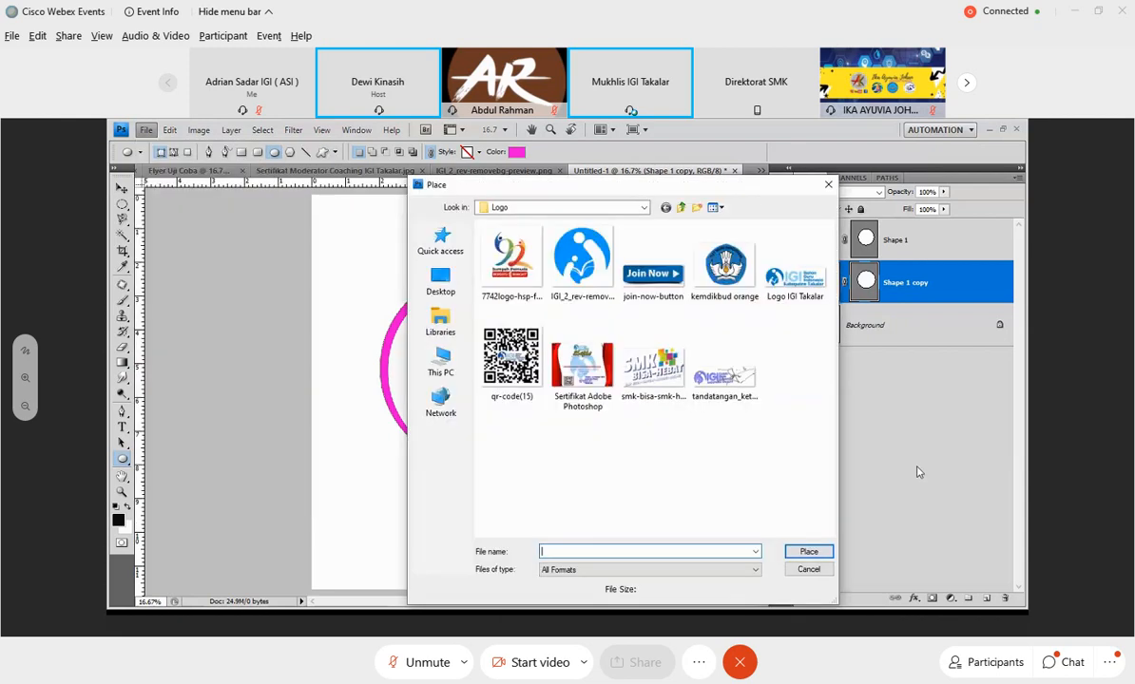
{"action": "left_click", "coordinate": [663, 208]}
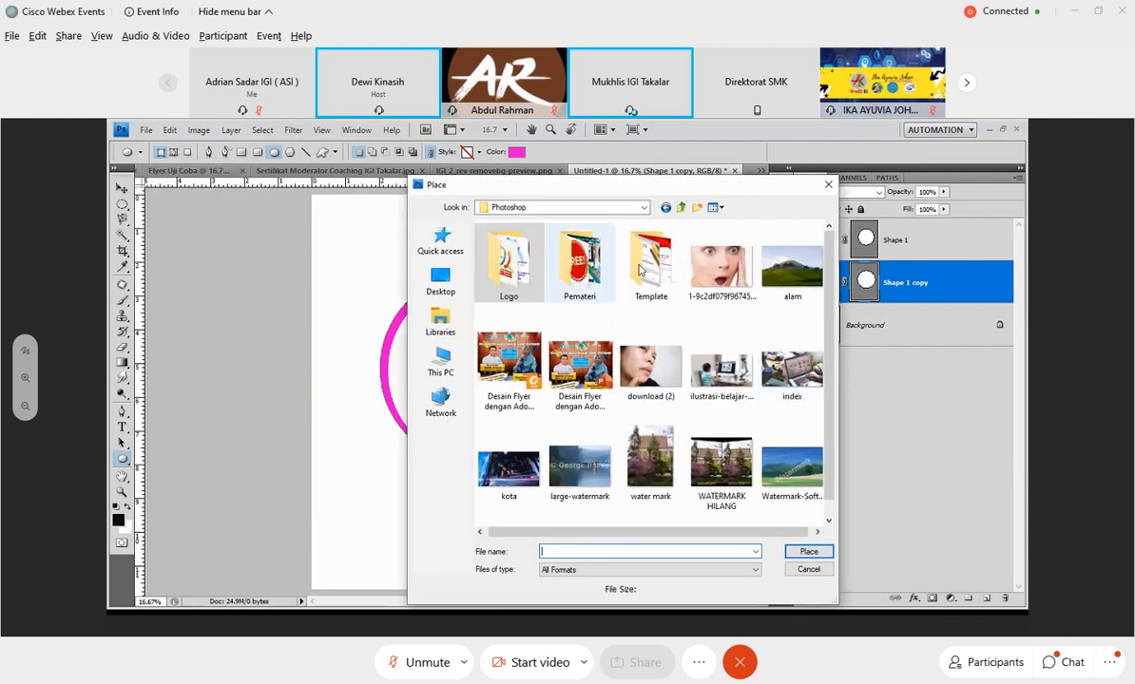
{"action": "left_click", "coordinate": [574, 291]}
{"action": "double_click", "coordinate": [574, 290]}
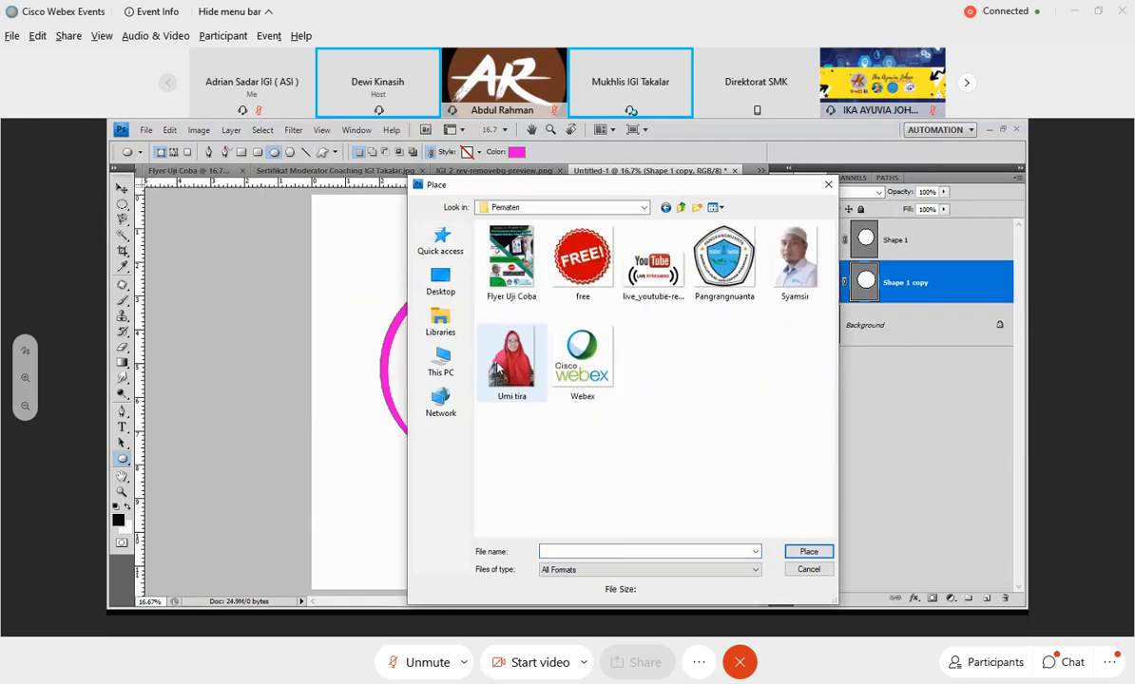
{"action": "left_click", "coordinate": [498, 369]}
{"action": "left_click", "coordinate": [807, 552]}
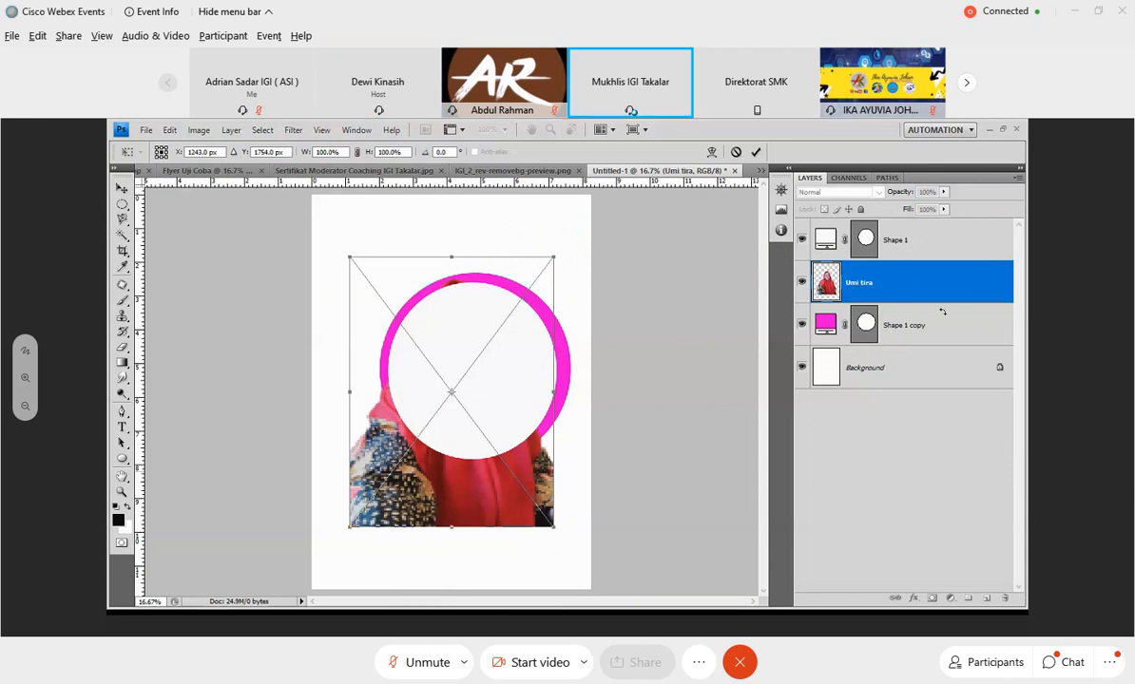
{"action": "left_click", "coordinate": [753, 151]}
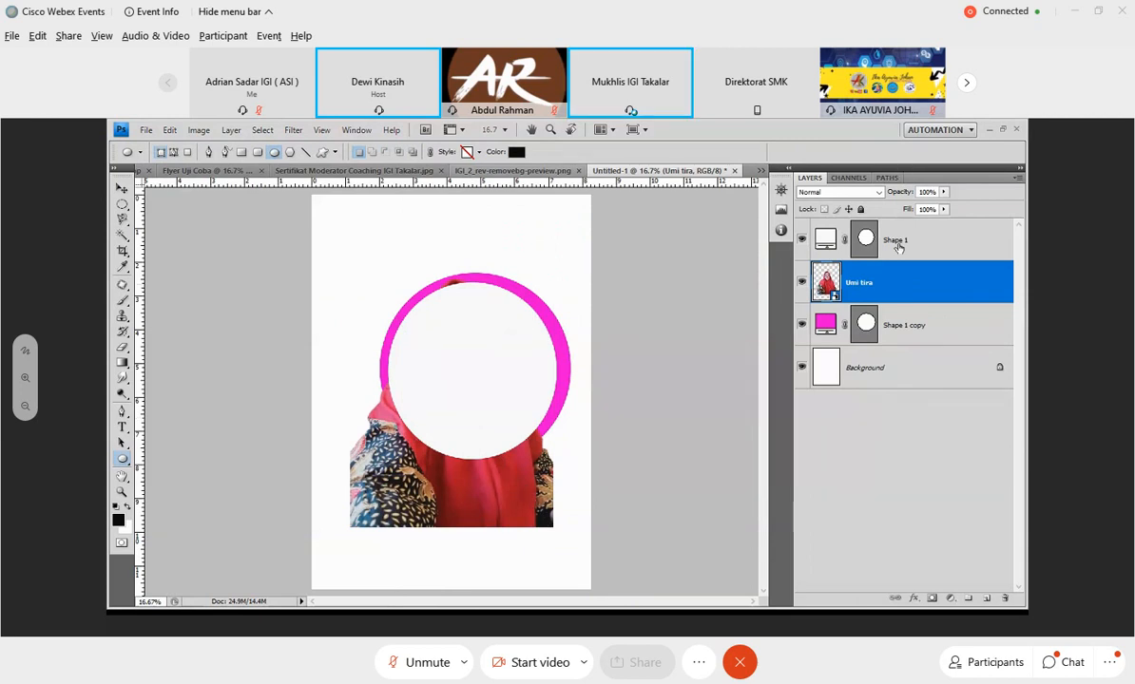
{"action": "left_click_drag", "start_coordinate": [899, 285], "coordinate": [914, 242]}
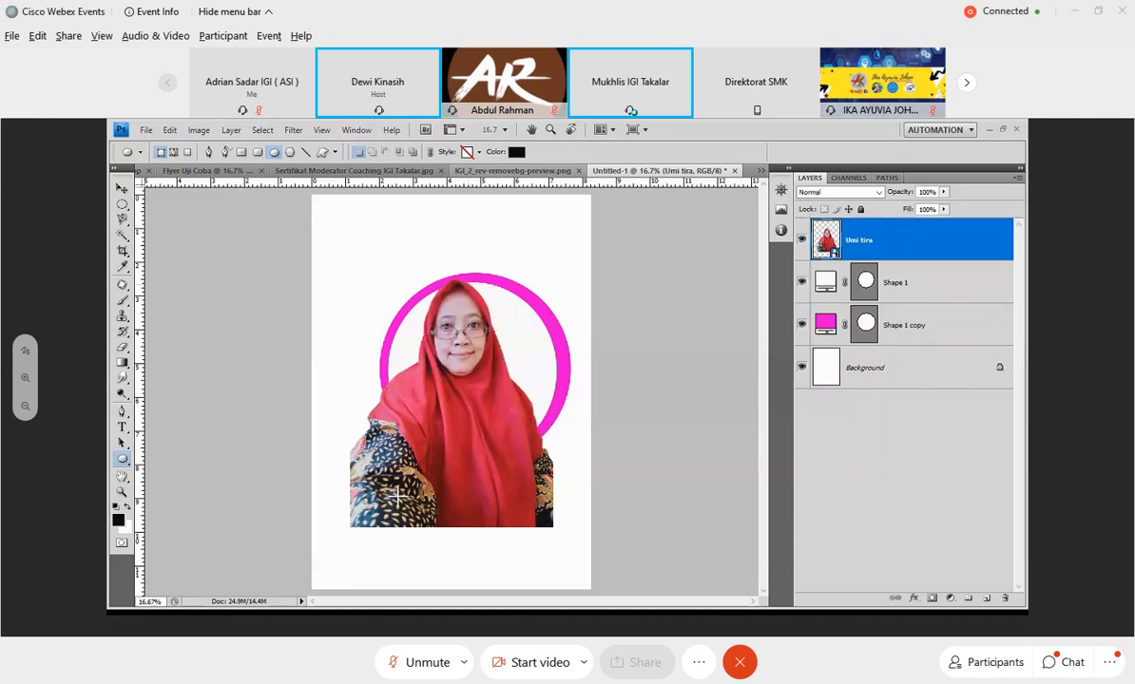
Scale the portrait down to about 67% width and 72% height to fit the magenta ring.
{"action": "left_click", "coordinate": [169, 130]}
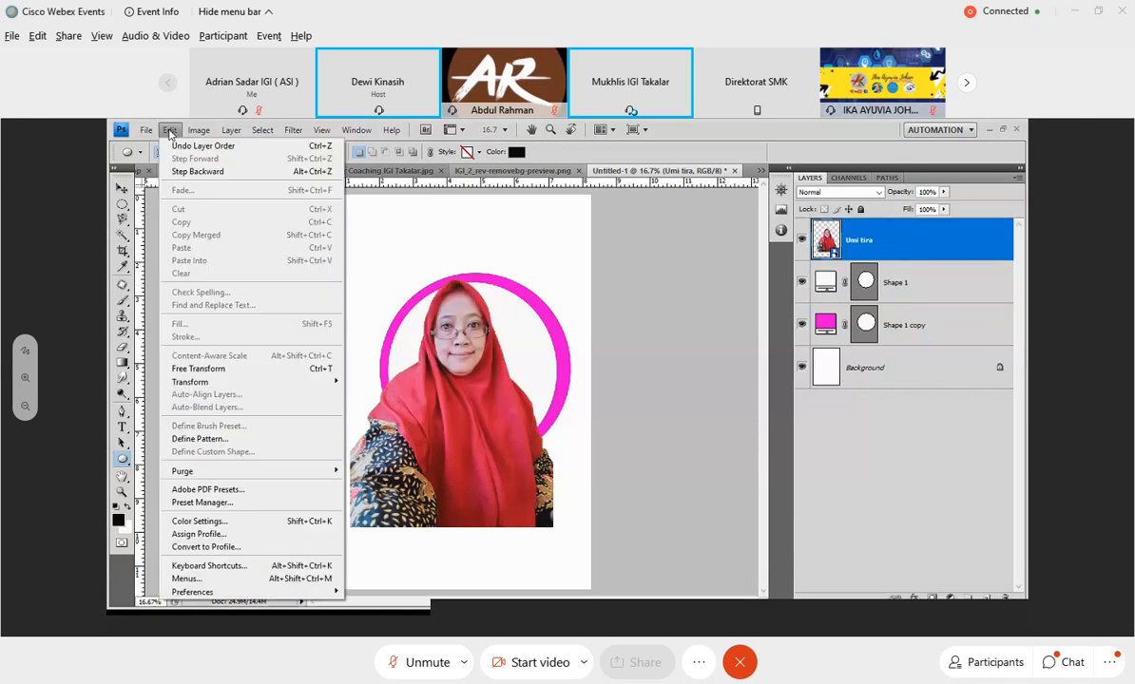
{"action": "left_click", "coordinate": [359, 398]}
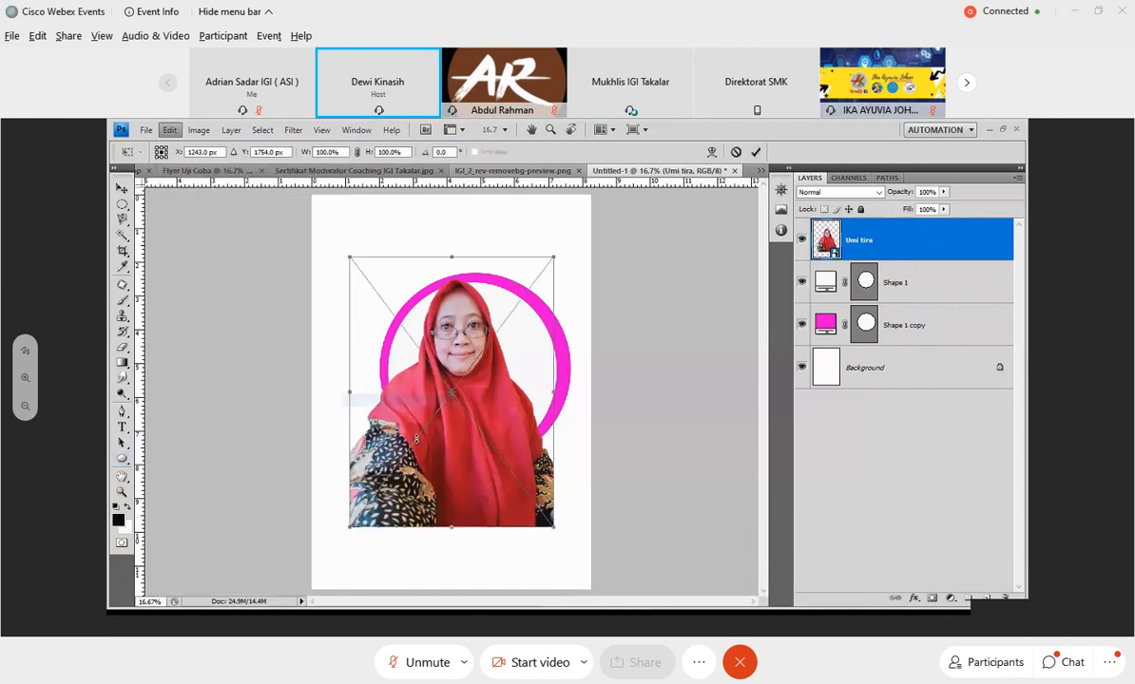
{"action": "left_click_drag", "start_coordinate": [351, 526], "coordinate": [411, 469]}
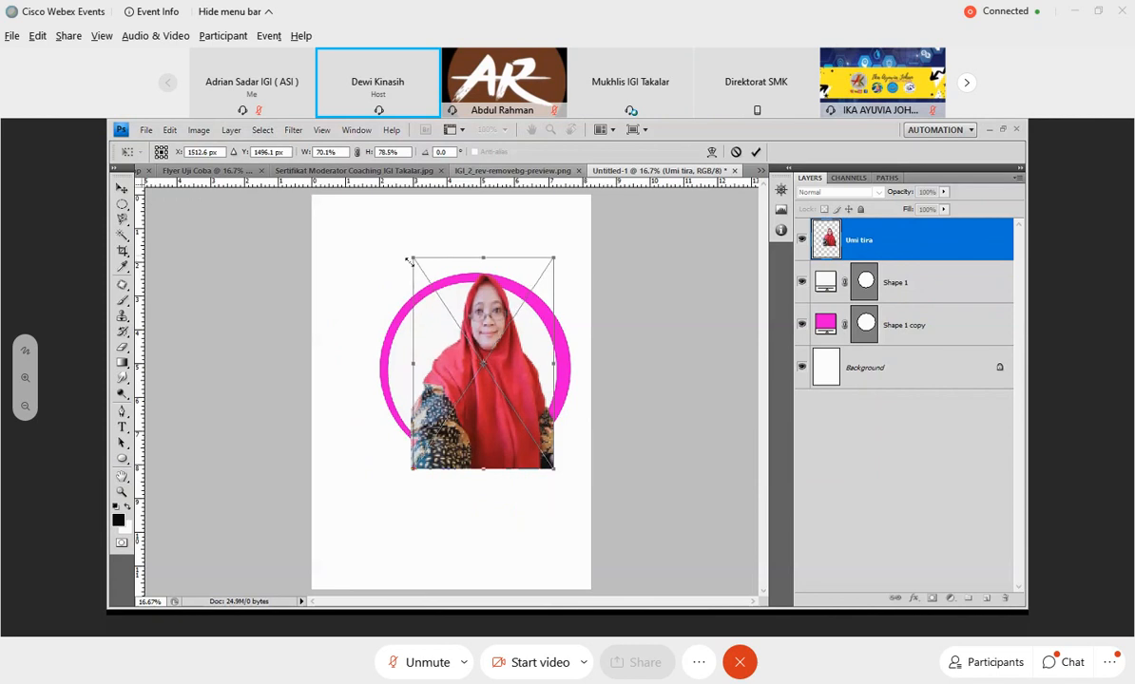
{"action": "left_click_drag", "start_coordinate": [410, 259], "coordinate": [415, 268]}
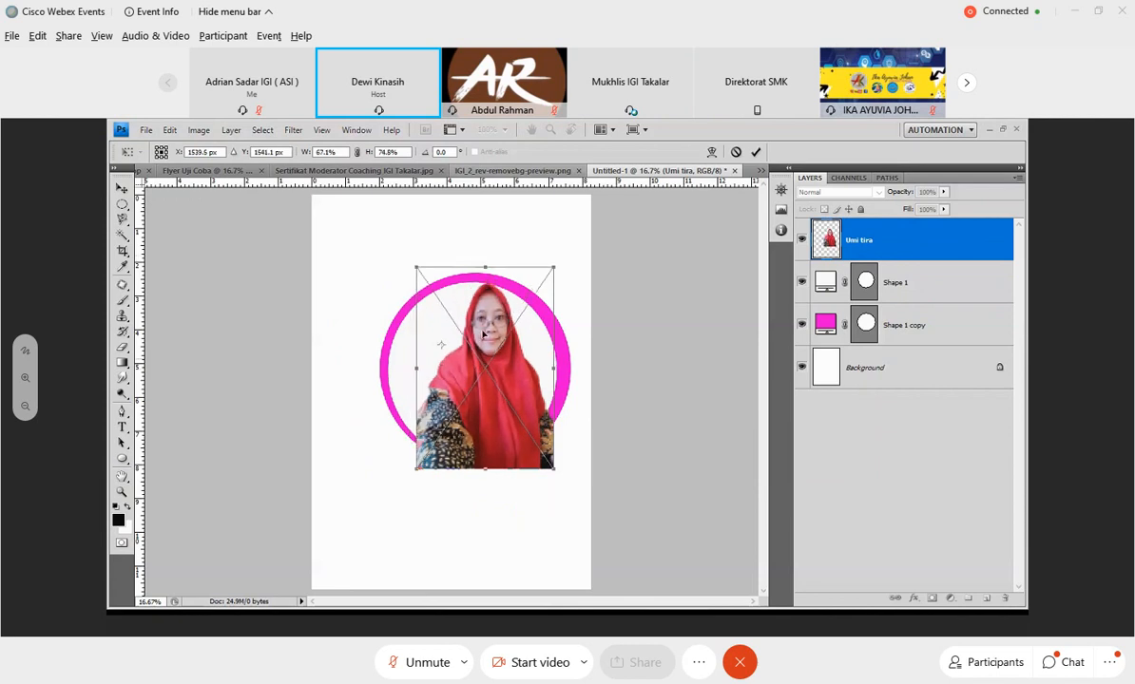
{"action": "left_click_drag", "start_coordinate": [499, 266], "coordinate": [501, 276]}
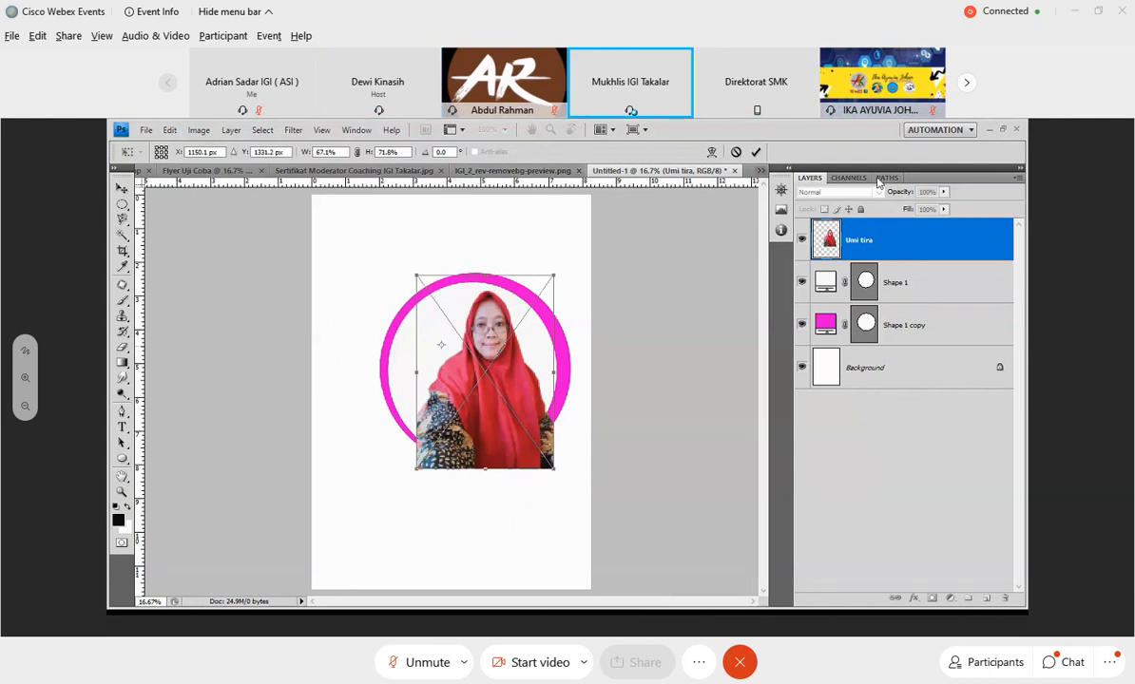
{"action": "left_click", "coordinate": [122, 188]}
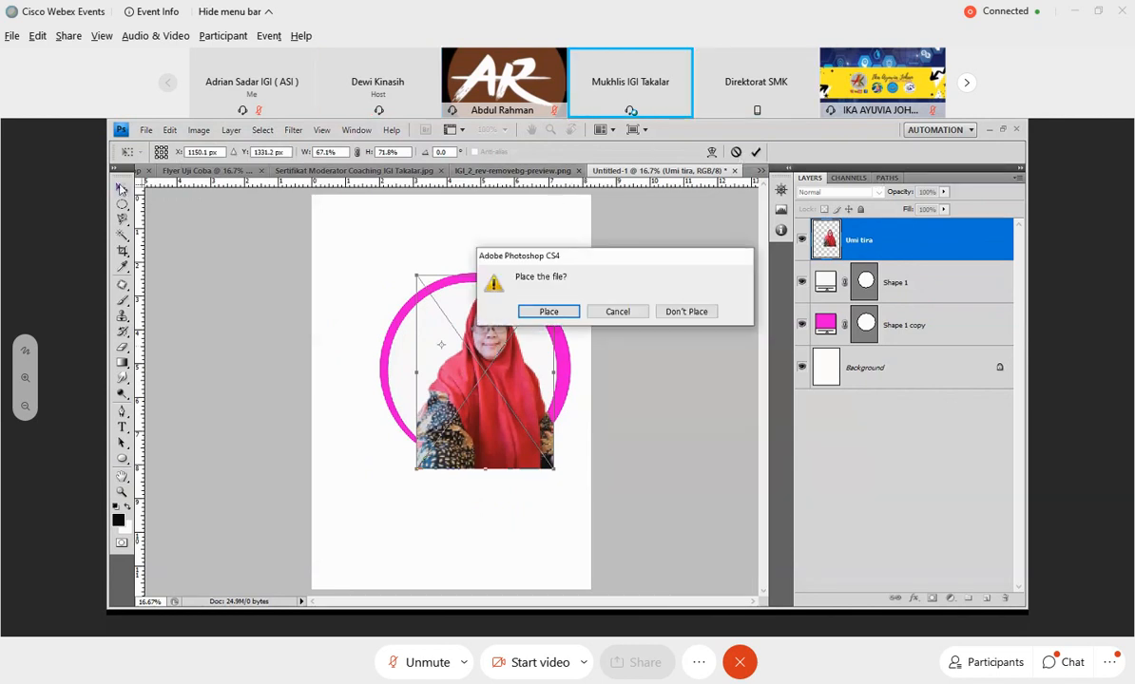
{"action": "left_click", "coordinate": [548, 310]}
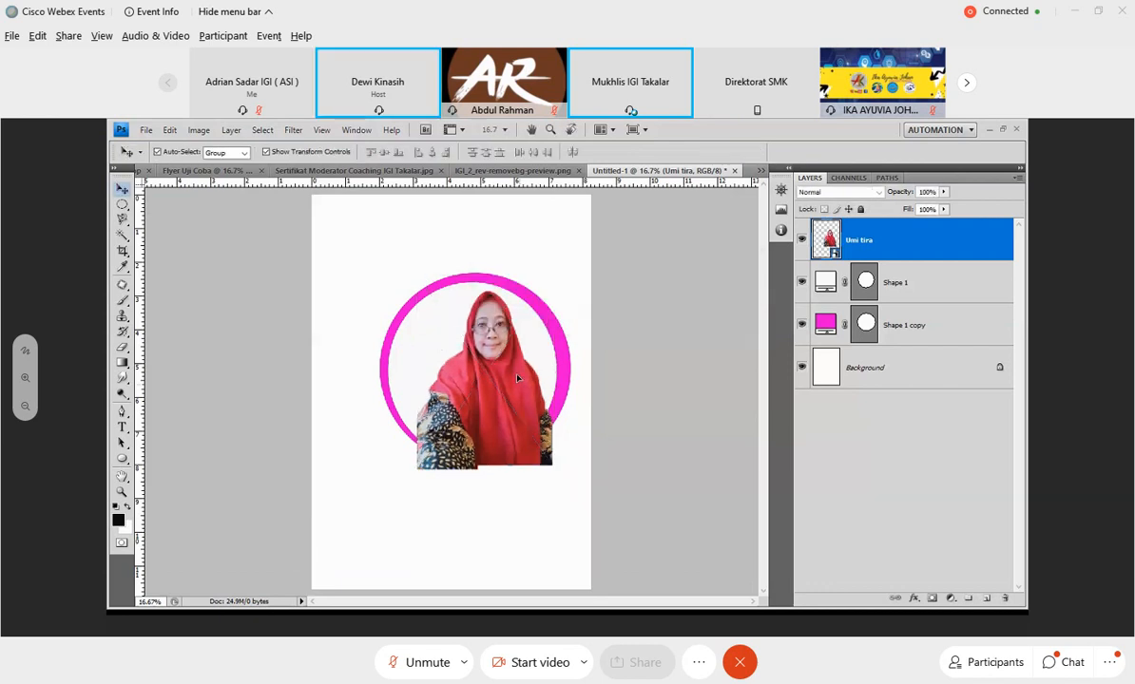
Centre the portrait inside the ring and stretch its height to about 75% so its lower edge nearly meets the ring's base.
{"action": "left_click_drag", "start_coordinate": [517, 378], "coordinate": [512, 371]}
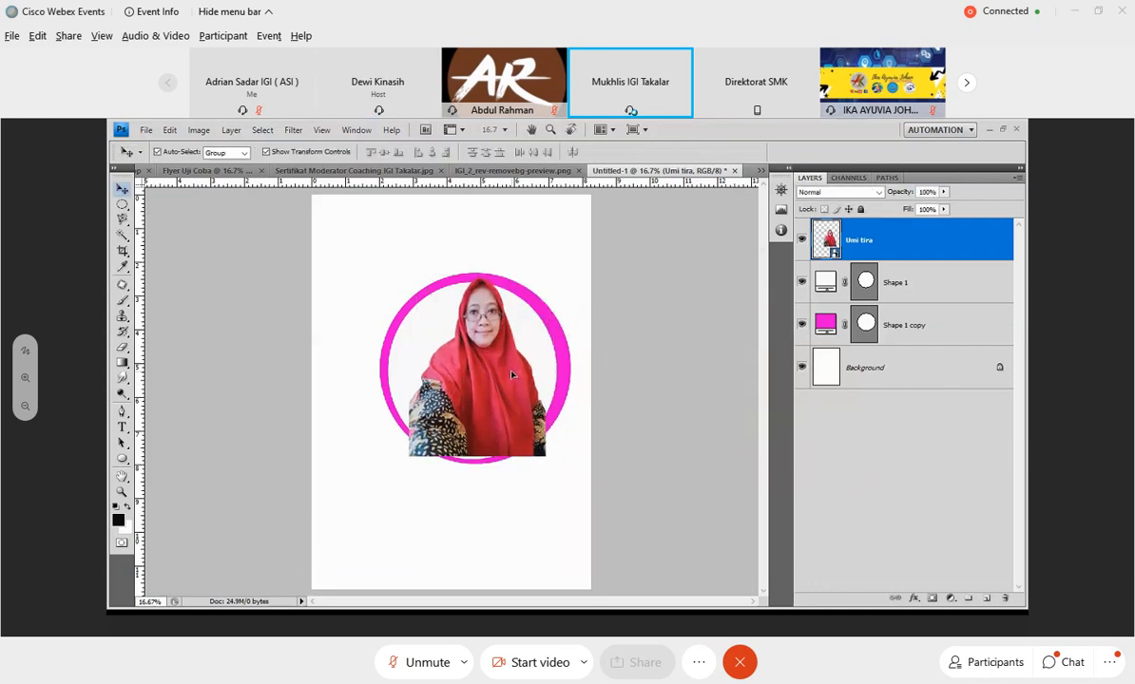
{"action": "key", "text": "ctrl+t"}
{"action": "left_click_drag", "start_coordinate": [476, 454], "coordinate": [475, 464]}
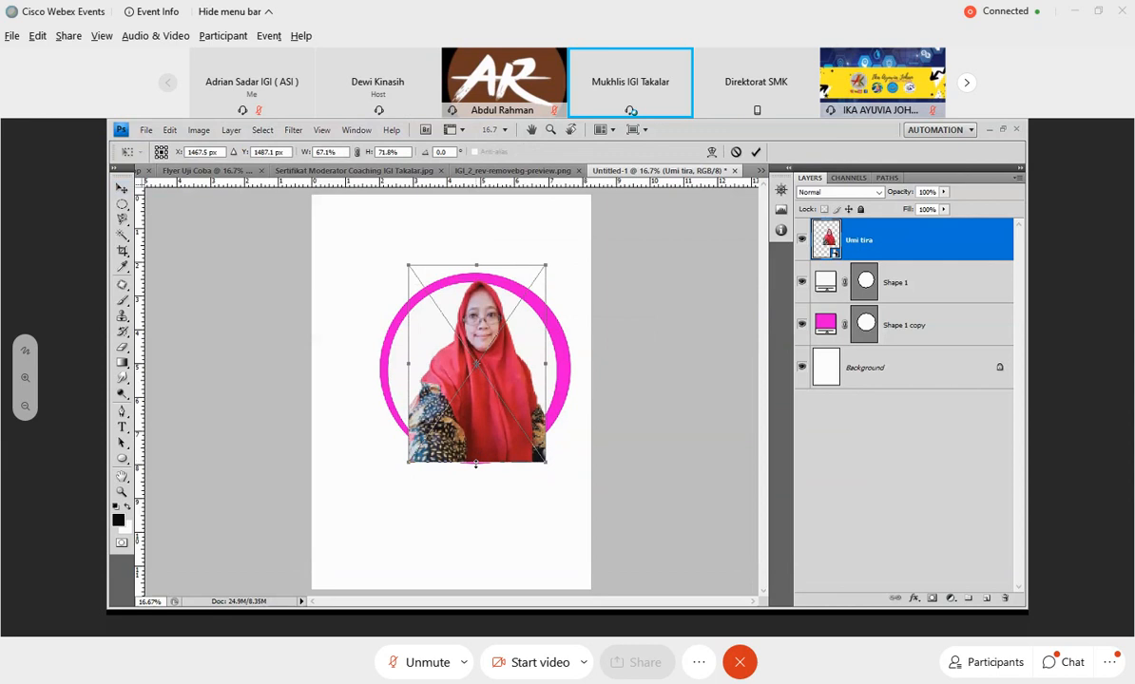
{"action": "left_click_drag", "start_coordinate": [485, 412], "coordinate": [484, 404]}
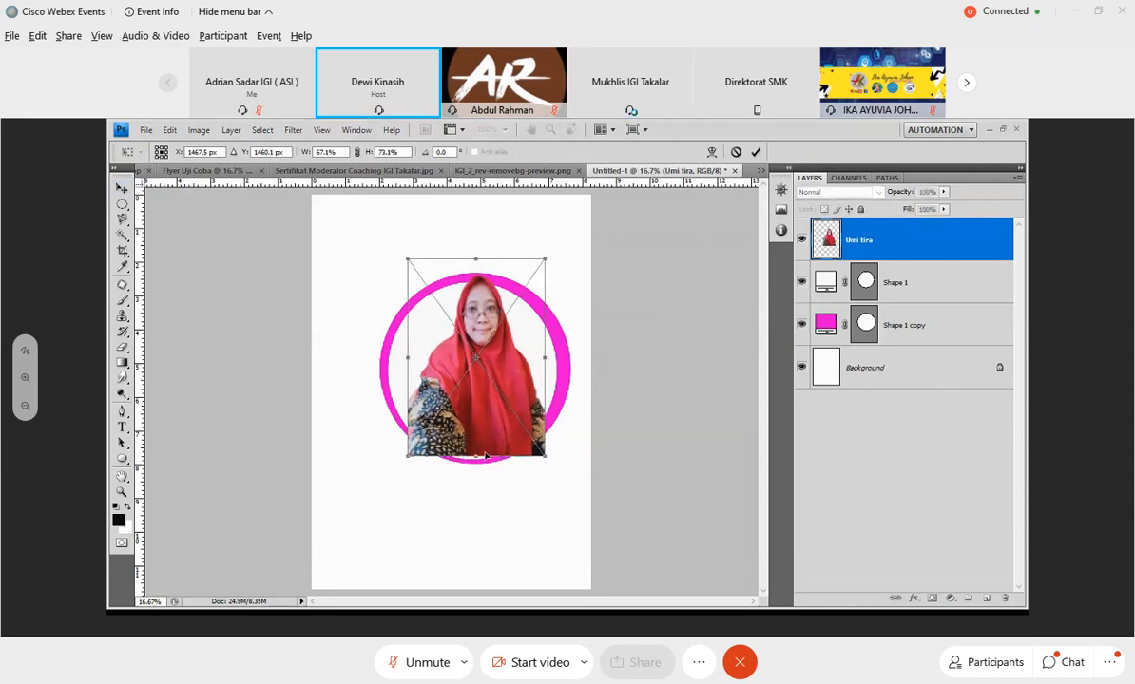
{"action": "left_click_drag", "start_coordinate": [478, 456], "coordinate": [480, 464]}
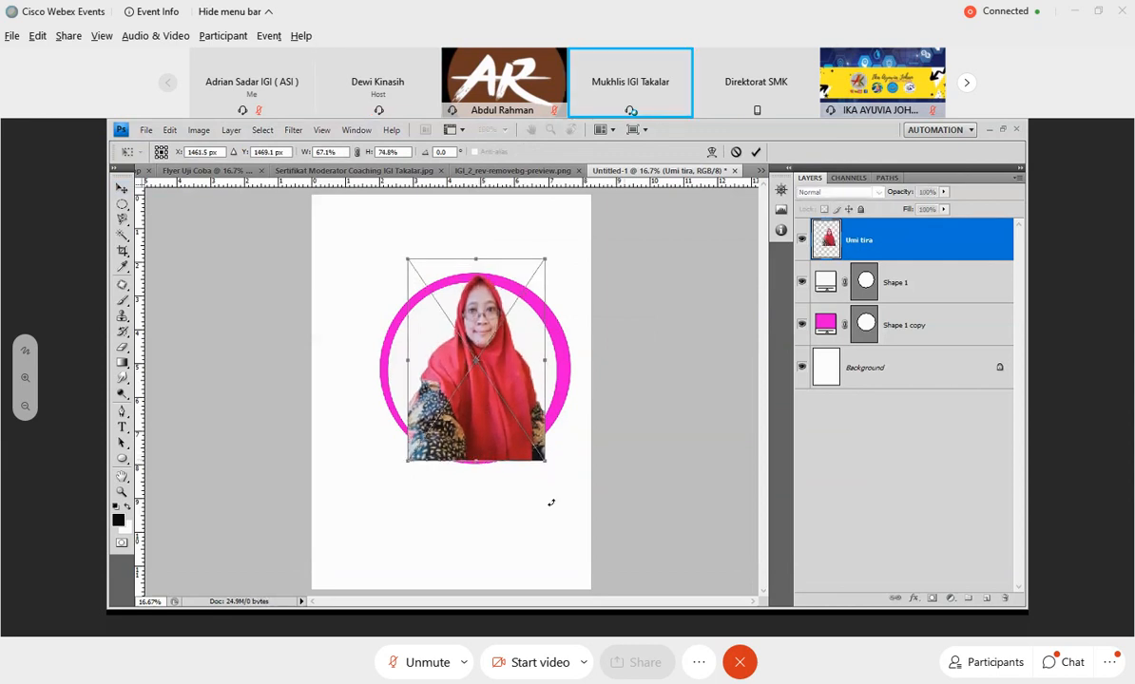
{"action": "left_click", "coordinate": [756, 152]}
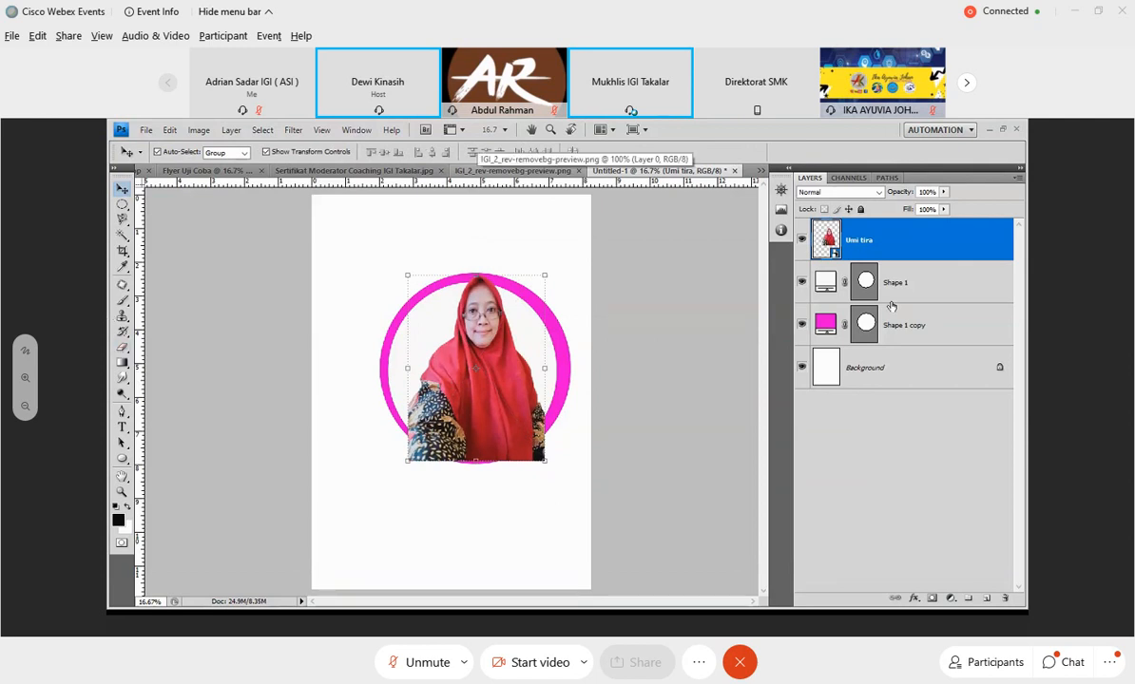
Rasterize the portrait layer and try to erase a strip across its lower part with the 125 px Eraser.
{"action": "left_click", "coordinate": [850, 285]}
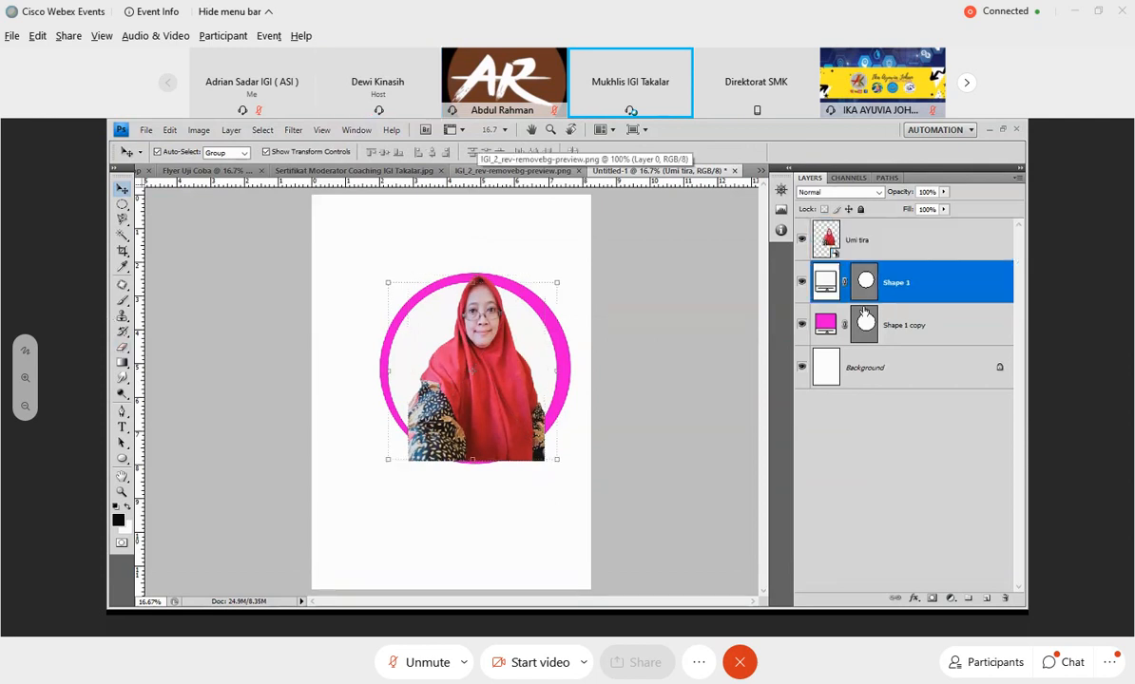
{"action": "left_click", "coordinate": [863, 258]}
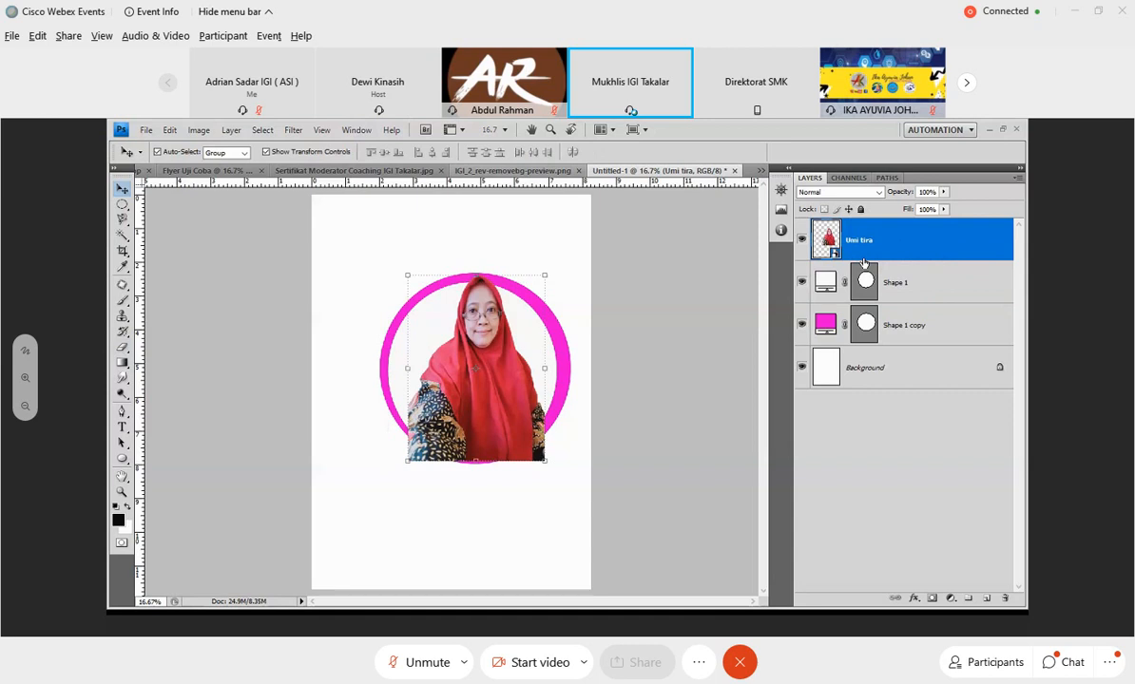
{"action": "left_click", "coordinate": [124, 348]}
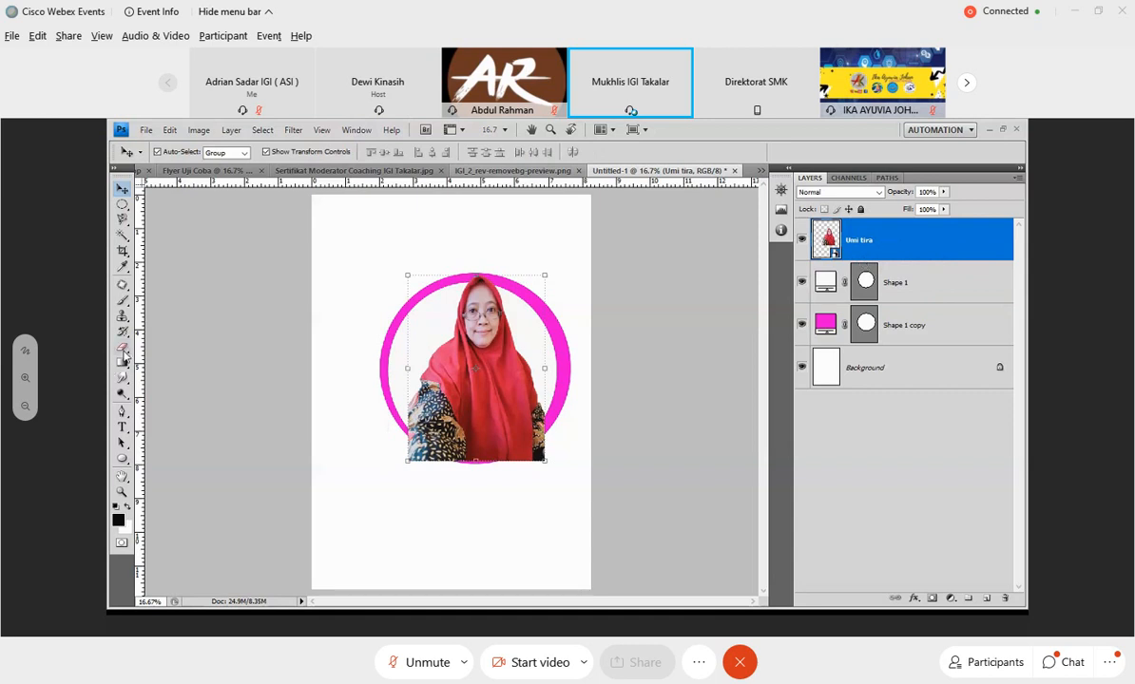
{"action": "left_click", "coordinate": [366, 397]}
{"action": "left_click", "coordinate": [585, 316]}
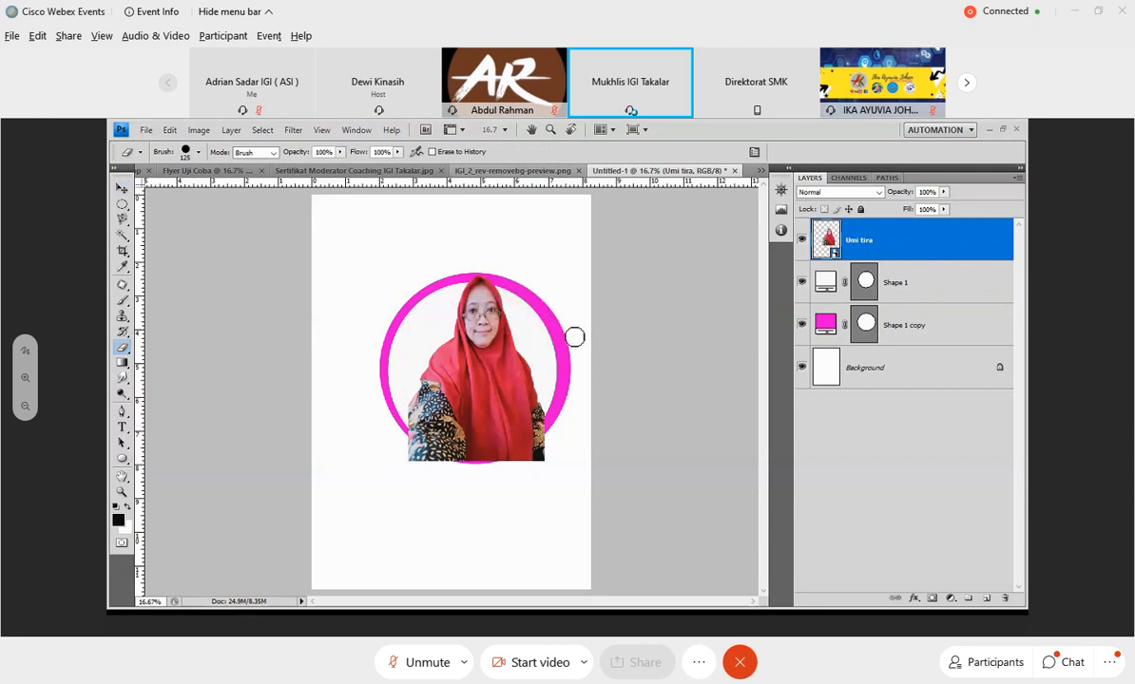
{"action": "mouse_move", "coordinate": [397, 442]}
{"action": "left_mouse_down"}
{"action": "mouse_move", "coordinate": [443, 455]}
{"action": "mouse_move", "coordinate": [557, 447]}
{"action": "left_mouse_up"}
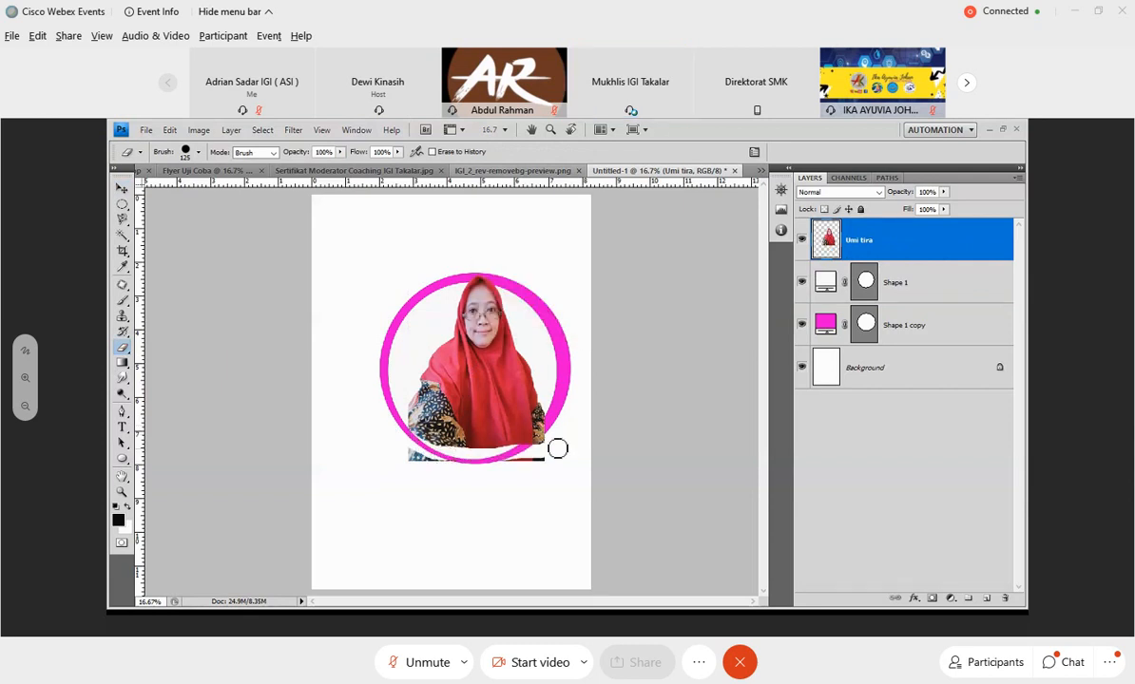
Undo the erased strip across the portrait and erase only its lower left corner outside the magenta ring.
{"action": "left_click", "coordinate": [166, 130]}
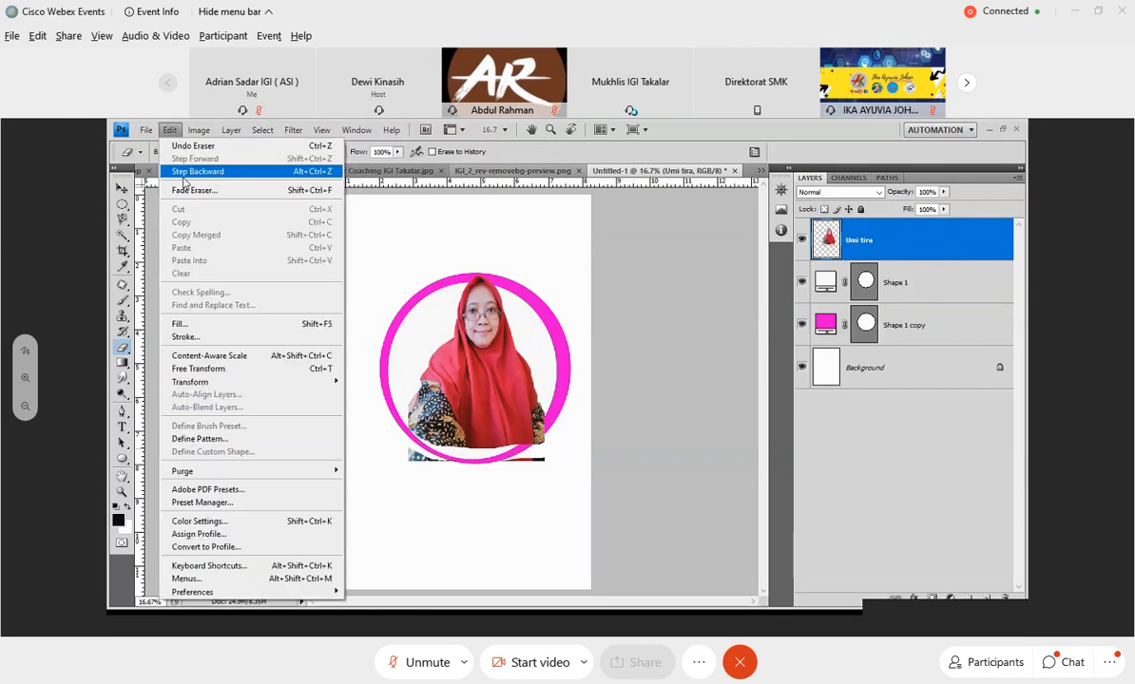
{"action": "left_click", "coordinate": [184, 174]}
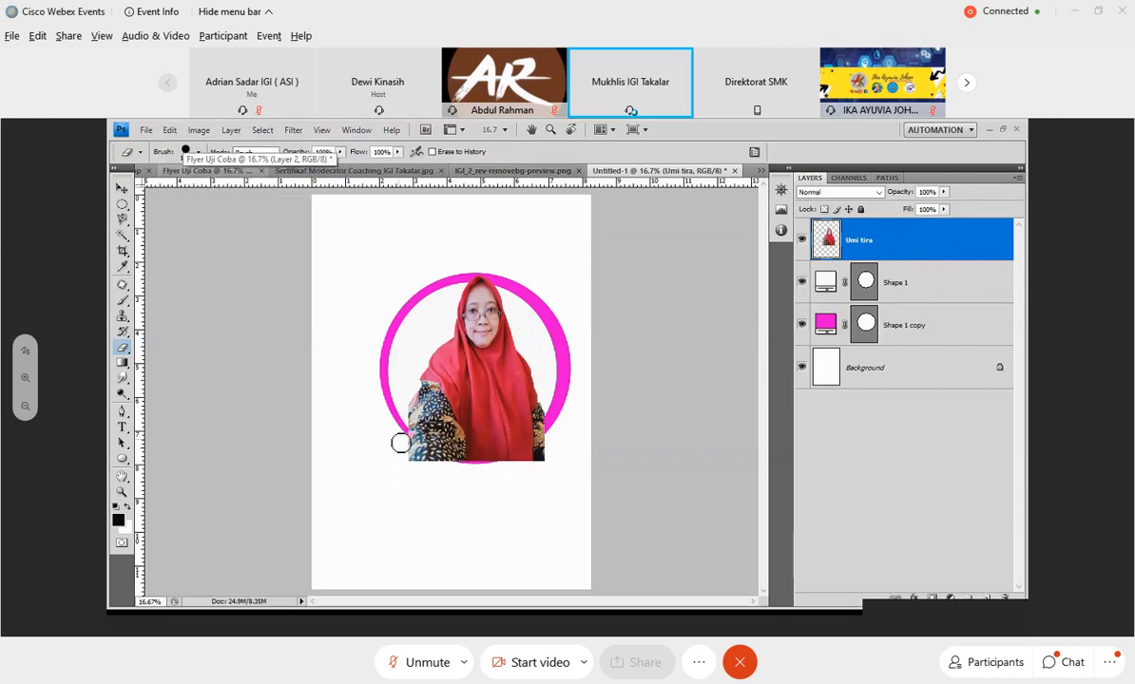
{"action": "mouse_move", "coordinate": [401, 443]}
{"action": "left_mouse_down"}
{"action": "mouse_move", "coordinate": [448, 468]}
{"action": "mouse_move", "coordinate": [406, 469]}
{"action": "left_mouse_up"}
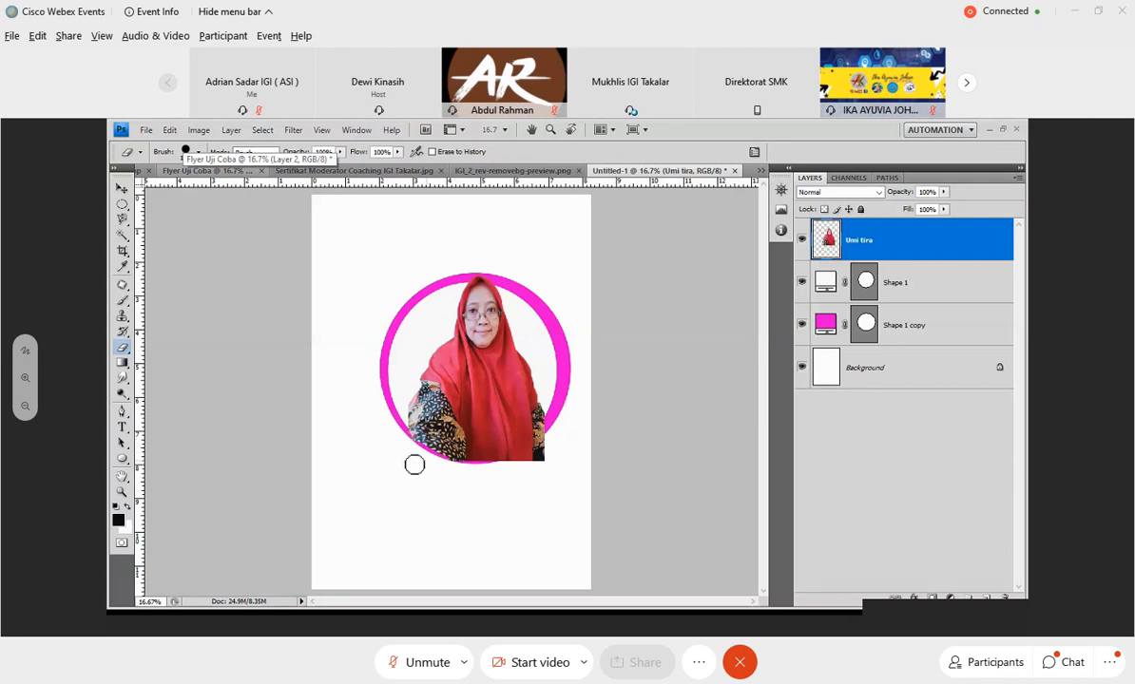
Erase the portrait's lower right corner along the ring's outer edge, undoing the overdone stroke and redoing it.
{"action": "mouse_move", "coordinate": [551, 432]}
{"action": "left_mouse_down"}
{"action": "mouse_move", "coordinate": [532, 468]}
{"action": "mouse_move", "coordinate": [548, 456]}
{"action": "mouse_move", "coordinate": [543, 442]}
{"action": "mouse_move", "coordinate": [532, 461]}
{"action": "mouse_move", "coordinate": [487, 471]}
{"action": "left_mouse_up"}
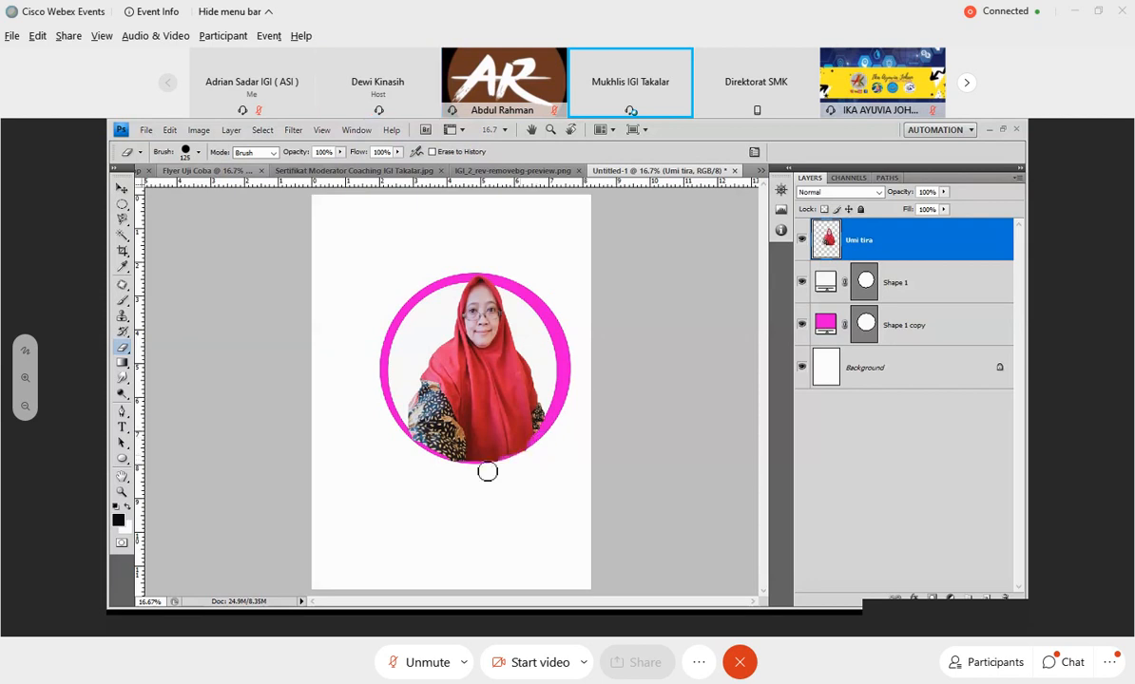
{"action": "left_click", "coordinate": [169, 129]}
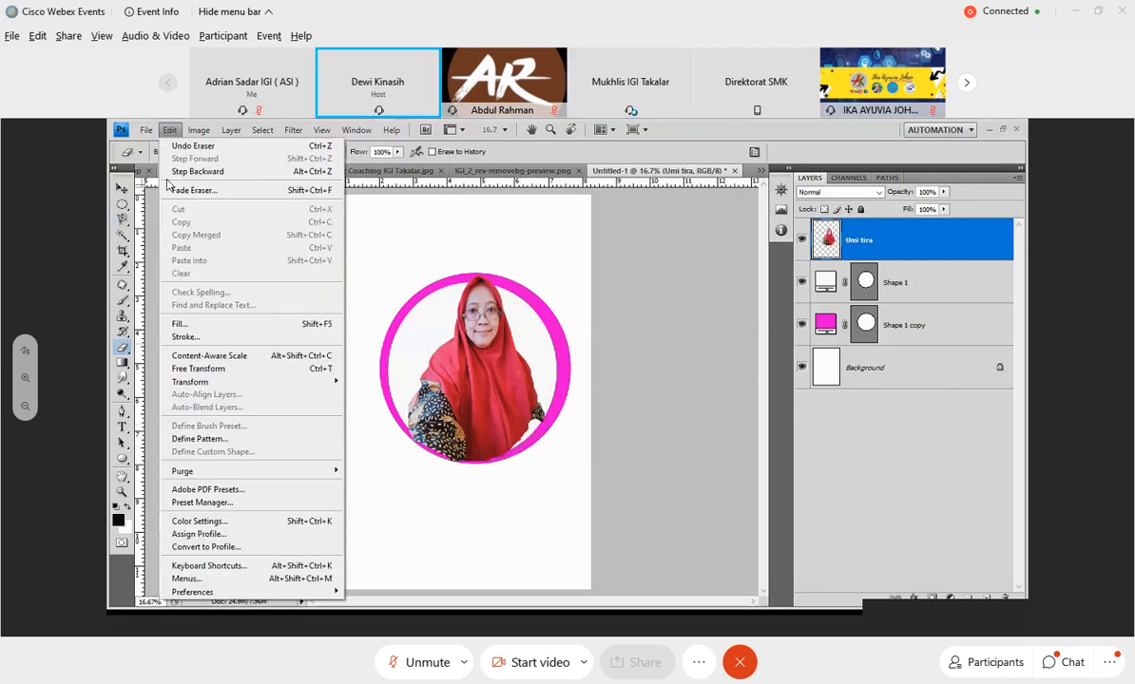
{"action": "left_click", "coordinate": [179, 172]}
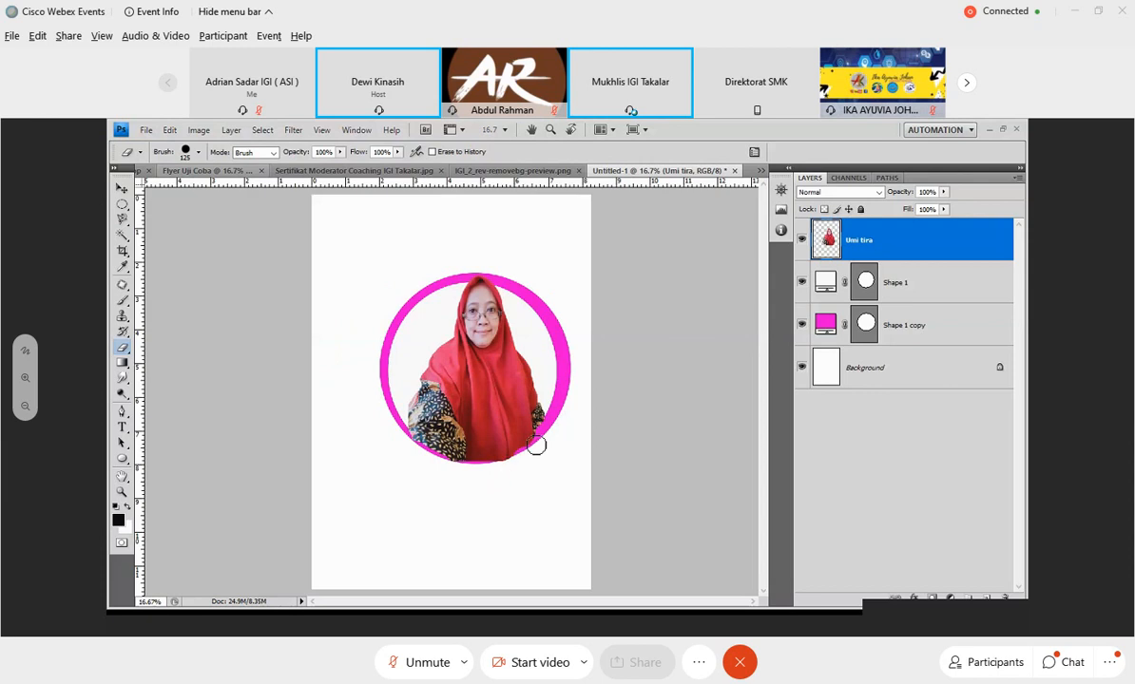
{"action": "left_click_drag", "start_coordinate": [537, 442], "coordinate": [482, 471]}
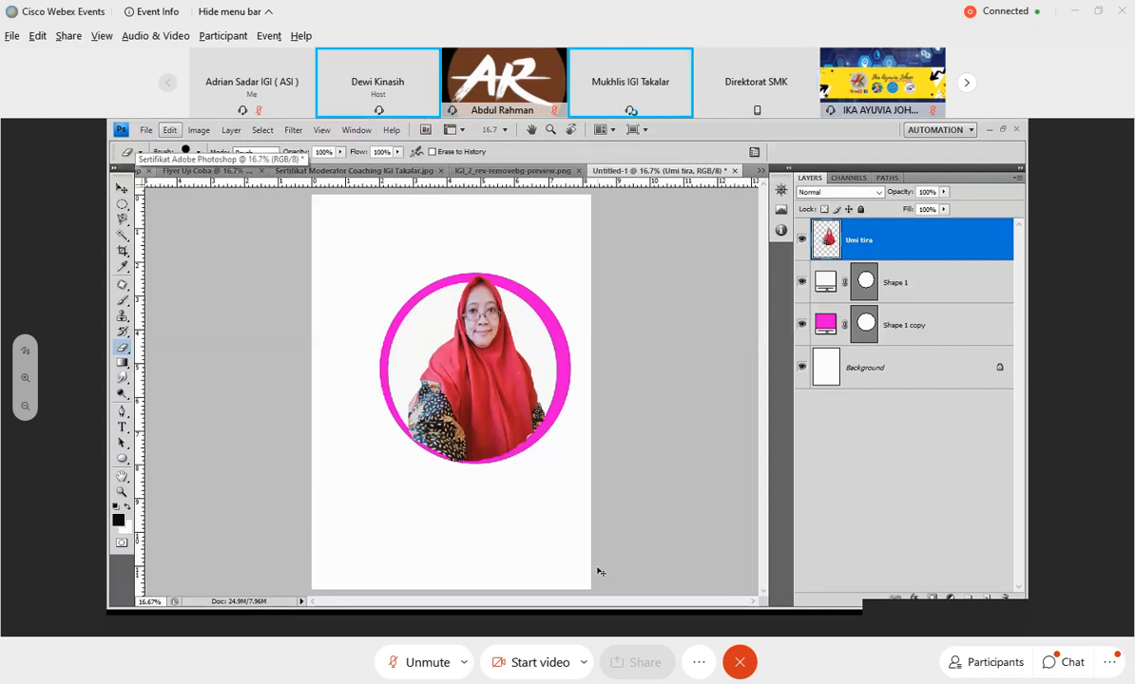
Narrow the portrait from its left edge to 98.5% width and apply the transformation.
{"action": "key", "text": "ctrl+t"}
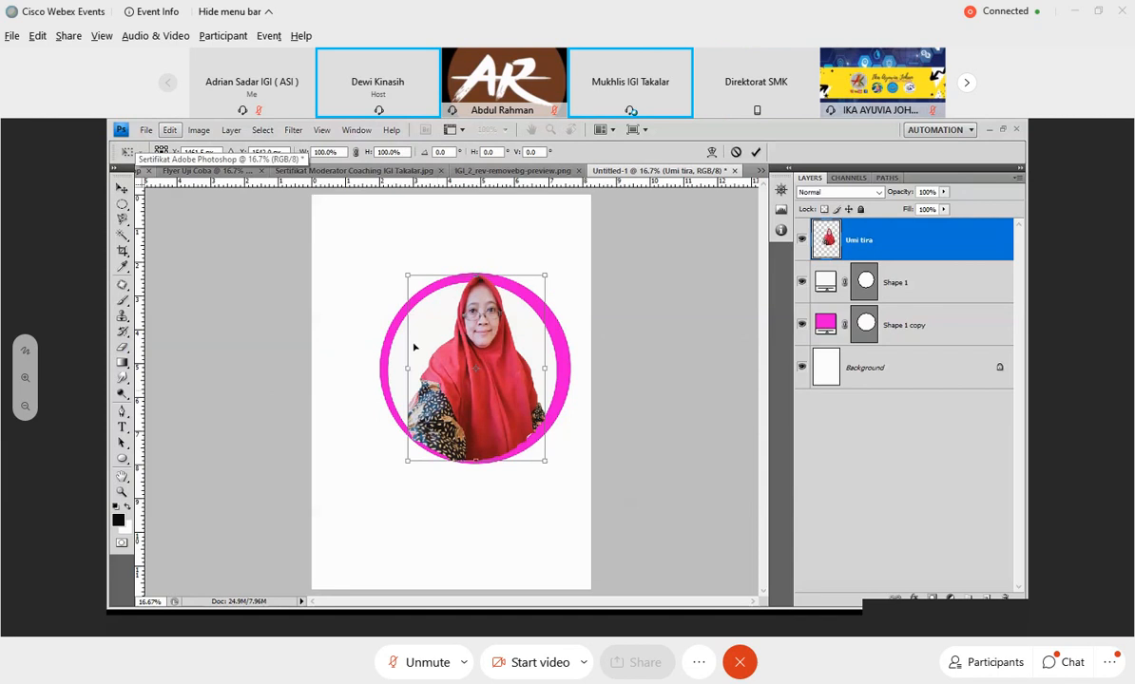
{"action": "mouse_move", "coordinate": [407, 347]}
{"action": "left_mouse_down"}
{"action": "mouse_move", "coordinate": [397, 346]}
{"action": "mouse_move", "coordinate": [407, 345]}
{"action": "left_mouse_up"}
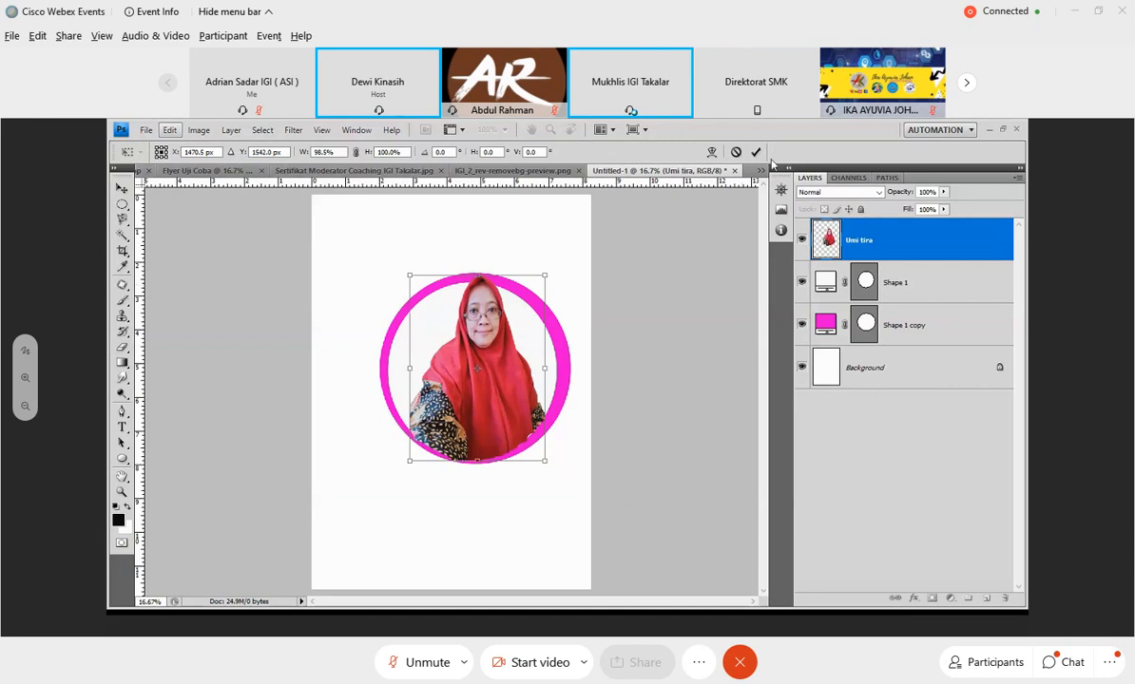
{"action": "left_click", "coordinate": [125, 191]}
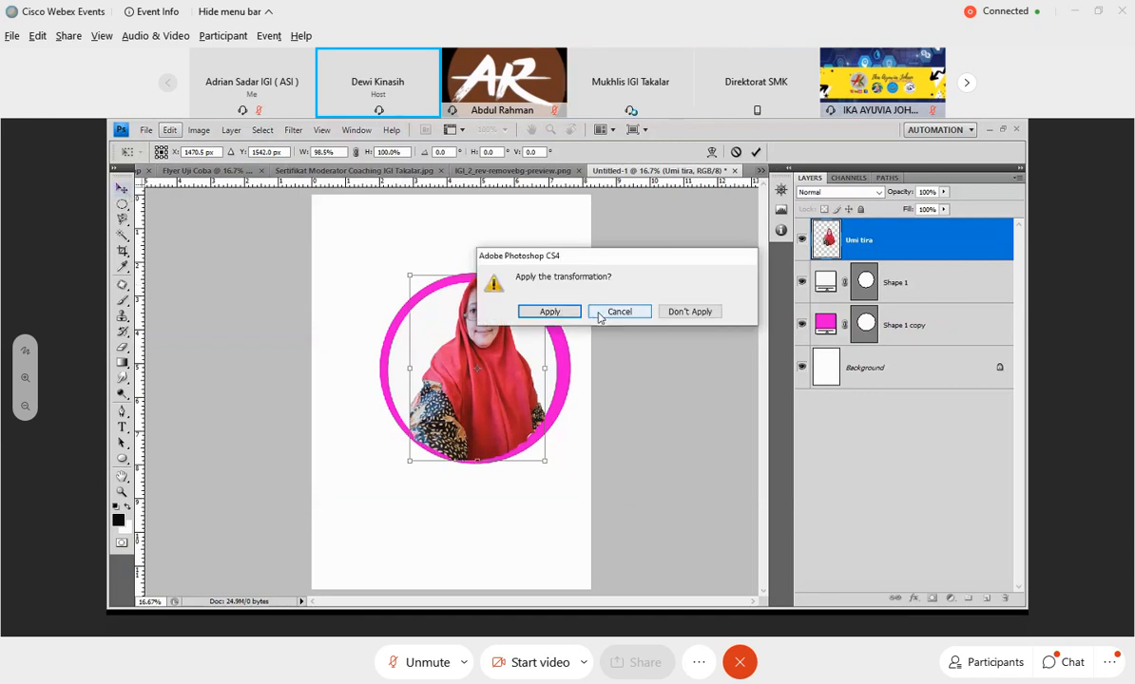
{"action": "left_click", "coordinate": [618, 312]}
{"action": "key", "text": "Return"}
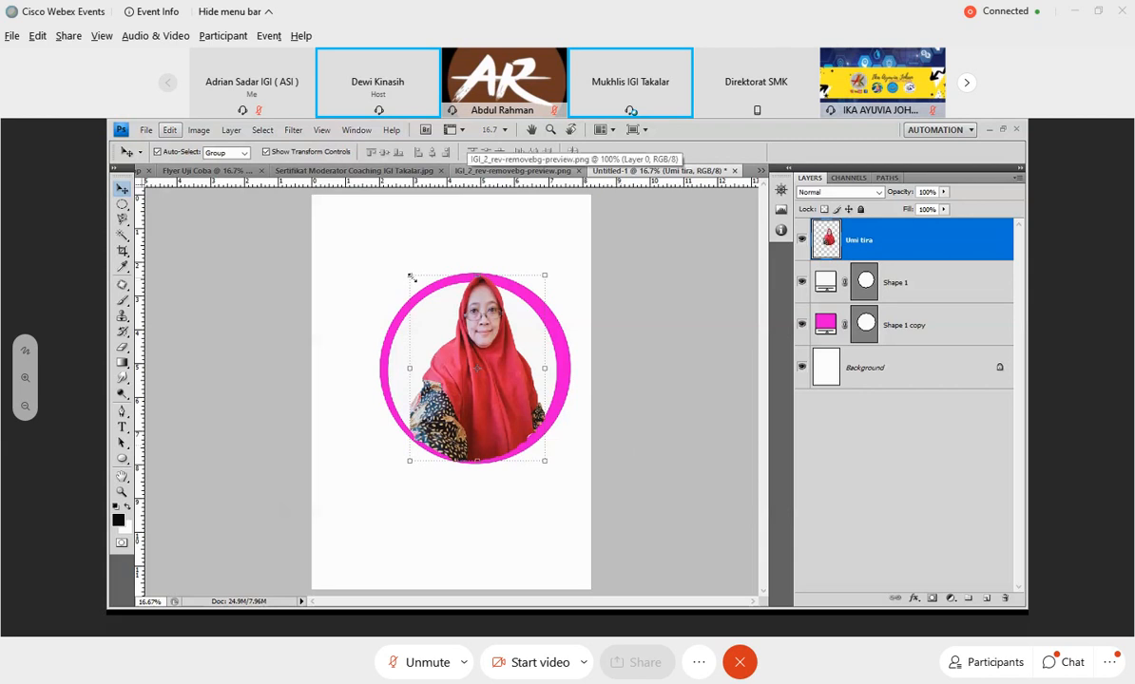
Try to enlarge the portrait far beyond the ring to about 236% width and 172% height, and cancel the transformation.
{"action": "left_click_drag", "start_coordinate": [411, 278], "coordinate": [373, 208]}
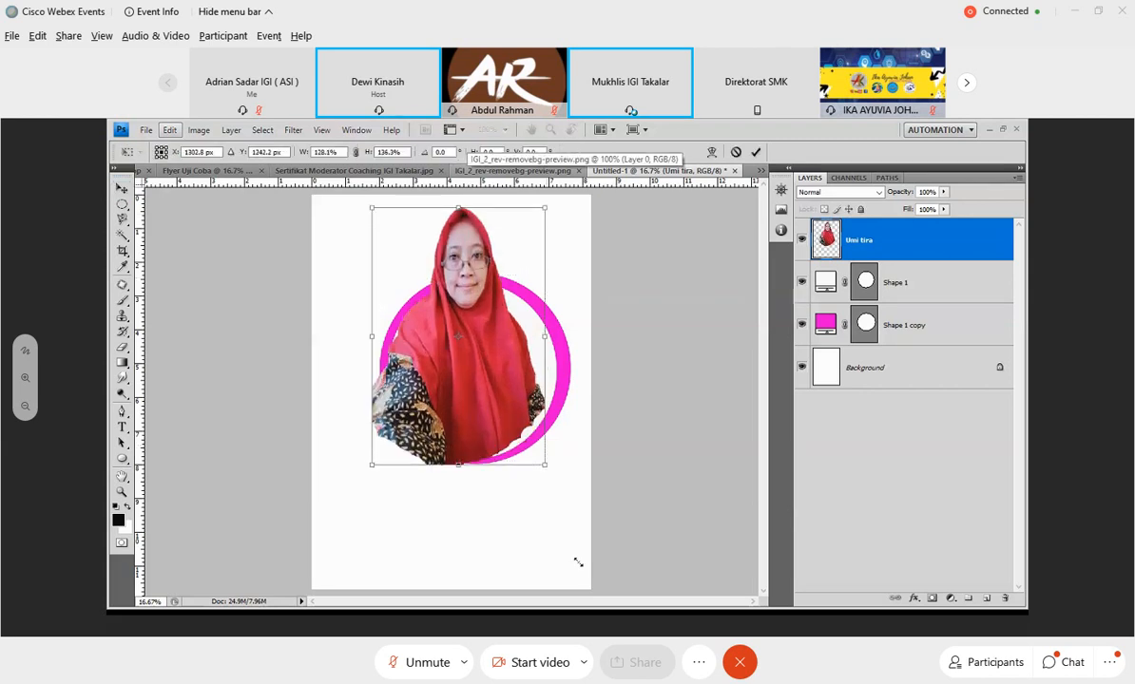
{"action": "left_click_drag", "start_coordinate": [578, 563], "coordinate": [622, 549]}
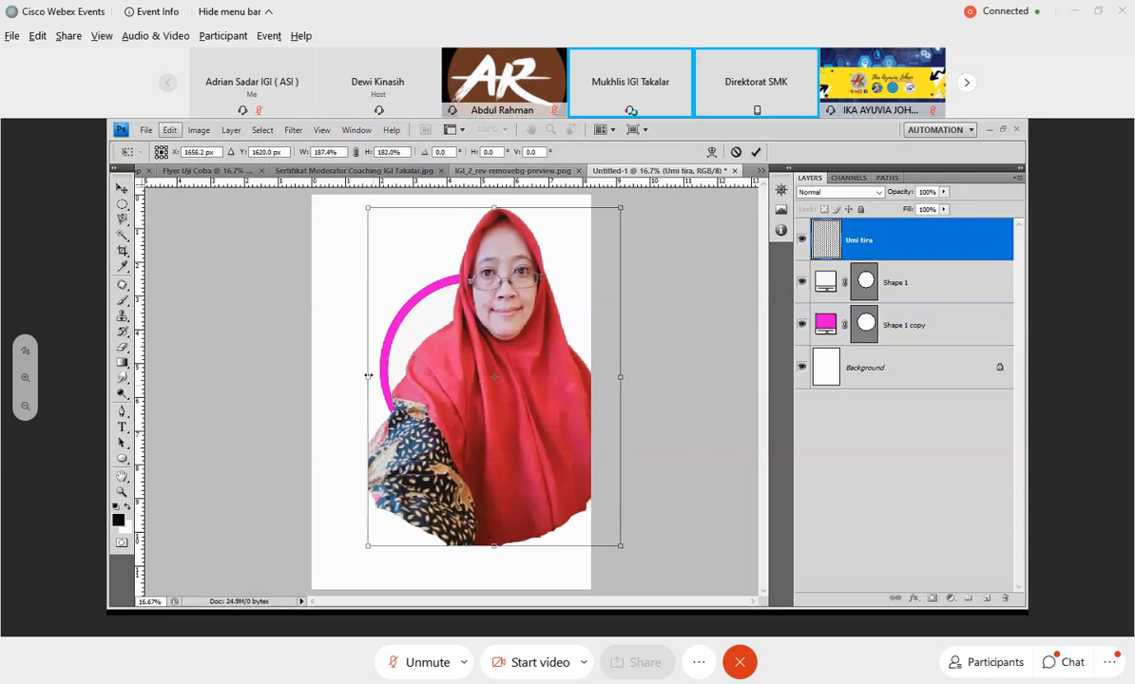
{"action": "left_click_drag", "start_coordinate": [369, 376], "coordinate": [287, 376]}
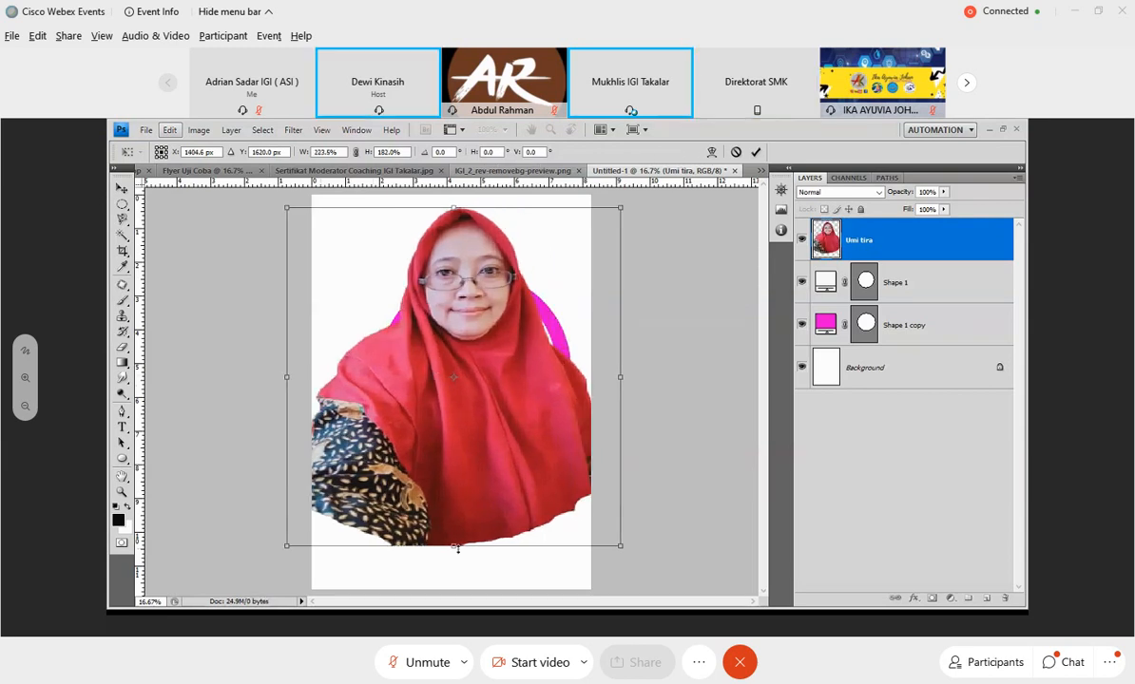
{"action": "left_click_drag", "start_coordinate": [456, 548], "coordinate": [468, 632]}
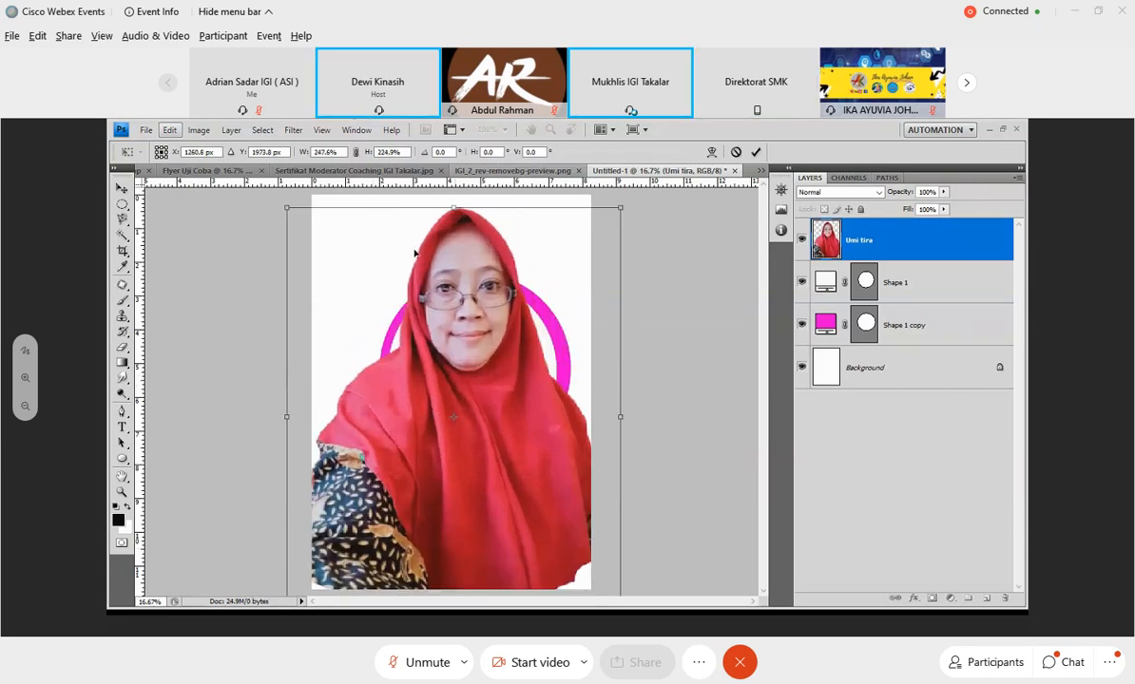
{"action": "left_click_drag", "start_coordinate": [453, 206], "coordinate": [454, 181]}
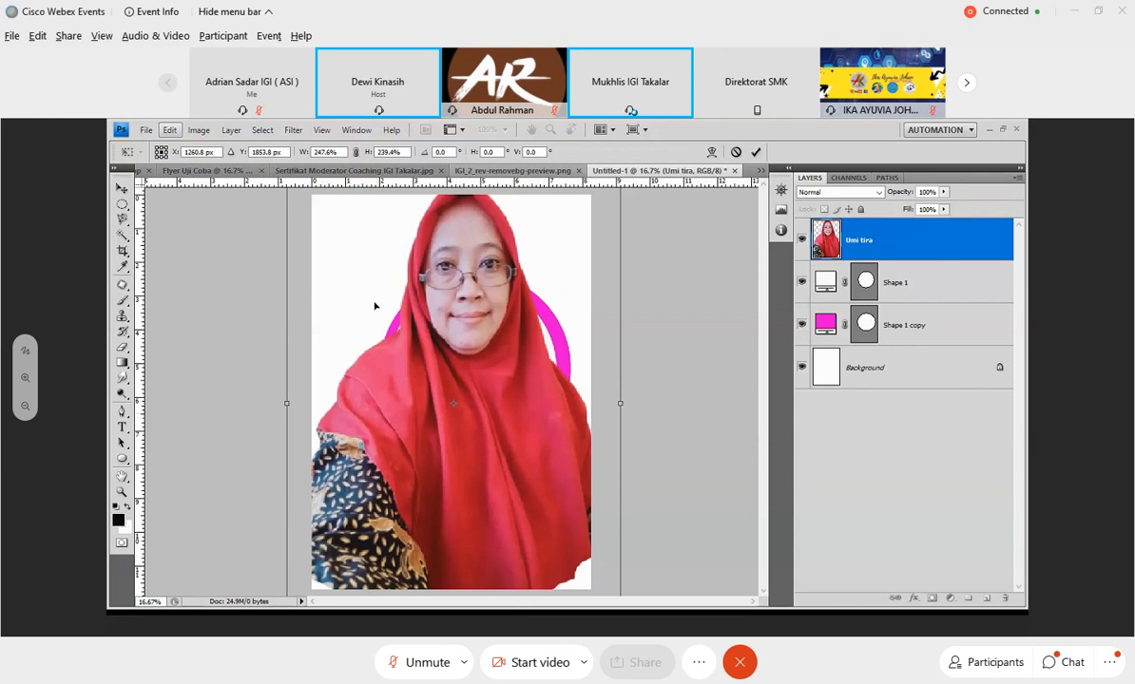
{"action": "left_click_drag", "start_coordinate": [375, 306], "coordinate": [379, 364]}
{"action": "left_click_drag", "start_coordinate": [292, 239], "coordinate": [356, 323]}
{"action": "left_click_drag", "start_coordinate": [456, 393], "coordinate": [427, 260]}
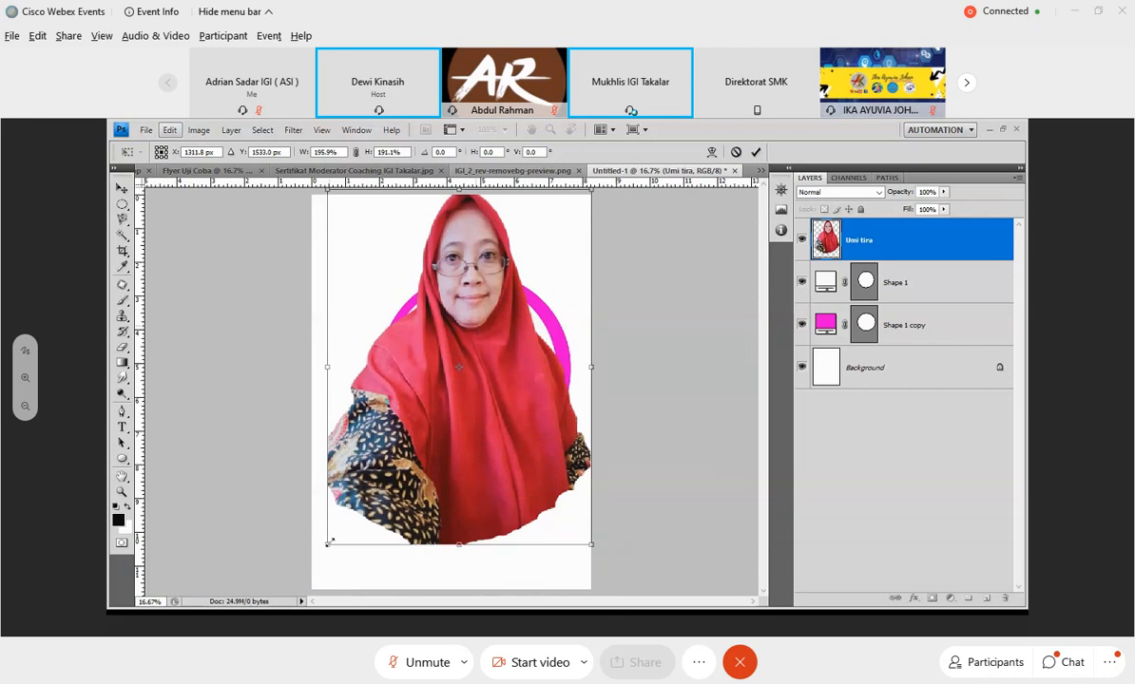
{"action": "left_click_drag", "start_coordinate": [327, 544], "coordinate": [357, 508]}
{"action": "mouse_move", "coordinate": [458, 417]}
{"action": "left_mouse_down"}
{"action": "mouse_move", "coordinate": [476, 346]}
{"action": "mouse_move", "coordinate": [466, 399]}
{"action": "left_mouse_up"}
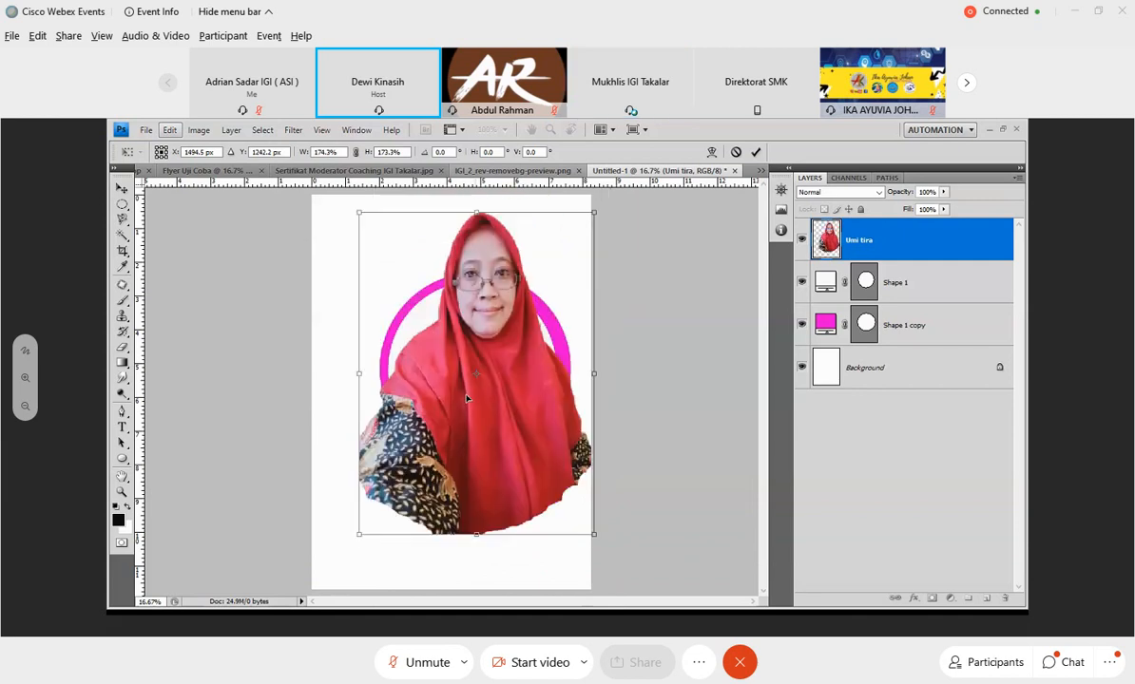
{"action": "left_click_drag", "start_coordinate": [594, 212], "coordinate": [681, 214]}
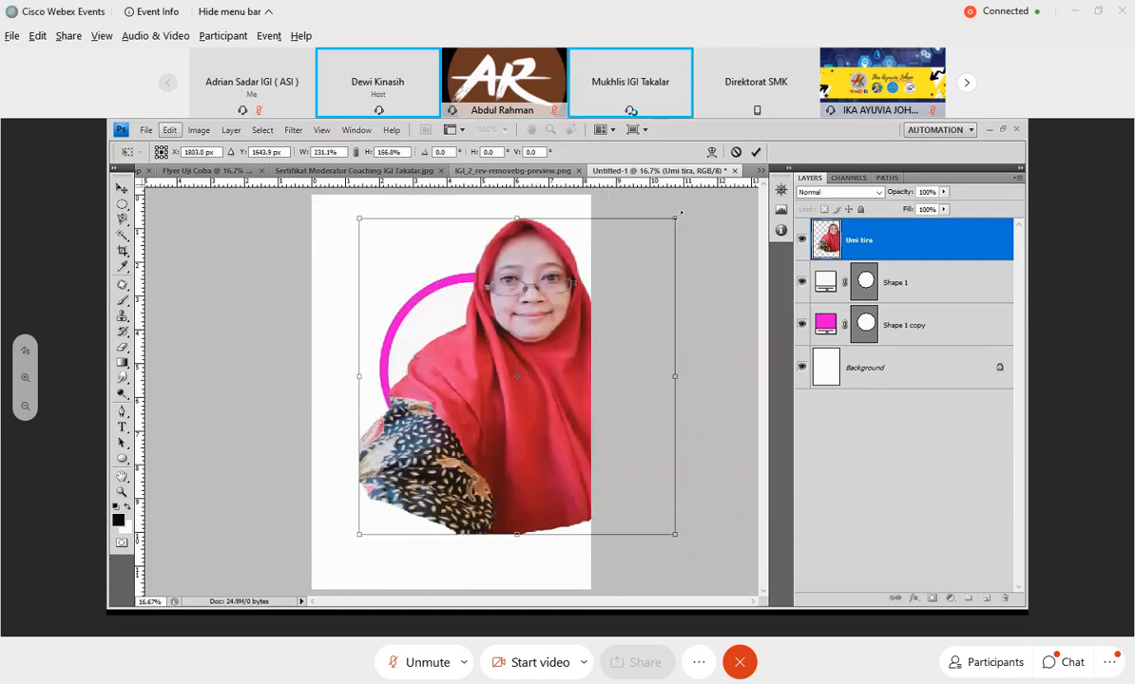
{"action": "left_click_drag", "start_coordinate": [535, 371], "coordinate": [492, 376]}
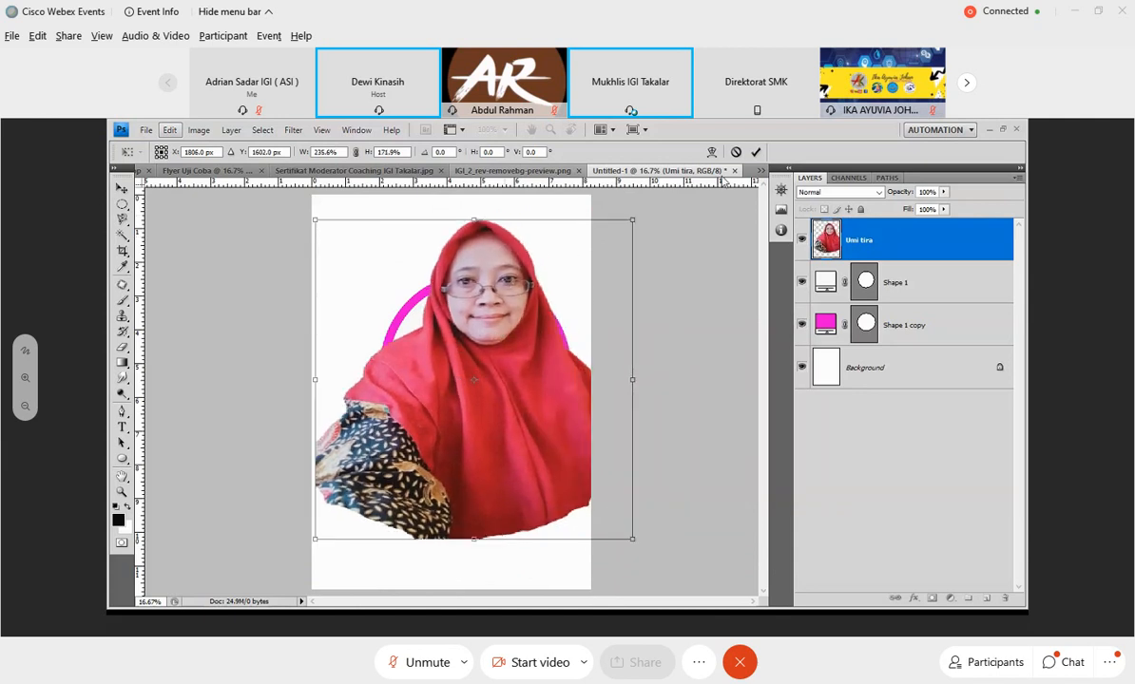
{"action": "left_click", "coordinate": [738, 153]}
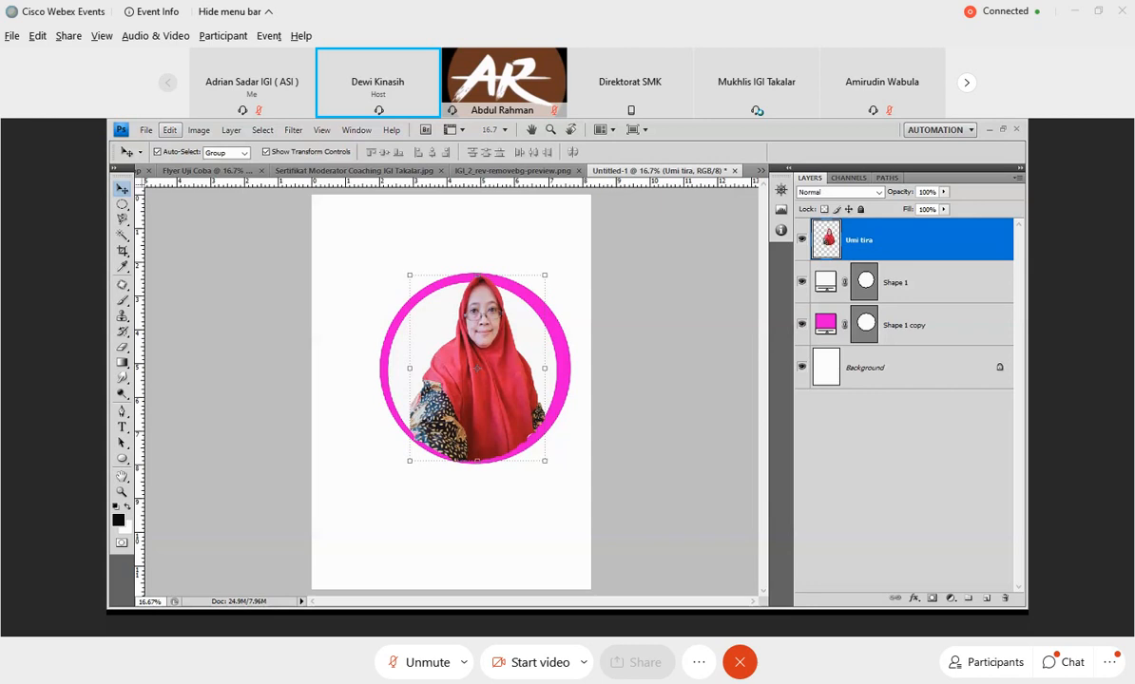
{"action": "double_click", "coordinate": [894, 326]}
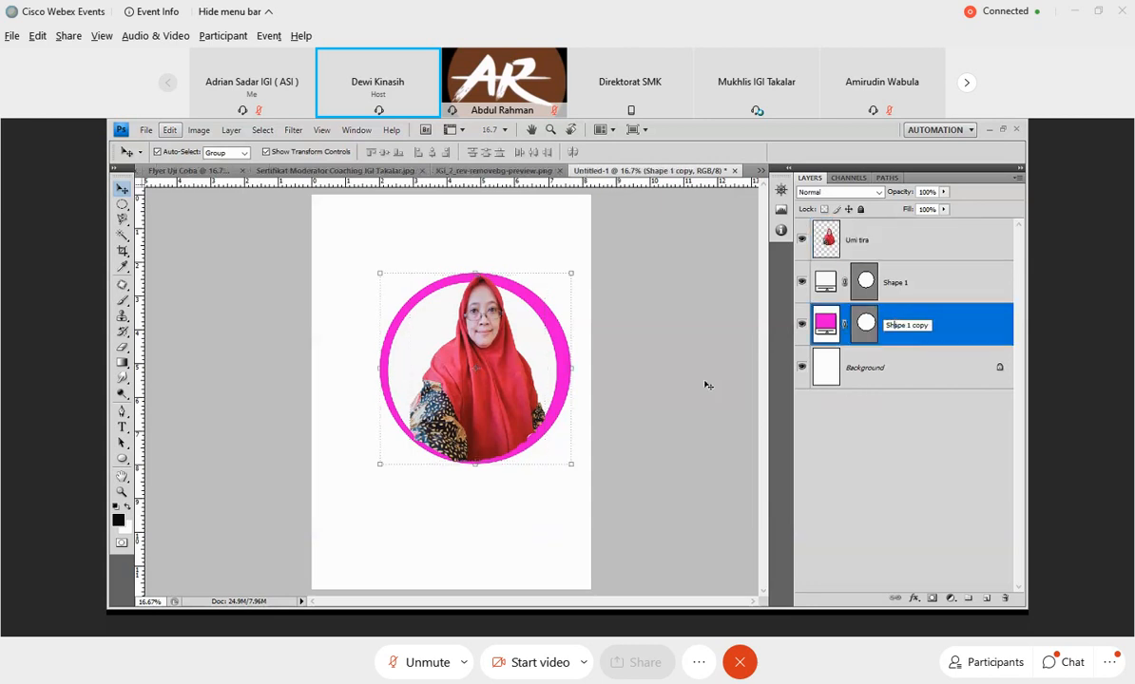
{"action": "key", "text": "Return"}
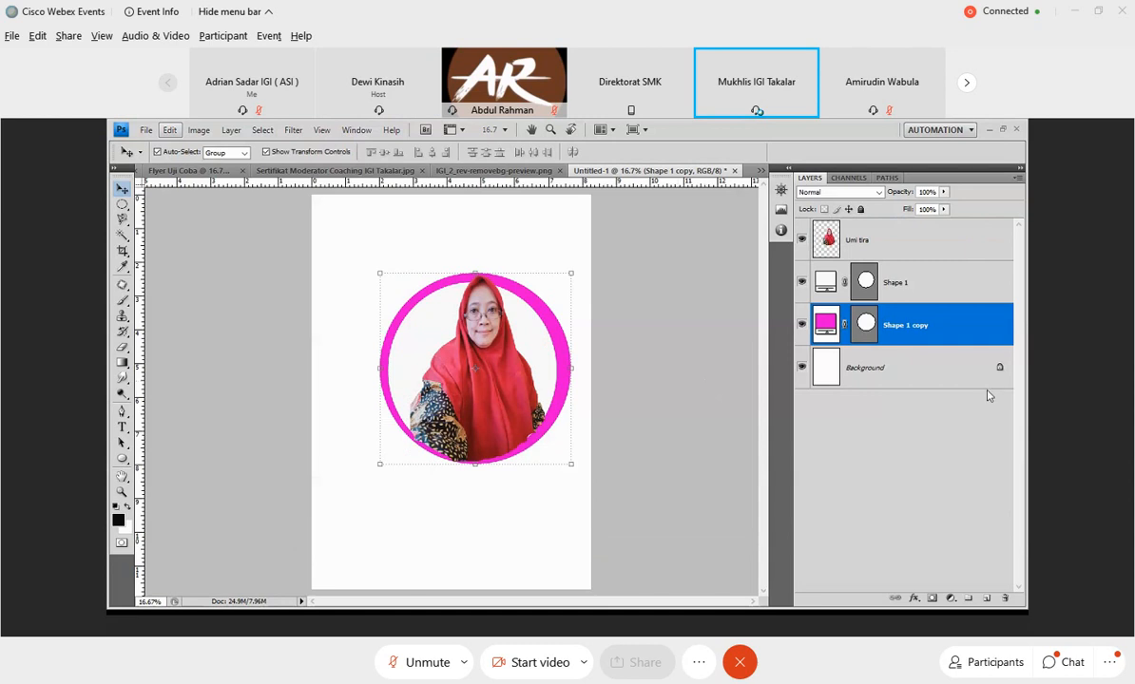
{"action": "double_click", "coordinate": [910, 335]}
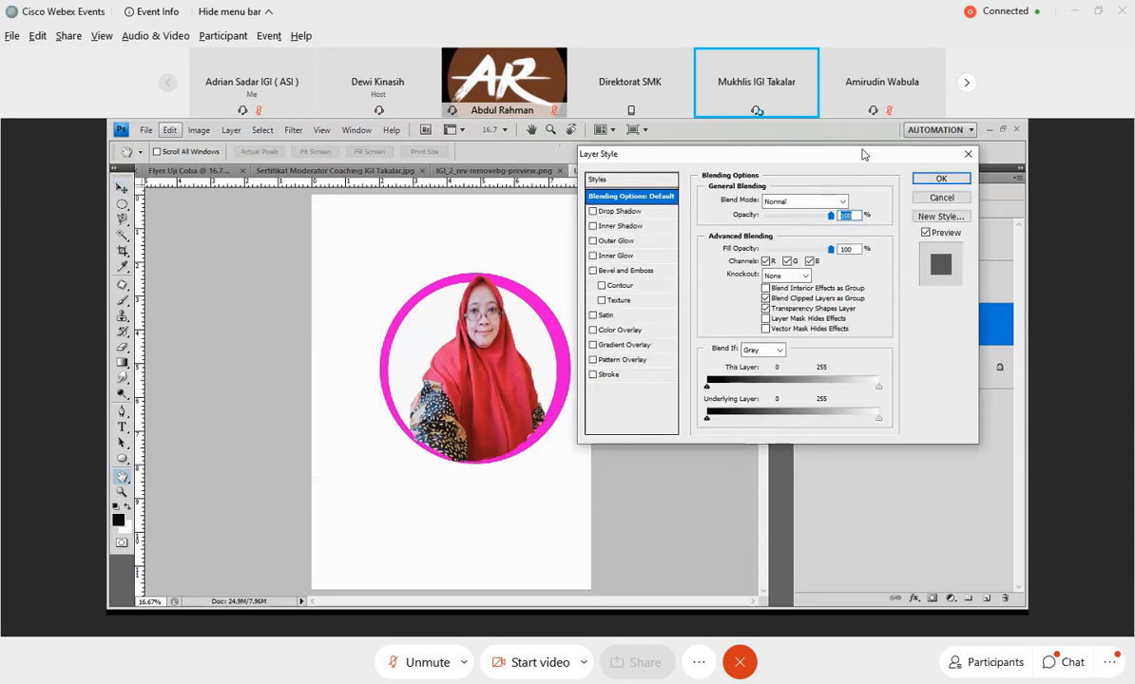
{"action": "left_click", "coordinate": [966, 177]}
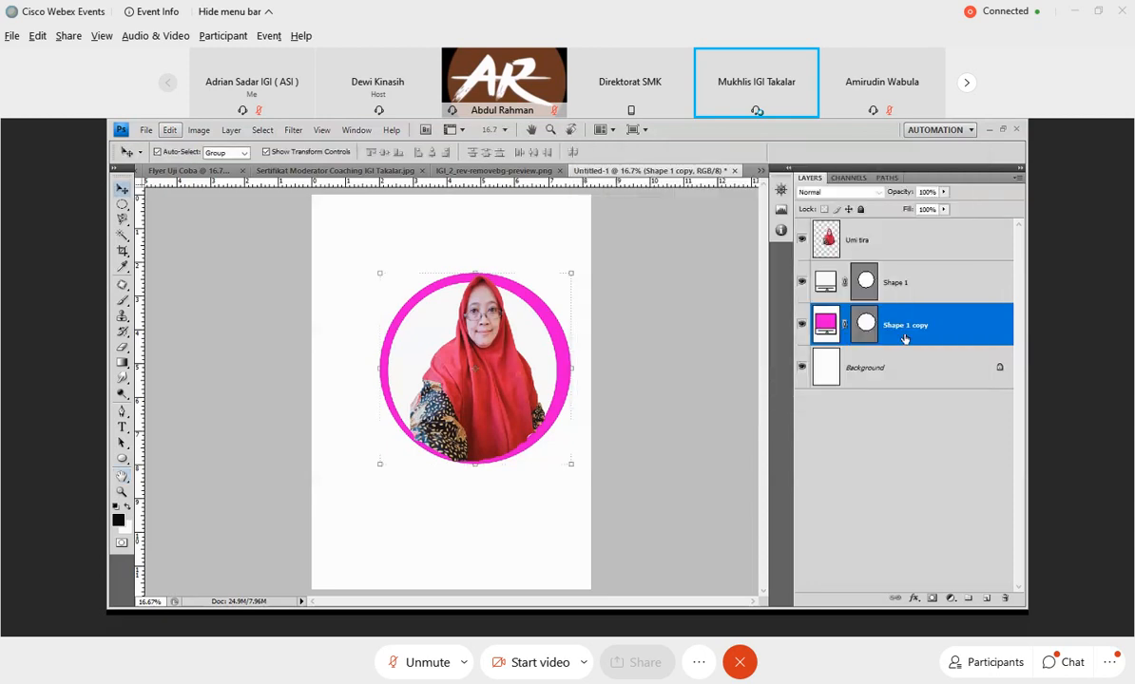
{"action": "double_click", "coordinate": [919, 326]}
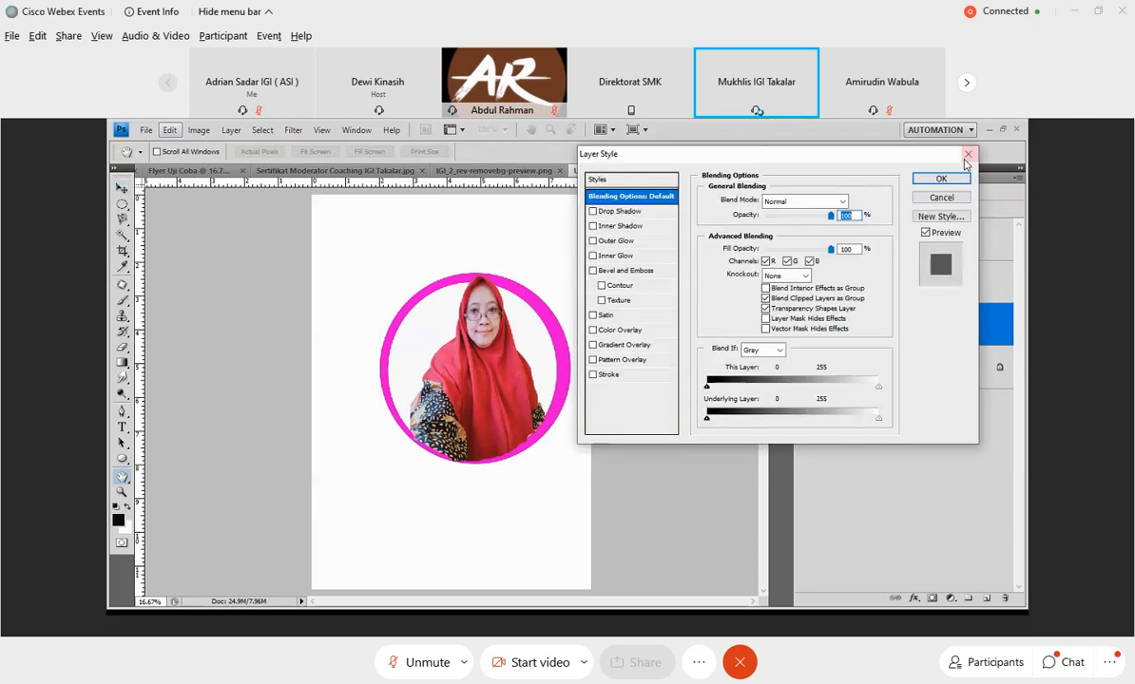
{"action": "key", "text": "Escape"}
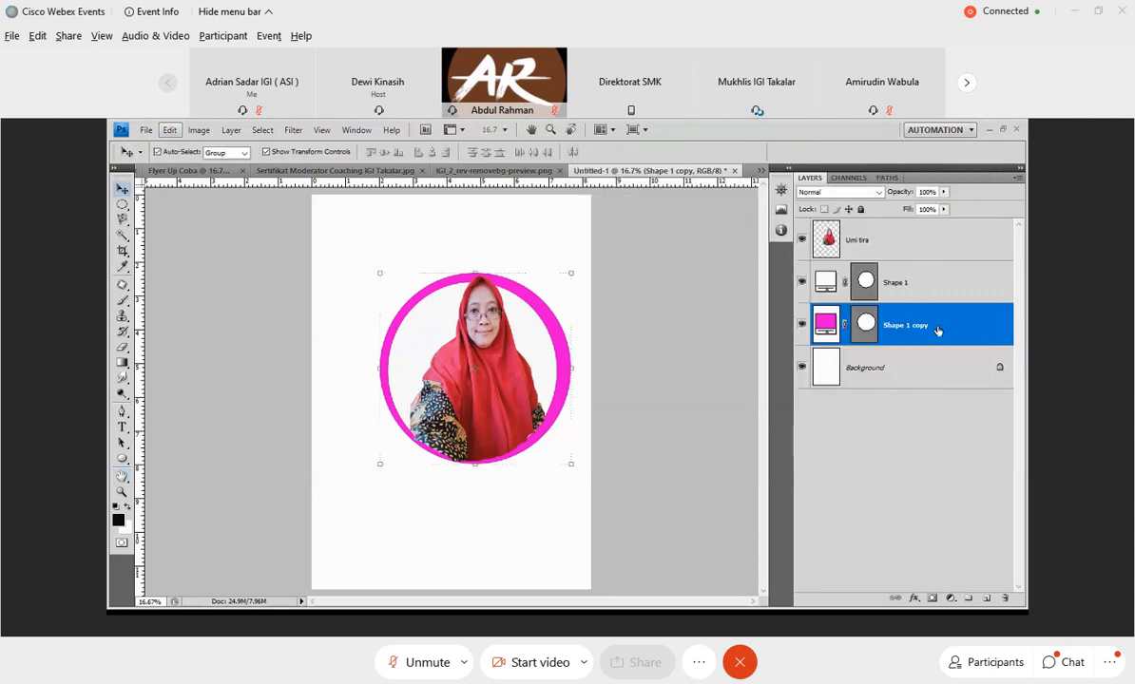
{"action": "double_click", "coordinate": [938, 329]}
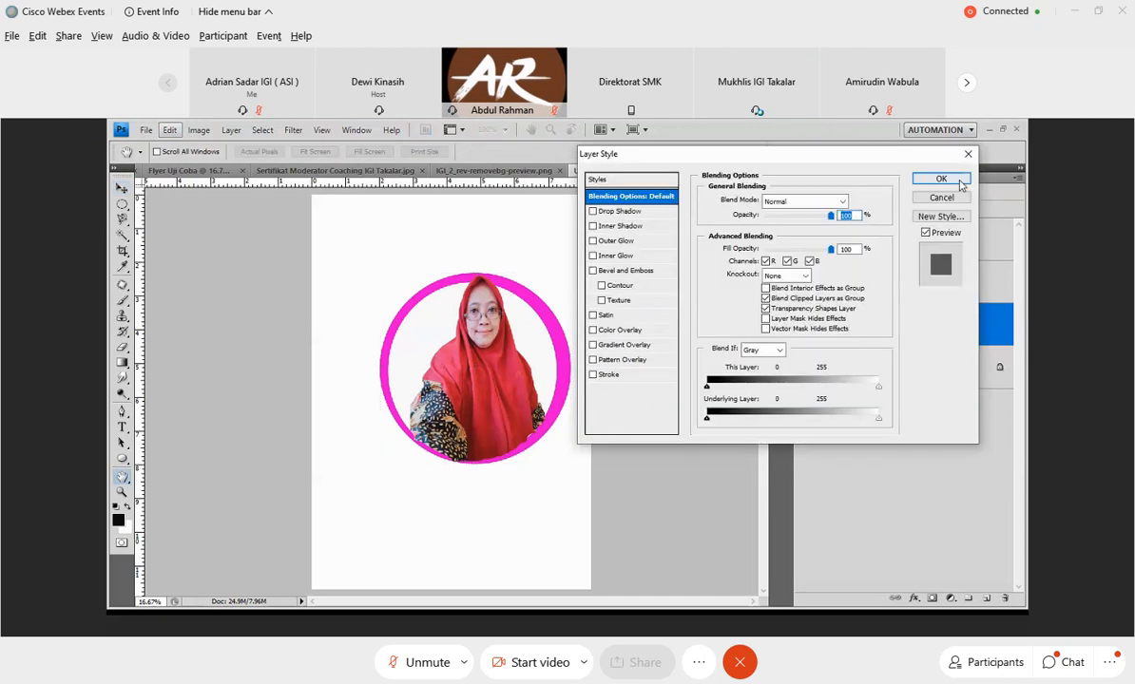
{"action": "left_click", "coordinate": [960, 182]}
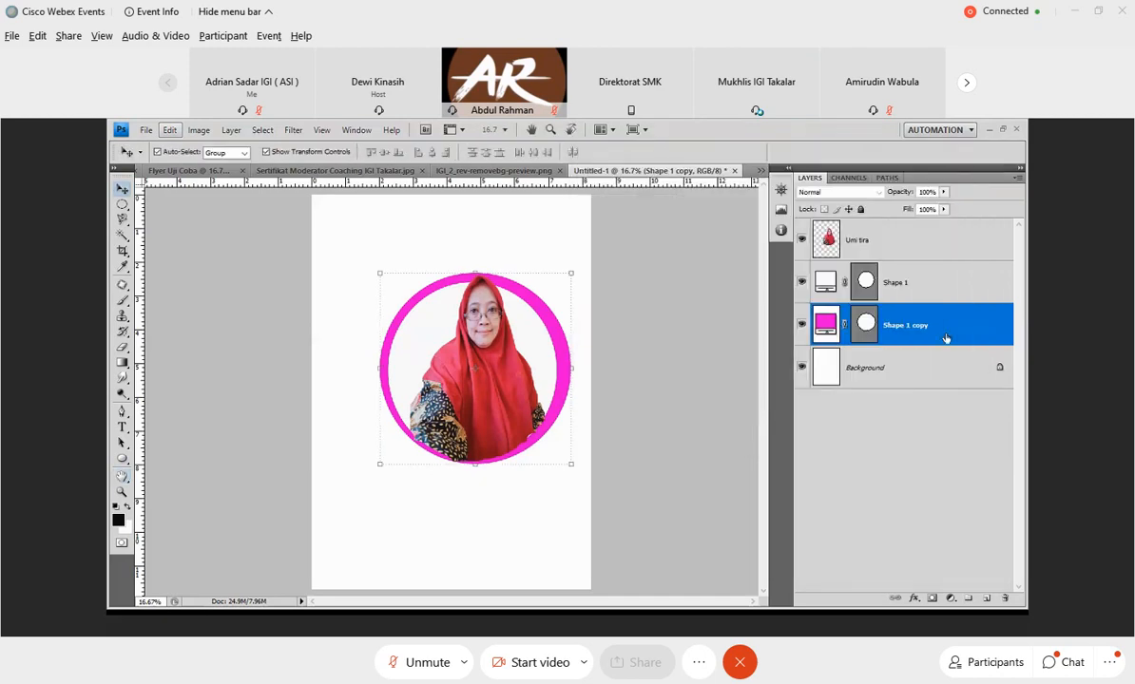
{"action": "double_click", "coordinate": [946, 337]}
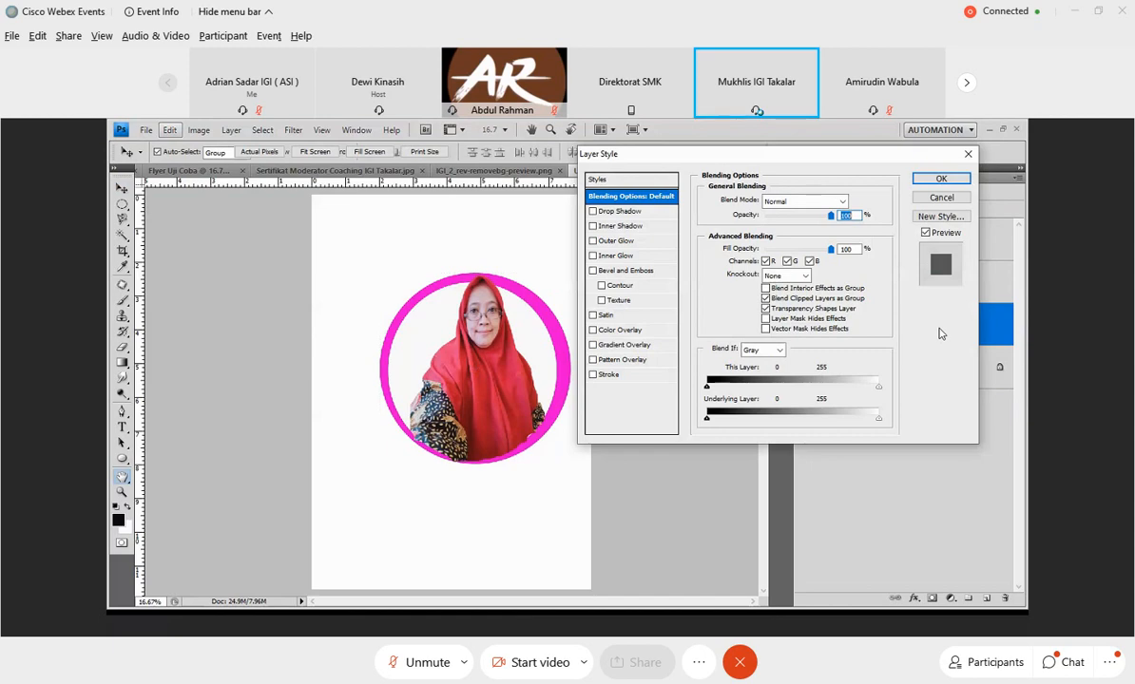
{"action": "left_click", "coordinate": [940, 180]}
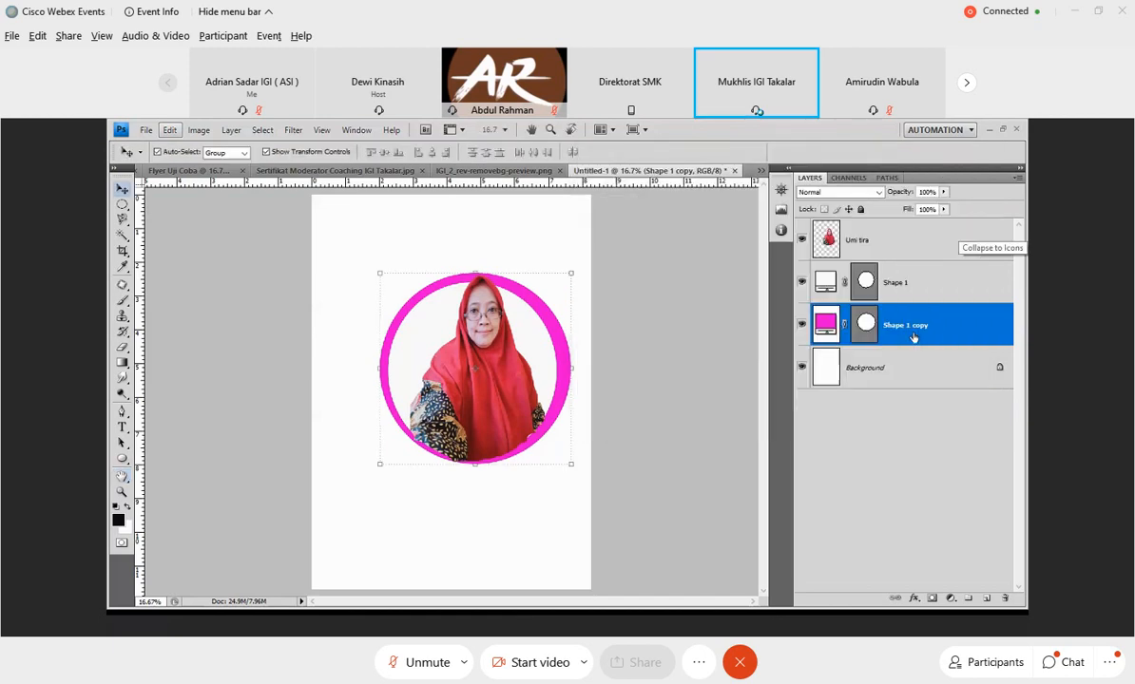
{"action": "double_click", "coordinate": [911, 331]}
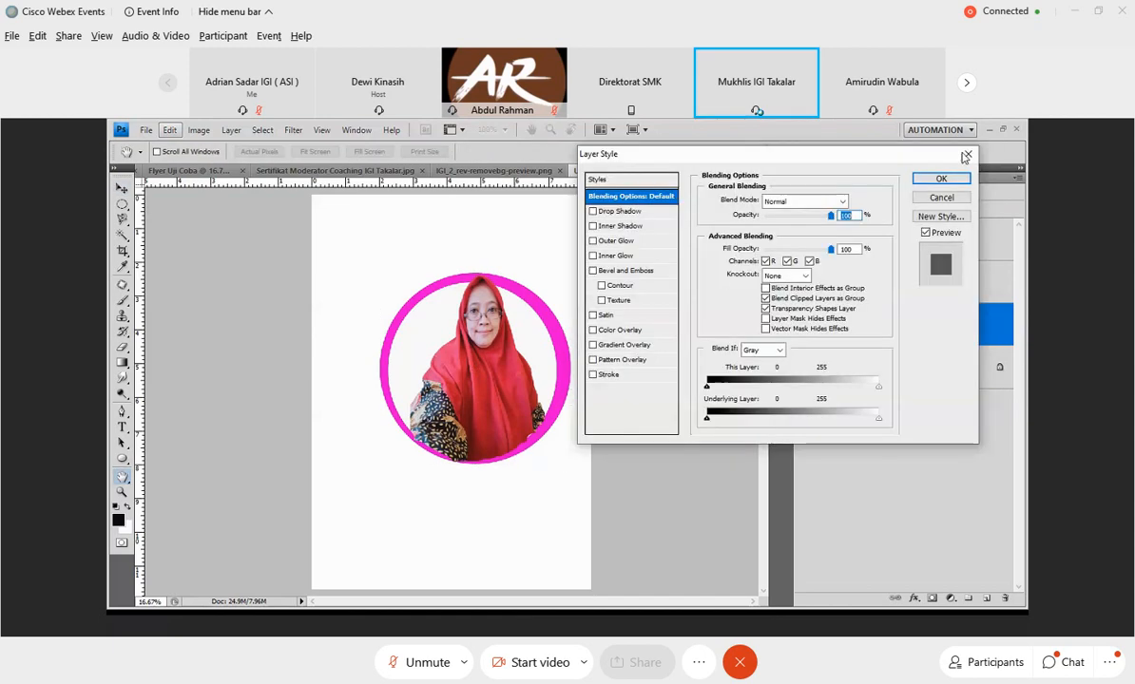
{"action": "key", "text": "Escape"}
Rename the white inner circle's shape layer to "kotak 1".
{"action": "double_click", "coordinate": [896, 282]}
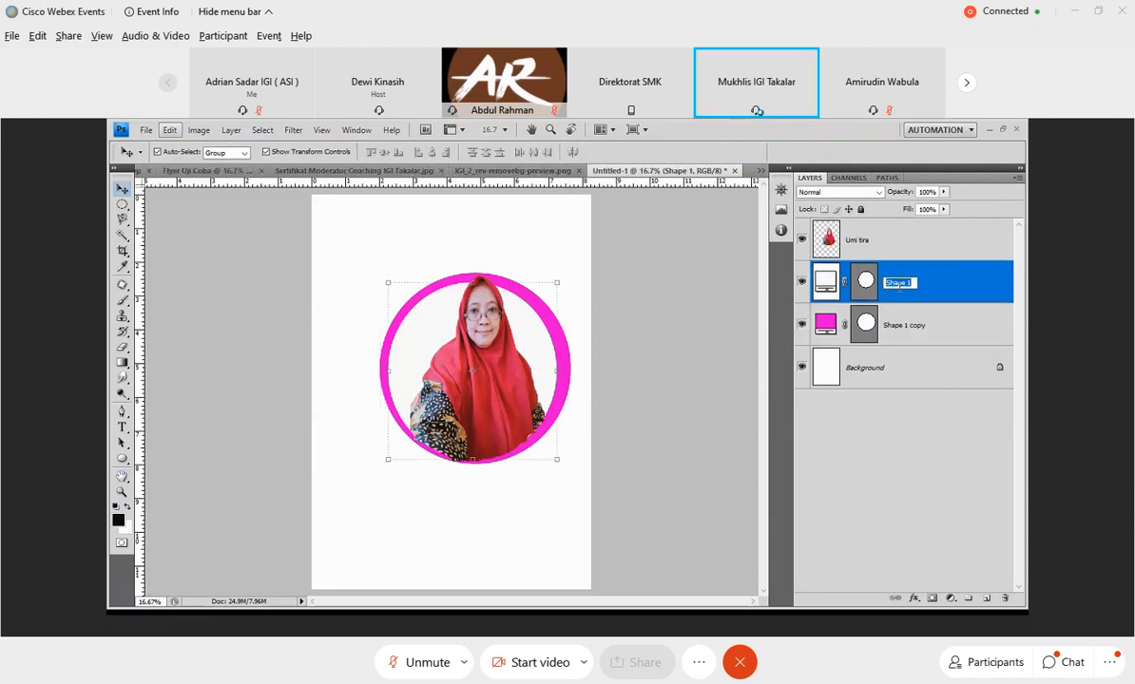
{"action": "type", "text": "ko"}
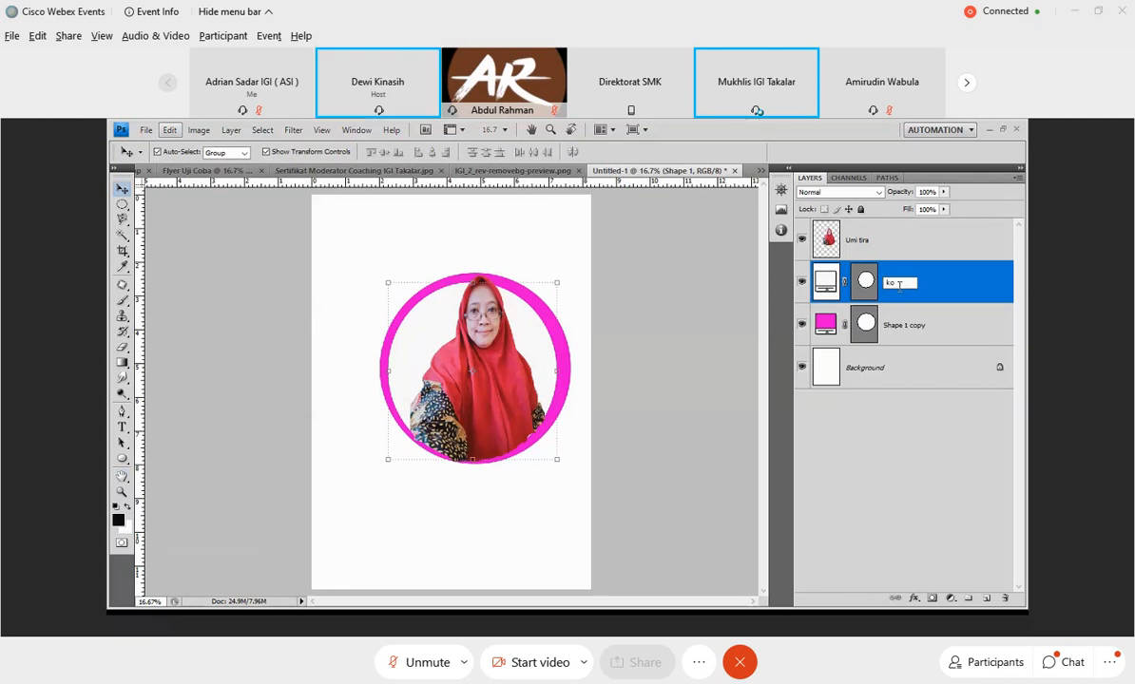
{"action": "type", "text": "tak 1"}
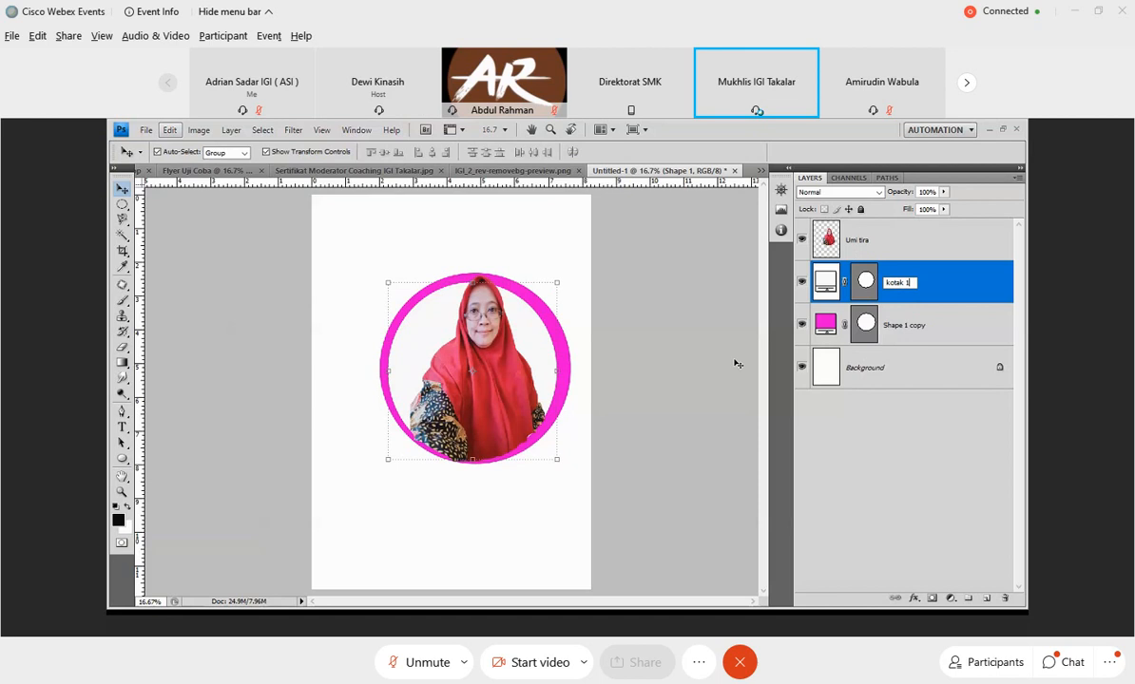
{"action": "key", "text": "Return"}
Rename the magenta circle's shape layer to "Kotak 2" and select the portrait layer.
{"action": "left_click", "coordinate": [913, 329]}
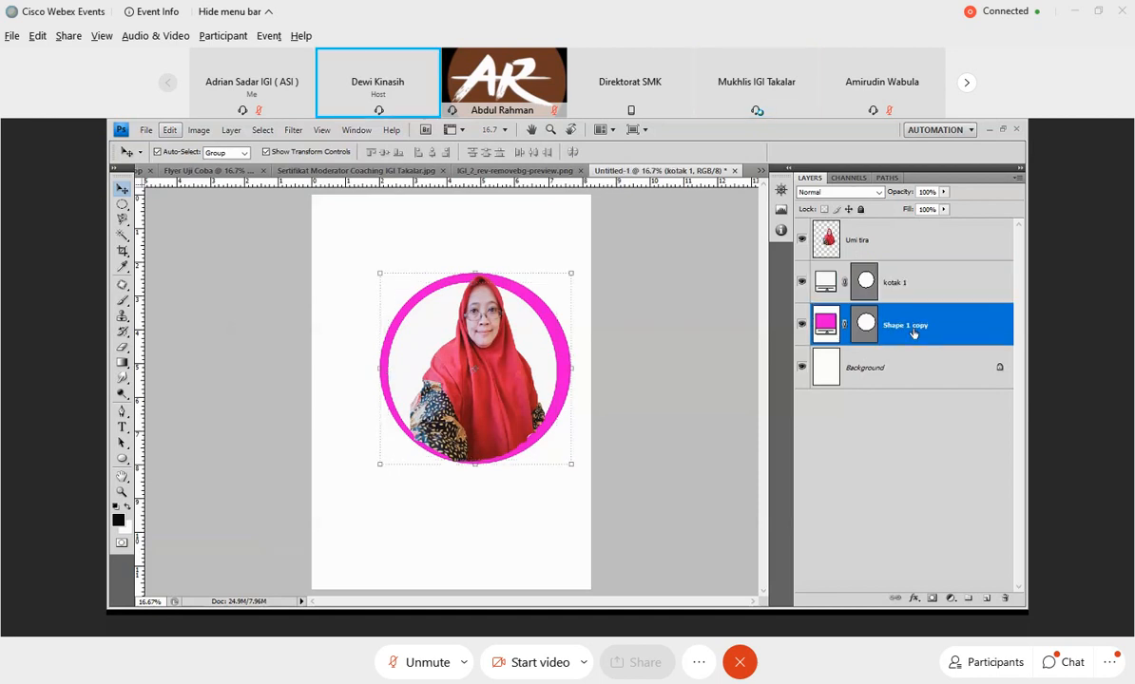
{"action": "double_click", "coordinate": [912, 327]}
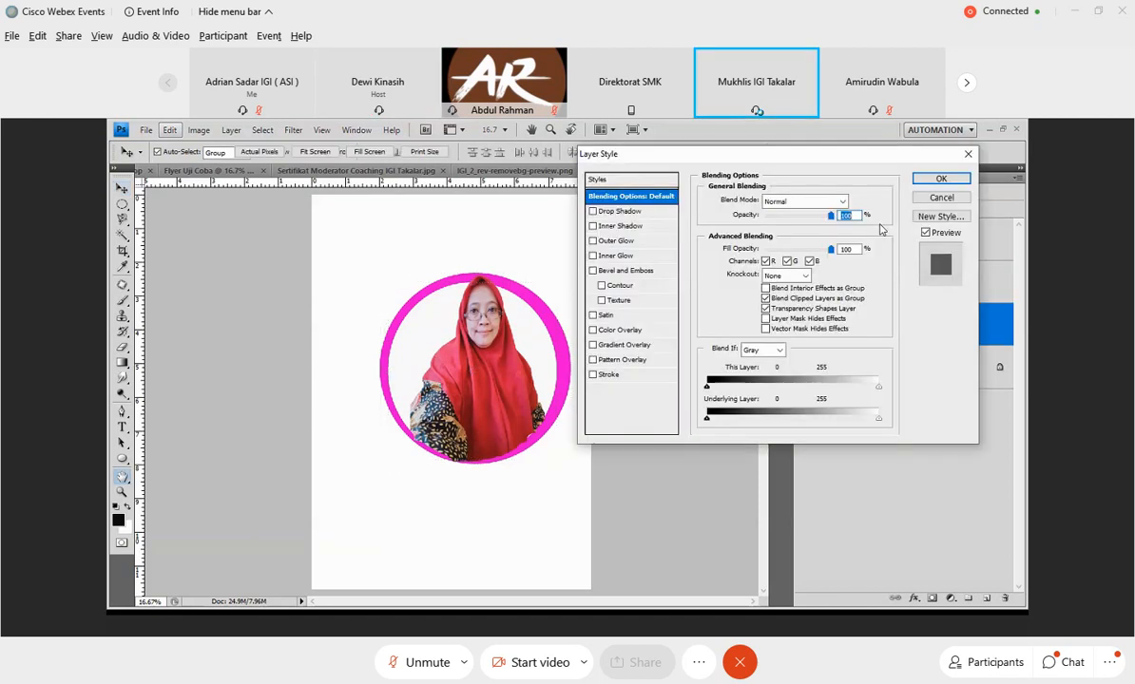
{"action": "left_click", "coordinate": [967, 155]}
{"action": "double_click", "coordinate": [884, 327]}
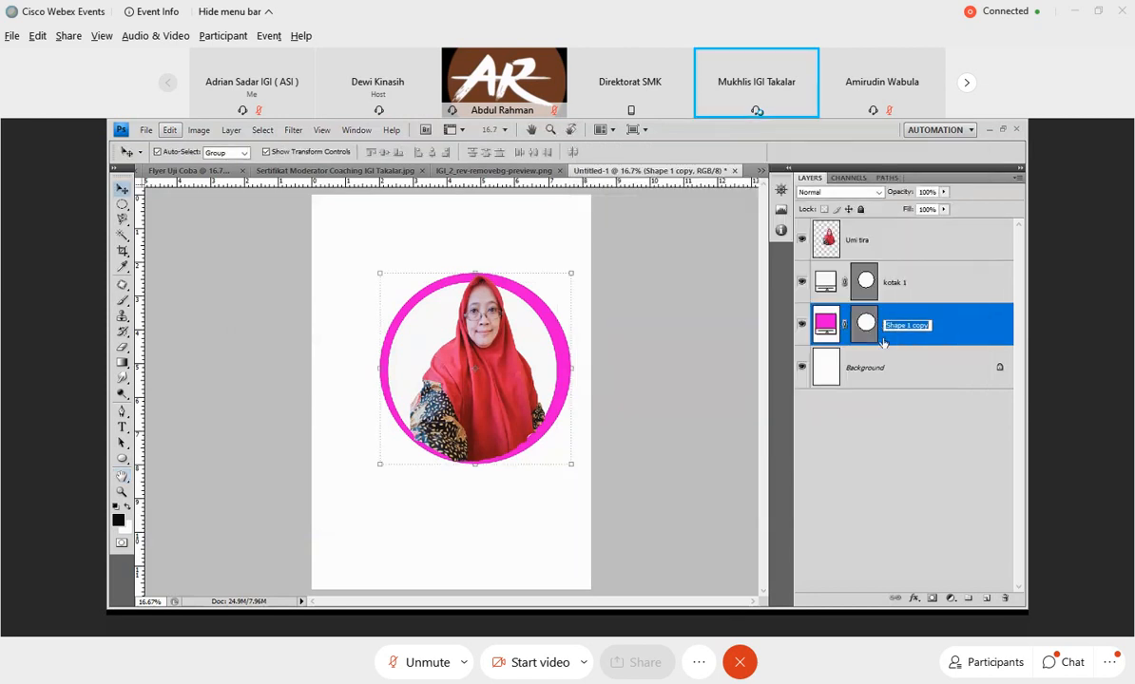
{"action": "type", "text": "Ko"}
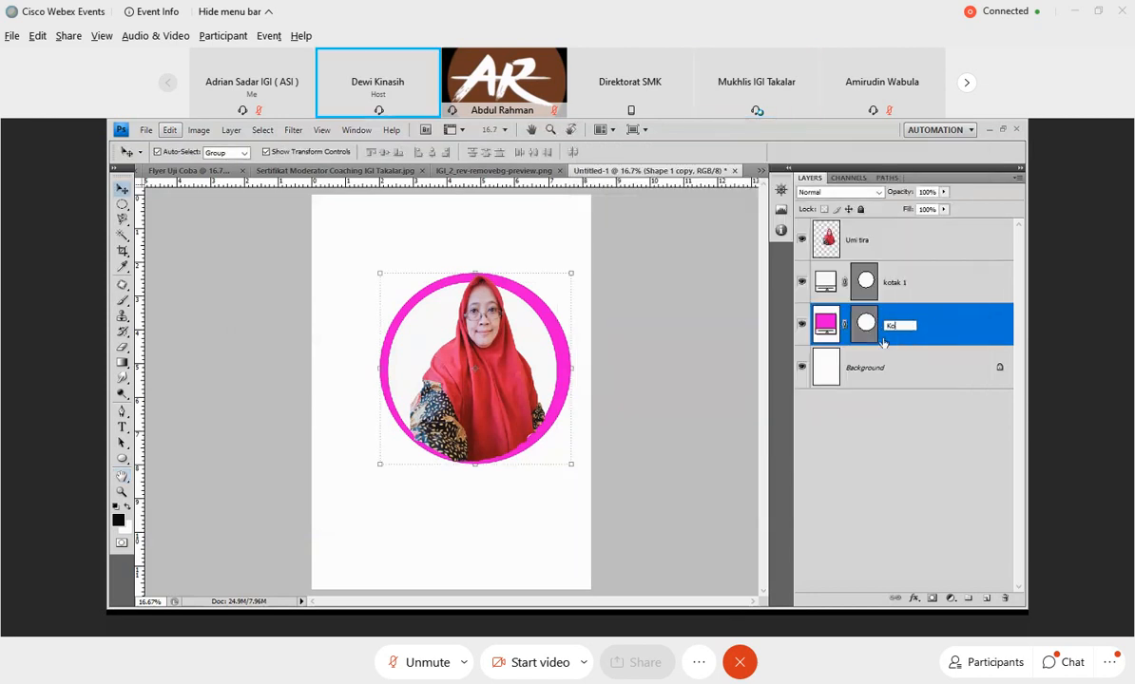
{"action": "type", "text": "tak 2"}
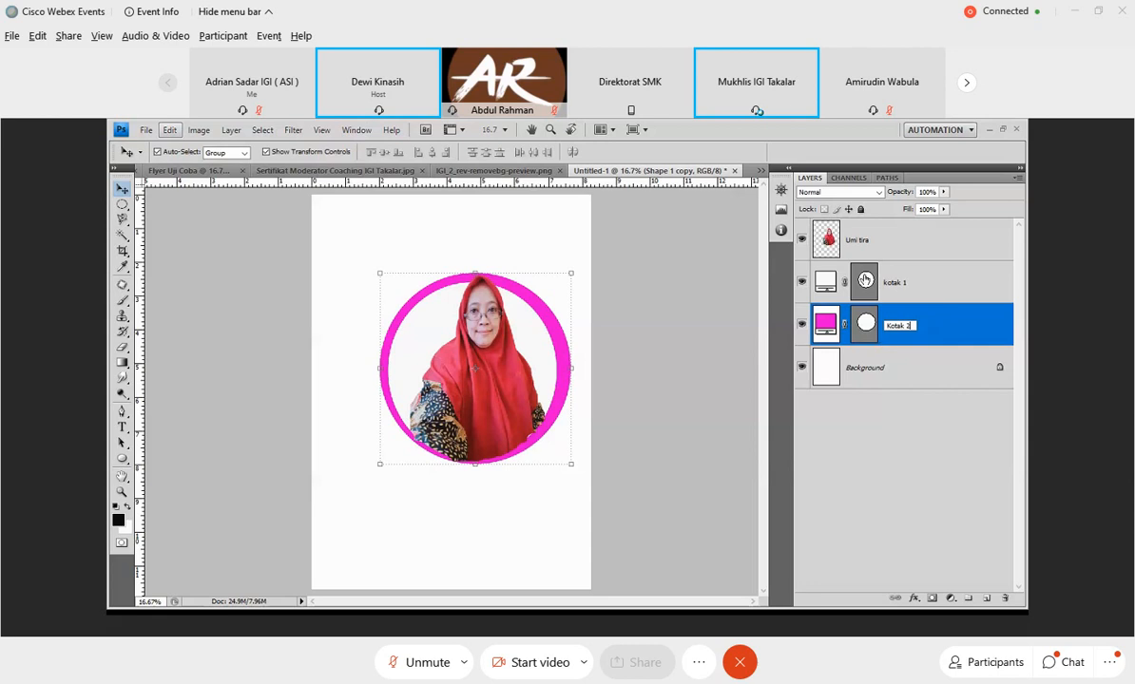
{"action": "left_click", "coordinate": [866, 245]}
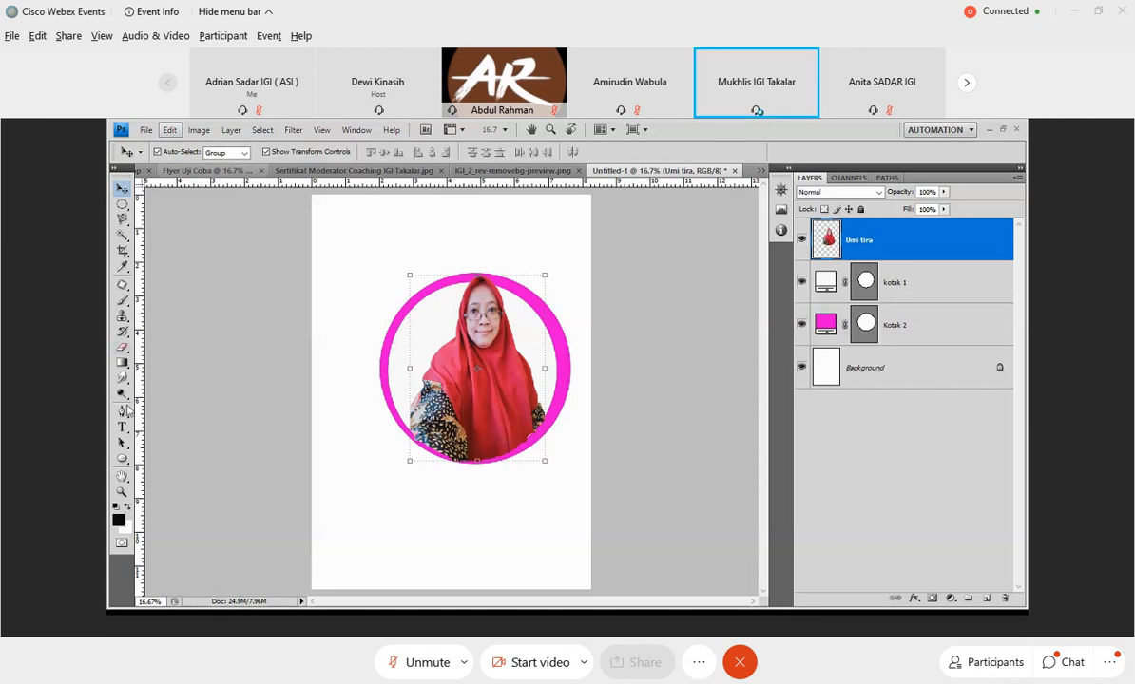
Open the face photo "download (2)" from the Photoshop folder, one level above Pemateri.
{"action": "left_click", "coordinate": [149, 130]}
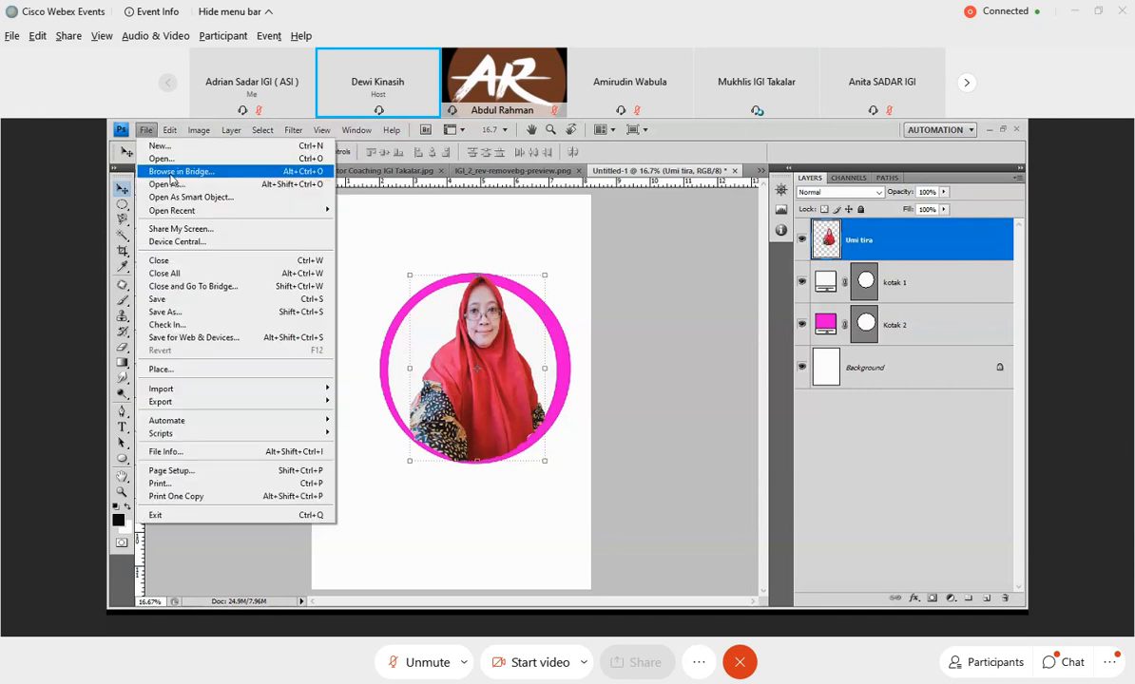
{"action": "left_click", "coordinate": [170, 161]}
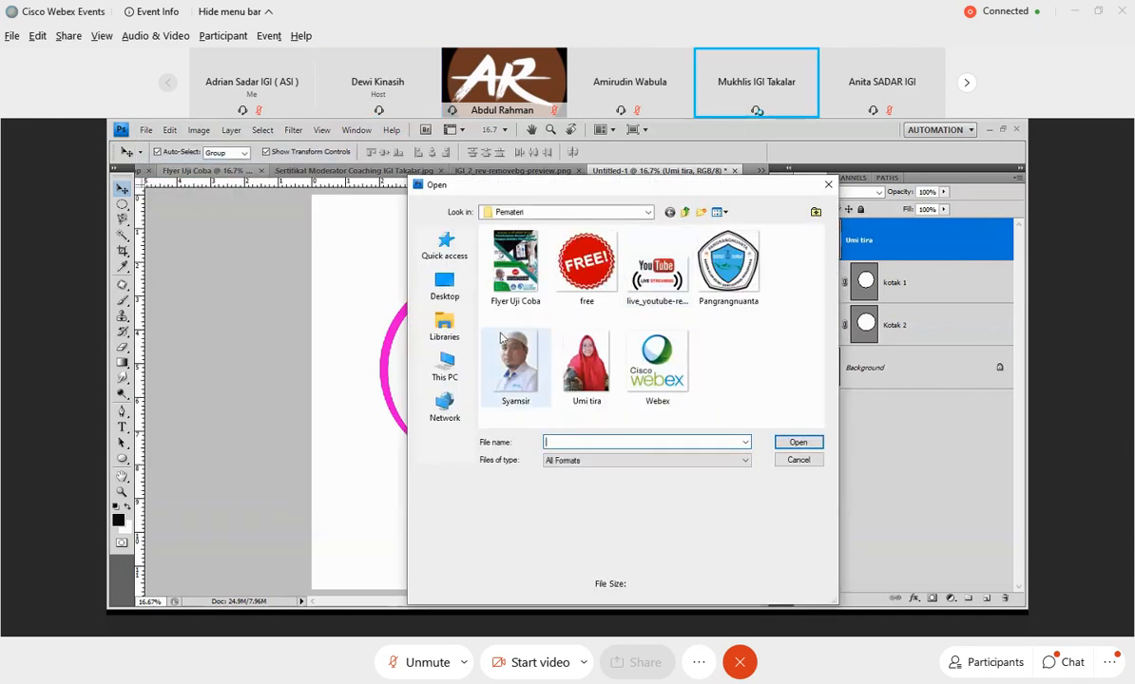
{"action": "left_click", "coordinate": [669, 215]}
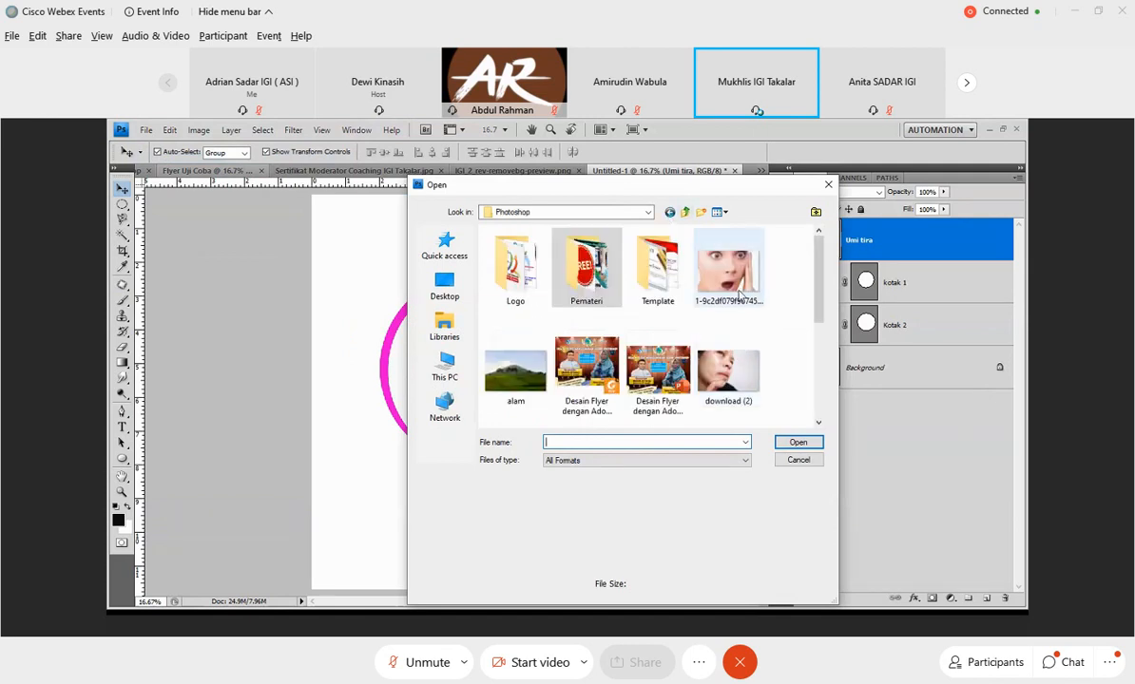
{"action": "left_click", "coordinate": [728, 370]}
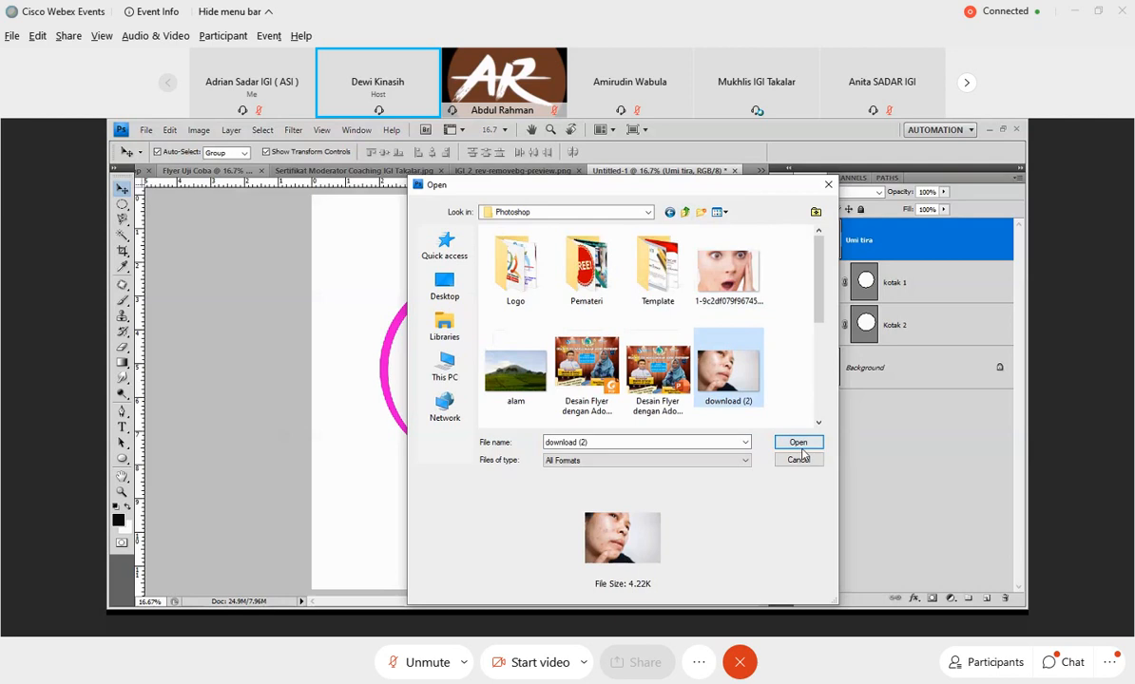
{"action": "left_click", "coordinate": [799, 443]}
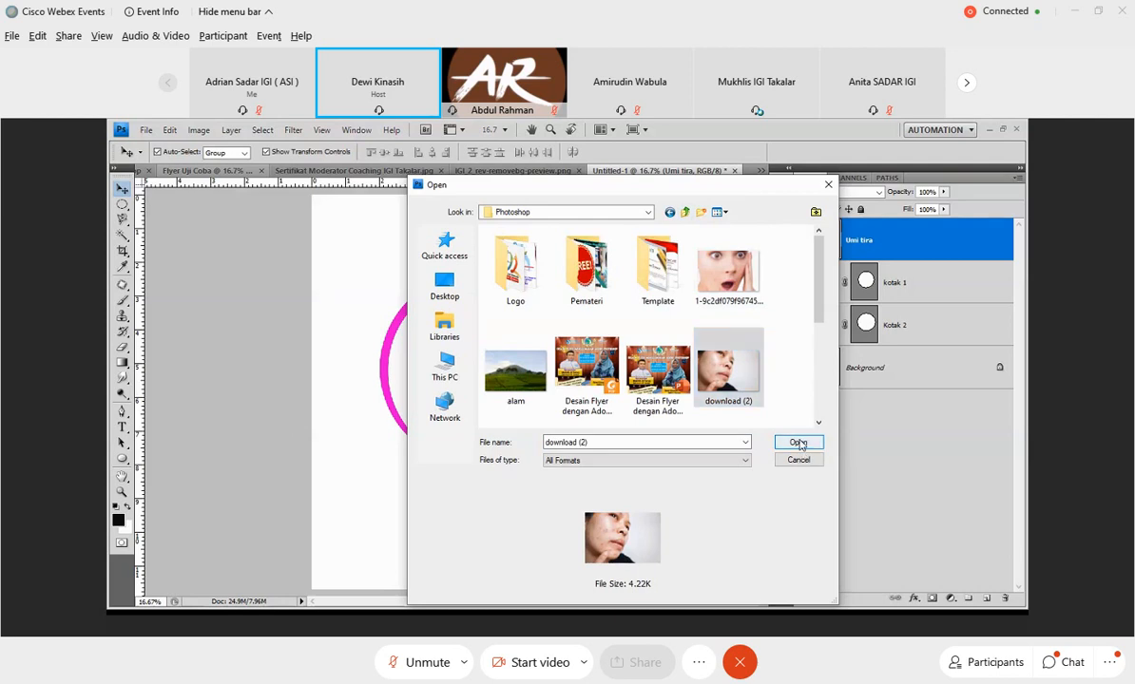
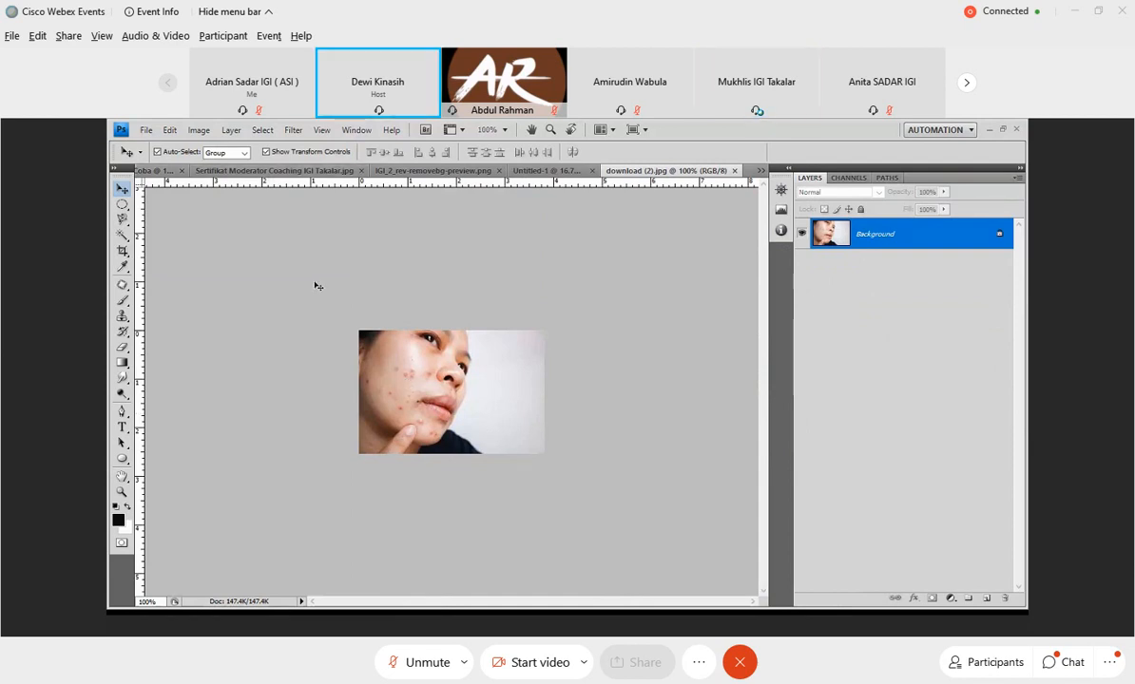
Start a Pen tool shape with an anchor point in the empty area beside the face photo and zoom in to 300%.
{"action": "left_click", "coordinate": [127, 415]}
{"action": "left_click", "coordinate": [130, 419]}
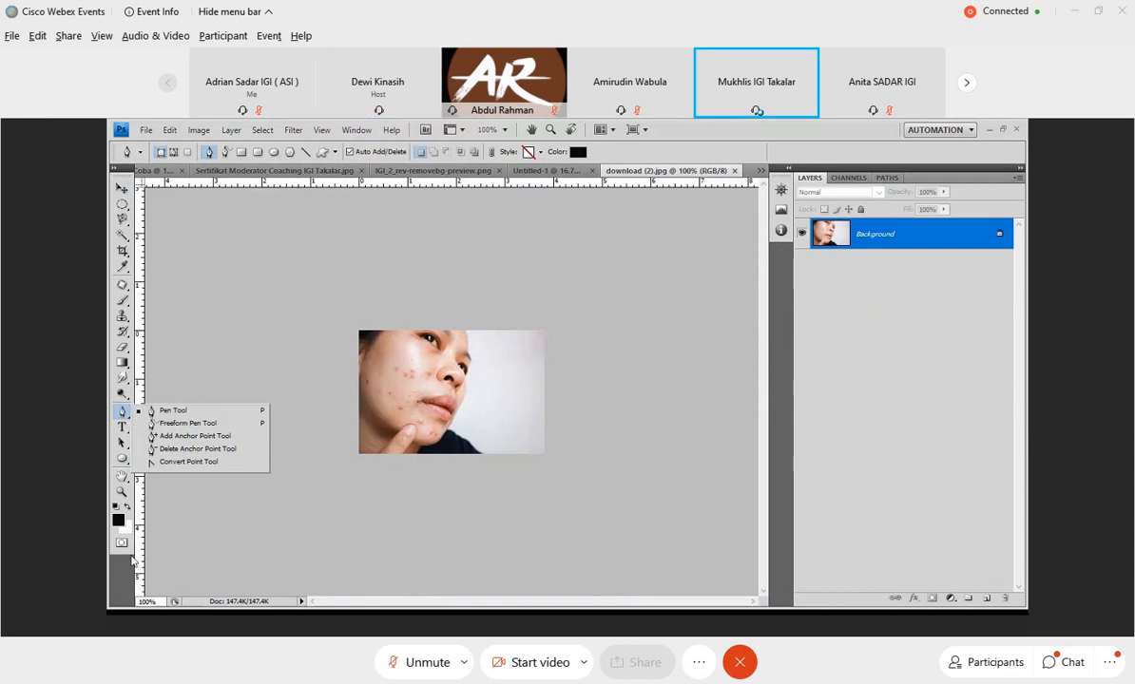
{"action": "left_click", "coordinate": [223, 508]}
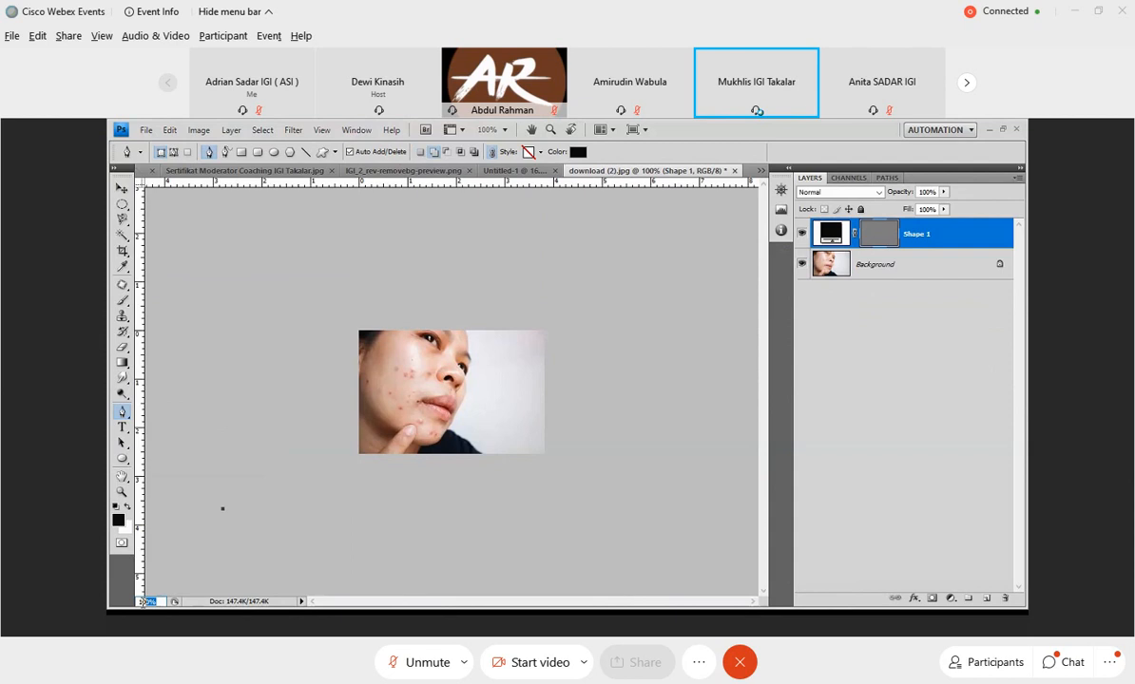
{"action": "left_click_drag", "start_coordinate": [142, 602], "coordinate": [134, 563]}
{"action": "type", "text": "114"}
{"action": "key", "text": "Return"}
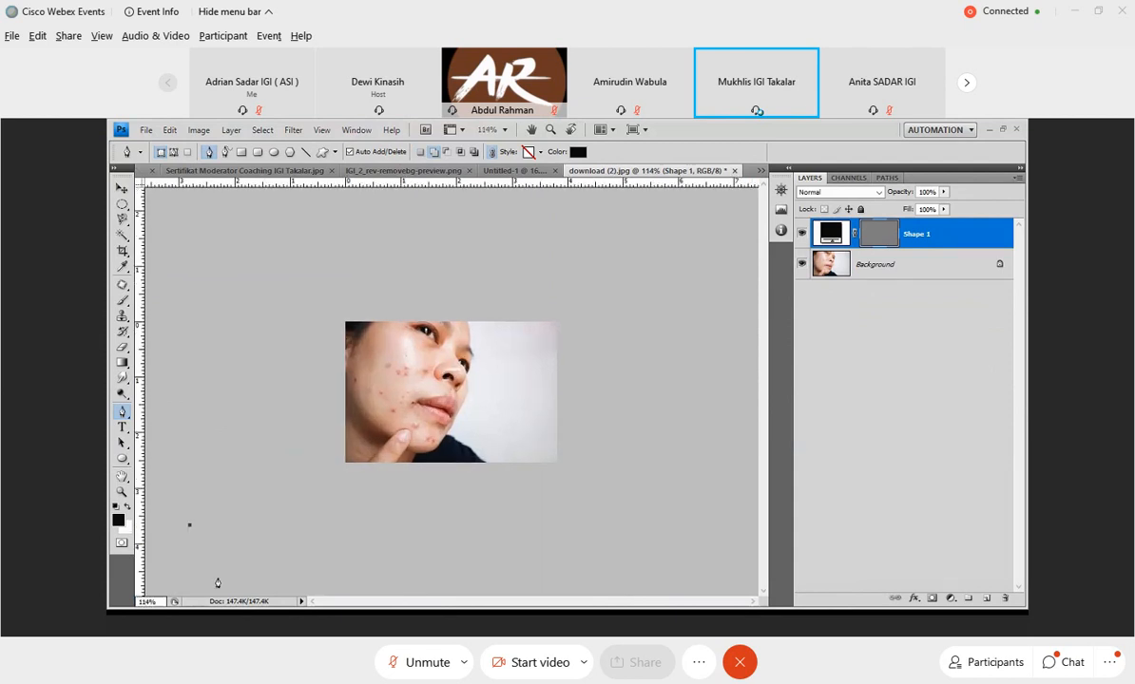
{"action": "key", "text": "ctrl+plus"}
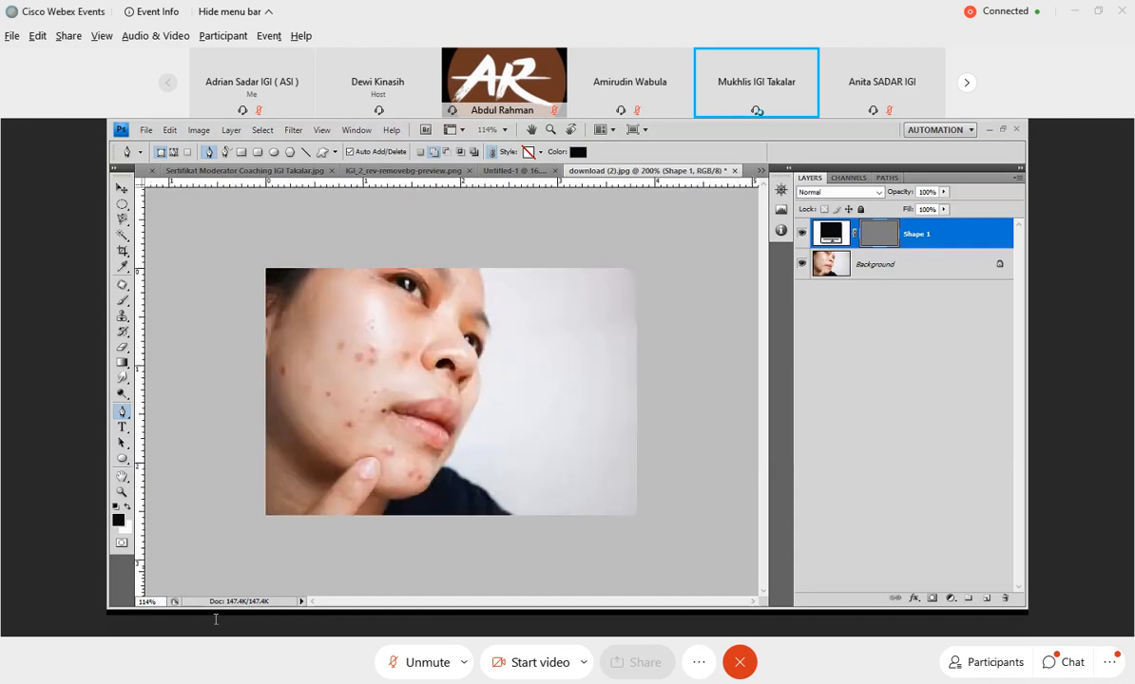
{"action": "key", "text": "ctrl+plus"}
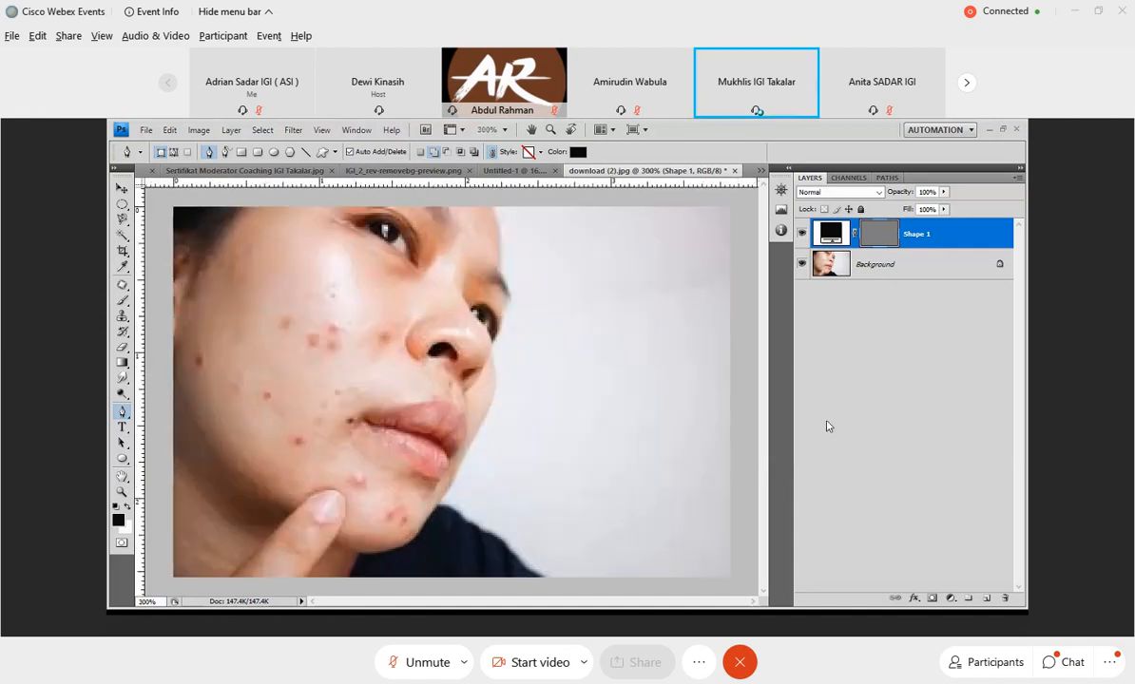
Try to trace the forehead's edge with Pen tool anchor points, and undo them.
{"action": "right_click", "coordinate": [124, 415]}
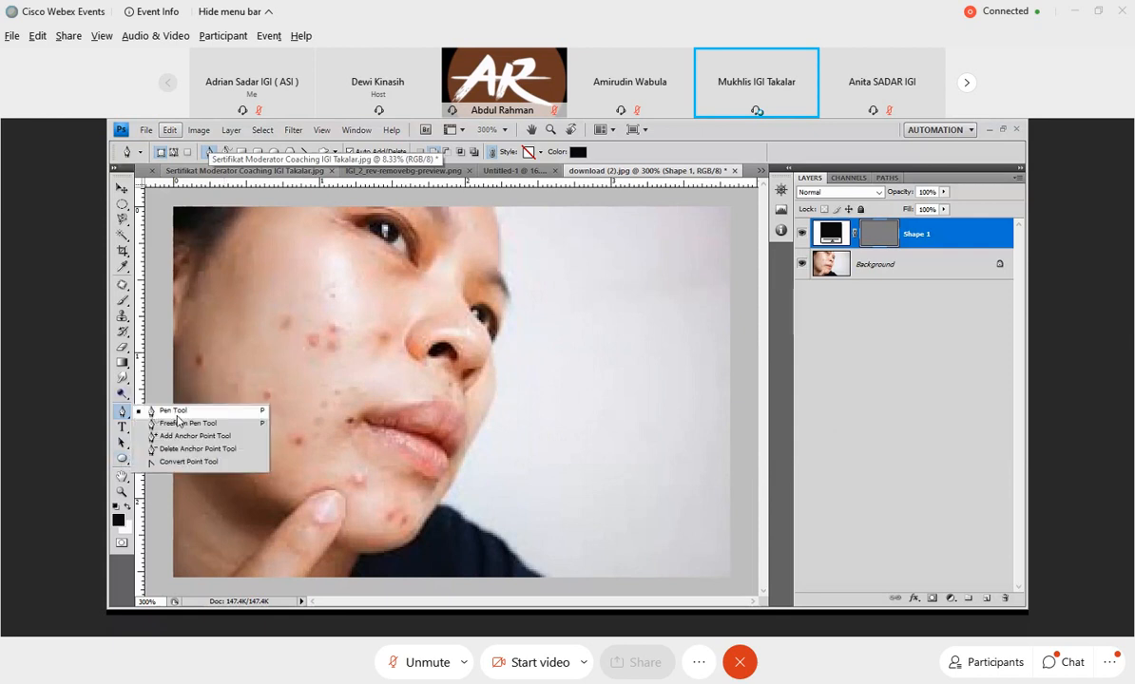
{"action": "left_click", "coordinate": [173, 410]}
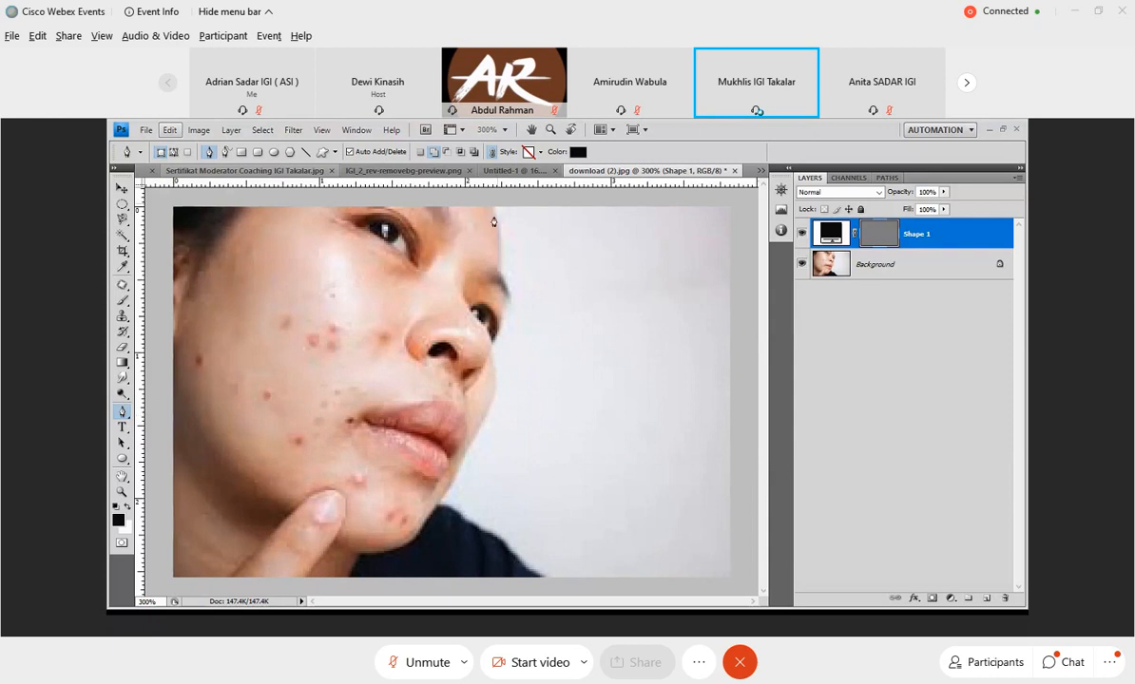
{"action": "left_click", "coordinate": [493, 211]}
{"action": "left_click", "coordinate": [496, 225]}
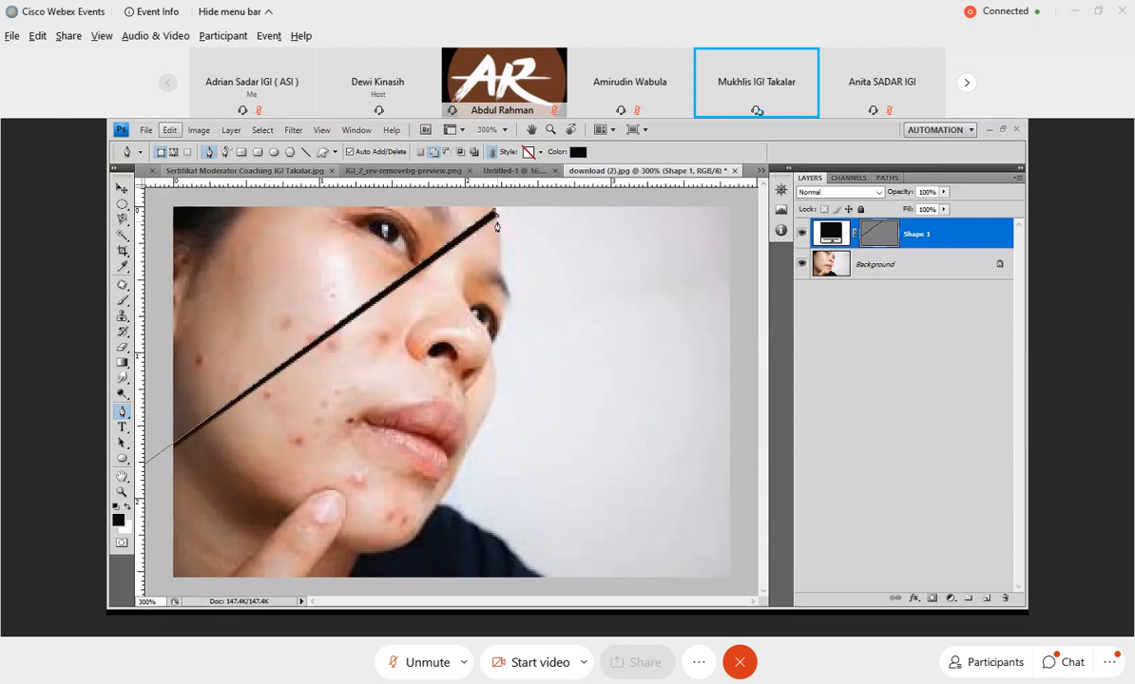
{"action": "left_click", "coordinate": [170, 129]}
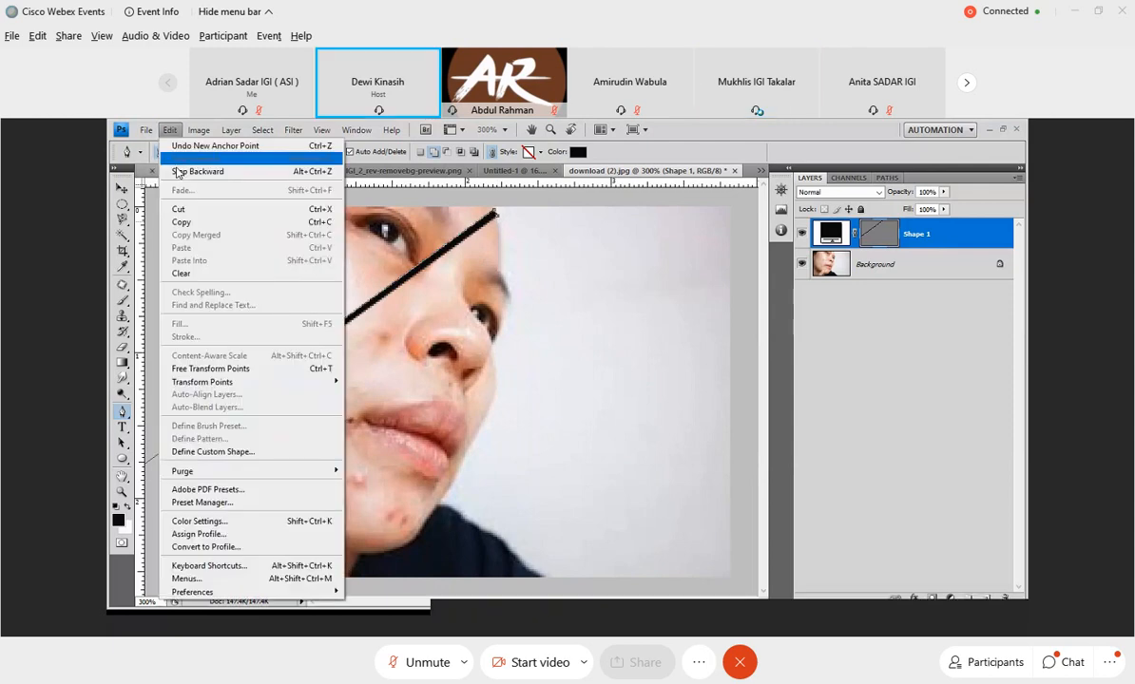
{"action": "left_click", "coordinate": [177, 172]}
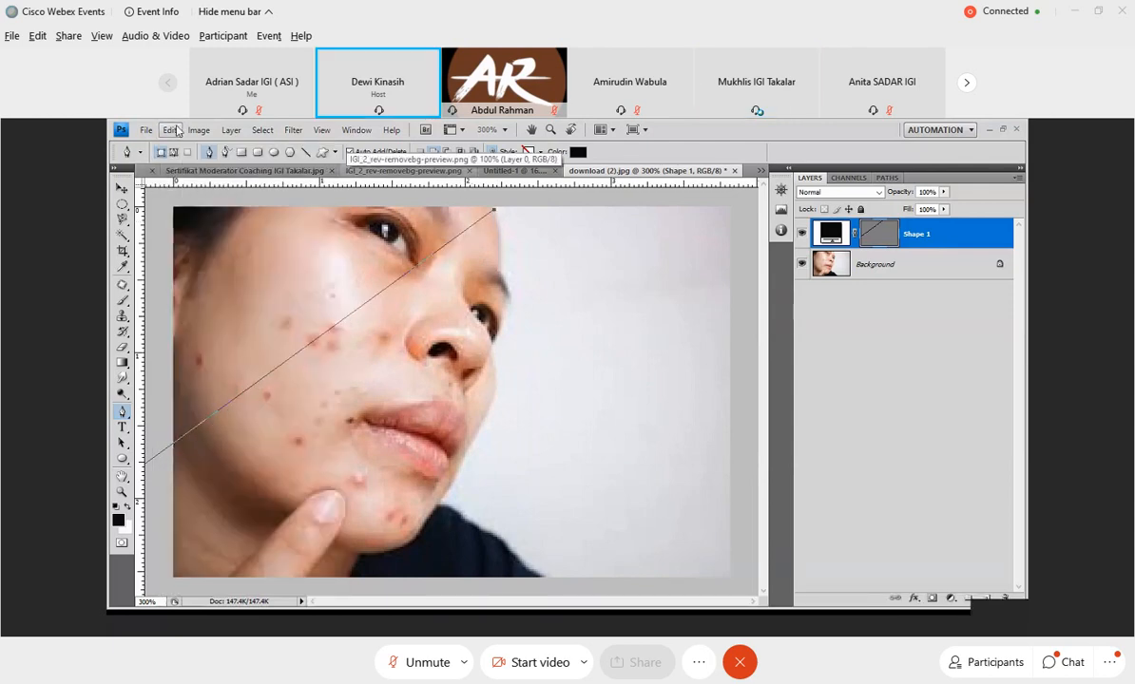
{"action": "left_click", "coordinate": [177, 131]}
{"action": "left_click", "coordinate": [177, 172]}
{"action": "left_click", "coordinate": [169, 130]}
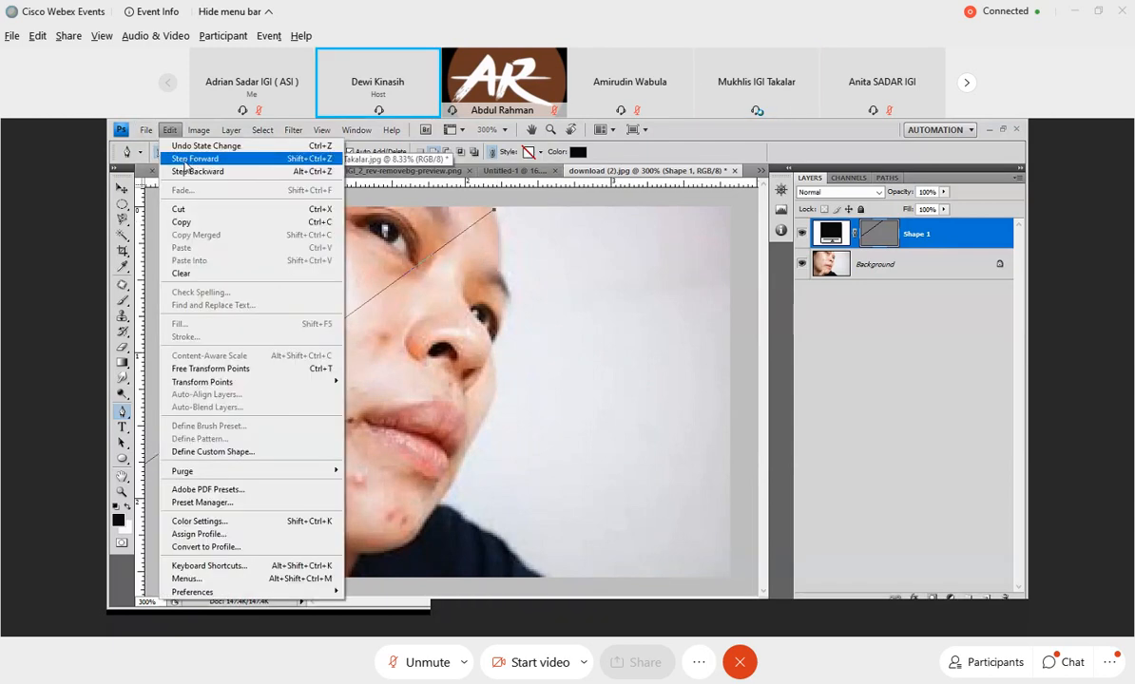
{"action": "left_click", "coordinate": [181, 169]}
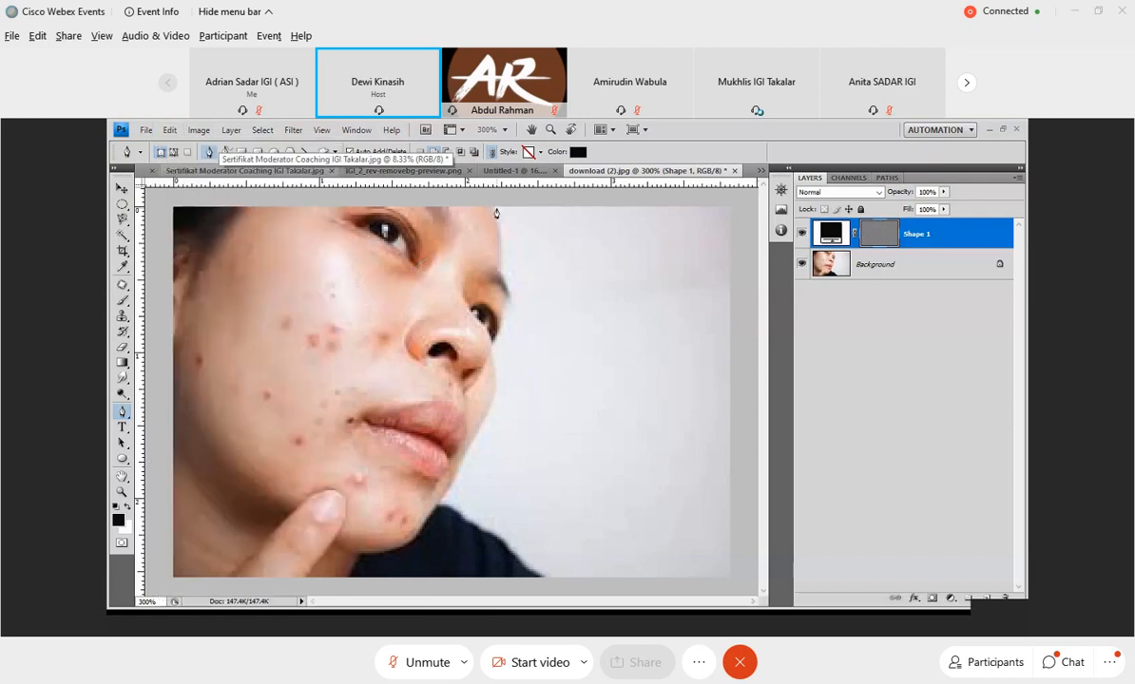
Try to begin the outline with a curved anchor point at the top of the forehead, and undo it.
{"action": "left_click", "coordinate": [493, 209]}
{"action": "left_click_drag", "start_coordinate": [494, 213], "coordinate": [500, 228]}
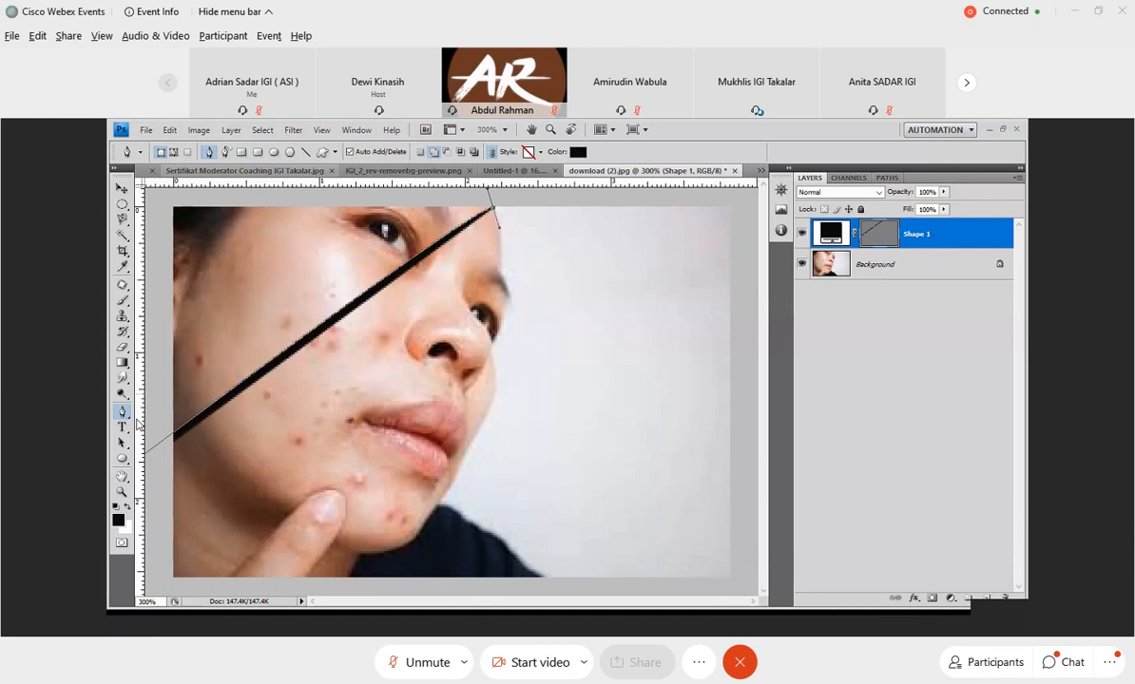
{"action": "left_click", "coordinate": [131, 416]}
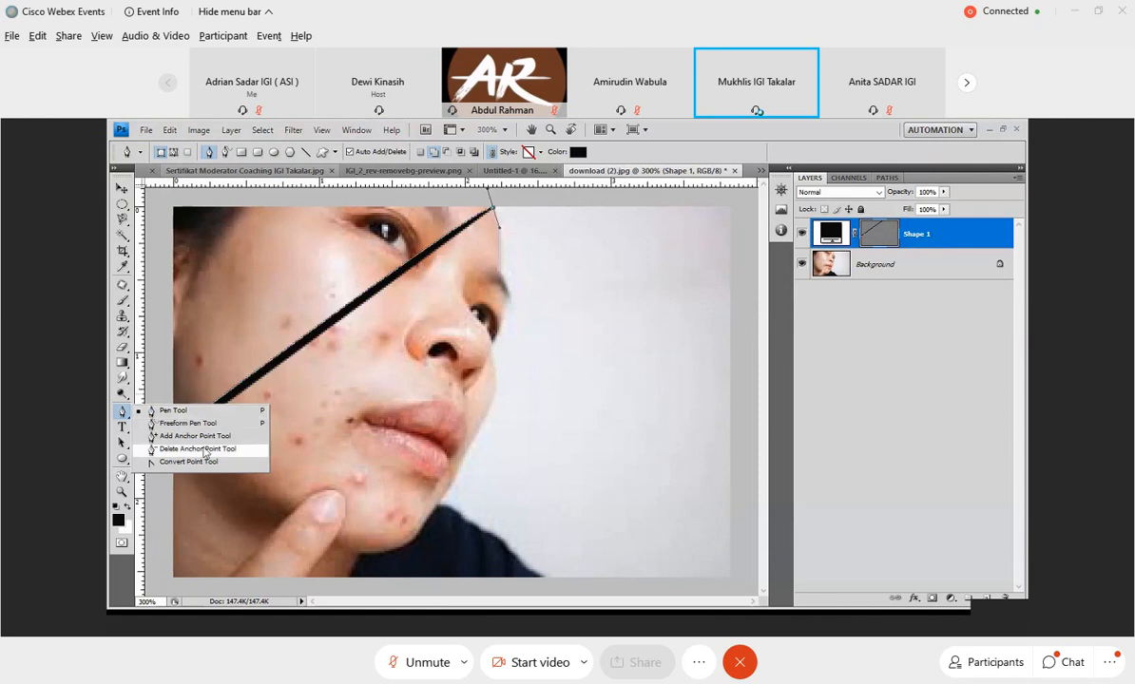
{"action": "left_click", "coordinate": [123, 414]}
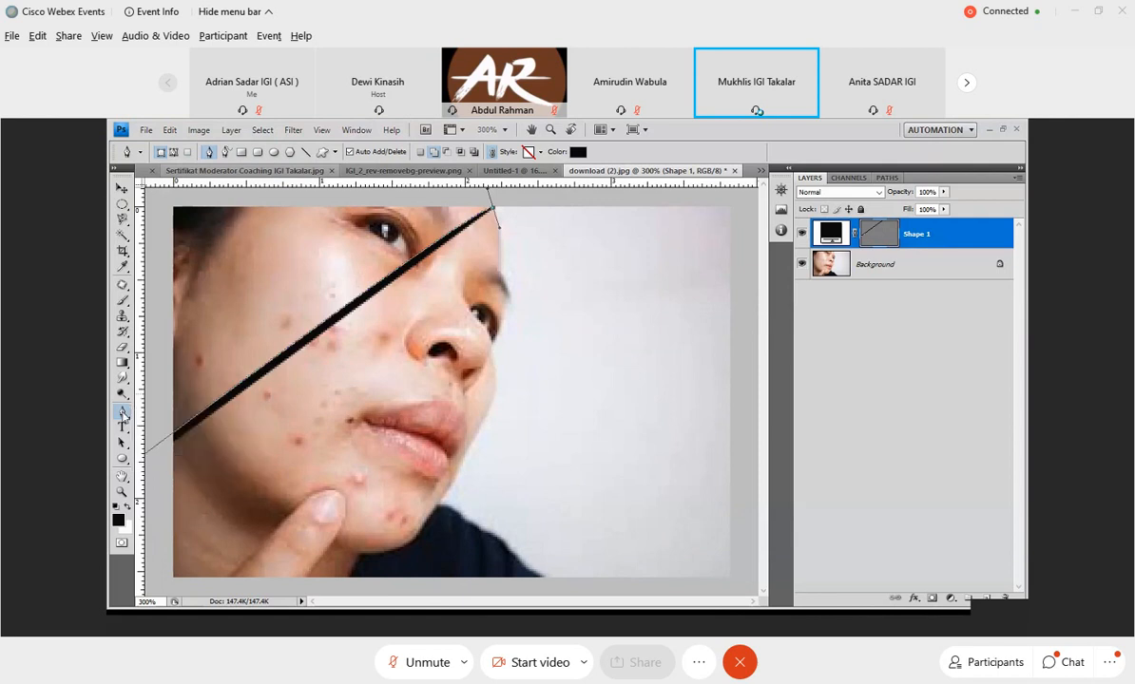
{"action": "left_click", "coordinate": [122, 417]}
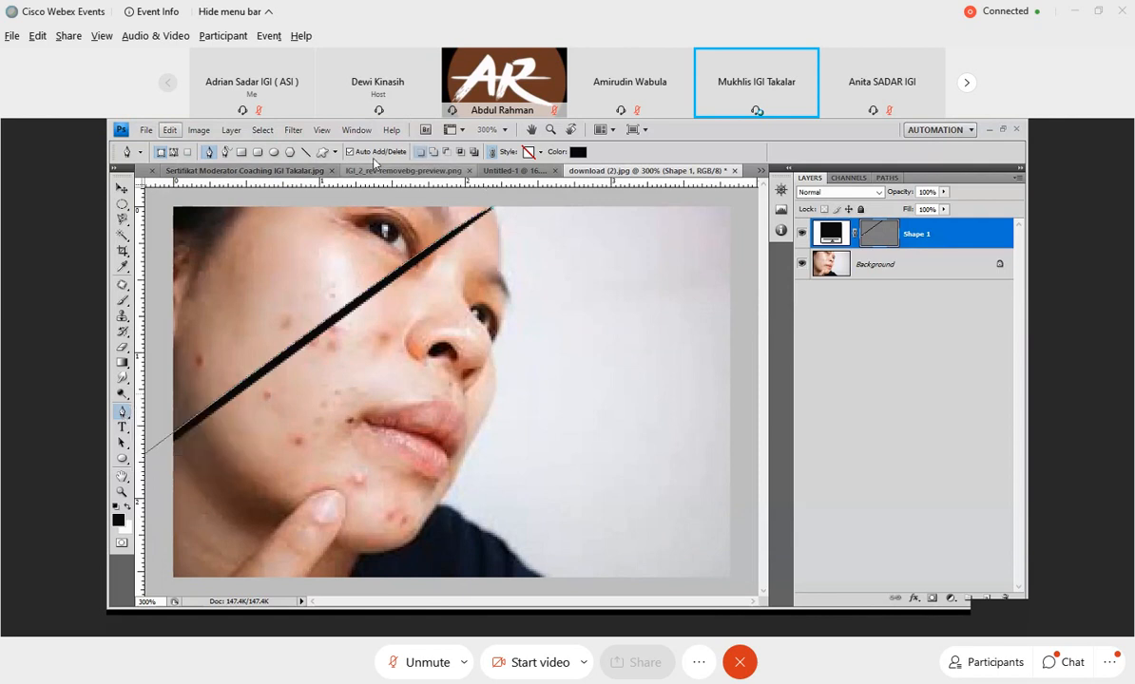
{"action": "left_click", "coordinate": [171, 131]}
{"action": "left_click", "coordinate": [178, 172]}
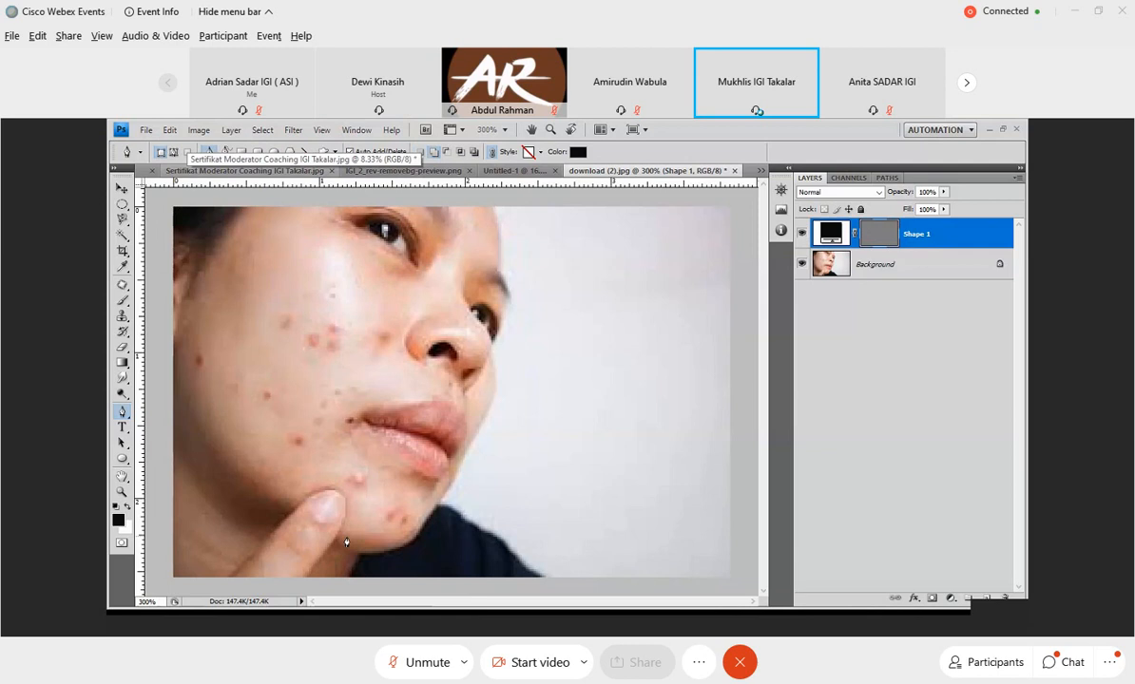
Add pen anchor points to the shape from the shirt's lower corner up along the shoulder's edge.
{"action": "left_click", "coordinate": [542, 578]}
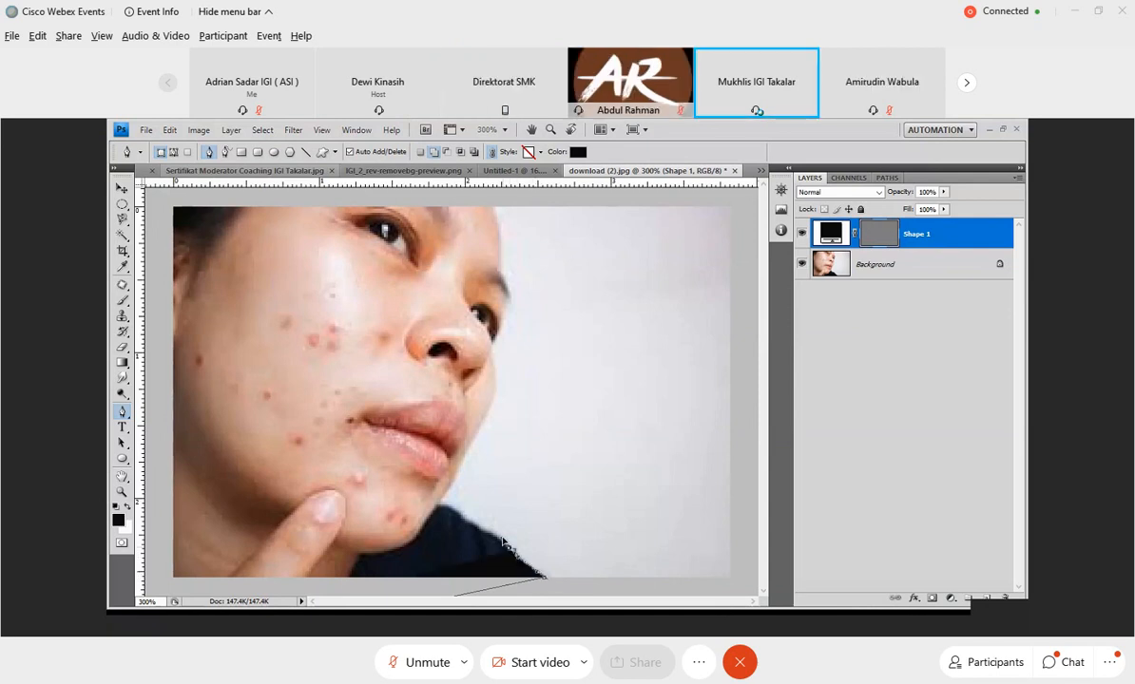
{"action": "left_click", "coordinate": [489, 540]}
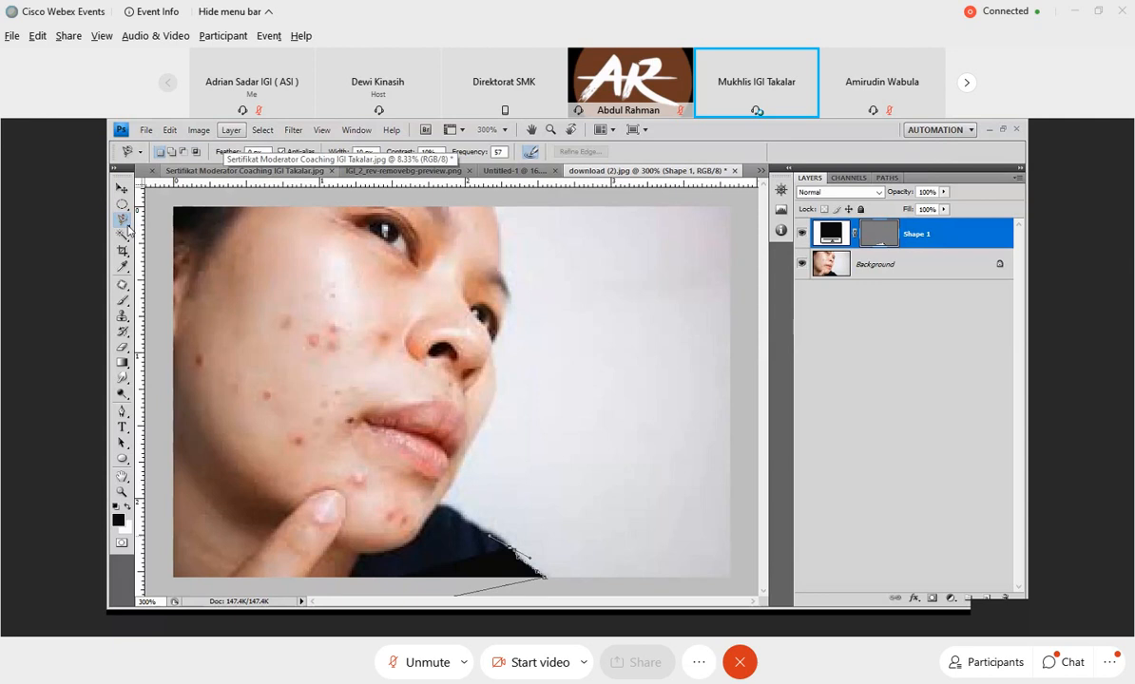
Select the whole face by tracing its outline from the top of the forehead with the Magnetic Lasso tool.
{"action": "left_click", "coordinate": [495, 208]}
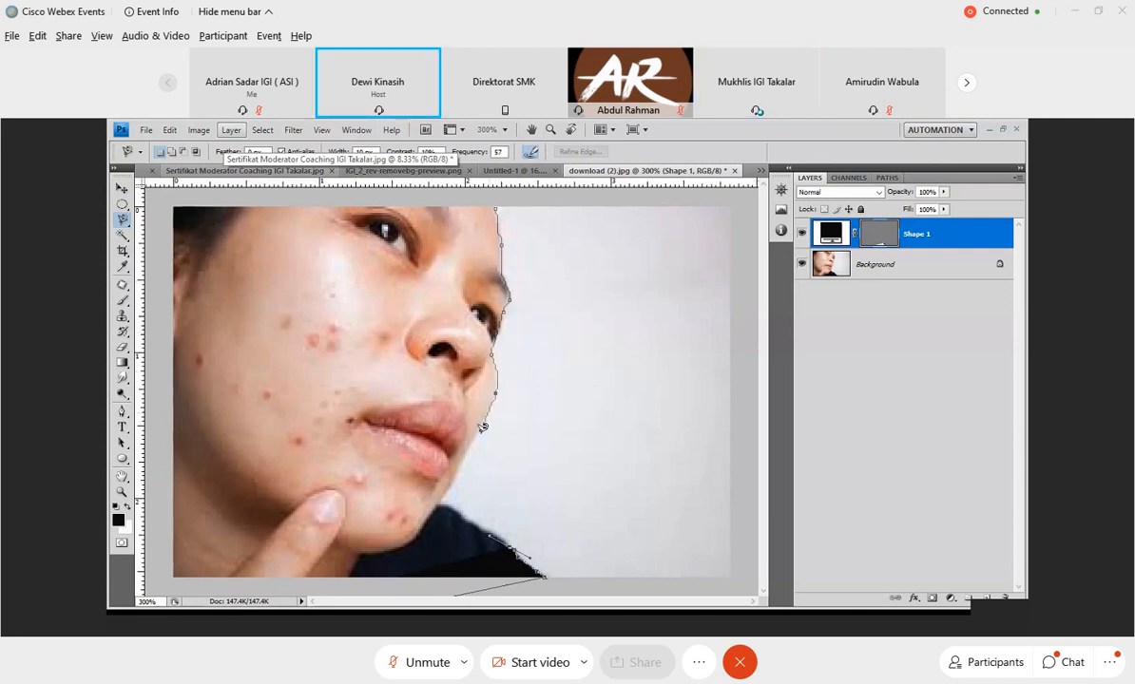
{"action": "double_click", "coordinate": [458, 470]}
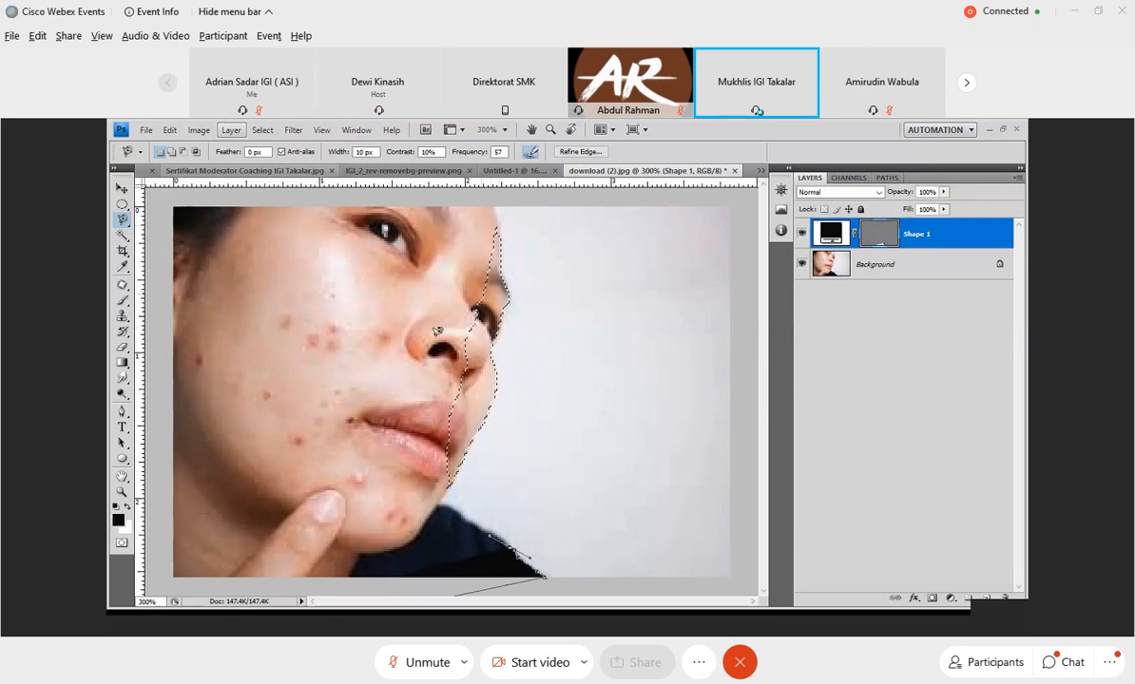
{"action": "left_click", "coordinate": [496, 205]}
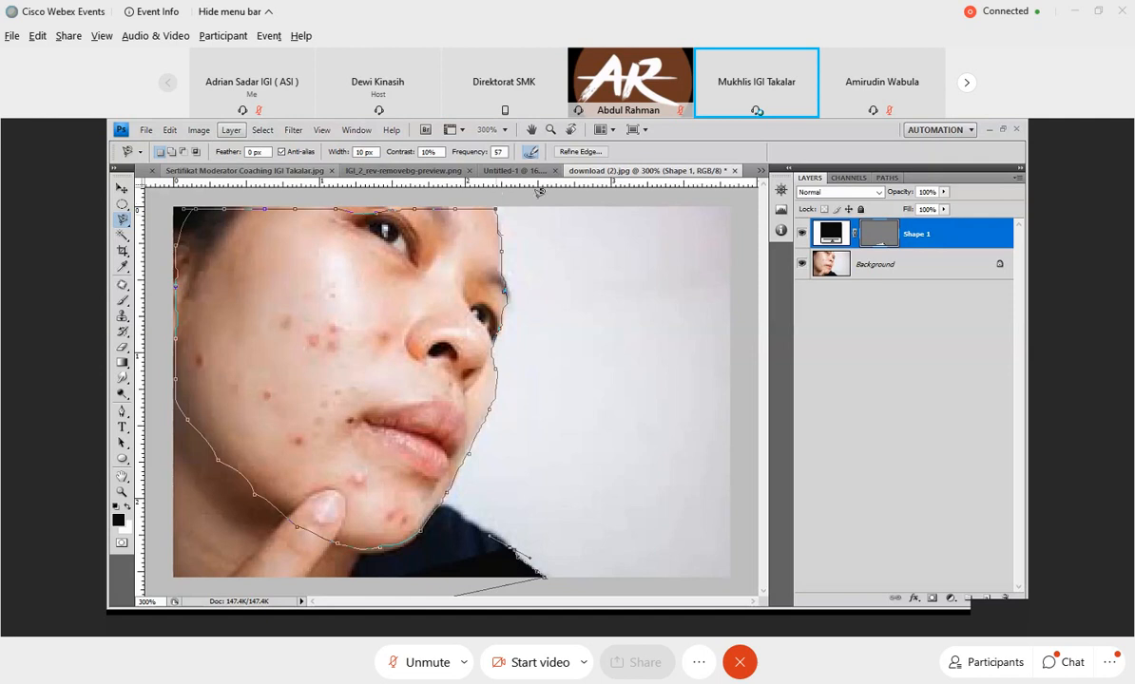
{"action": "double_click", "coordinate": [504, 233]}
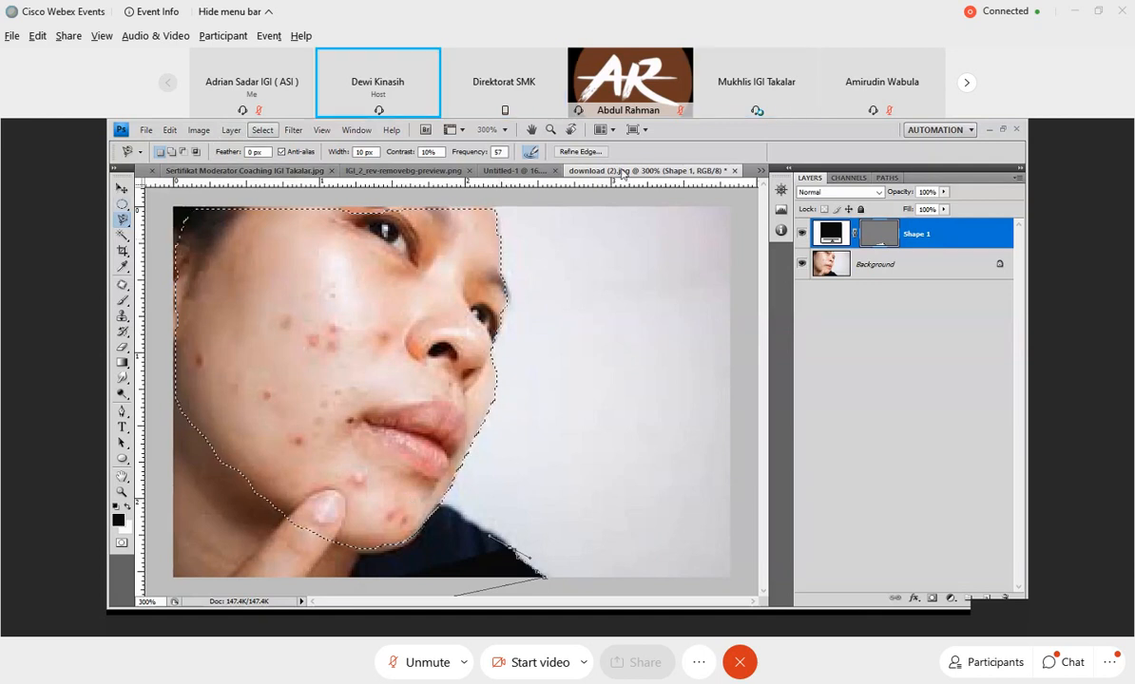
Float the face photo's window and copy its black pen shape twice into the Untitled-1 portrait document with the Move tool.
{"action": "left_click_drag", "start_coordinate": [628, 170], "coordinate": [765, 190]}
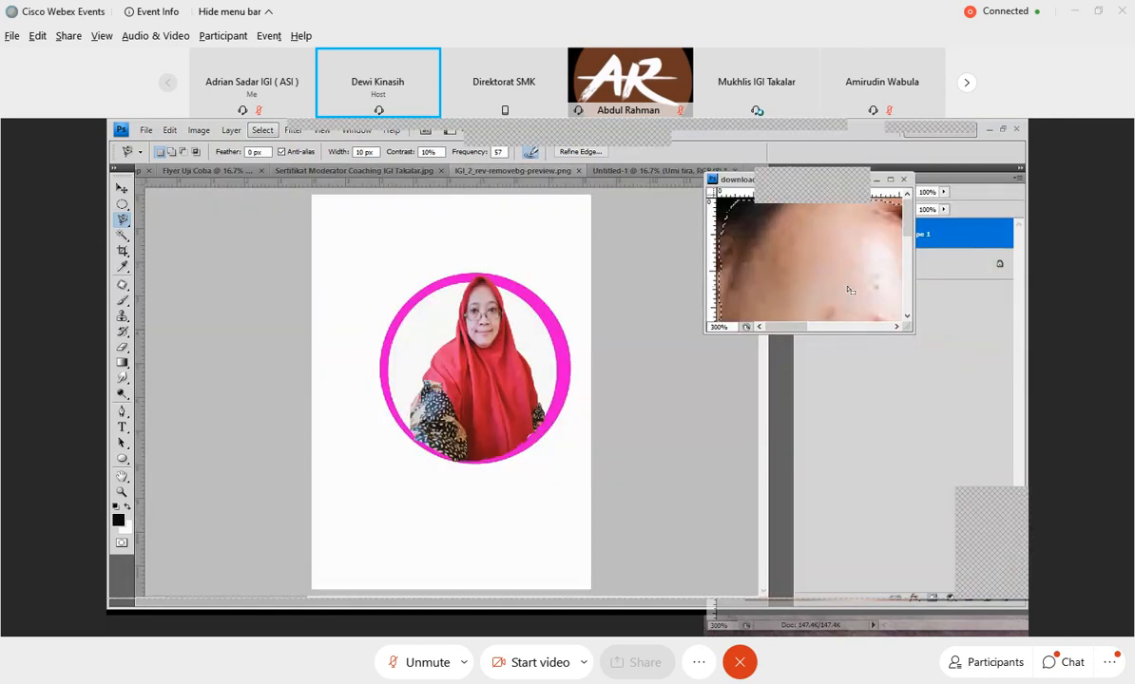
{"action": "key", "text": "v"}
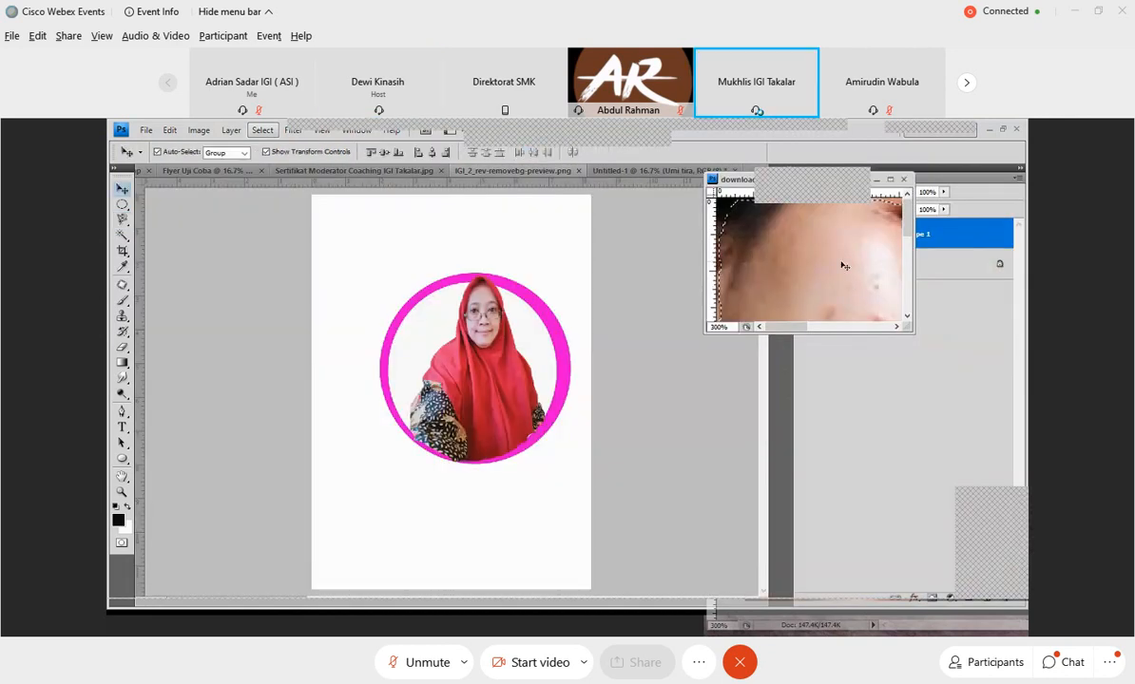
{"action": "left_click_drag", "start_coordinate": [844, 265], "coordinate": [447, 319]}
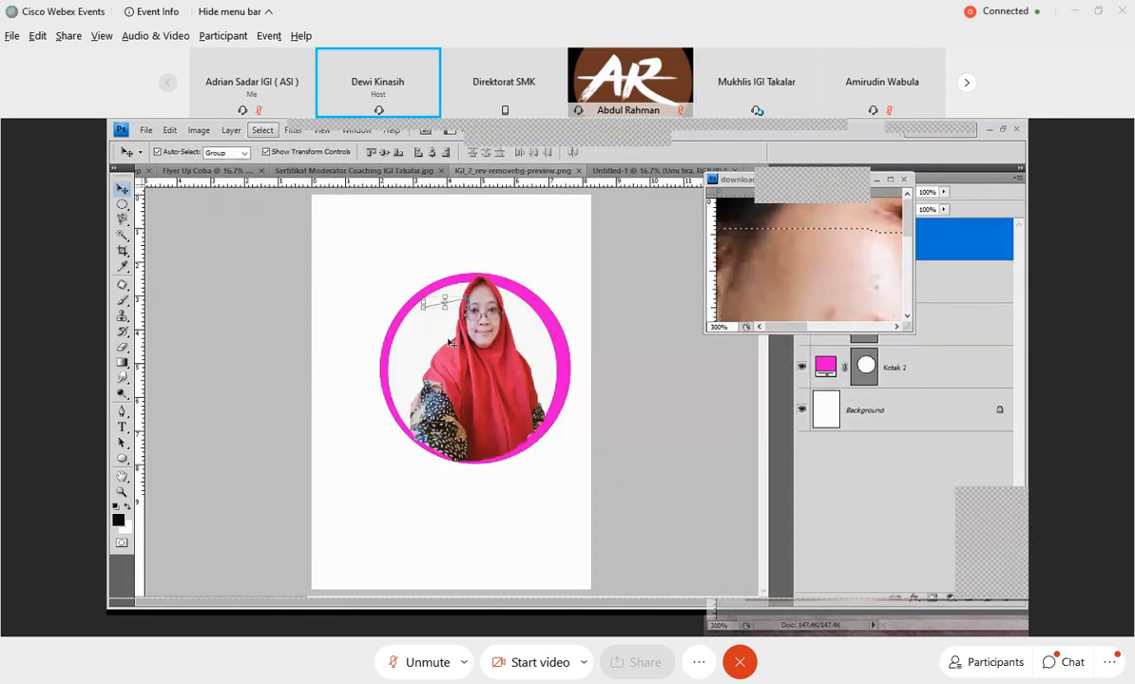
{"action": "left_click", "coordinate": [800, 260]}
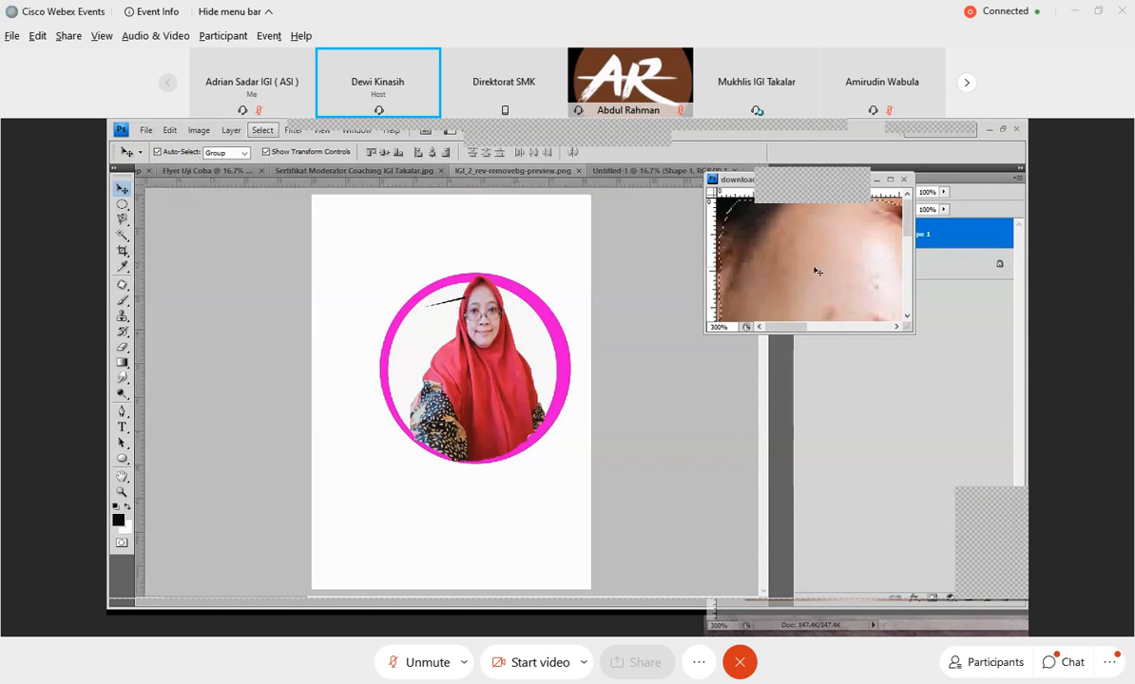
{"action": "left_click_drag", "start_coordinate": [816, 267], "coordinate": [375, 258]}
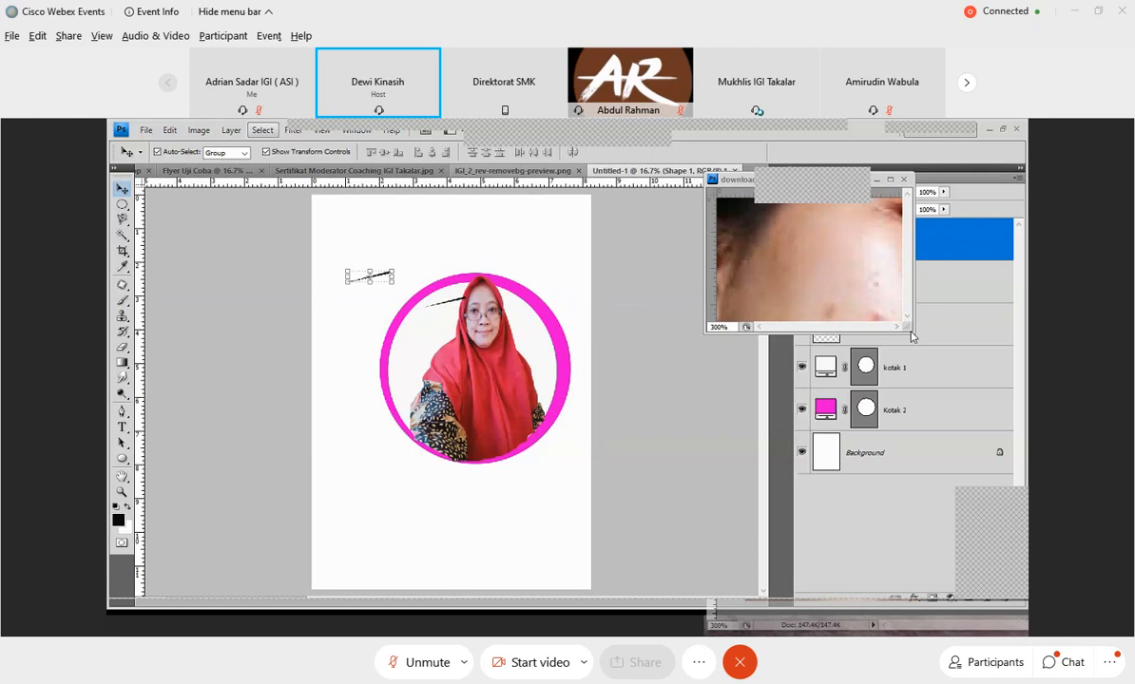
Enlarge the face photo's floating window and dock it back among the open documents.
{"action": "left_click_drag", "start_coordinate": [910, 333], "coordinate": [1023, 557]}
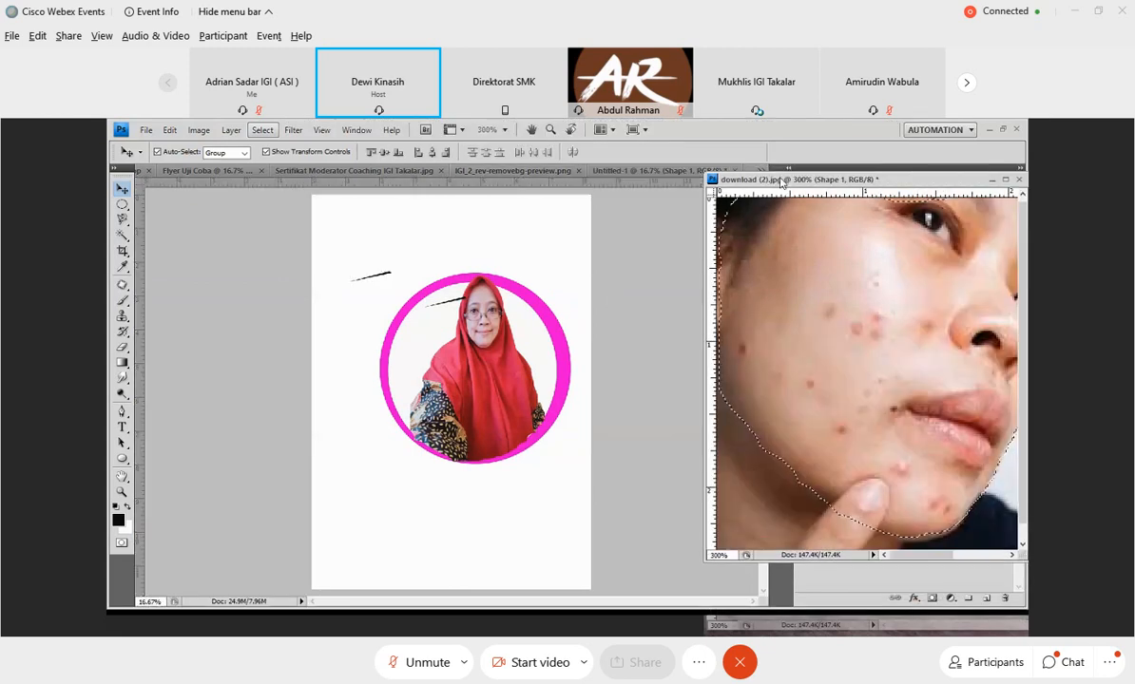
{"action": "left_click_drag", "start_coordinate": [779, 181], "coordinate": [608, 171]}
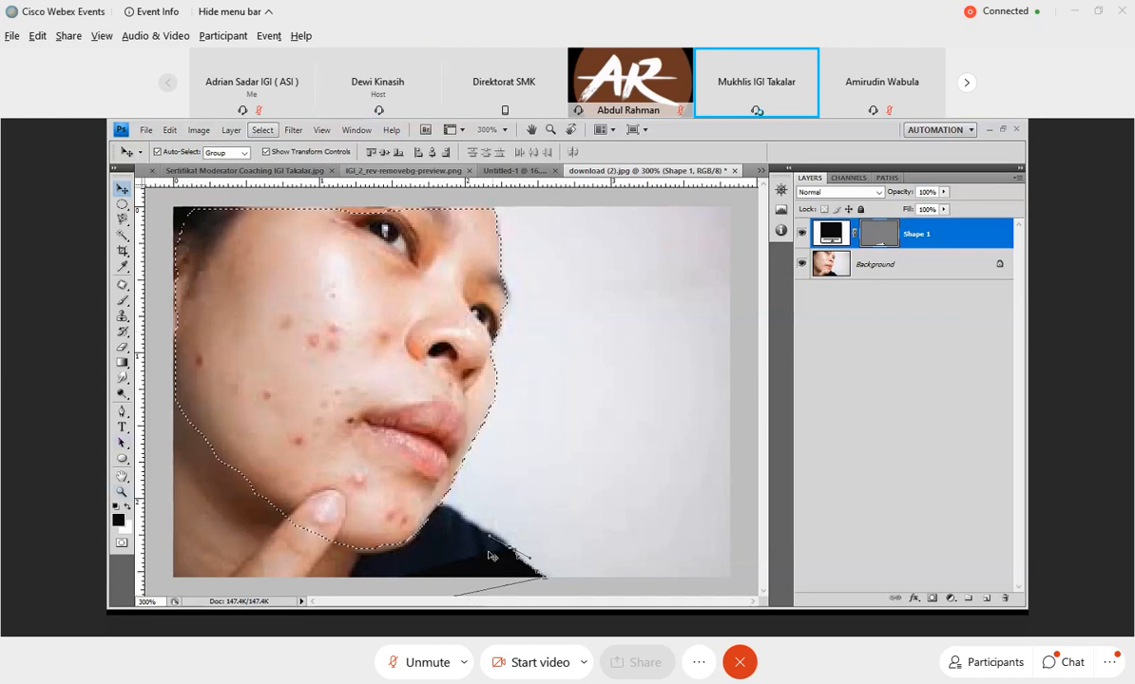
Present the Pen tool variants, choosing the Add Anchor Point tool and returning to the Pen tool.
{"action": "left_click", "coordinate": [122, 410]}
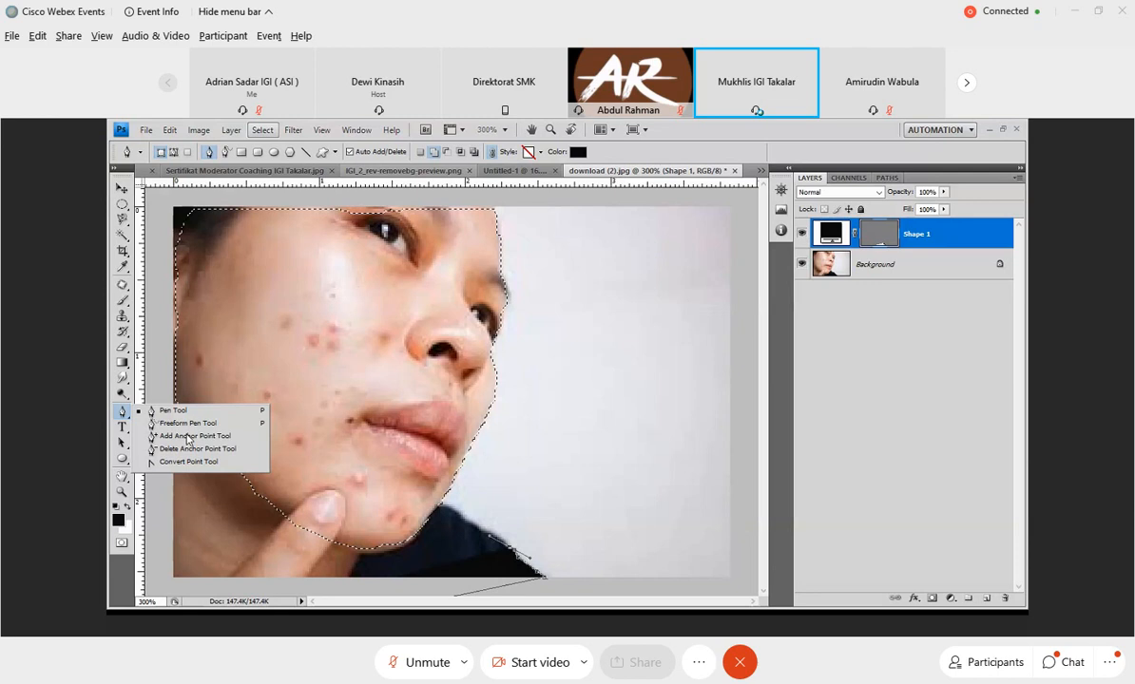
{"action": "left_click", "coordinate": [188, 436]}
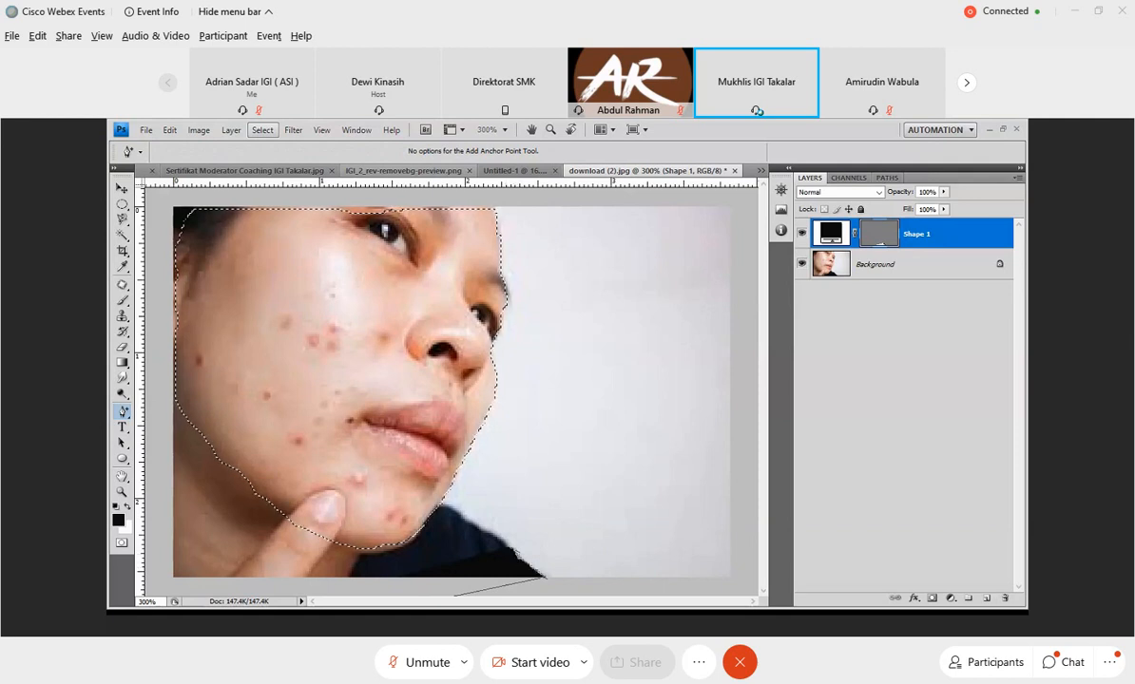
{"action": "left_click", "coordinate": [124, 412]}
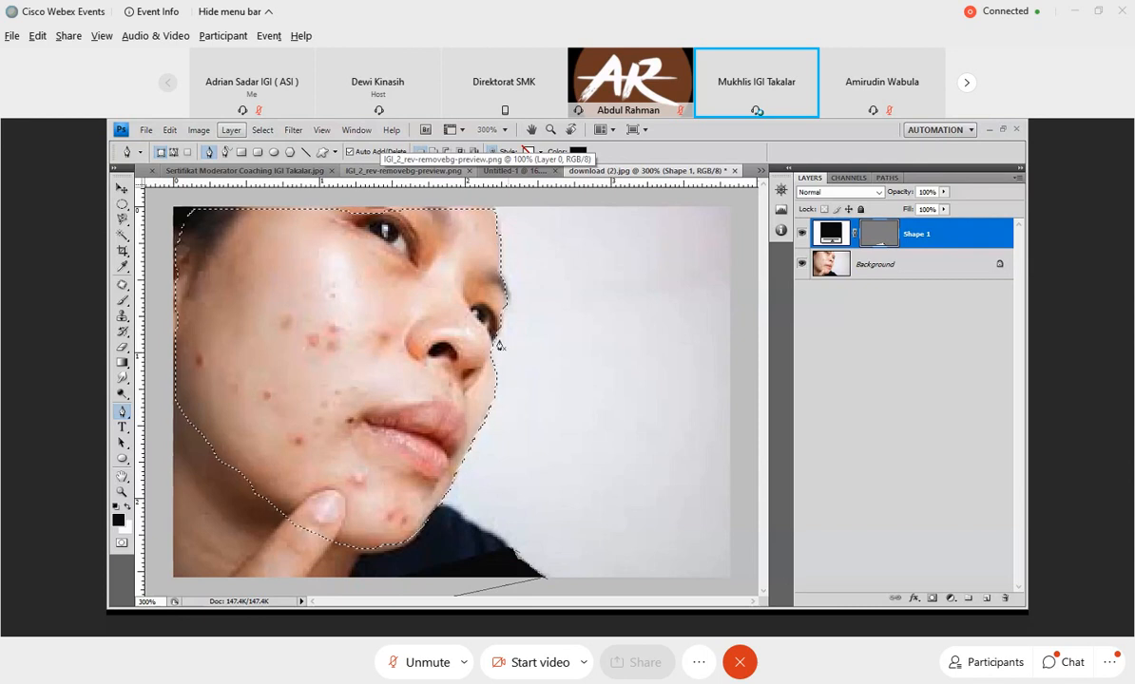
{"action": "right_click", "coordinate": [121, 412]}
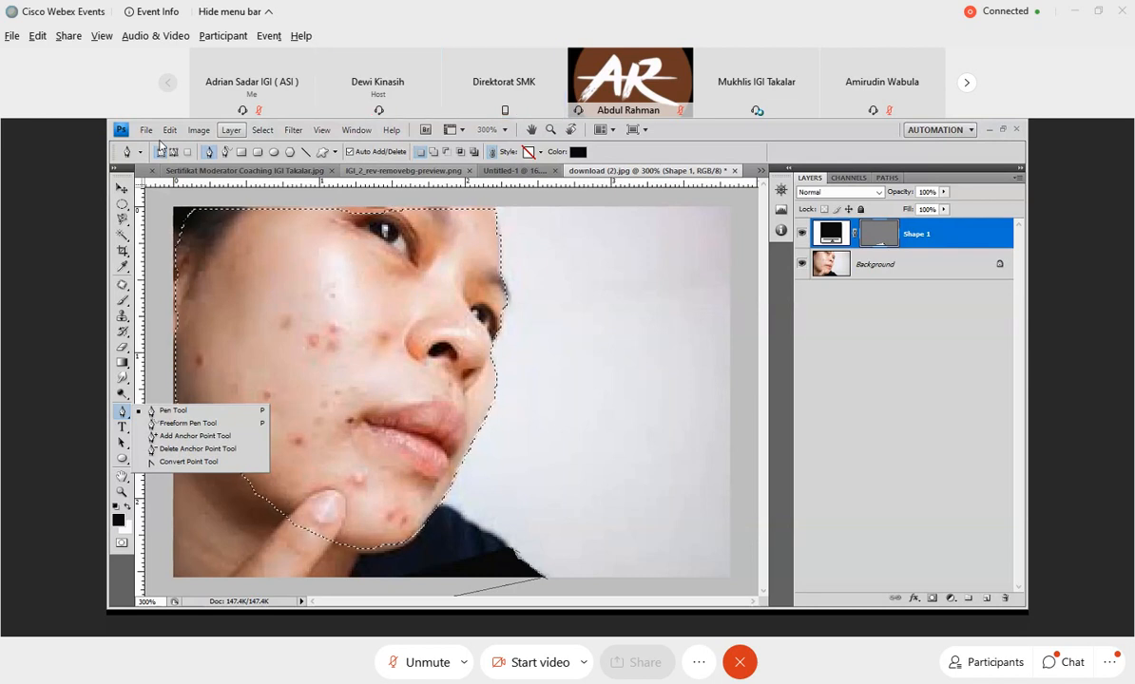
View the IGI logo document and switch to the Untitled-1 portrait document.
{"action": "left_click", "coordinate": [433, 172]}
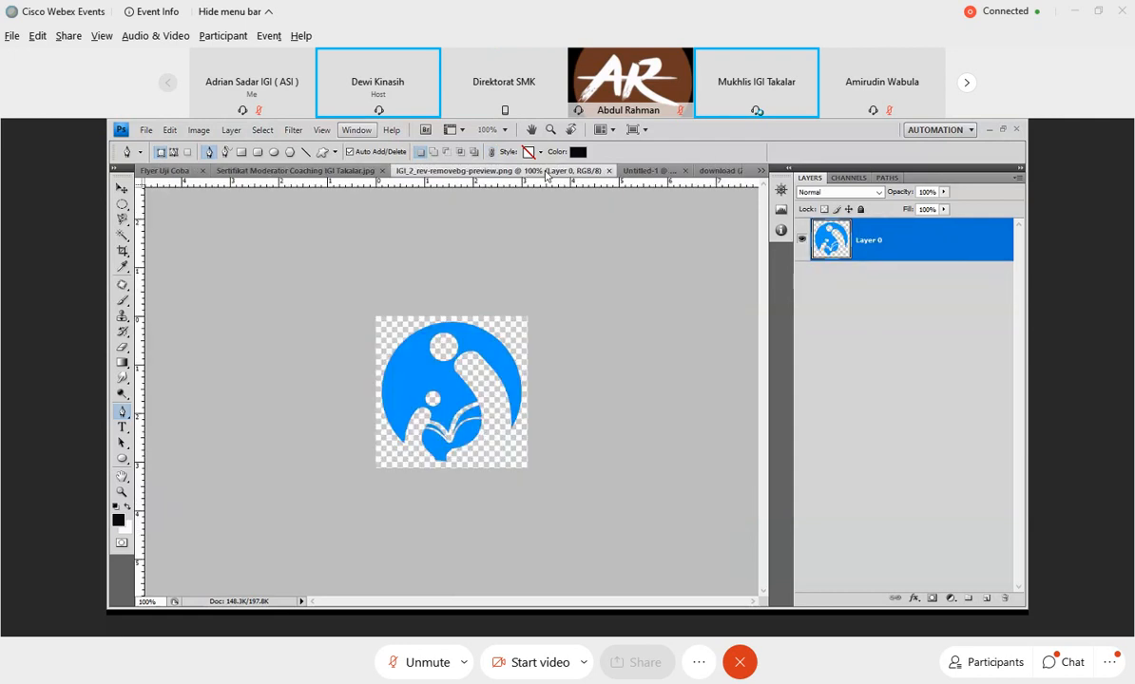
{"action": "left_click", "coordinate": [639, 171]}
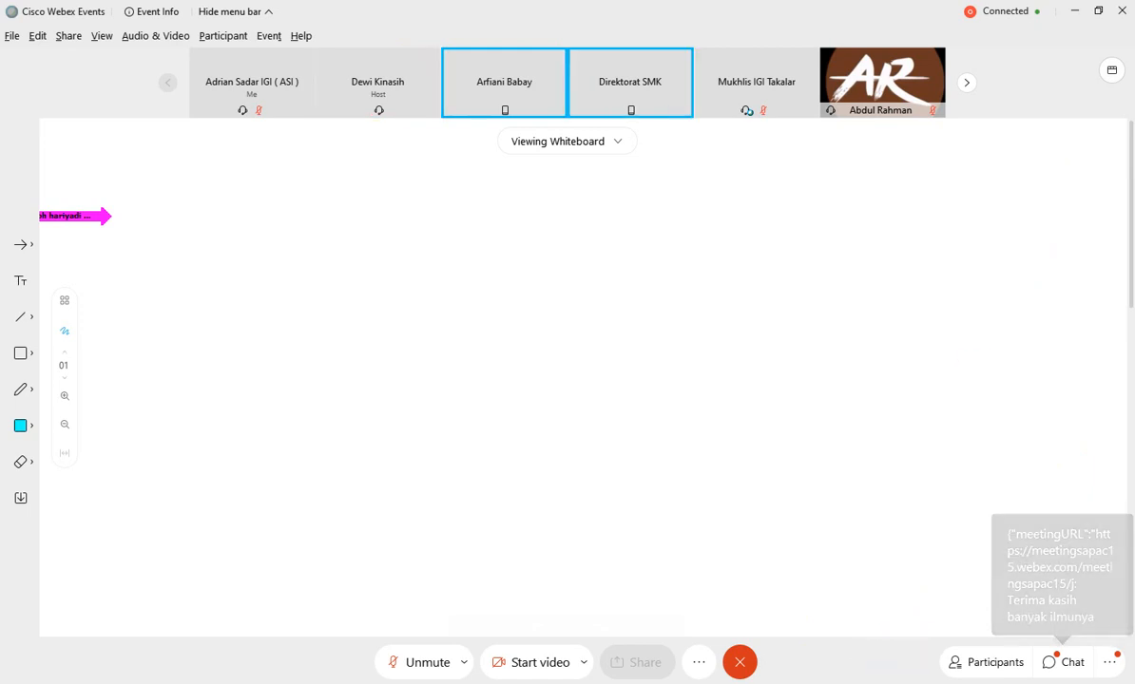
Switch to the Webex meeting and show its participant list.
{"action": "left_click", "coordinate": [993, 663]}
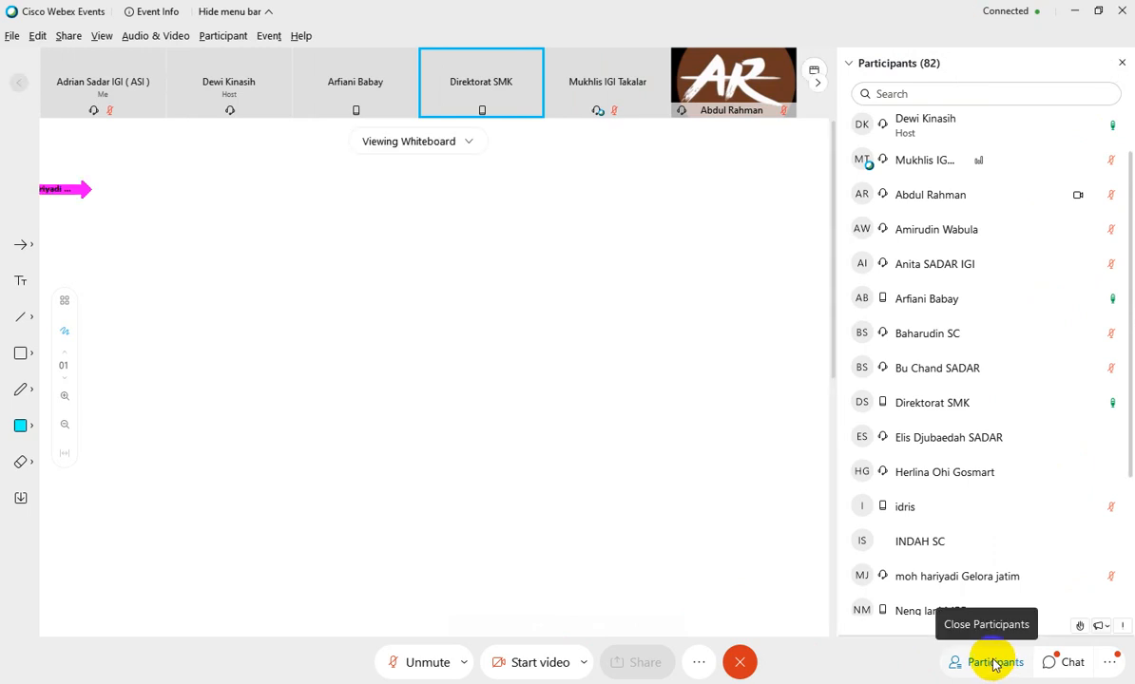